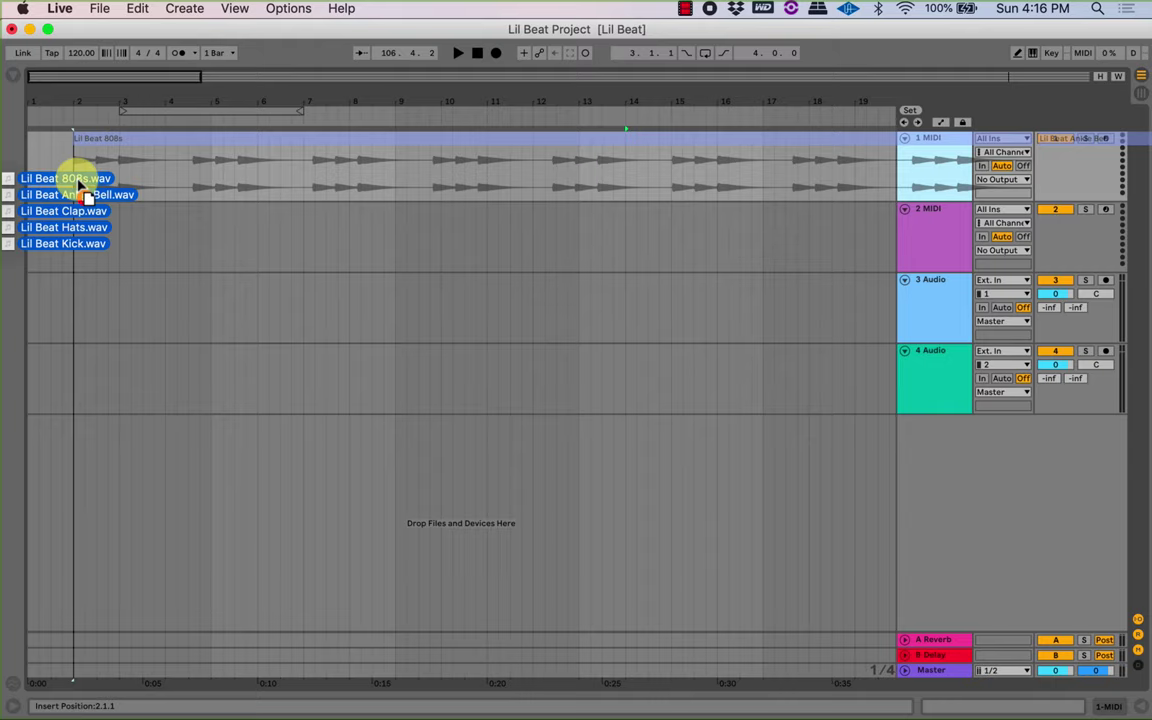
# Import the 808s, Ankle Bell, Clap, Hats and Kick stems onto separate tracks and align their clips with bar 1.
pyautogui.moveTo(79, 182); pyautogui.dragTo(31, 180)
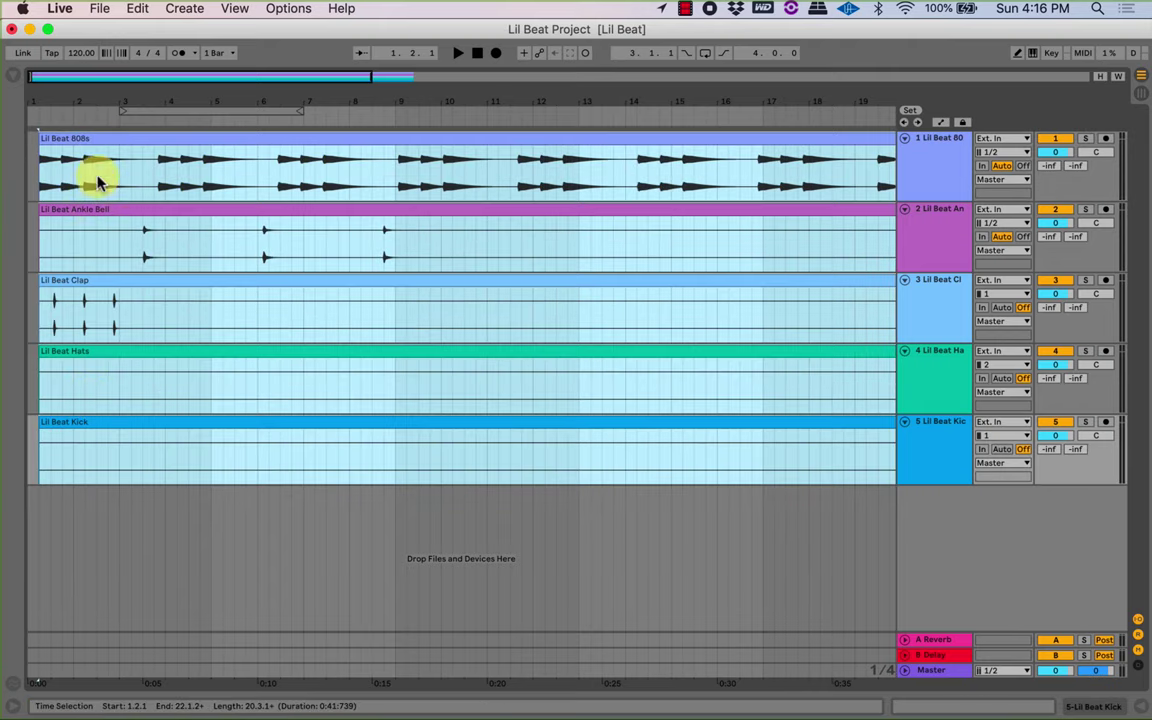
pyautogui.moveTo(100, 138); pyautogui.dragTo(88, 142)
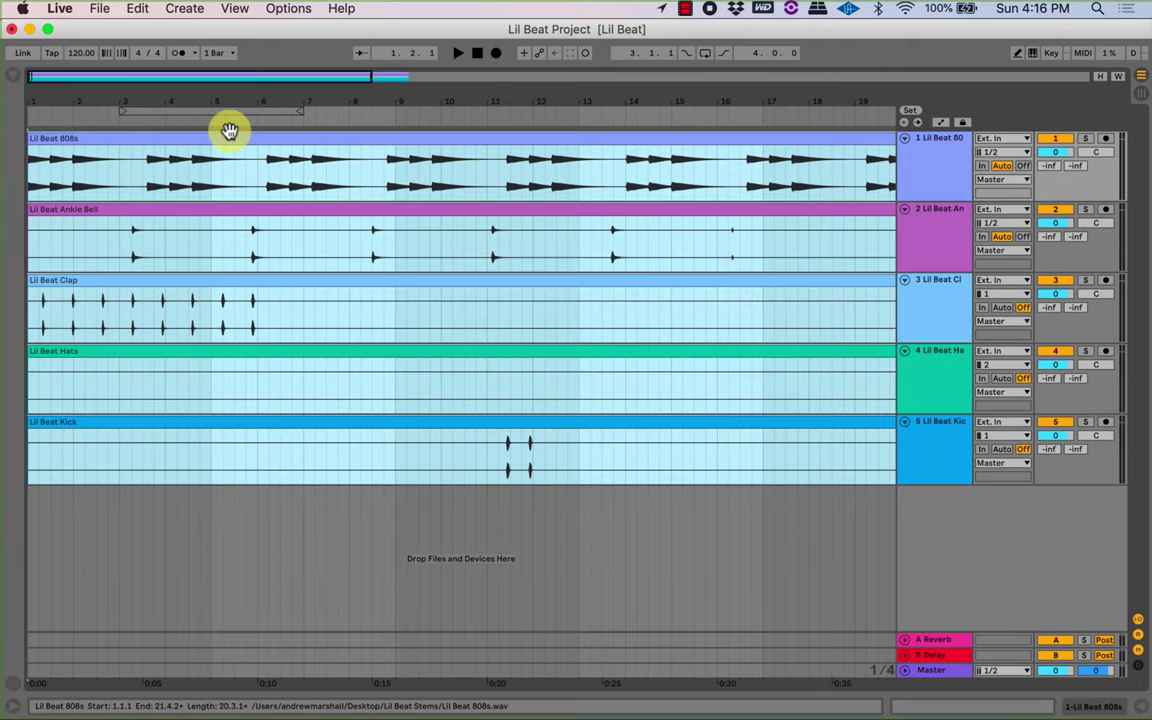
pyautogui.moveTo(194, 98); pyautogui.dragTo(163, 98)
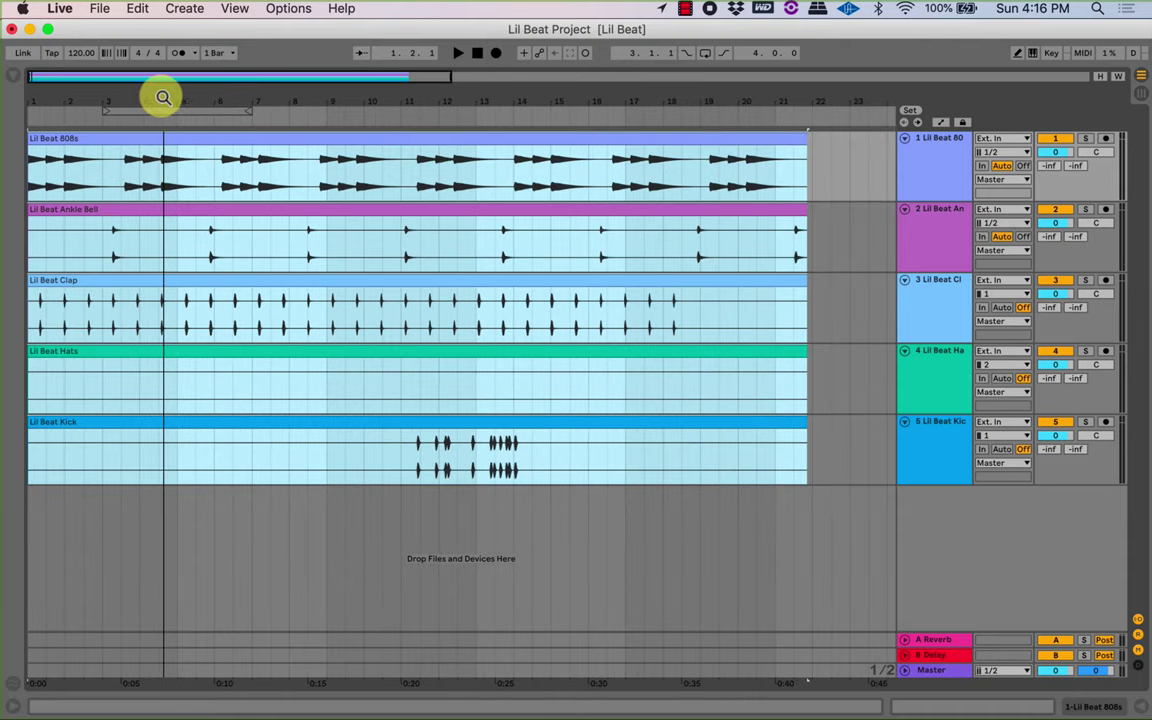
# Set the project tempo to 92 BPM.
pyautogui.moveTo(82, 56); pyautogui.dragTo(82, 55)
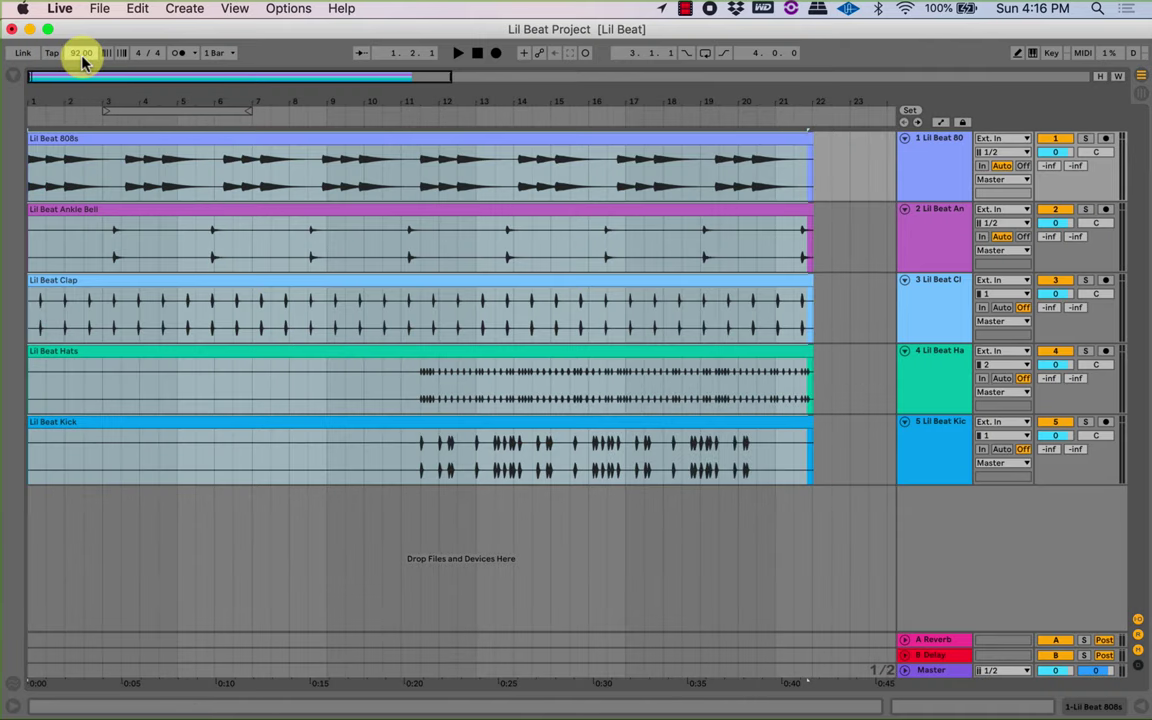
pyautogui.press('Return')
pyautogui.click(253, 195)
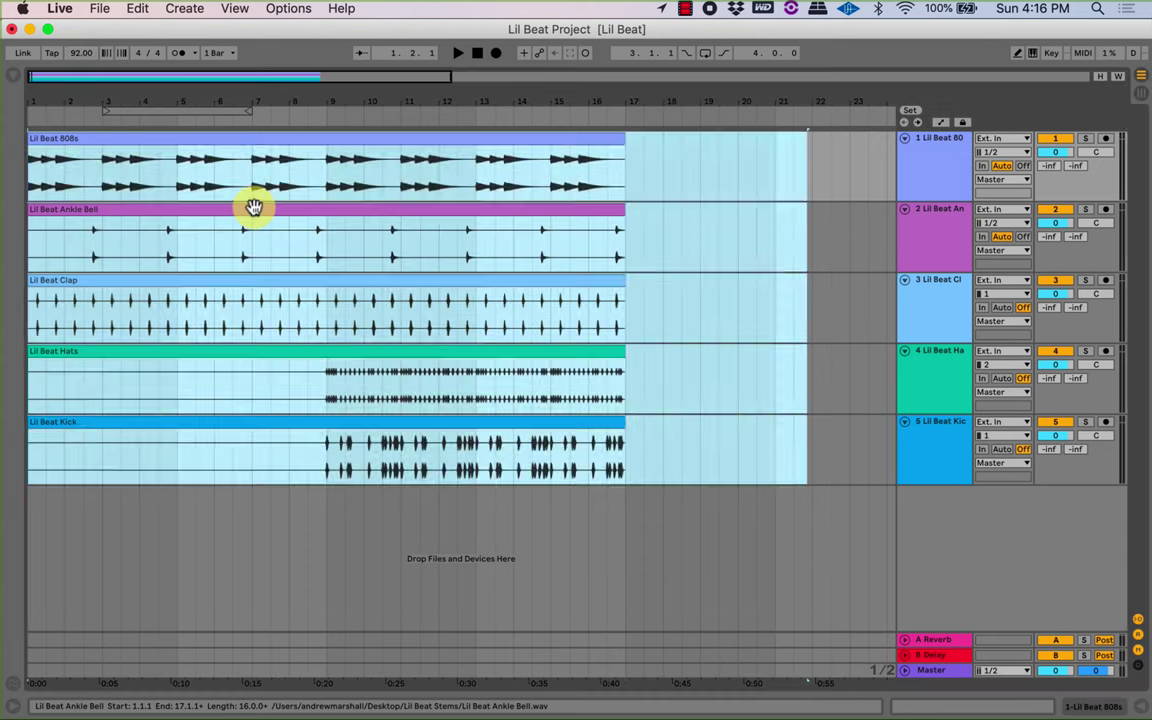
pyautogui.moveTo(145, 99); pyautogui.dragTo(146, 99)
pyautogui.click(905, 168)
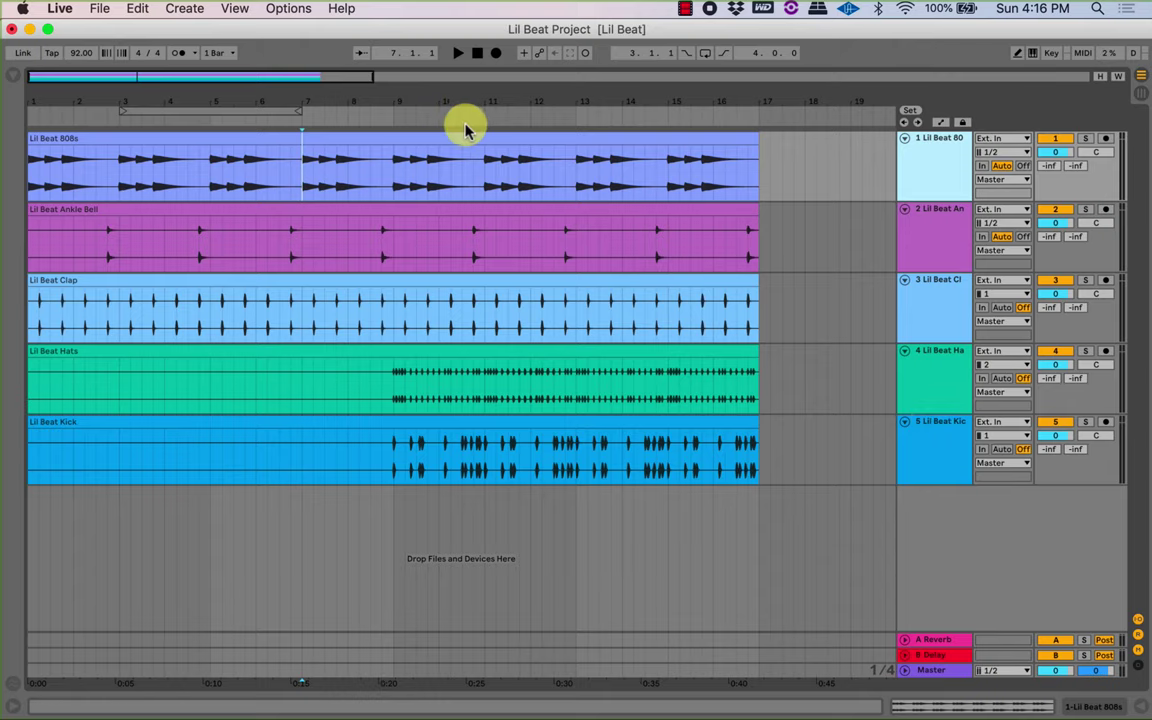
pyautogui.moveTo(303, 95); pyautogui.dragTo(304, 94)
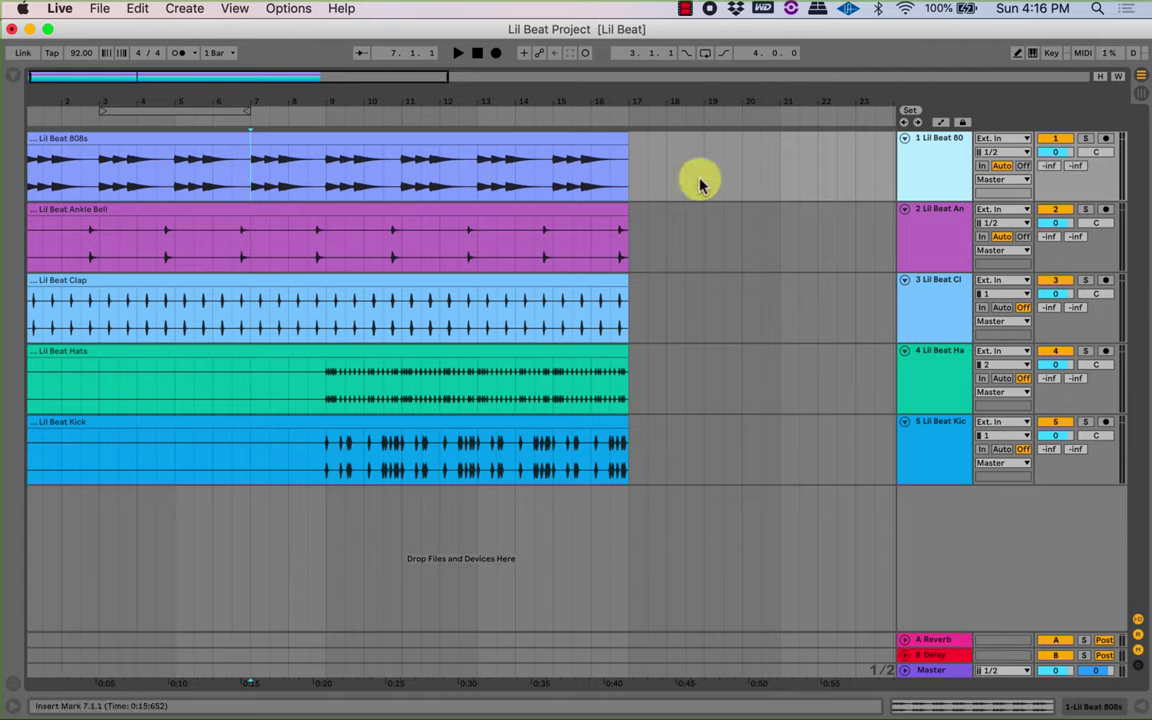
pyautogui.click(624, 260)
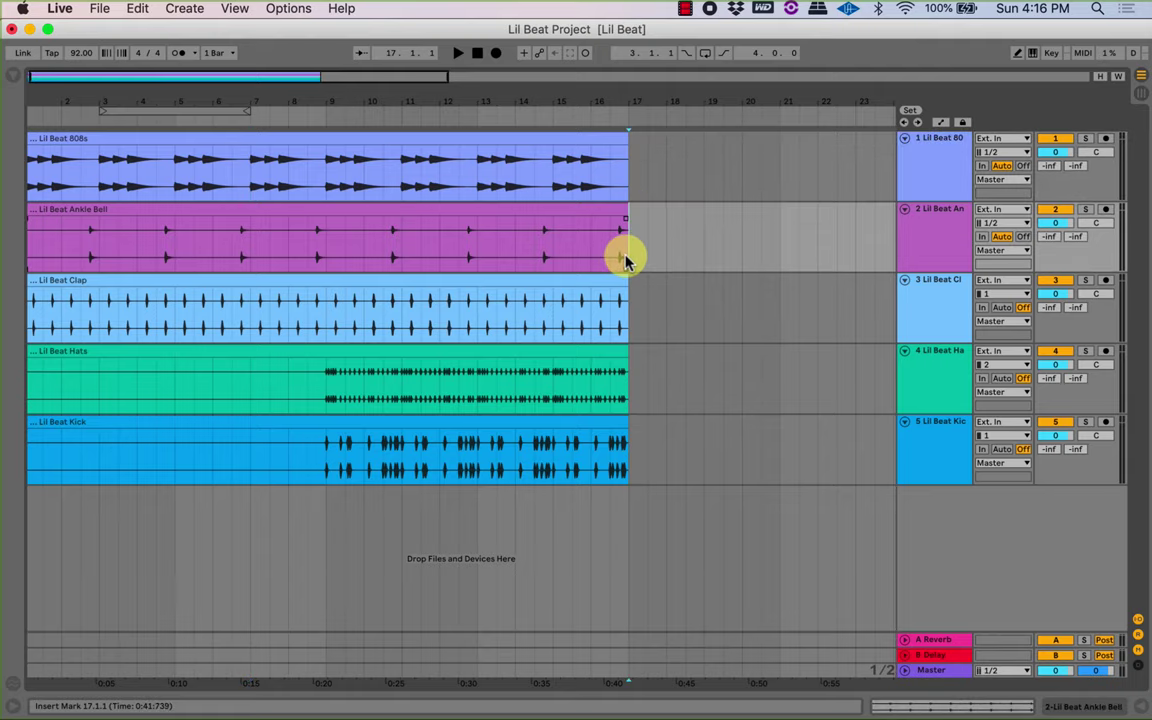
pyautogui.click(627, 300)
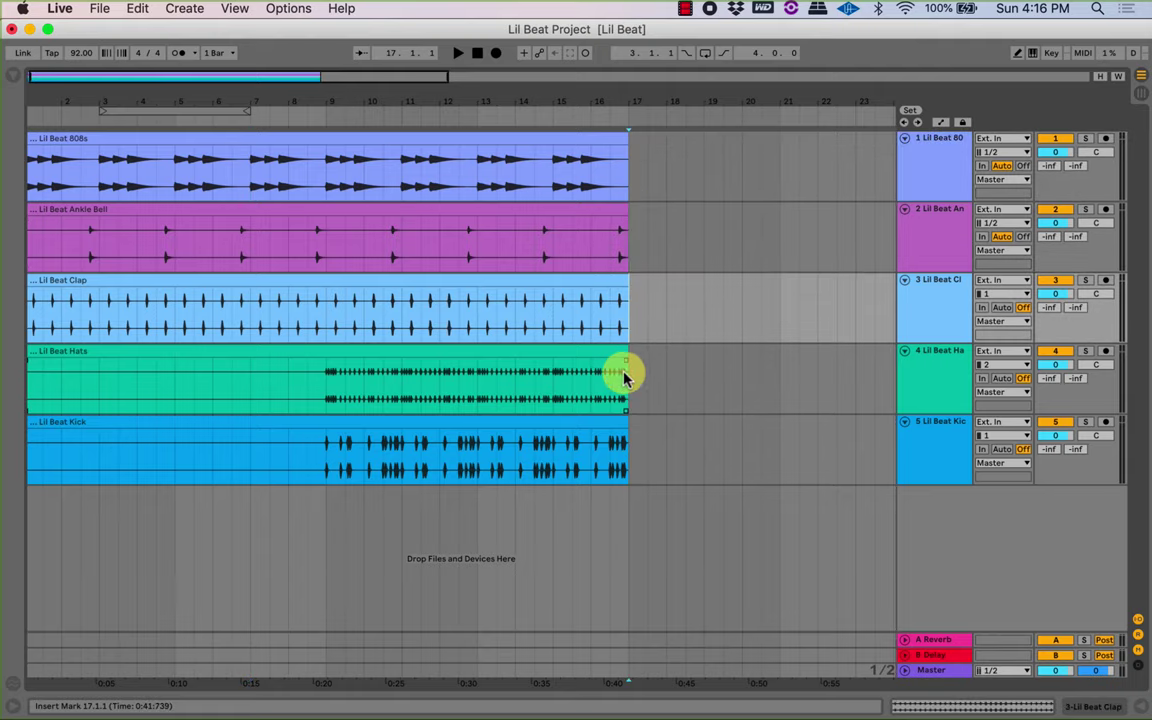
# Group the five stem tracks and name the group DRUMS.
pyautogui.click(928, 147)
pyautogui.keyDown('shift'); pyautogui.click(940, 466); pyautogui.keyUp('shift')
pyautogui.press('super+g')
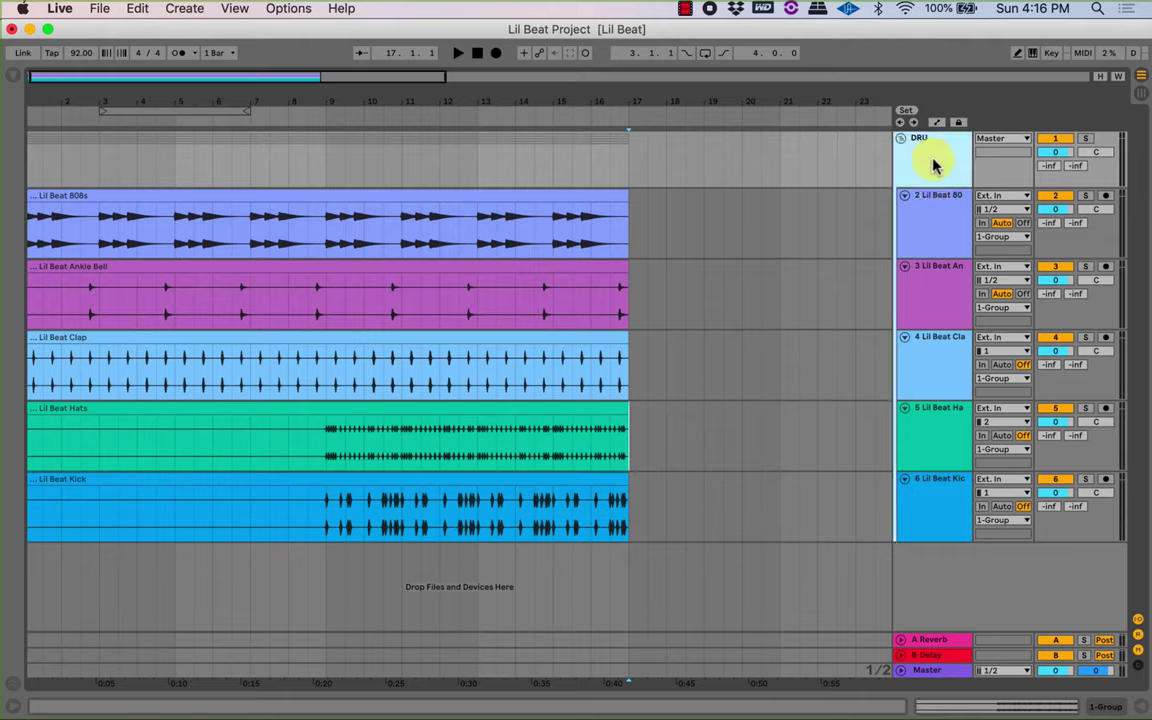
# Colour the DRUMS group red and assign that colour to all its grouped tracks and clips.
pyautogui.rightClick(926, 158)
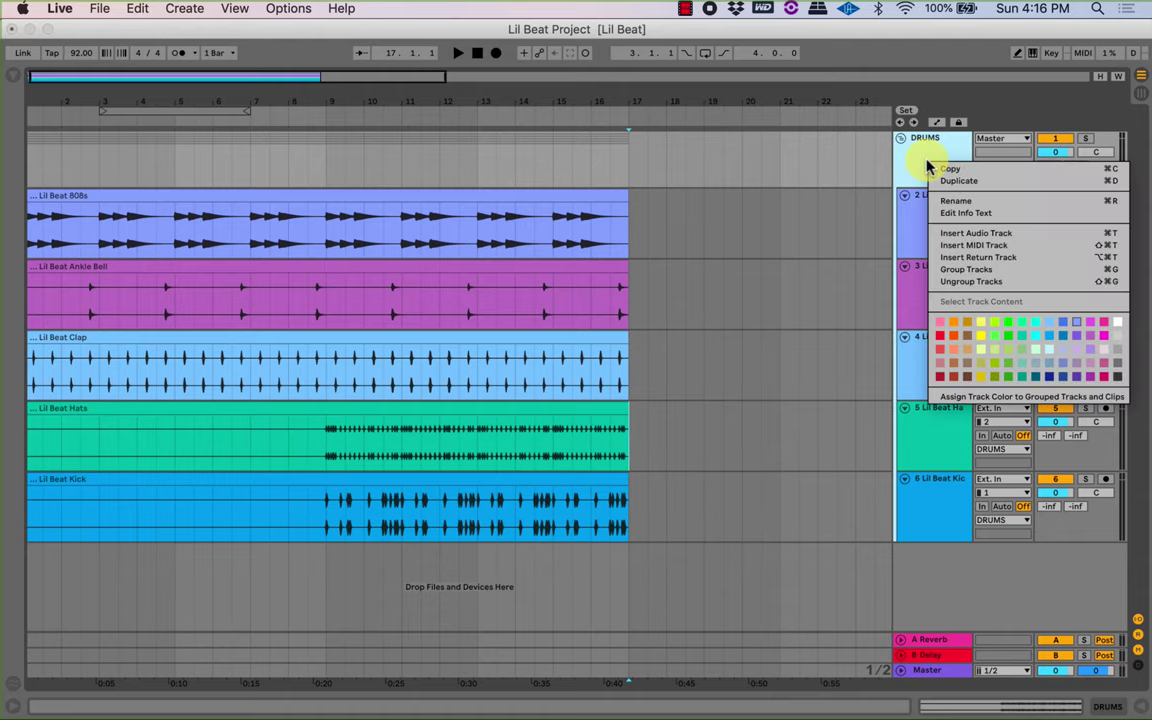
pyautogui.click(965, 398)
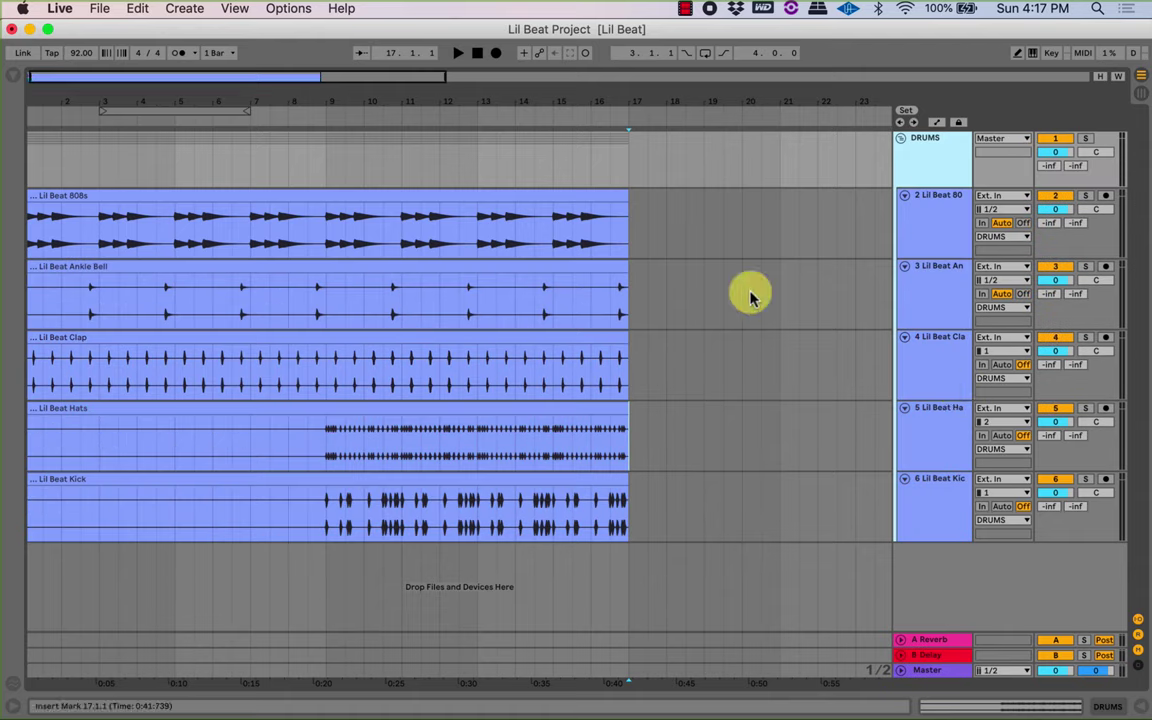
pyautogui.rightClick(918, 154)
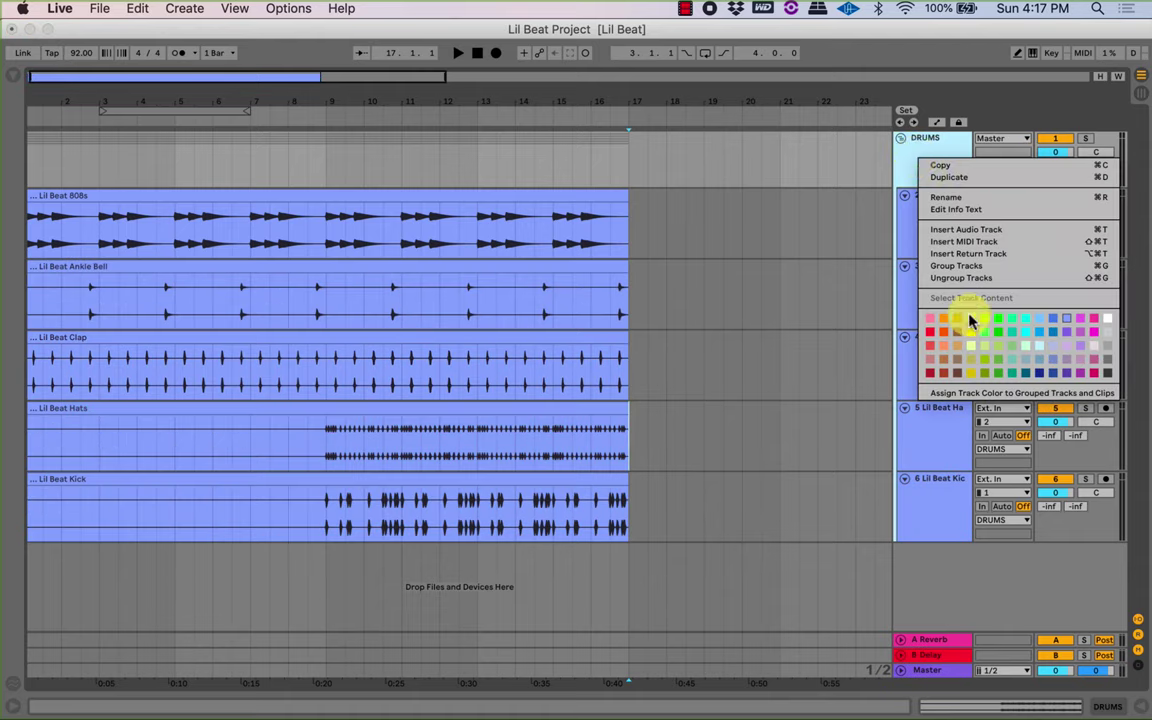
pyautogui.click(929, 331)
pyautogui.rightClick(929, 155)
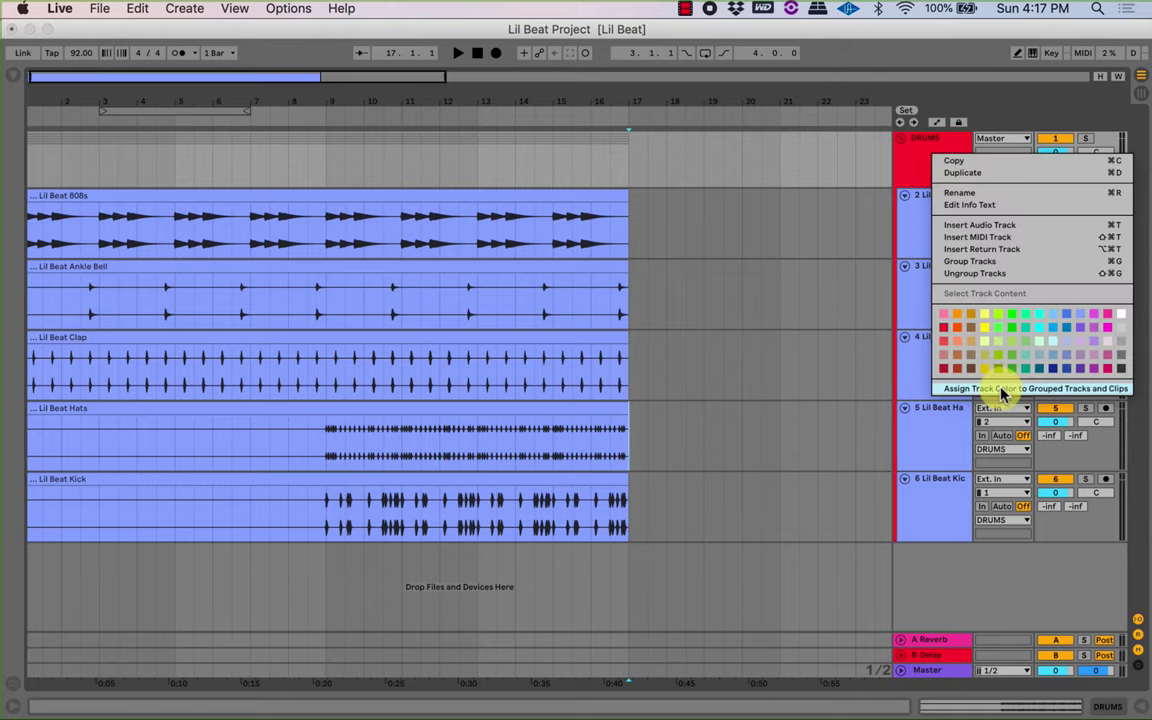
pyautogui.click(998, 382)
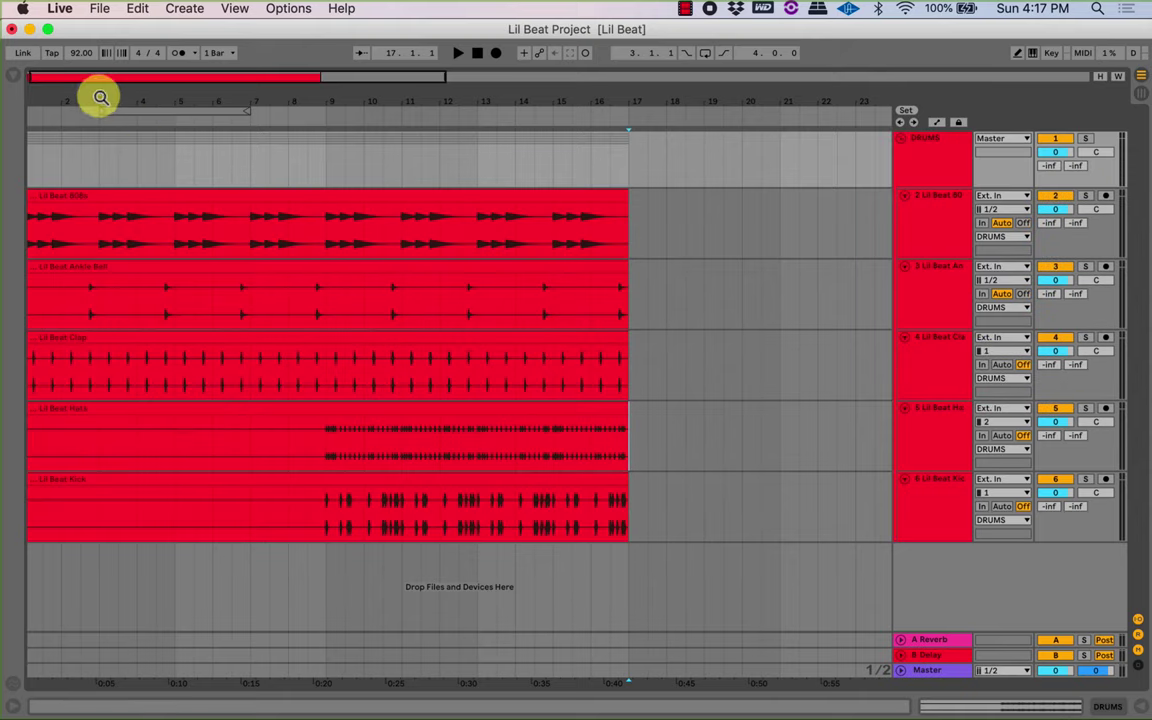
pyautogui.moveTo(100, 98); pyautogui.dragTo(105, 100)
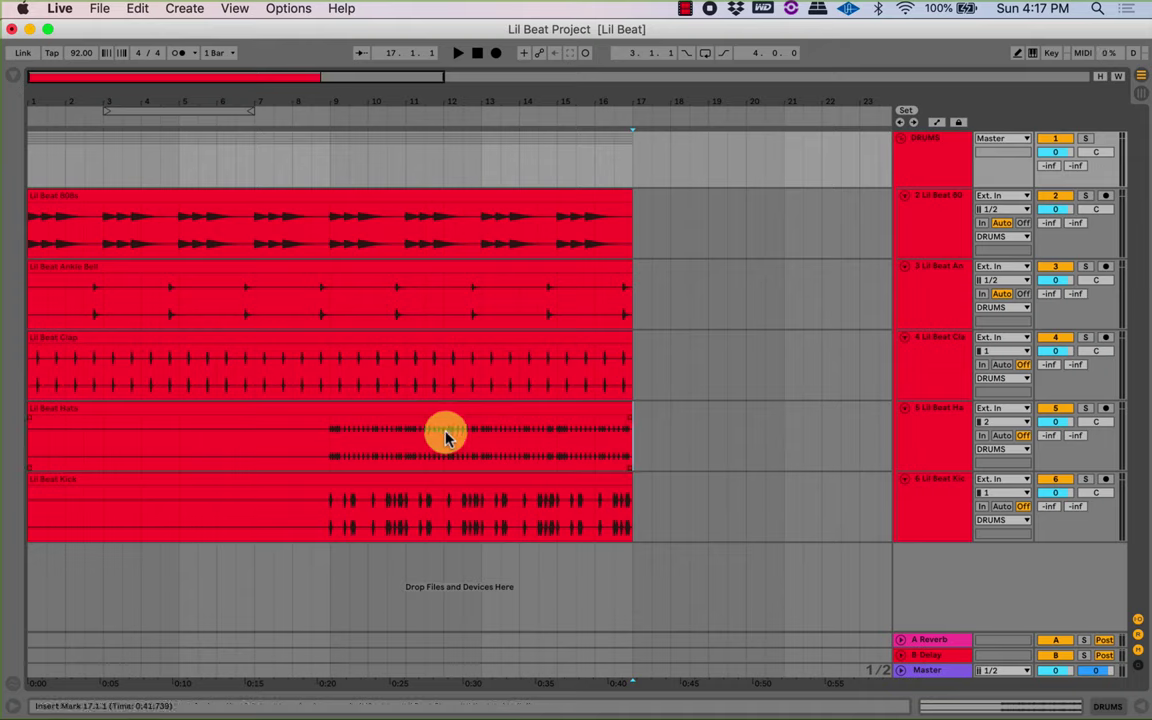
pyautogui.click(710, 224)
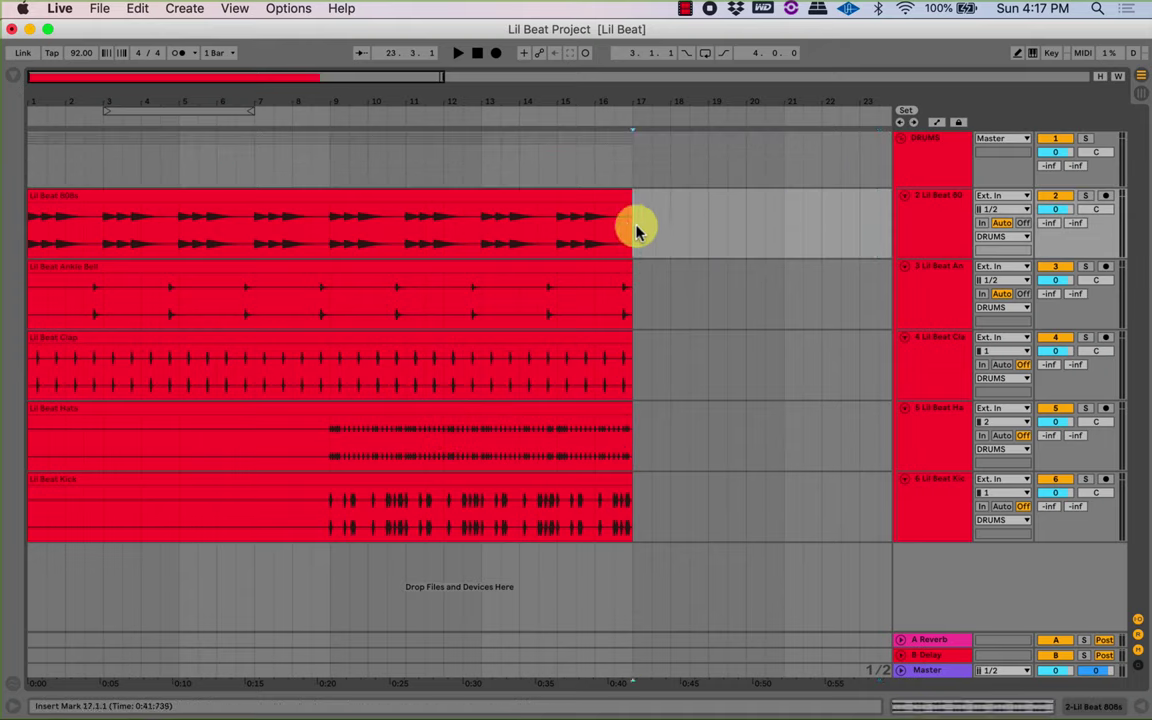
pyautogui.moveTo(632, 237); pyautogui.dragTo(838, 375)
pyautogui.click(838, 373)
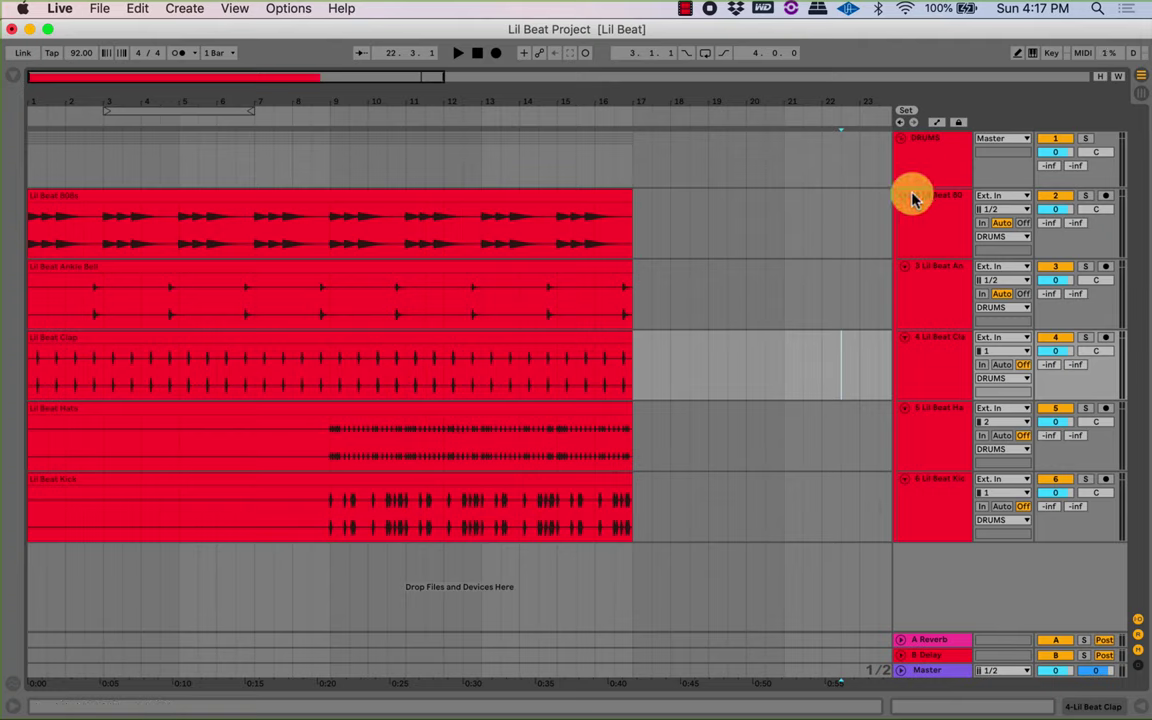
# Add five new audio tracks below the DRUMS group.
pyautogui.click(931, 150)
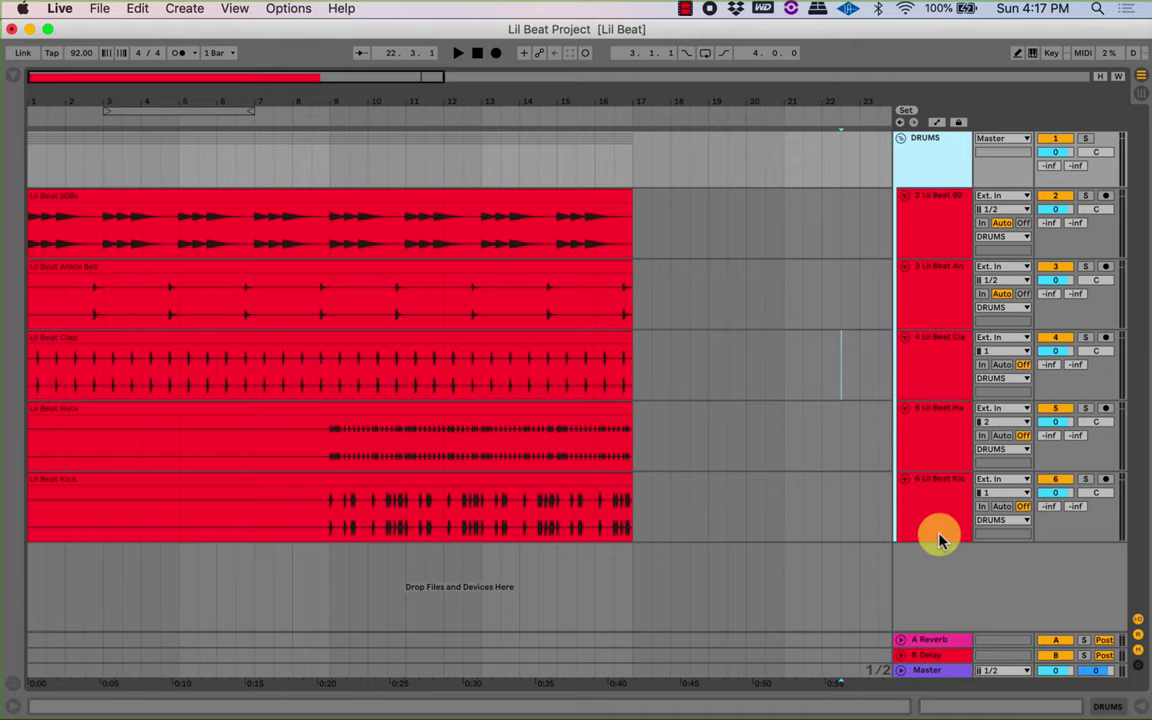
pyautogui.press('super+t')
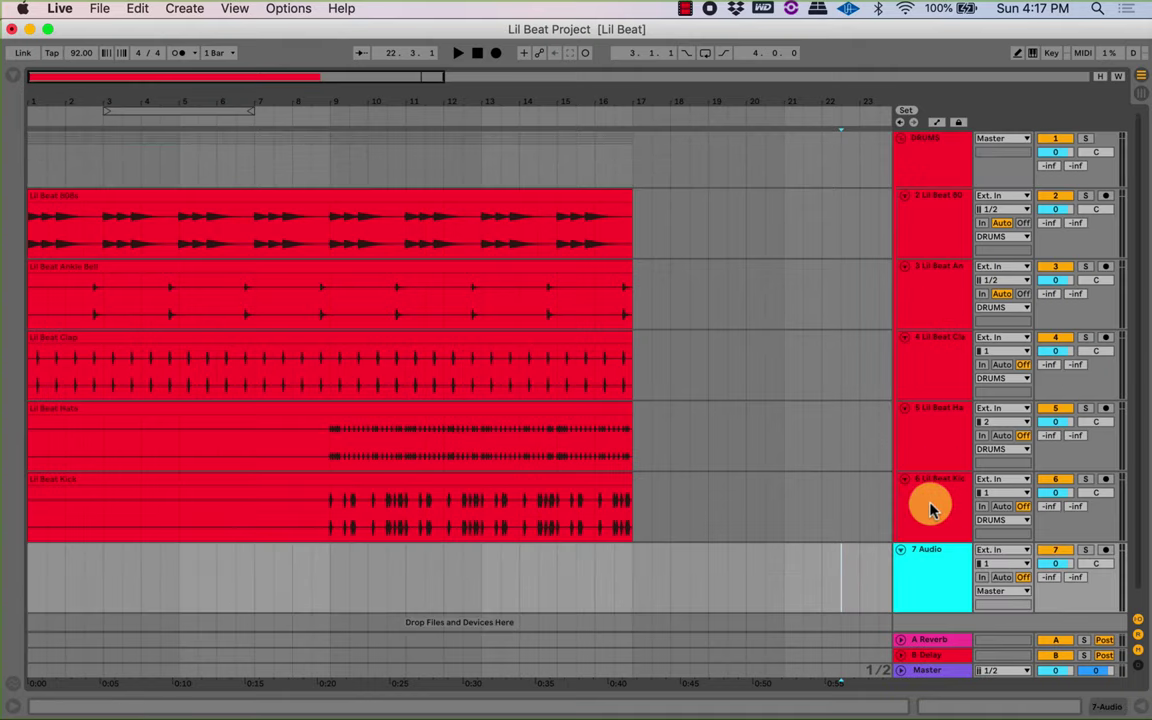
pyautogui.press('super+t')
pyautogui.press('super+t')
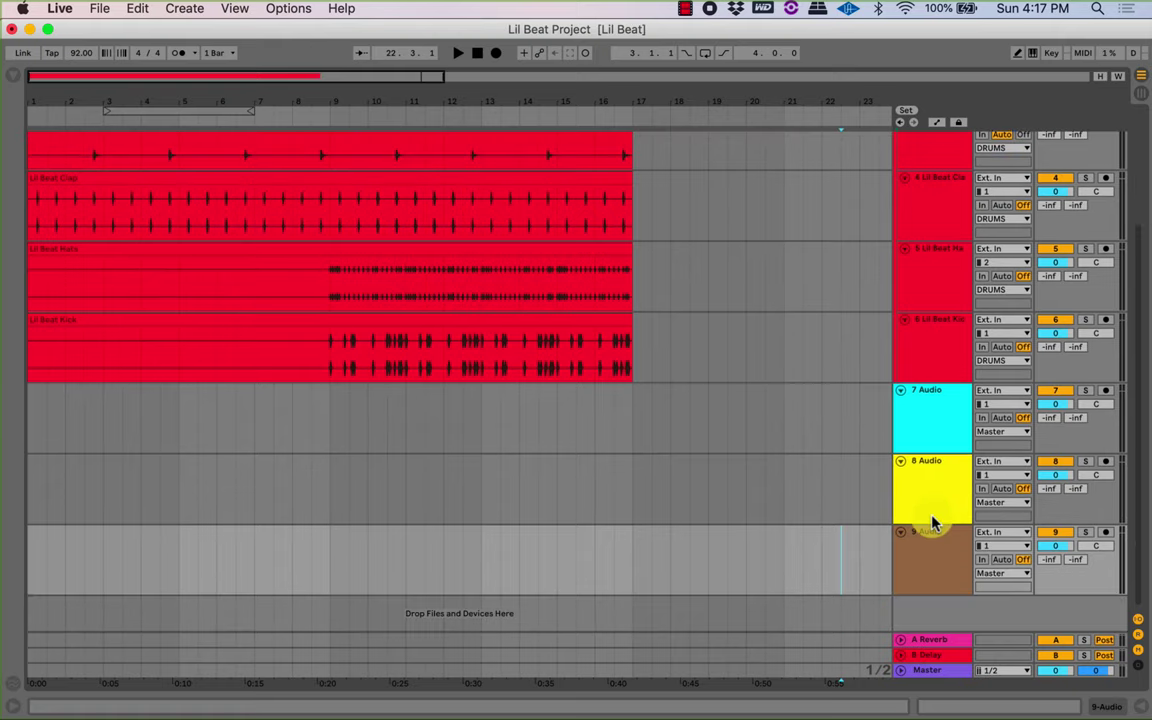
pyautogui.press('super+t')
pyautogui.press('super+t')
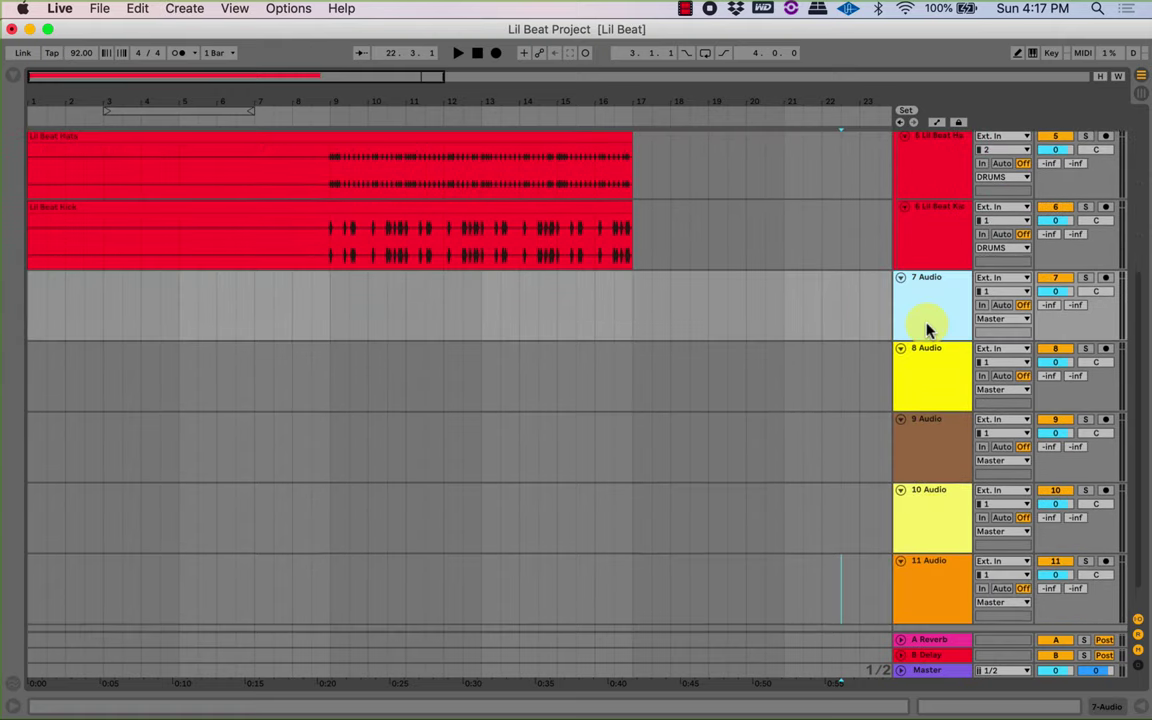
# Group the first three new audio tracks as SYNTHS and the remaining two as VOX.
pyautogui.click(928, 460)
pyautogui.press('super+g')
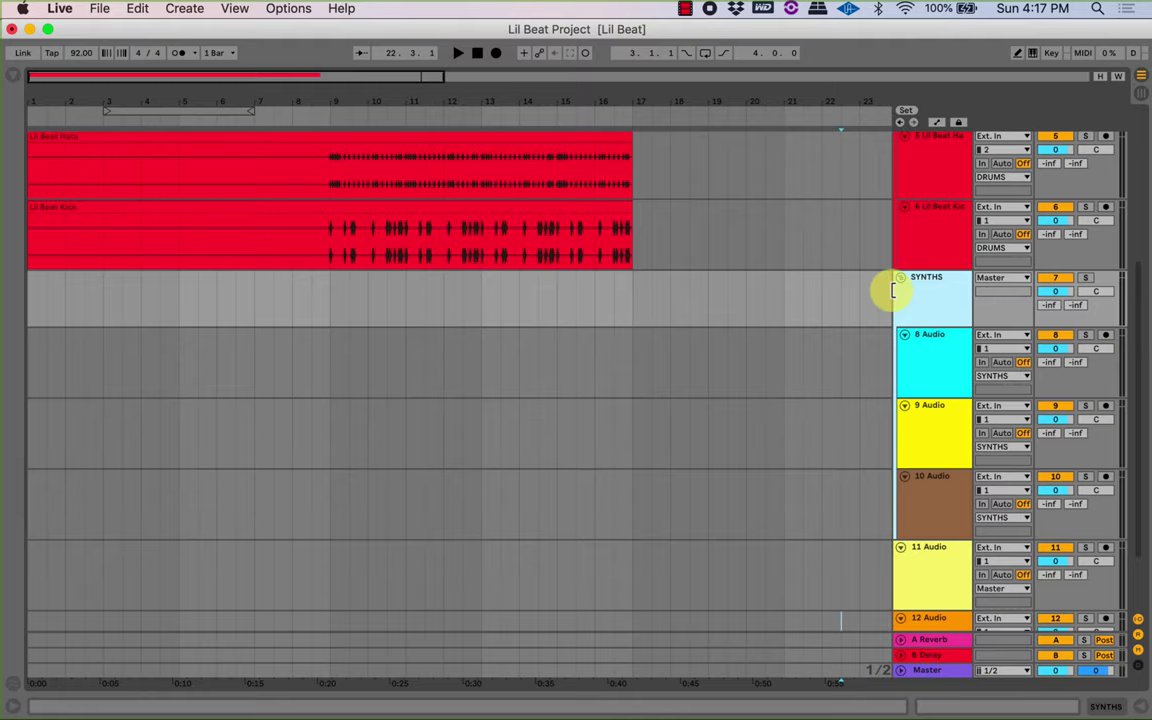
pyautogui.scroll(-3, 1041, 561)
pyautogui.click(943, 545)
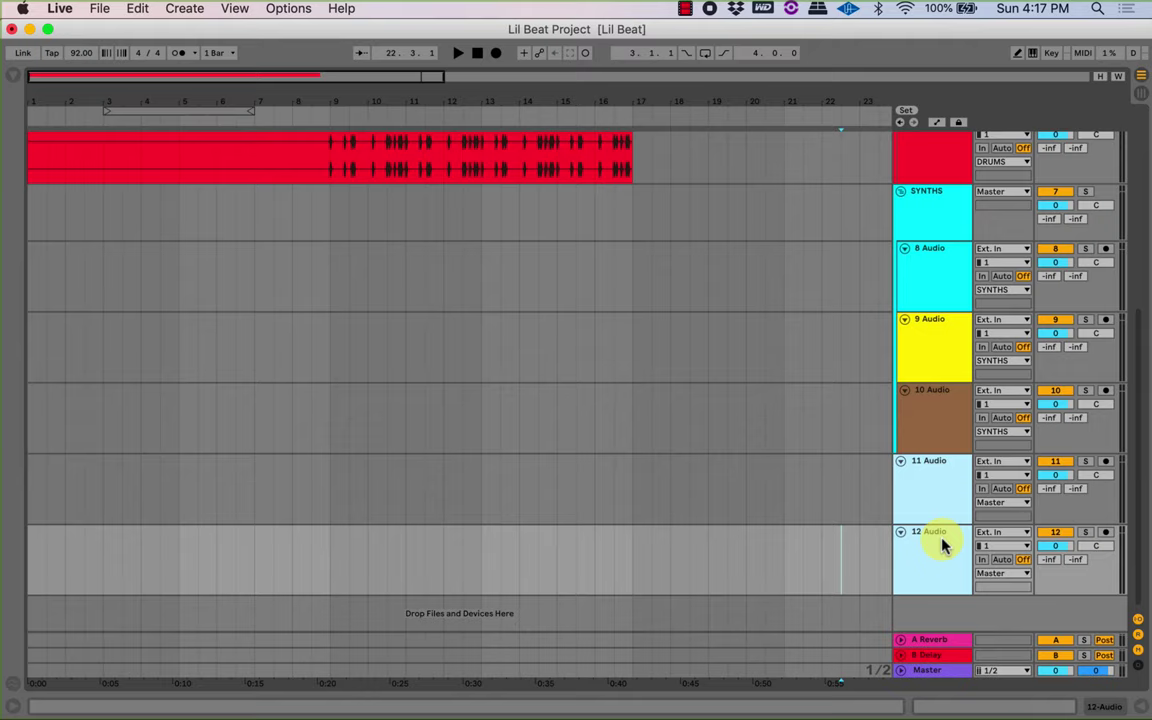
pyautogui.press('super+g')
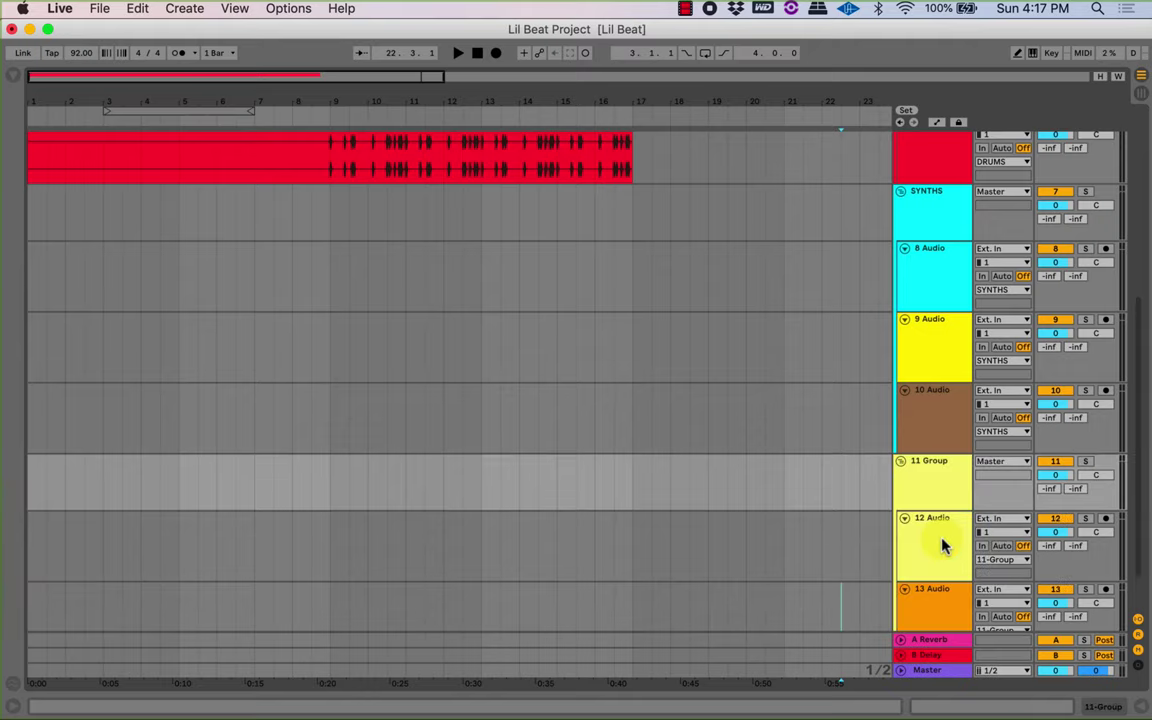
# Assign the SYNTHS and VOX group colours to their grouped tracks.
pyautogui.rightClick(926, 224)
pyautogui.click(944, 481)
pyautogui.rightClick(944, 481)
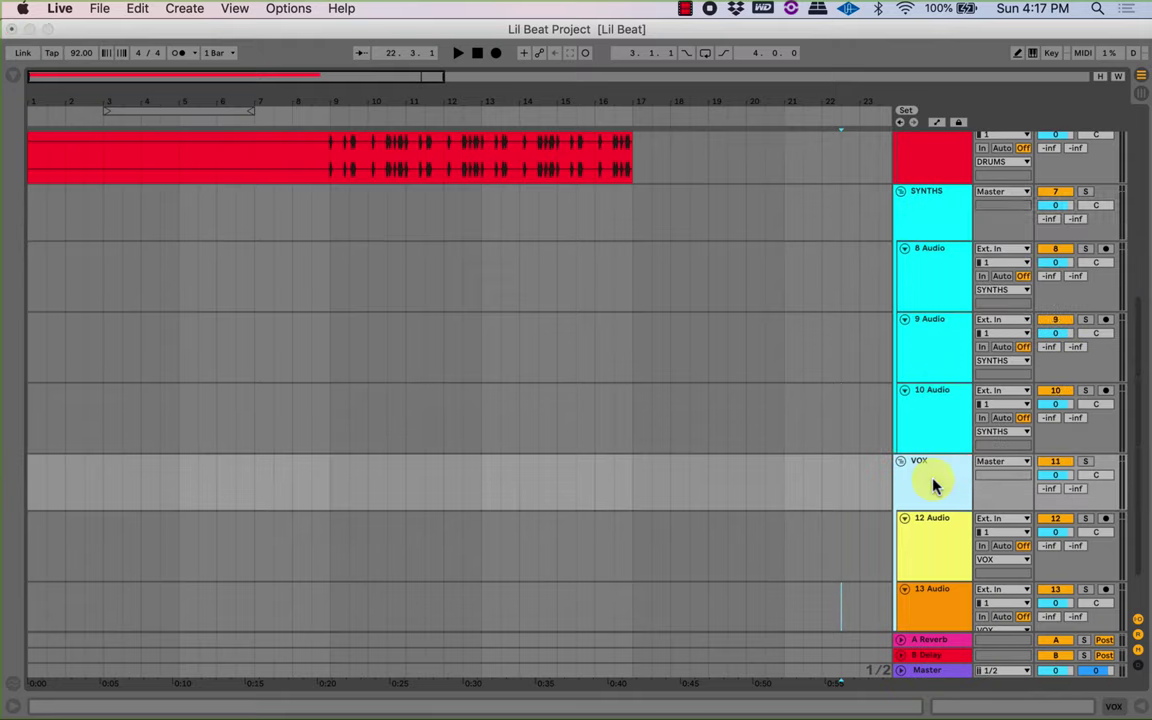
pyautogui.click(977, 473)
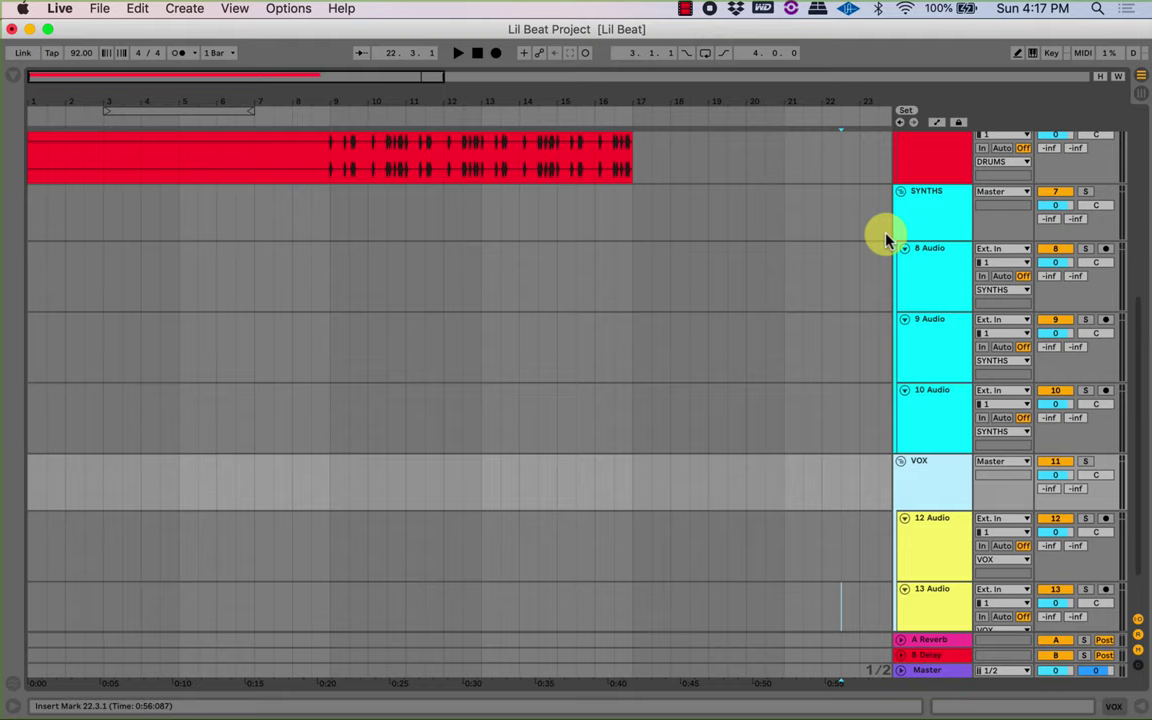
# Collapse the SYNTHS, VOX and DRUMS groups and expand DRUMS again.
pyautogui.click(900, 191)
pyautogui.click(900, 207)
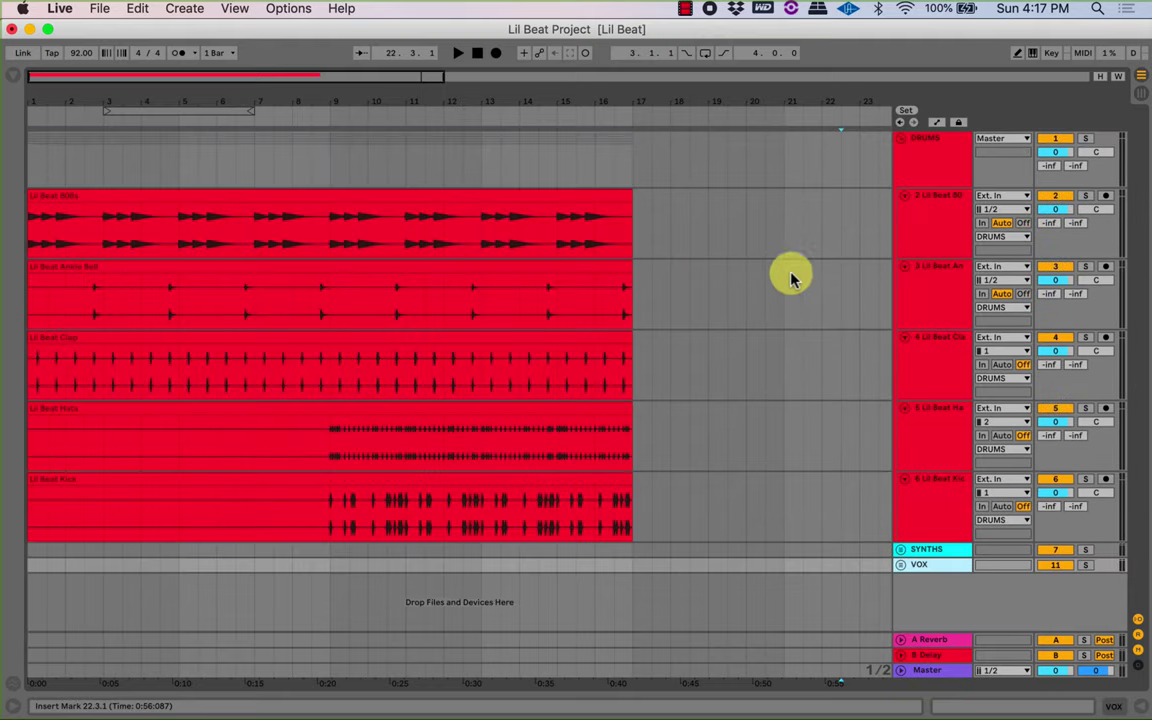
pyautogui.click(902, 139)
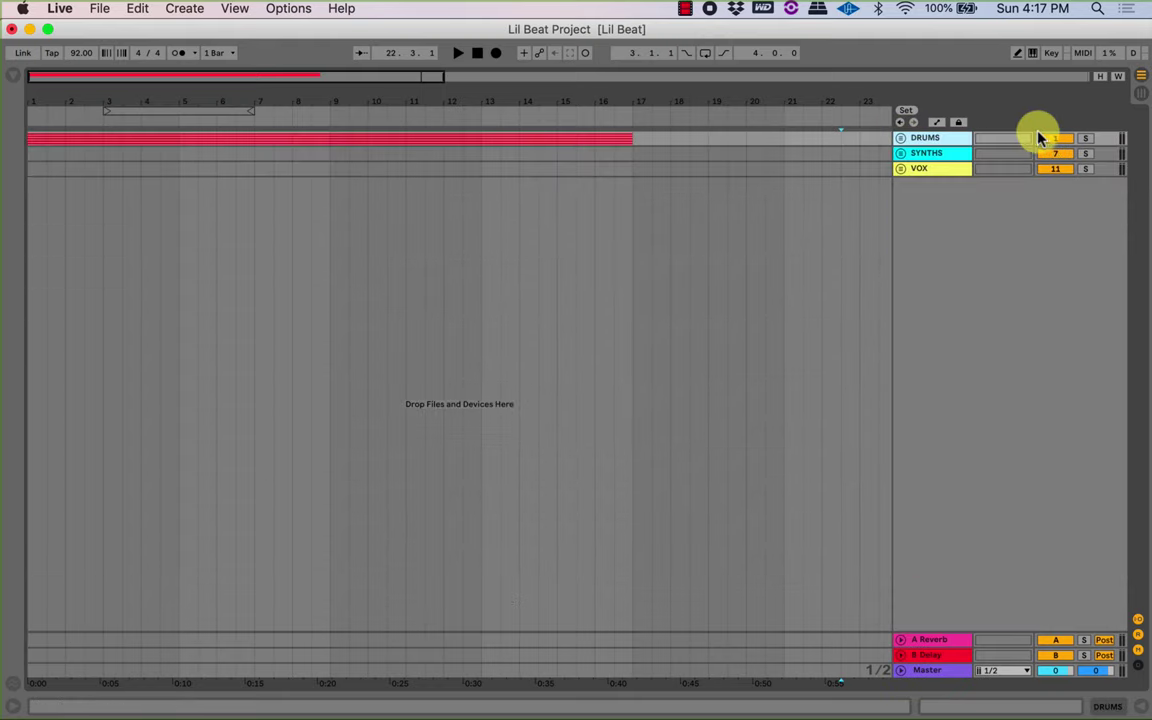
pyautogui.click(900, 138)
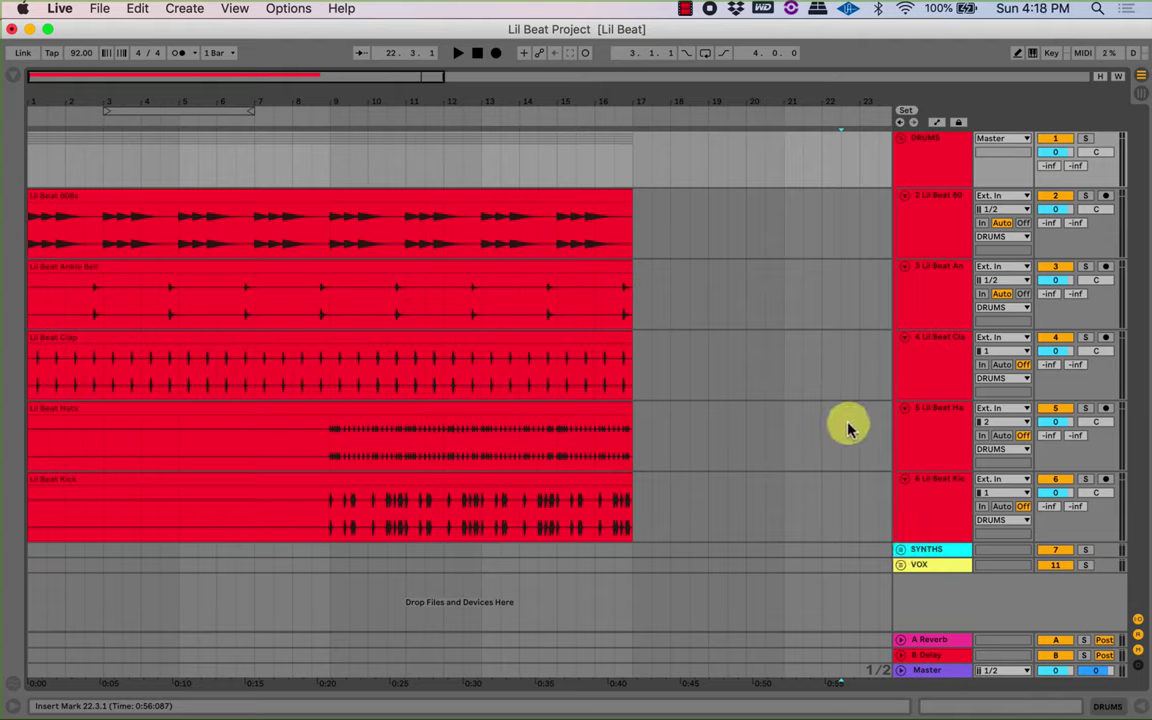
# Expand the VOX group to inspect its tracks and collapse it again.
pyautogui.click(900, 566)
pyautogui.scroll(-3, 887, 561)
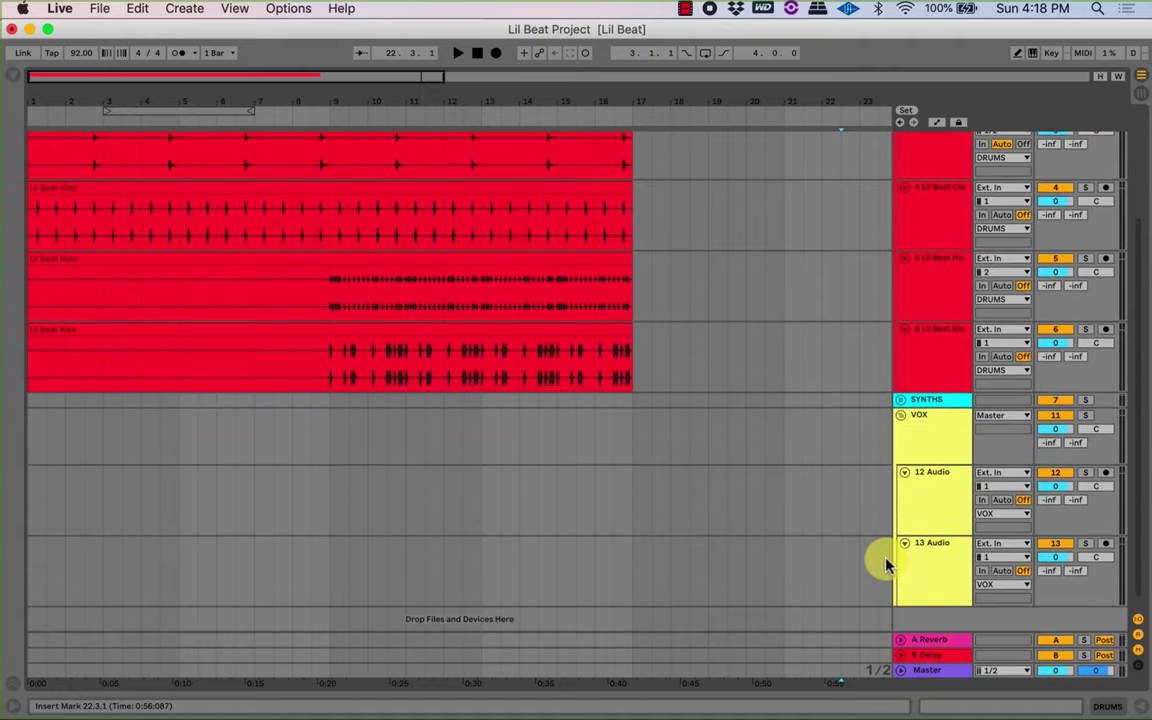
pyautogui.click(1053, 410)
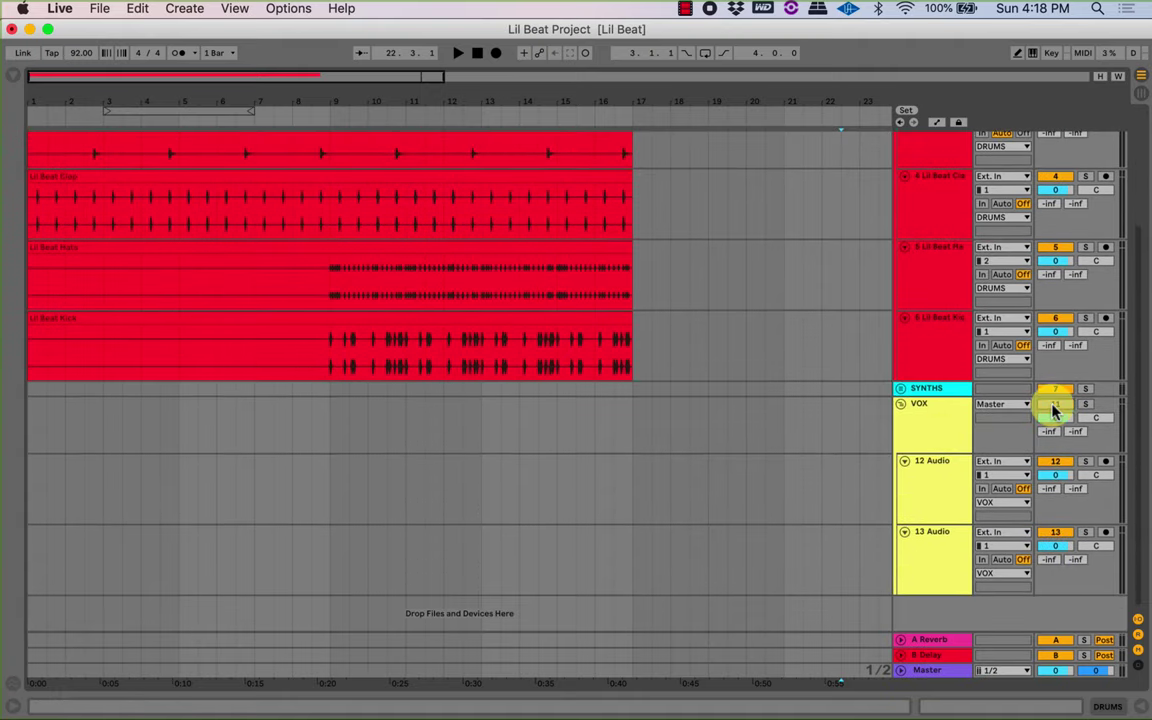
pyautogui.click(901, 405)
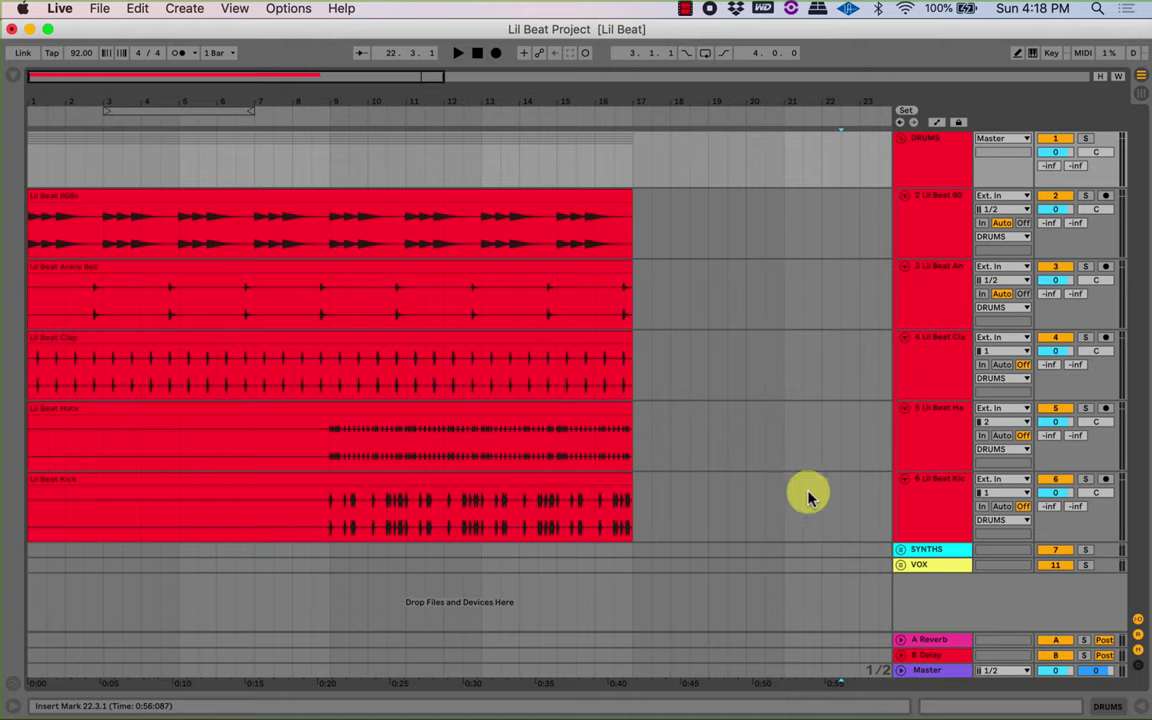
pyautogui.click(900, 565)
pyautogui.scroll(-2, 900, 540)
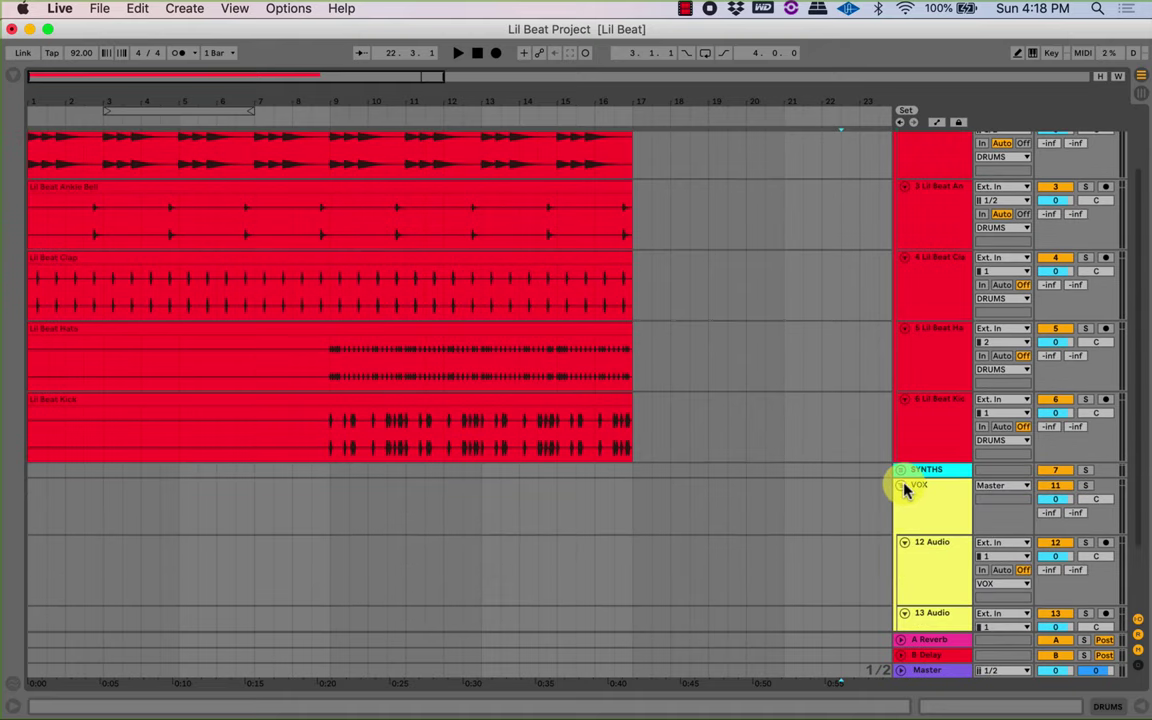
pyautogui.click(902, 487)
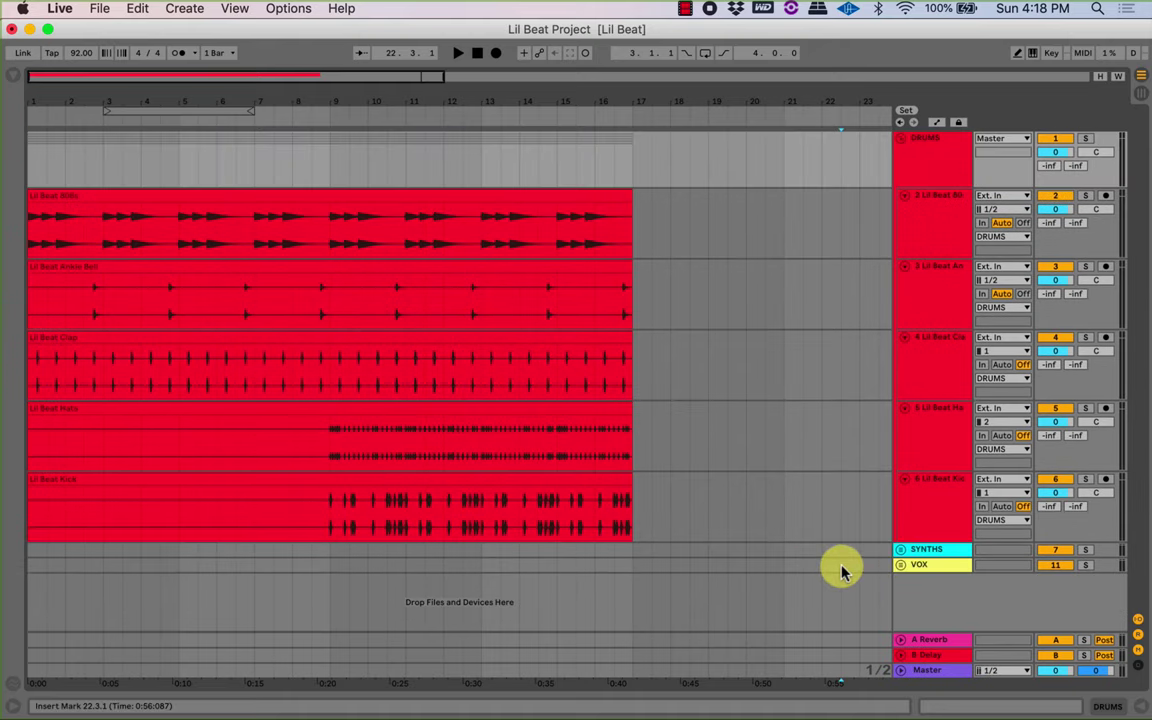
# Move the SYNTHS and VOX groups above the DRUMS group, then select DRUMS.
pyautogui.click(927, 515)
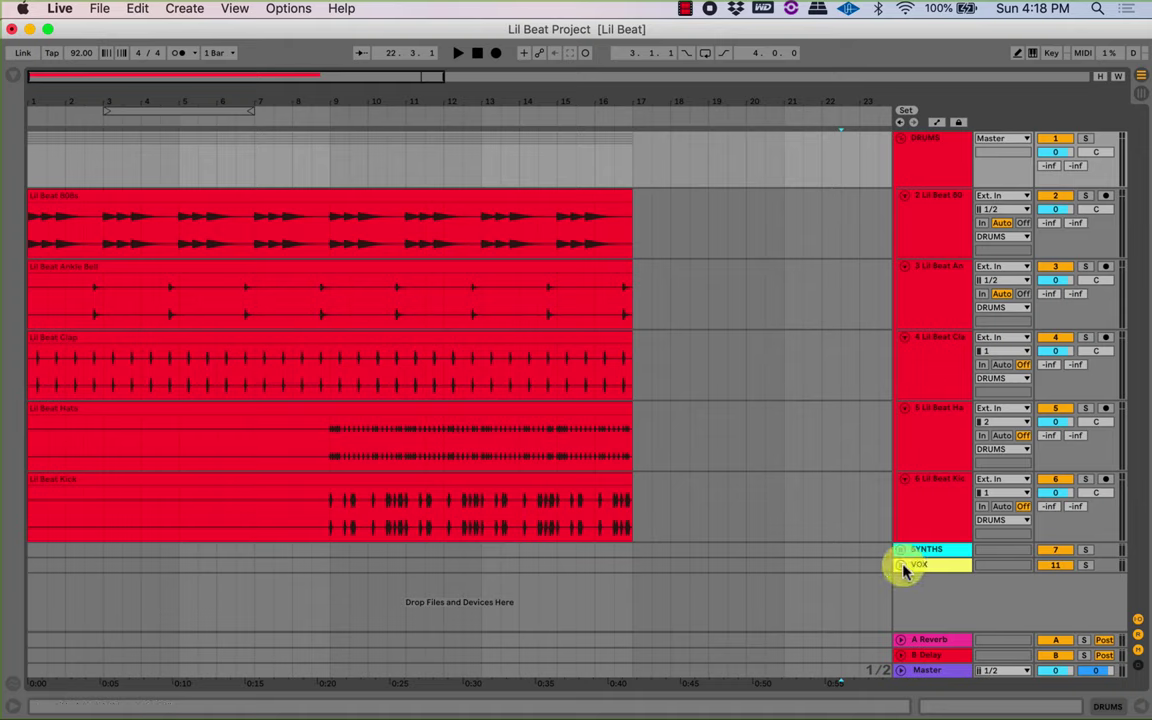
pyautogui.click(931, 514)
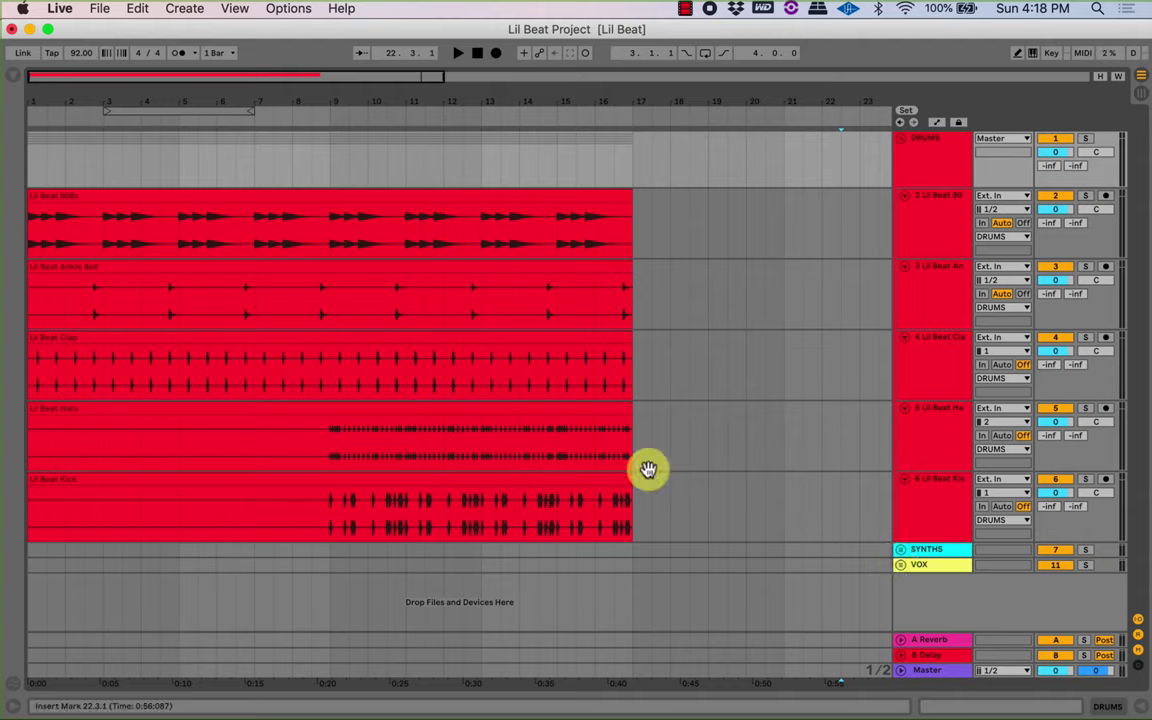
pyautogui.click(926, 552)
pyautogui.keyDown('shift'); pyautogui.click(924, 564); pyautogui.keyUp('shift')
pyautogui.moveTo(927, 550); pyautogui.dragTo(928, 140)
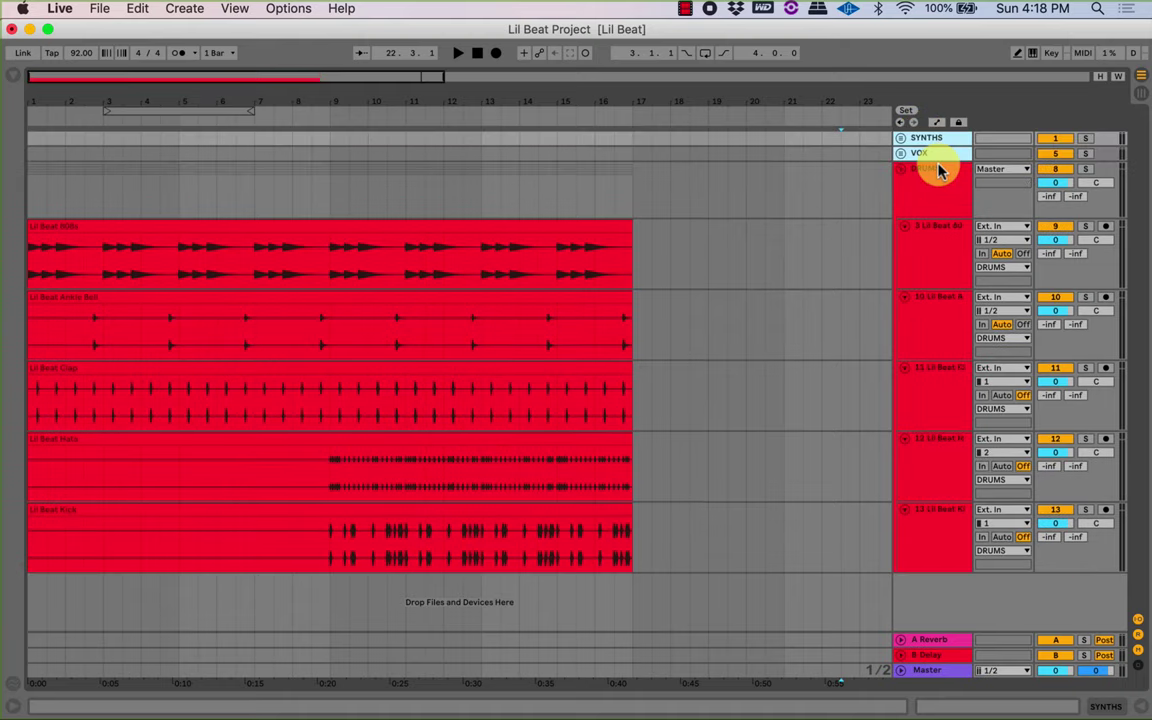
pyautogui.click(921, 185)
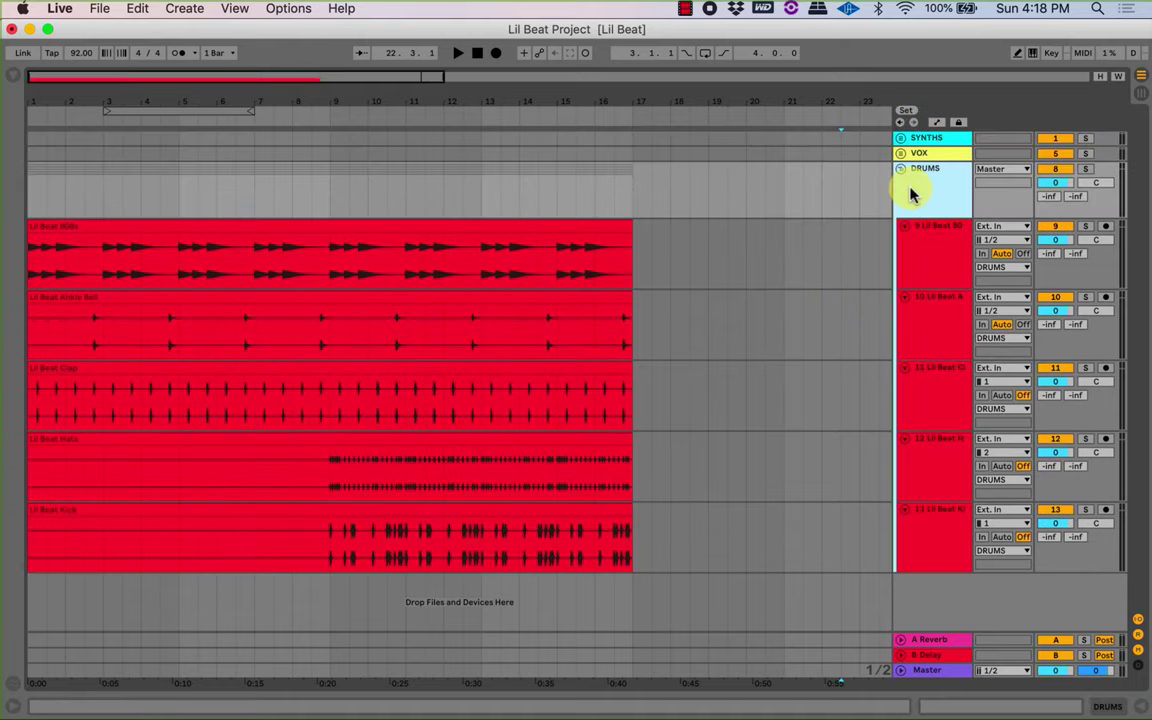
# Play the drum stems from bar 1, then from bar 9, and stop playback.
pyautogui.moveTo(62, 92); pyautogui.dragTo(90, 162)
pyautogui.click(85, 228)
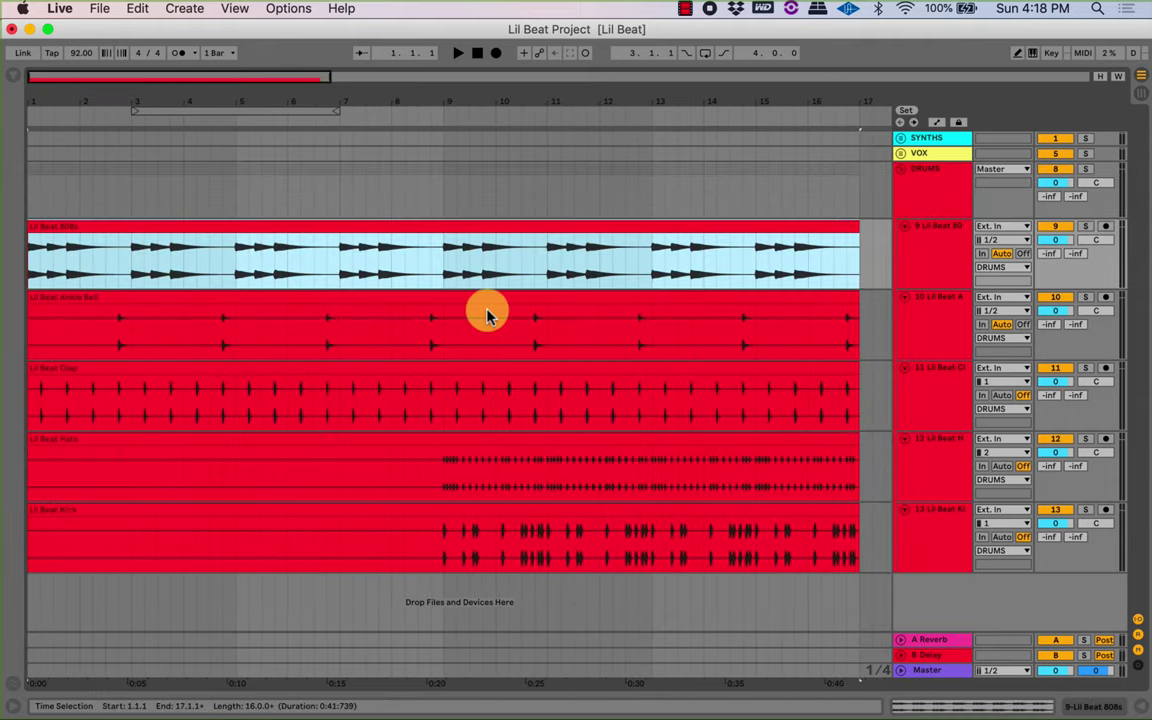
pyautogui.press('space')
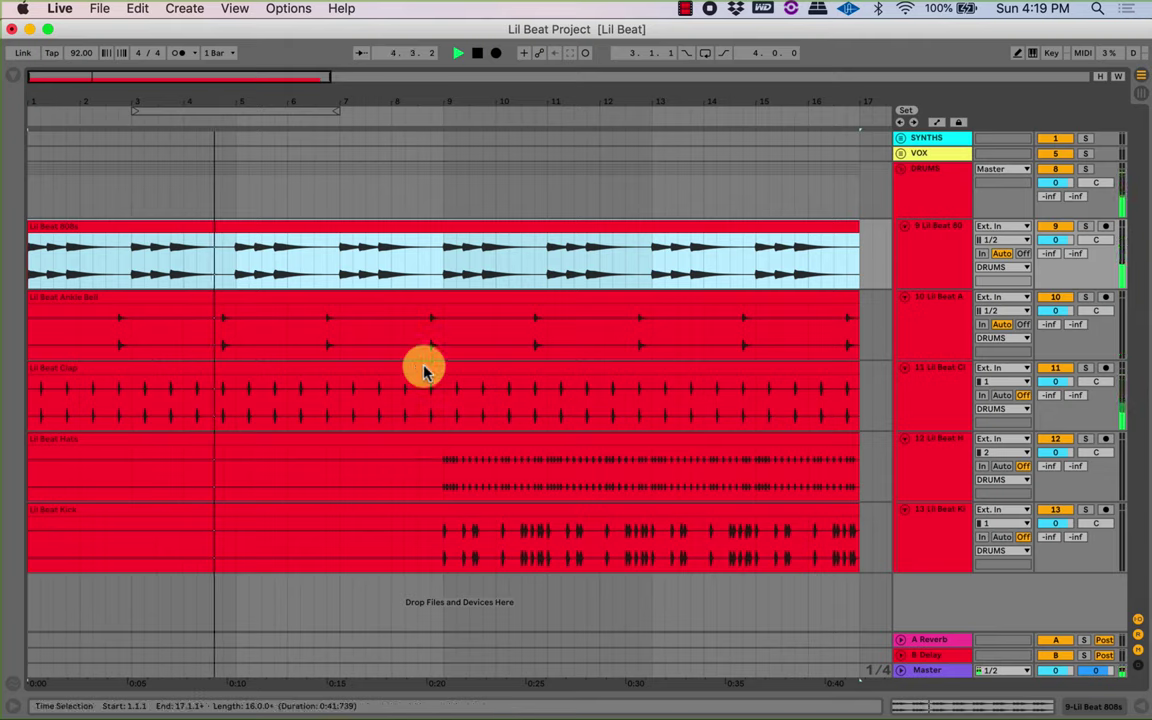
pyautogui.click(442, 270)
pyautogui.press('space')
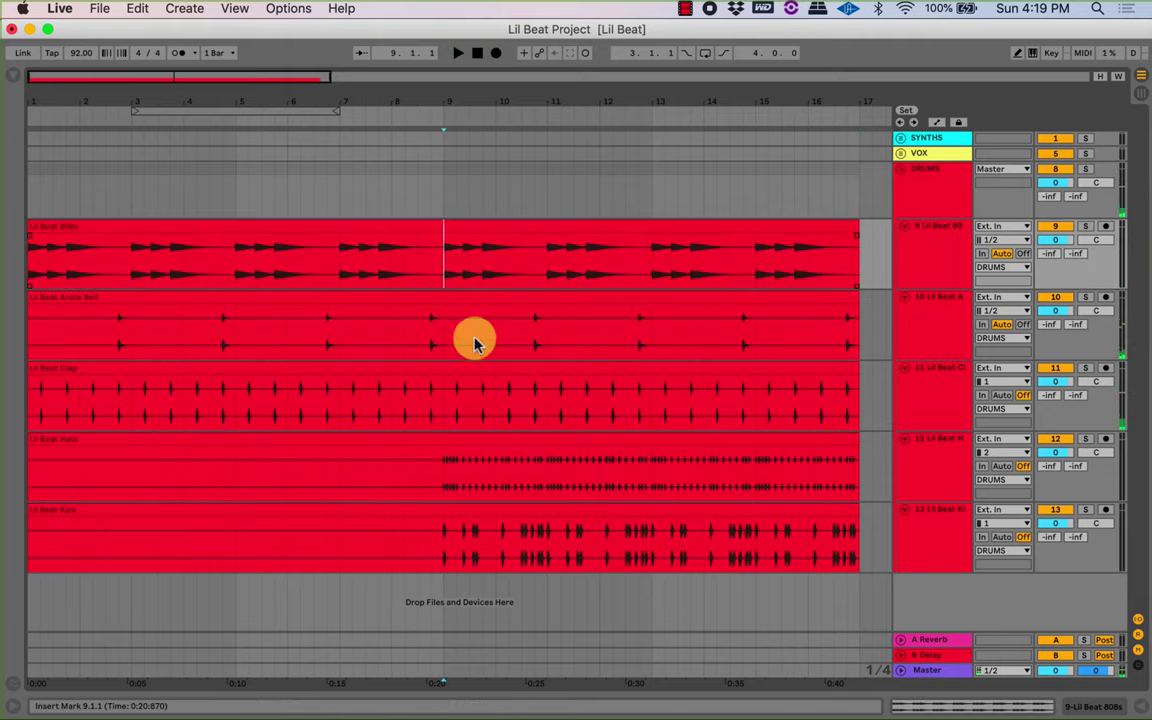
pyautogui.press('space')
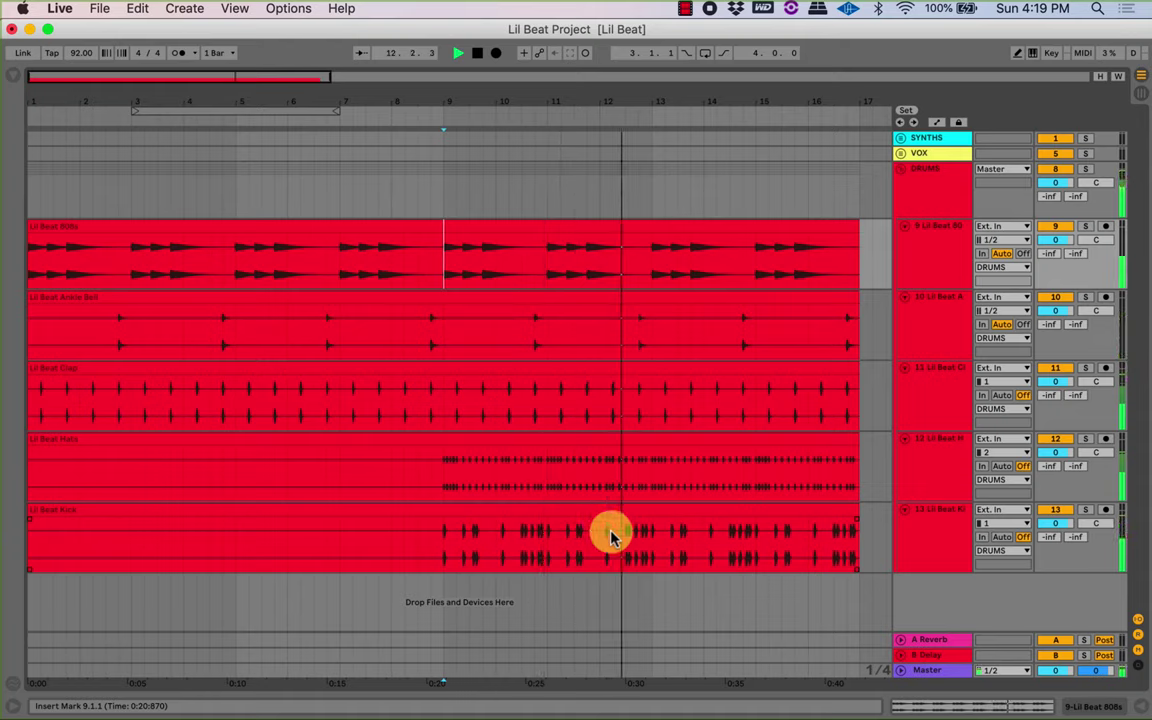
pyautogui.press('space')
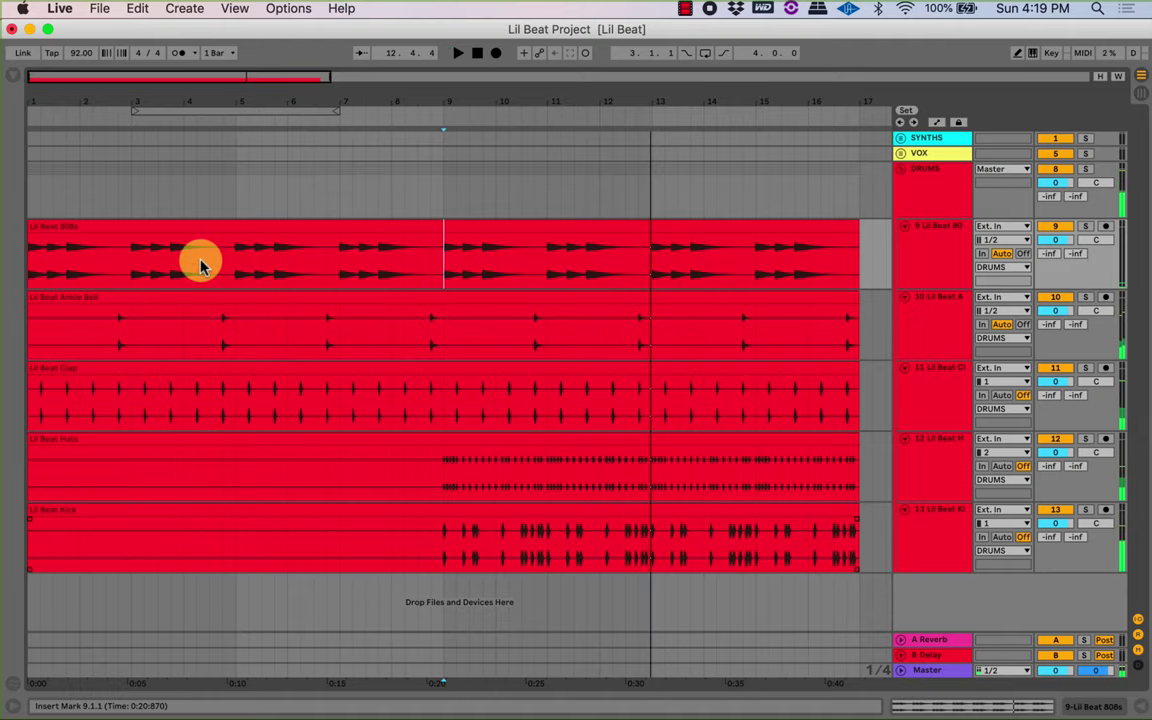
# Select the 808s, Ankle Bell, Clap, Hats and Kick clips in turn to compare the drum stems.
pyautogui.moveTo(81, 96); pyautogui.dragTo(81, 98)
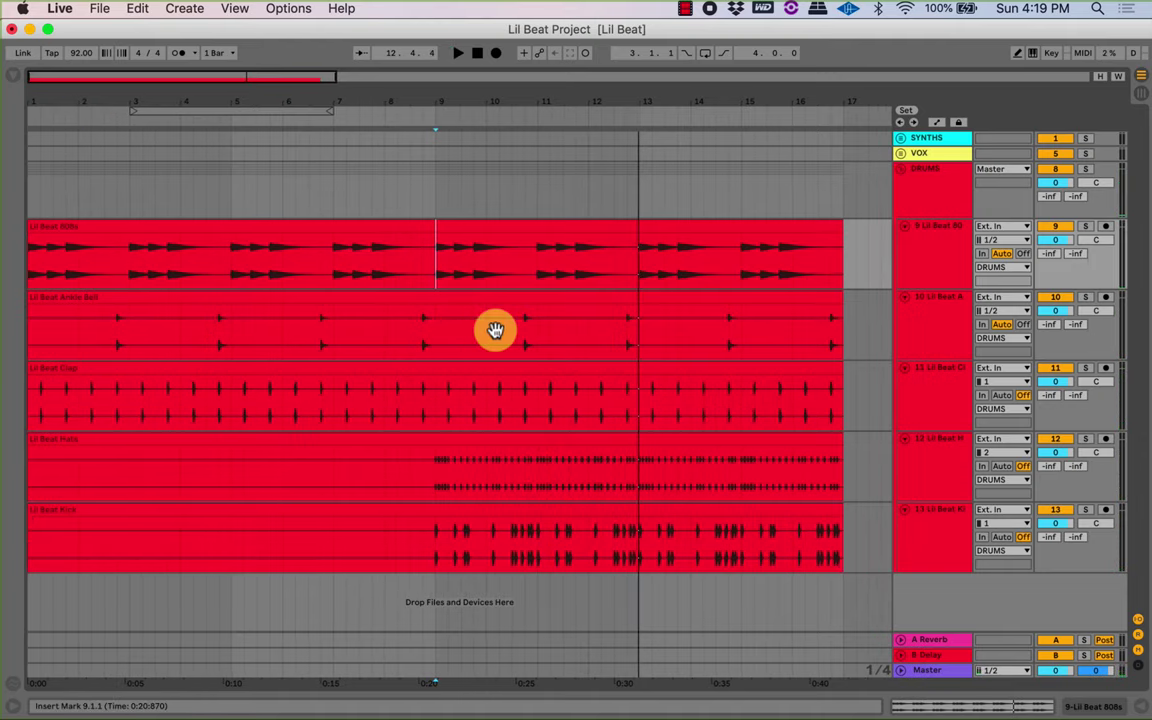
pyautogui.click(249, 228)
pyautogui.click(398, 302)
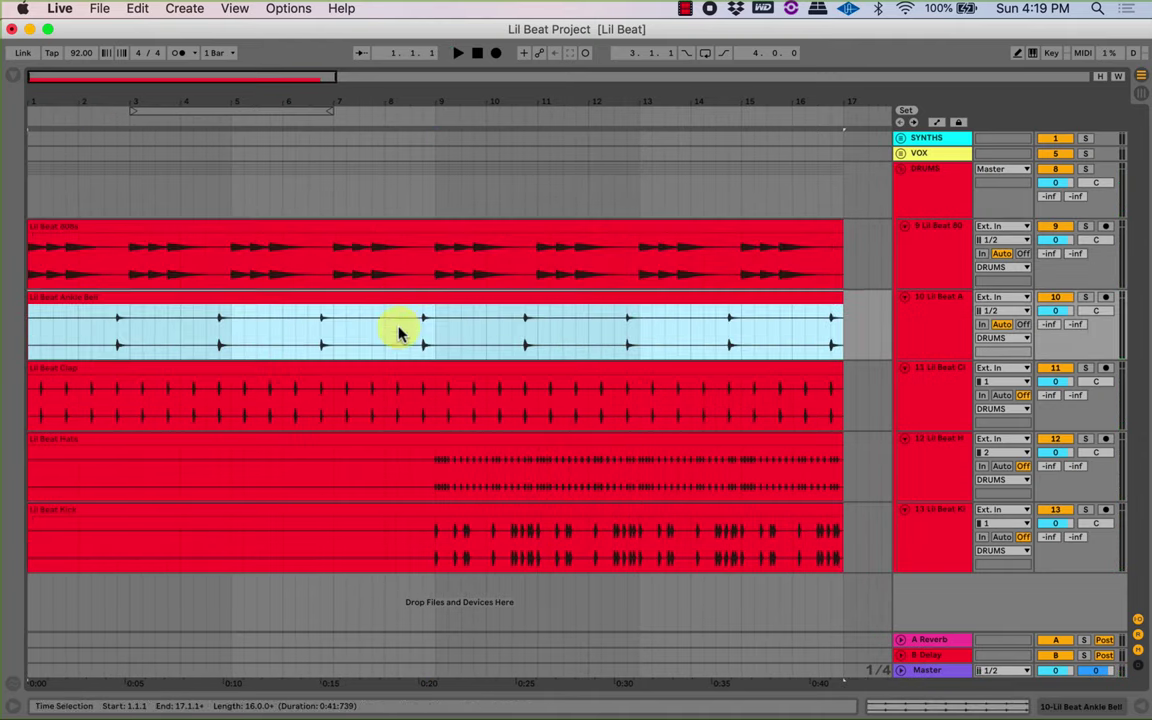
pyautogui.click(404, 390)
pyautogui.click(410, 443)
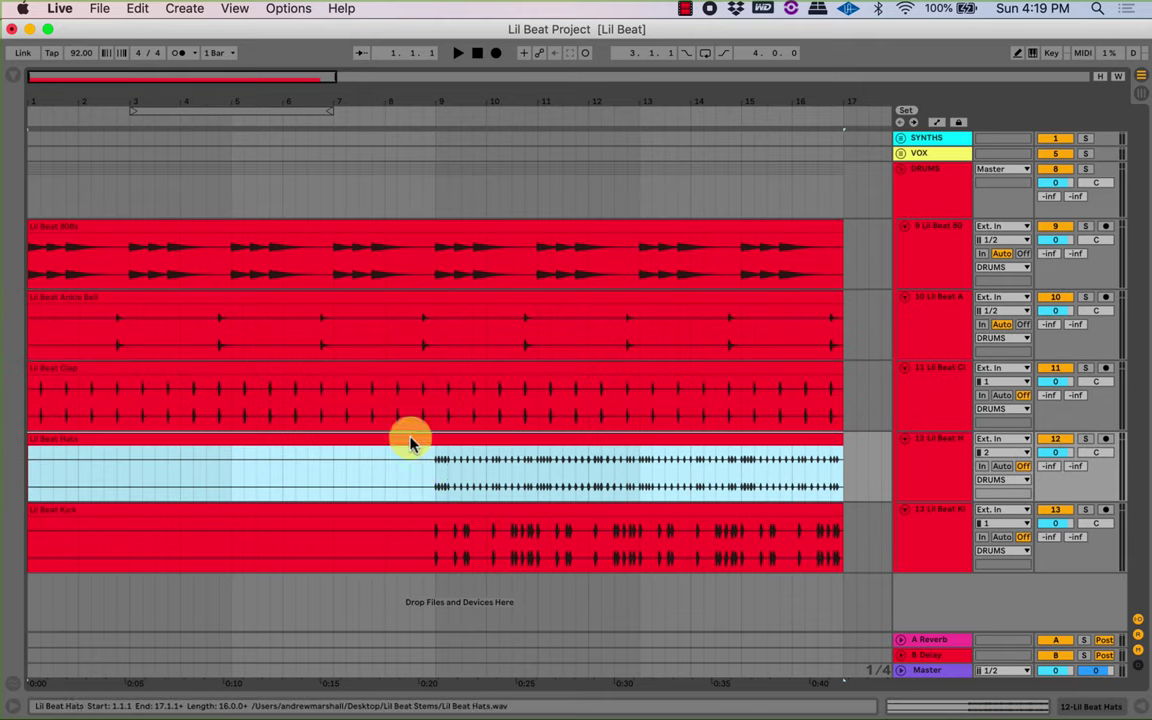
pyautogui.click(448, 510)
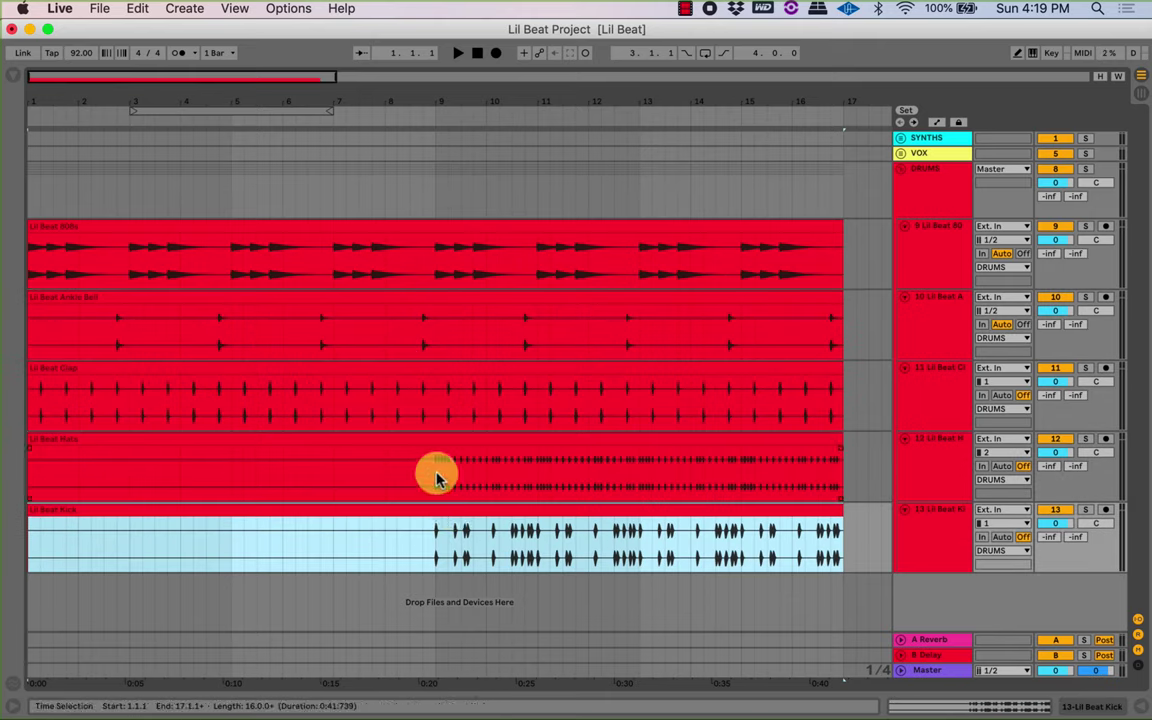
# Compare the Kick pattern between bars 9 and 17 with the 808s pattern.
pyautogui.click(437, 540)
pyautogui.moveTo(487, 556); pyautogui.dragTo(496, 553)
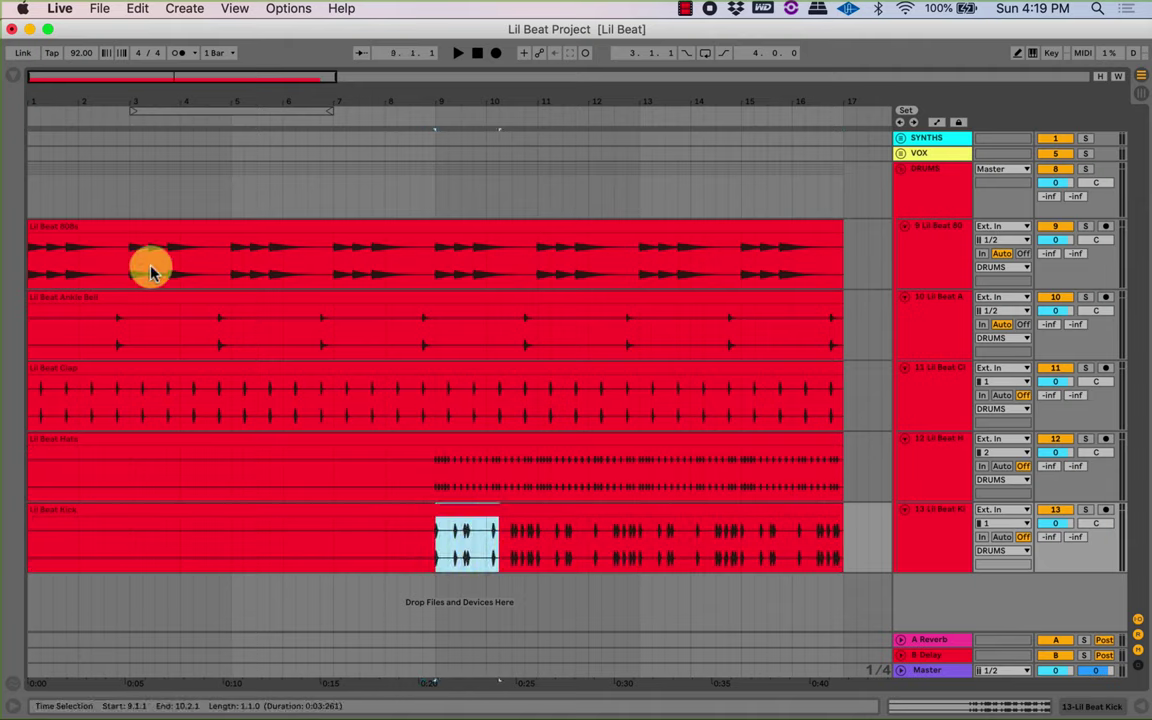
pyautogui.moveTo(133, 267); pyautogui.dragTo(404, 268)
pyautogui.click(527, 272)
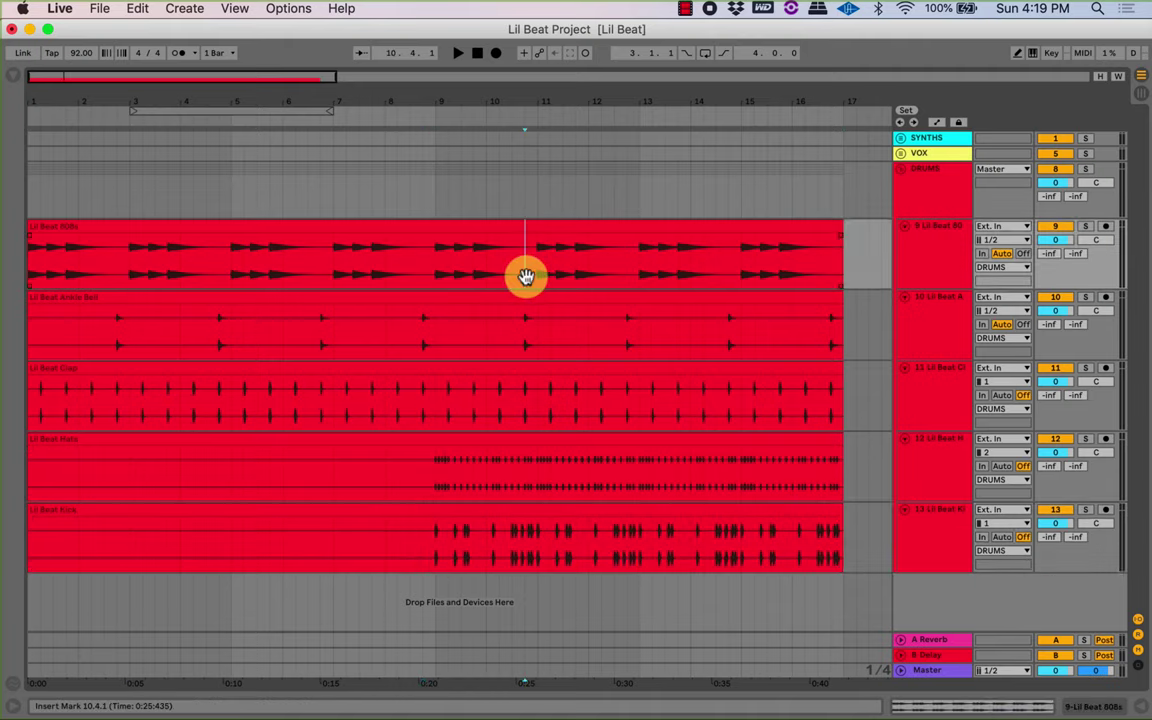
pyautogui.moveTo(435, 556); pyautogui.dragTo(849, 535)
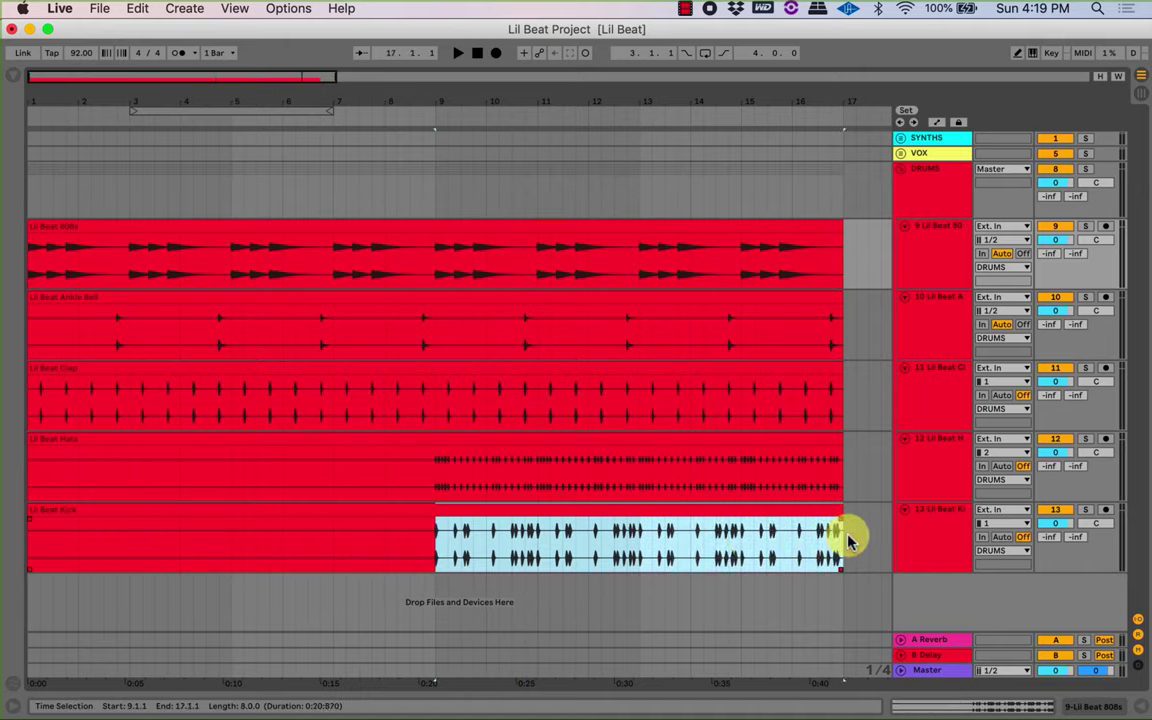
pyautogui.click(727, 530)
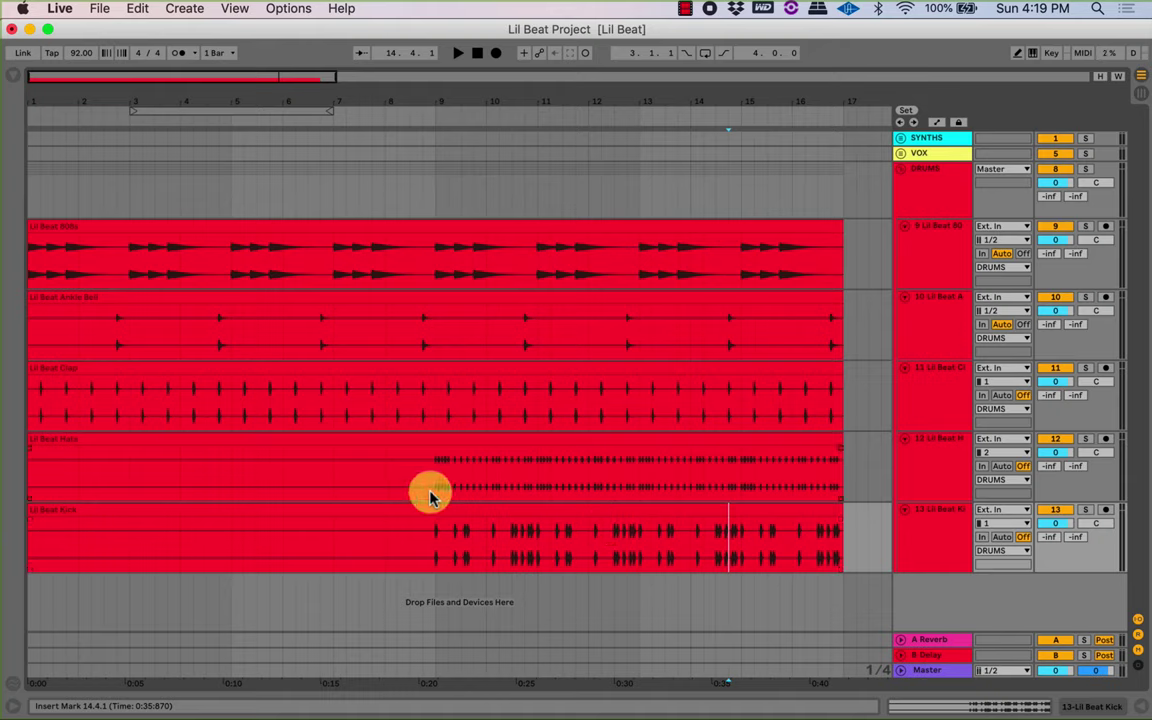
# Examine the drum stems at bar 9, from the 808s to the Hats, and place the insert marker there on the 808s track.
pyautogui.click(436, 277)
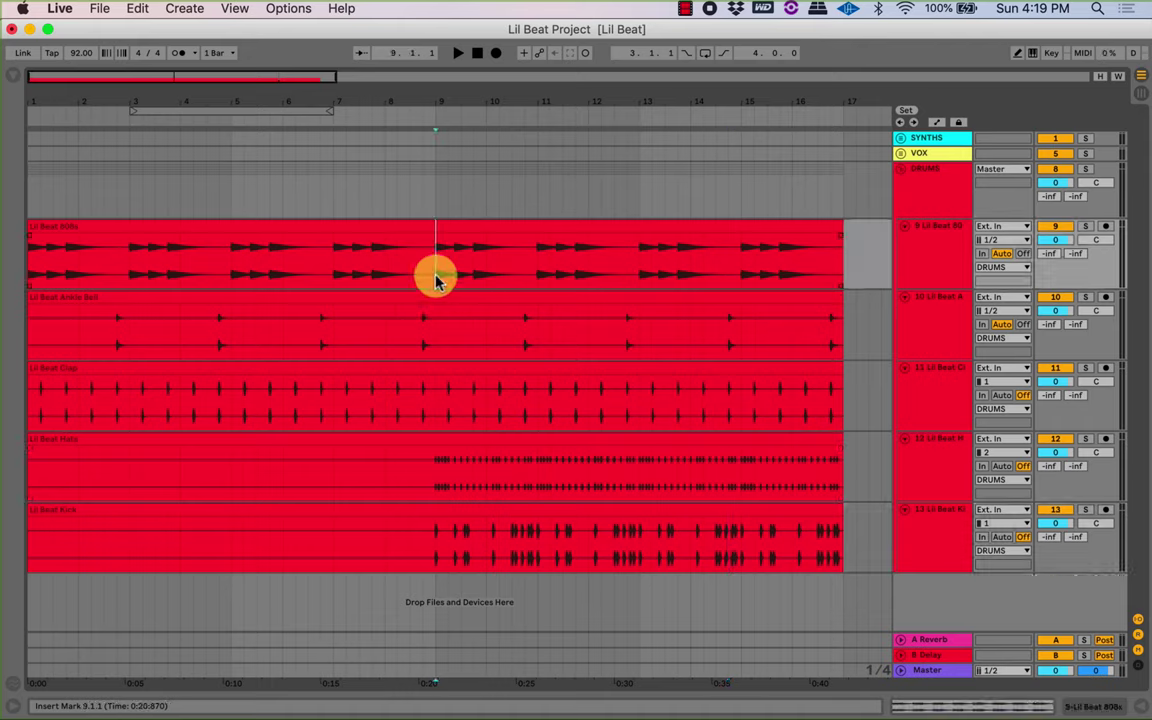
pyautogui.moveTo(436, 277); pyautogui.dragTo(429, 476)
pyautogui.click(429, 481)
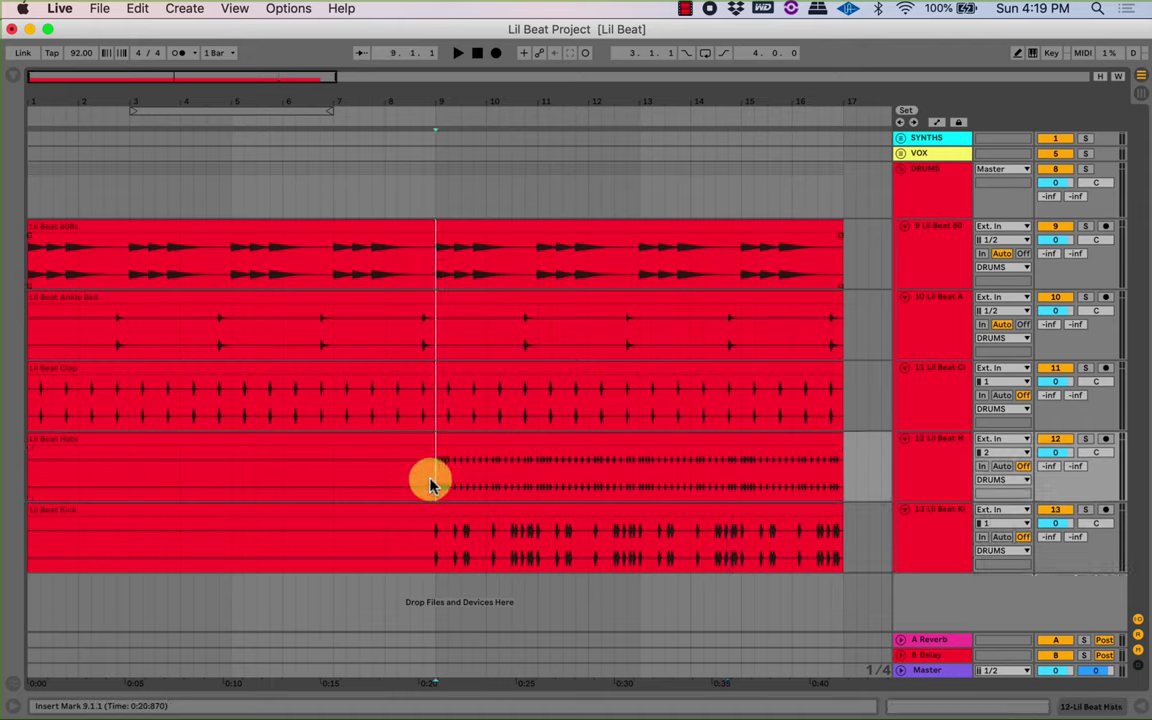
pyautogui.click(563, 412)
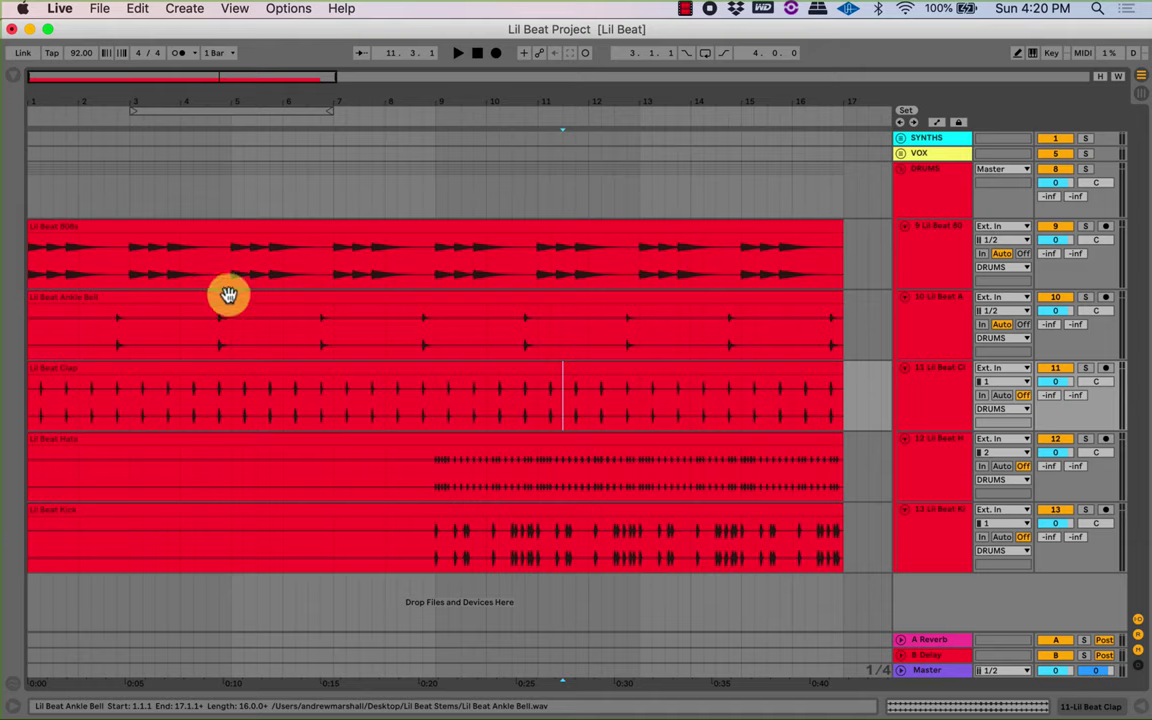
pyautogui.click(430, 288)
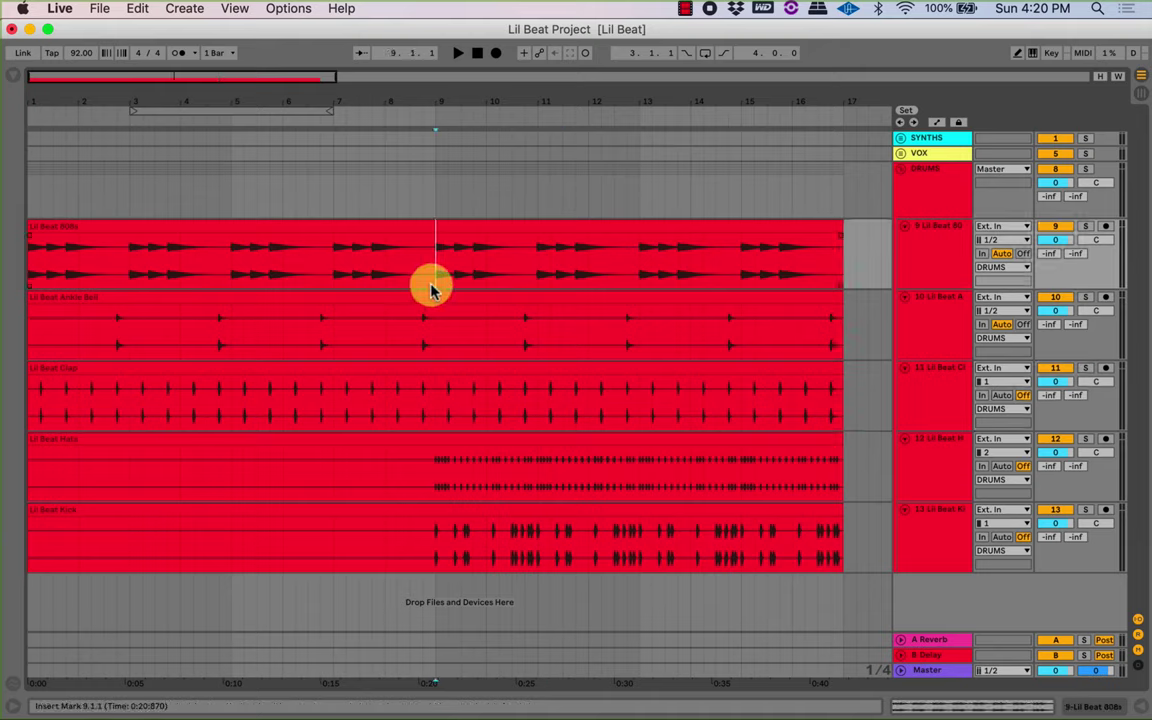
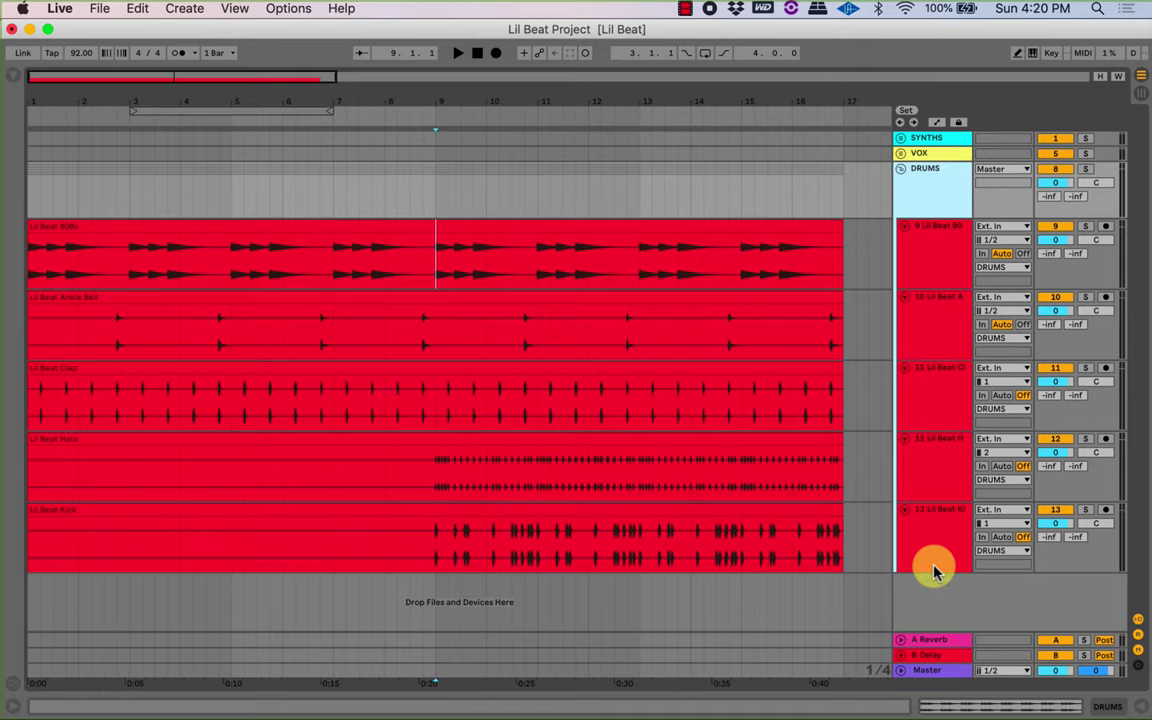
# Add a MIDI track named DRUM RACK below the DRUMS group and load an empty Drum Rack onto it.
pyautogui.press('super+shift+t')
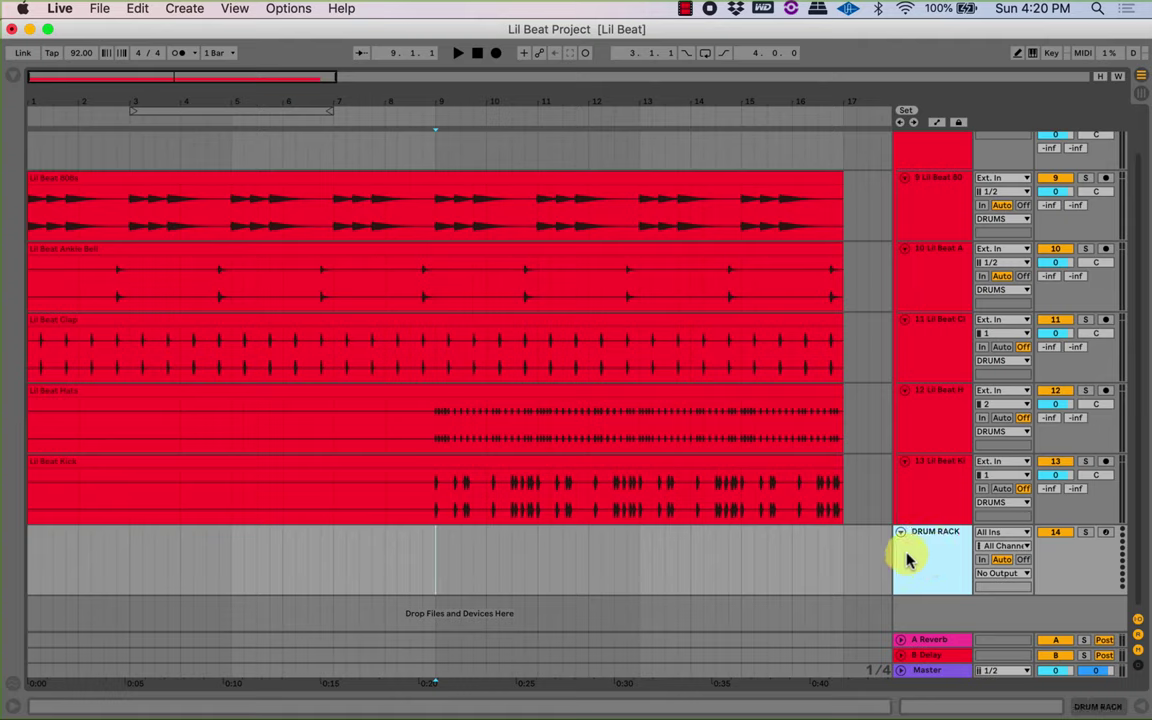
pyautogui.click(15, 79)
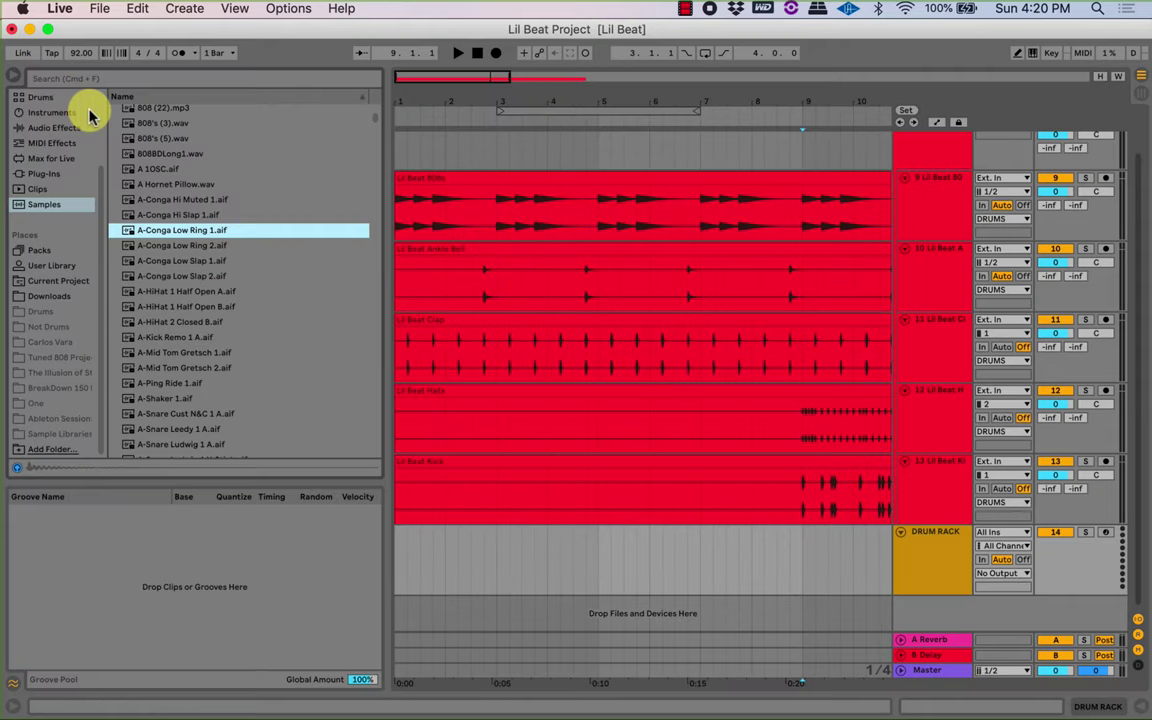
pyautogui.click(62, 97)
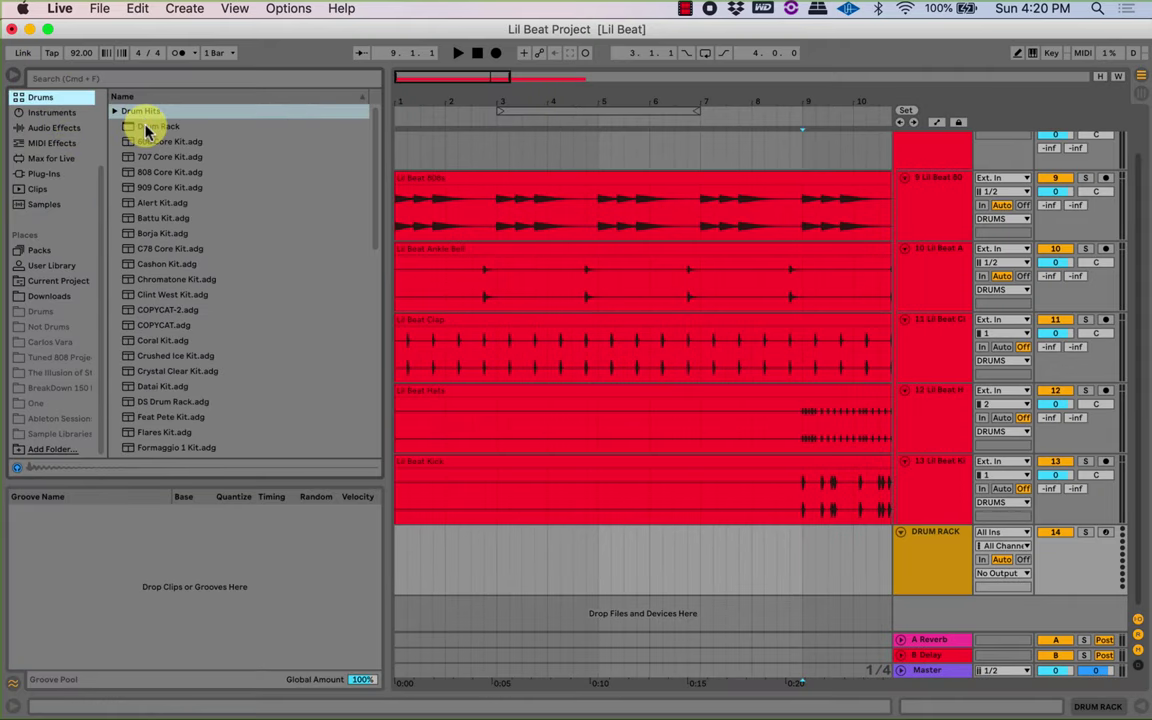
pyautogui.click(137, 127)
pyautogui.moveTo(130, 130); pyautogui.dragTo(913, 553)
pyautogui.click(14, 74)
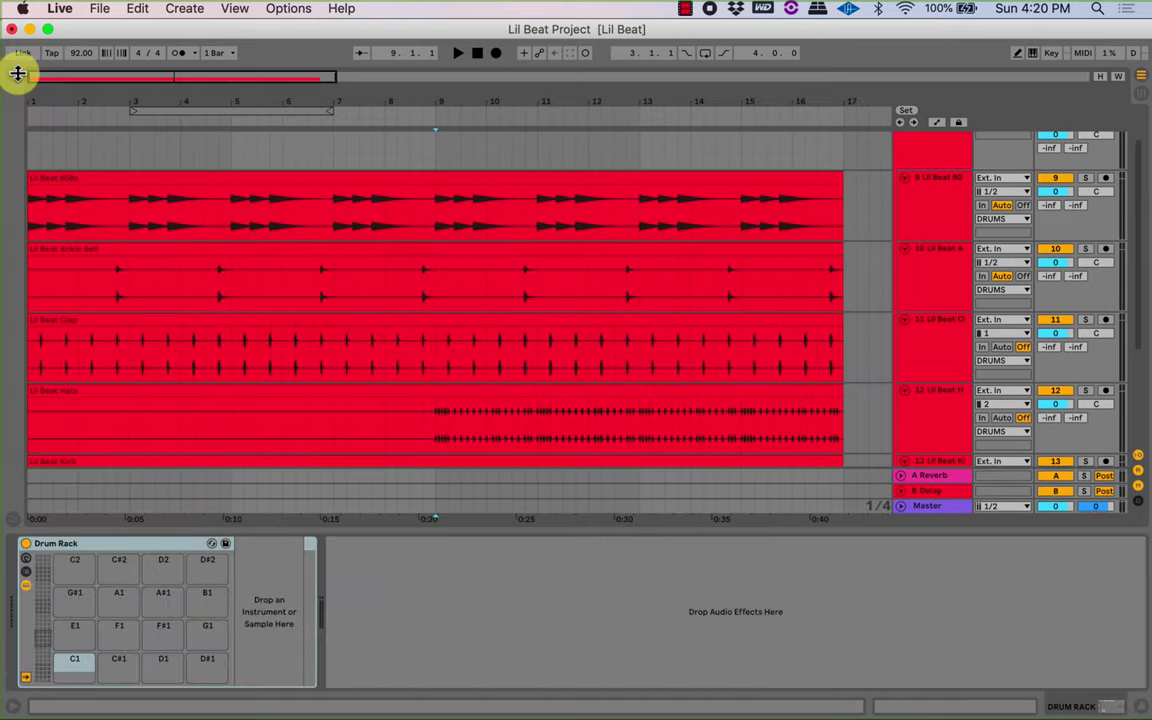
pyautogui.click(75, 150)
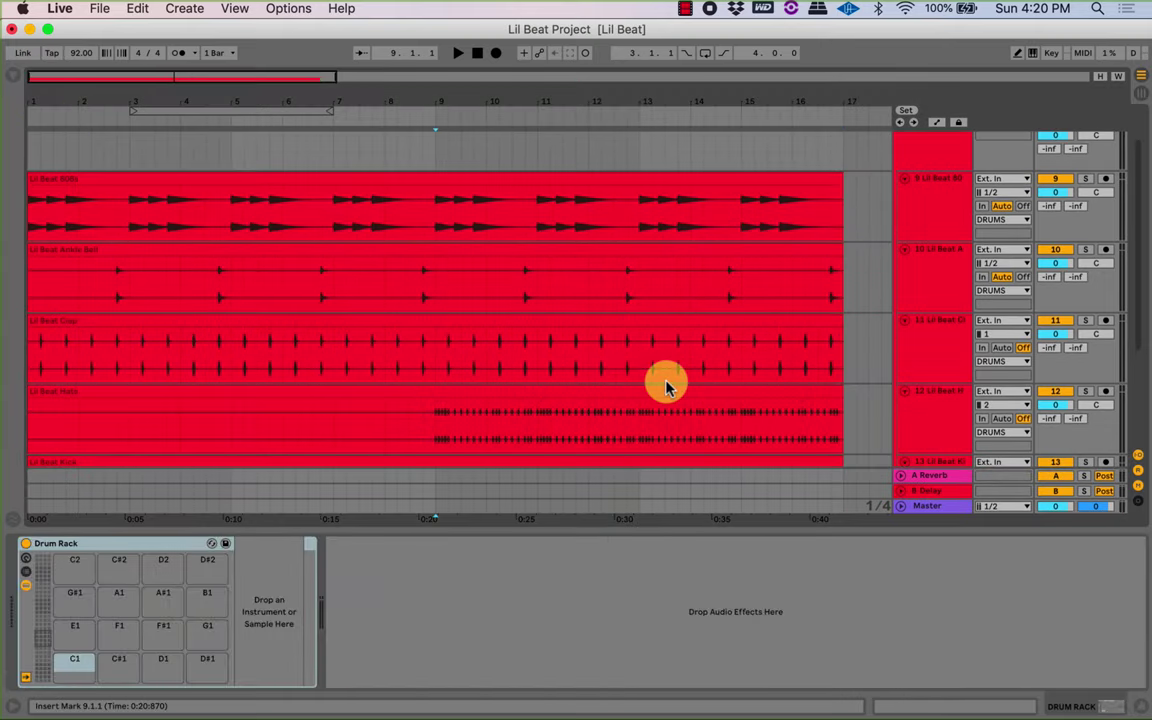
pyautogui.scroll(-4, 700, 390)
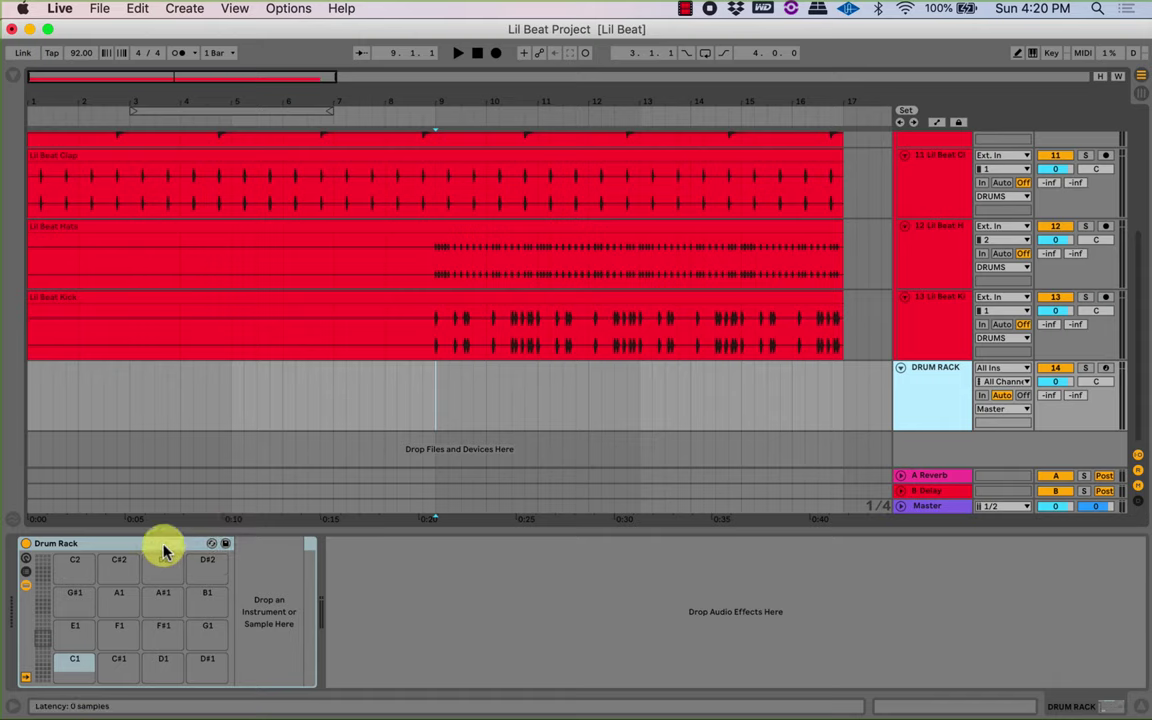
# Look through the Drum Rack's higher pad ranges and return to the C1 to D#2 pads.
pyautogui.click(166, 545)
pyautogui.click(76, 569)
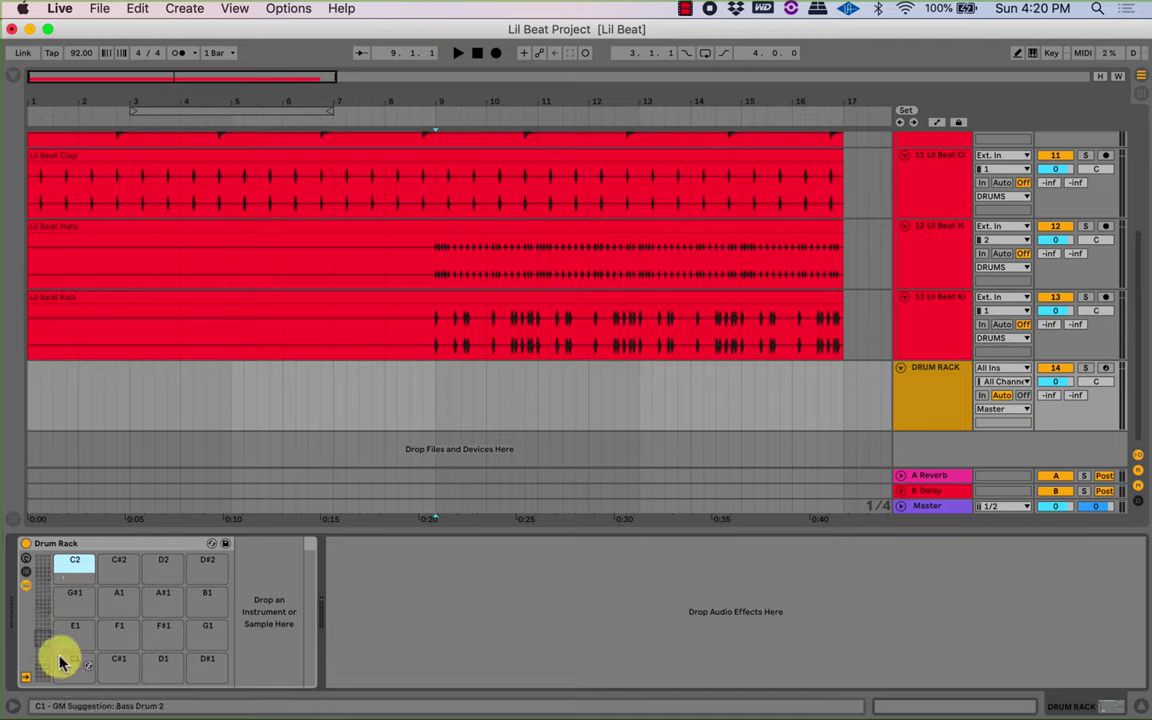
pyautogui.moveTo(42, 638); pyautogui.dragTo(42, 620)
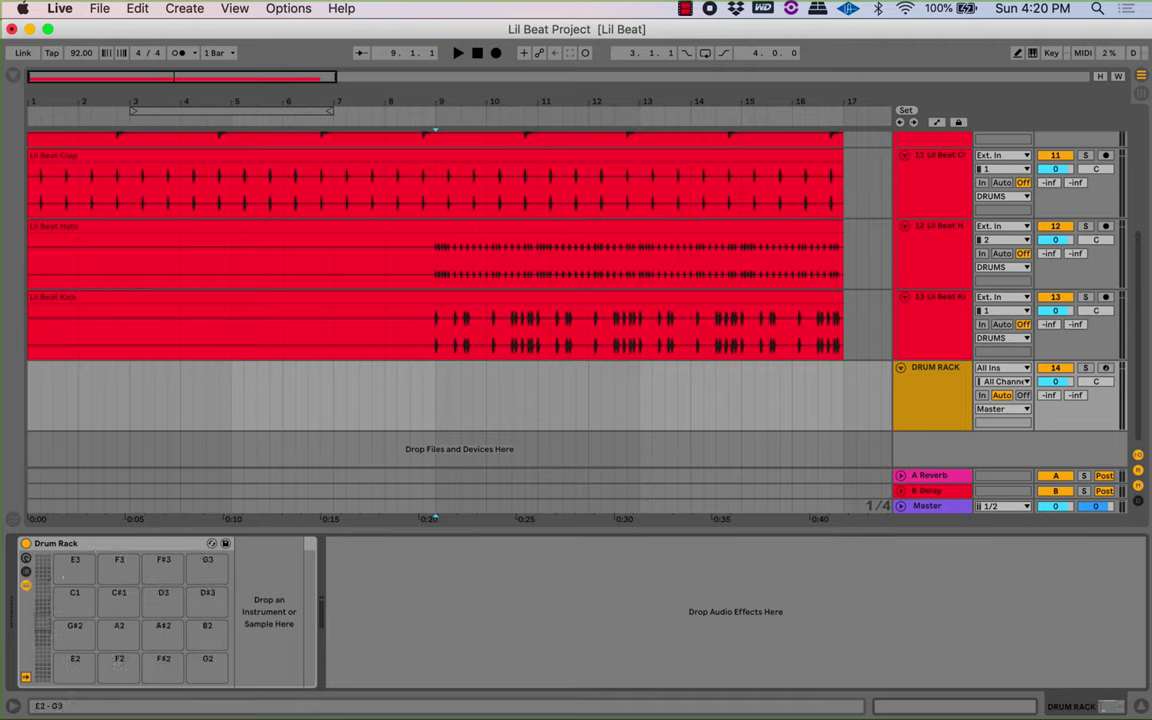
pyautogui.scroll(8, 42, 630)
pyautogui.moveTo(42, 575); pyautogui.dragTo(42, 638)
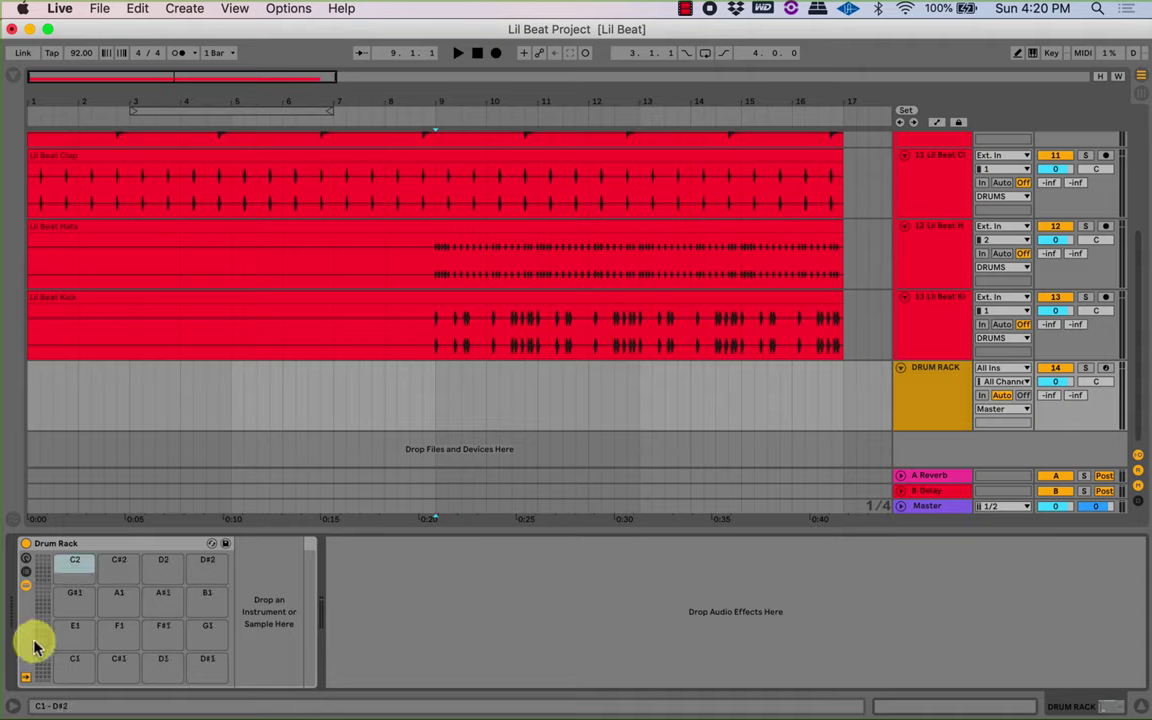
# Select the G#1, C2 and C#2 pads to examine the note layout of the Drum Rack.
pyautogui.click(70, 602)
pyautogui.click(75, 572)
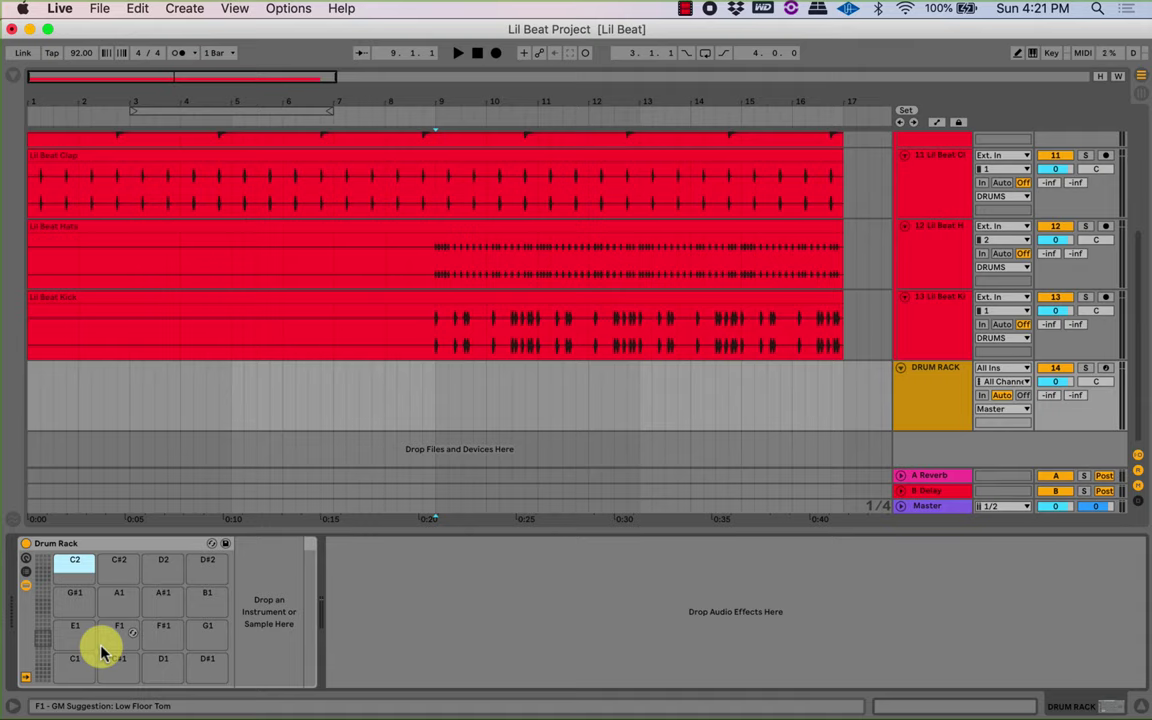
pyautogui.click(76, 597)
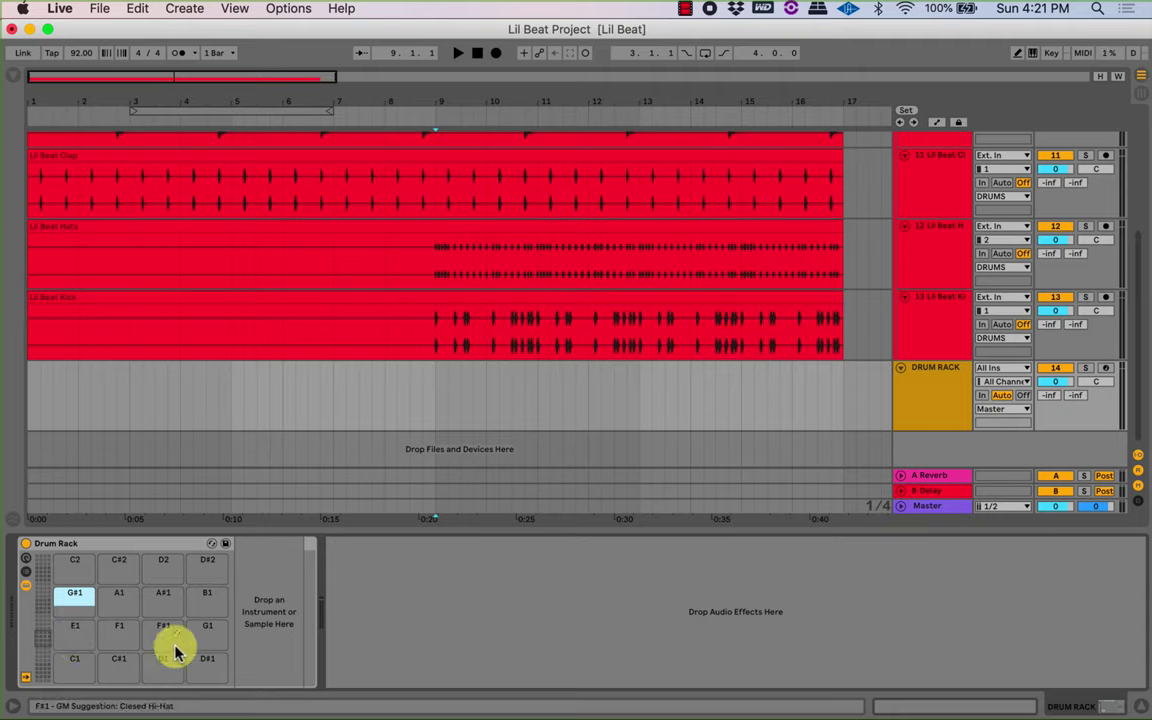
pyautogui.click(72, 568)
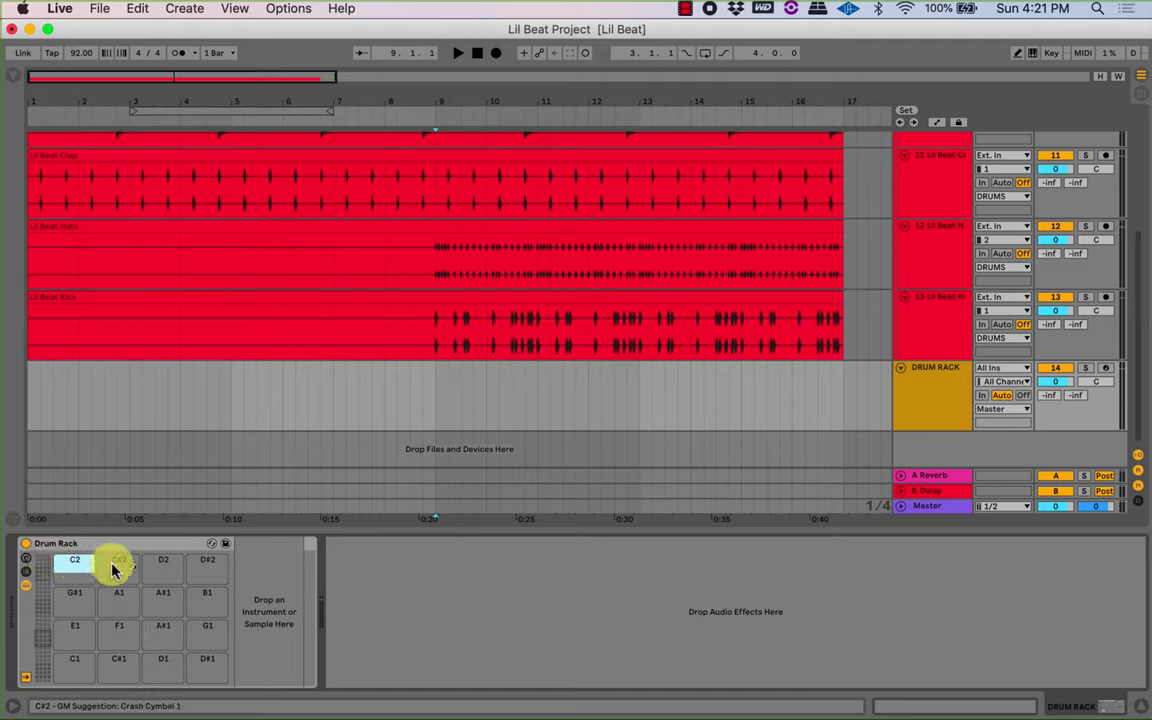
pyautogui.click(115, 566)
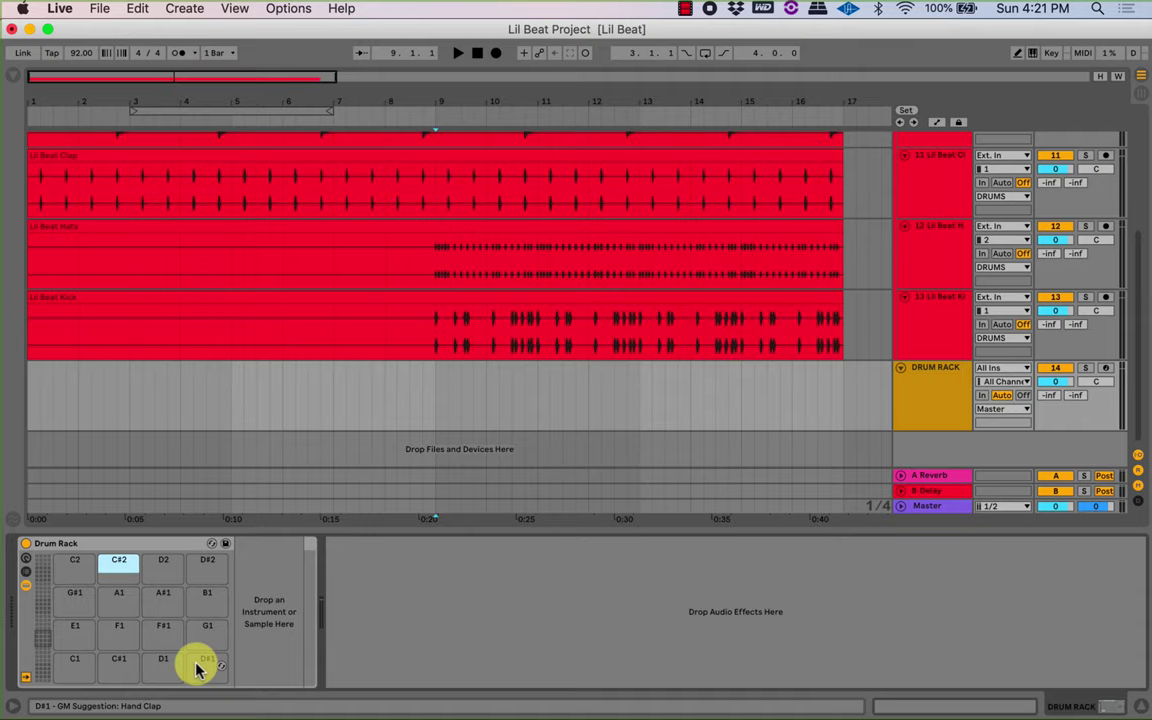
# Select the Drum Rack's G#1 and D#1 pads to examine its rows, and close the hot-swap browser.
pyautogui.click(70, 603)
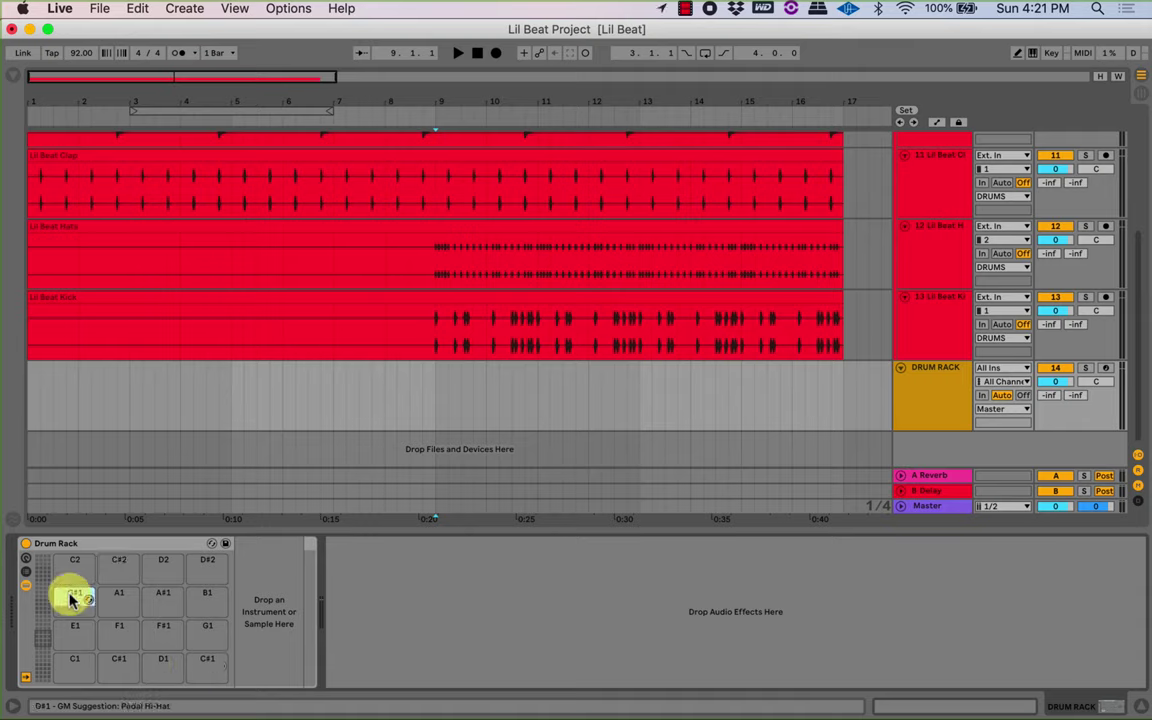
pyautogui.click(132, 567)
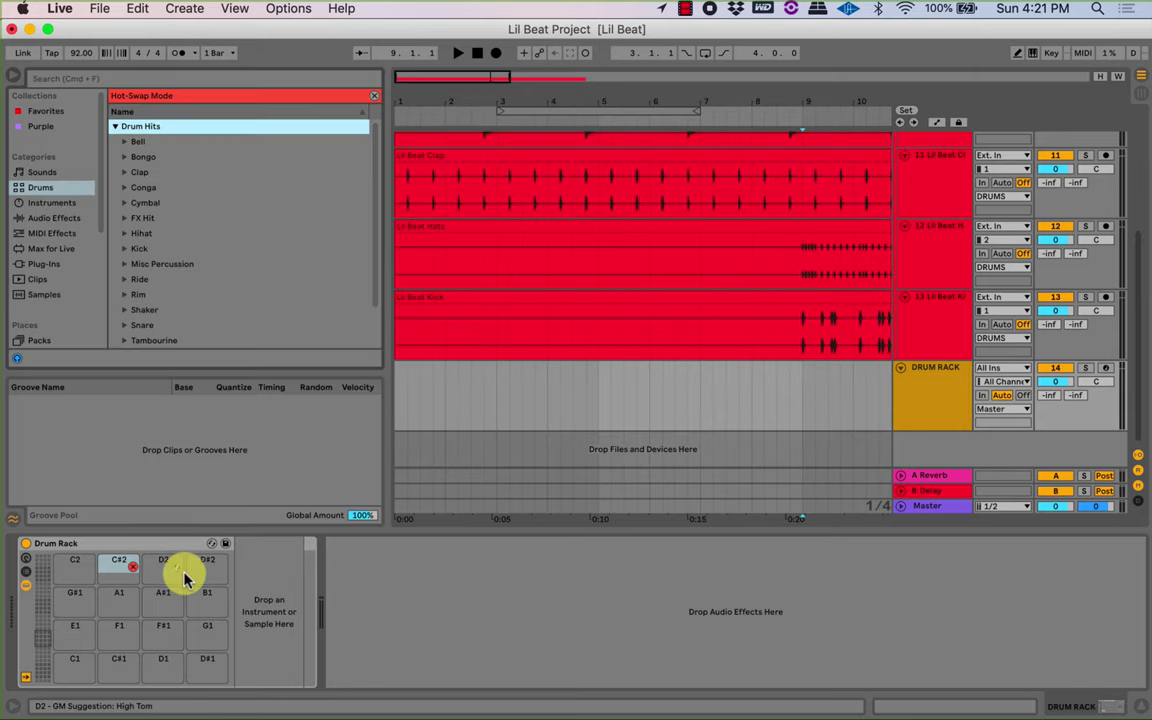
pyautogui.click(132, 567)
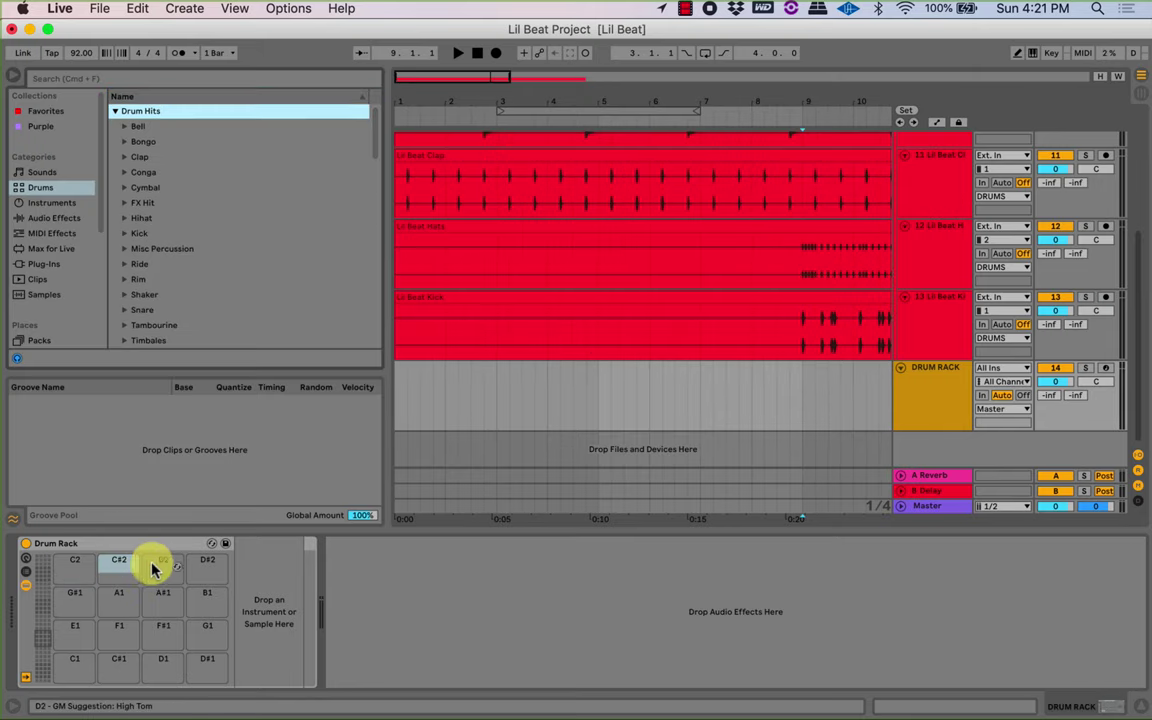
pyautogui.click(158, 568)
pyautogui.click(207, 664)
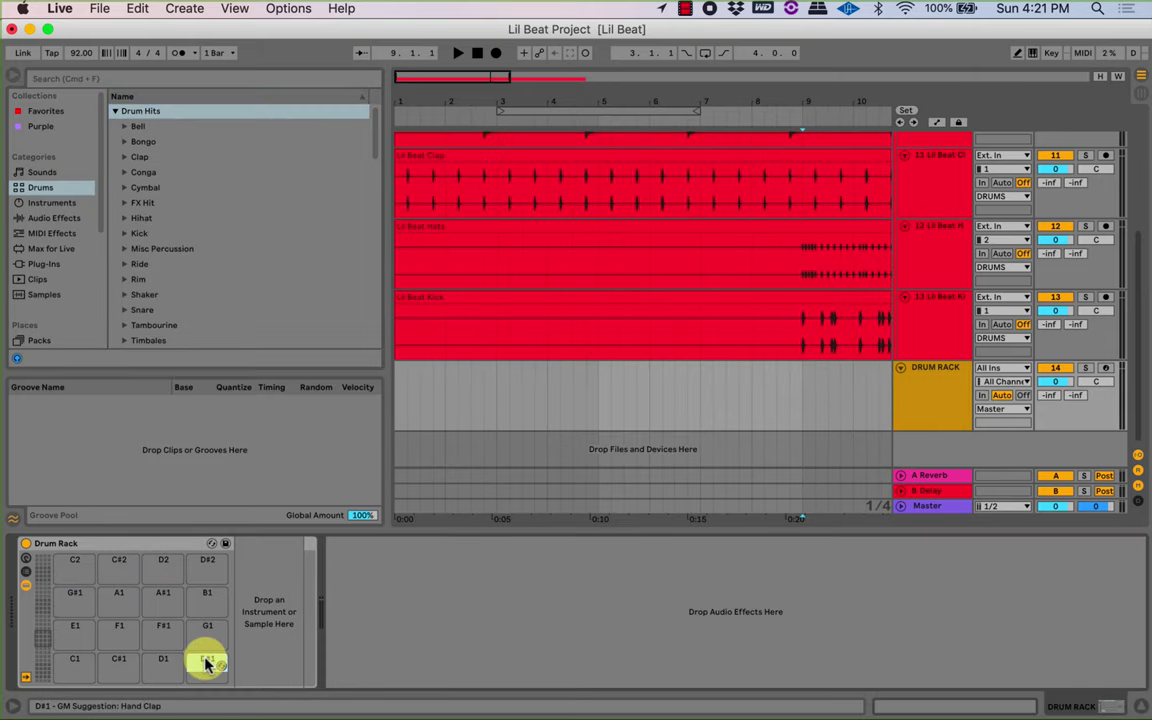
pyautogui.click(8, 80)
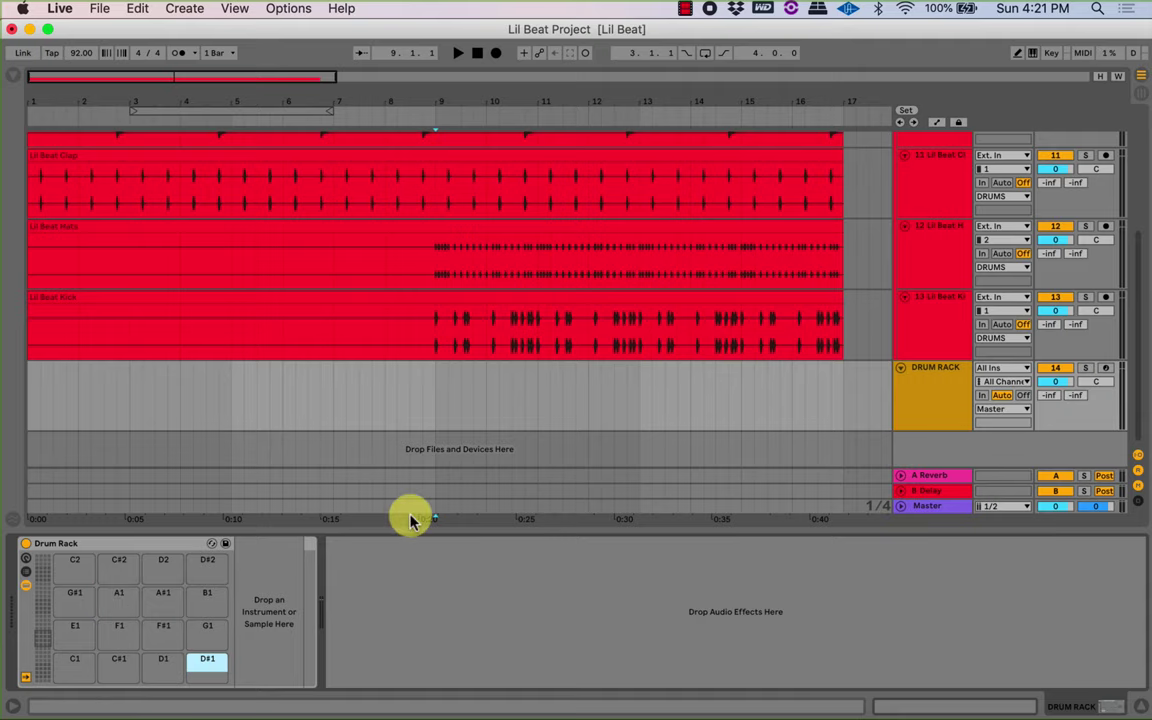
# Examine the individual hits at the start of the 808s stem and place the insert marker on the second hit at 1.2.3.
pyautogui.scroll(3, 401, 349)
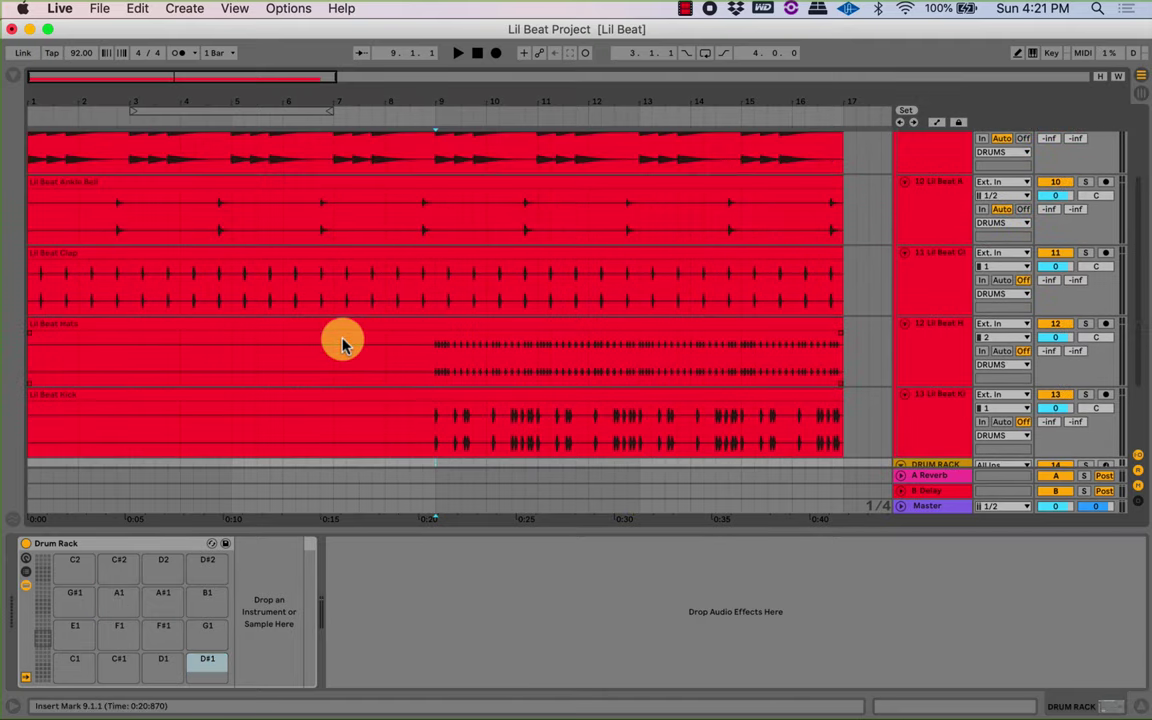
pyautogui.scroll(-3, 498, 452)
pyautogui.click(920, 402)
pyautogui.scroll(3, 136, 327)
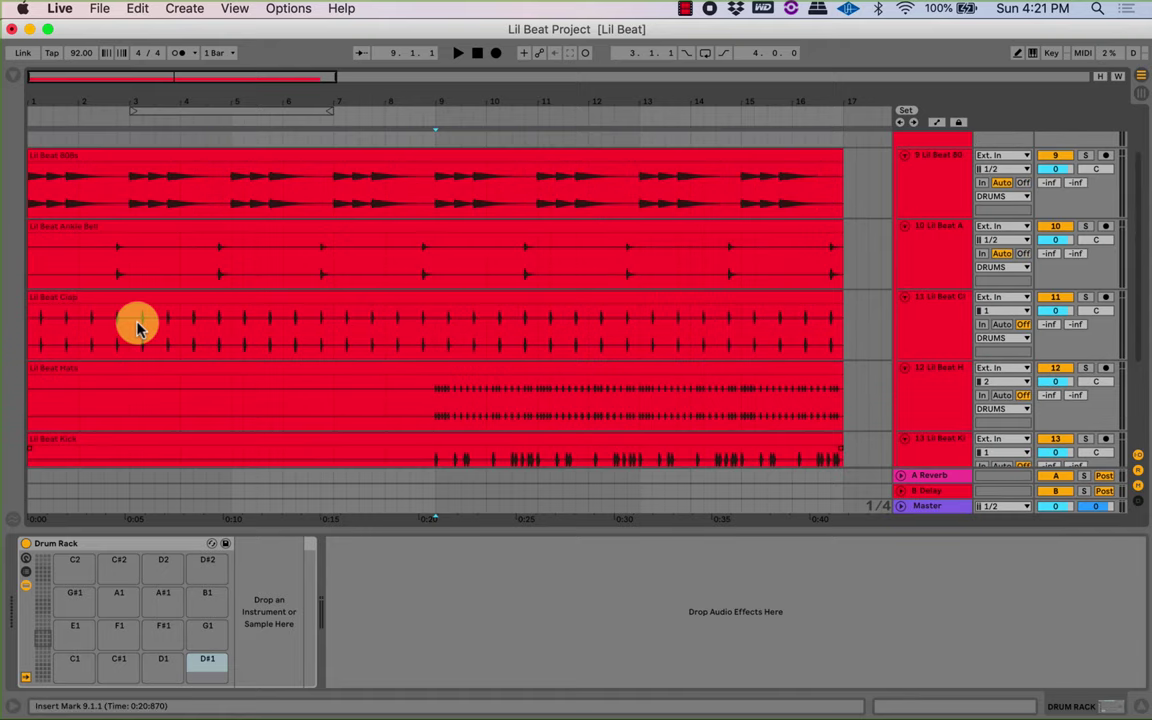
pyautogui.moveTo(45, 101)
pyautogui.mouseDown()
pyautogui.moveTo(43, 163)
pyautogui.moveTo(90, 206)
pyautogui.mouseUp()
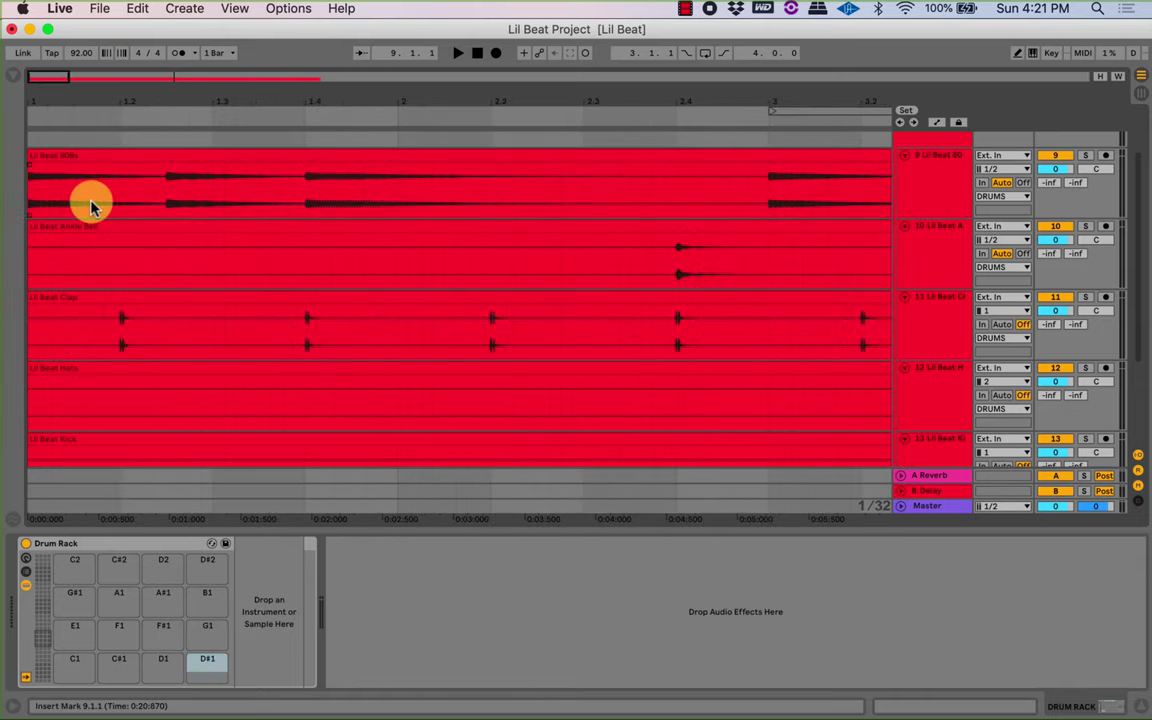
pyautogui.click(166, 190)
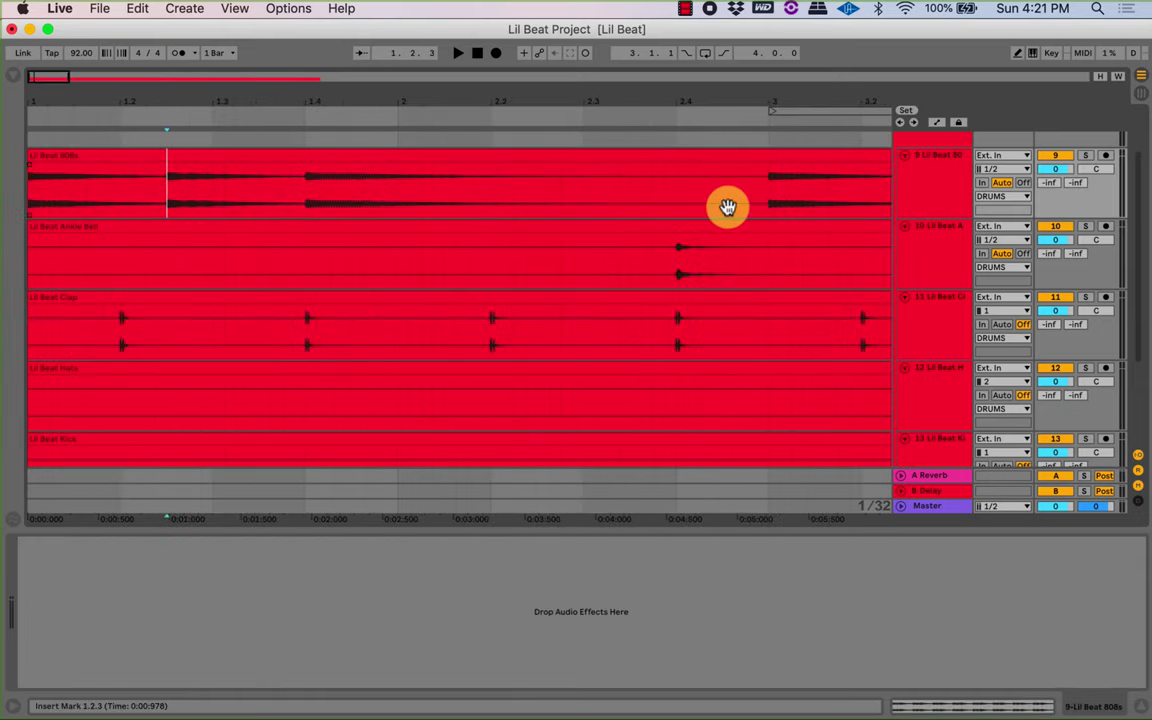
# Select the DRUM RACK track and examine its C1 to D#2 pads alongside the drum stems.
pyautogui.scroll(-3, 800, 280)
pyautogui.click(910, 380)
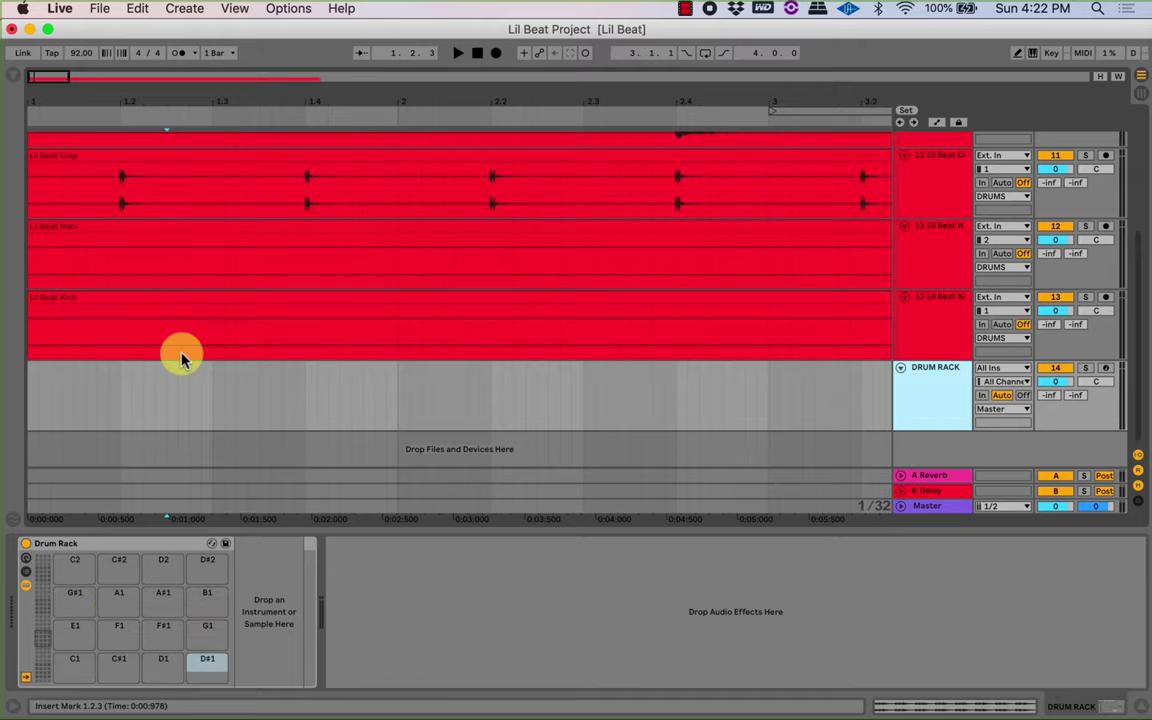
pyautogui.scroll(1, 200, 375)
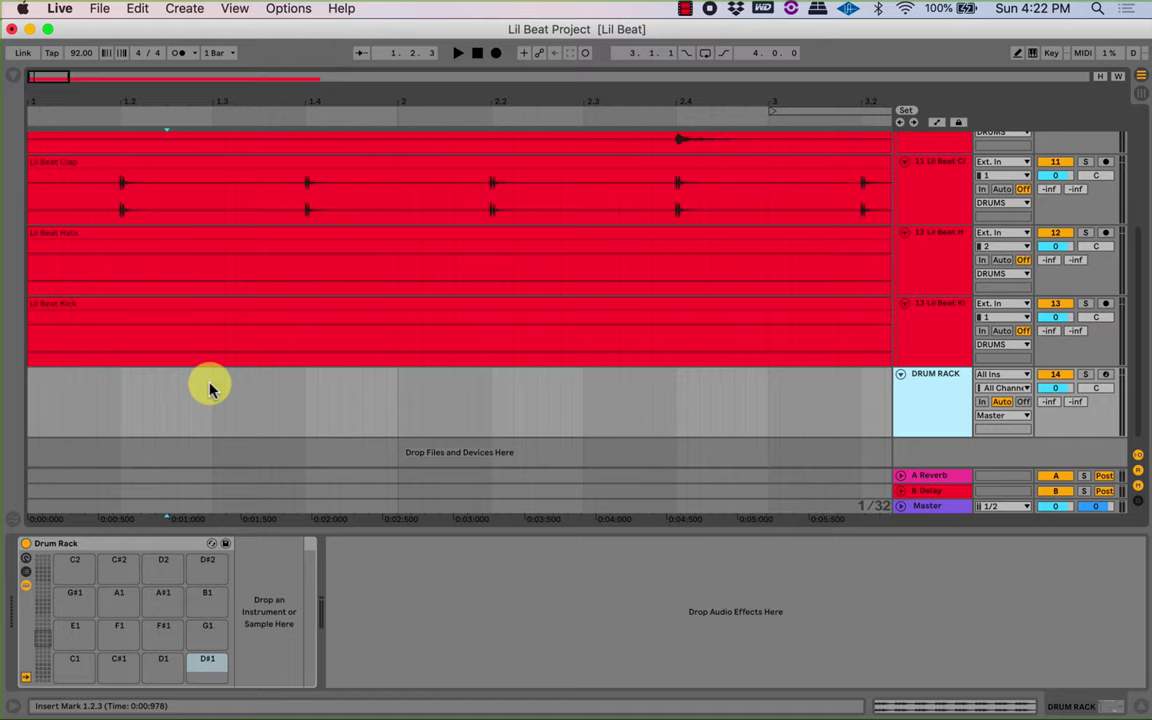
pyautogui.scroll(1, 82, 393)
pyautogui.scroll(5, 80, 394)
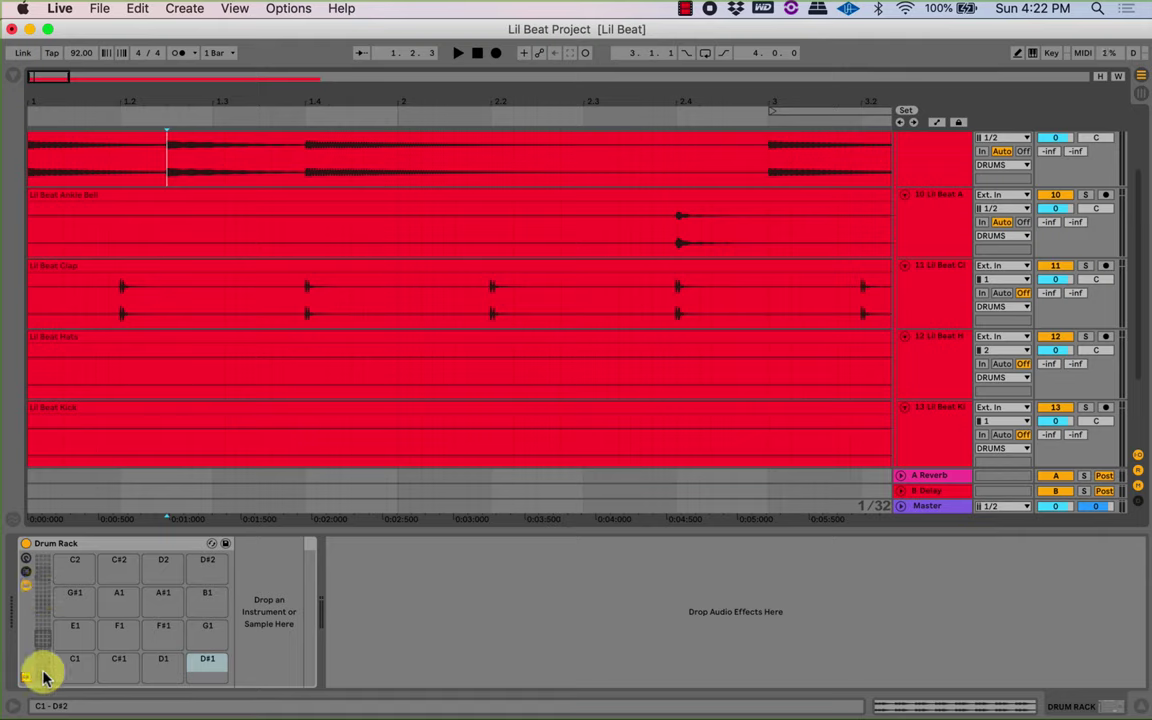
pyautogui.moveTo(39, 622); pyautogui.dragTo(36, 633)
pyautogui.click(37, 619)
pyautogui.scroll(3, 85, 303)
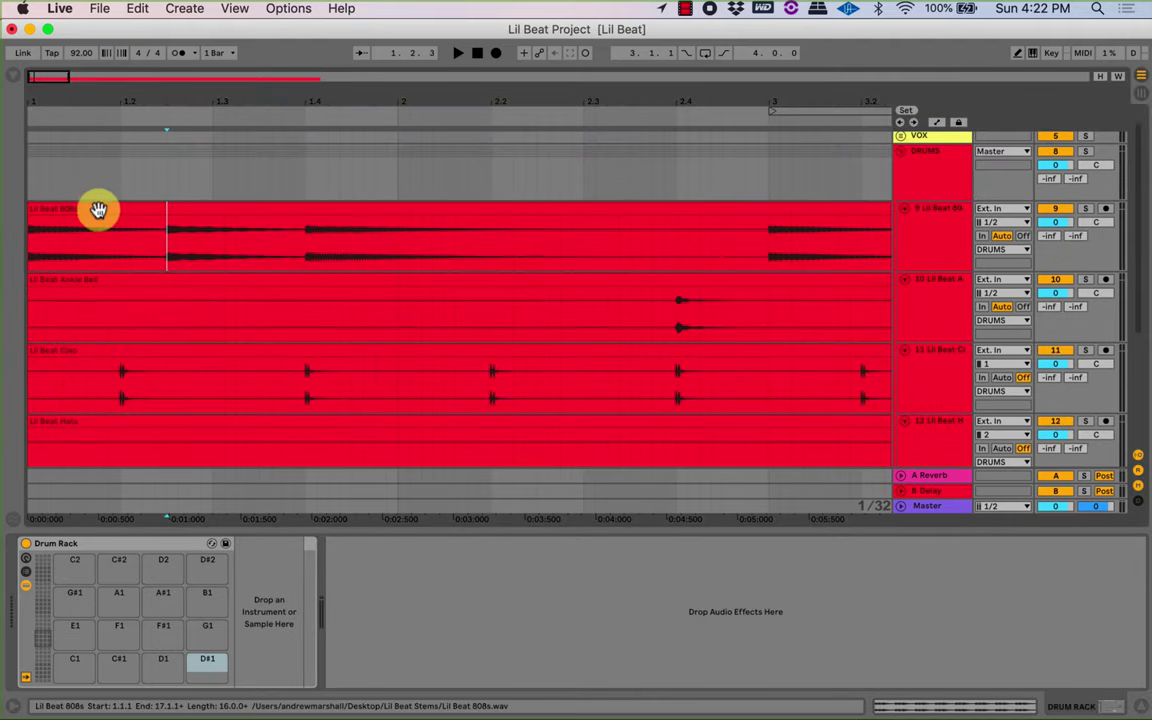
# Split the Lil Beat 808s clip at the starts of its hits at 1.2.3, 1.4.1 and 3.1.1.
pyautogui.click(167, 257)
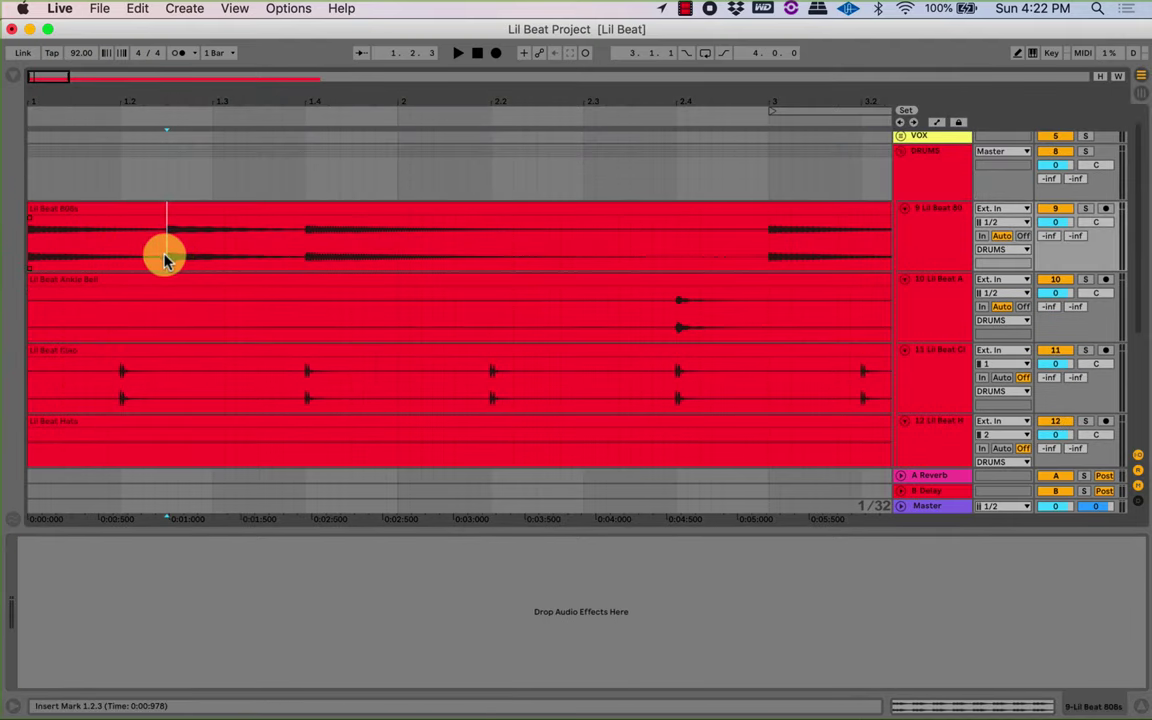
pyautogui.press('super+e')
pyautogui.click(305, 243)
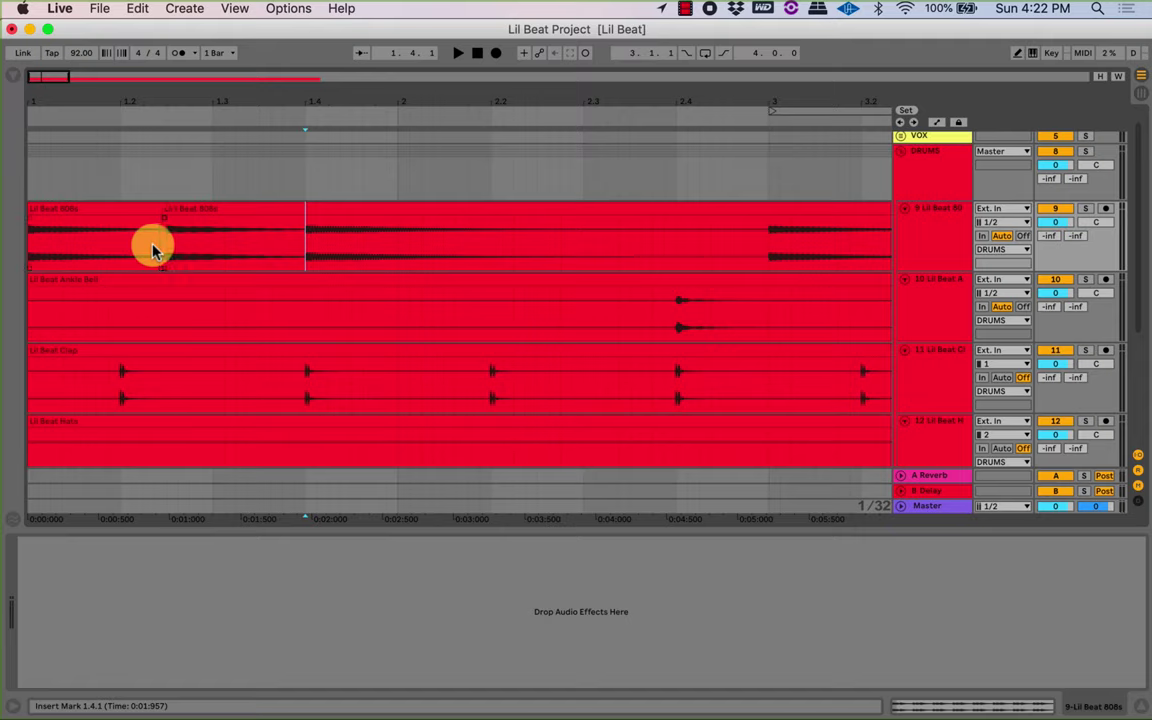
pyautogui.press('super+e')
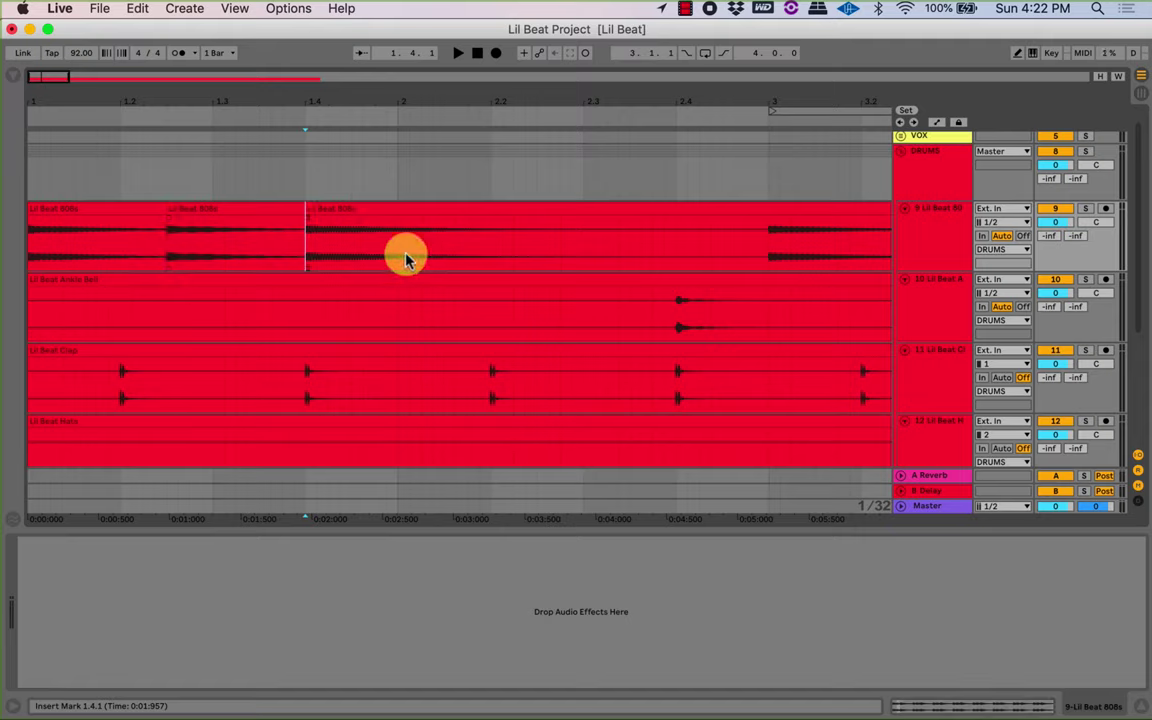
pyautogui.click(768, 245)
pyautogui.press('super+e')
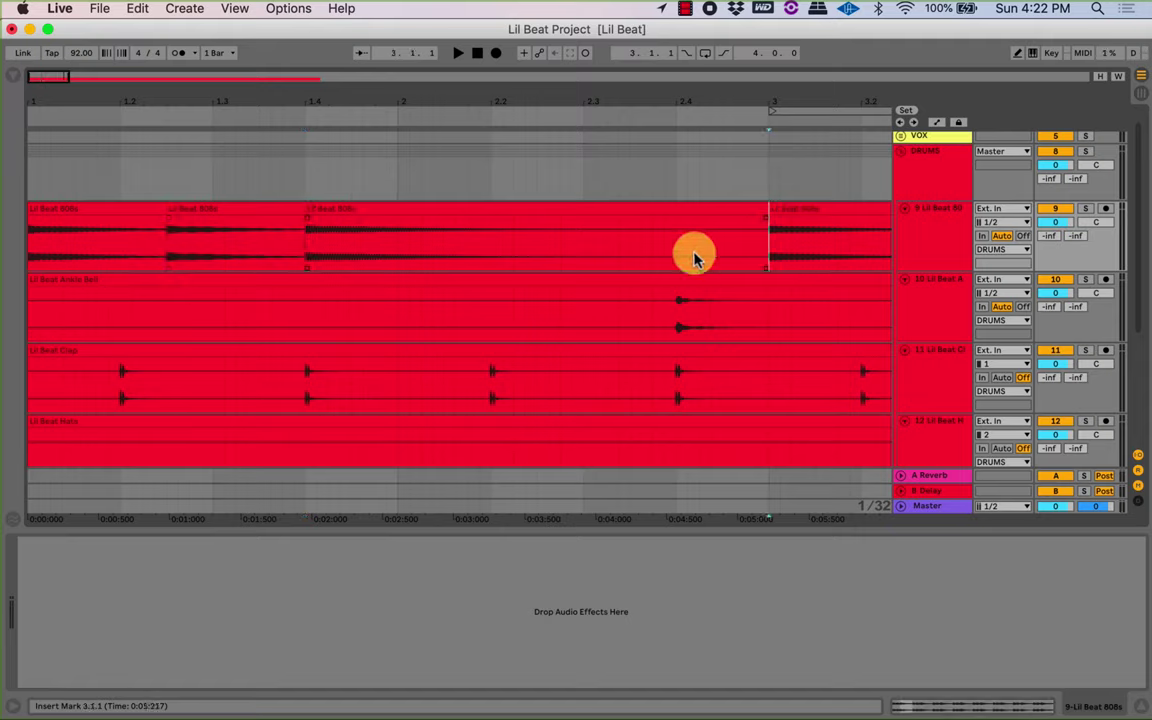
# Load the first slice of the 808s clip onto the Drum Rack's D1 pad and audition it.
pyautogui.moveTo(478, 103); pyautogui.dragTo(200, 98)
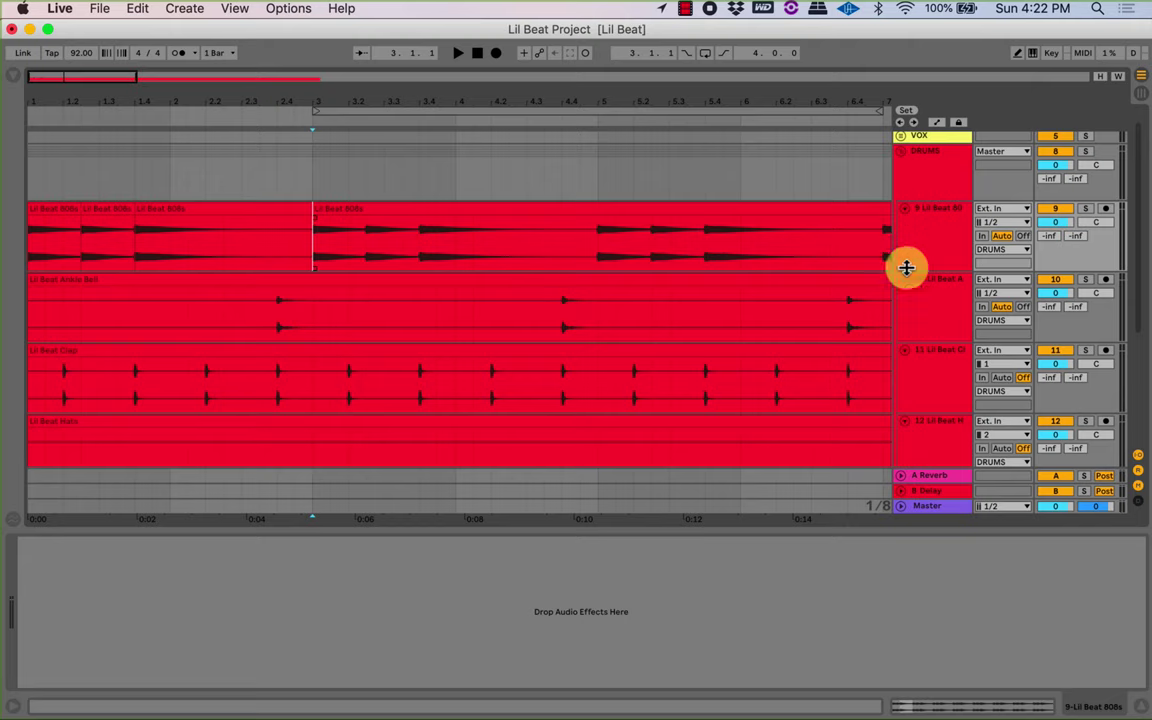
pyautogui.scroll(-3, 905, 265)
pyautogui.click(913, 411)
pyautogui.scroll(2, 121, 303)
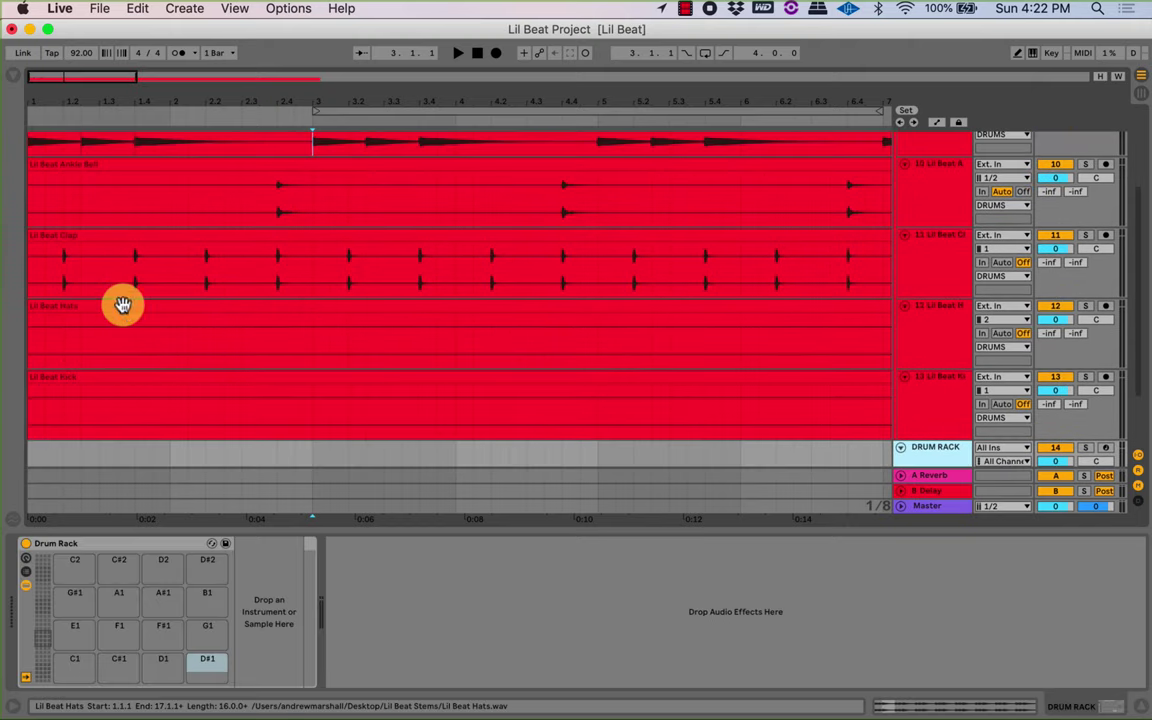
pyautogui.scroll(4, 123, 283)
pyautogui.moveTo(47, 228); pyautogui.dragTo(163, 660)
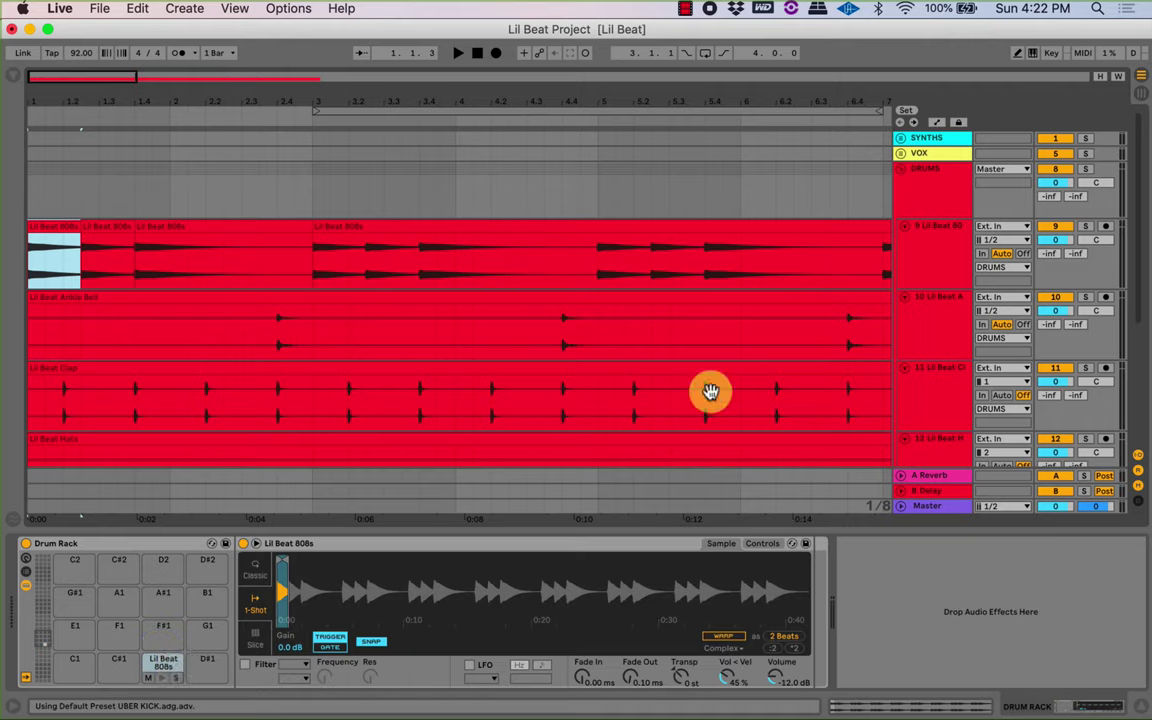
pyautogui.click(159, 684)
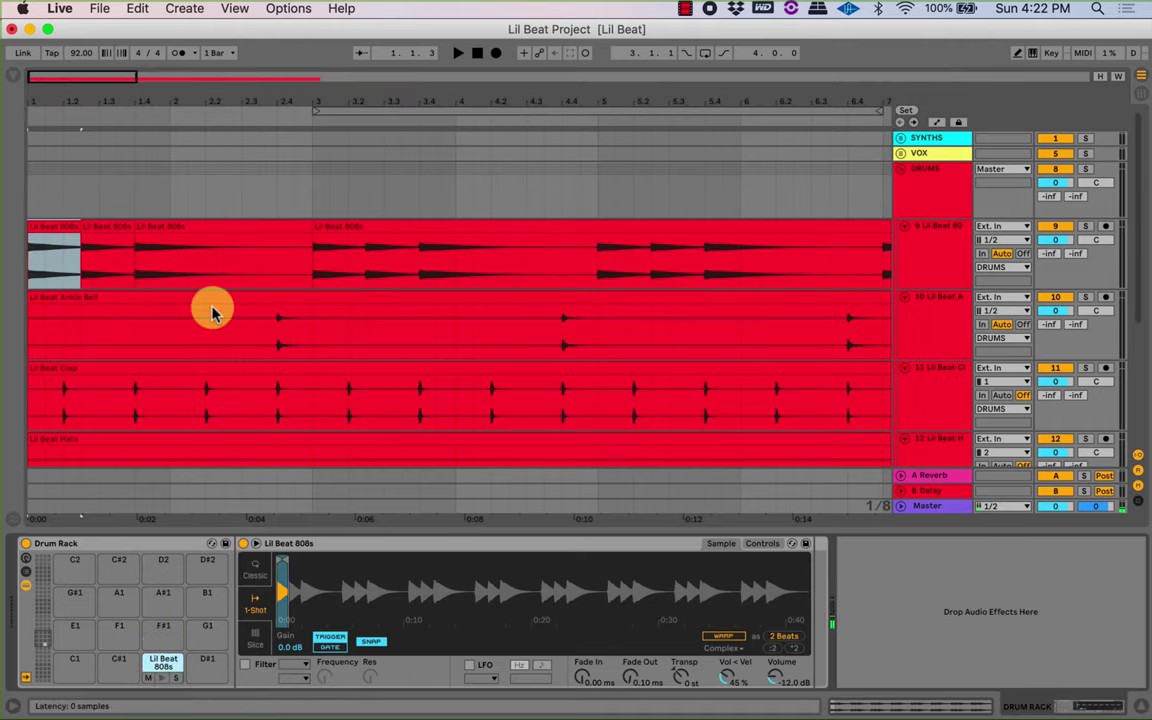
# Set the 808 sample's velocity-to-volume amount to 0% and its volume to 0 dB.
pyautogui.moveTo(725, 678); pyautogui.dragTo(776, 668)
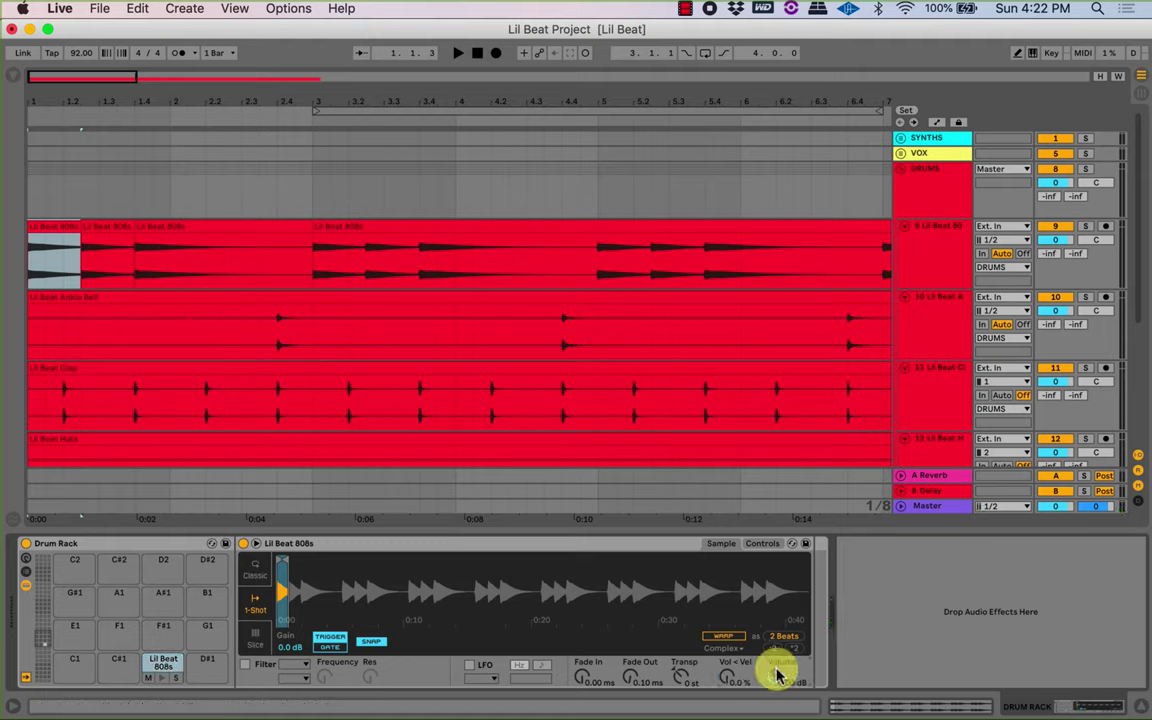
pyautogui.click(563, 528)
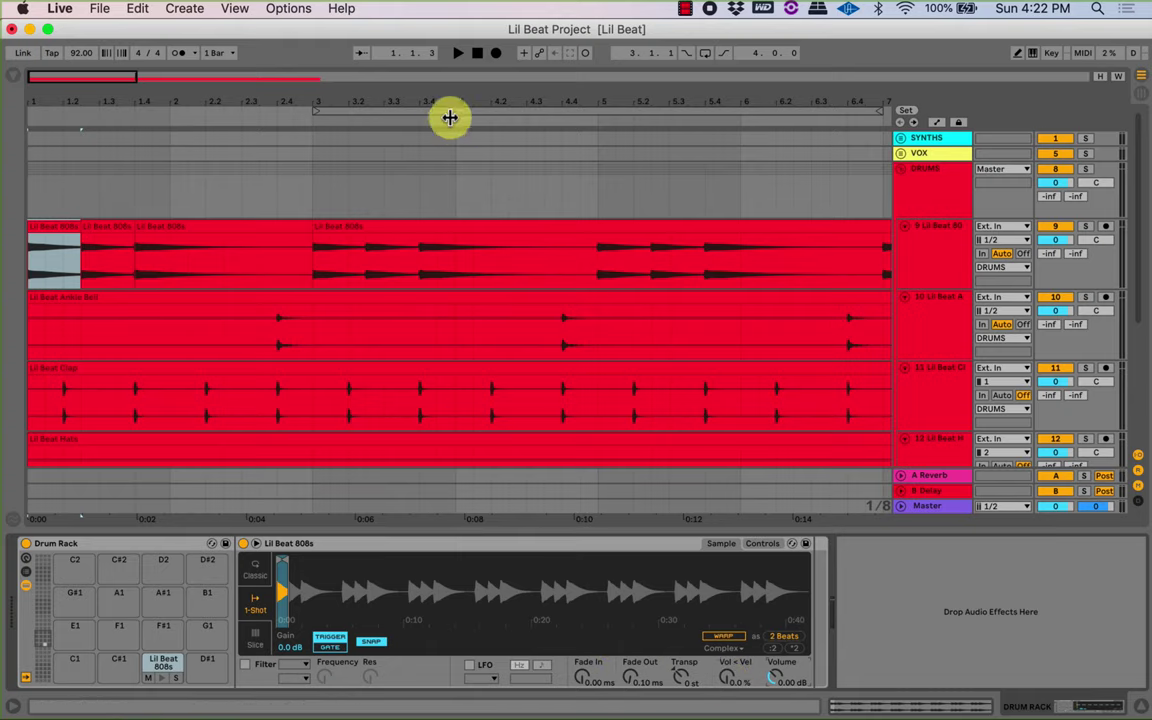
pyautogui.moveTo(258, 102); pyautogui.dragTo(258, 68)
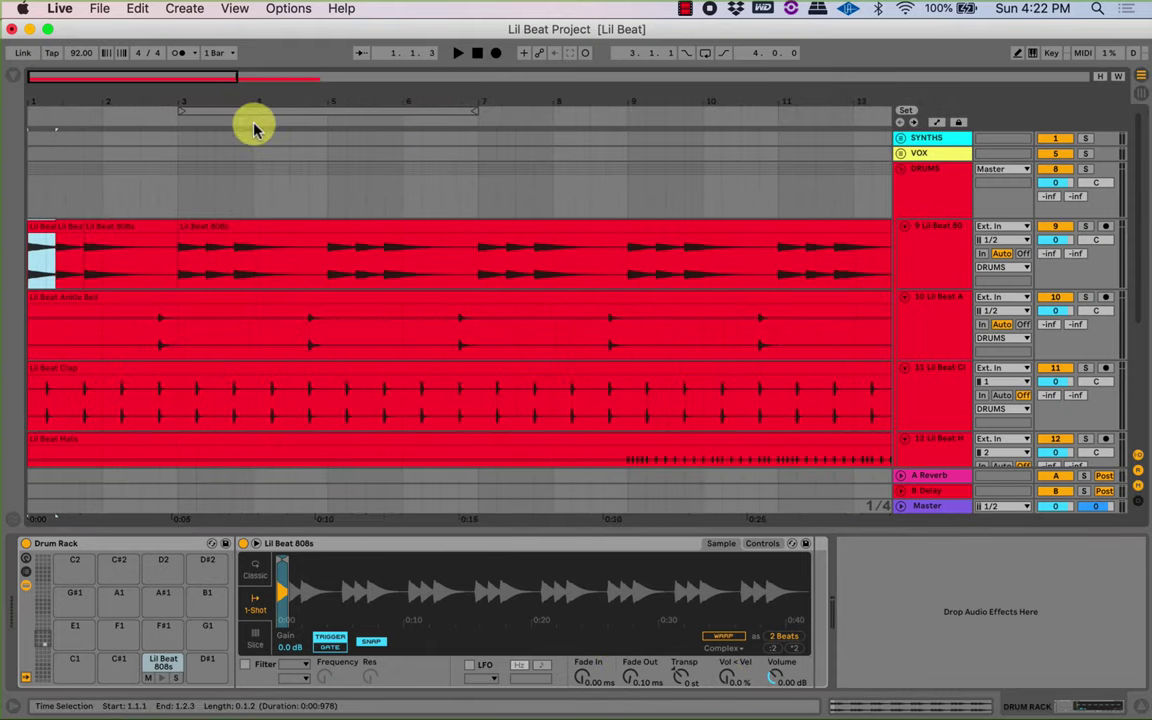
pyautogui.scroll(-5, 237, 432)
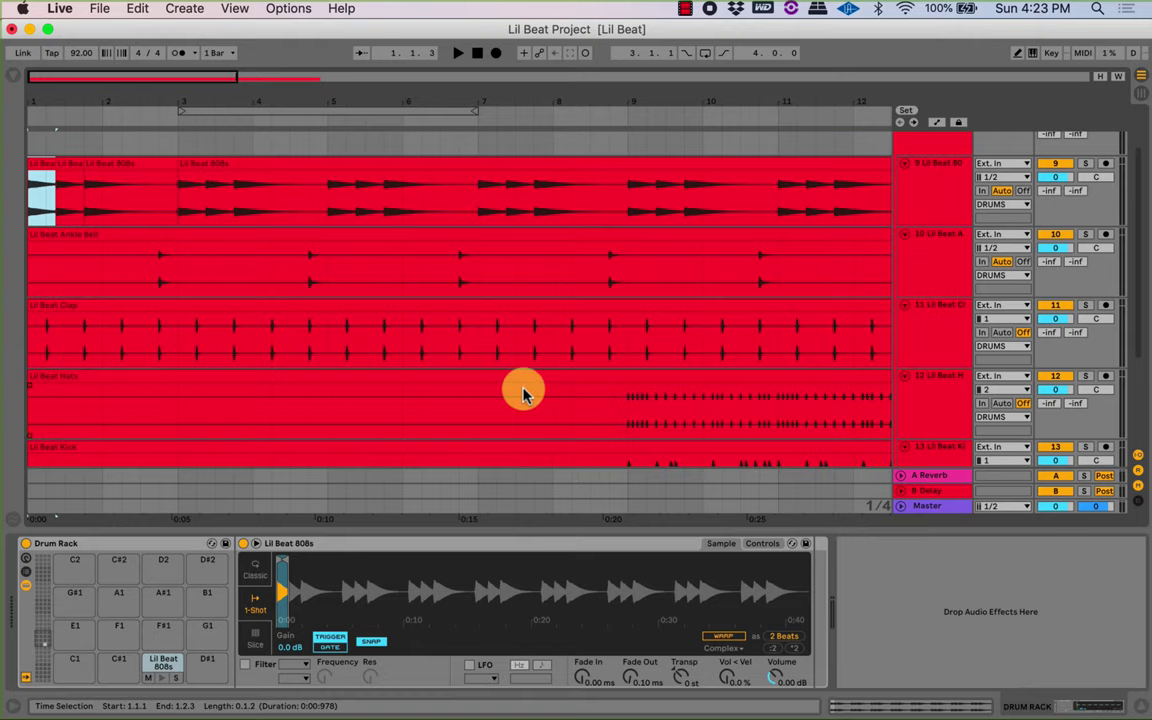
pyautogui.scroll(-2, 388, 393)
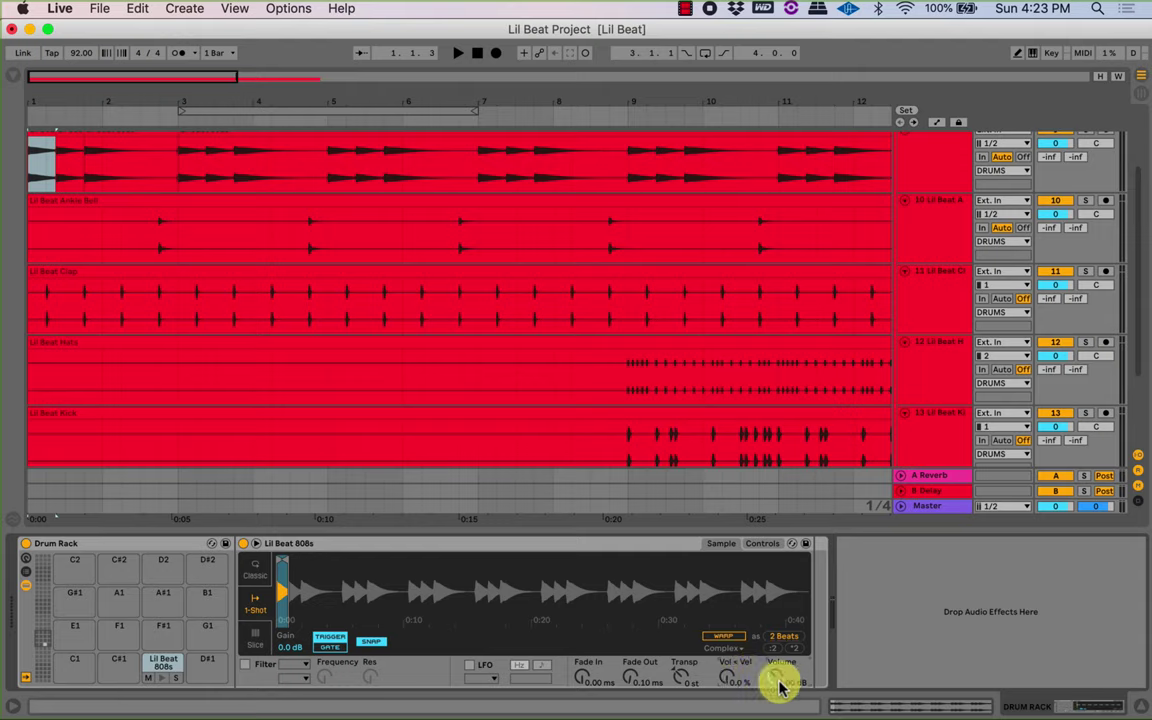
pyautogui.scroll(2, 228, 215)
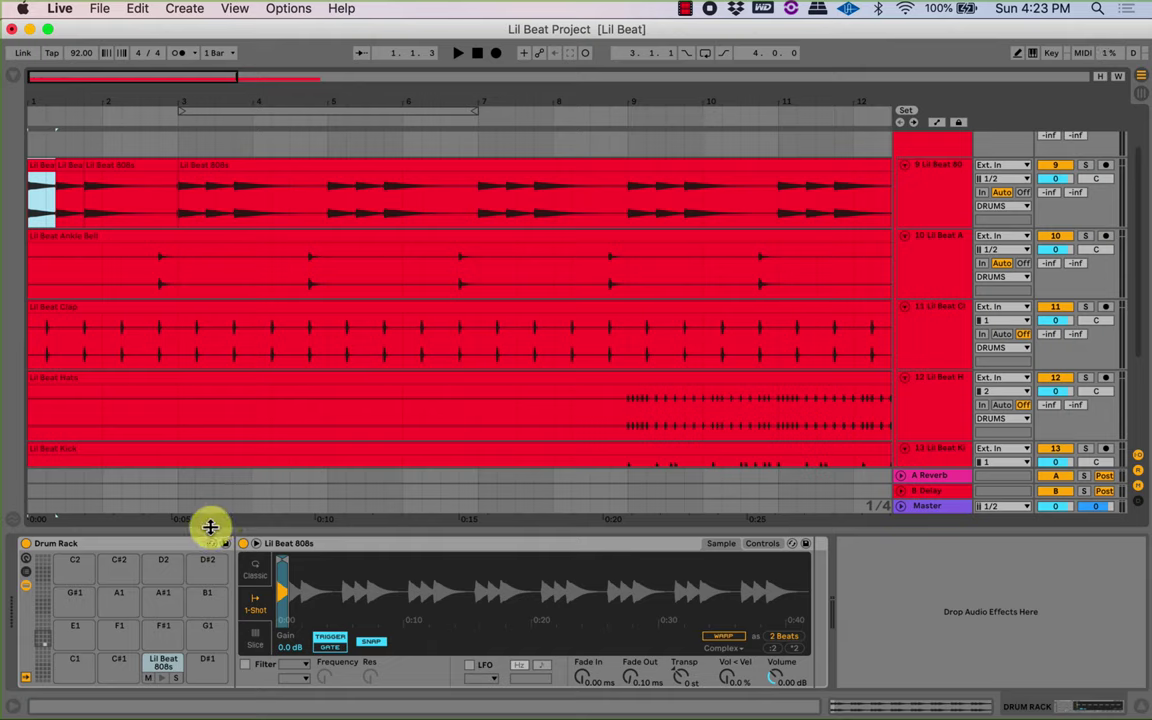
pyautogui.click(62, 97)
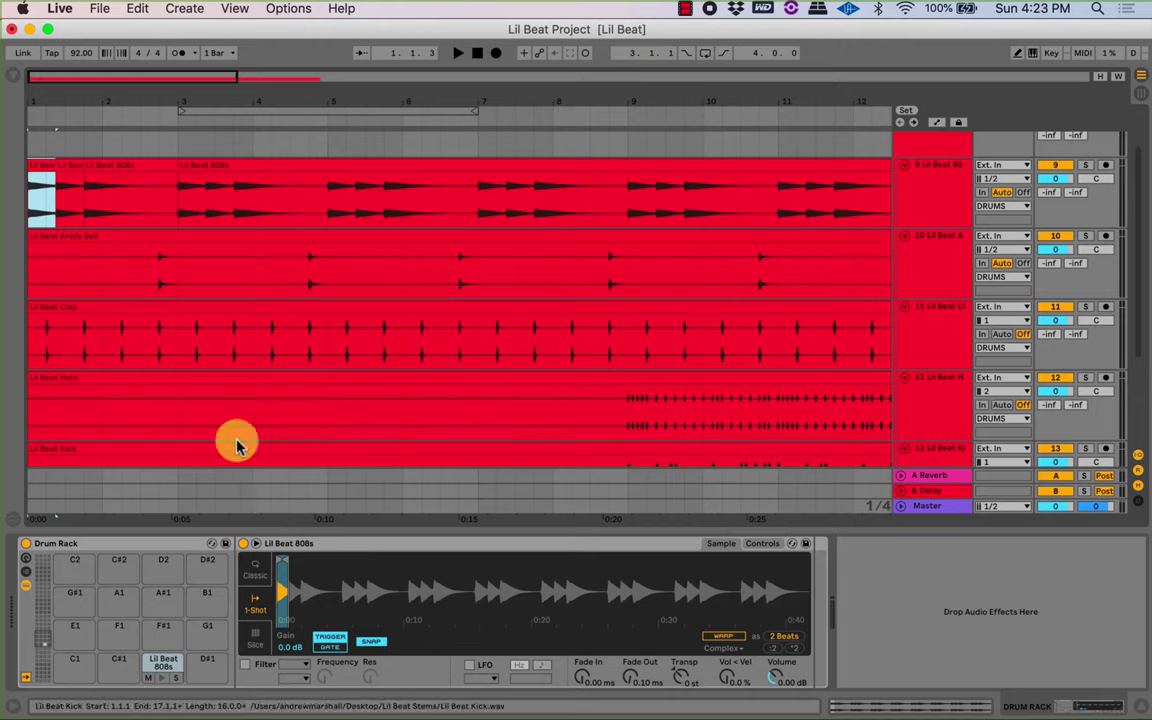
pyautogui.scroll(-1, 230, 448)
# Audition the Lil Beat 808s pad and move it from D1 to D#1 in the Drum Rack.
pyautogui.click(157, 667)
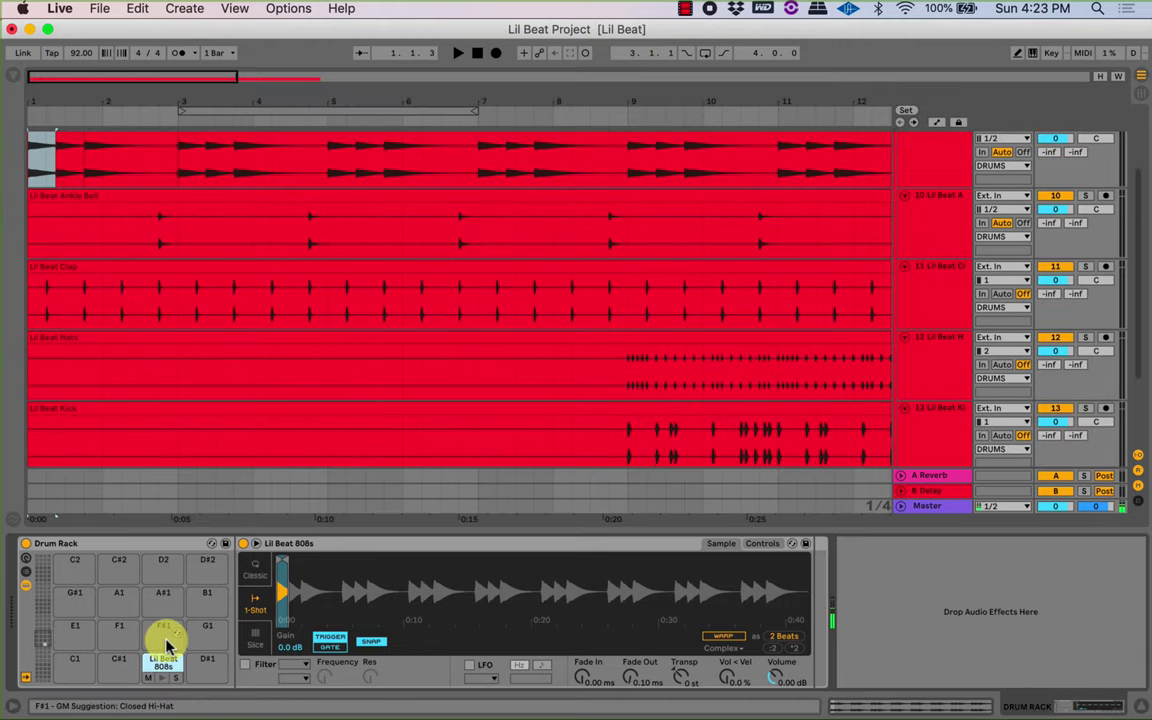
pyautogui.scroll(1, 77, 262)
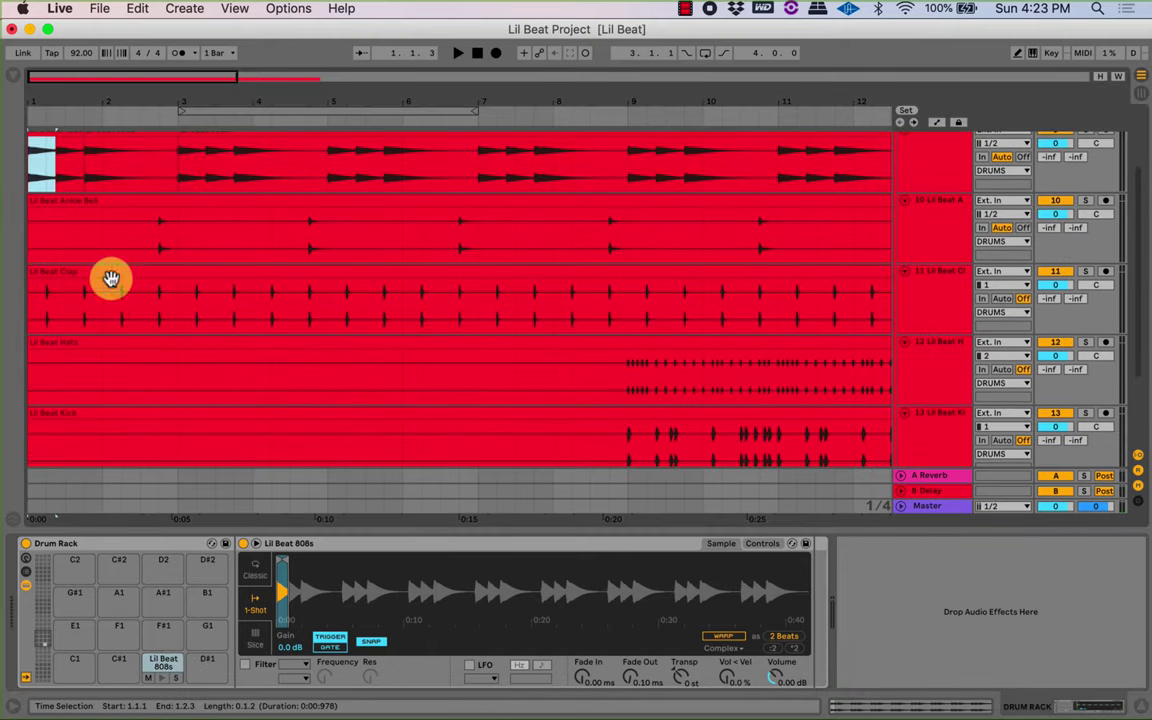
pyautogui.scroll(1, 85, 245)
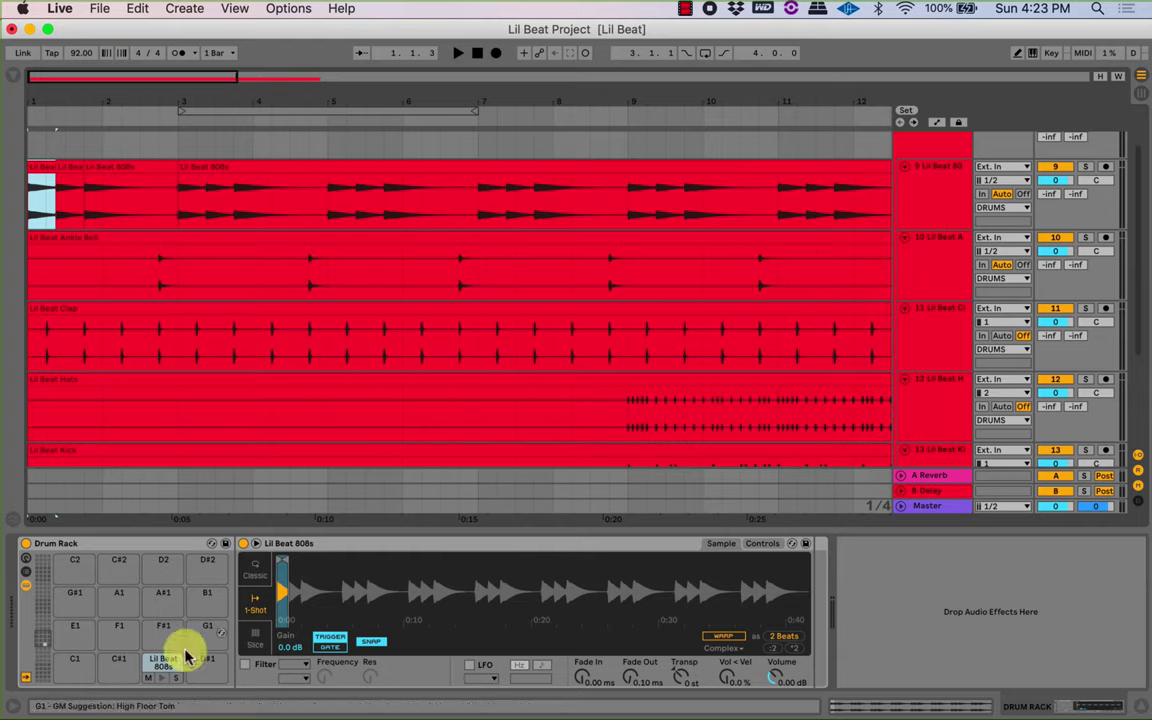
pyautogui.moveTo(160, 668); pyautogui.dragTo(208, 672)
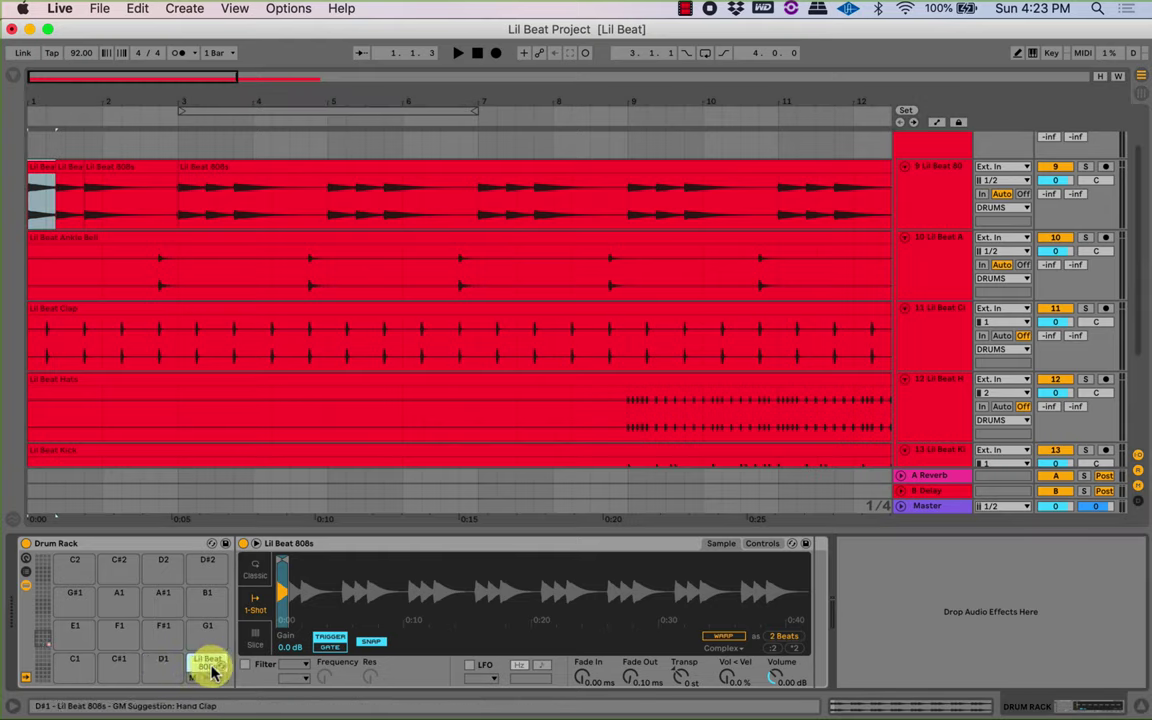
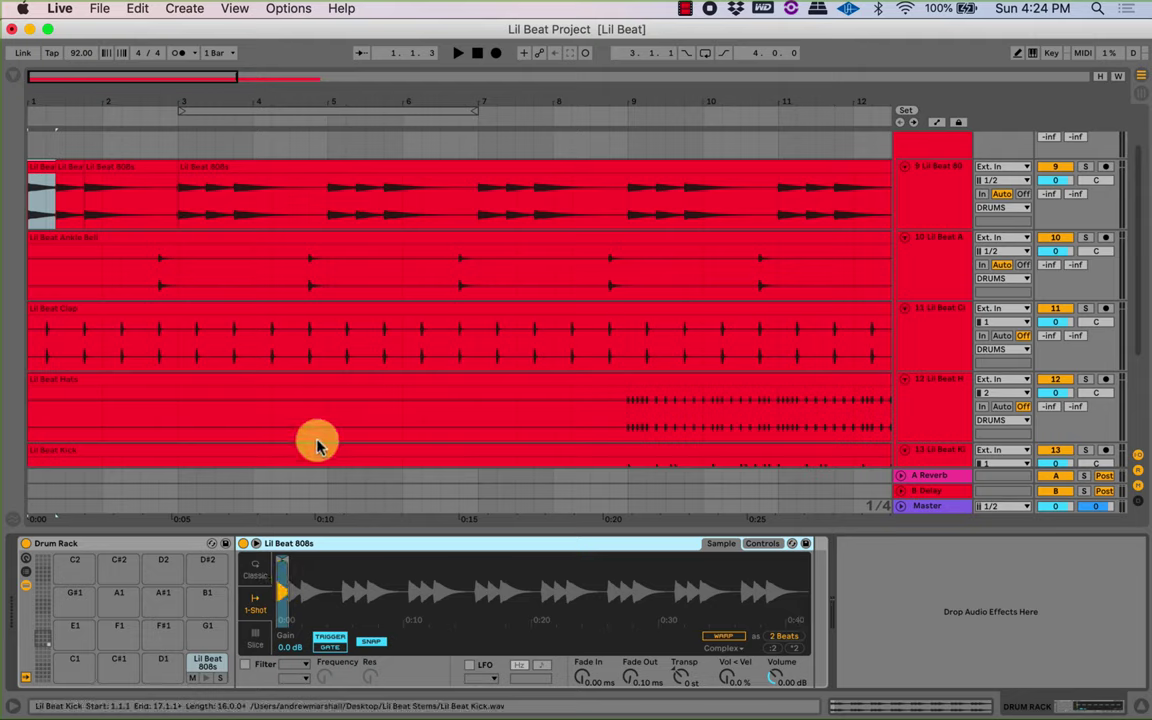
pyautogui.moveTo(339, 101); pyautogui.dragTo(296, 92)
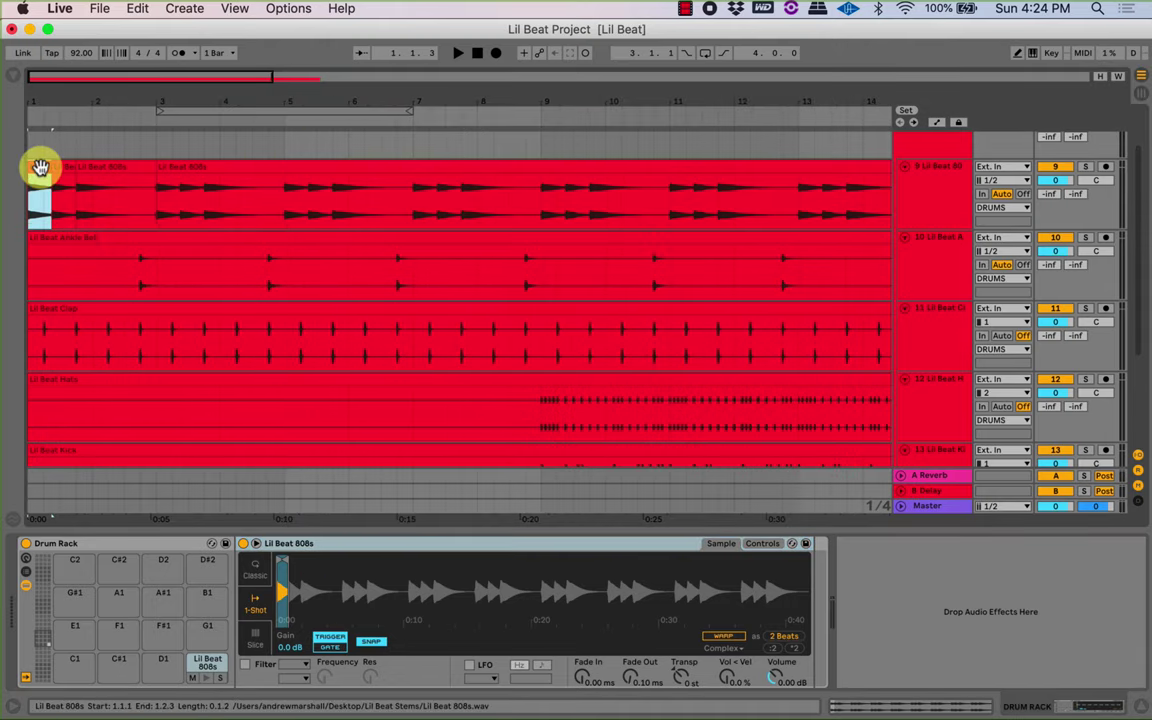
pyautogui.moveTo(40, 167); pyautogui.dragTo(63, 163)
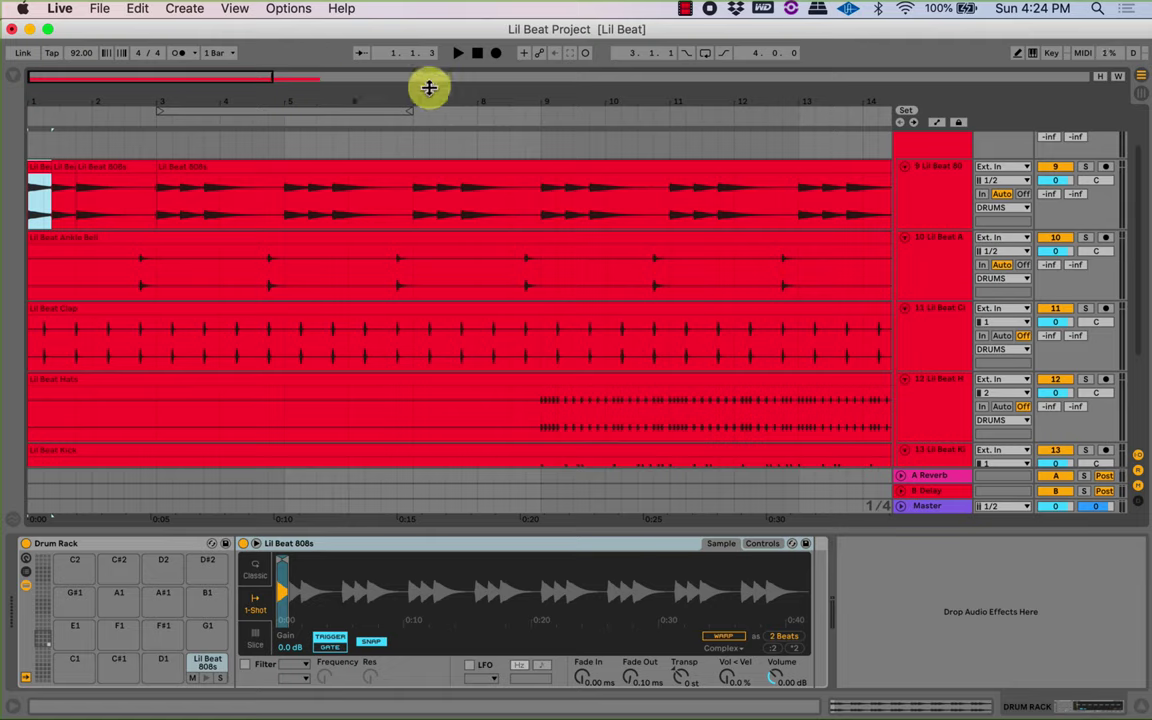
# Group the Lil Beat 808s instrument on the D#1 pad into an Instrument Rack and show its chain list.
pyautogui.click(48, 175)
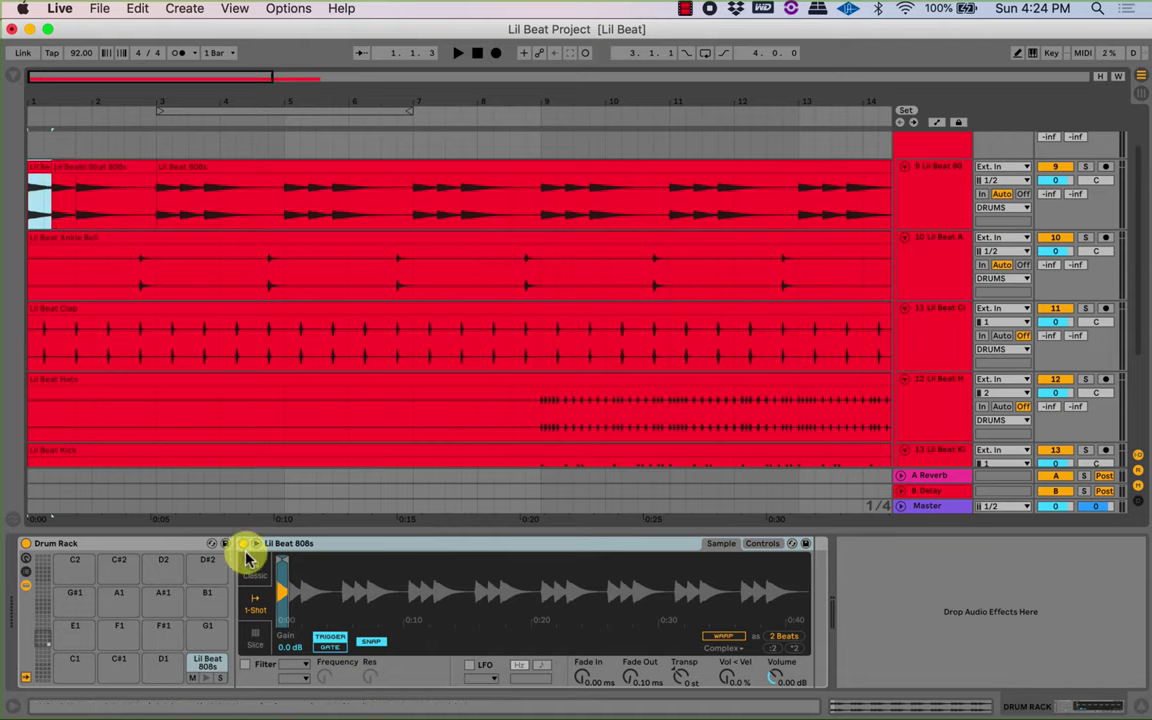
pyautogui.click(312, 545)
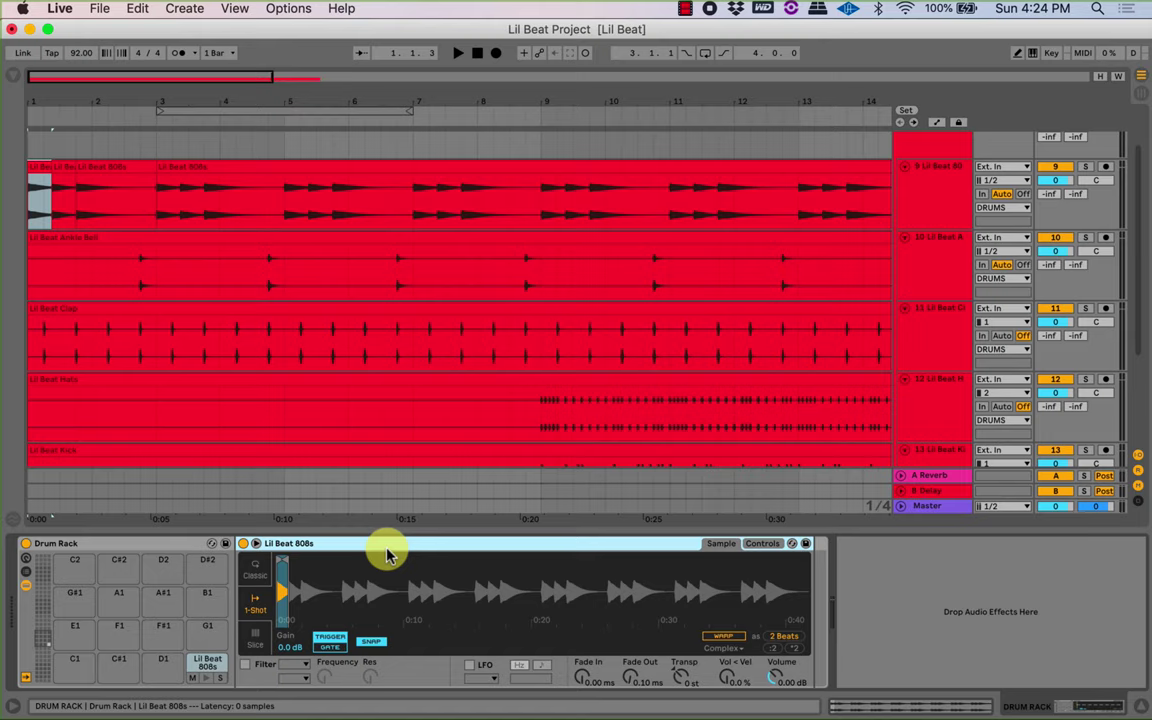
pyautogui.press('super+g')
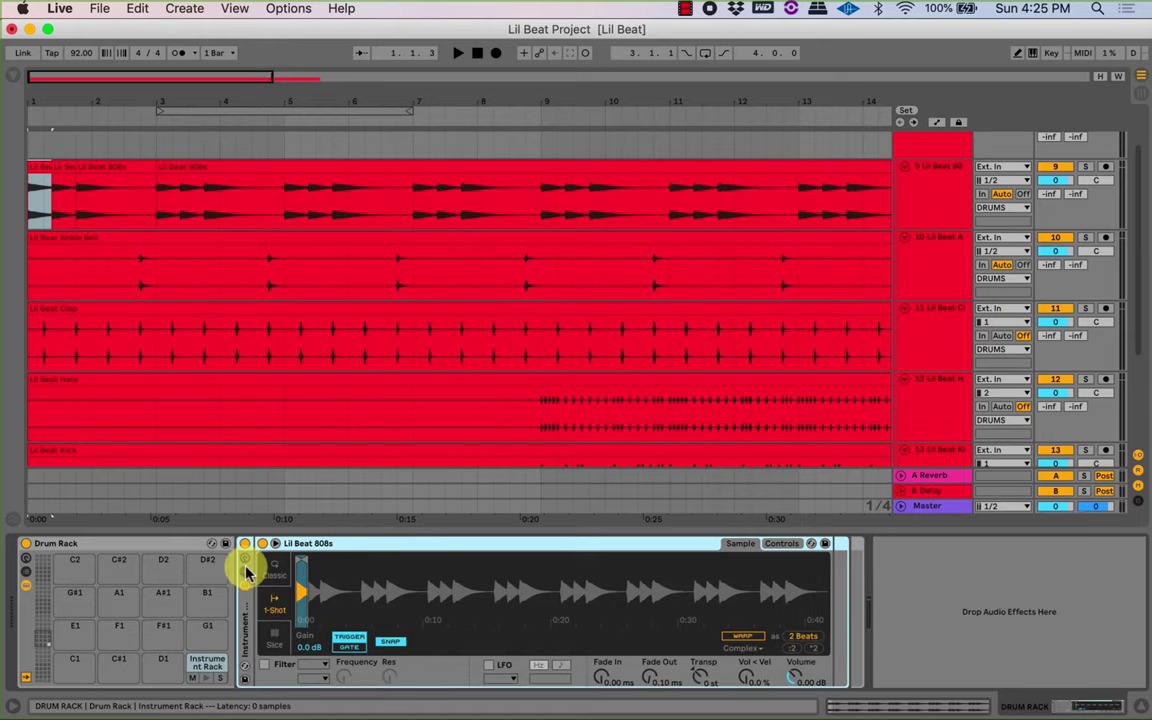
pyautogui.click(246, 571)
# Rename the Instrument Rack on the D#1 pad as KT-10.
pyautogui.click(206, 665)
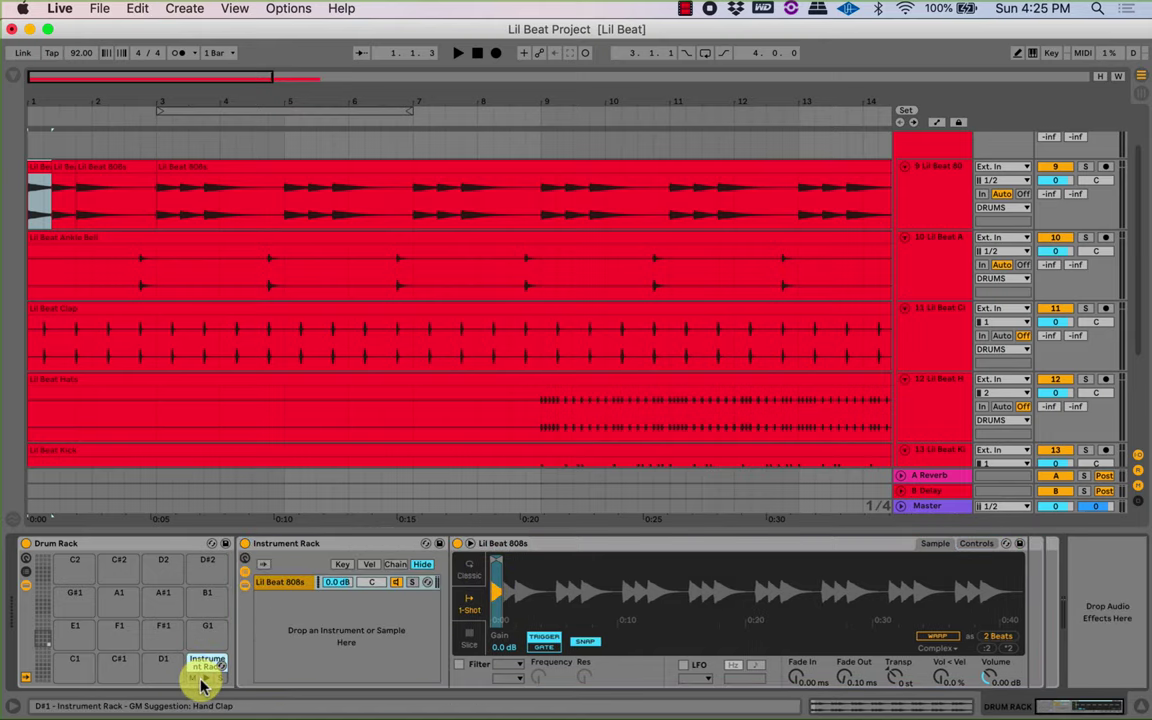
pyautogui.click(293, 545)
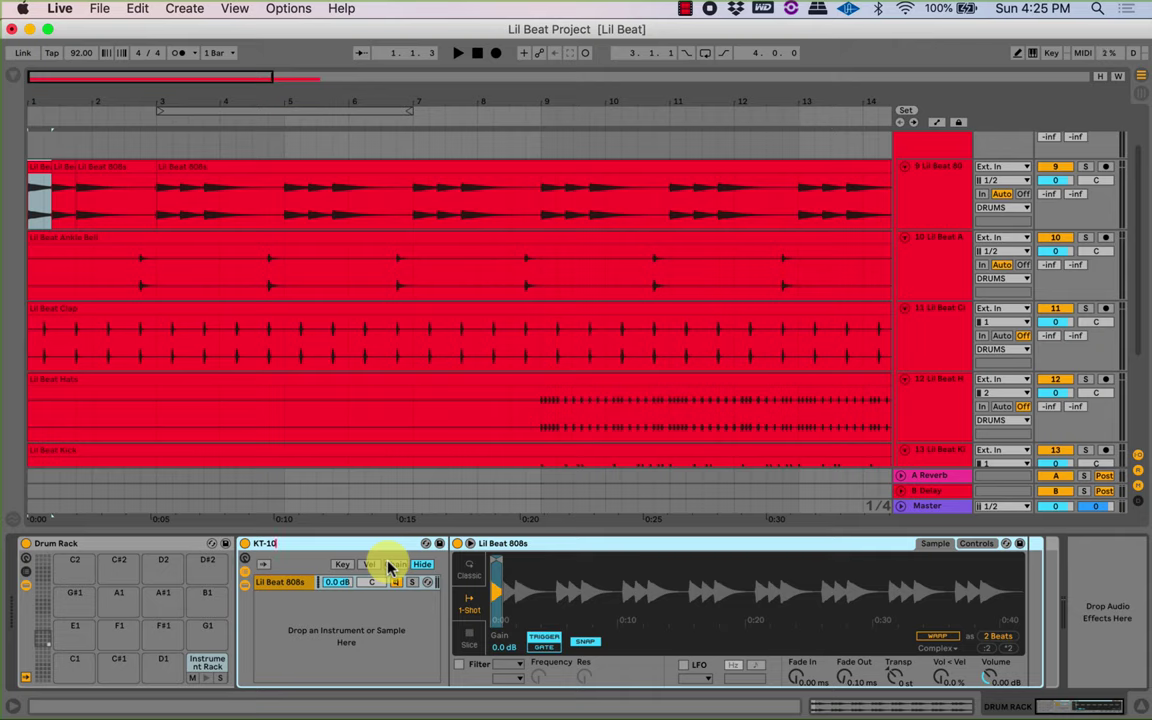
pyautogui.click(207, 658)
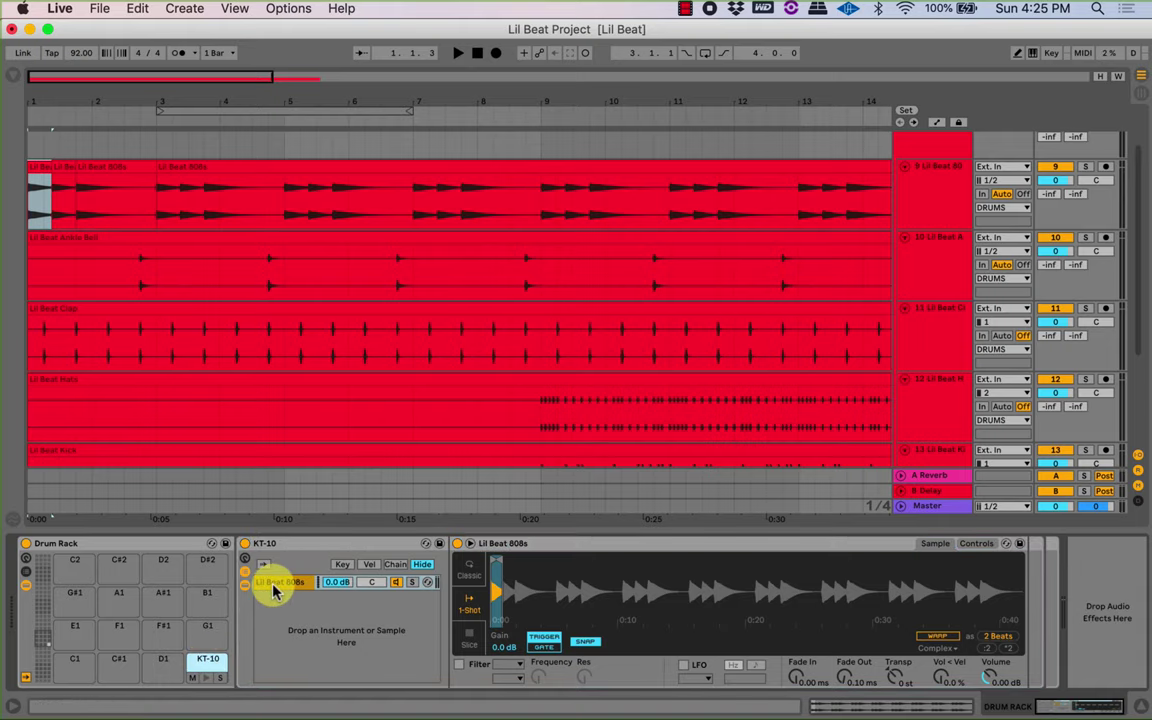
# Add the second and third slices of the Lil Beat 808s clip to the KT-10 rack as new chains.
pyautogui.click(67, 165)
pyautogui.keyDown('shift'); pyautogui.click(90, 168); pyautogui.keyUp('shift')
pyautogui.scroll(-3, 876, 358)
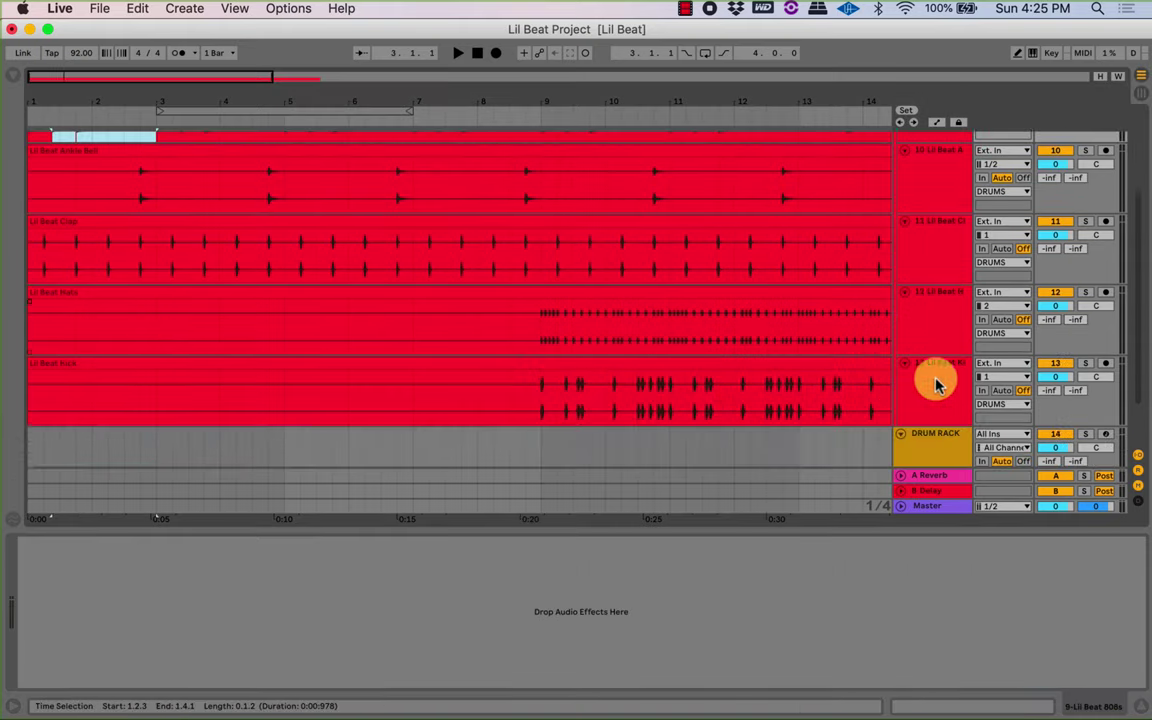
pyautogui.click(917, 434)
pyautogui.scroll(3, 90, 157)
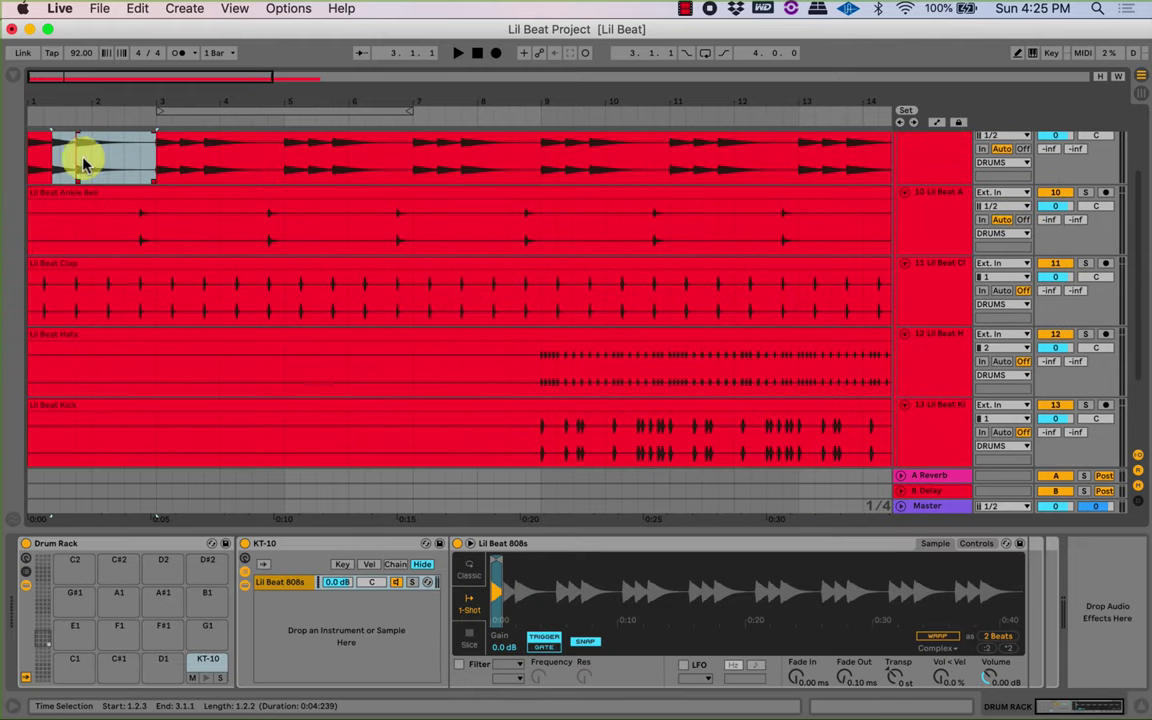
pyautogui.moveTo(63, 145); pyautogui.dragTo(288, 598)
pyautogui.click(288, 598)
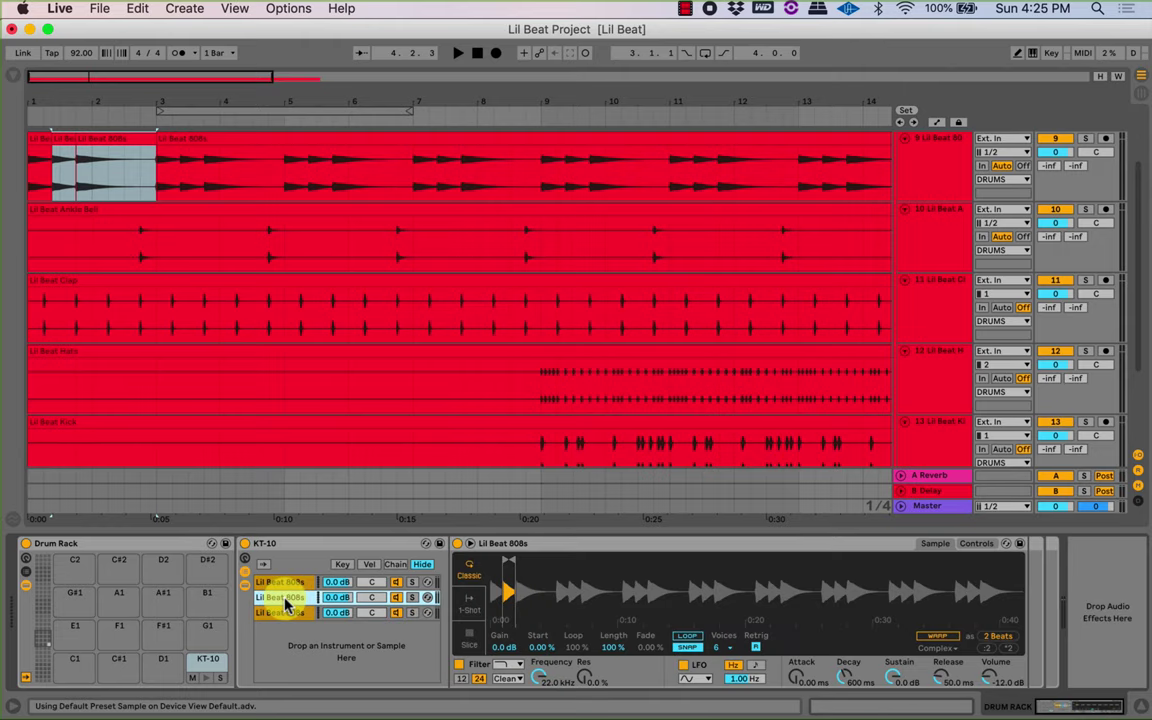
# Compare the slices and sample settings of the three Lil Beat 808s chains in the KT-10 rack.
pyautogui.click(292, 583)
pyautogui.click(293, 598)
pyautogui.click(293, 612)
pyautogui.click(296, 584)
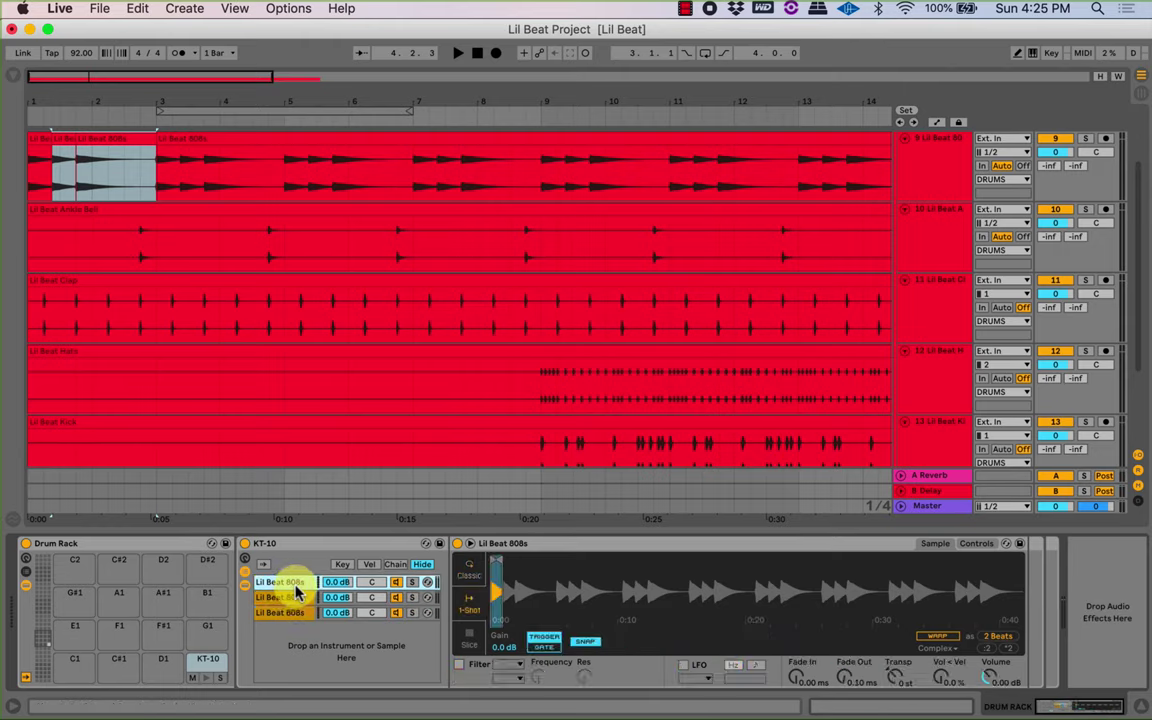
pyautogui.click(286, 545)
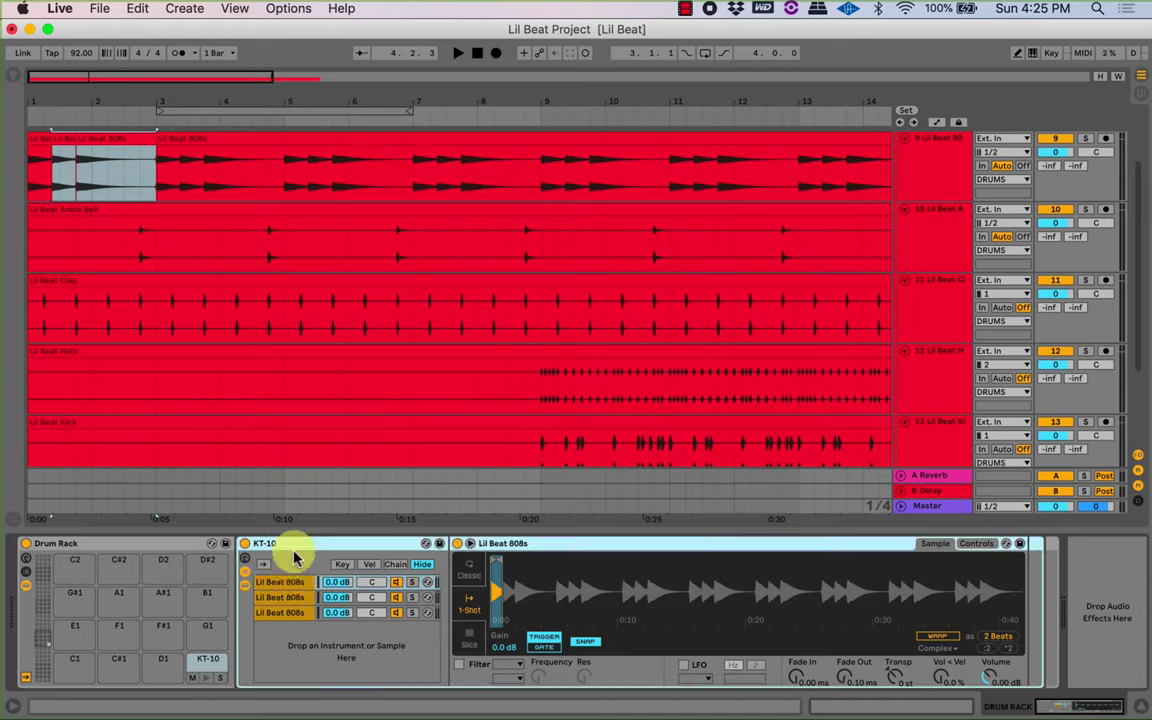
pyautogui.click(293, 597)
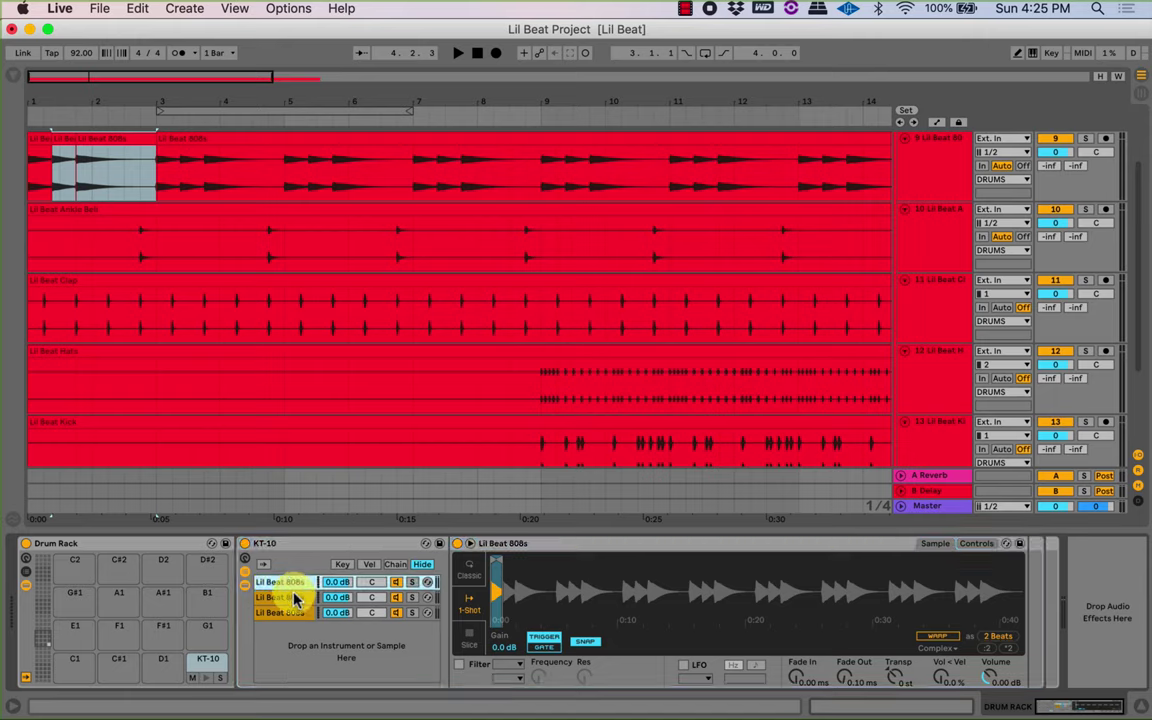
pyautogui.click(290, 583)
pyautogui.click(302, 597)
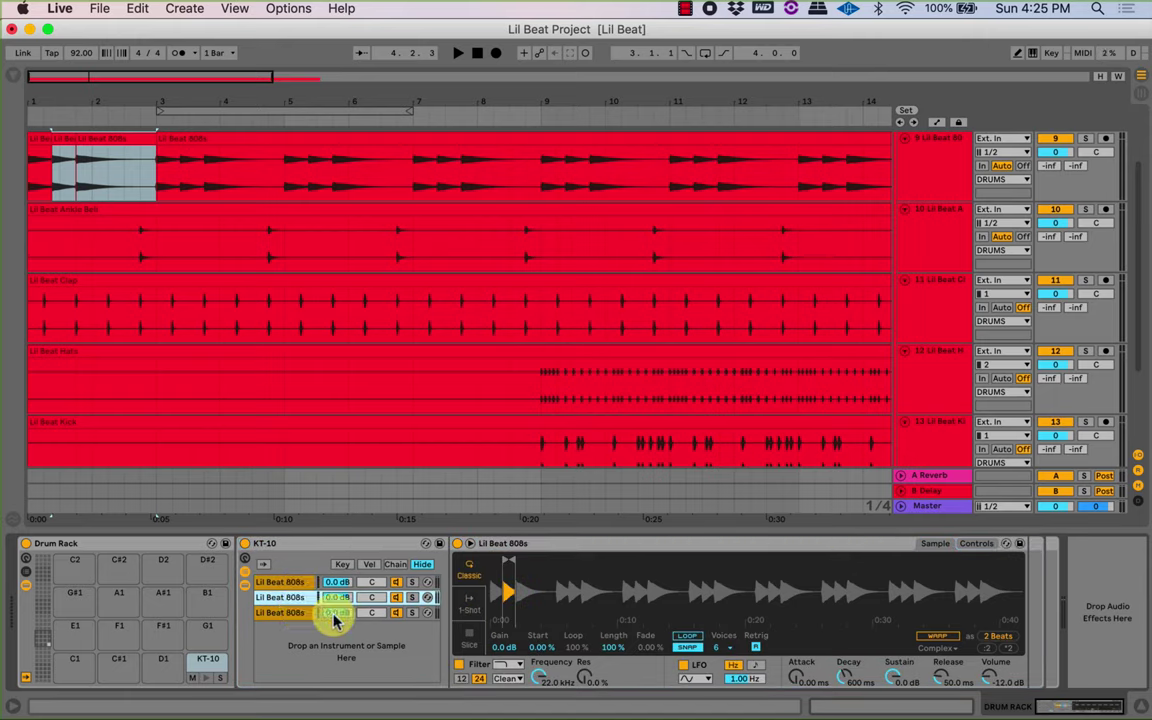
pyautogui.click(280, 582)
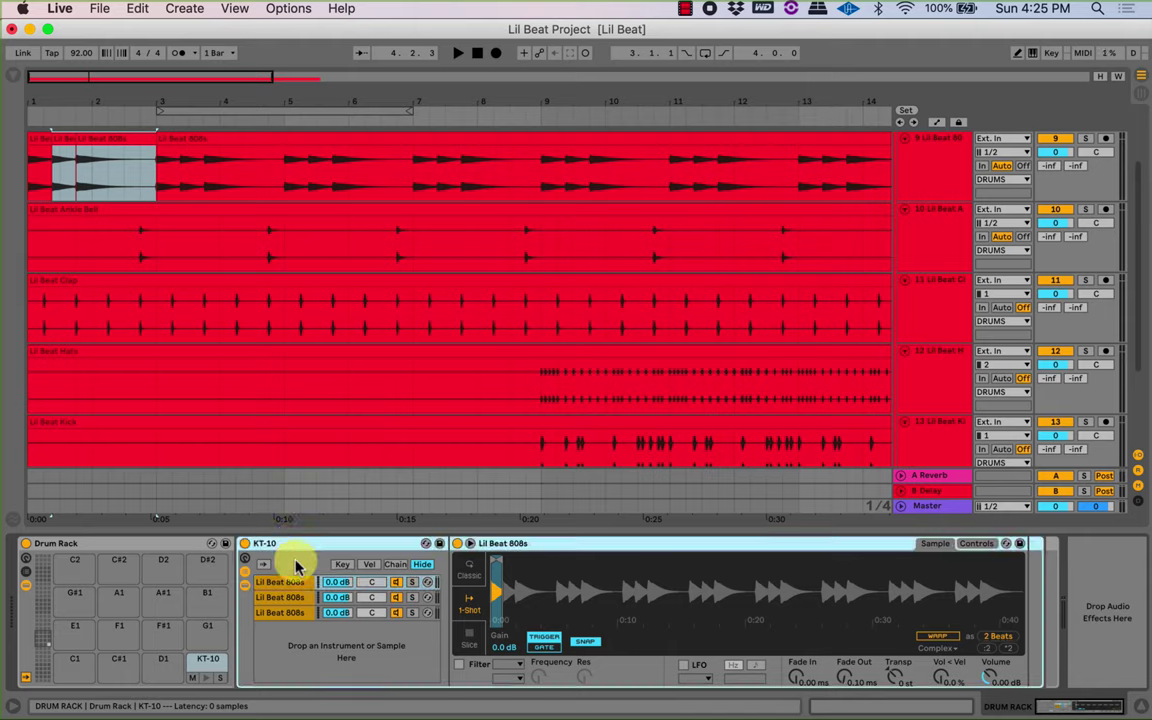
# Set the second 808s chain to 1-Shot mode with filter and LFO off, velocity-to-volume at 0% and volume at 0 dB.
pyautogui.click(283, 597)
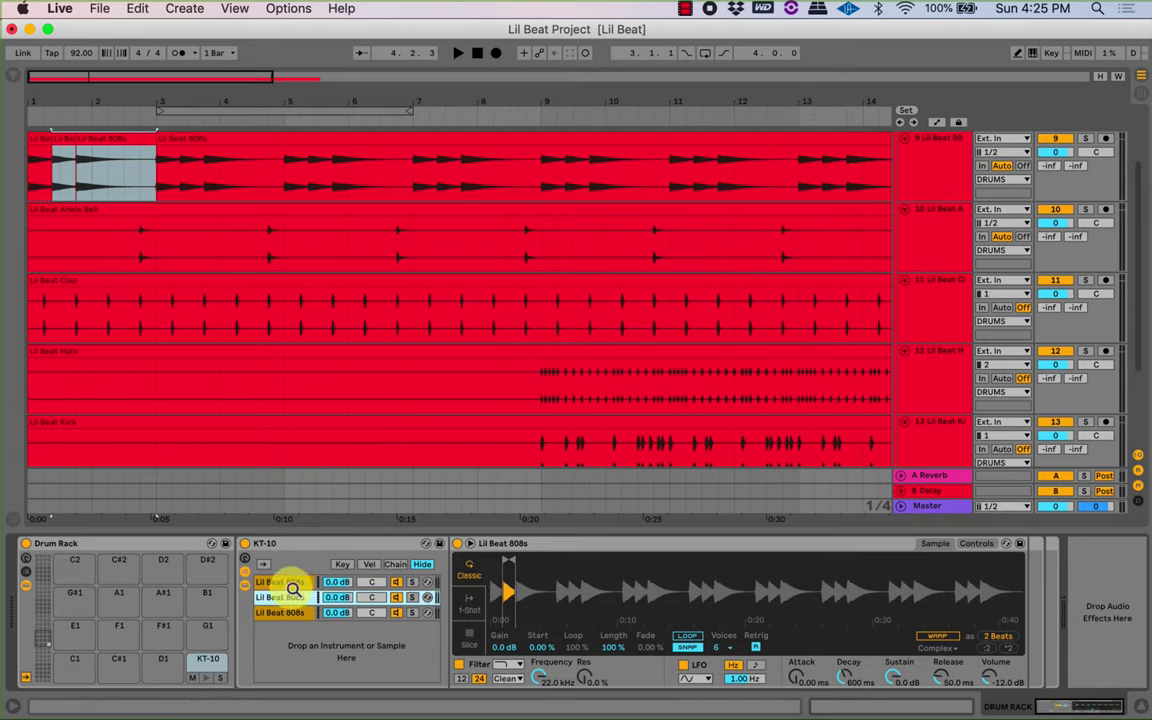
pyautogui.click(468, 598)
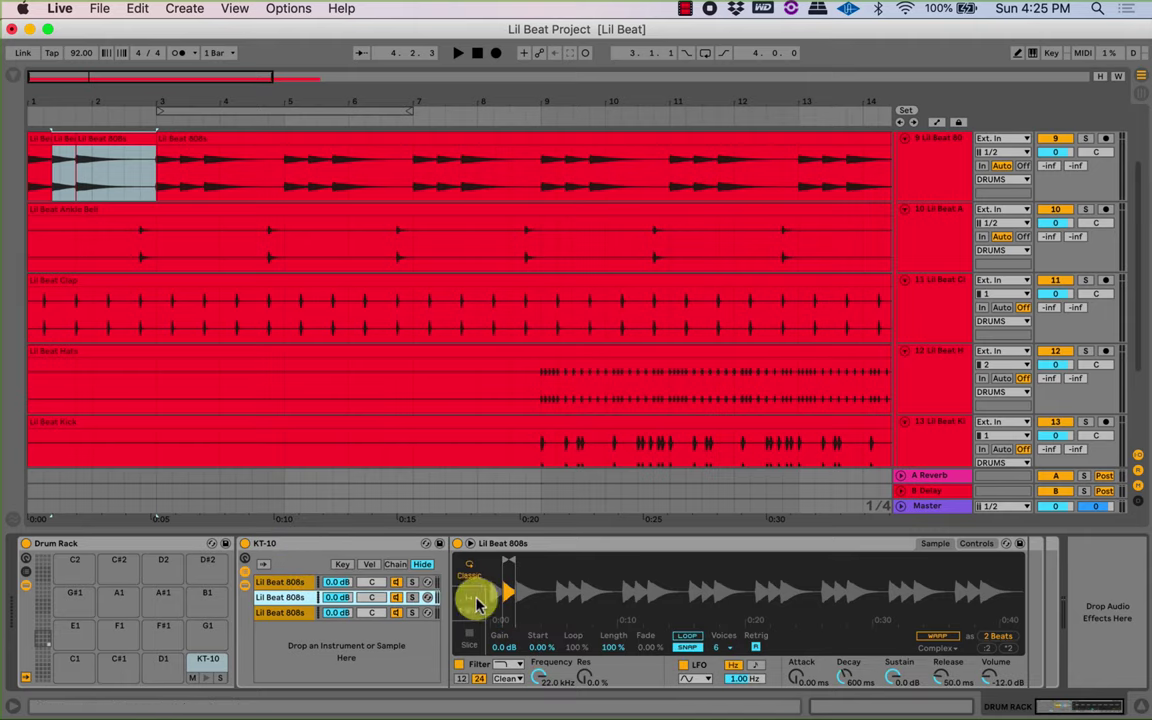
pyautogui.click(684, 664)
pyautogui.click(938, 679)
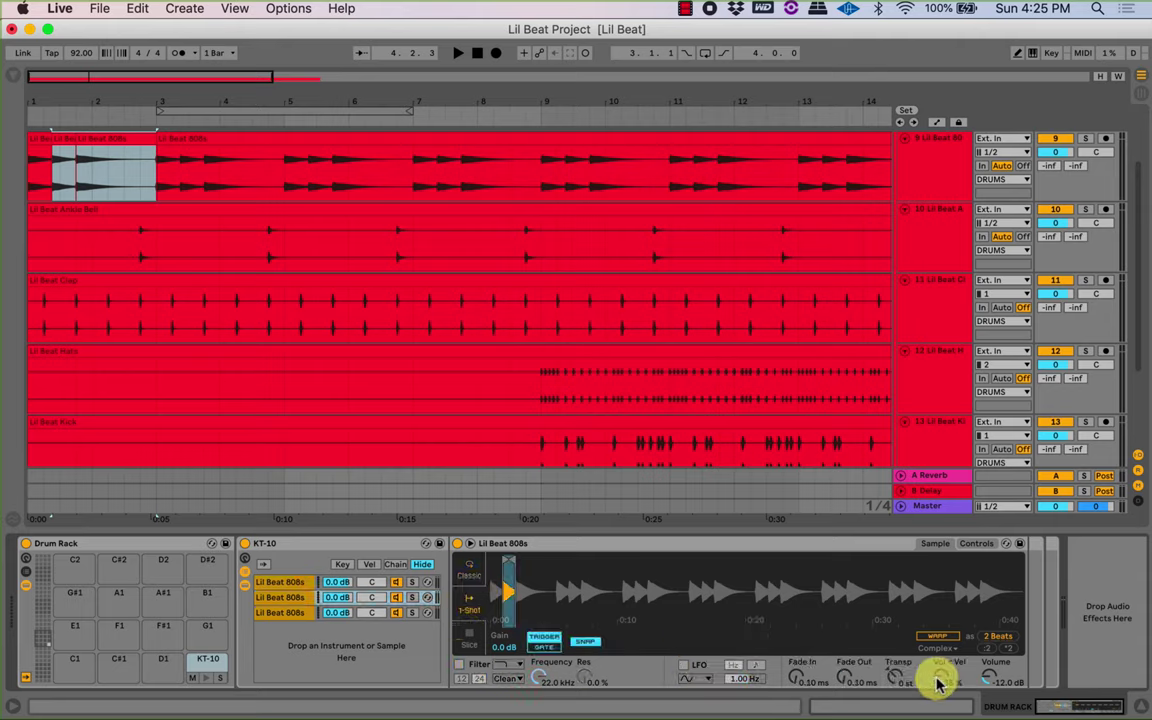
pyautogui.doubleClick(990, 679)
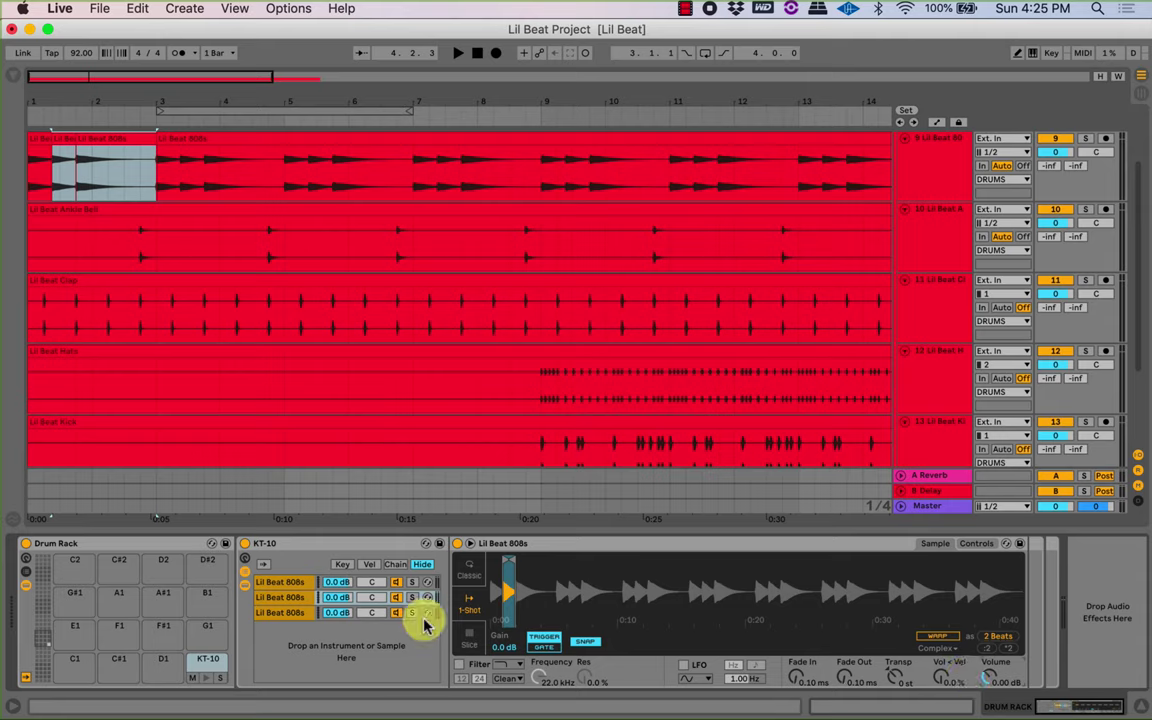
# Set the third 808s chain to 1-Shot mode with filter and LFO off, velocity-to-volume at 0% and volume at 0 dB.
pyautogui.click(320, 612)
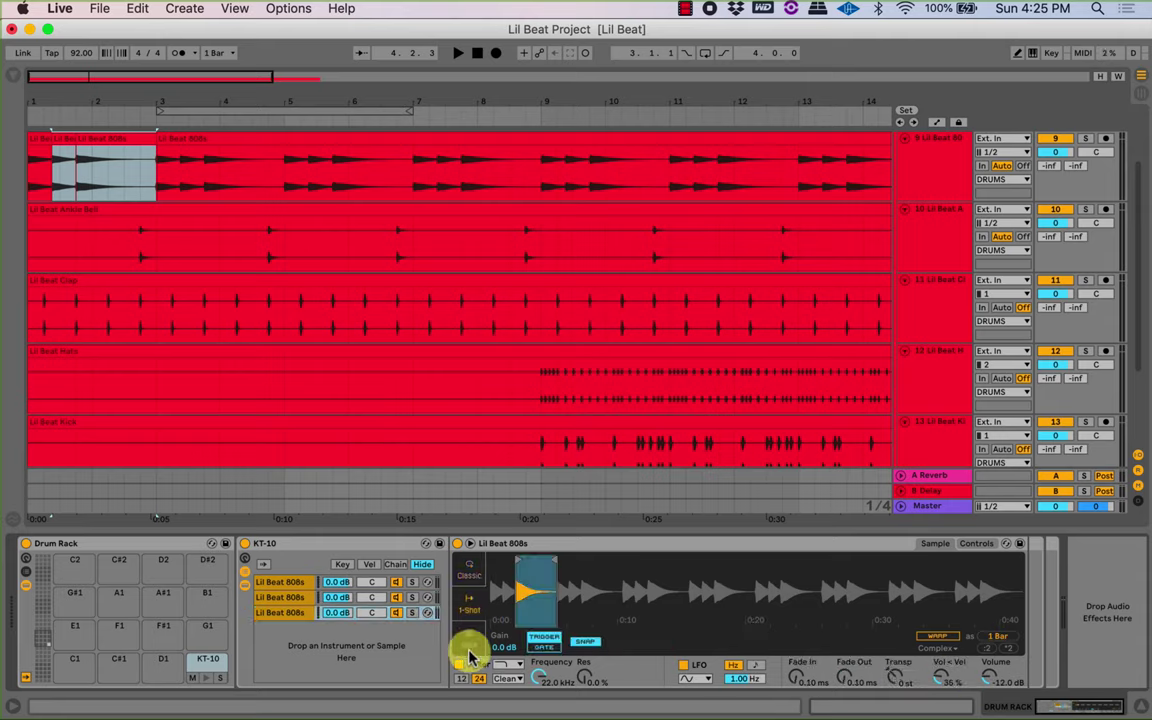
pyautogui.click(682, 669)
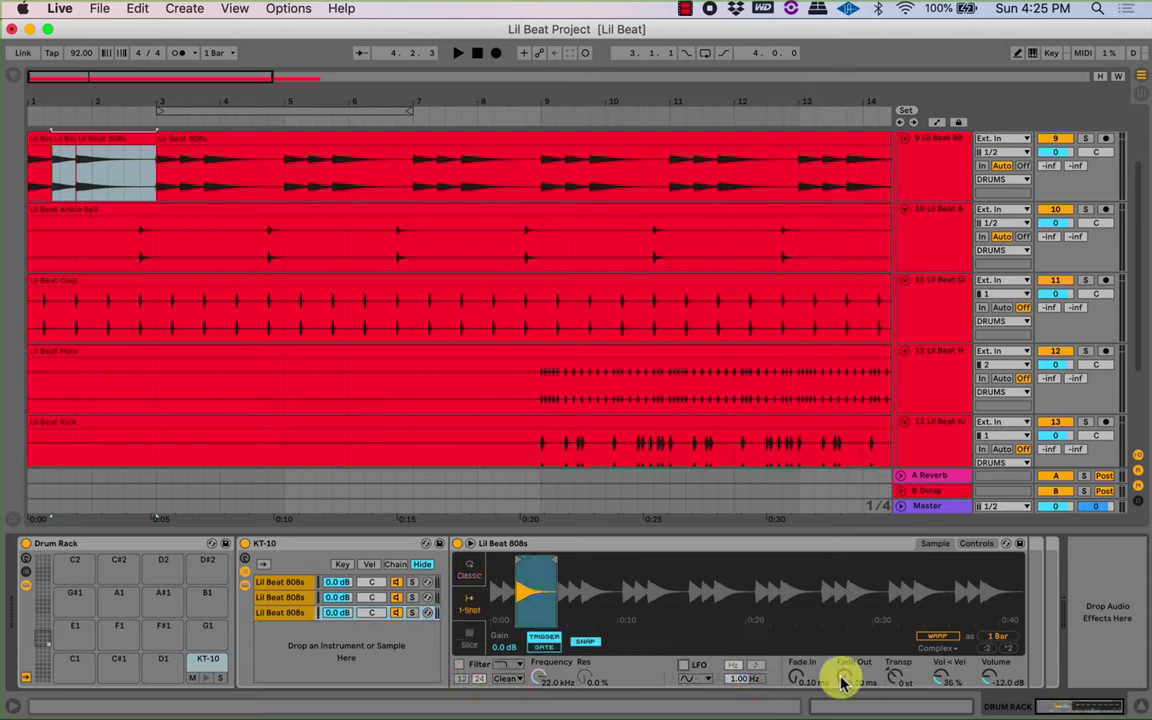
pyautogui.doubleClick(945, 677)
pyautogui.doubleClick(988, 677)
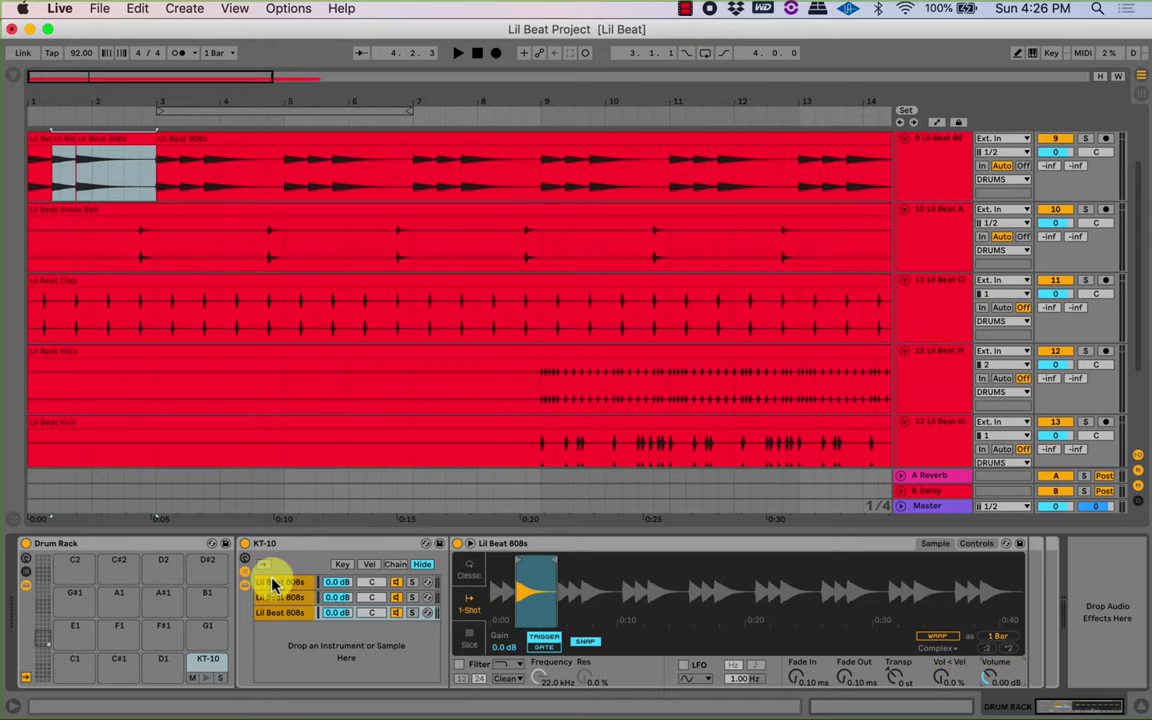
# Check each of the three KT-10 chains for its 808 slice and matching 1-Shot settings.
pyautogui.keyDown('shift'); pyautogui.click(285, 597); pyautogui.keyUp('shift')
pyautogui.click(290, 597)
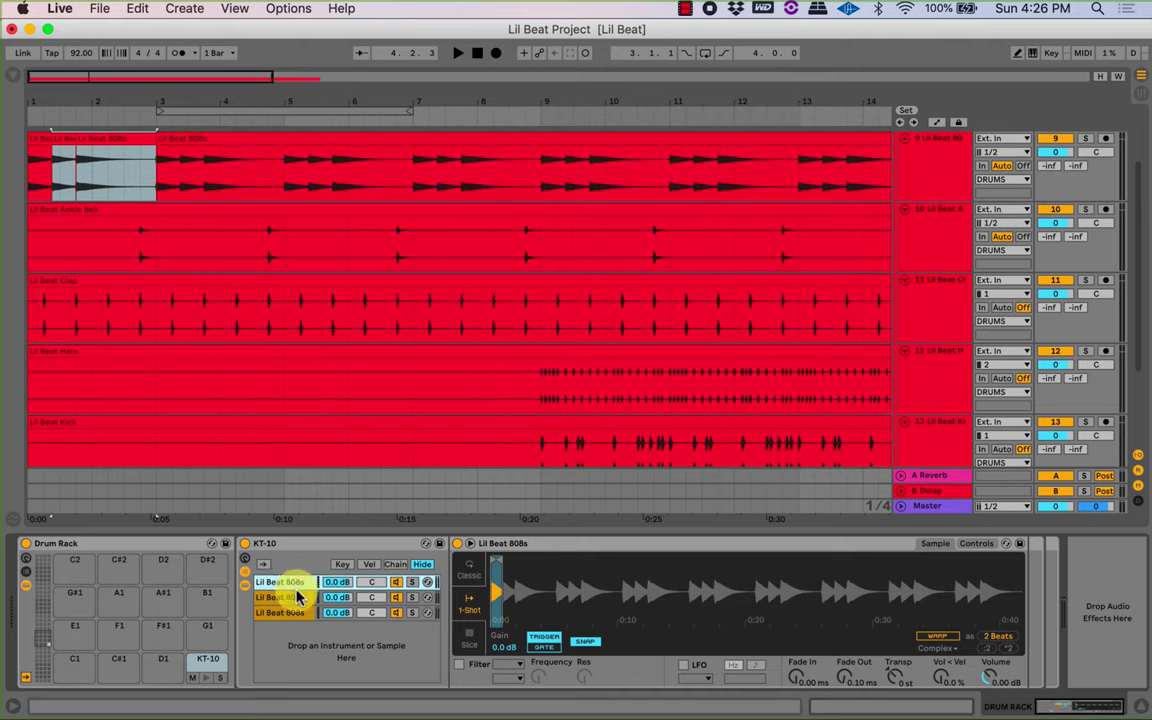
pyautogui.click(288, 589)
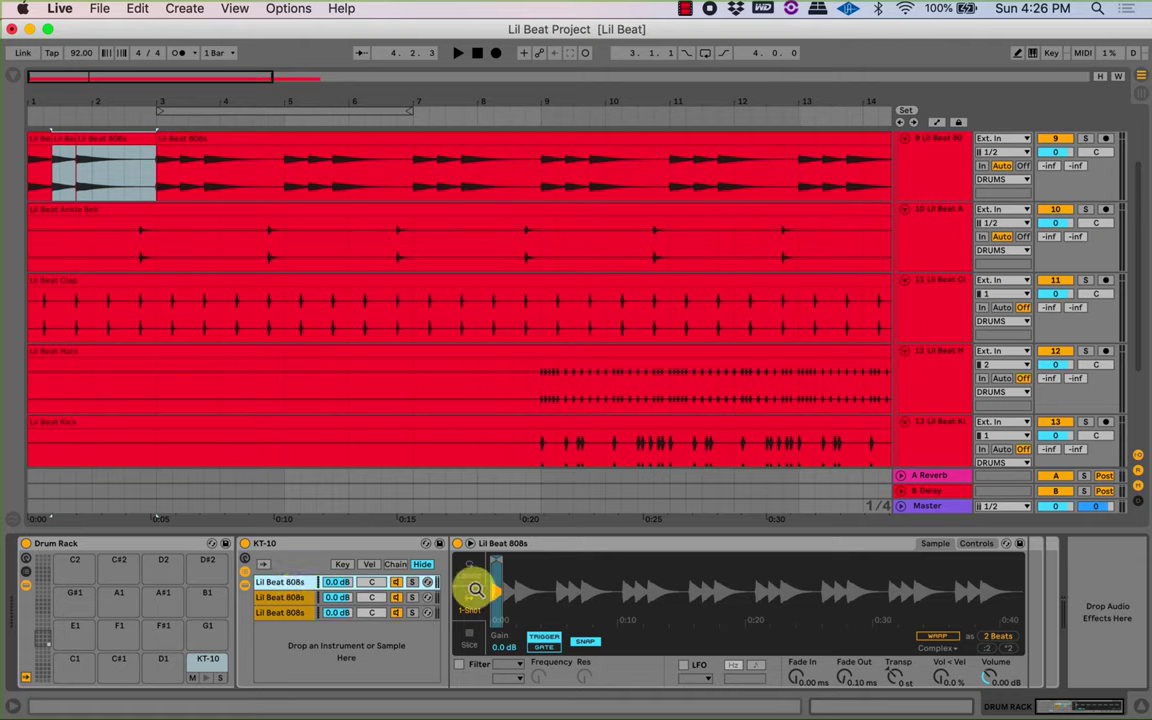
pyautogui.click(288, 612)
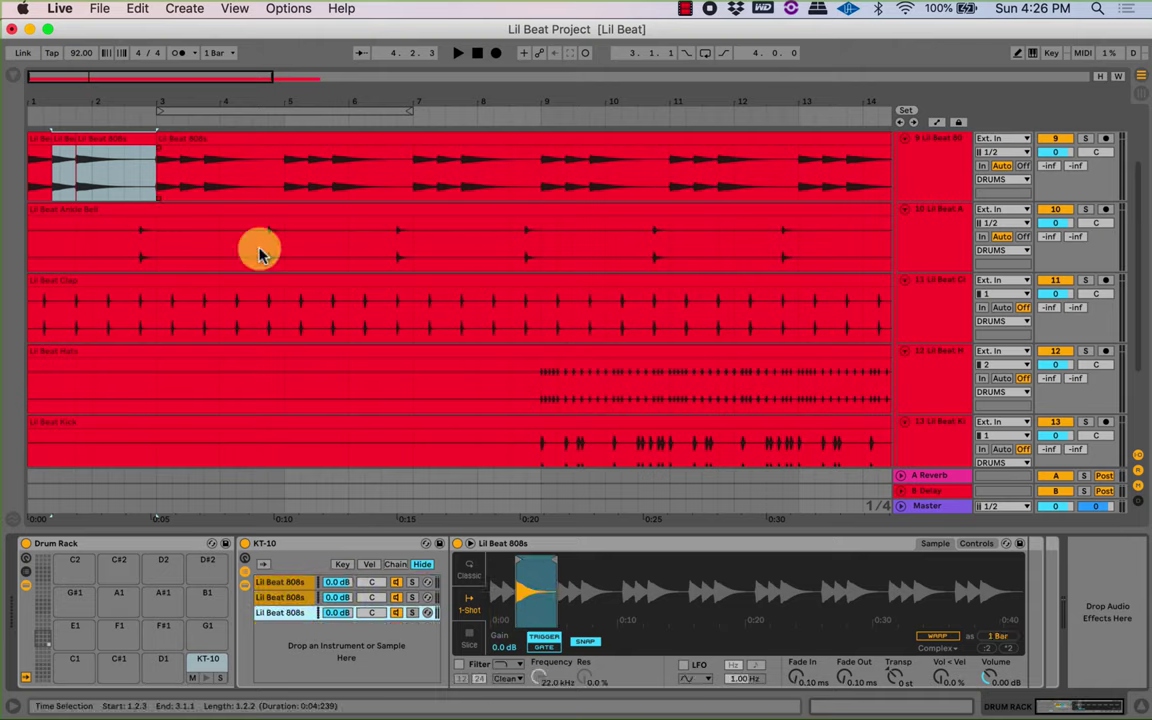
pyautogui.keyDown('shift'); pyautogui.click(291, 585); pyautogui.keyUp('shift')
pyautogui.click(280, 583)
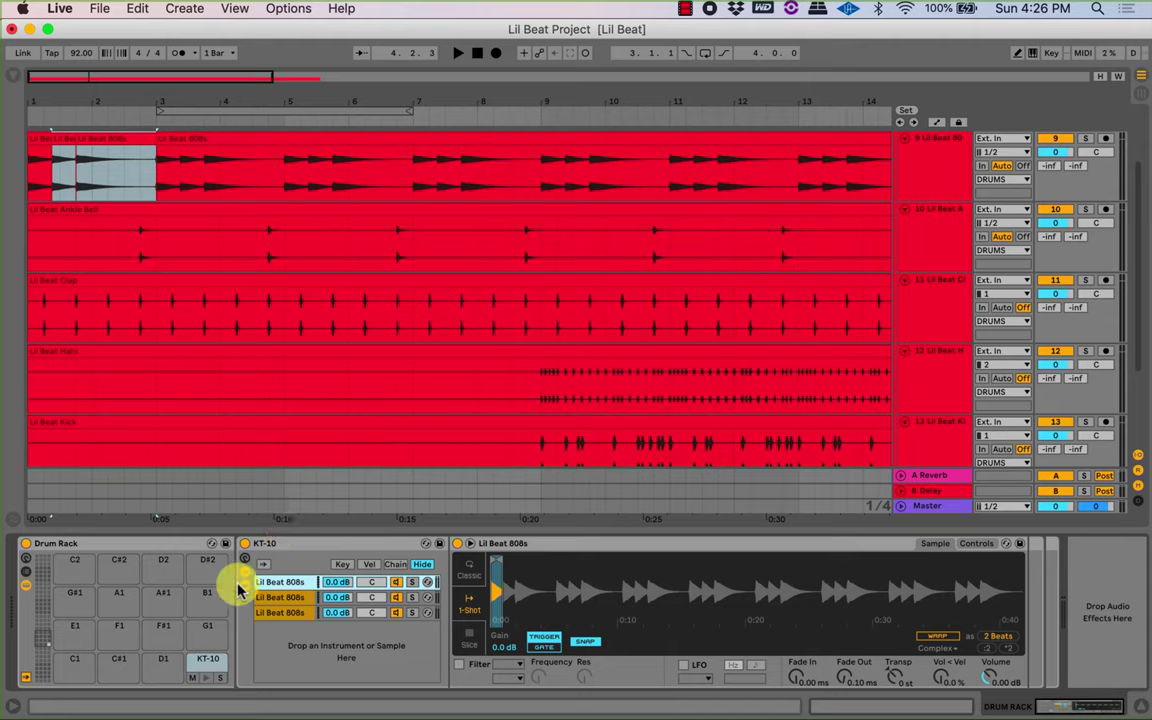
pyautogui.click(300, 599)
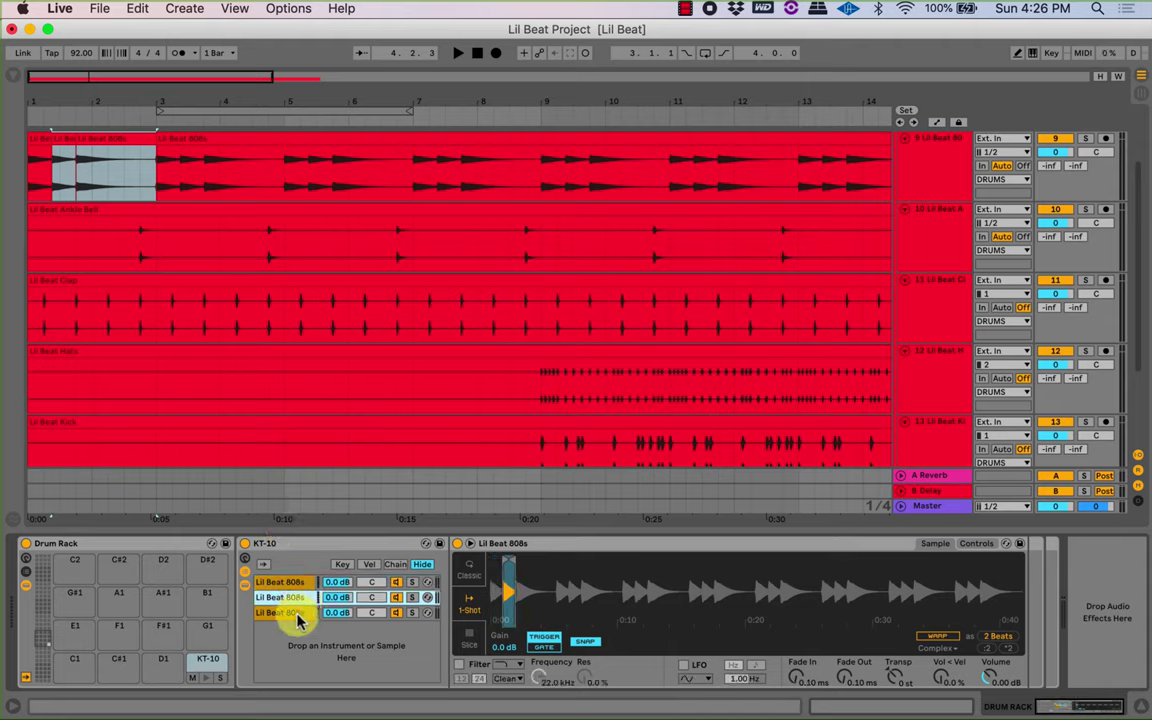
pyautogui.click(297, 613)
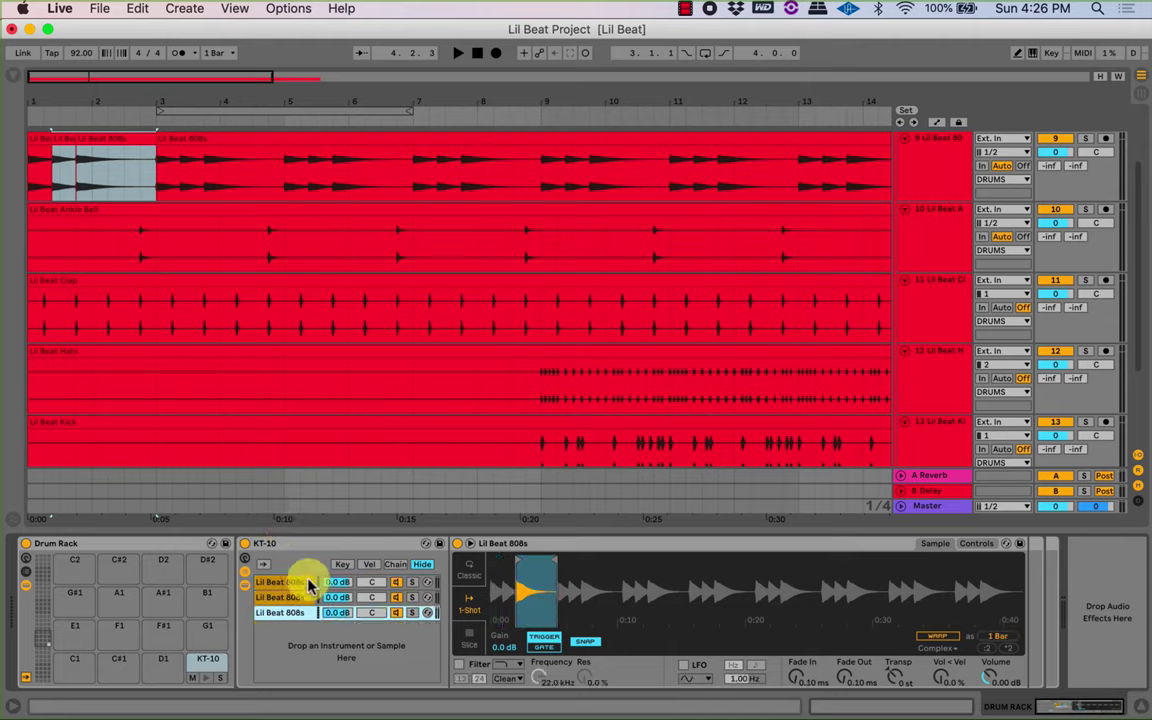
pyautogui.click(295, 583)
# Inspect the KT-10 rack's chain select zones and close the zone editor again.
pyautogui.click(393, 594)
pyautogui.click(396, 566)
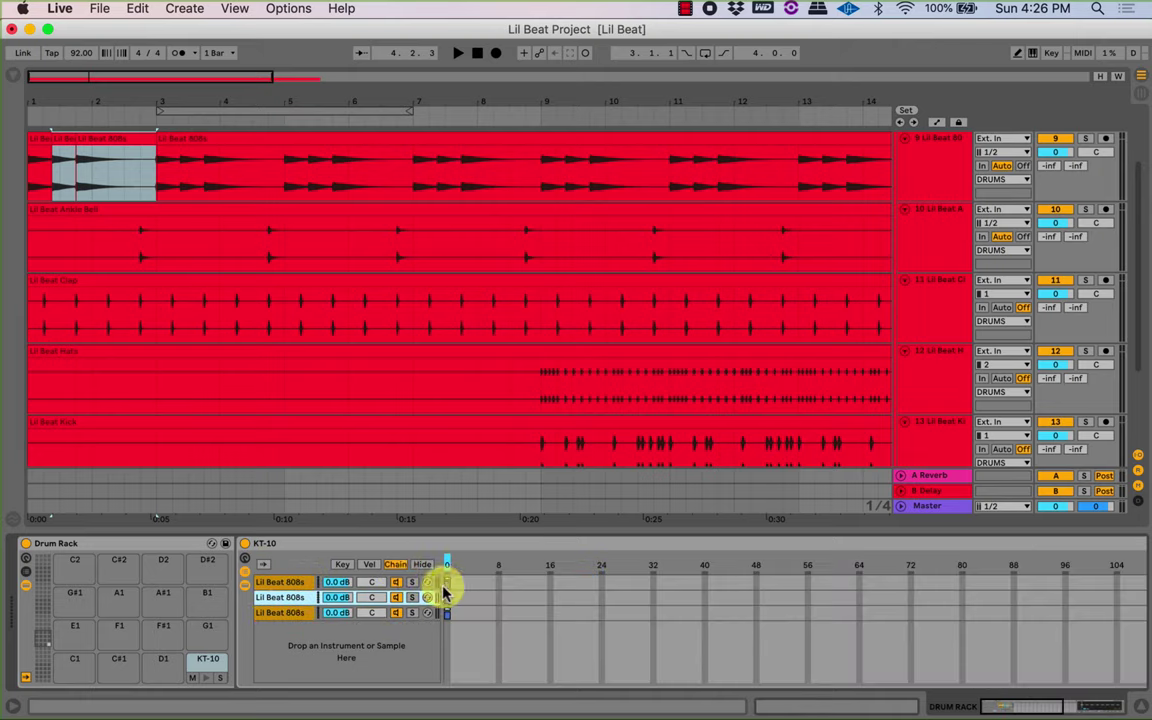
pyautogui.click(403, 566)
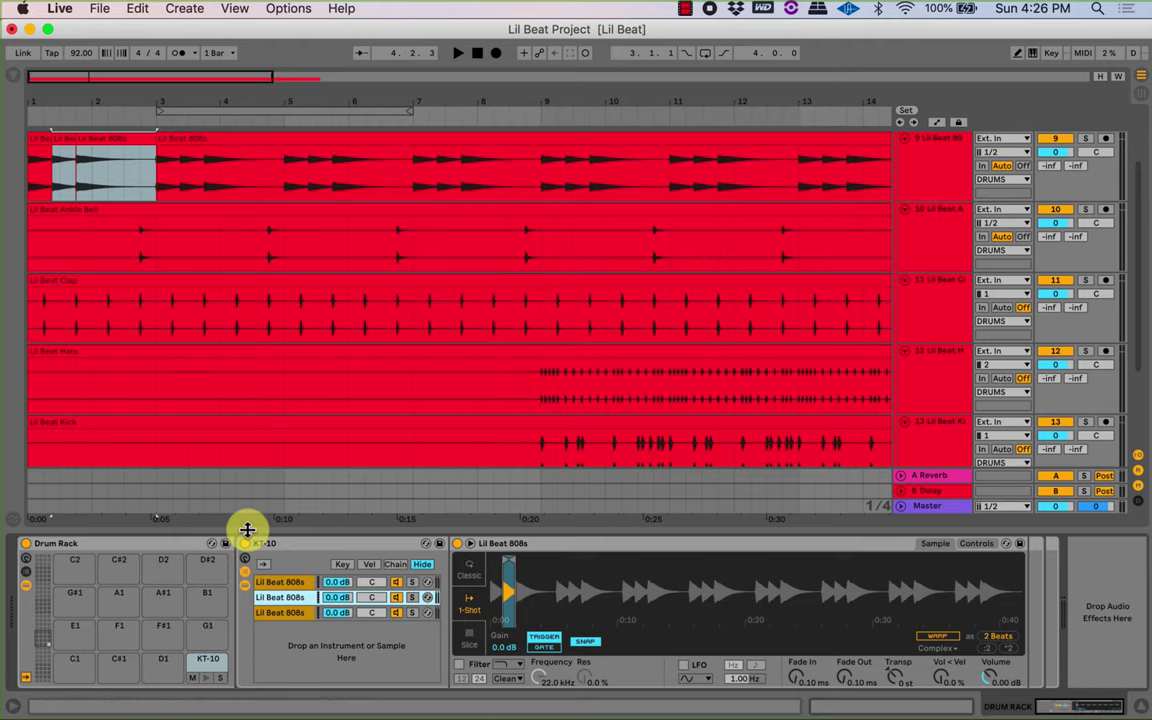
pyautogui.moveTo(320, 98); pyautogui.dragTo(268, 95)
pyautogui.scroll(2, 280, 238)
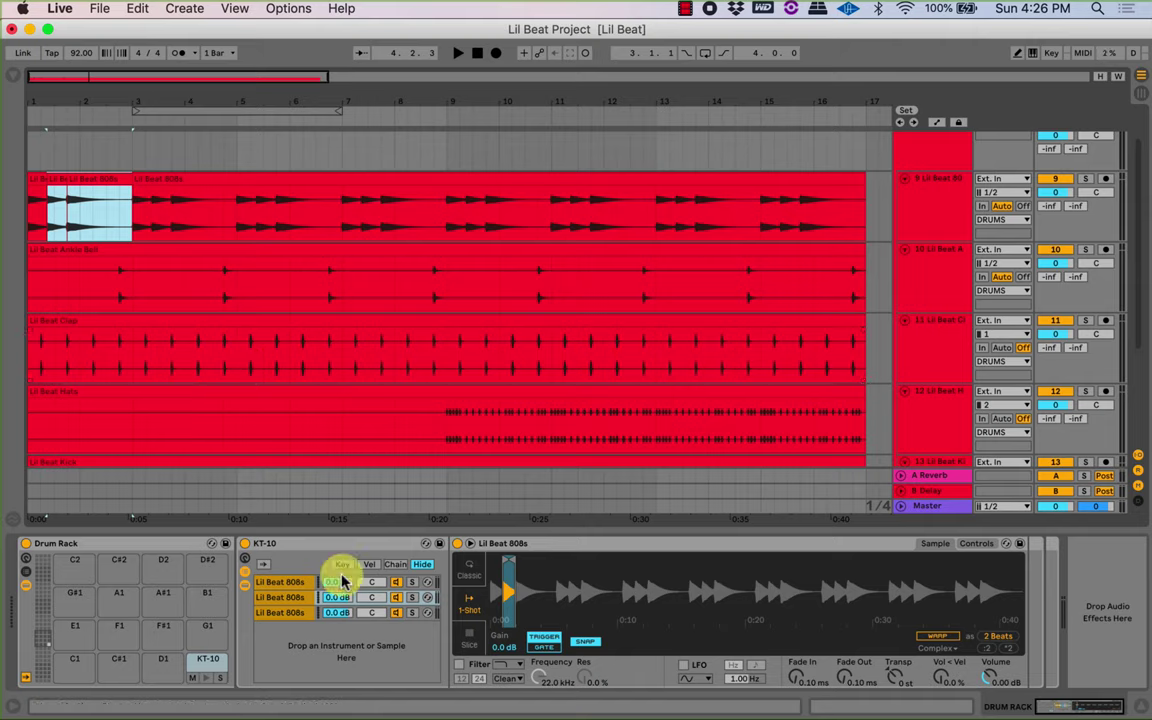
# Show the KT-10 rack's chain select editor and try the chain selector, leaving it at 0.
pyautogui.click(394, 564)
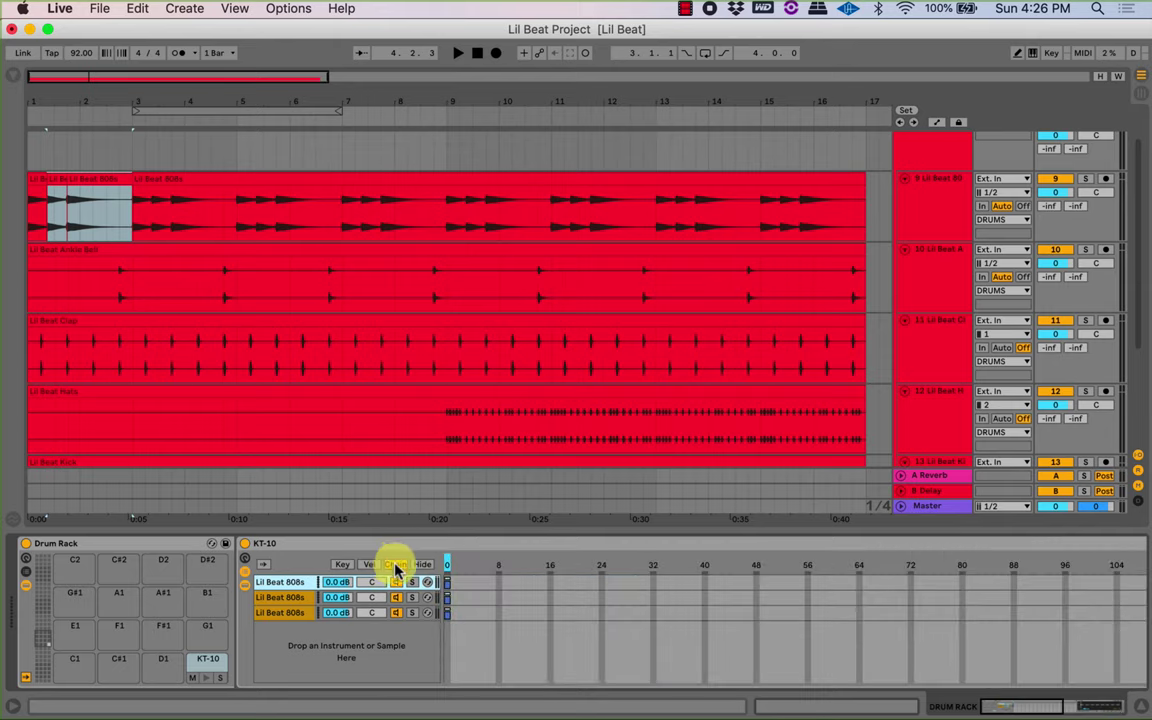
pyautogui.click(447, 568)
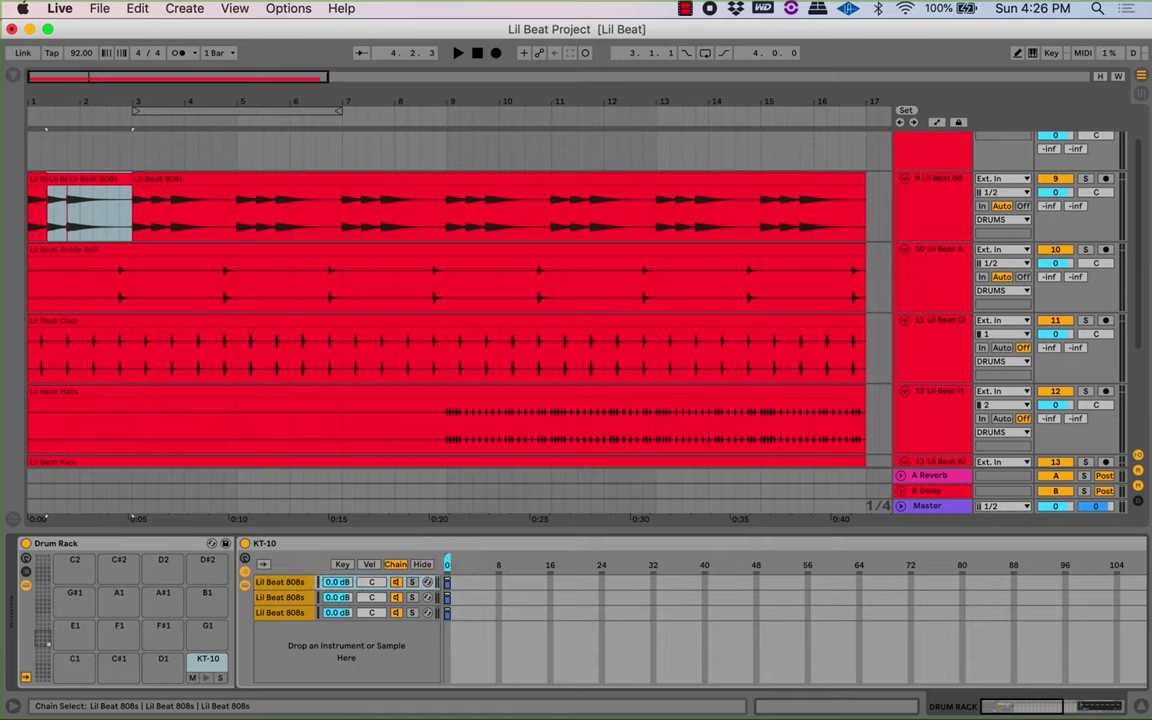
pyautogui.moveTo(453, 567); pyautogui.dragTo(447, 568)
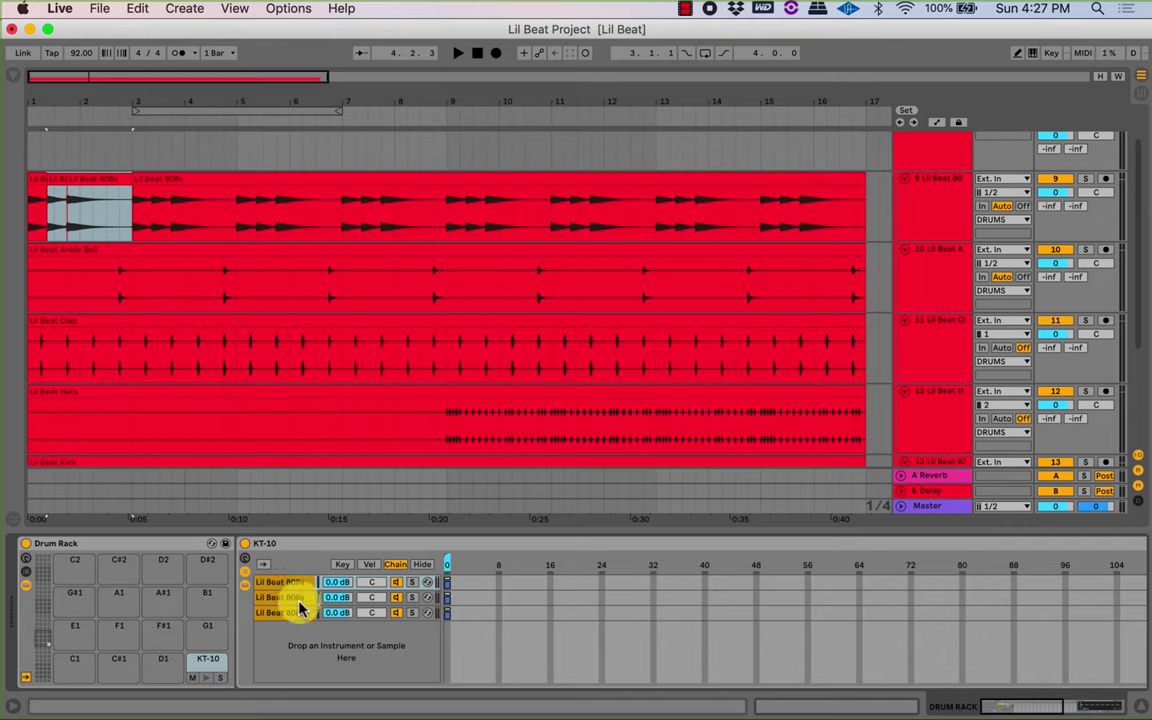
pyautogui.click(449, 586)
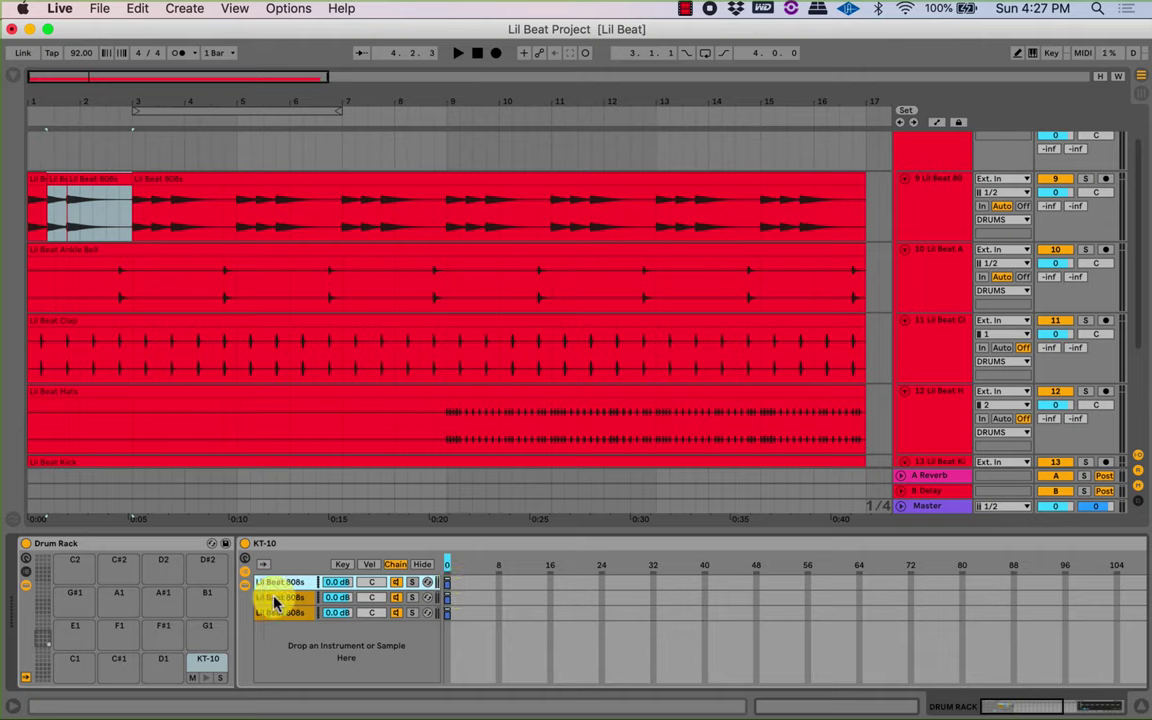
pyautogui.click(448, 564)
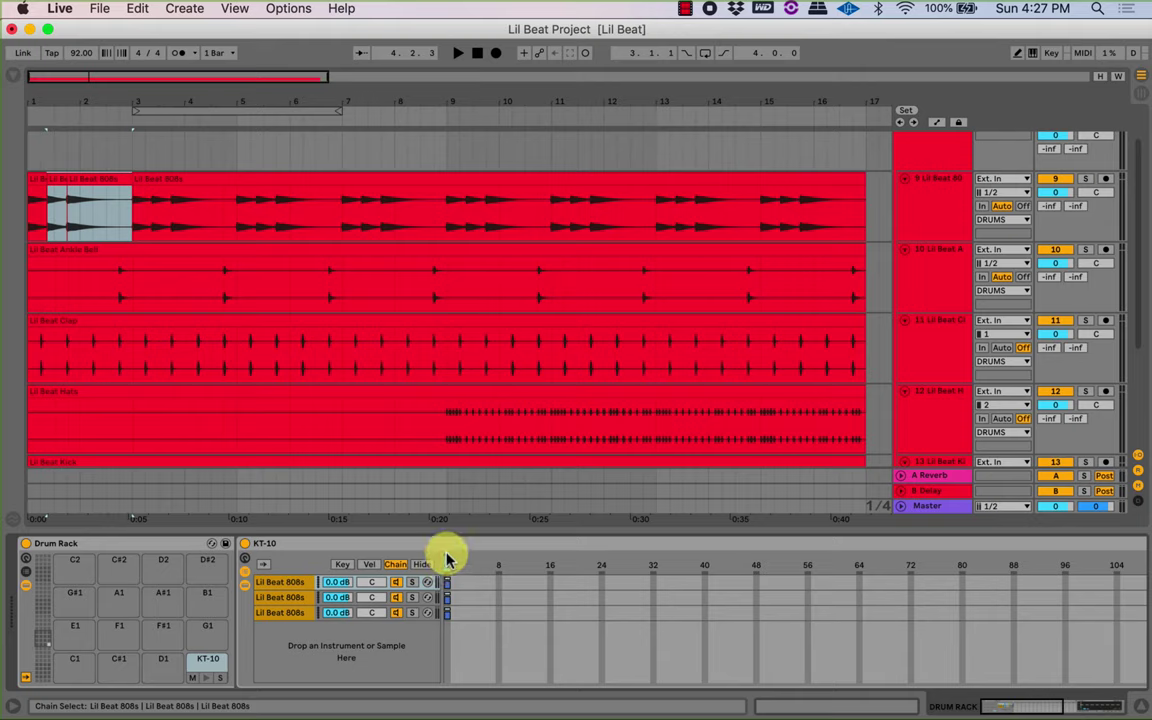
# Offset the three KT-10 chains' select zones so the 808 slices sit at values 1, 2 and 3.
pyautogui.click(440, 577)
pyautogui.click(303, 597)
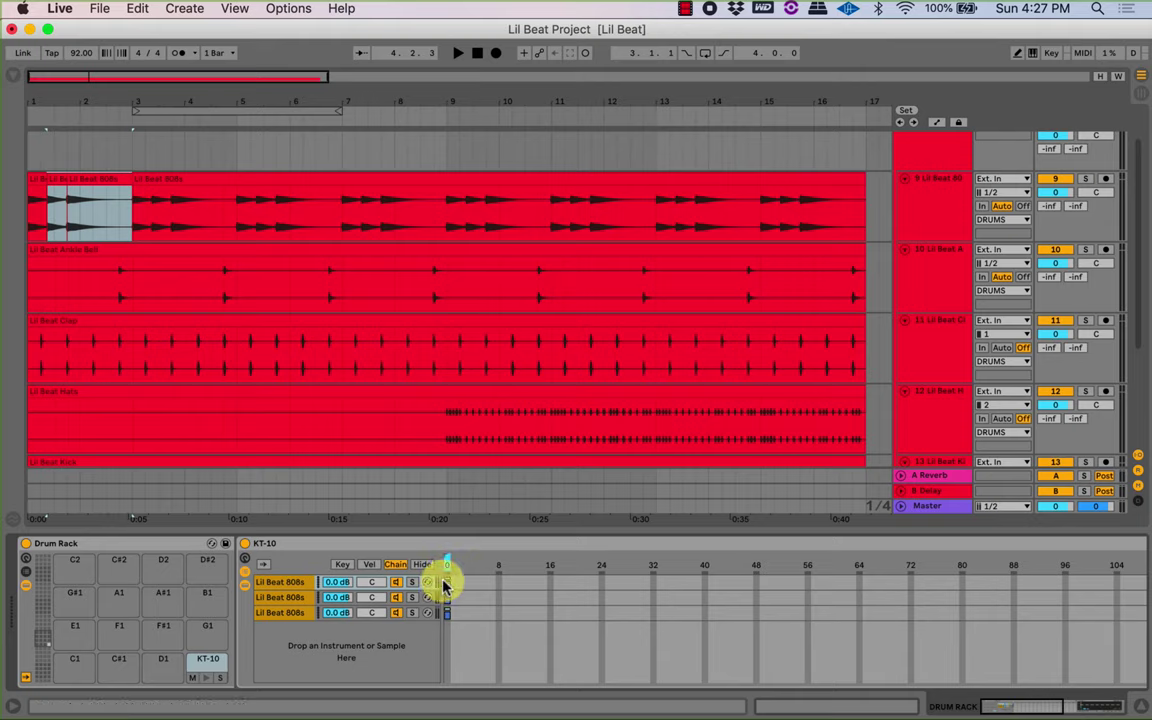
pyautogui.moveTo(446, 586); pyautogui.dragTo(448, 568)
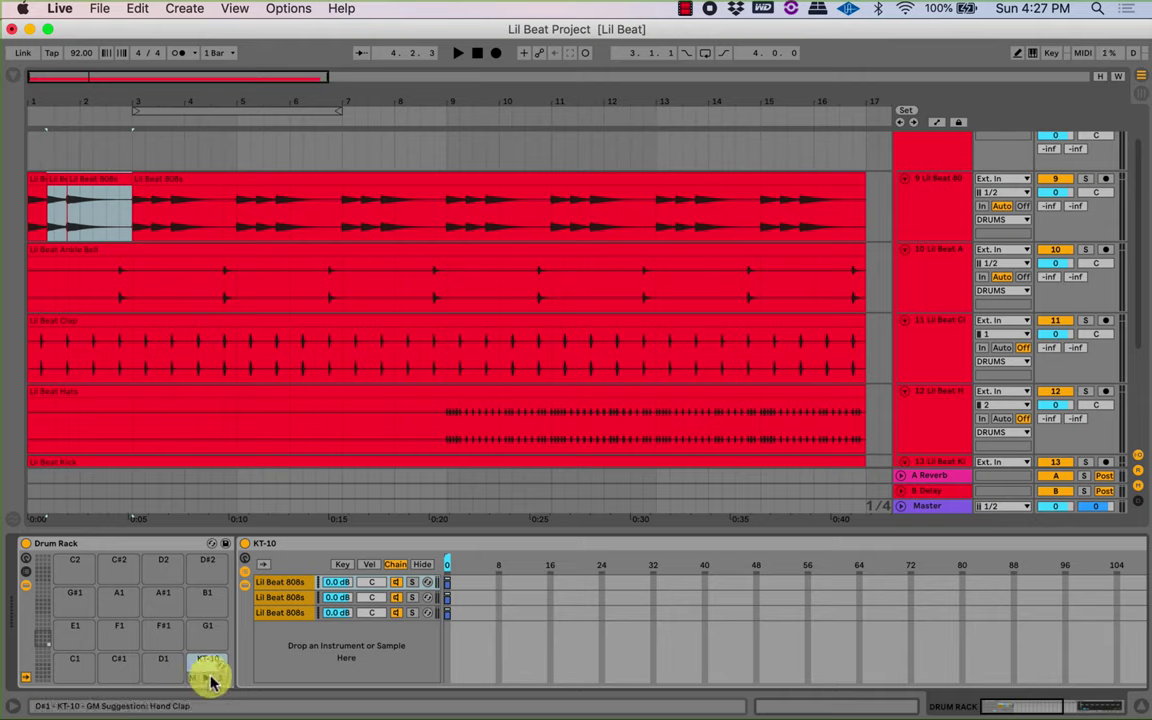
pyautogui.click(422, 564)
pyautogui.click(396, 565)
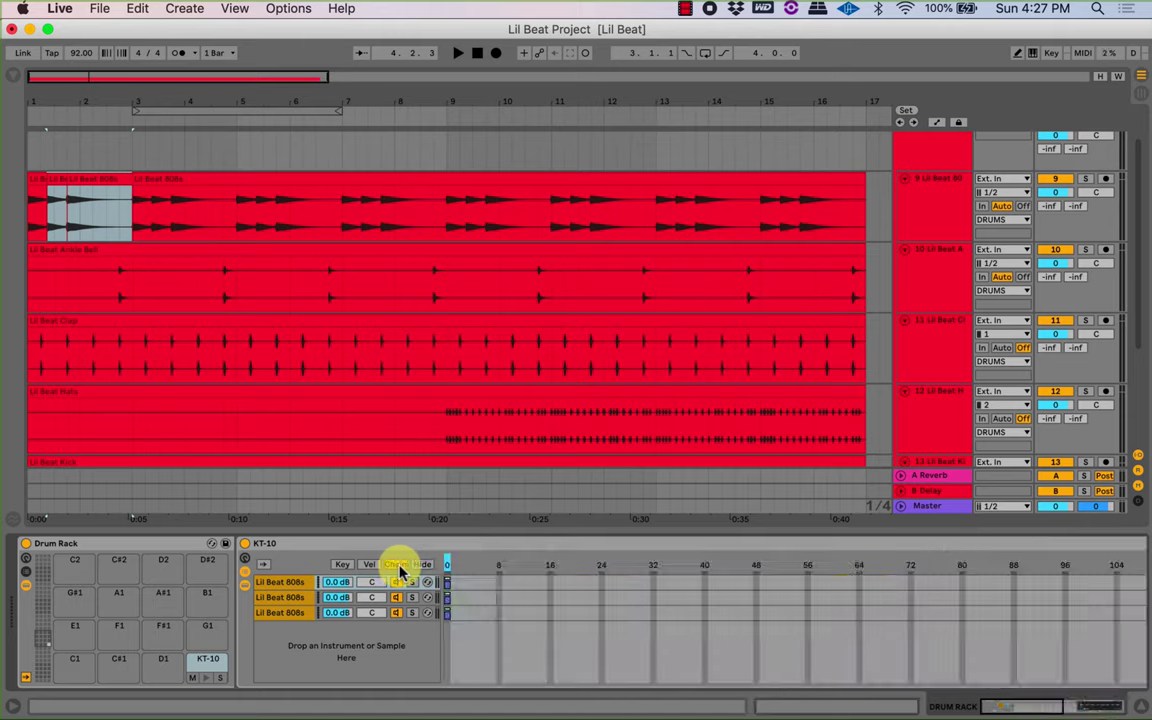
pyautogui.click(450, 582)
pyautogui.moveTo(451, 597)
pyautogui.mouseDown()
pyautogui.moveTo(463, 597)
pyautogui.moveTo(468, 618)
pyautogui.moveTo(442, 572)
pyautogui.moveTo(463, 617)
pyautogui.moveTo(454, 580)
pyautogui.mouseUp()
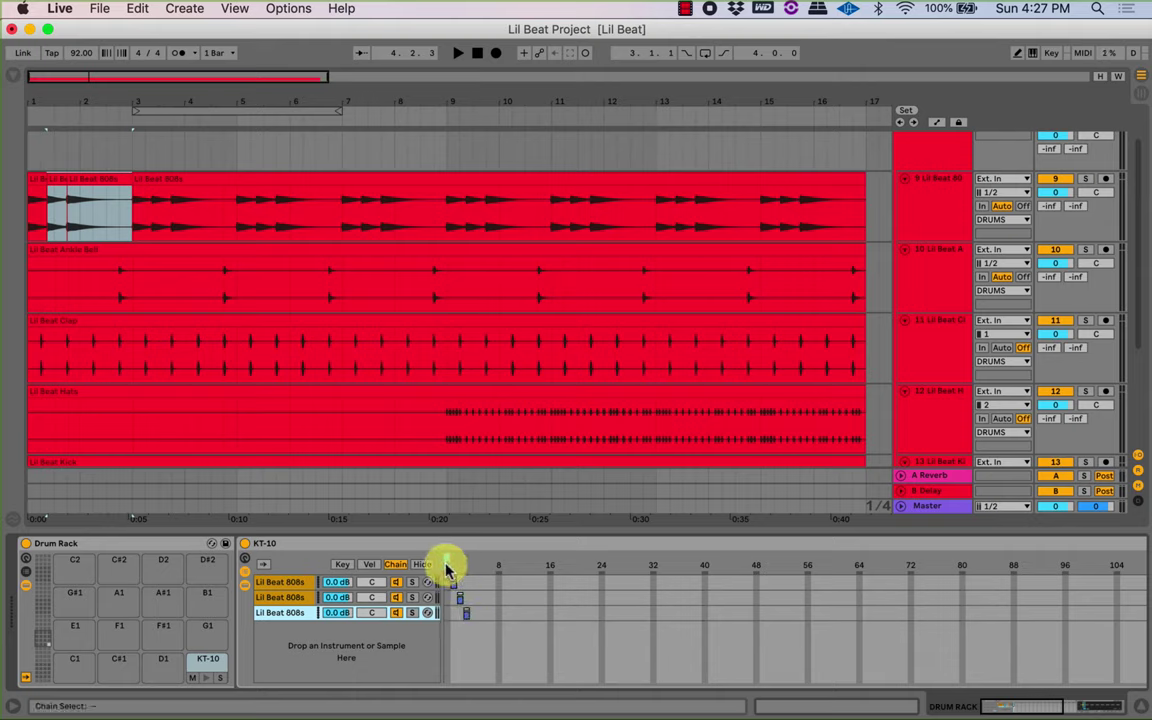
# Audition the KT-10 pad with the chain selector at 1, 2 and 3, leaving the selector at 1.
pyautogui.click(447, 562)
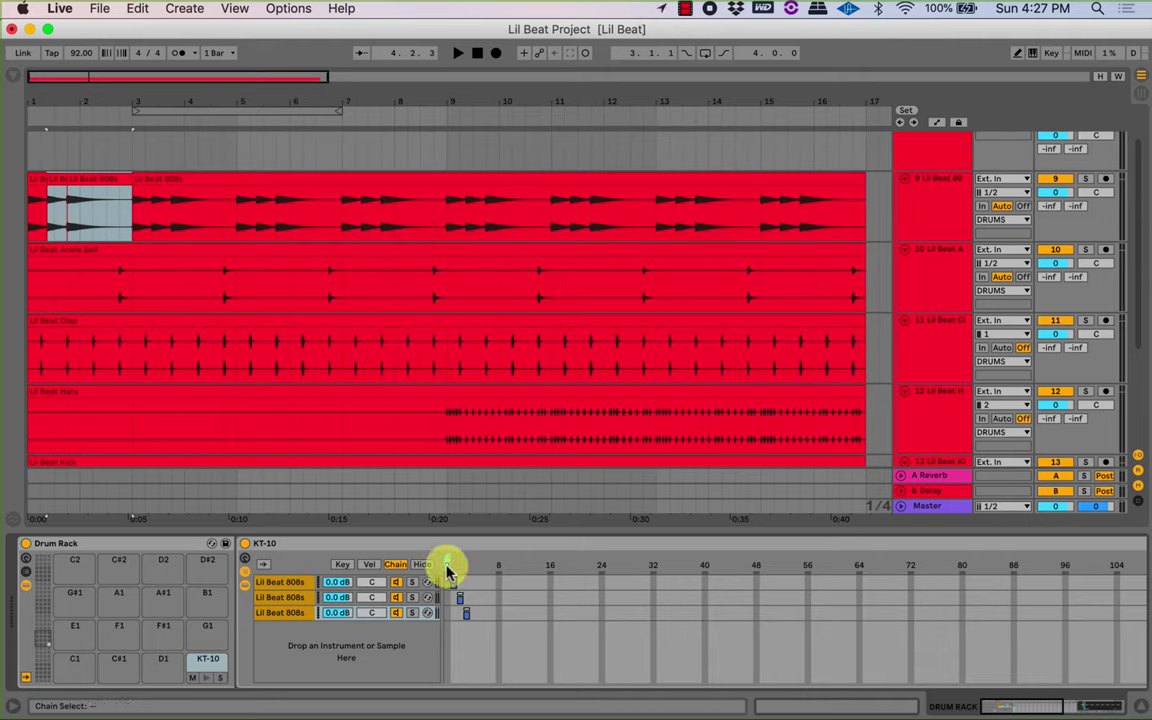
pyautogui.moveTo(448, 568); pyautogui.dragTo(466, 565)
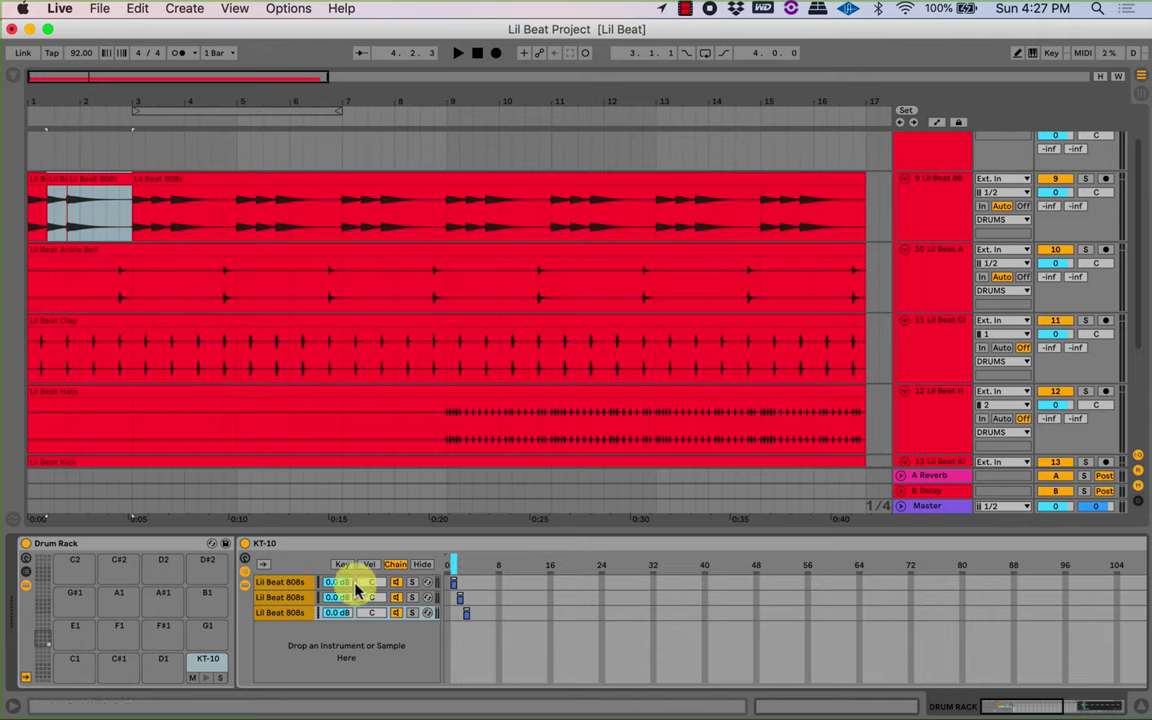
pyautogui.click(206, 679)
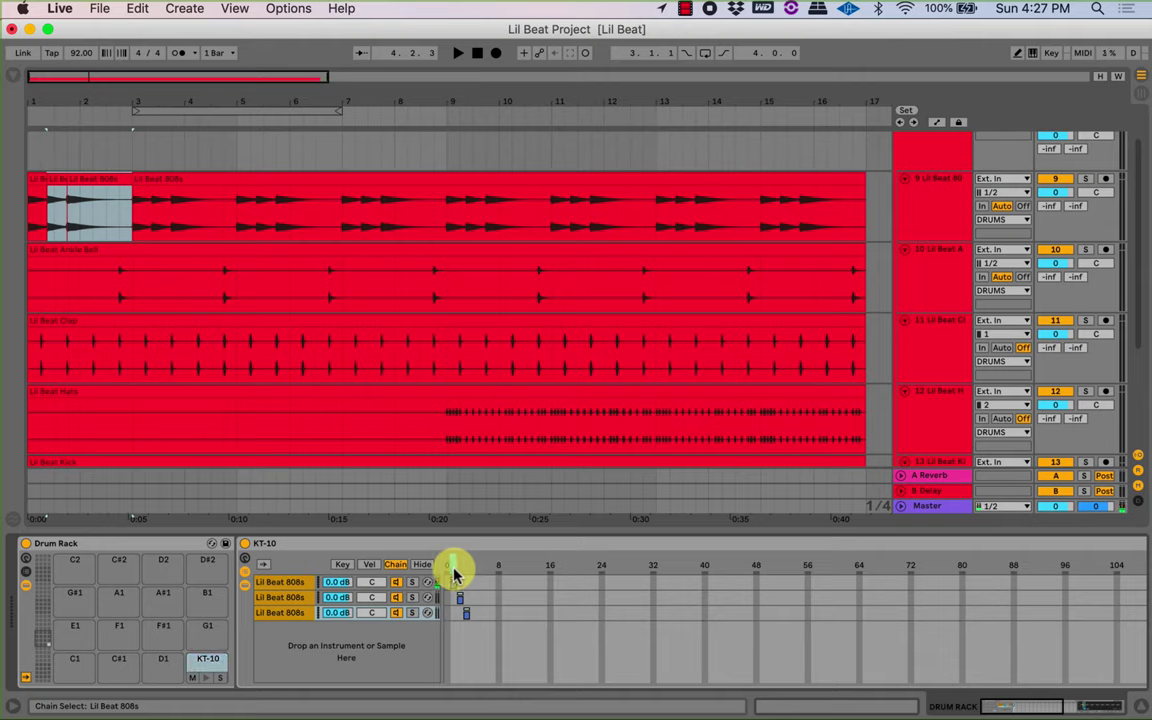
pyautogui.click(455, 575)
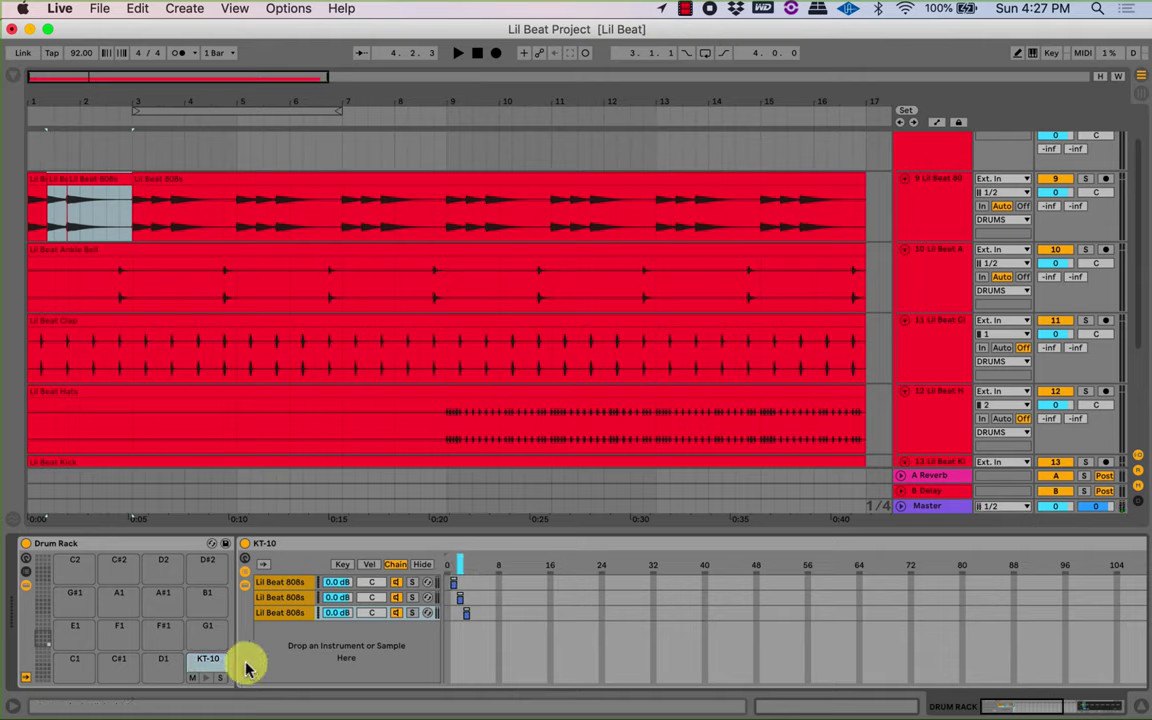
pyautogui.click(205, 668)
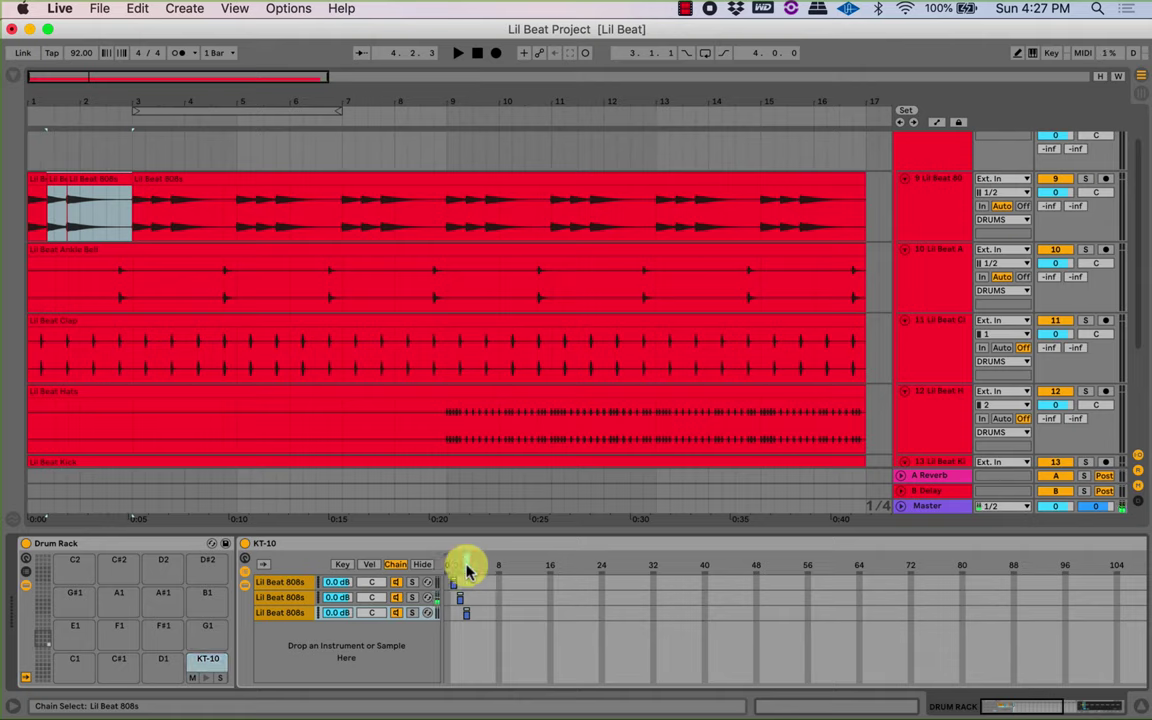
pyautogui.click(211, 669)
pyautogui.click(478, 583)
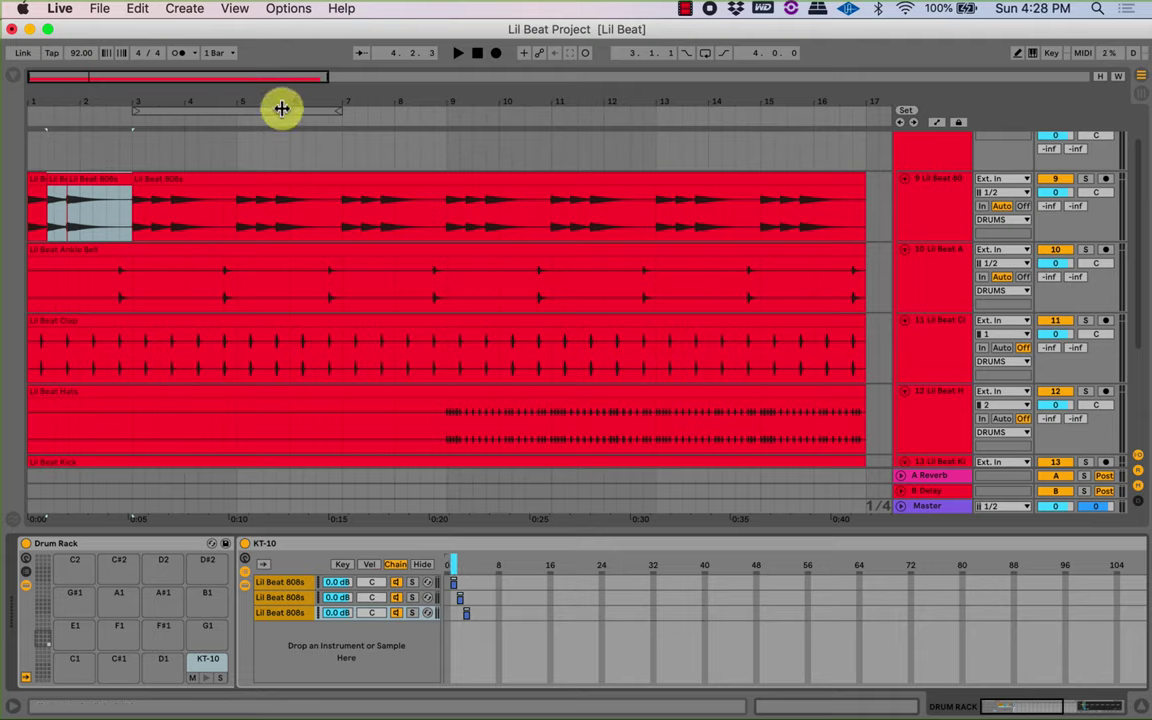
# Show the KT-10 chain selector's automation in a new lane and set the DRUM RACK track's main automation lane to None.
pyautogui.moveTo(289, 103); pyautogui.dragTo(289, 97)
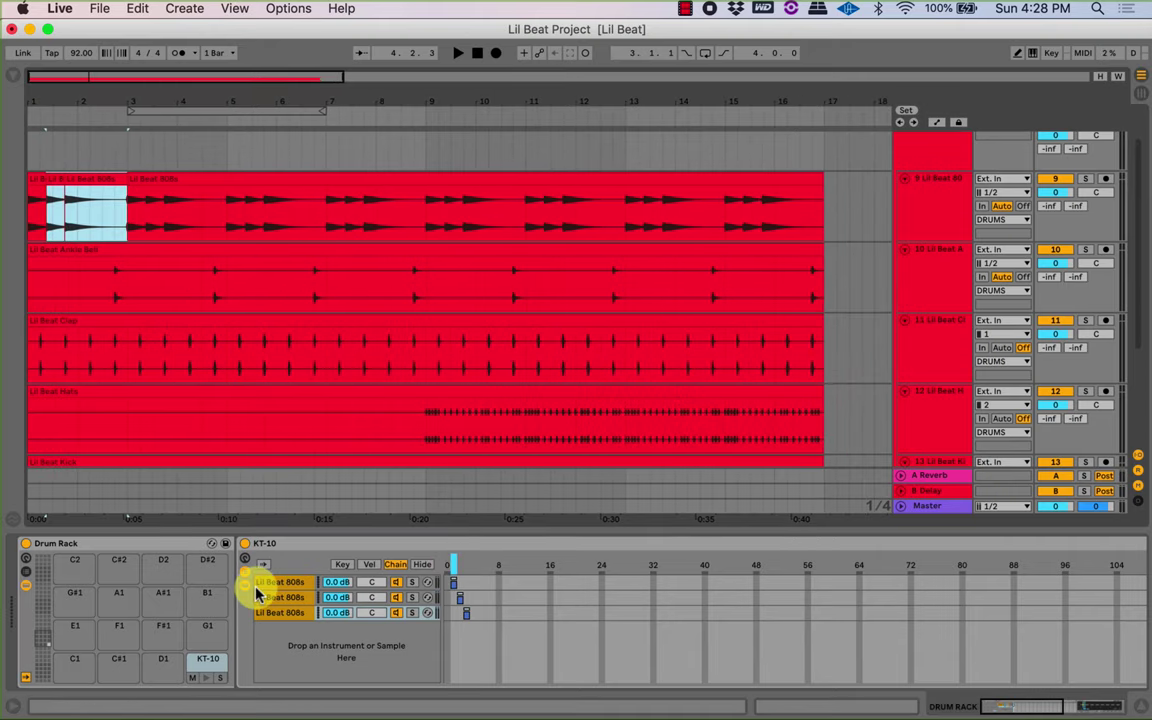
pyautogui.rightClick(450, 568)
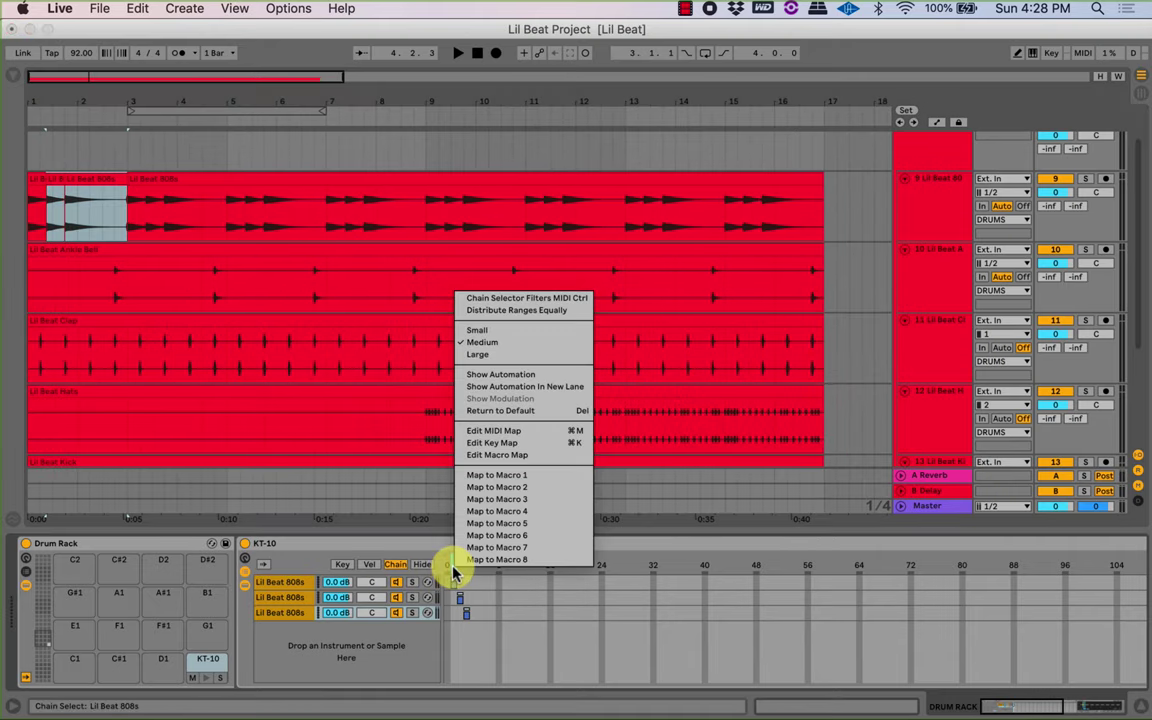
pyautogui.click(497, 387)
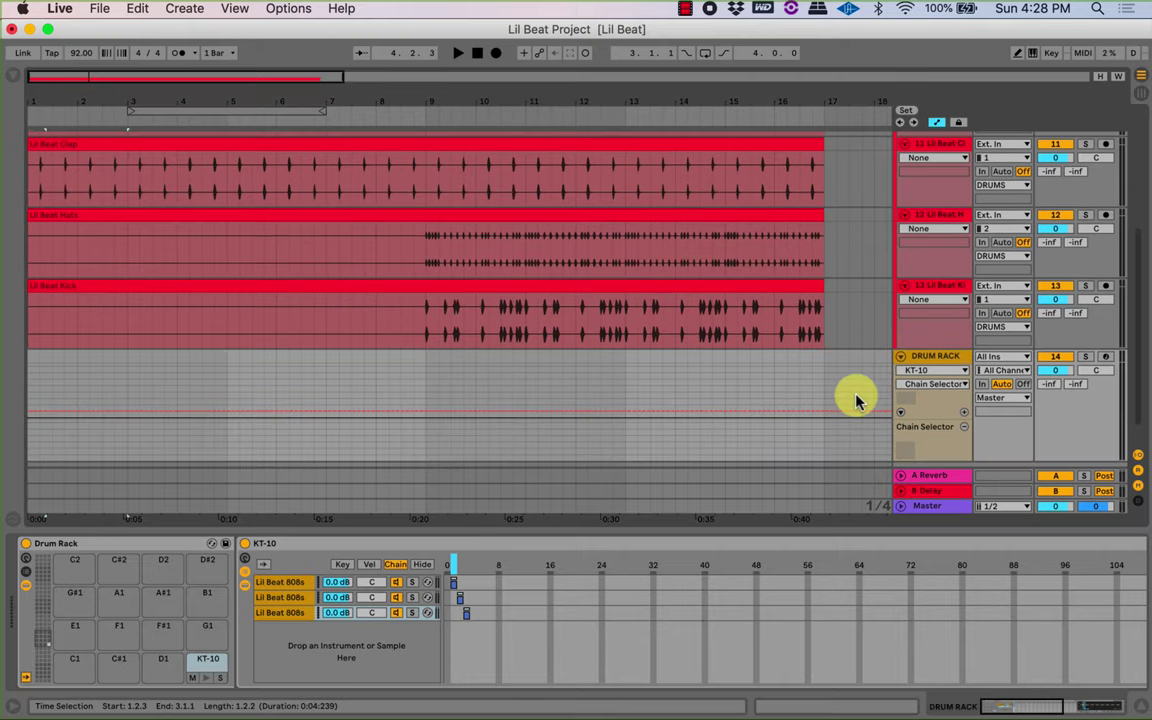
pyautogui.click(941, 373)
pyautogui.click(933, 388)
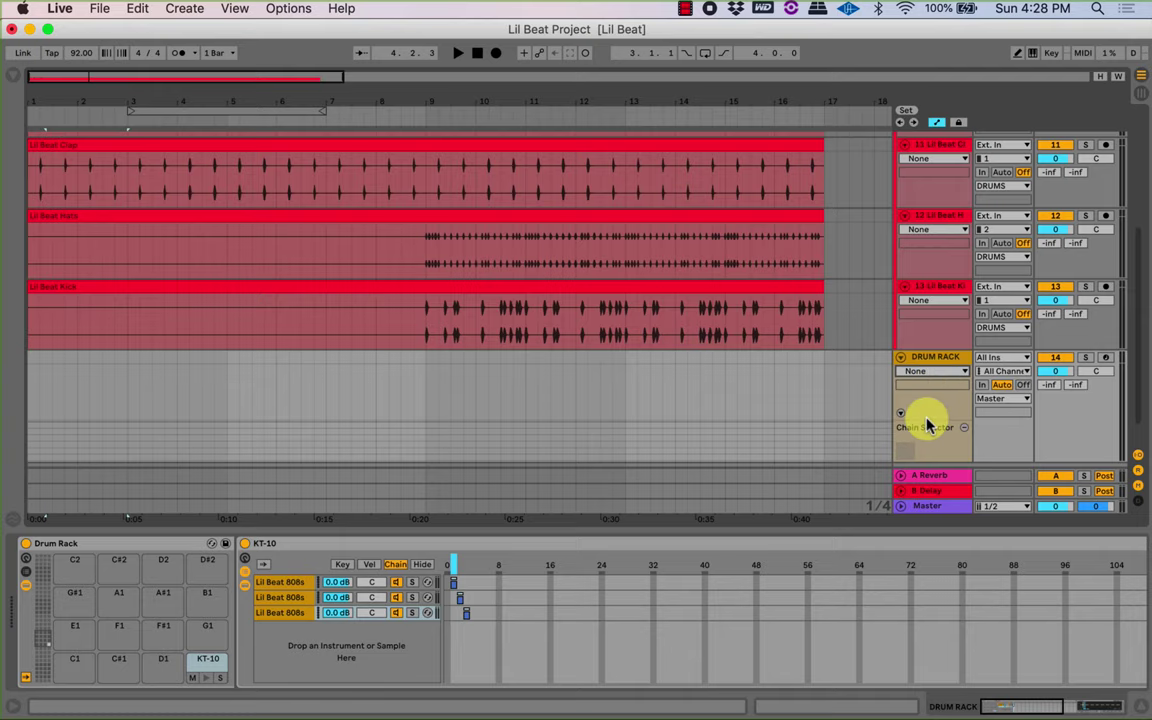
# Move the DRUM RACK track directly below the Lil Beat 808s track and enlarge its Chain Selector automation lane.
pyautogui.scroll(1, 792, 314)
pyautogui.moveTo(1000, 406); pyautogui.dragTo(942, 180)
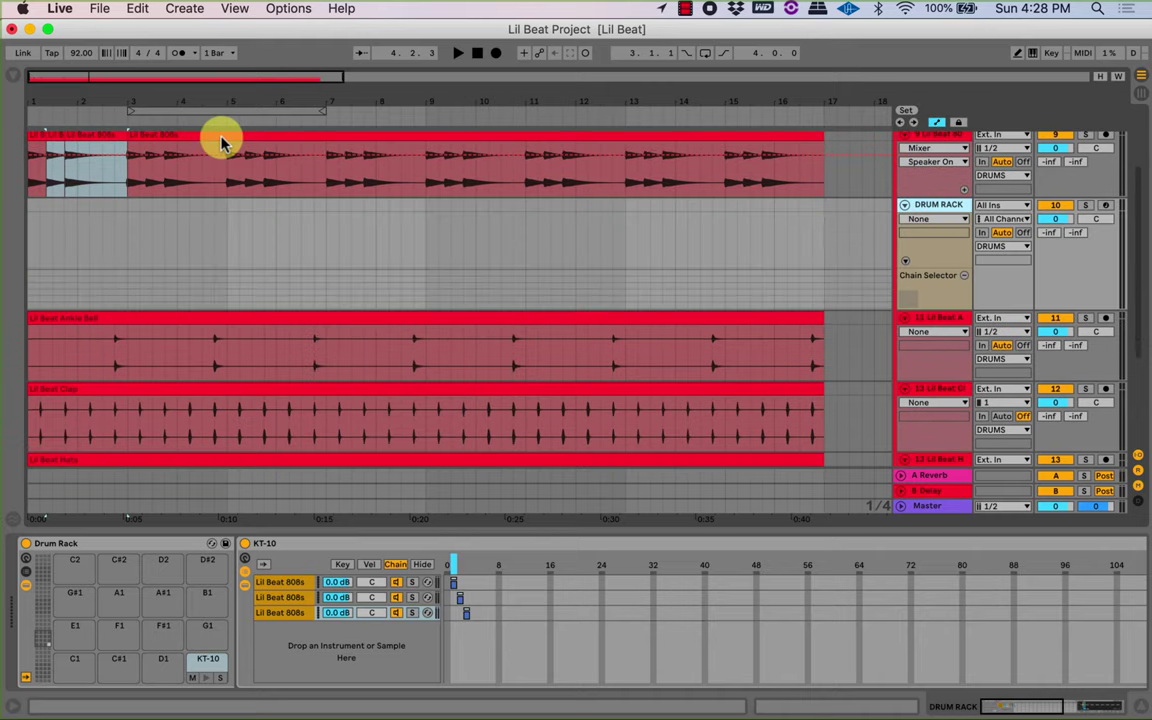
pyautogui.moveTo(41, 106); pyautogui.dragTo(41, 120)
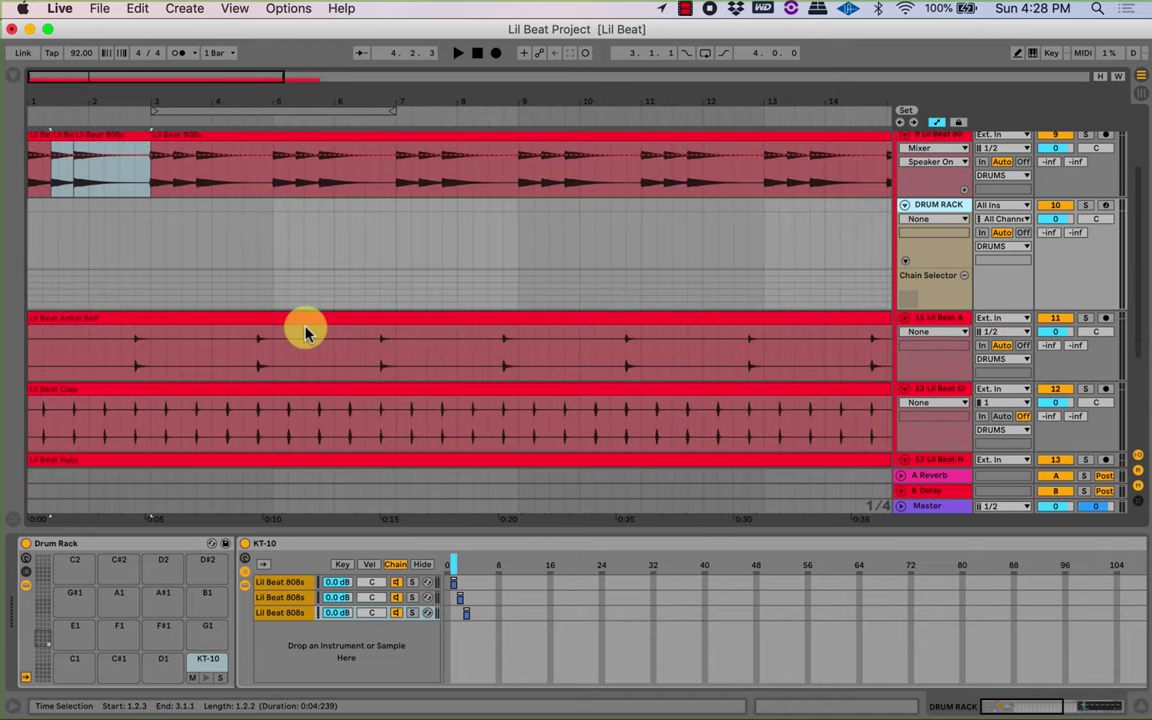
pyautogui.moveTo(931, 307); pyautogui.dragTo(933, 360)
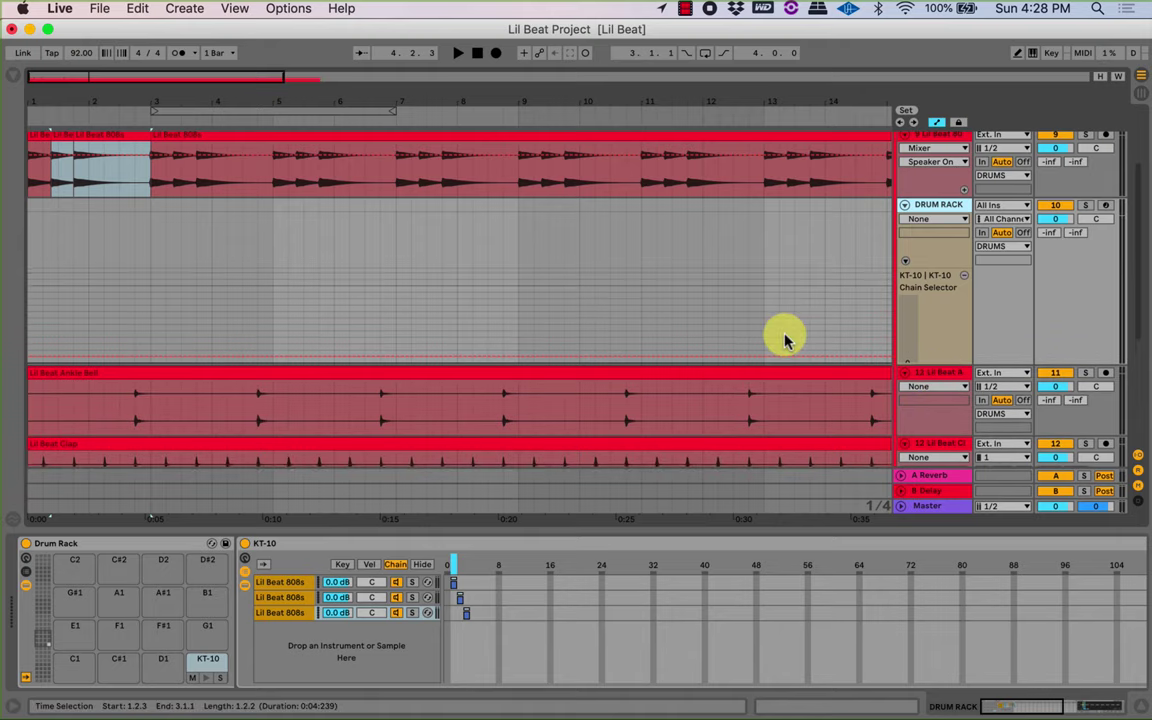
# Try a Chain Selector automation step from 1 to 2 at the start of the second 808 slice.
pyautogui.moveTo(30, 103); pyautogui.dragTo(62, 185)
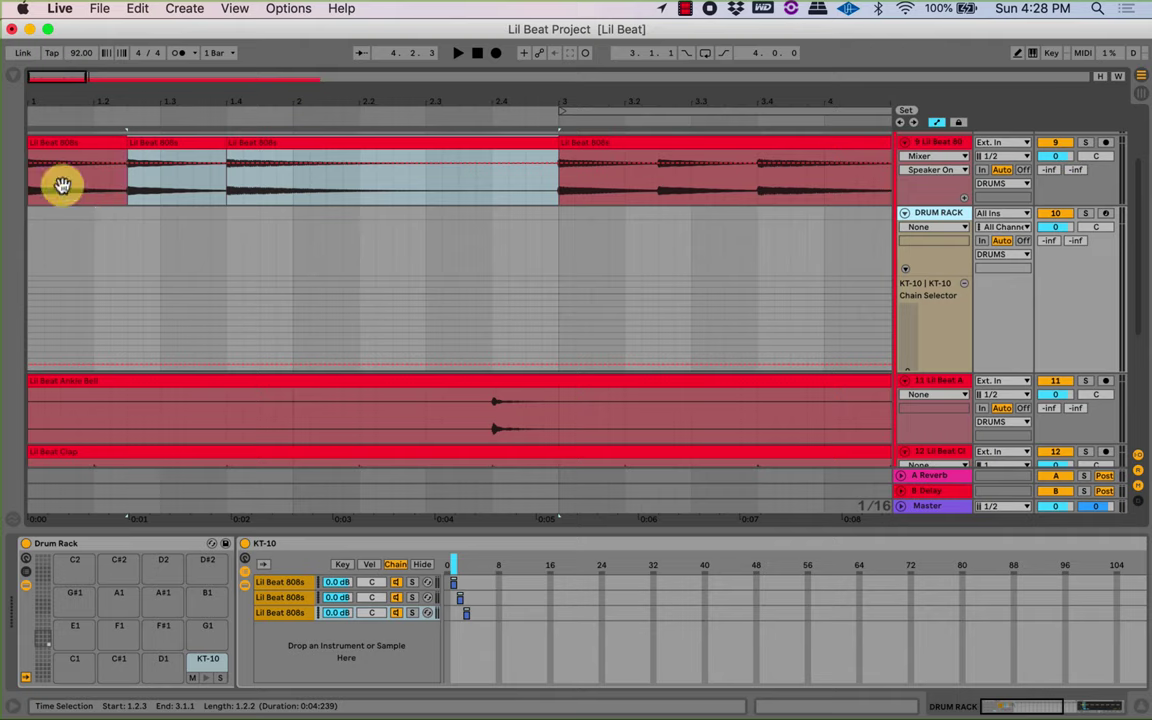
pyautogui.click(77, 309)
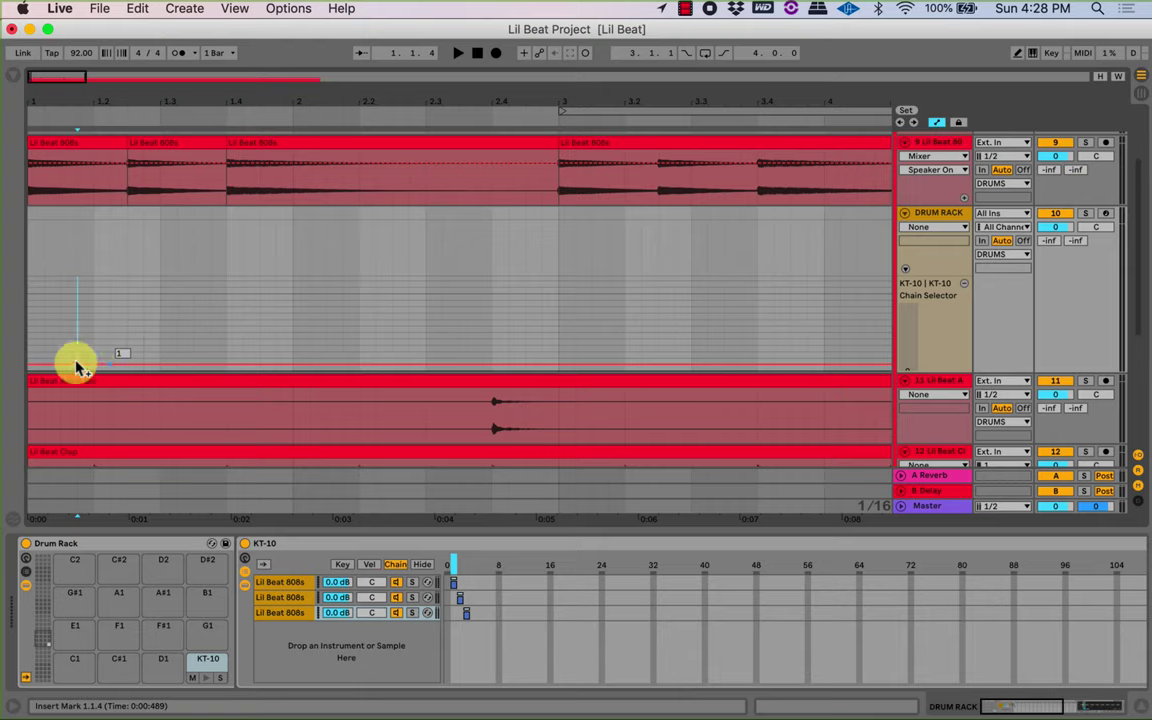
pyautogui.moveTo(123, 370); pyautogui.dragTo(73, 367)
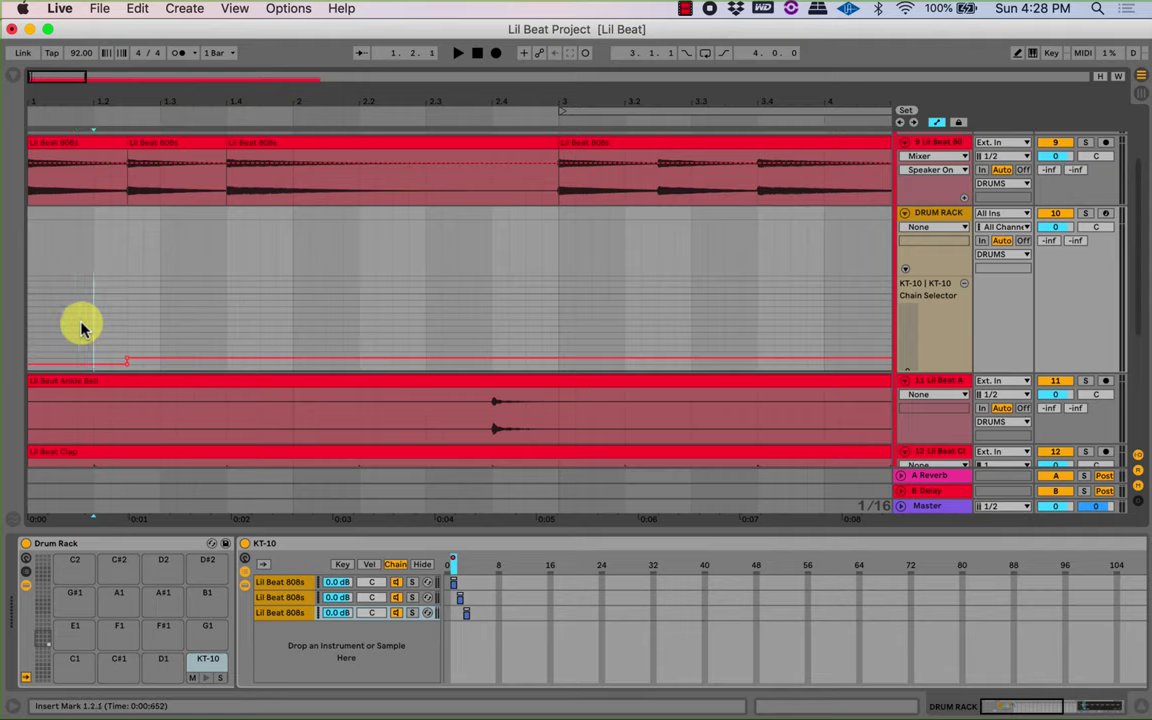
pyautogui.click(177, 332)
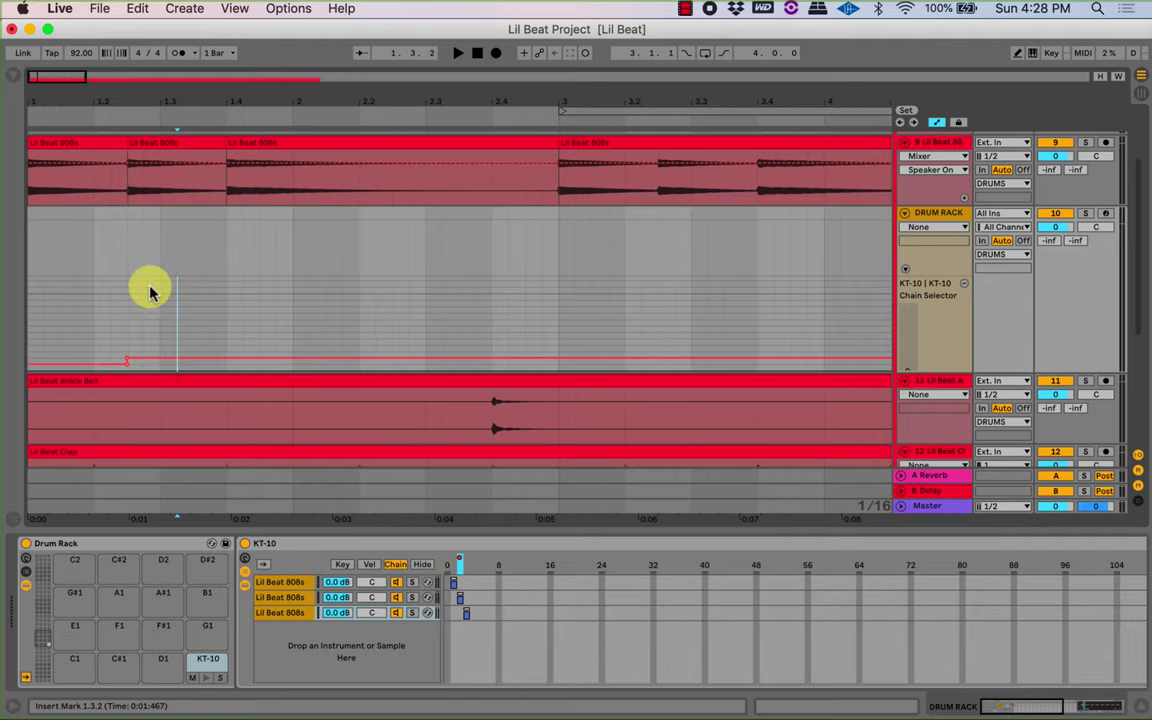
pyautogui.press('super+z')
pyautogui.press('super+z')
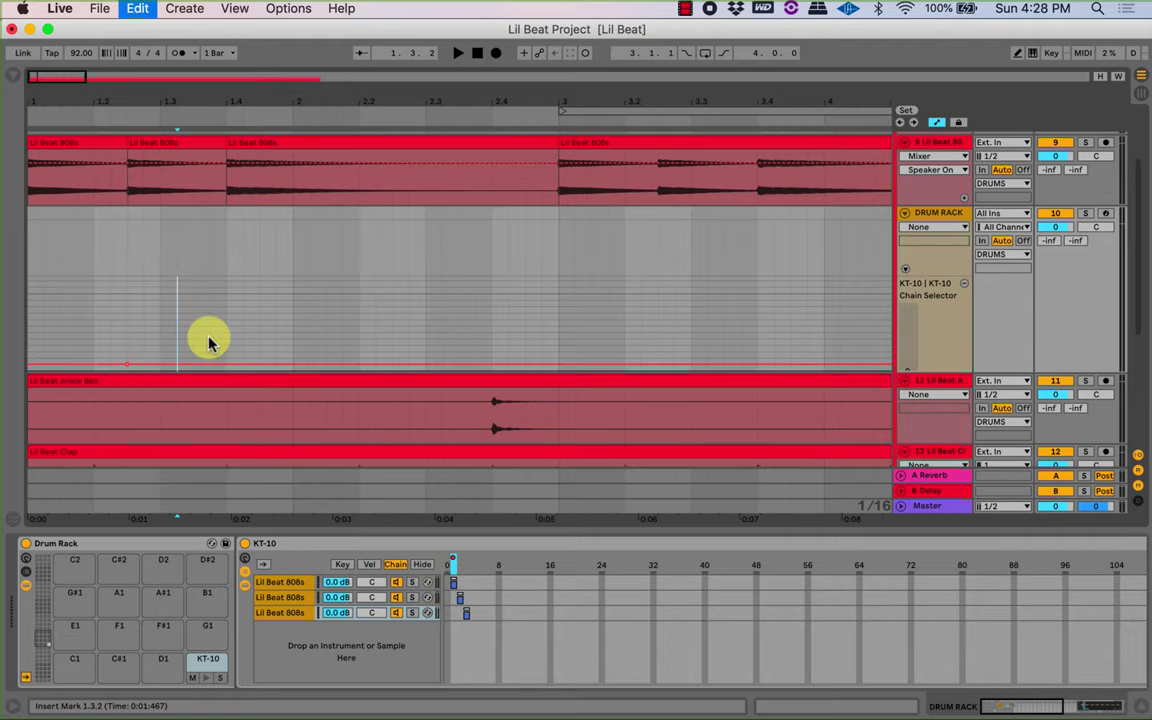
# Automate the Chain Selector to step to 2 at 1.2, to 3 just before the third 808 slice, and back to 1 before bar 3.
pyautogui.moveTo(69, 96); pyautogui.dragTo(125, 235)
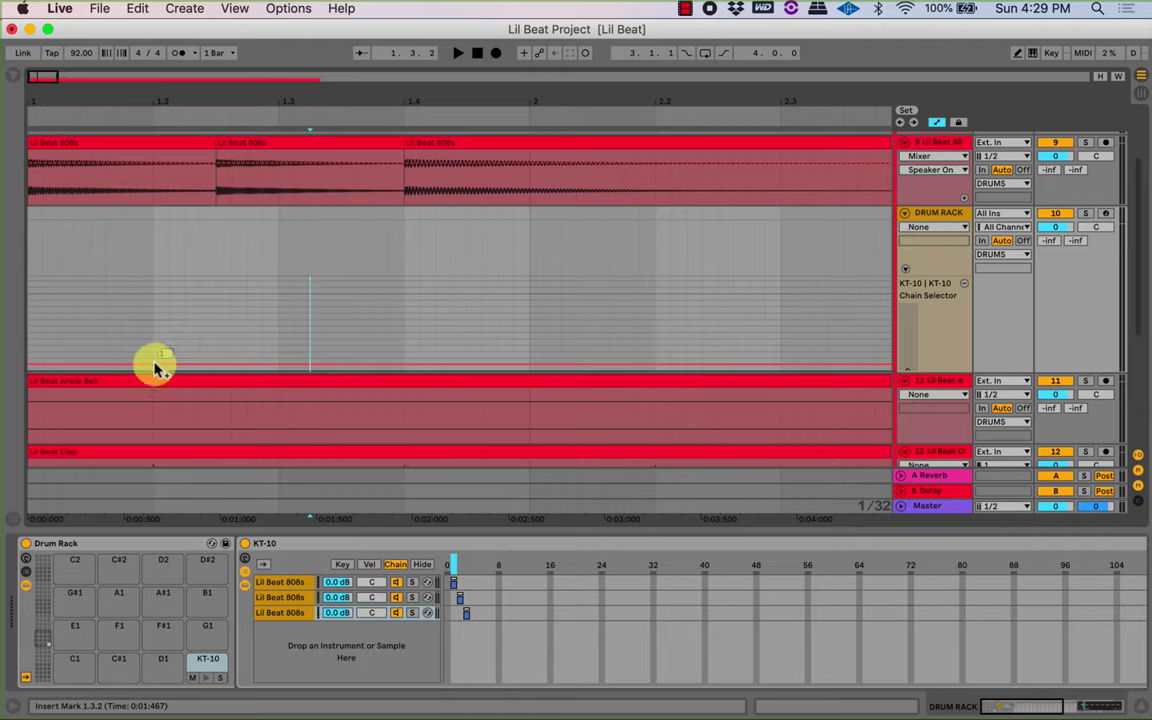
pyautogui.moveTo(168, 364); pyautogui.dragTo(153, 358)
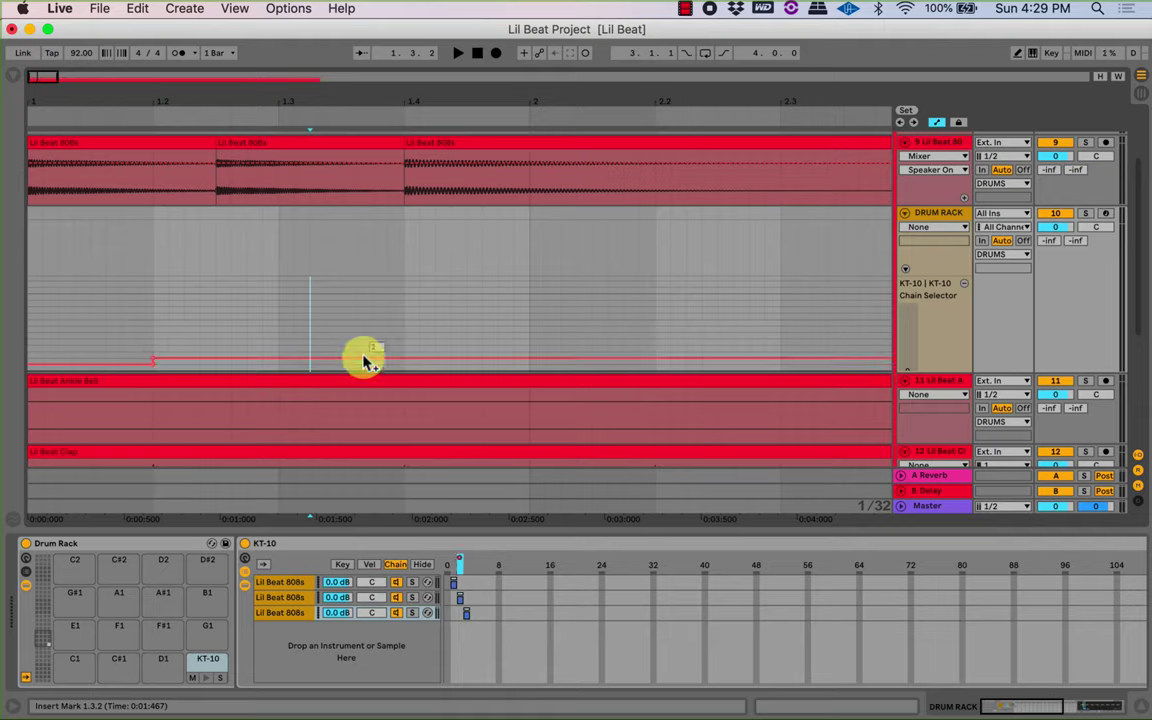
pyautogui.moveTo(378, 358)
pyautogui.mouseDown()
pyautogui.moveTo(393, 339)
pyautogui.moveTo(365, 347)
pyautogui.mouseUp()
pyautogui.moveTo(365, 95); pyautogui.dragTo(365, 66)
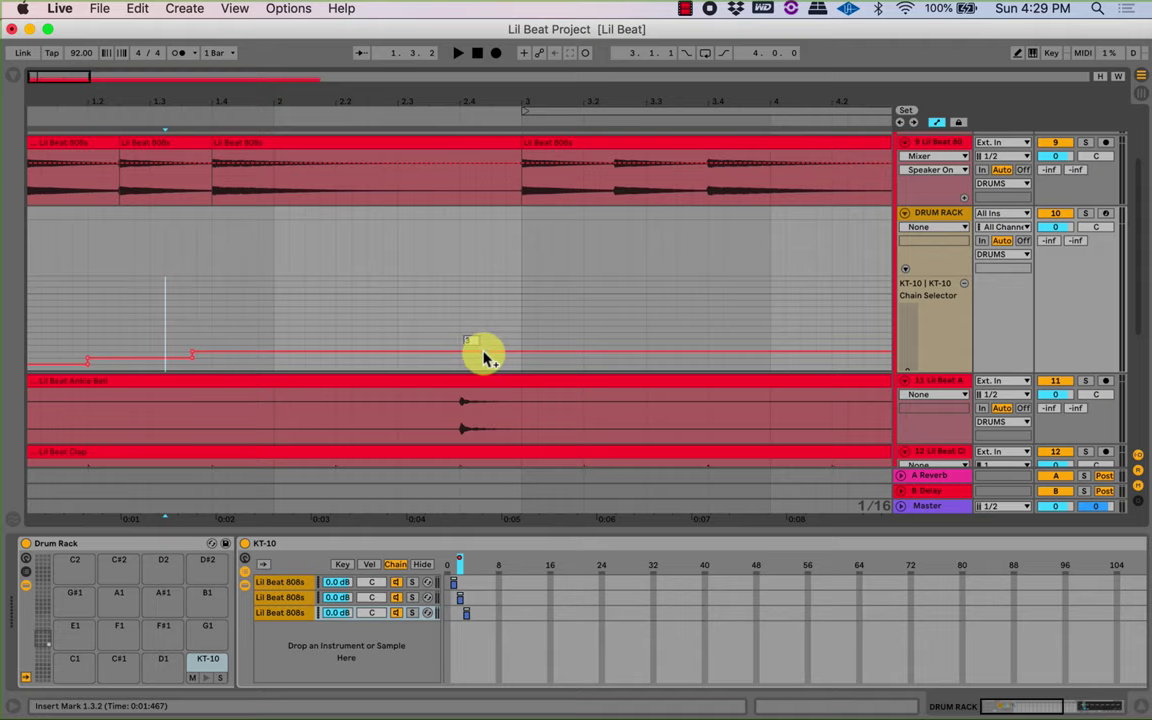
pyautogui.moveTo(491, 353); pyautogui.dragTo(491, 364)
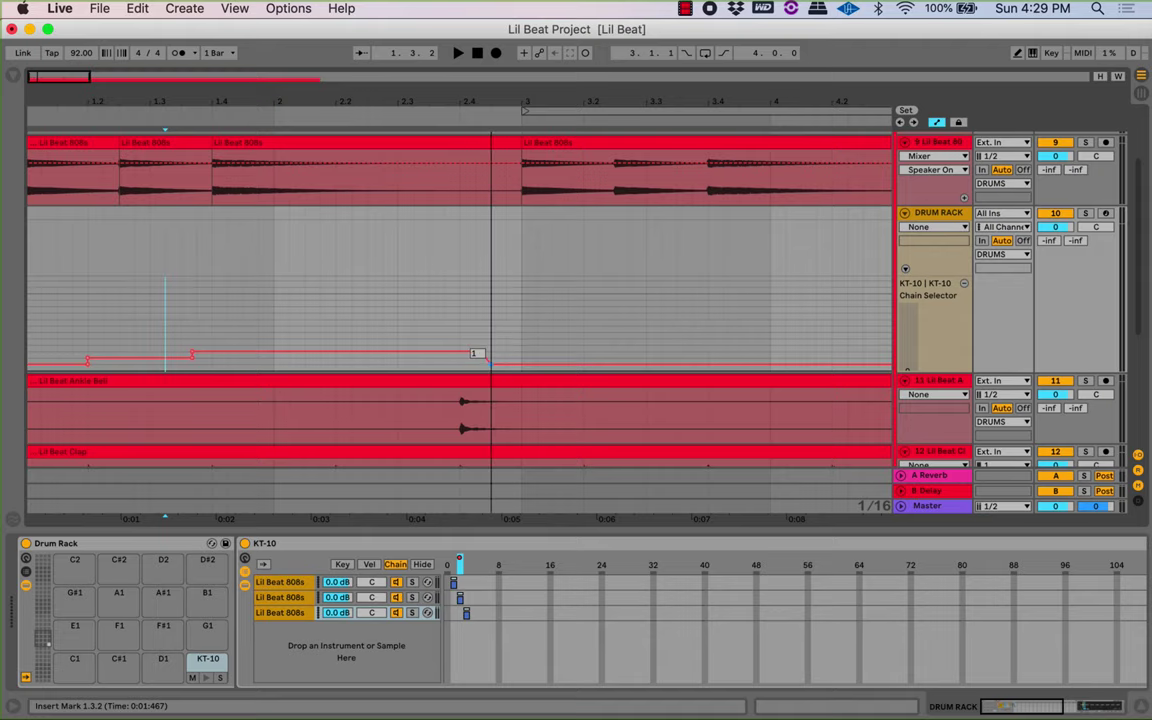
pyautogui.moveTo(342, 101); pyautogui.dragTo(334, 98)
pyautogui.click(207, 347)
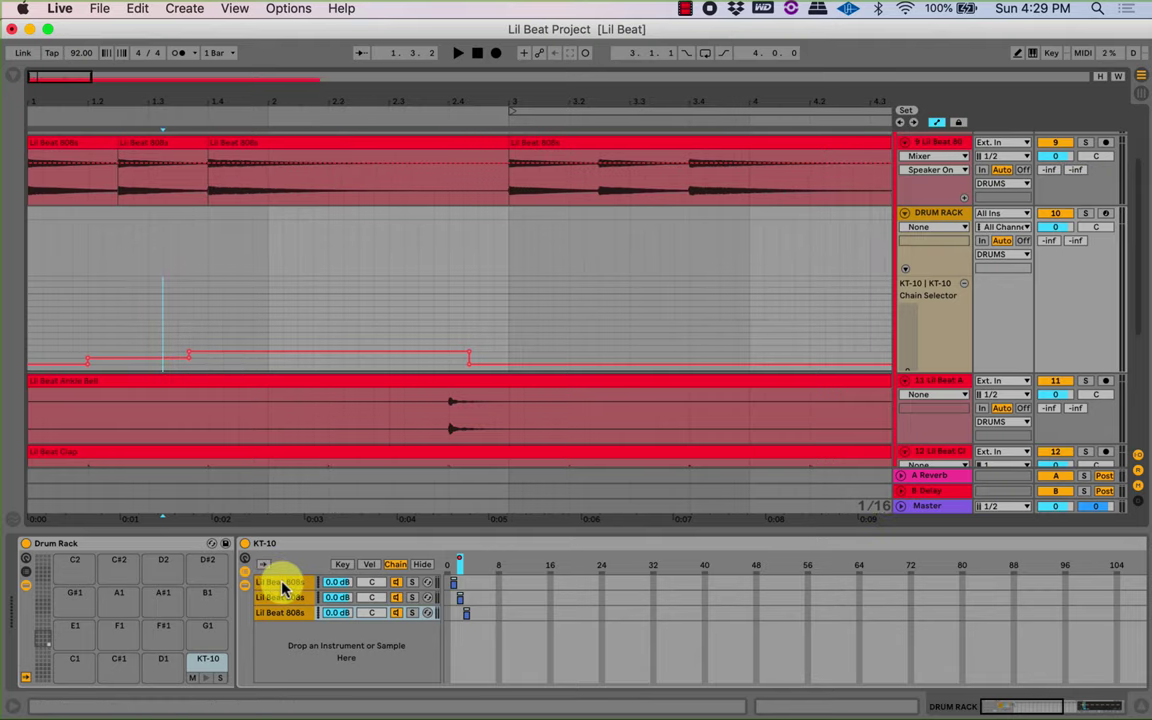
# Inspect the selected chain's 808 slice in its sampler and reopen the KT-10 chain select zones.
pyautogui.click(426, 566)
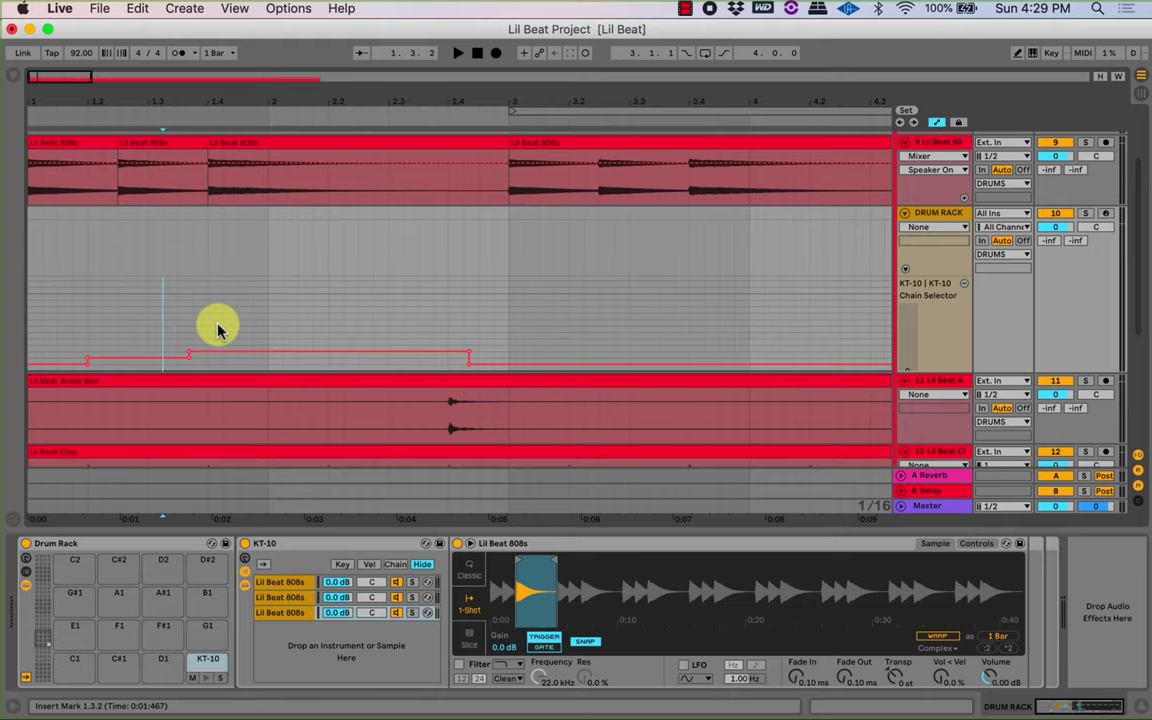
pyautogui.moveTo(187, 101); pyautogui.dragTo(187, 121)
pyautogui.click(44, 345)
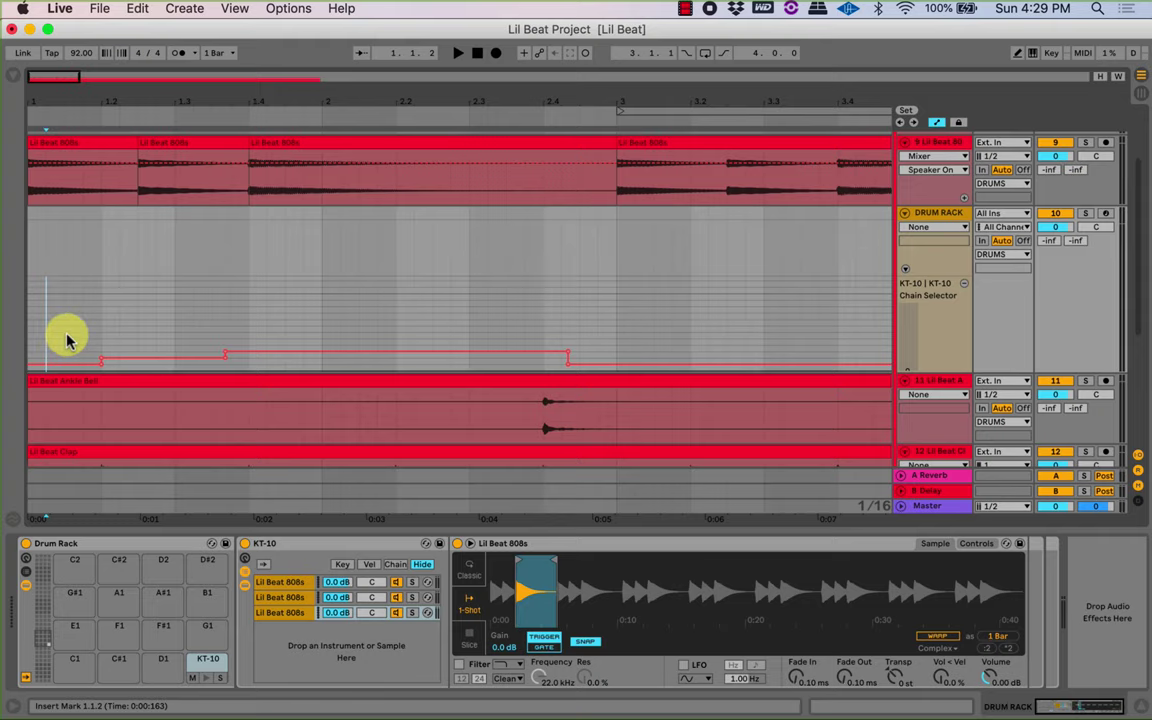
pyautogui.click(395, 564)
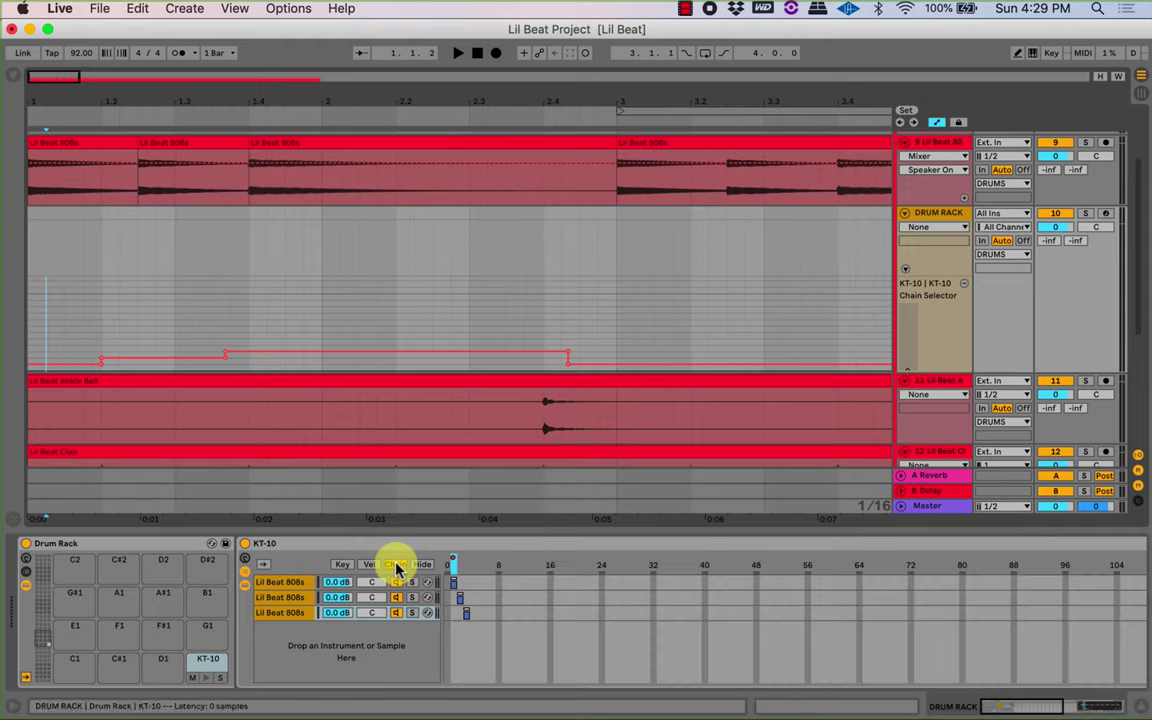
# Play the arrangement from 1.1.1 to check that the chain selector follows its automation, and stop playback.
pyautogui.click(57, 318)
pyautogui.scroll(-1, 57, 318)
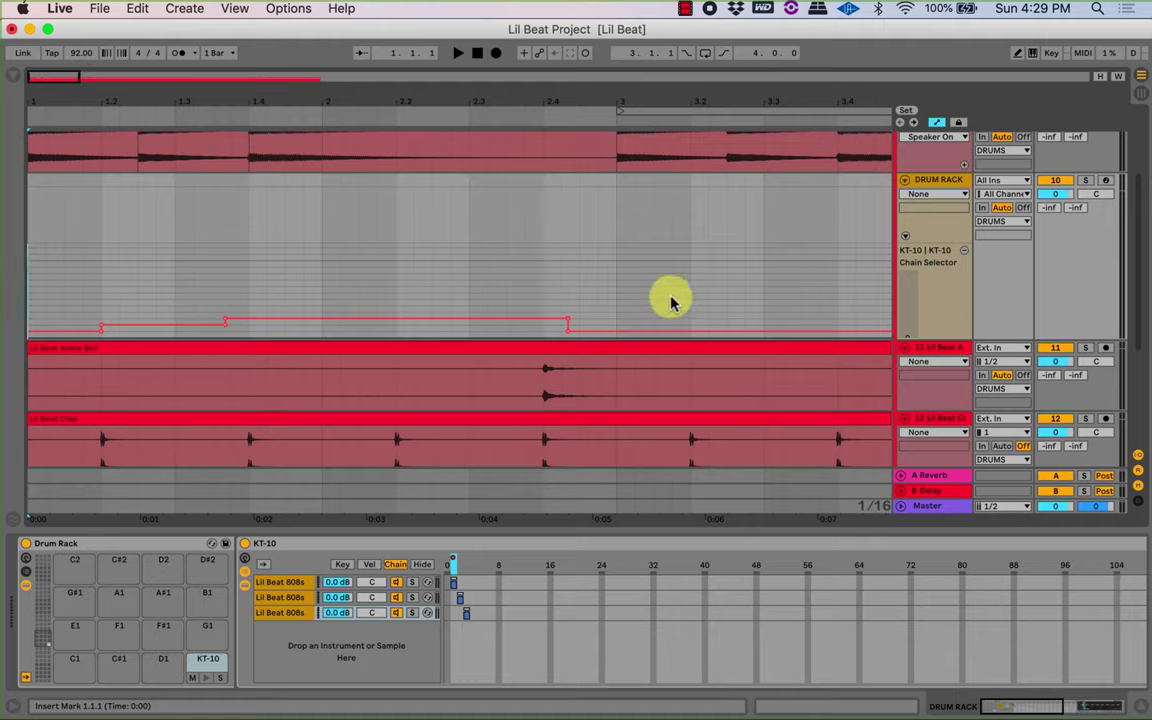
pyautogui.press('space')
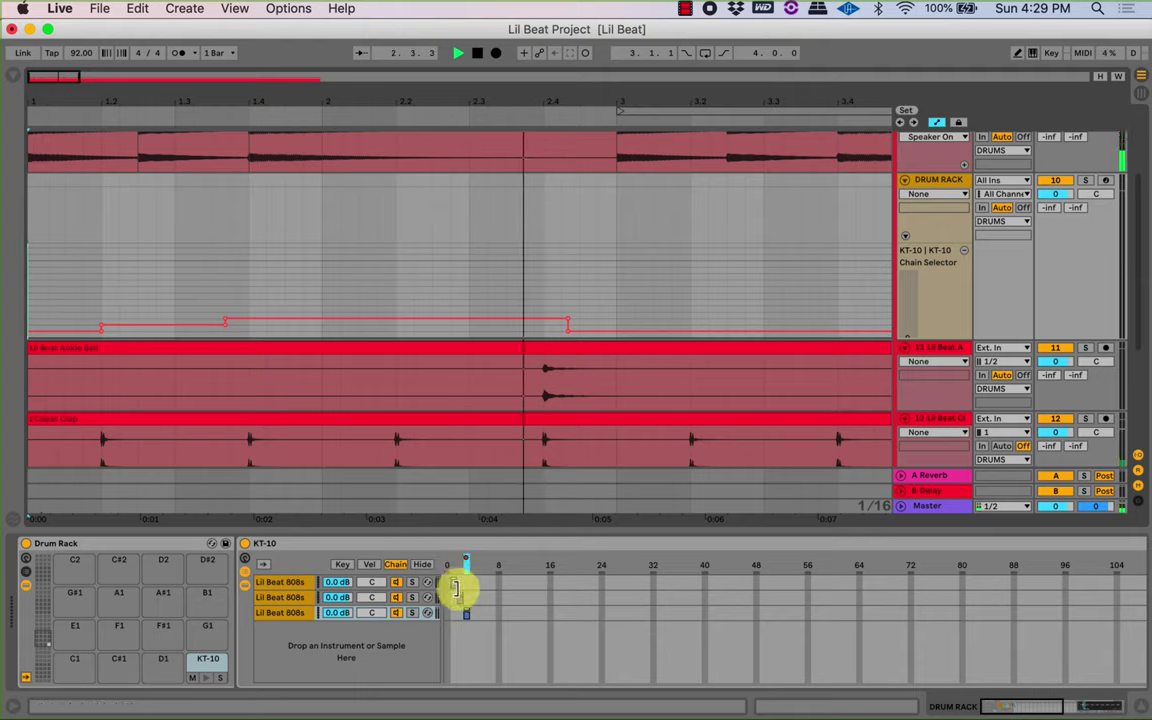
pyautogui.press('space')
# Duplicate the Chain Selector automation of bars 1 and 2 repeatedly so the pattern fills the arrangement up to bar 17.
pyautogui.moveTo(419, 101); pyautogui.dragTo(297, 98)
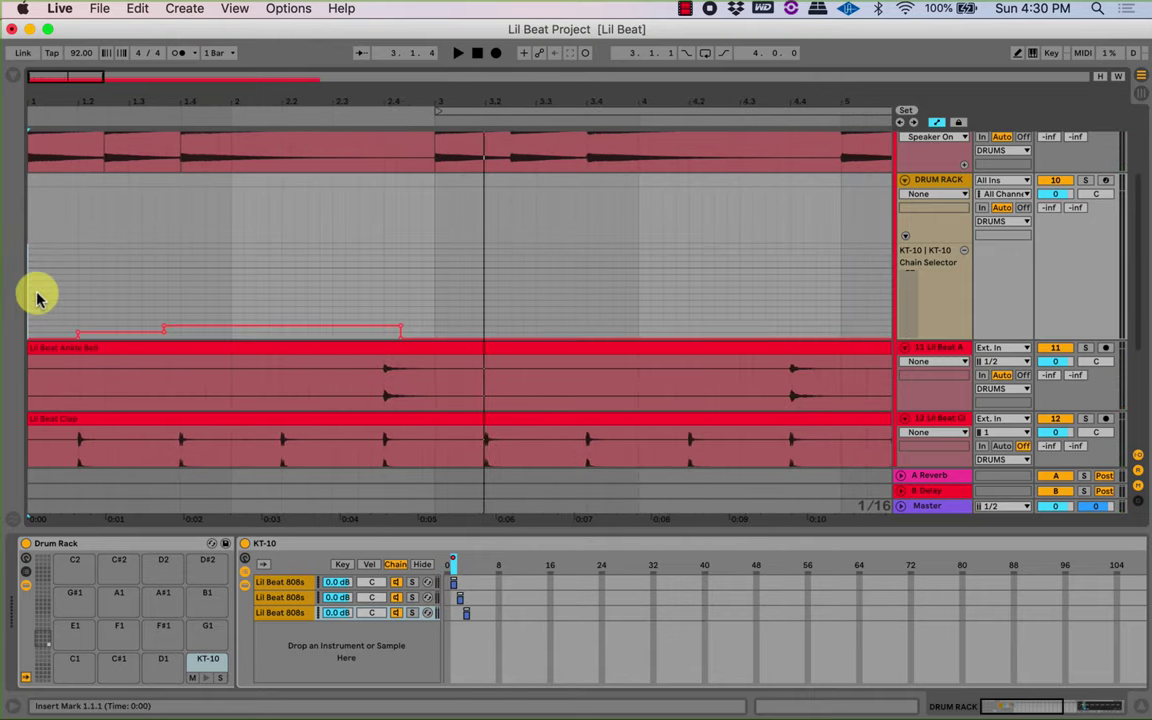
pyautogui.keyDown('shift'); pyautogui.click(425, 289); pyautogui.keyUp('shift')
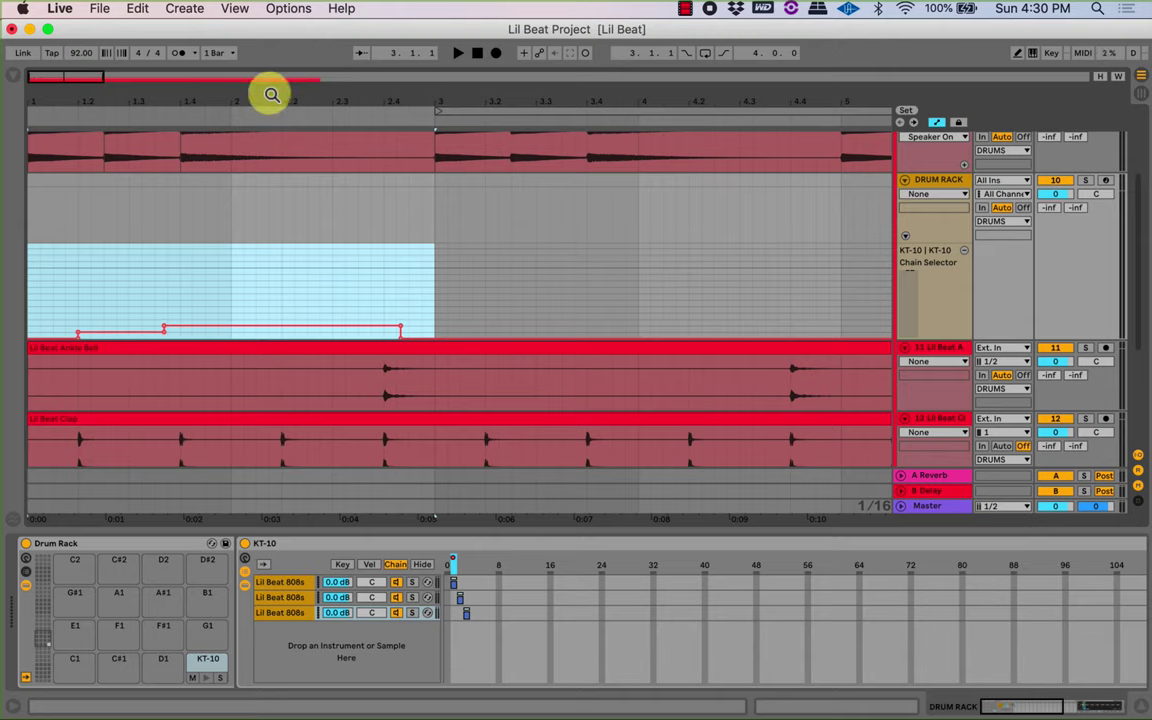
pyautogui.moveTo(267, 93); pyautogui.dragTo(118, 118)
pyautogui.press('super+d')
pyautogui.press('super+d')
pyautogui.press('super+d')
pyautogui.press('super+d')
pyautogui.press('super+d')
pyautogui.press('super+d')
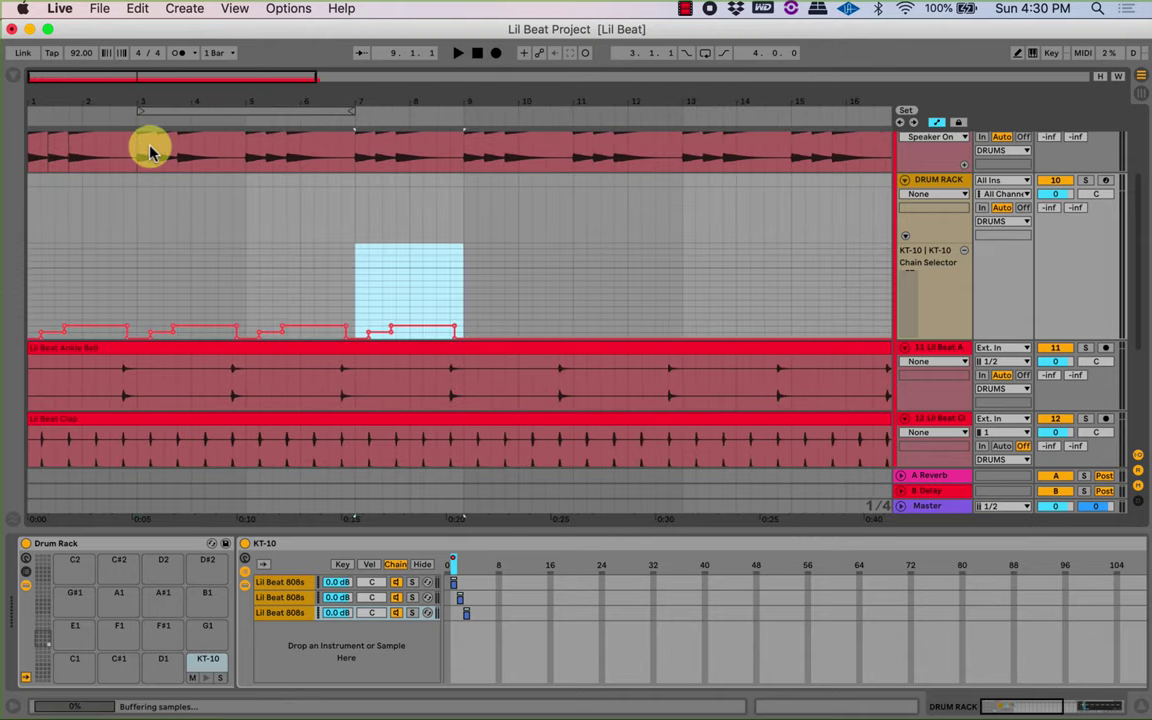
pyautogui.moveTo(333, 111); pyautogui.dragTo(260, 104)
pyautogui.press('super+d')
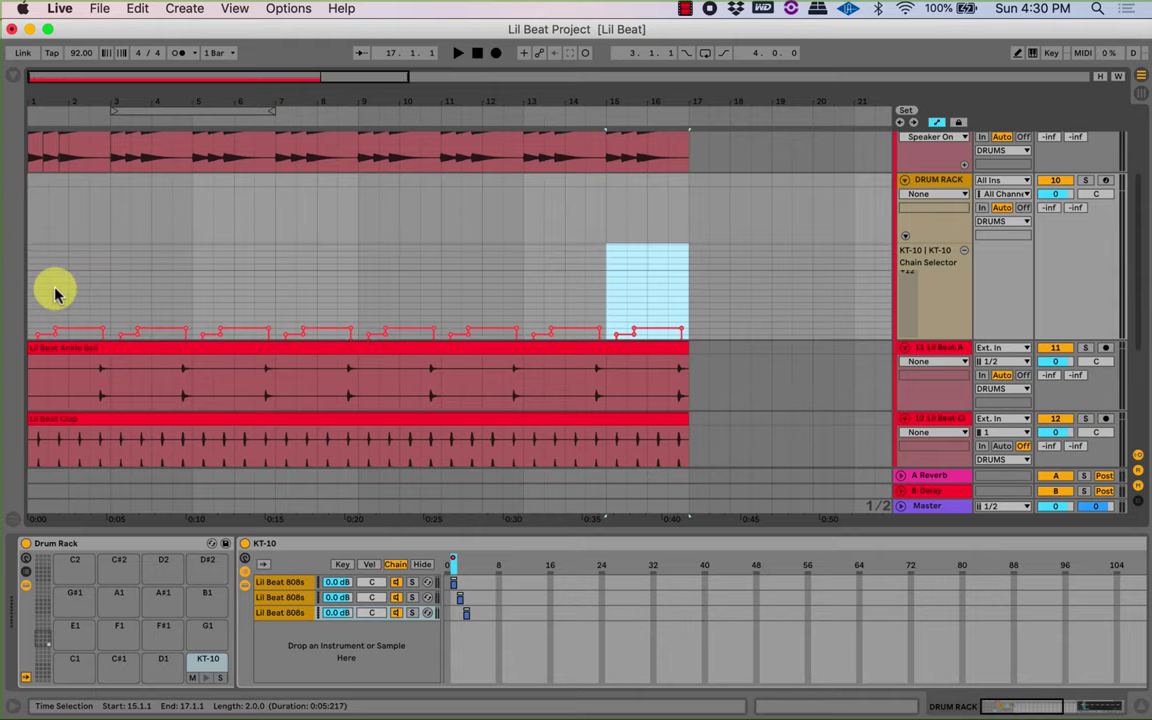
# Review the repeated Chain Selector automation across the song and hide its lane on the DRUM RACK track.
pyautogui.moveTo(44, 98); pyautogui.dragTo(45, 100)
pyautogui.scroll(4, 118, 266)
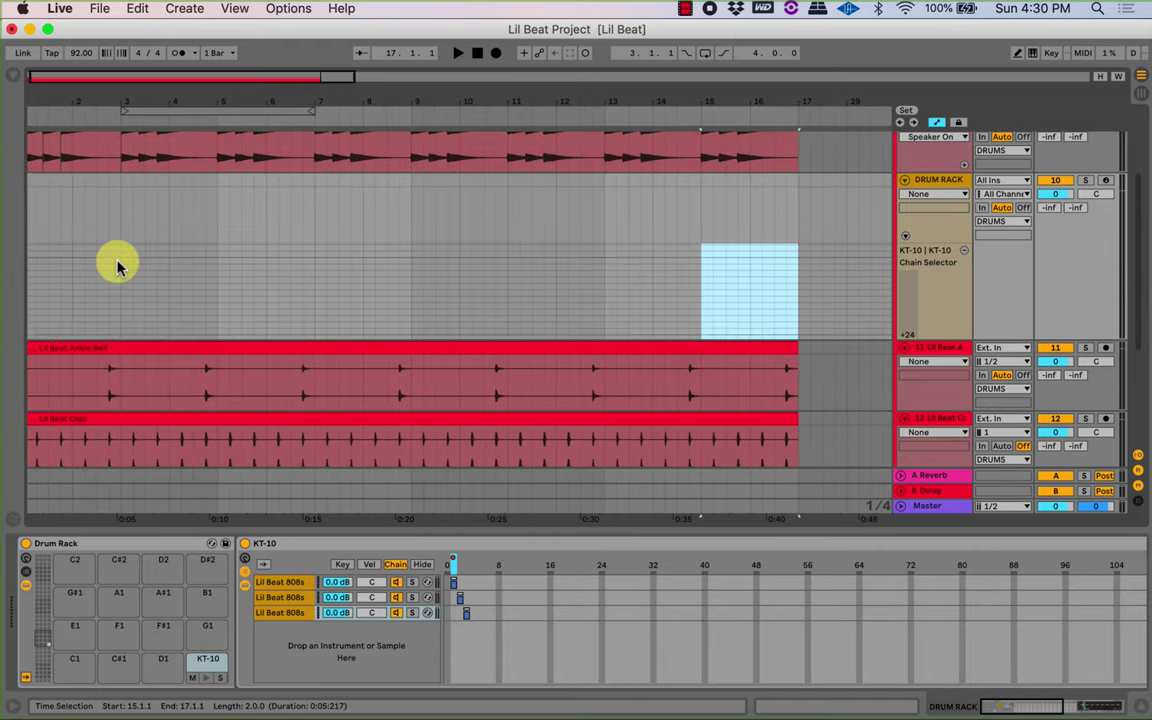
pyautogui.scroll(2, 84, 303)
pyautogui.scroll(-1, 98, 303)
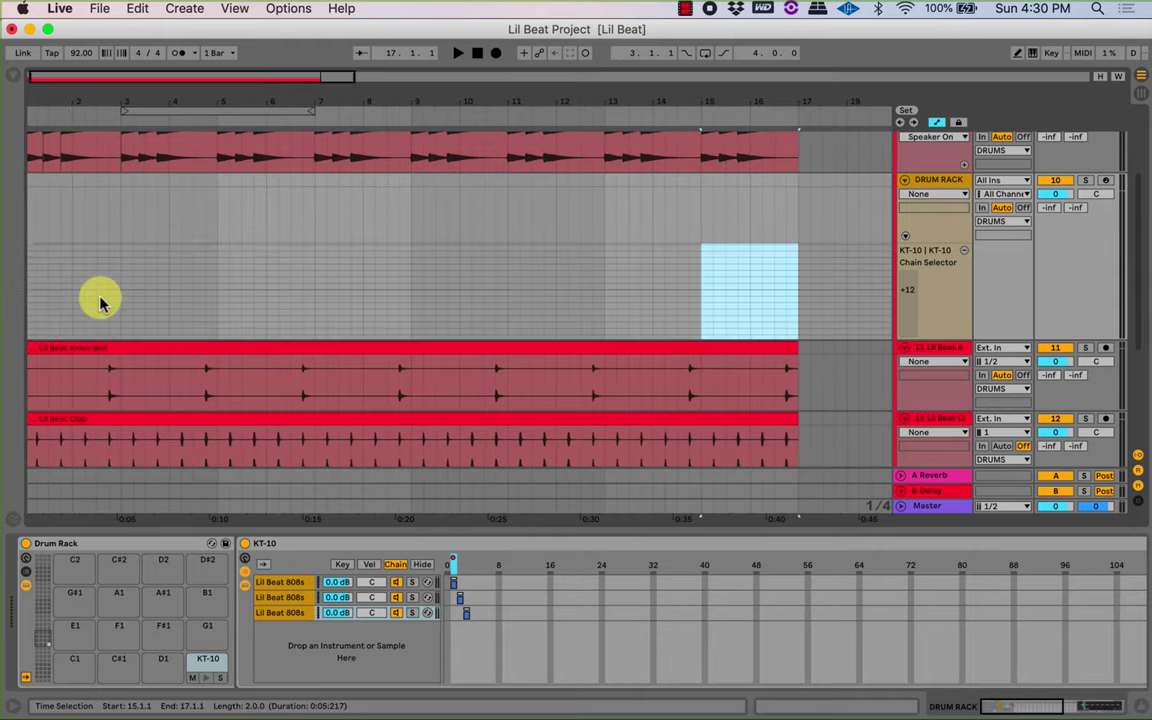
pyautogui.scroll(-4, 150, 314)
pyautogui.scroll(-1, 616, 333)
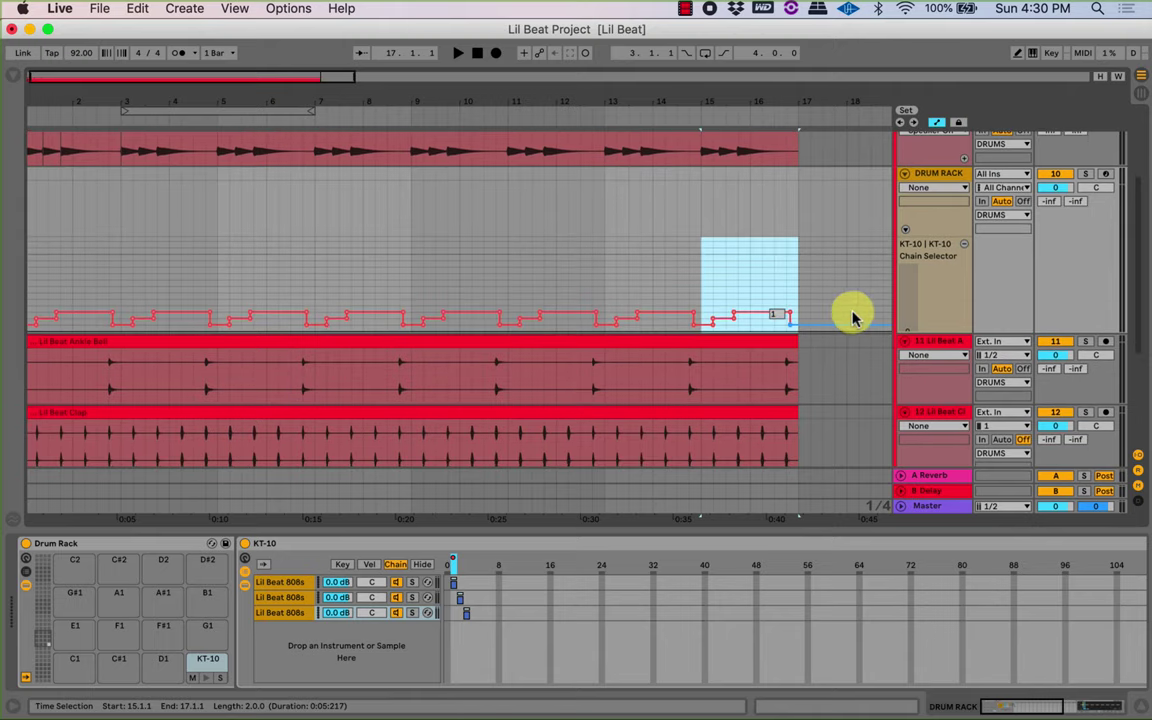
pyautogui.click(962, 244)
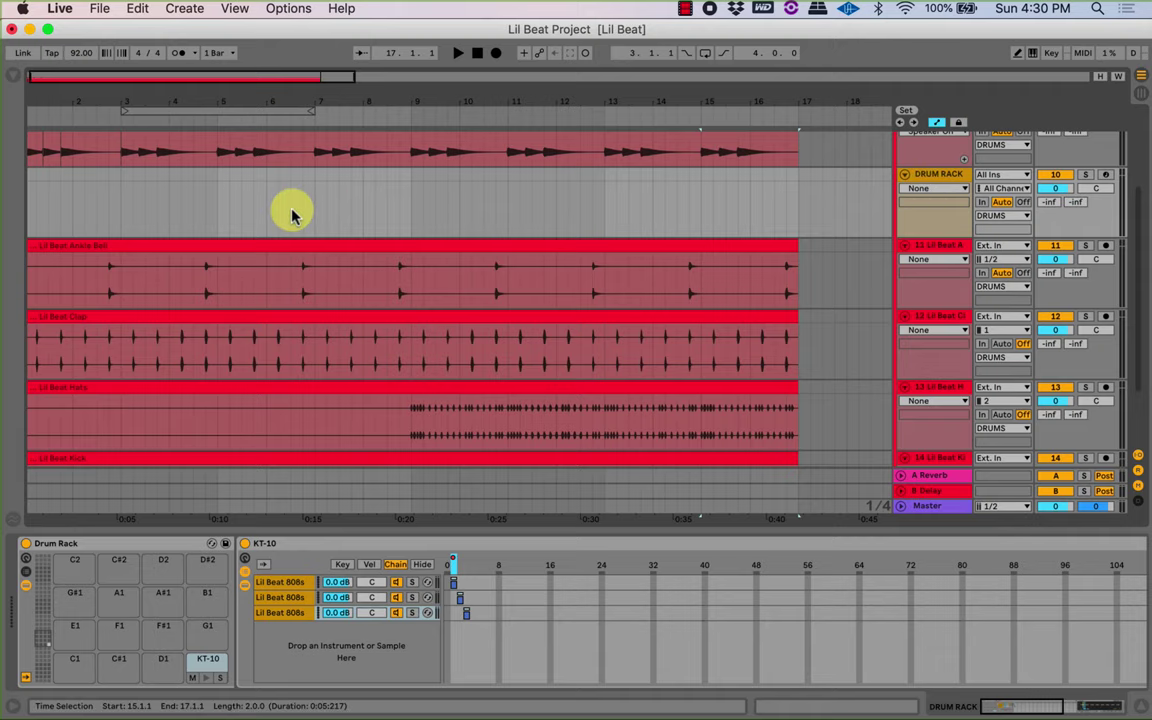
# Create an empty 16-bar MIDI clip on the DRUM RACK track, matching the Ankle Bell clip's length from 1.1.1 to 17.1.1.
pyautogui.scroll(3, 285, 208)
pyautogui.click(255, 339)
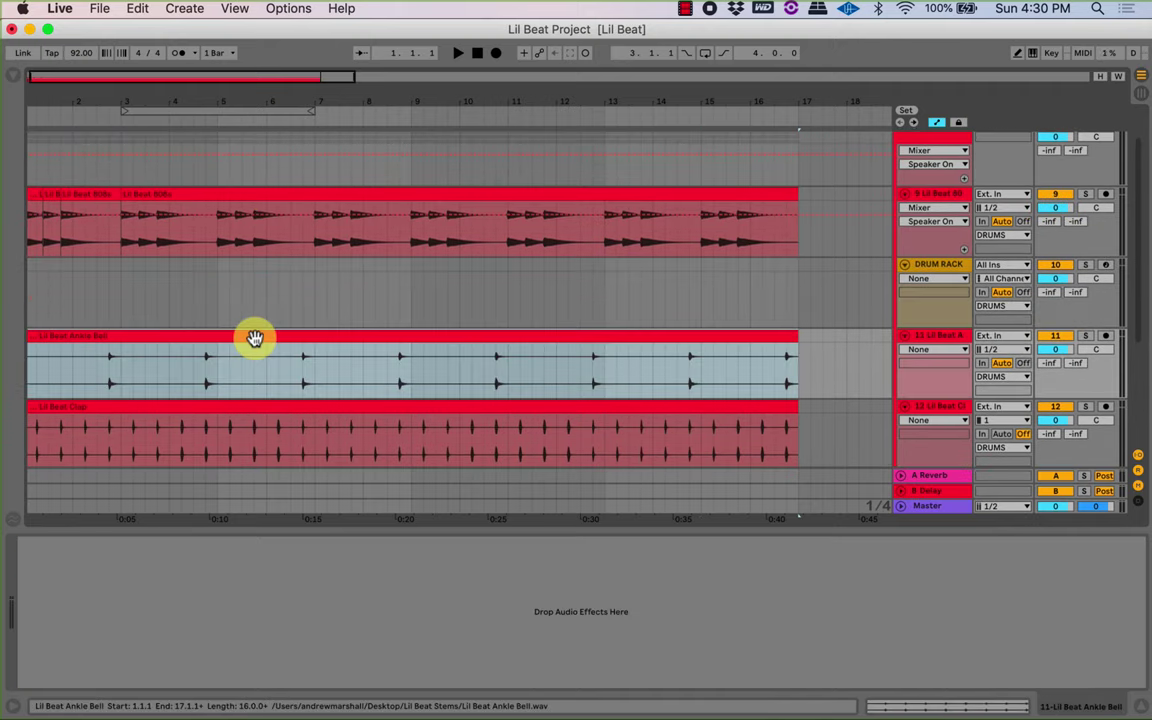
pyautogui.press('Up')
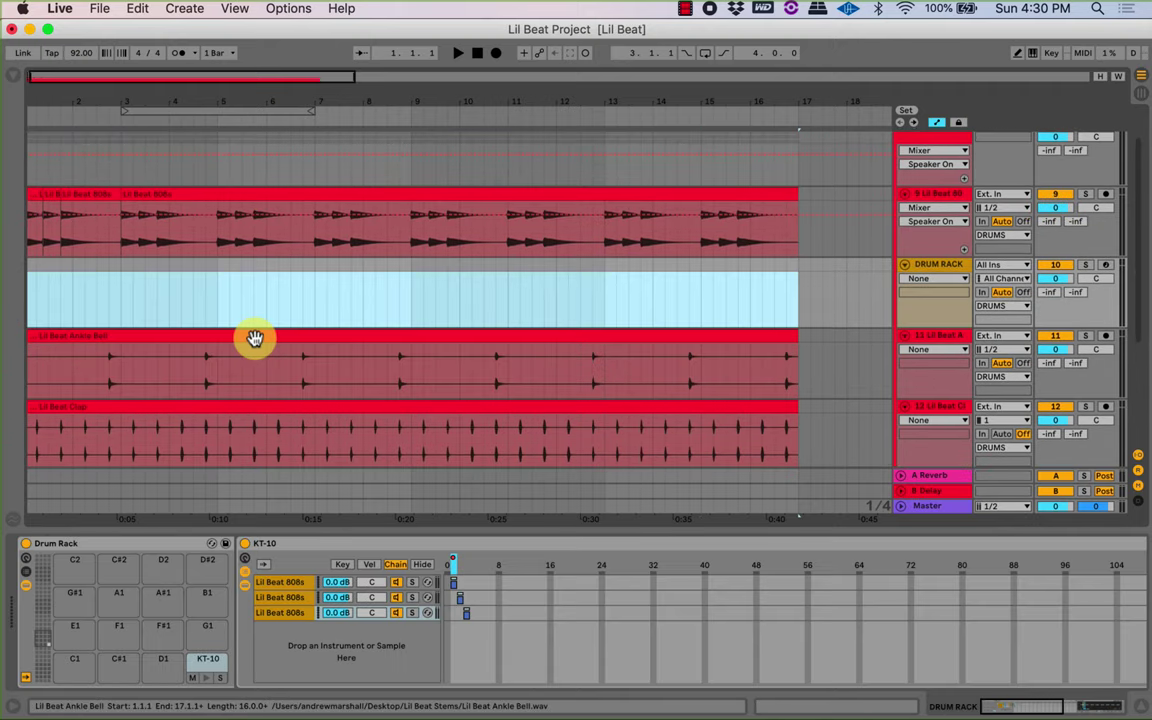
pyautogui.press('super+shift+m')
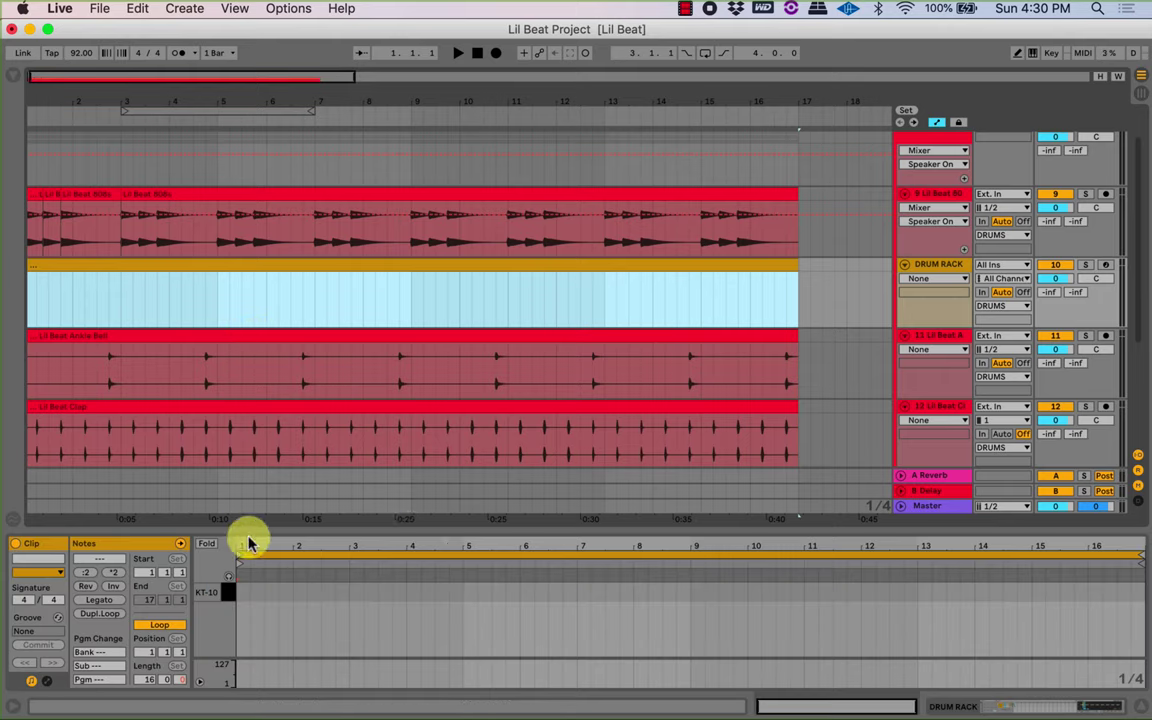
# Add a KT-10 note at 1.1.1 in the new clip and set the note editor to a fixed 1/8 grid.
pyautogui.moveTo(244, 546); pyautogui.dragTo(244, 626)
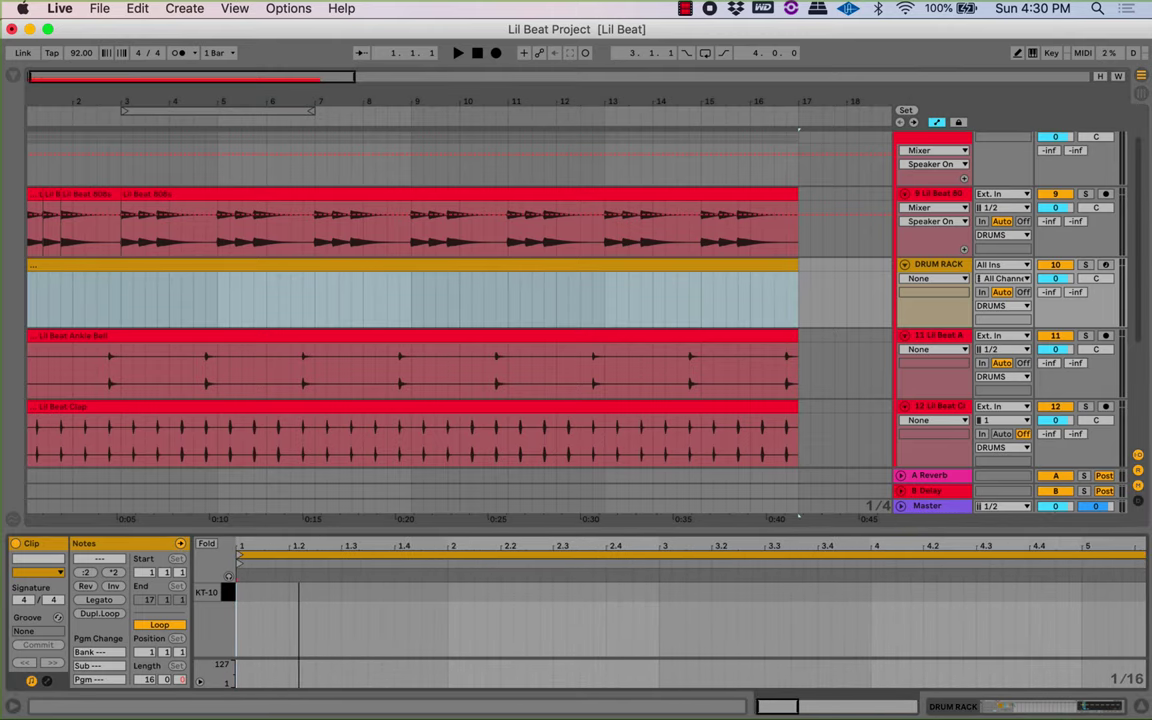
pyautogui.doubleClick(241, 592)
pyautogui.moveTo(31, 102); pyautogui.dragTo(31, 118)
pyautogui.scroll(3, 33, 154)
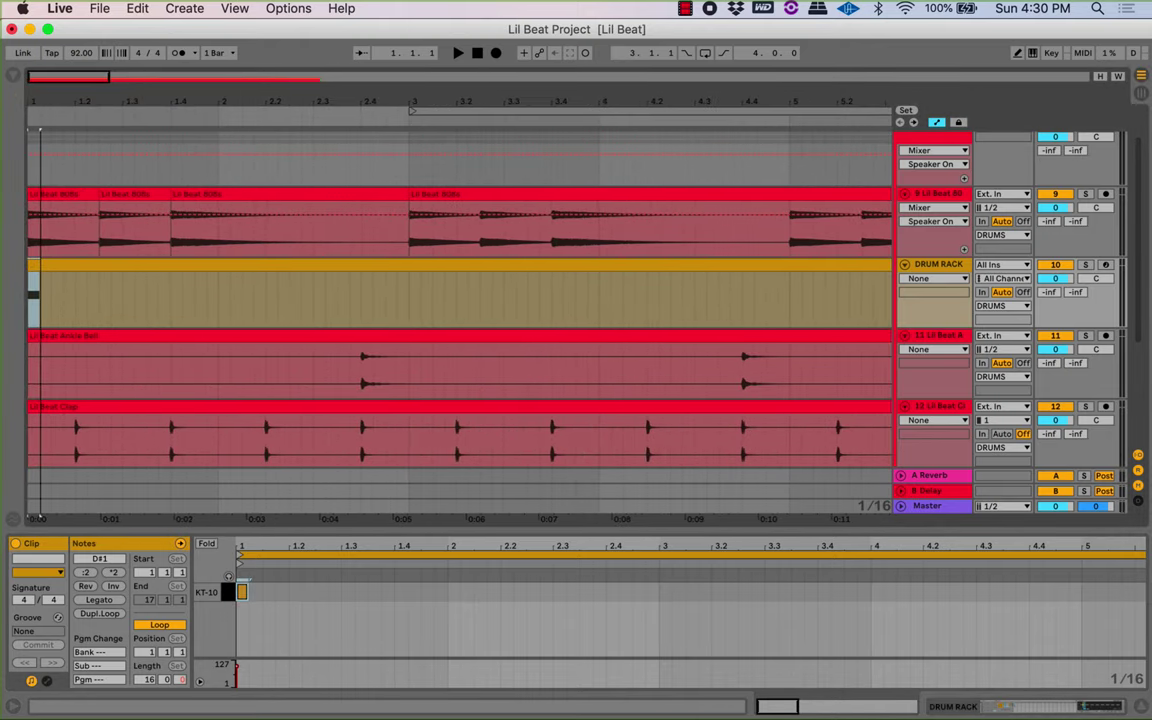
pyautogui.rightClick(1119, 678)
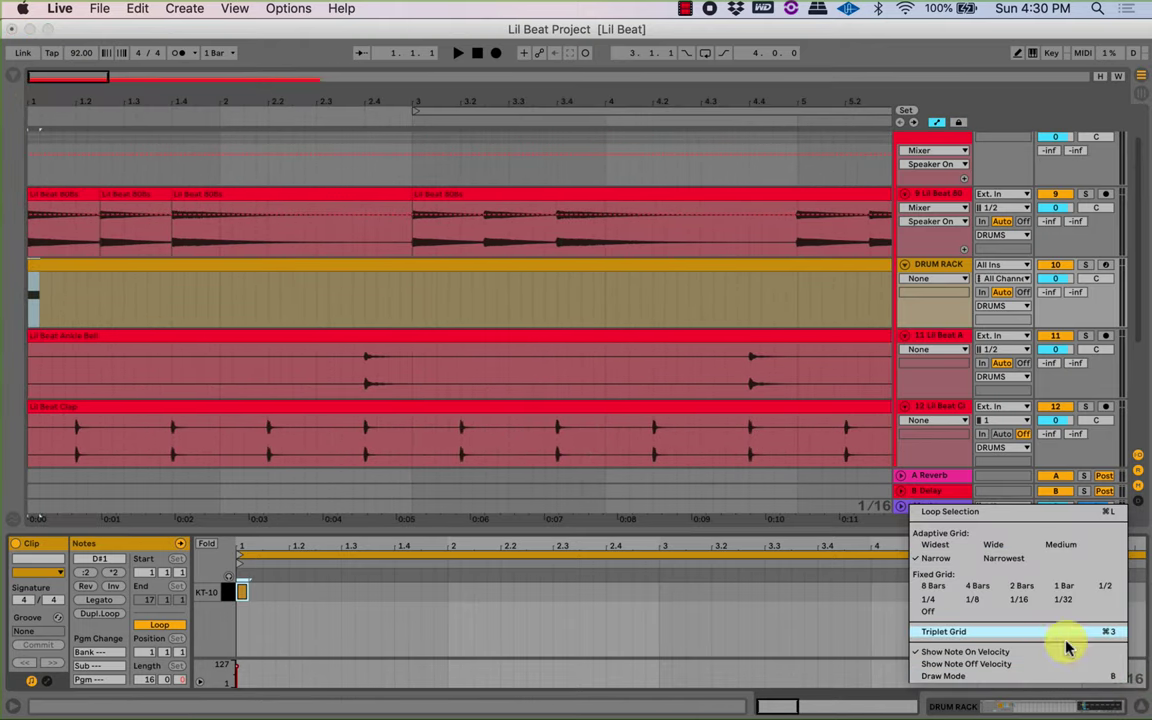
pyautogui.click(931, 597)
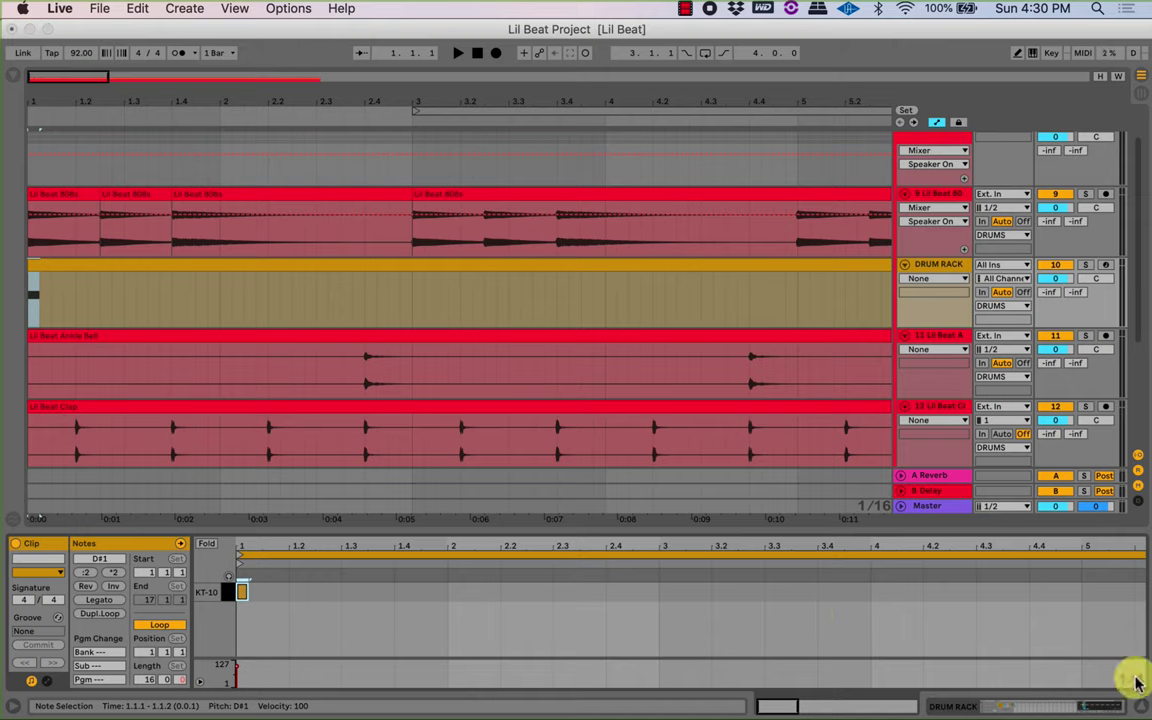
pyautogui.rightClick(1136, 682)
pyautogui.click(1021, 597)
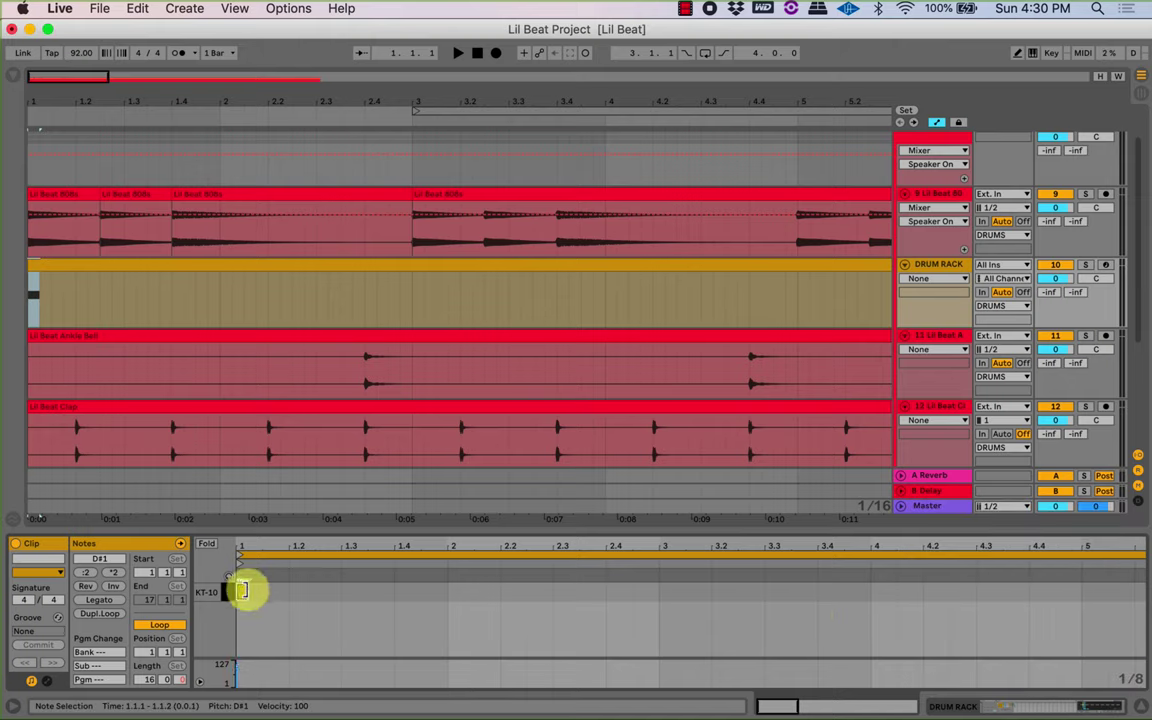
# Lengthen the KT-10 note to 1.2.3, duplicate it twice in sequence, and extend the third note to 3.1.1.
pyautogui.moveTo(243, 591); pyautogui.dragTo(311, 598)
pyautogui.press('super+d')
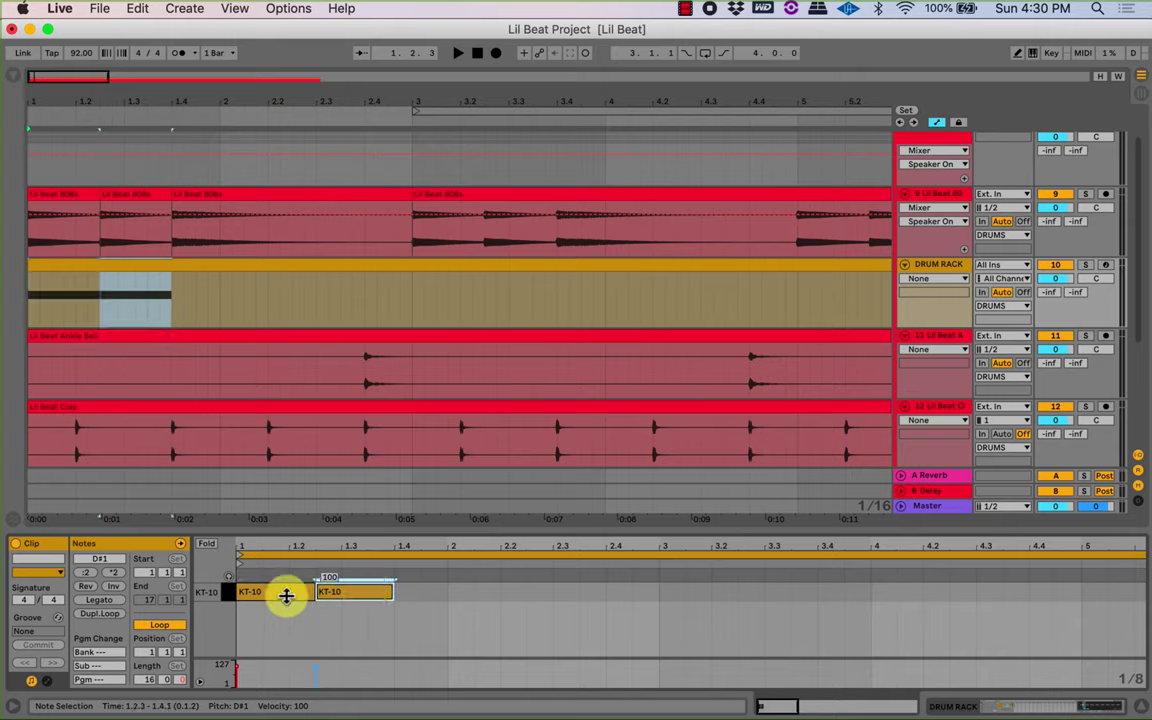
pyautogui.press('super+d')
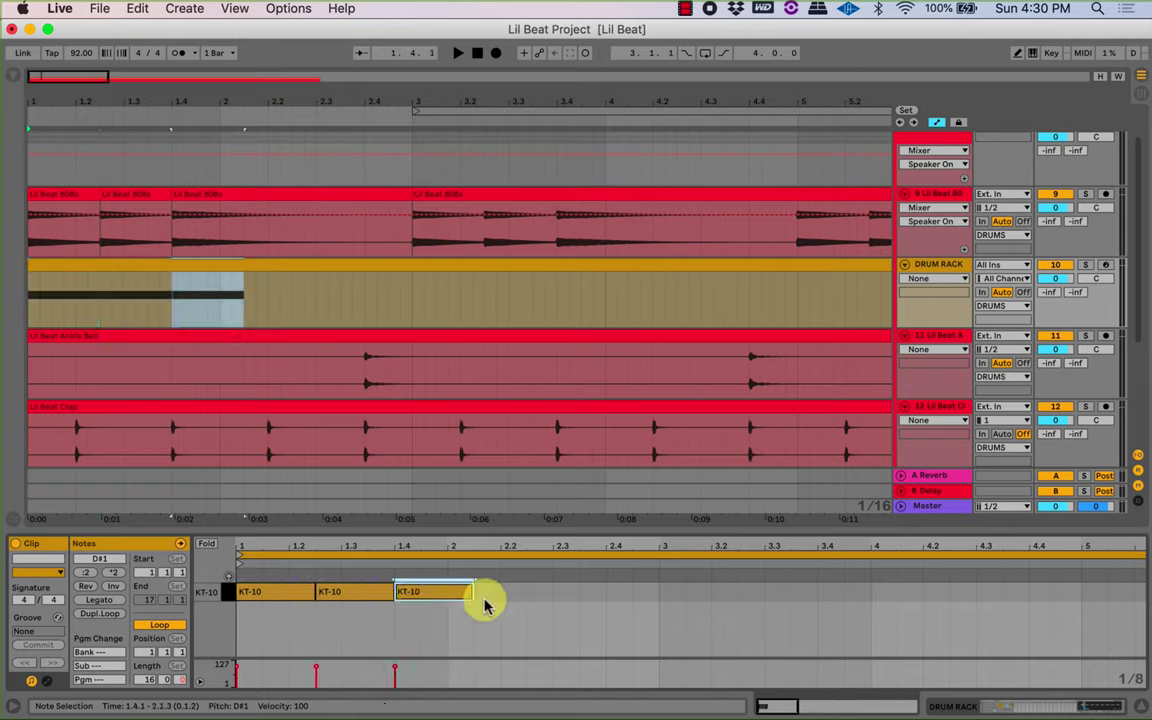
pyautogui.moveTo(474, 592); pyautogui.dragTo(661, 599)
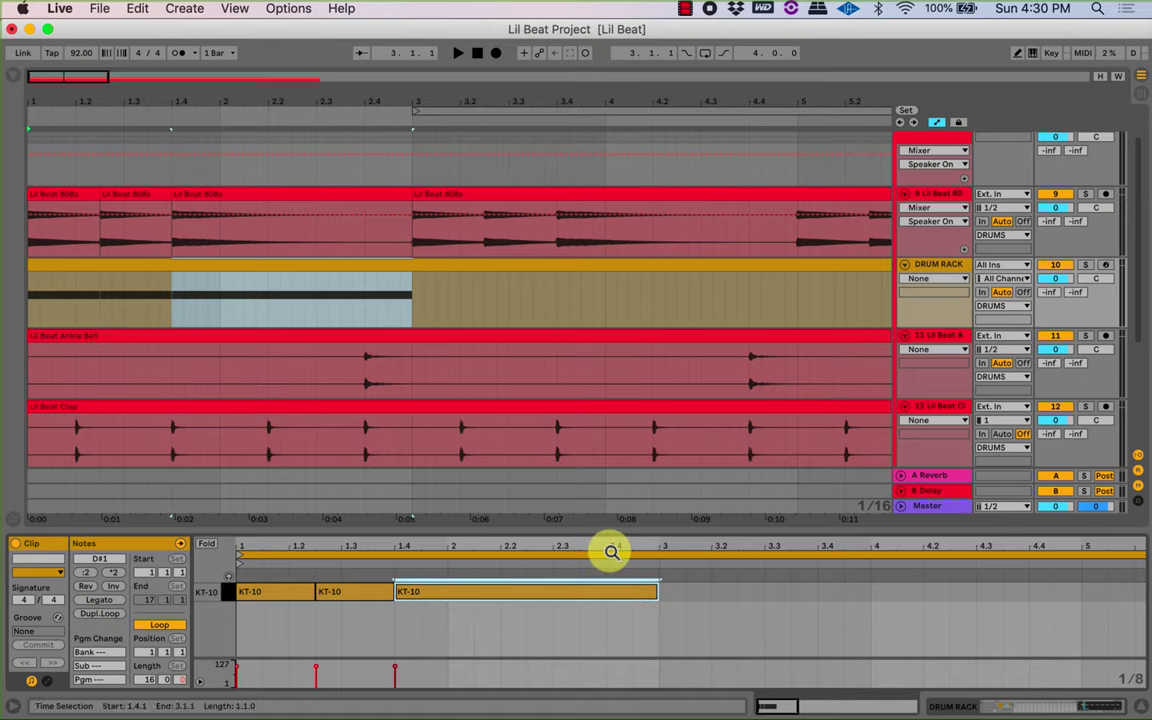
# Select the first and third KT-10 notes of the pattern and duplicate them twice, up to bar 7.
pyautogui.moveTo(609, 550); pyautogui.dragTo(609, 492)
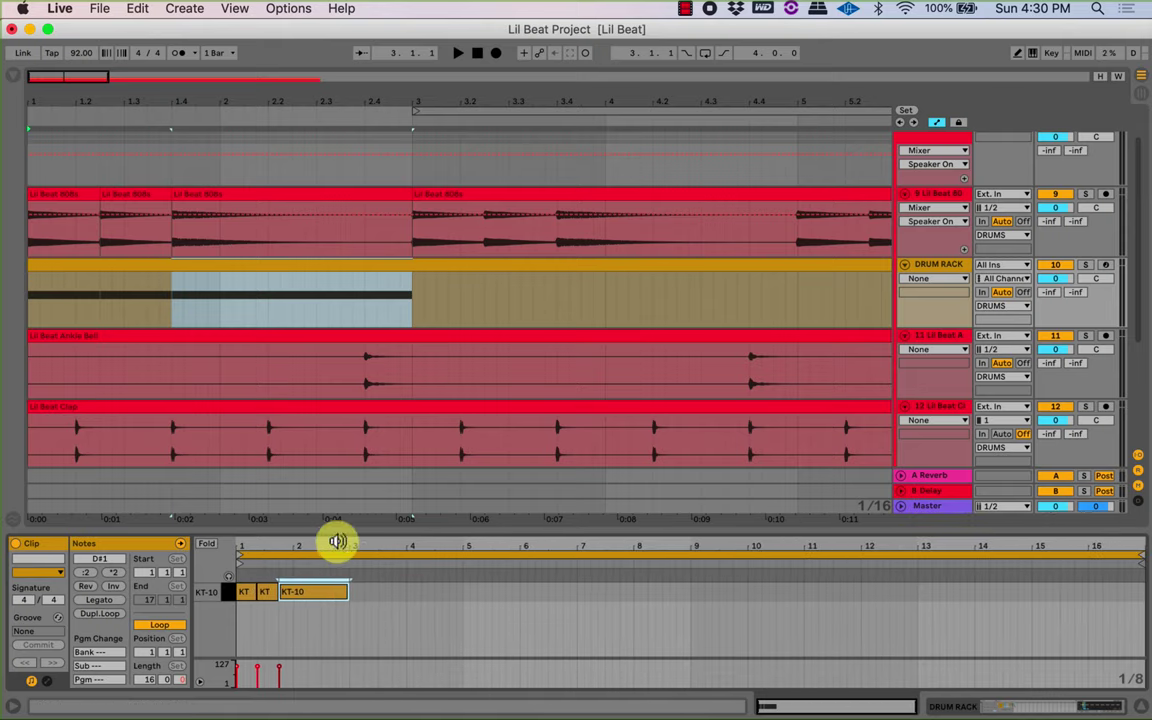
pyautogui.keyDown('shift'); pyautogui.click(242, 591); pyautogui.keyUp('shift')
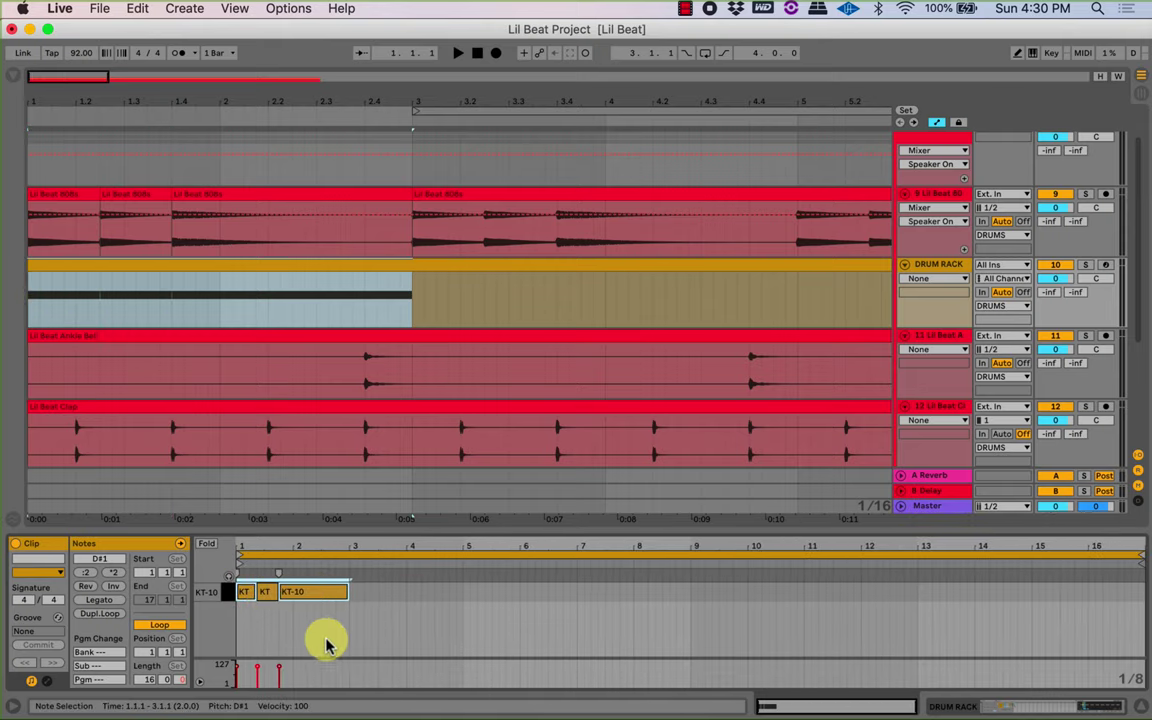
pyautogui.press('super+d')
pyautogui.press('super+d')
# Move the short KT-10 note from 5.1.1 into the gap at 3.2.3 and delete the leftover long note in bar 5.
pyautogui.click(473, 594)
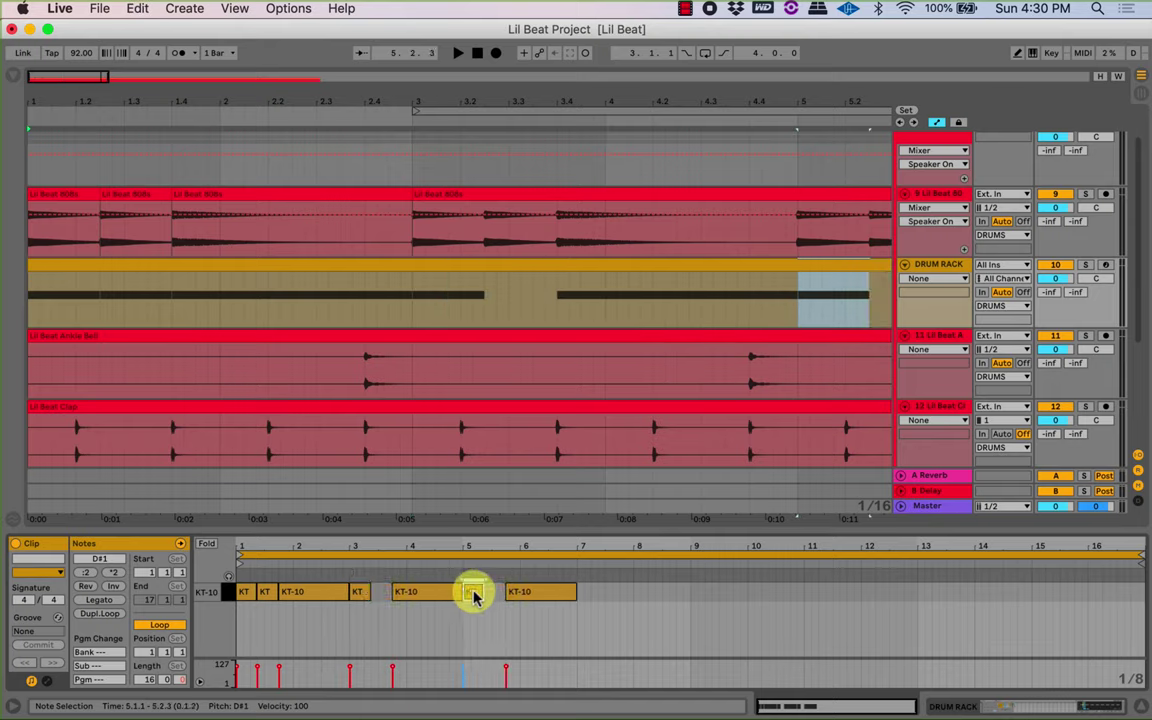
pyautogui.moveTo(478, 596); pyautogui.dragTo(371, 594)
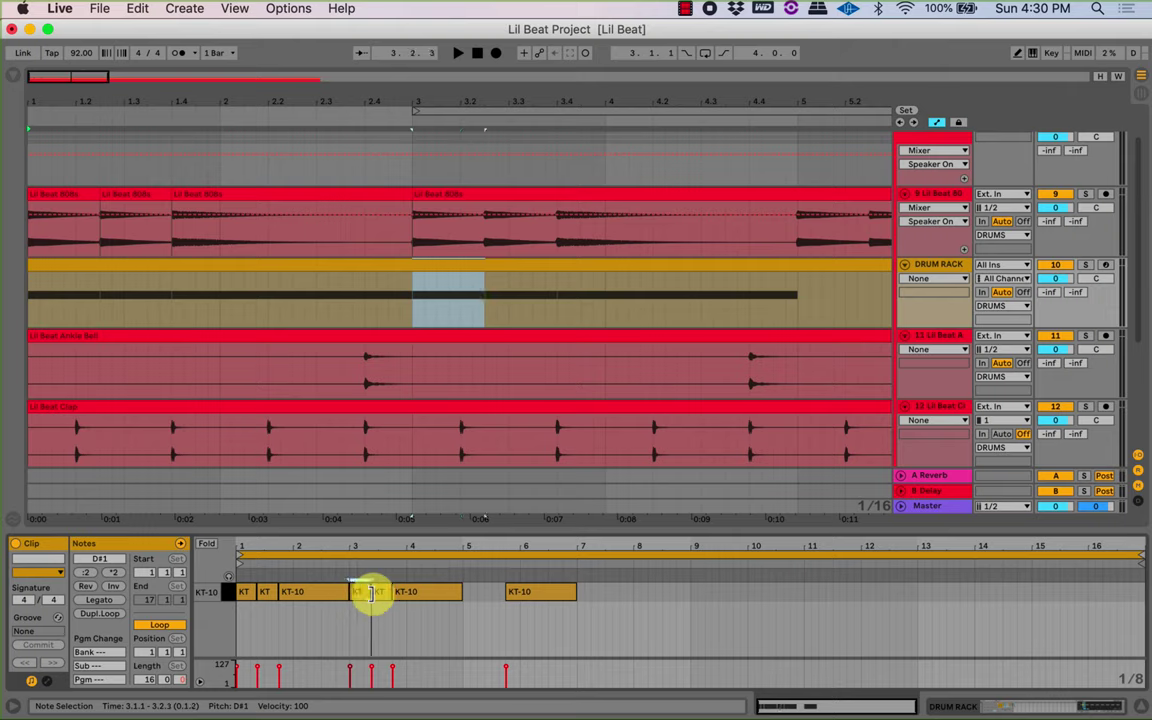
pyautogui.keyDown('shift'); pyautogui.click(456, 601); pyautogui.keyUp('shift')
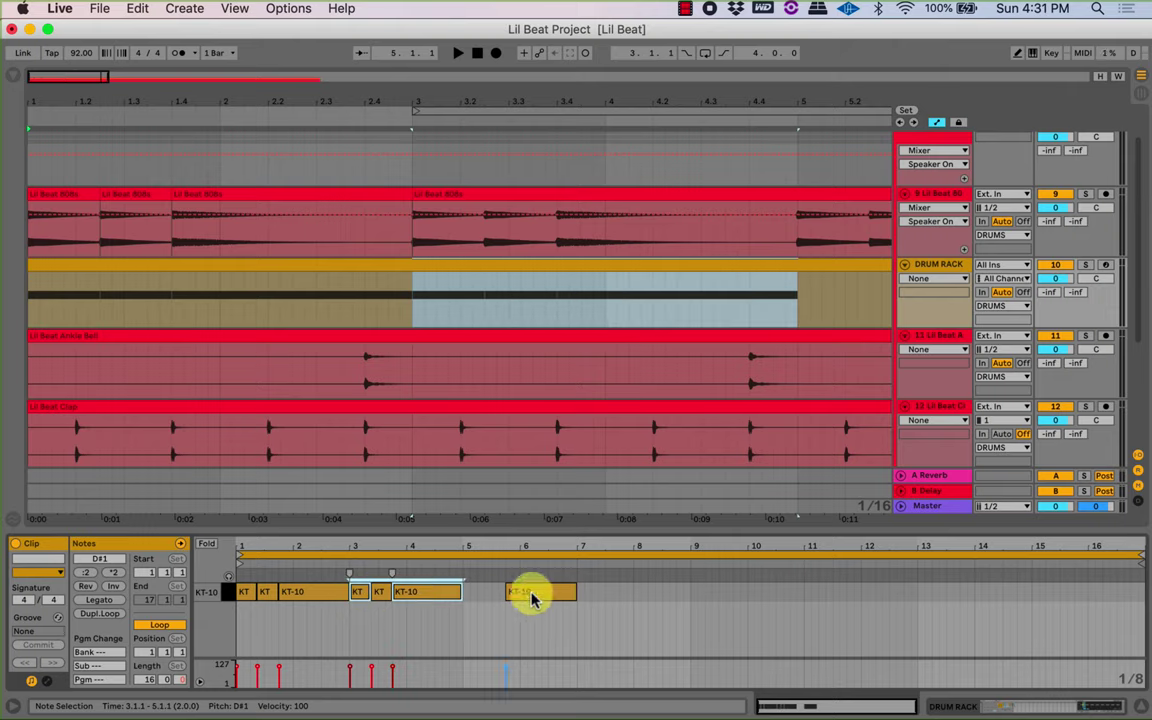
pyautogui.click(532, 595)
pyautogui.press('Delete')
# Select the three KT-10 notes of bars 3 and 4 and duplicate them repeatedly up to the clip's end at bar 17.
pyautogui.moveTo(368, 589)
pyautogui.mouseDown()
pyautogui.moveTo(398, 591)
pyautogui.moveTo(378, 602)
pyautogui.mouseUp()
pyautogui.keyDown('shift'); pyautogui.click(378, 601); pyautogui.keyUp('shift')
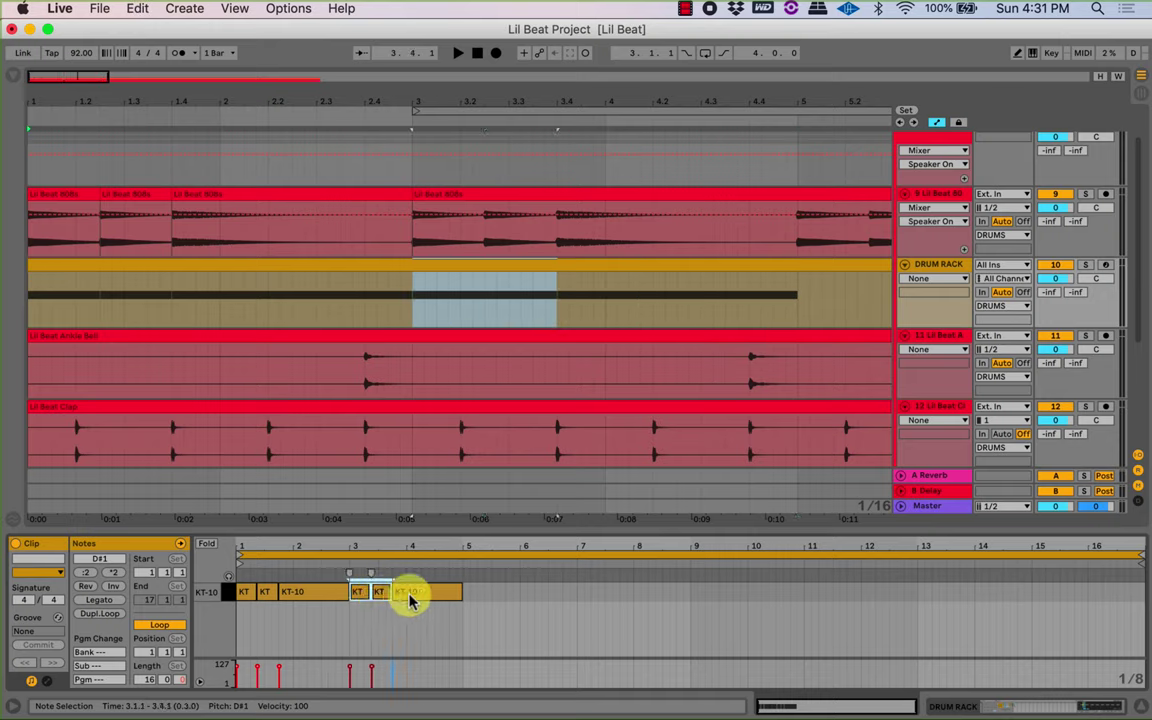
pyautogui.keyDown('shift'); pyautogui.click(412, 601); pyautogui.keyUp('shift')
pyautogui.press('super+d')
pyautogui.press('super+d')
pyautogui.press('super+d')
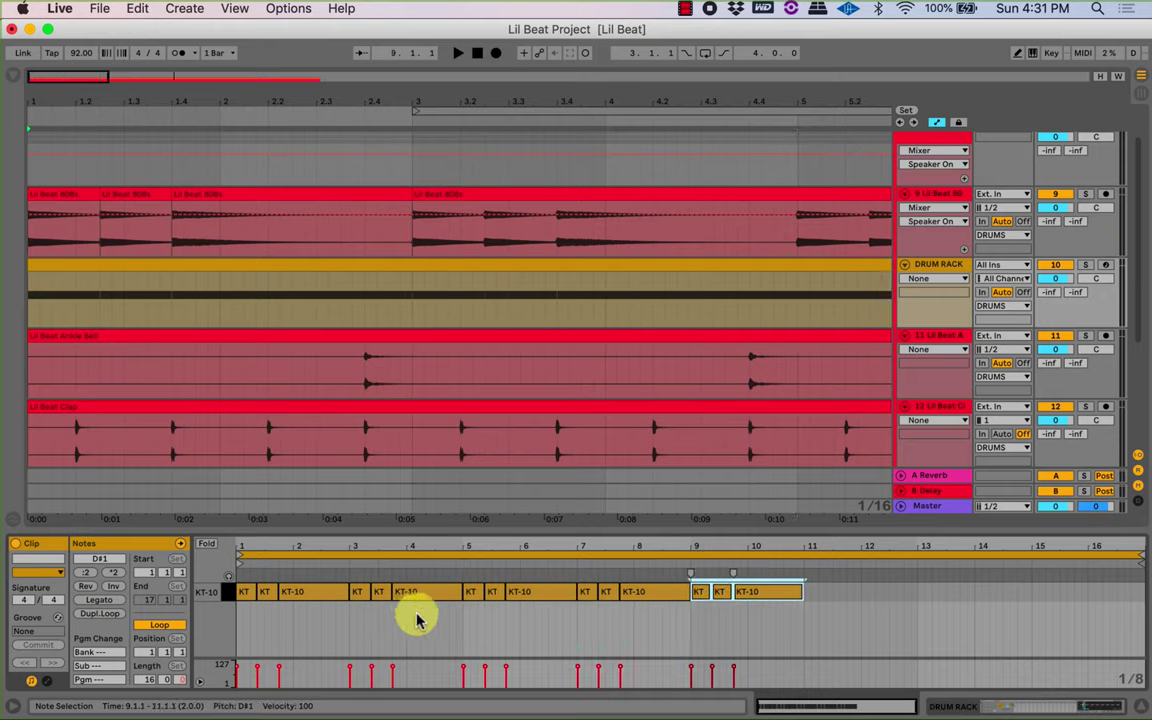
pyautogui.press('super+d')
pyautogui.press('super+d')
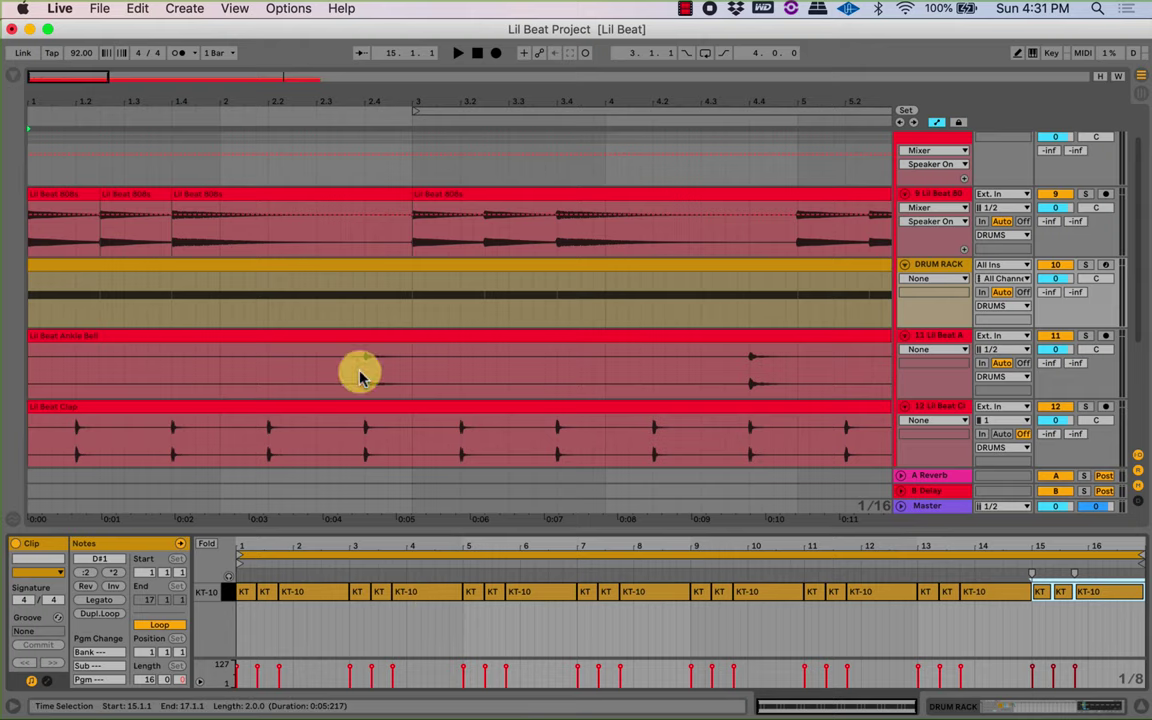
# Solo the DRUM RACK track, play it from 1.1.1 while viewing the KT-10 chain zones, and stop playback.
pyautogui.moveTo(340, 103); pyautogui.dragTo(340, 25)
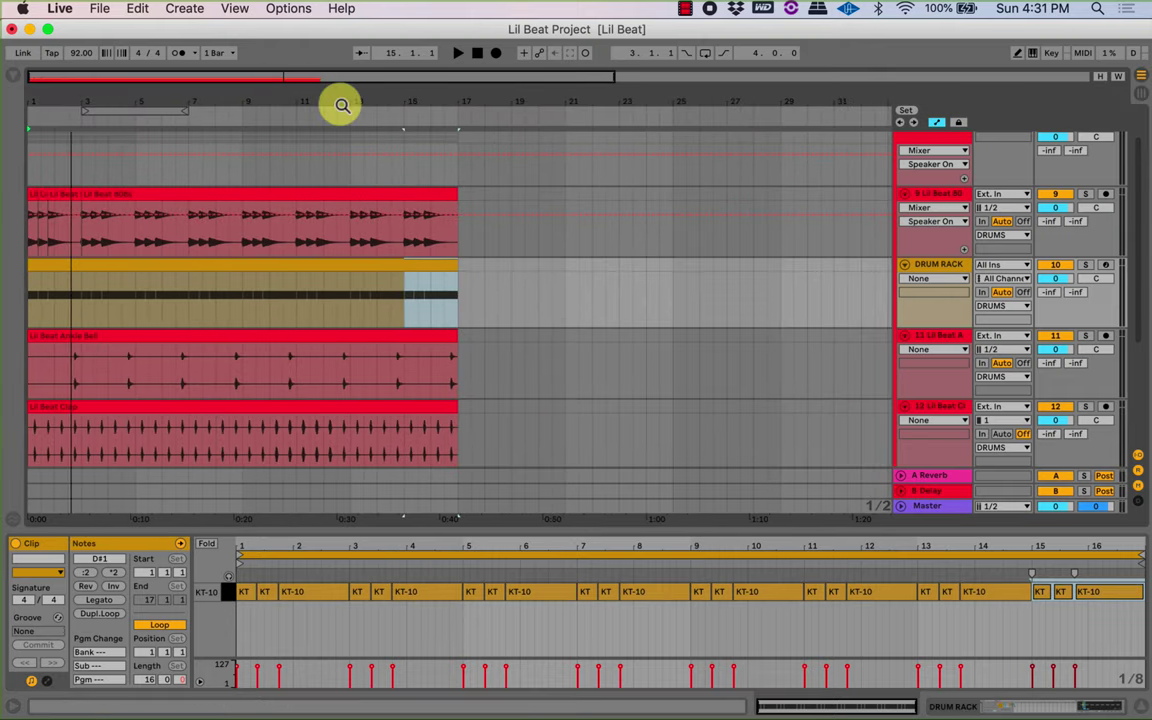
pyautogui.click(35, 266)
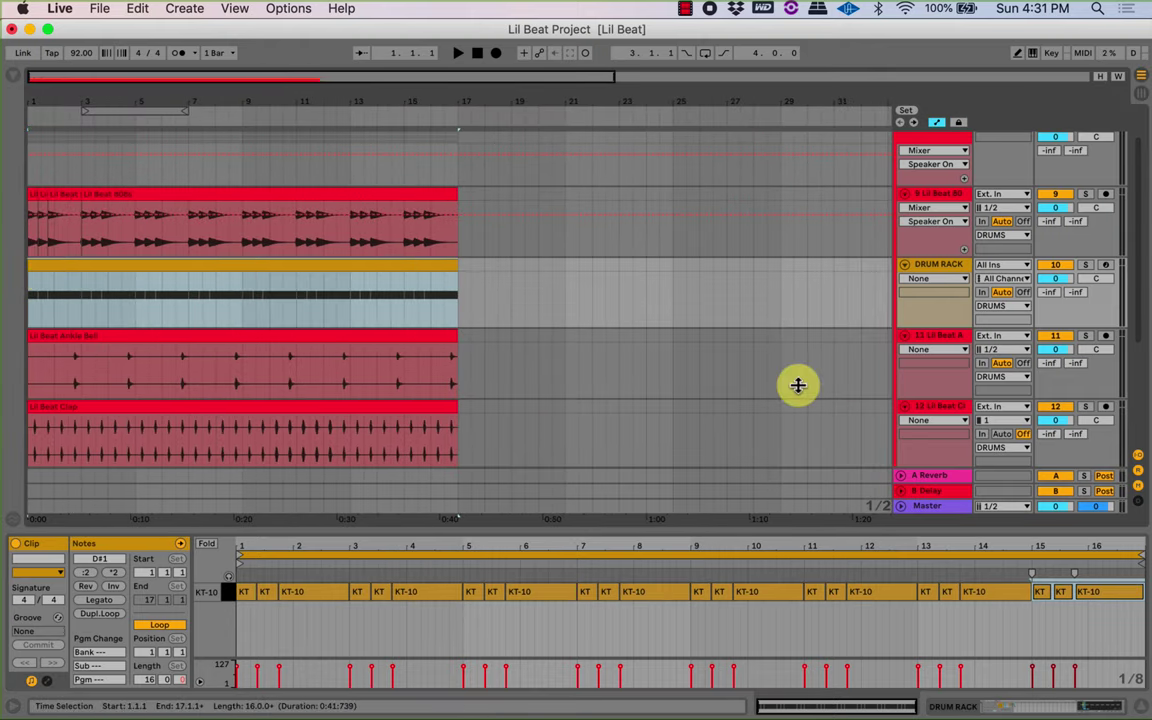
pyautogui.click(1084, 265)
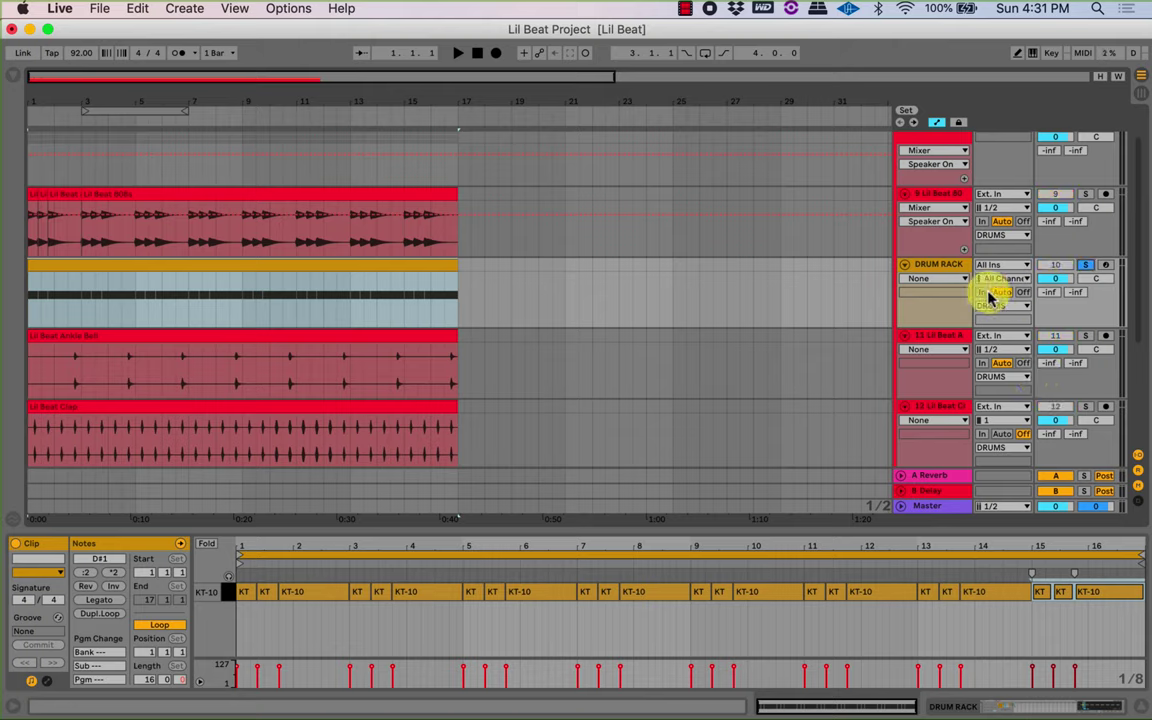
pyautogui.press('space')
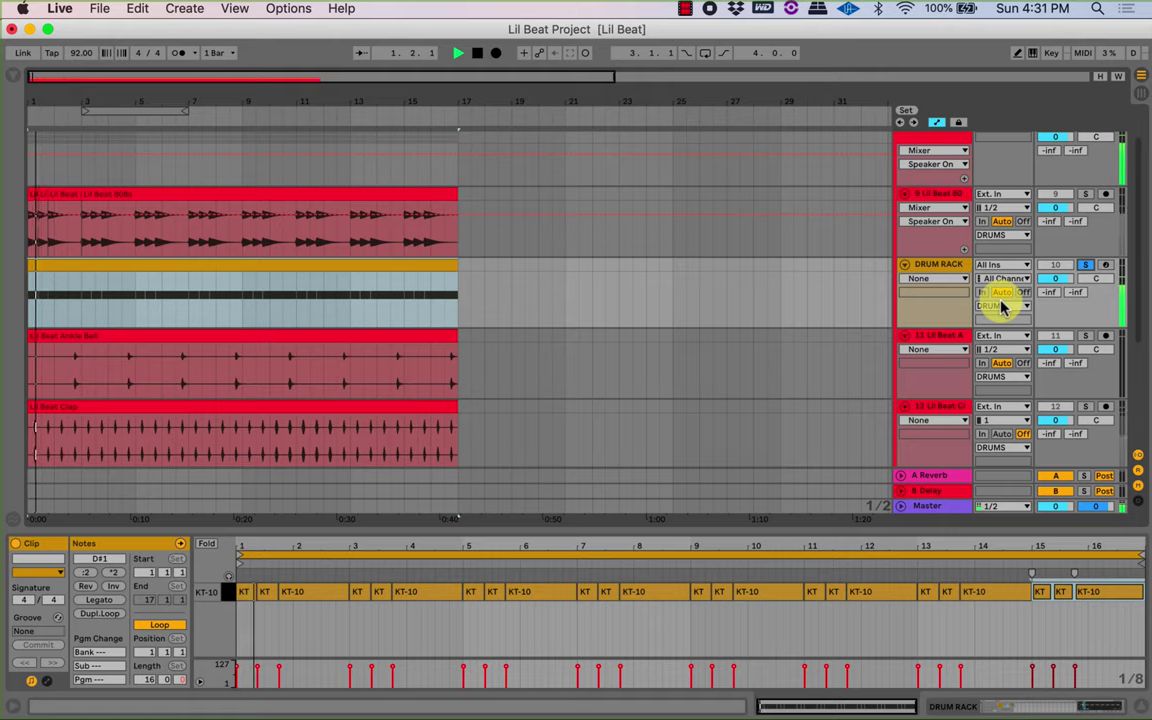
pyautogui.click(1040, 702)
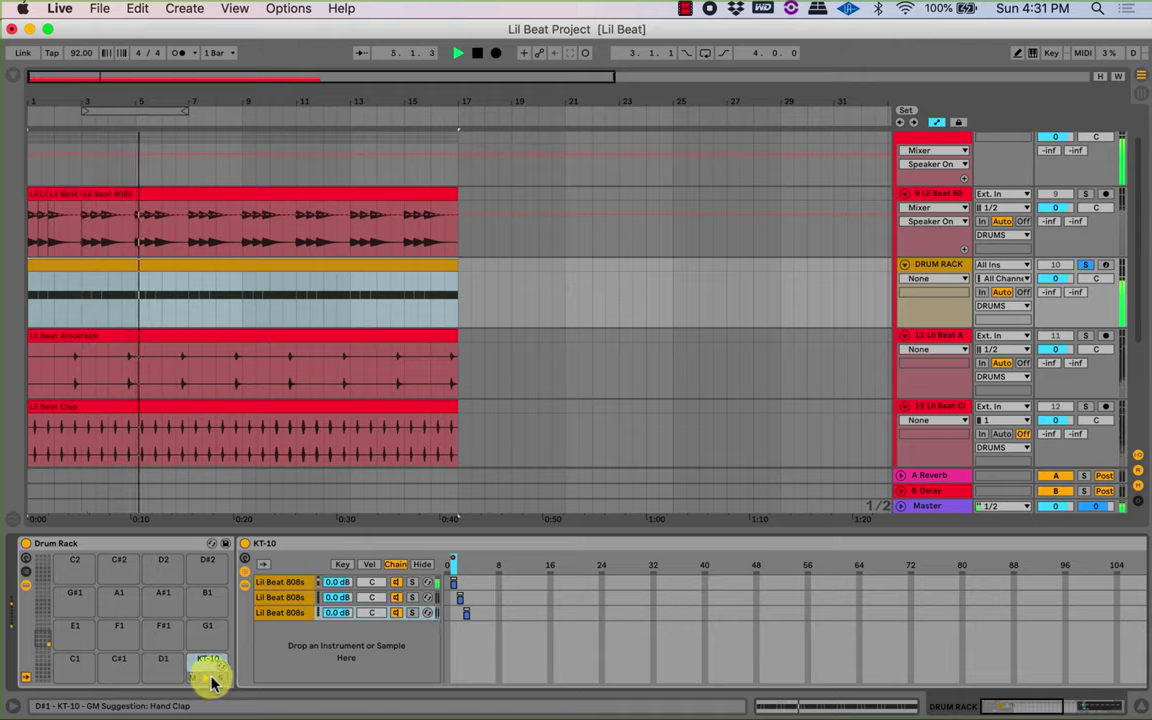
pyautogui.press('space')
pyautogui.press('z')
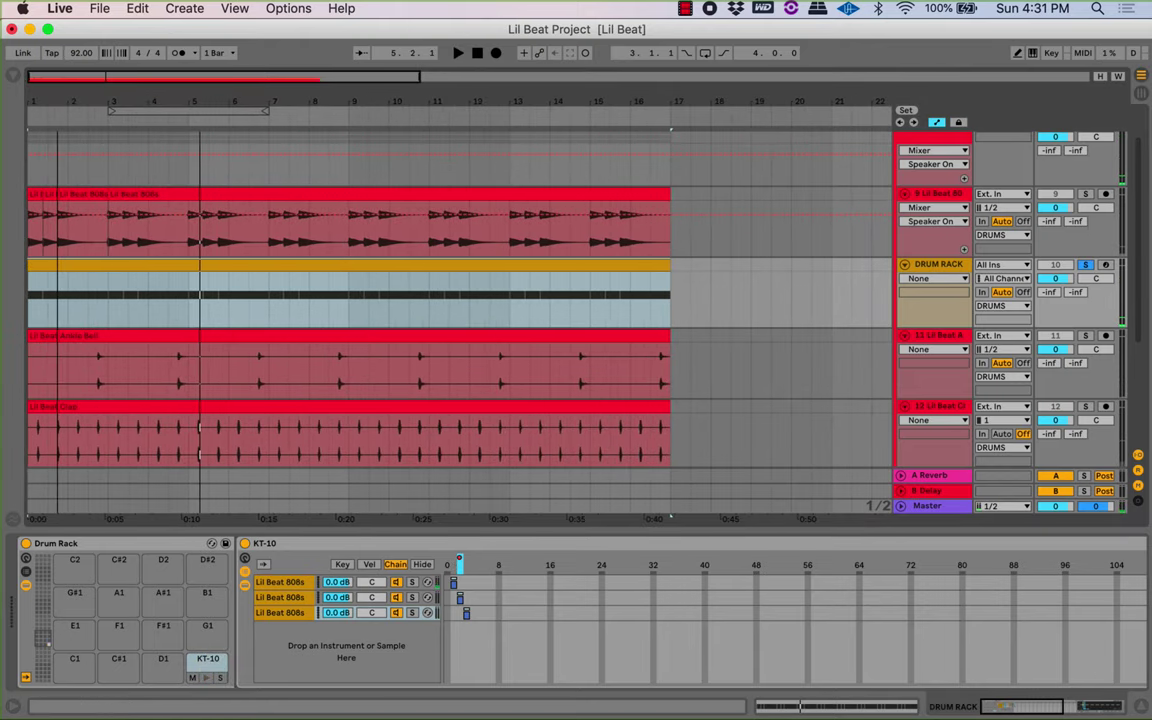
pyautogui.moveTo(59, 96); pyautogui.dragTo(59, 79)
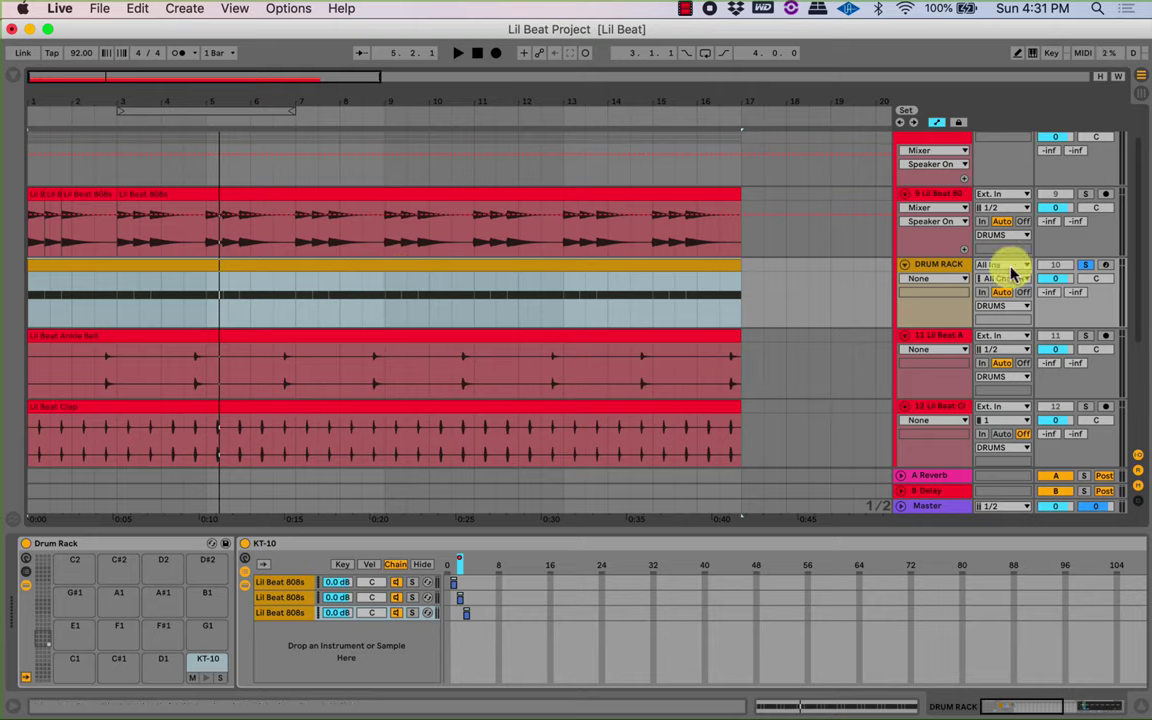
pyautogui.click(1086, 265)
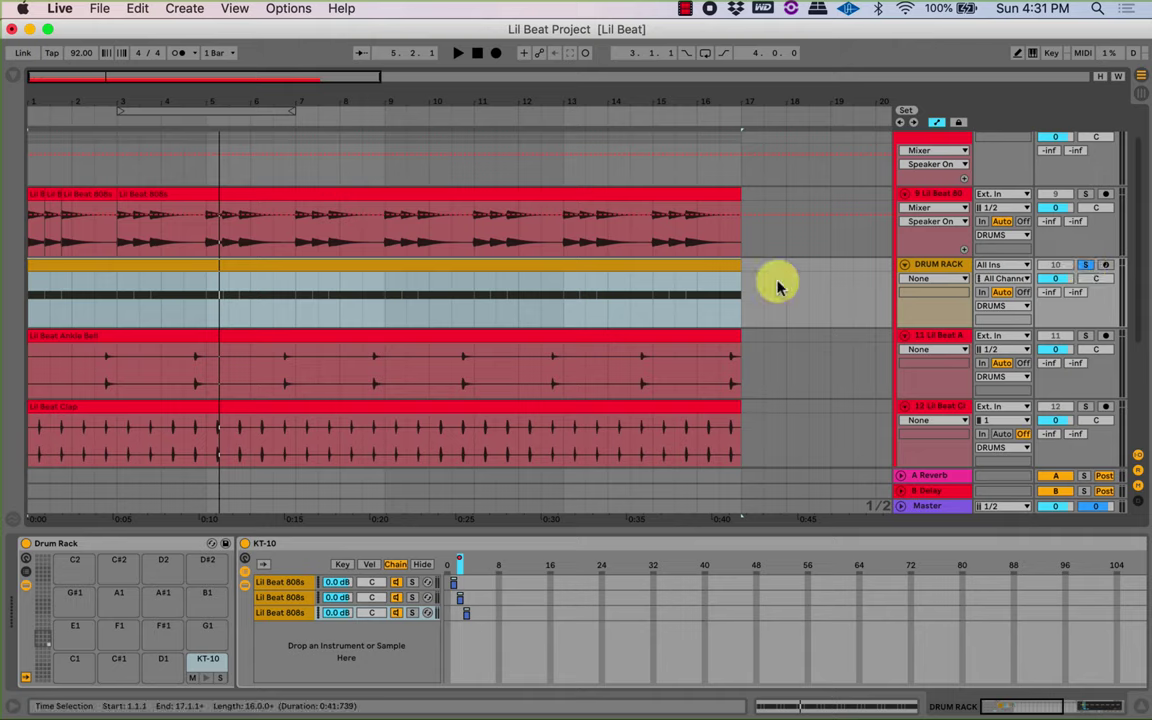
# Play the soloed DRUM RACK track from 1.1.1, stop it, and compare its clip with the neighbouring stem tracks.
pyautogui.press('space')
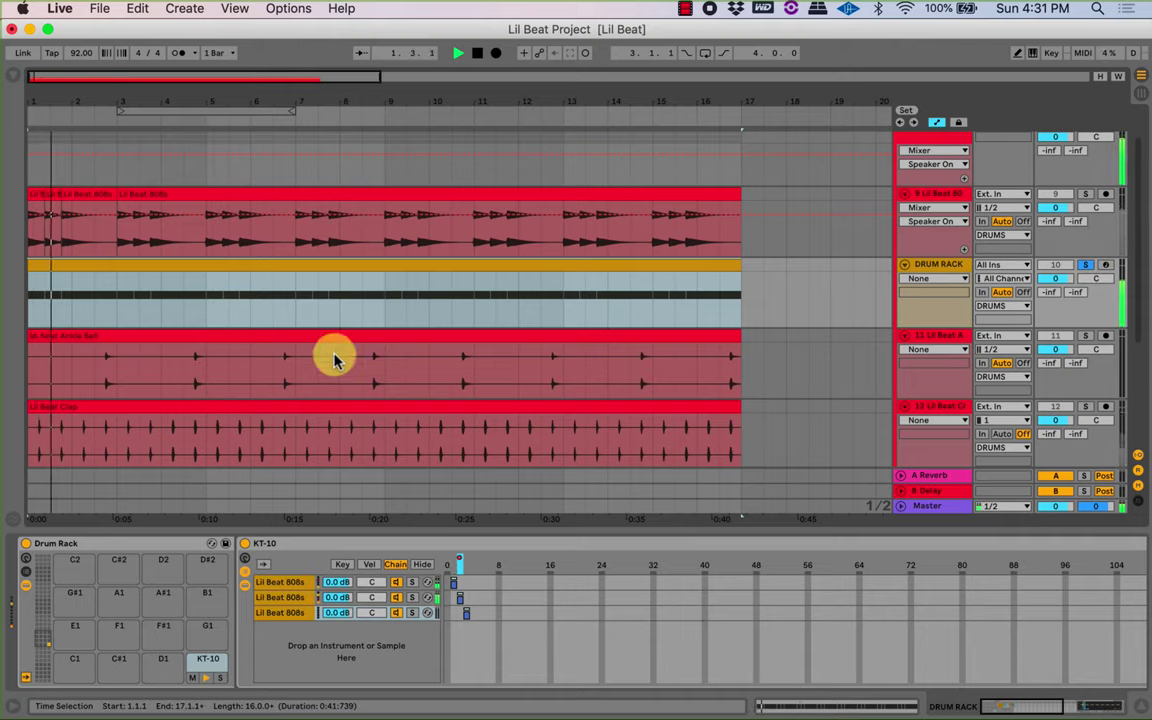
pyautogui.press('space')
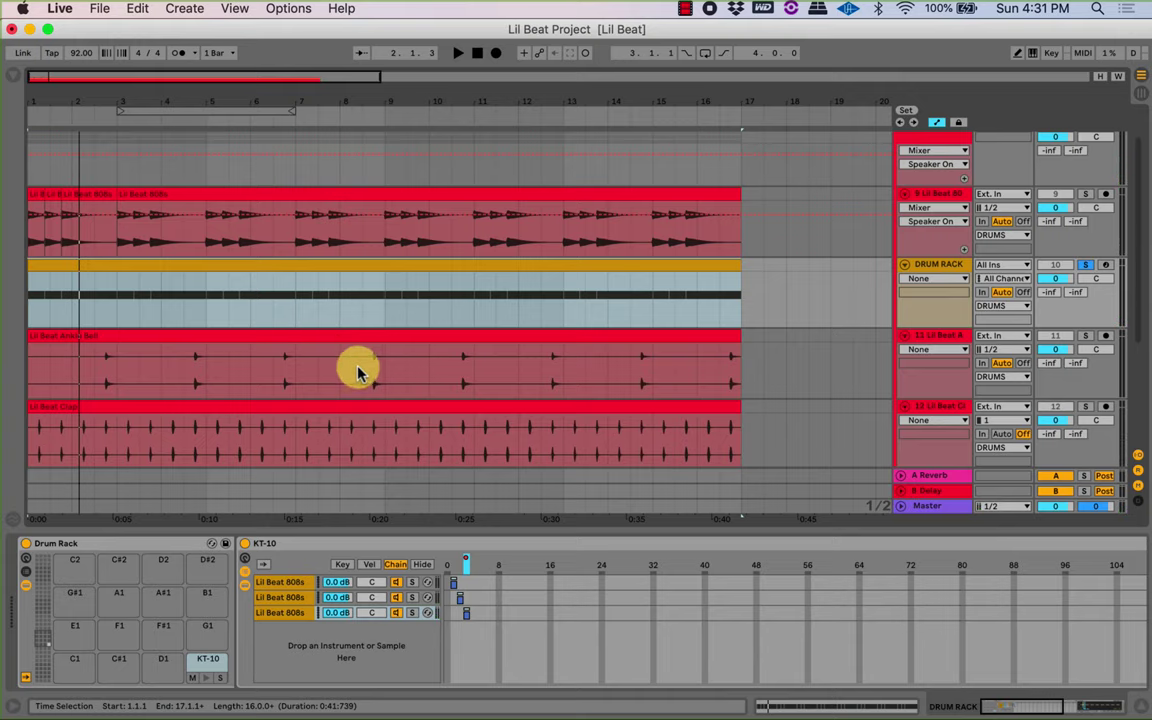
pyautogui.click(283, 267)
pyautogui.scroll(-5, 250, 272)
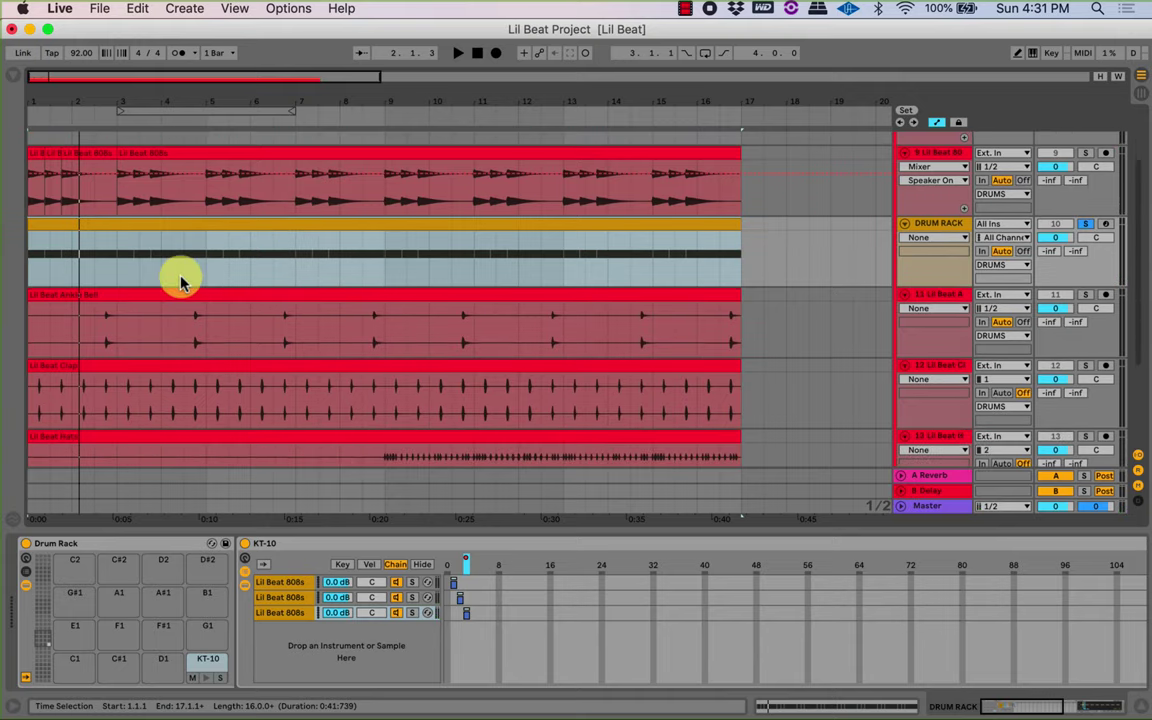
pyautogui.scroll(5, 148, 275)
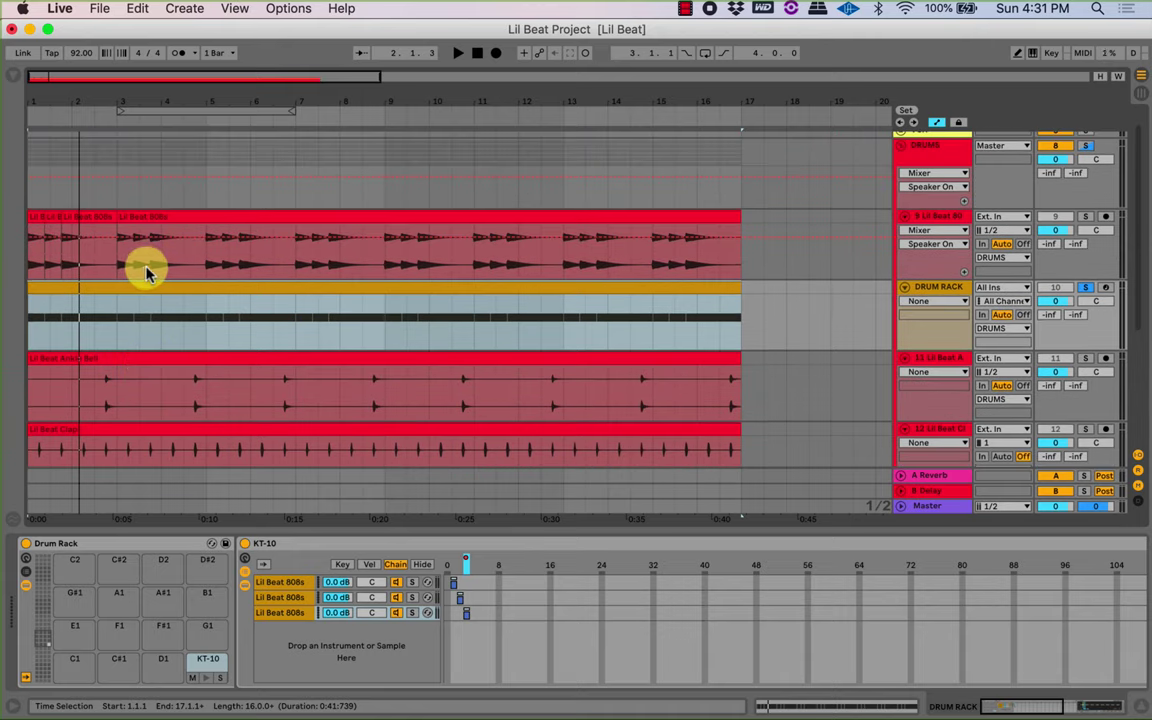
# Move the DRUM RACK track so that it sits directly below the Lil Beat Clap track.
pyautogui.click(97, 251)
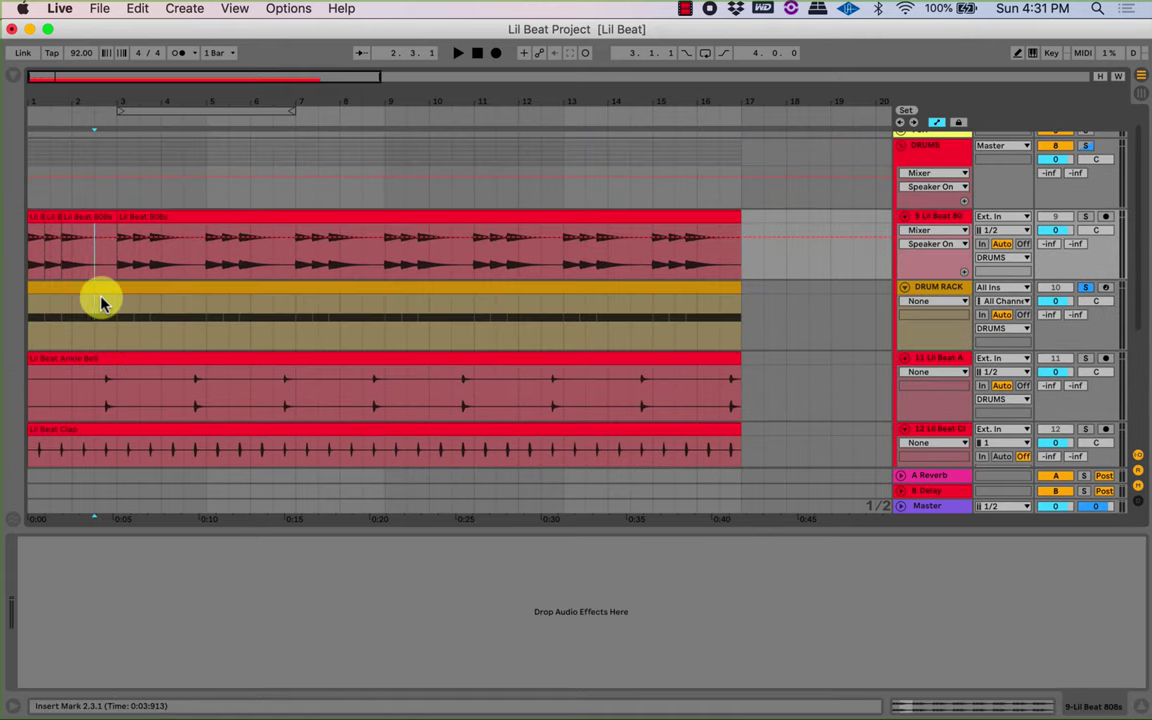
pyautogui.click(95, 297)
pyautogui.click(111, 289)
pyautogui.scroll(-6, 113, 334)
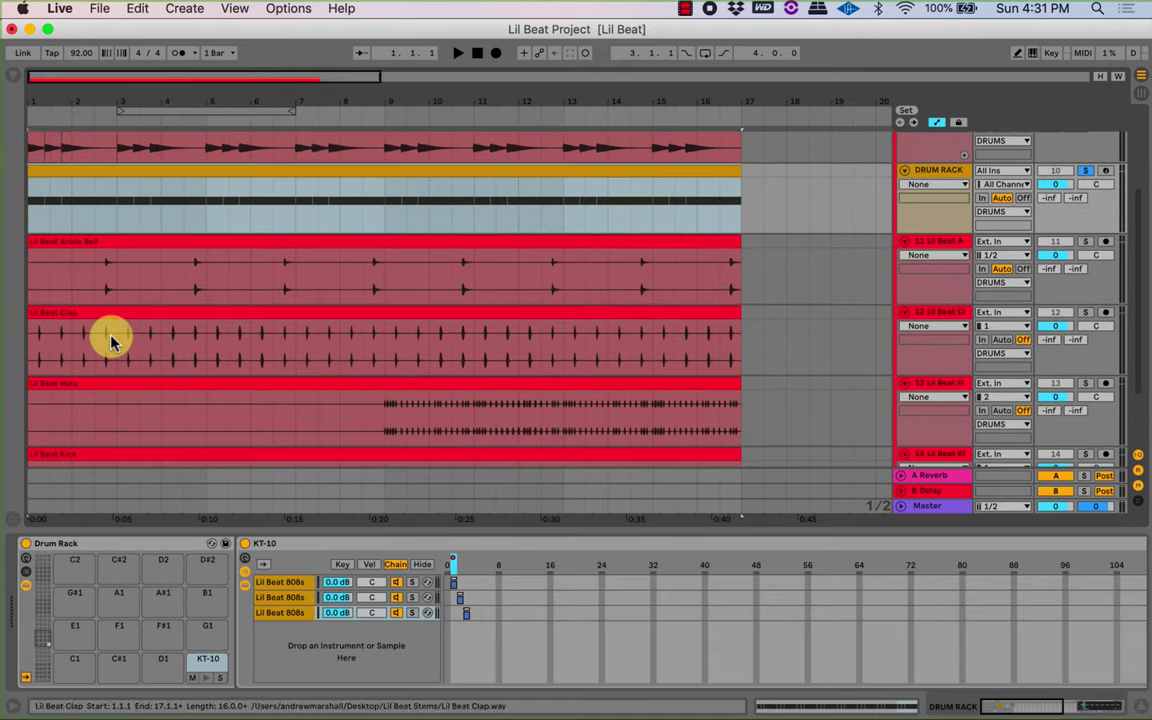
pyautogui.moveTo(937, 180); pyautogui.dragTo(926, 360)
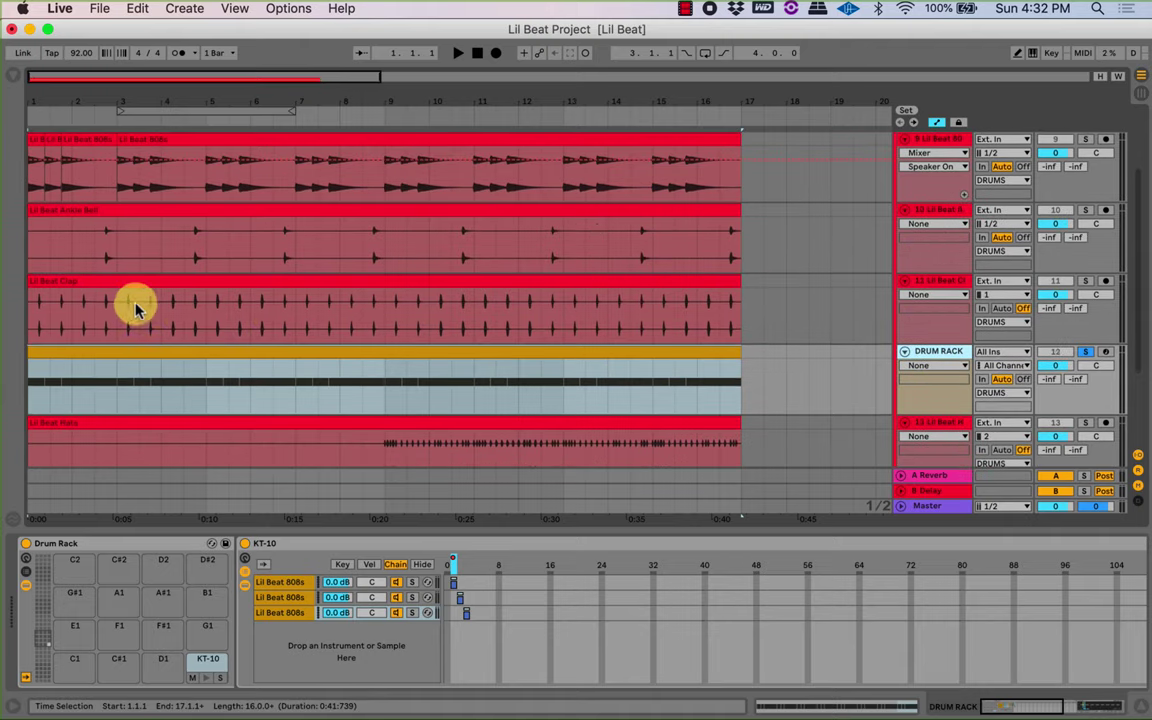
# Split the first clap on the Lil Beat Clap track into its own clip from 1.2.1 to 1.4.1.
pyautogui.scroll(2, 120, 298)
pyautogui.moveTo(49, 104)
pyautogui.mouseDown()
pyautogui.moveTo(49, 160)
pyautogui.moveTo(46, 103)
pyautogui.mouseUp()
pyautogui.scroll(-3, 97, 232)
pyautogui.scroll(-2, 97, 232)
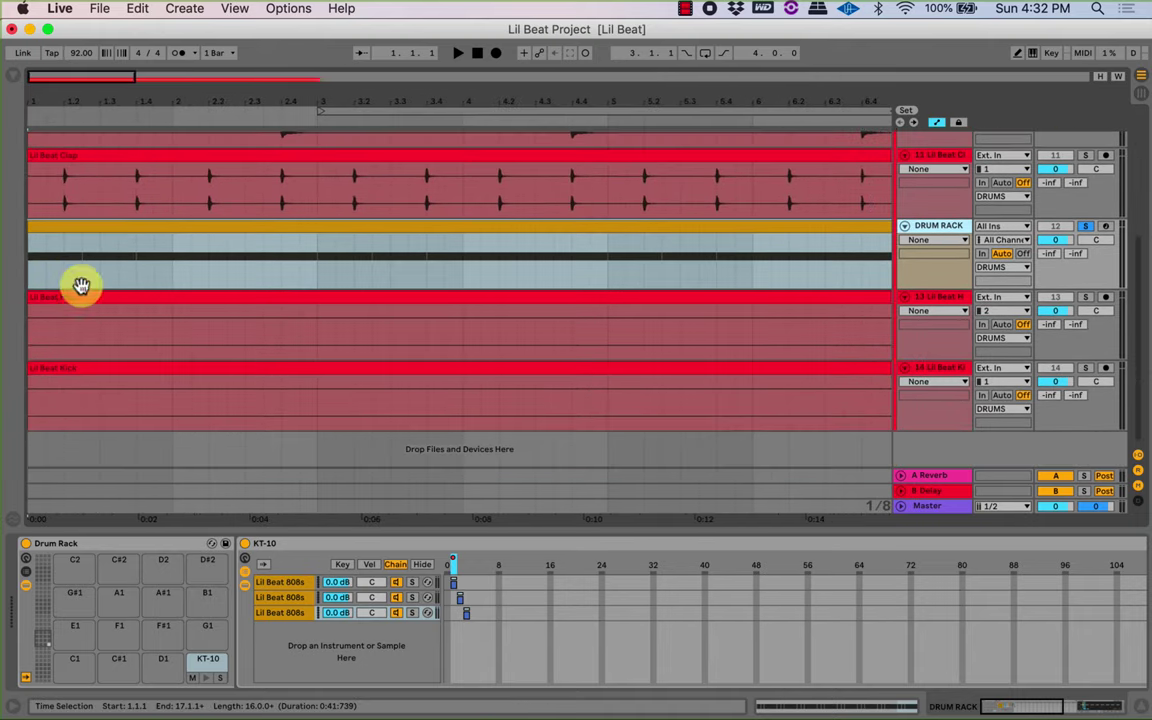
pyautogui.scroll(2, 85, 290)
pyautogui.moveTo(63, 228); pyautogui.dragTo(138, 240)
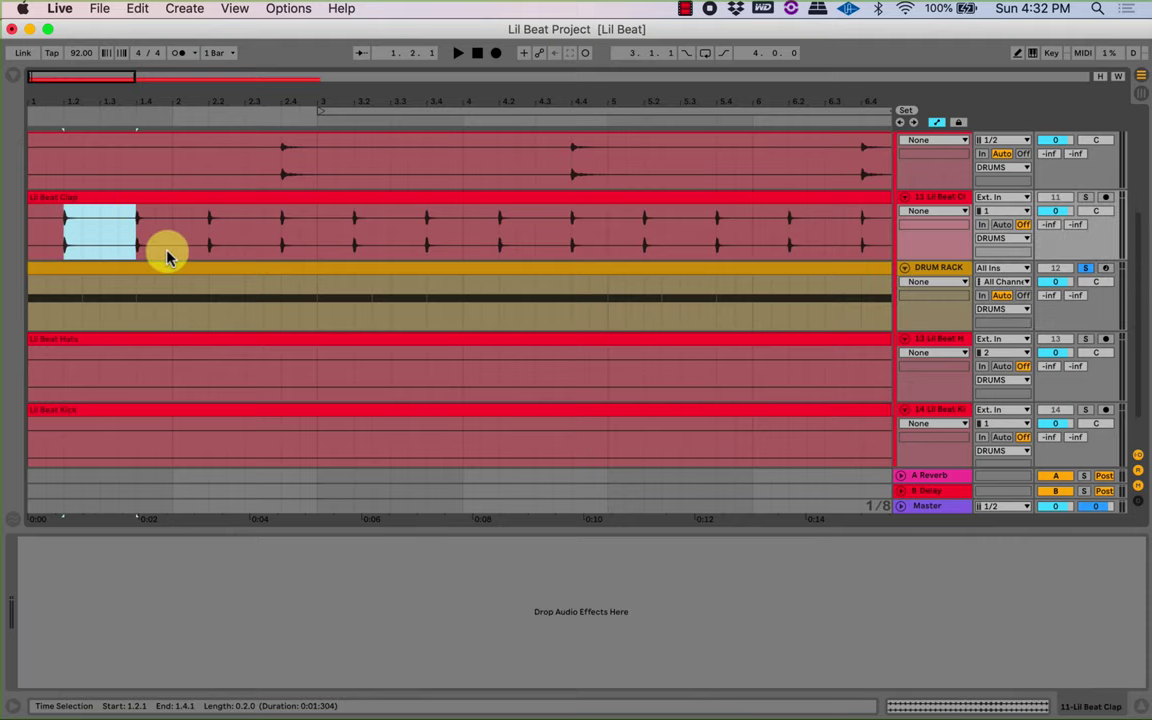
pyautogui.scroll(2, 200, 245)
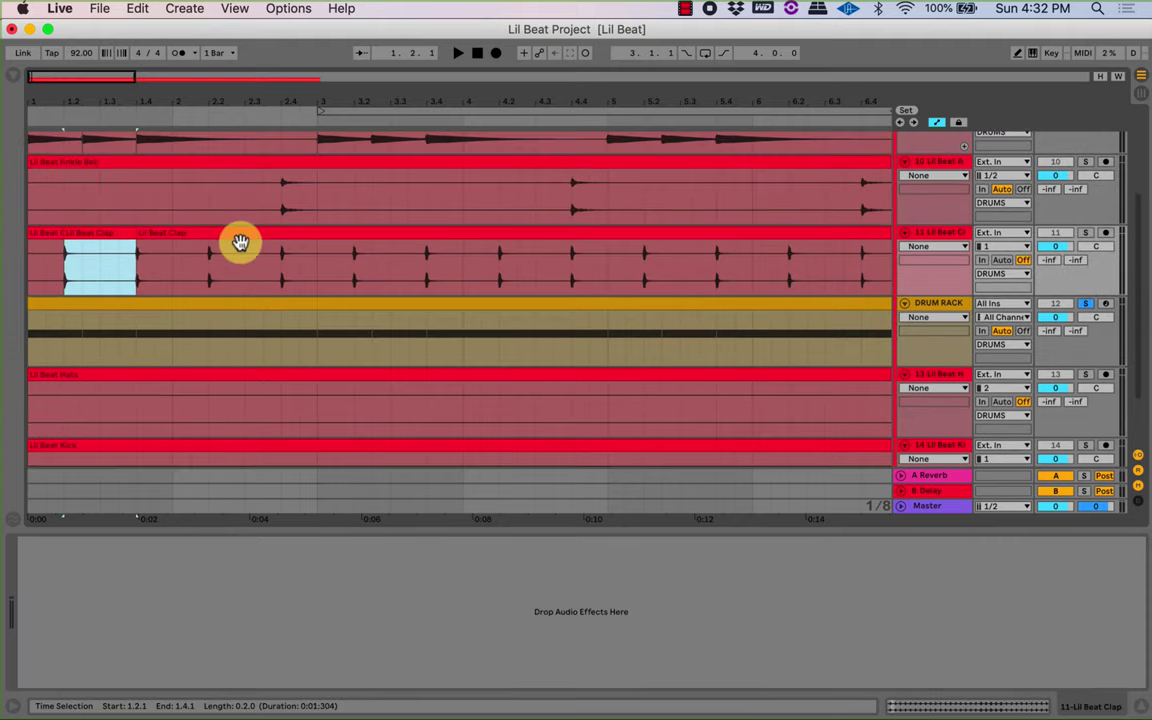
# Clear the DRUM RACK solo, solo the Lil Beat Ankle Bell track, and audition it from 2.3.3.
pyautogui.click(266, 205)
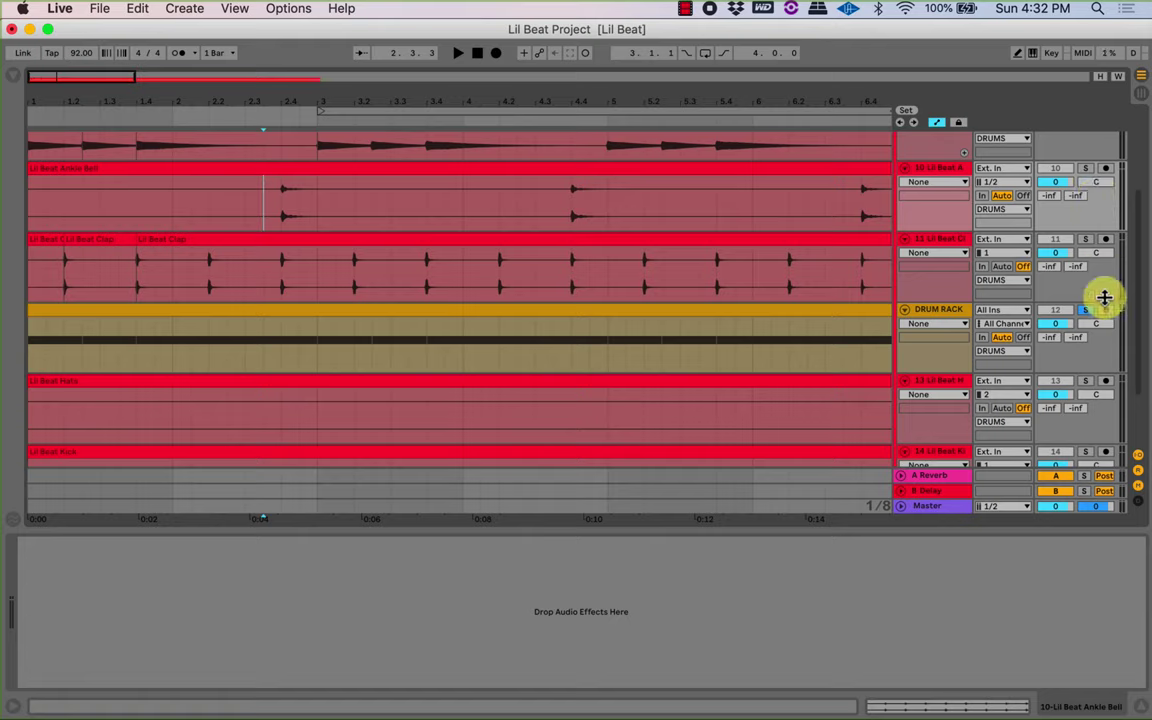
pyautogui.press('space')
pyautogui.press('space')
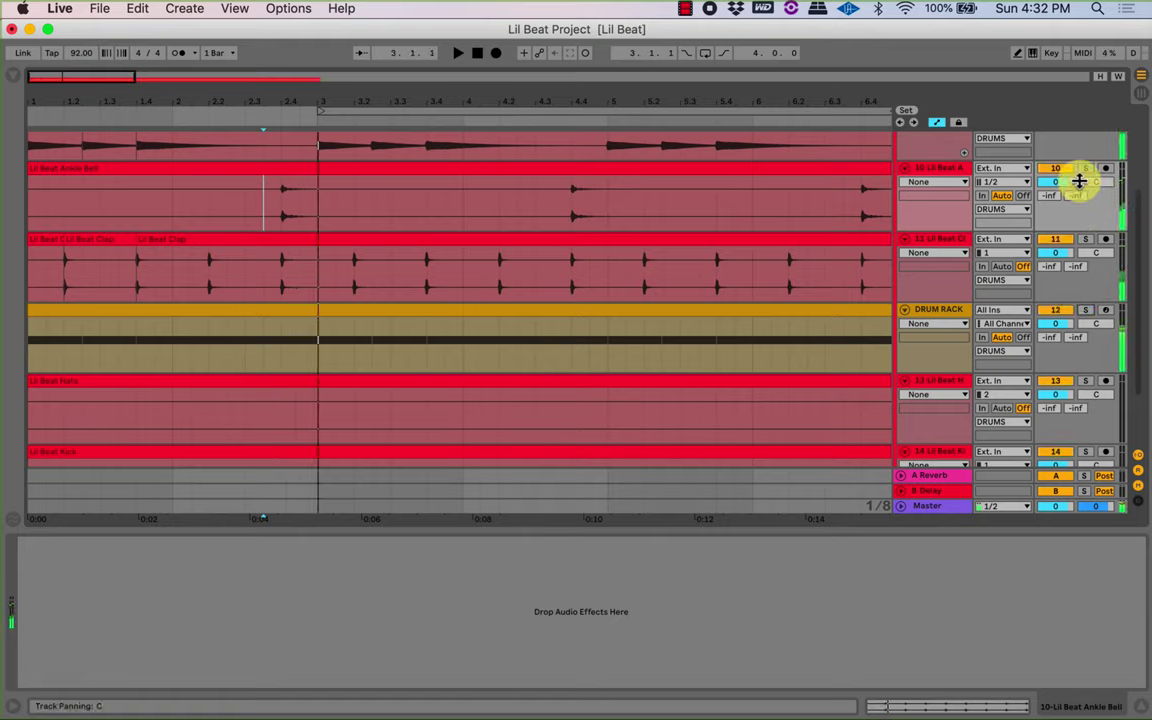
pyautogui.click(1085, 172)
pyautogui.press('space')
pyautogui.press('space')
# Split the first ankle bell hit into its own clip from 2.4.1 to 3.3.1.
pyautogui.click(282, 207)
pyautogui.moveTo(282, 207); pyautogui.dragTo(392, 212)
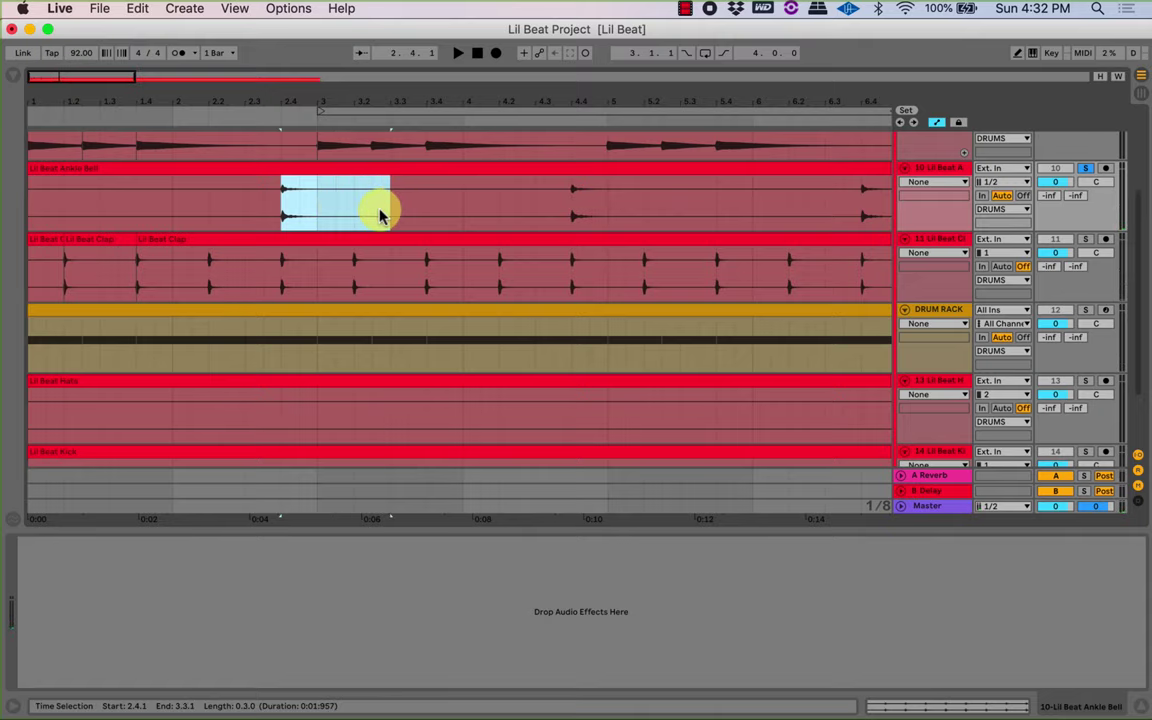
pyautogui.press('super+e')
pyautogui.press('-')
pyautogui.click(242, 214)
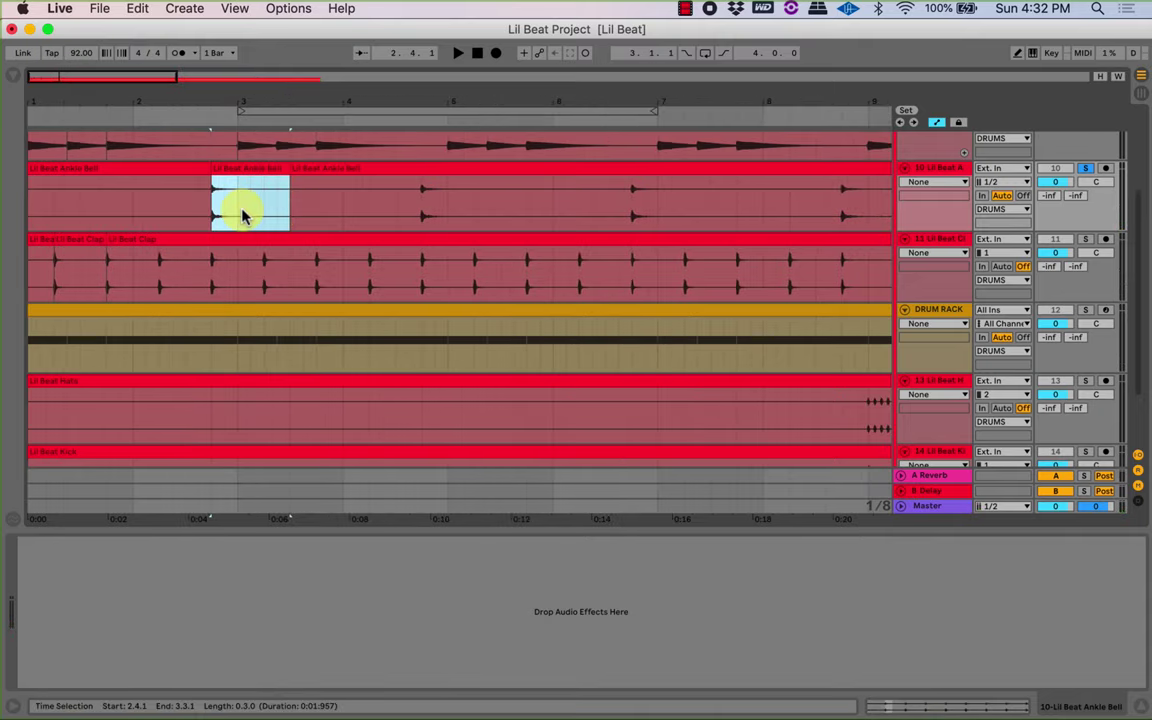
# Clear the Ankle Bell solo and play the arrangement from bar 9, where the hats begin.
pyautogui.moveTo(292, 97); pyautogui.dragTo(70, 97)
pyautogui.click(166, 418)
pyautogui.press('space')
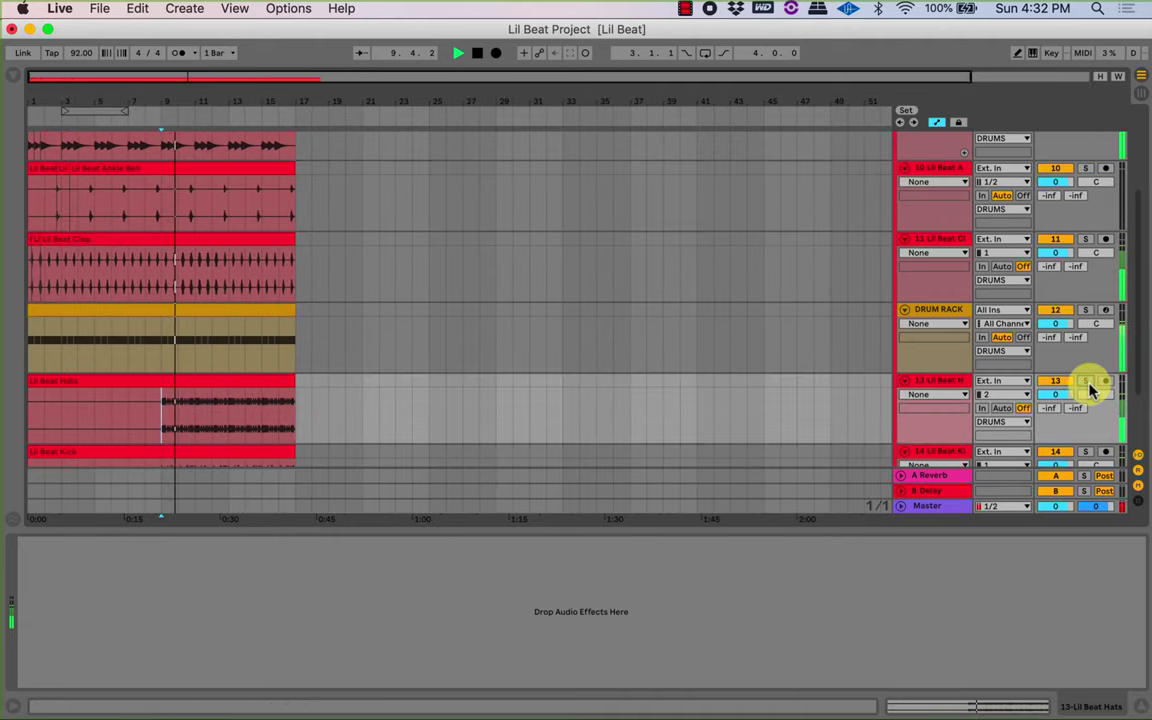
pyautogui.press('space')
# Load the separated Lil Beat Clap slice from 1.2.1 onto the Drum Rack's C2 pad.
pyautogui.moveTo(57, 98); pyautogui.dragTo(59, 198)
pyautogui.moveTo(45, 274); pyautogui.dragTo(74, 282)
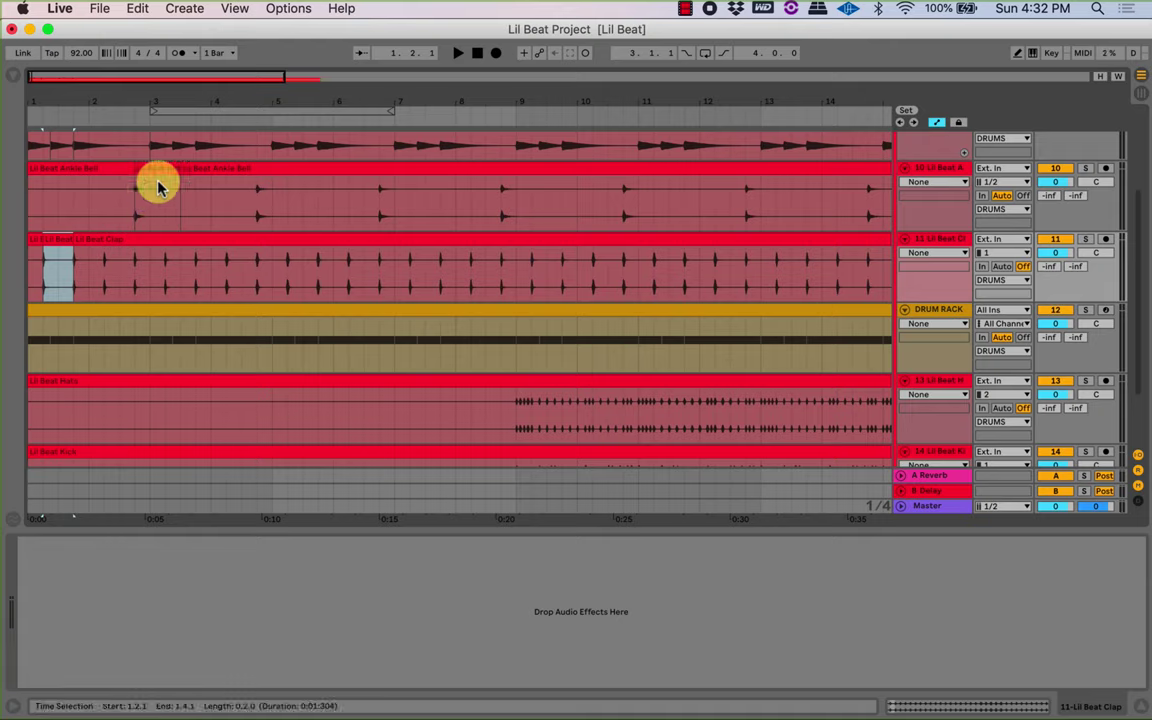
pyautogui.click(155, 173)
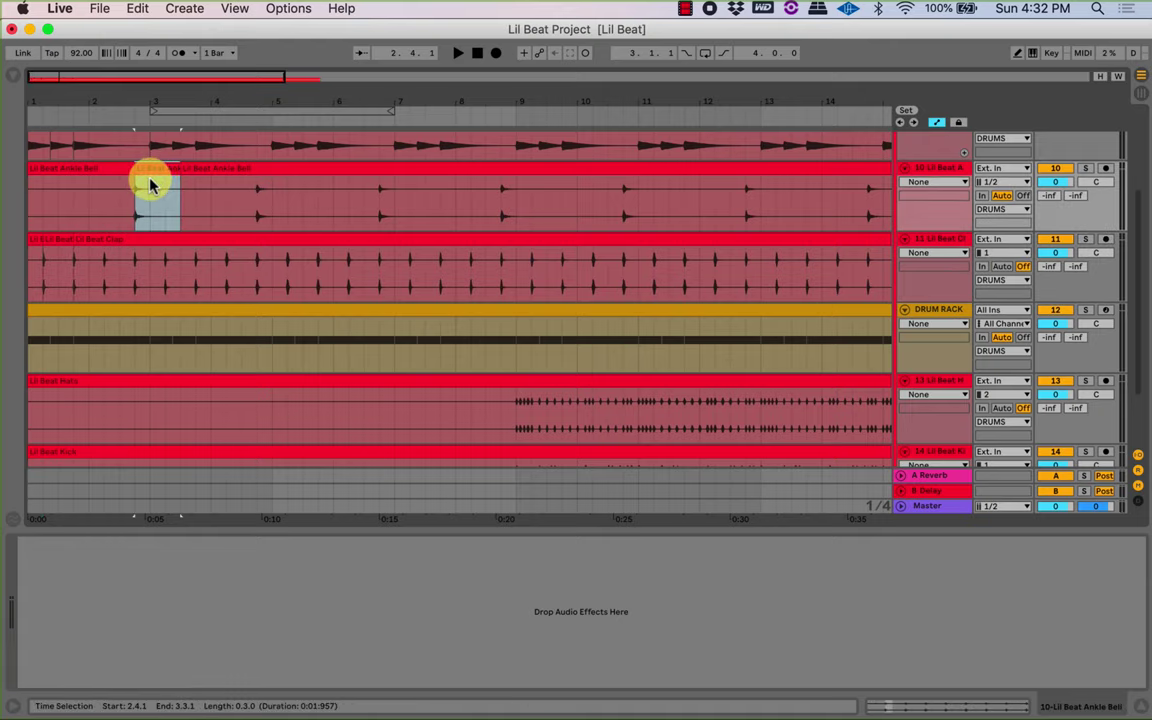
pyautogui.moveTo(80, 101); pyautogui.dragTo(80, 145)
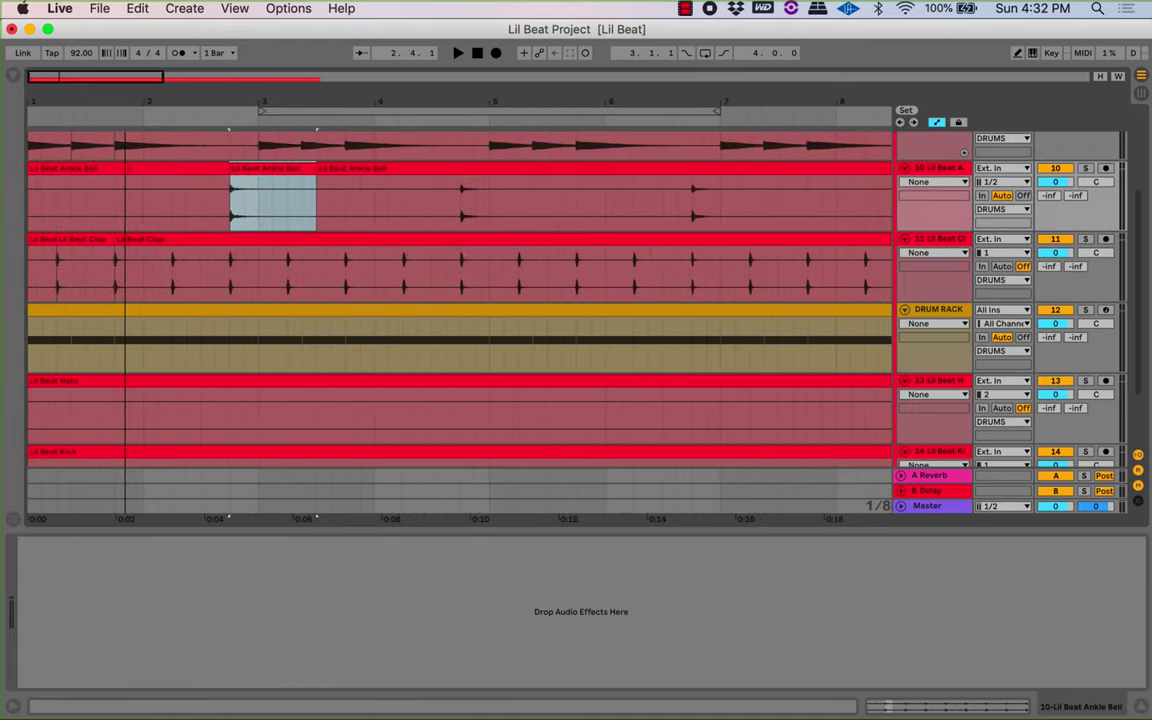
pyautogui.click(950, 311)
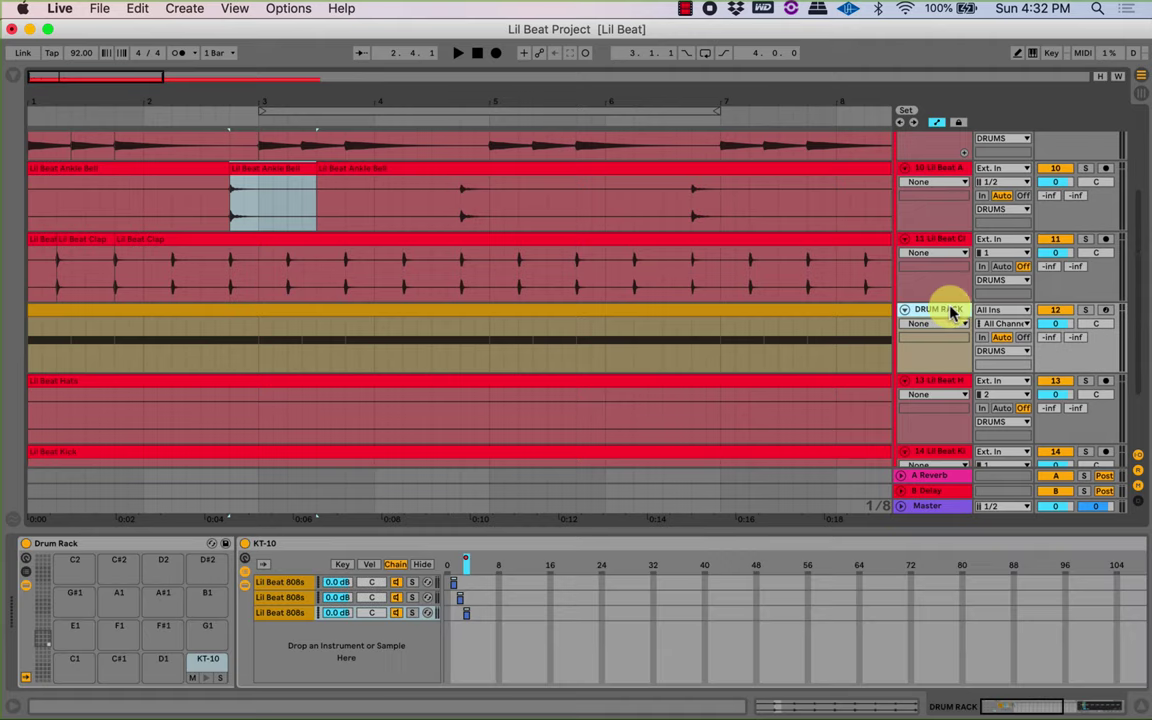
pyautogui.click(100, 248)
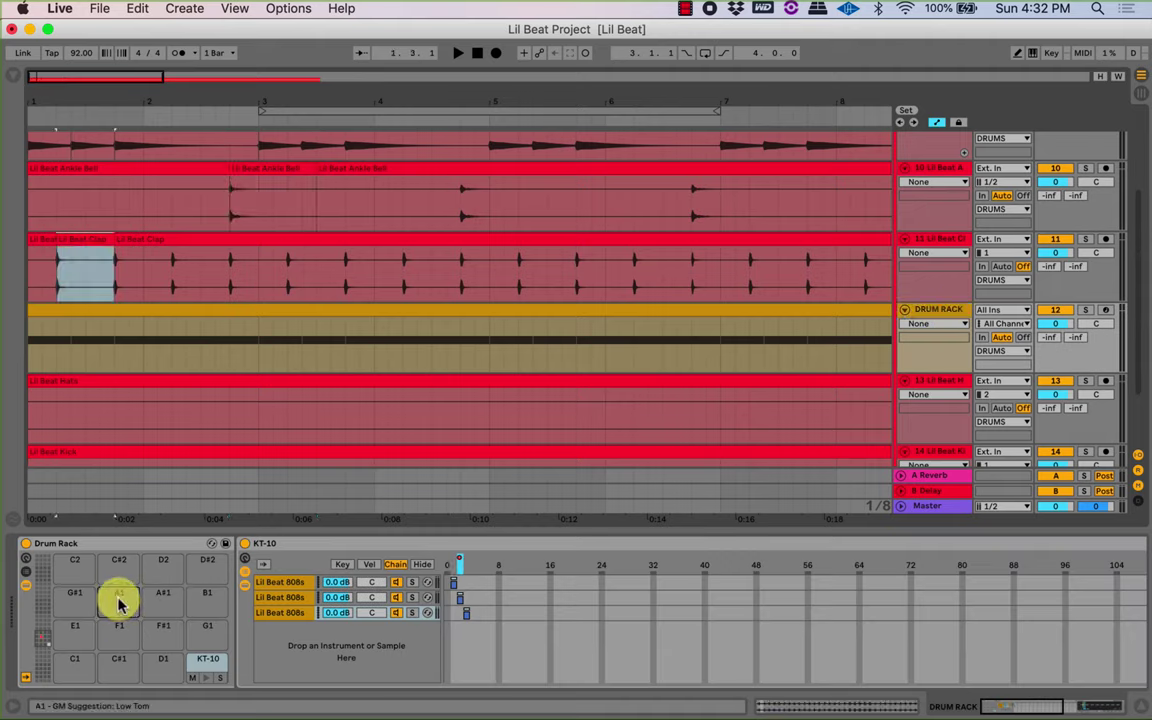
pyautogui.moveTo(118, 600); pyautogui.dragTo(75, 576)
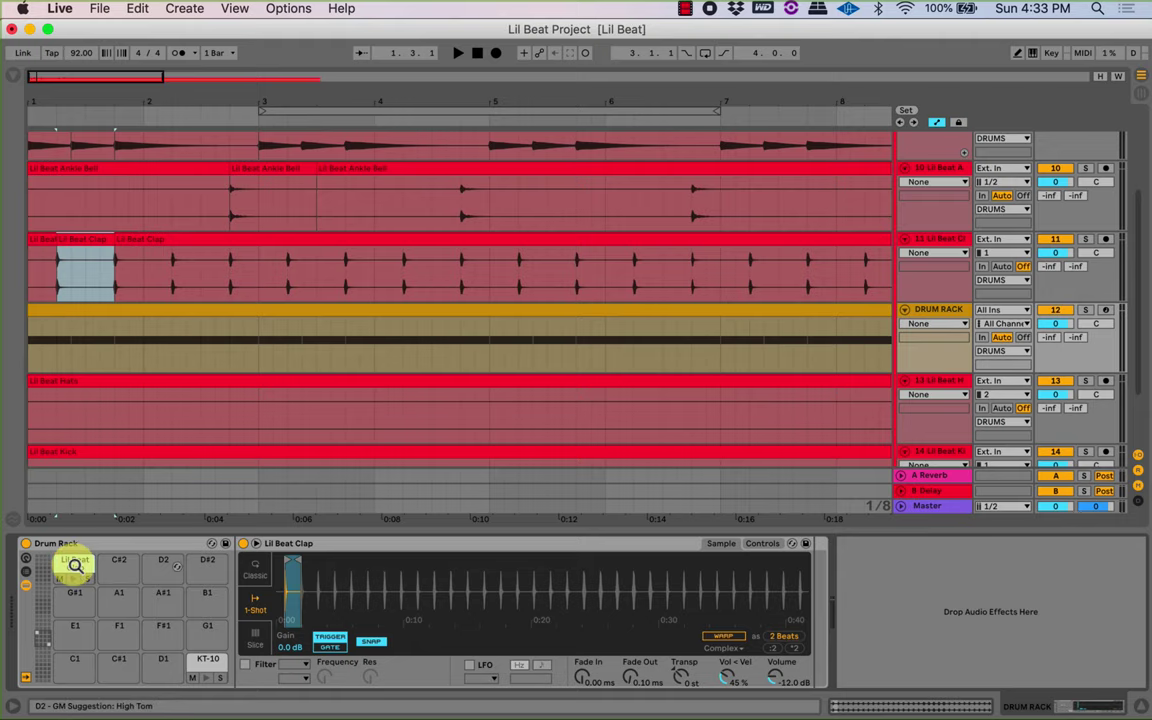
# Group the C2 pad's clap Simpler into an instrument rack and add the Ankle Bell slice as a second chain.
pyautogui.click(297, 550)
pyautogui.press('super+g')
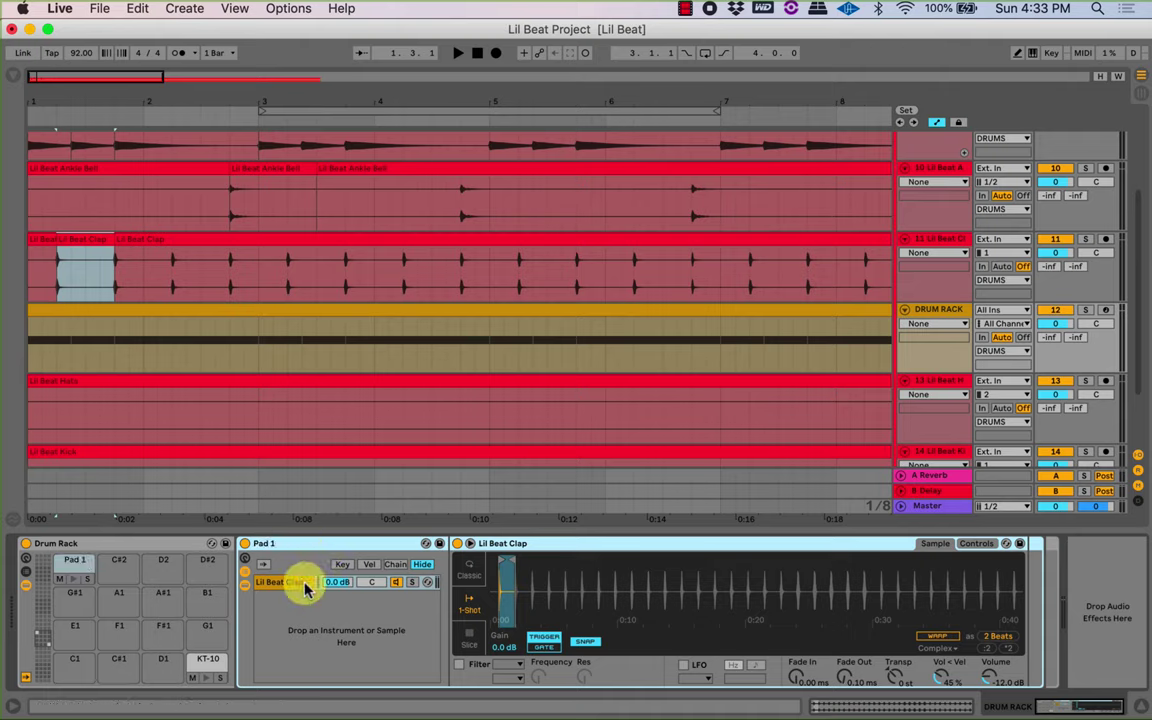
pyautogui.moveTo(257, 170); pyautogui.dragTo(329, 586)
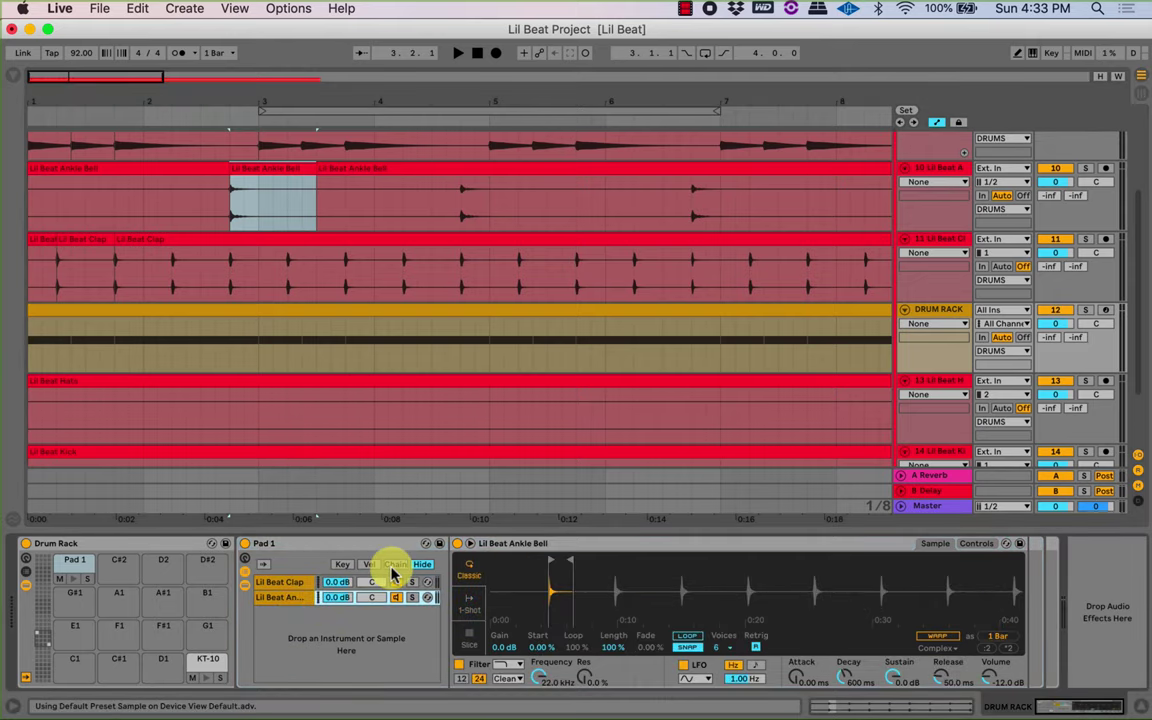
# Set the zones of Pad 1's Clap and Ankle Bell chains to 1 and its chain selector to 1.
pyautogui.click(393, 565)
pyautogui.click(448, 582)
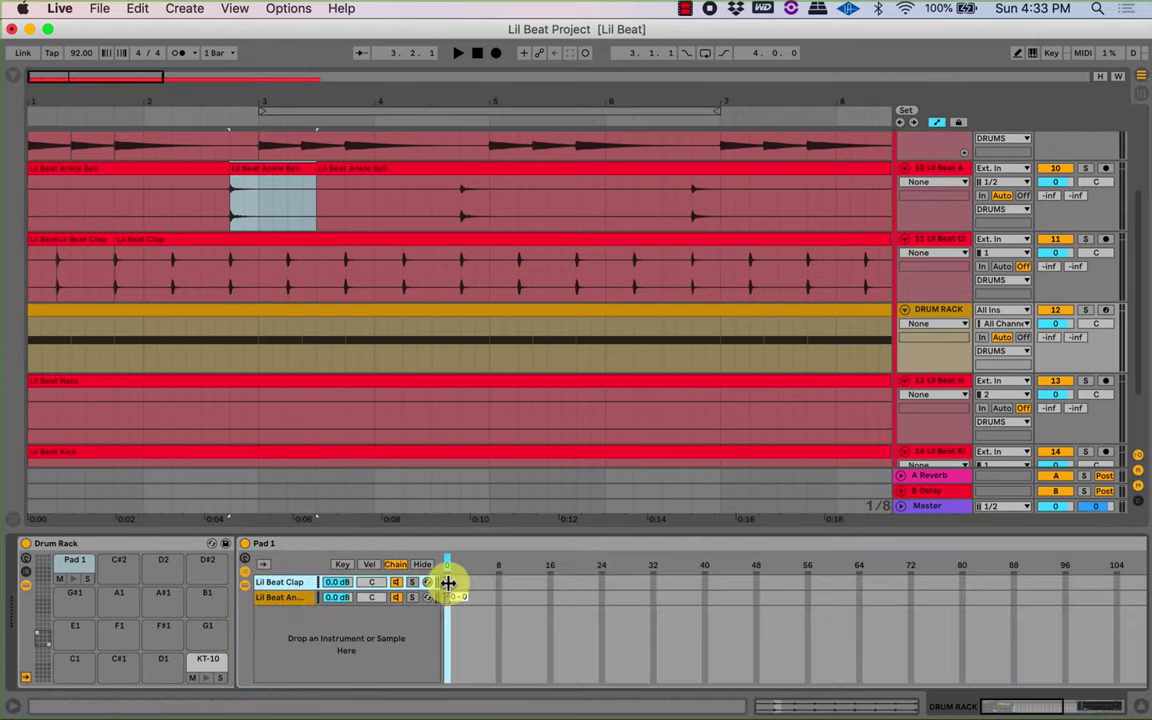
pyautogui.click(450, 596)
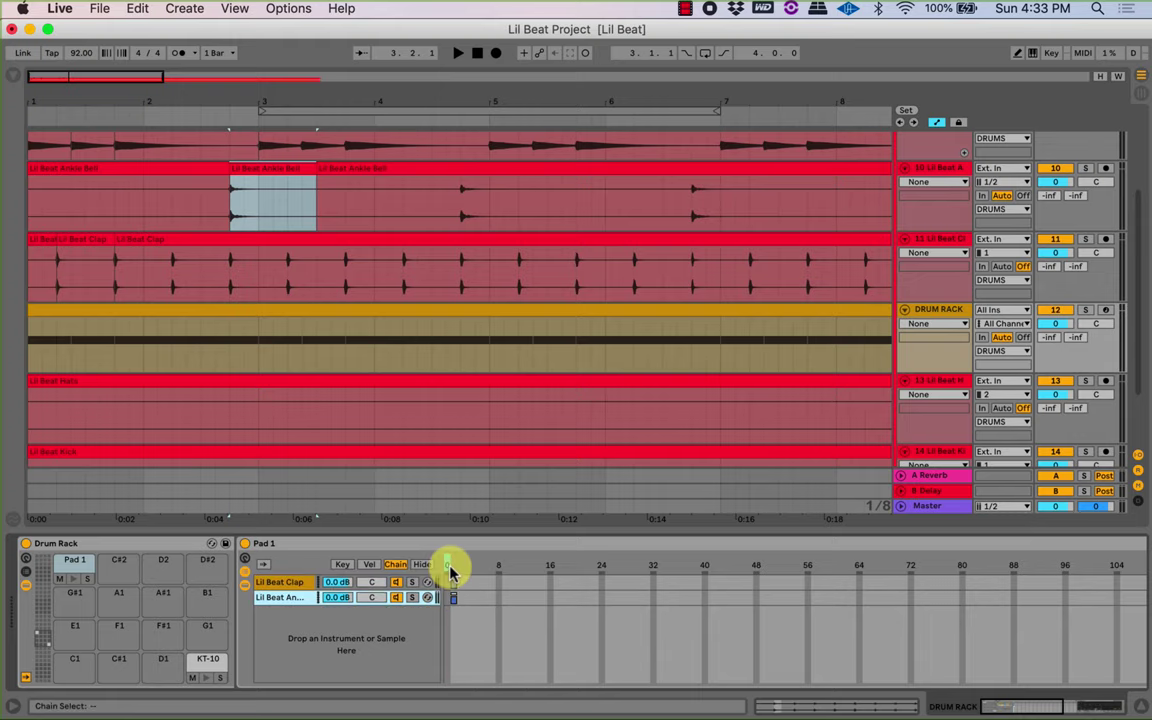
pyautogui.moveTo(447, 565); pyautogui.dragTo(454, 566)
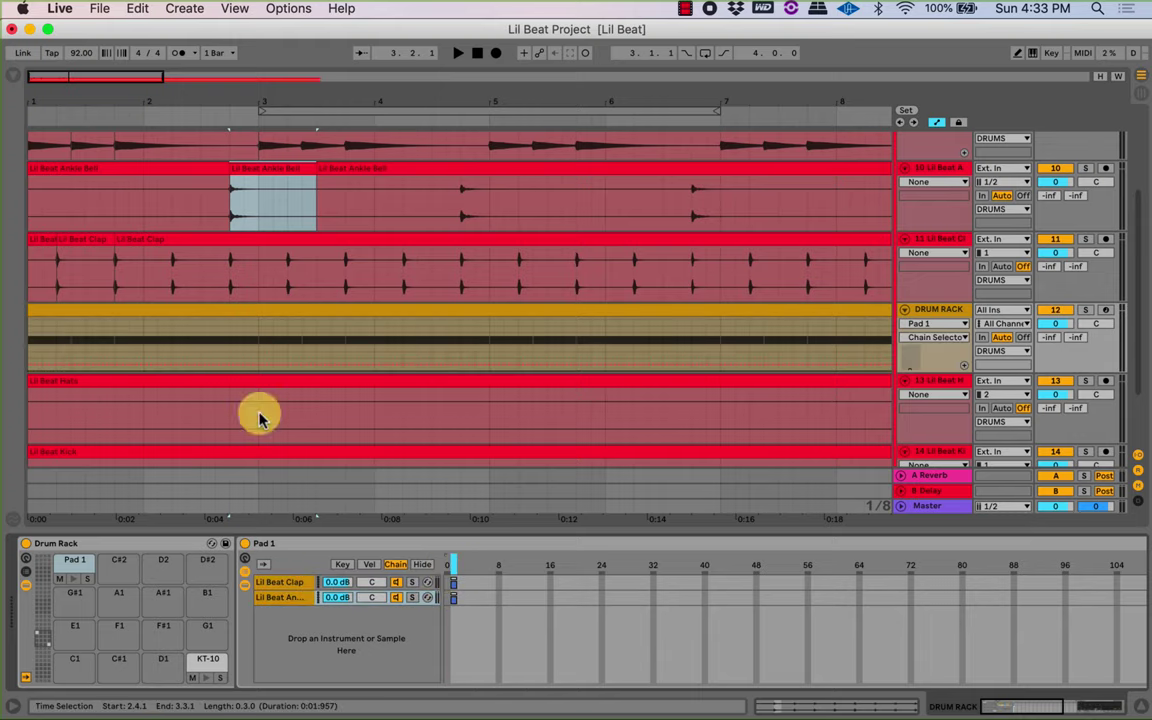
# Review Pad 1's Clap and Ankle Bell chains against their source slices in the arrangement.
pyautogui.moveTo(163, 101); pyautogui.dragTo(163, 97)
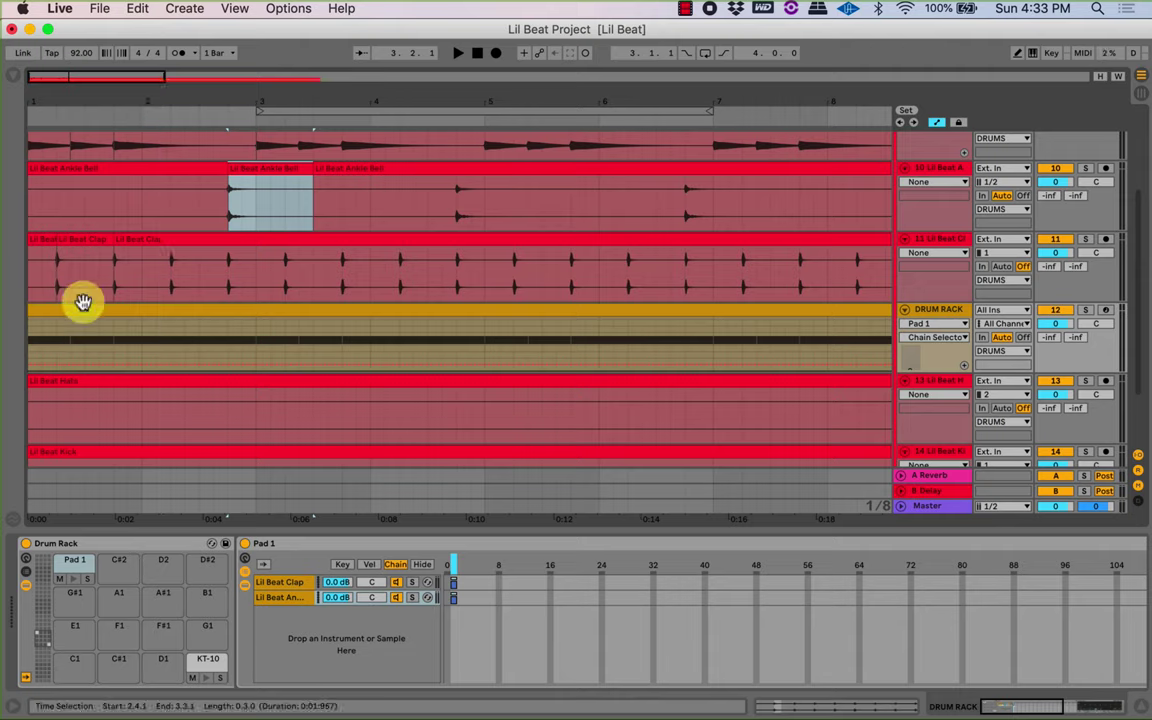
pyautogui.click(280, 588)
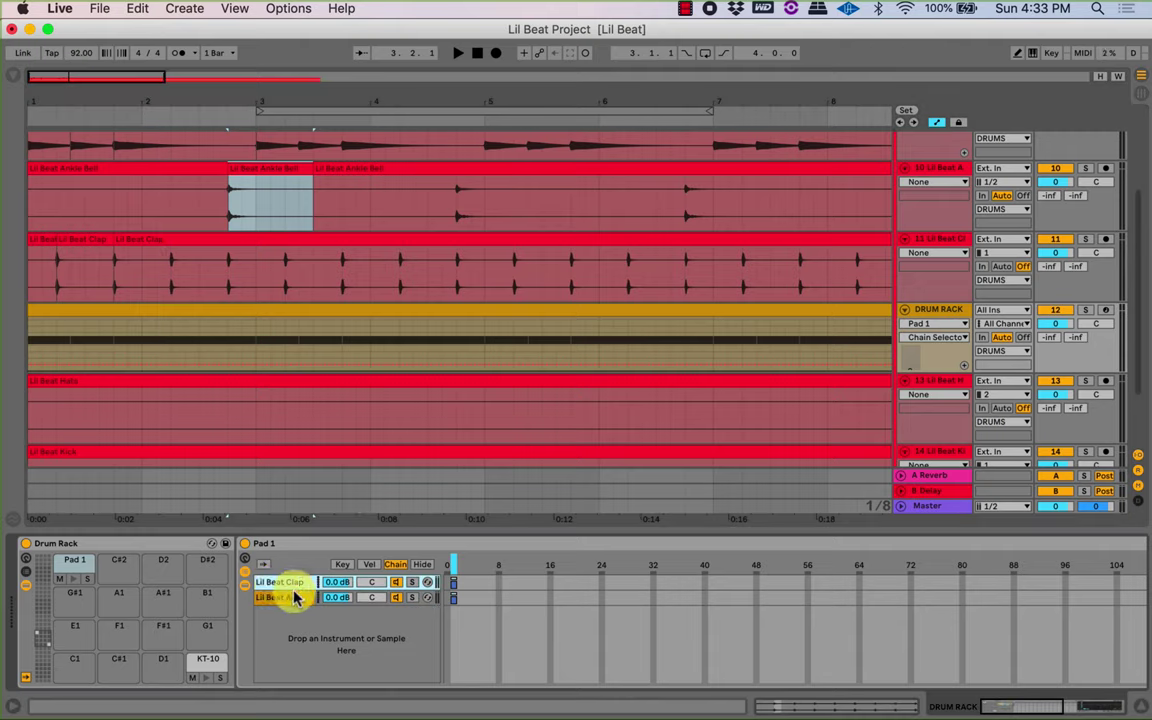
pyautogui.click(292, 598)
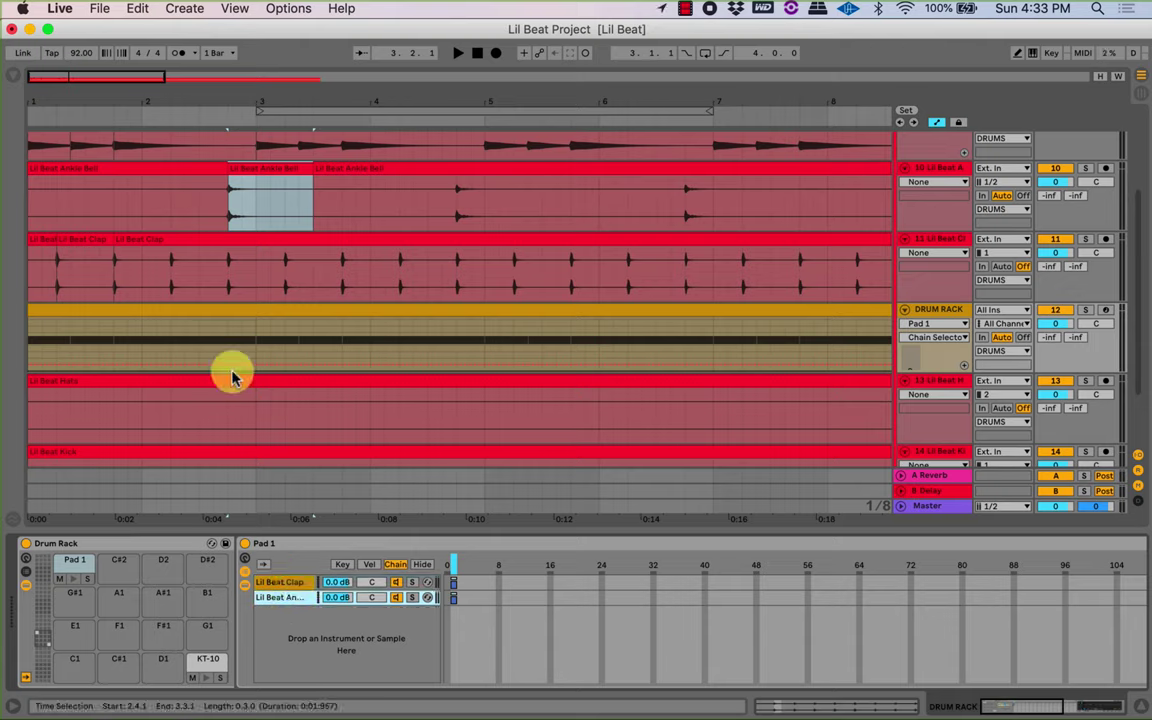
pyautogui.click(286, 585)
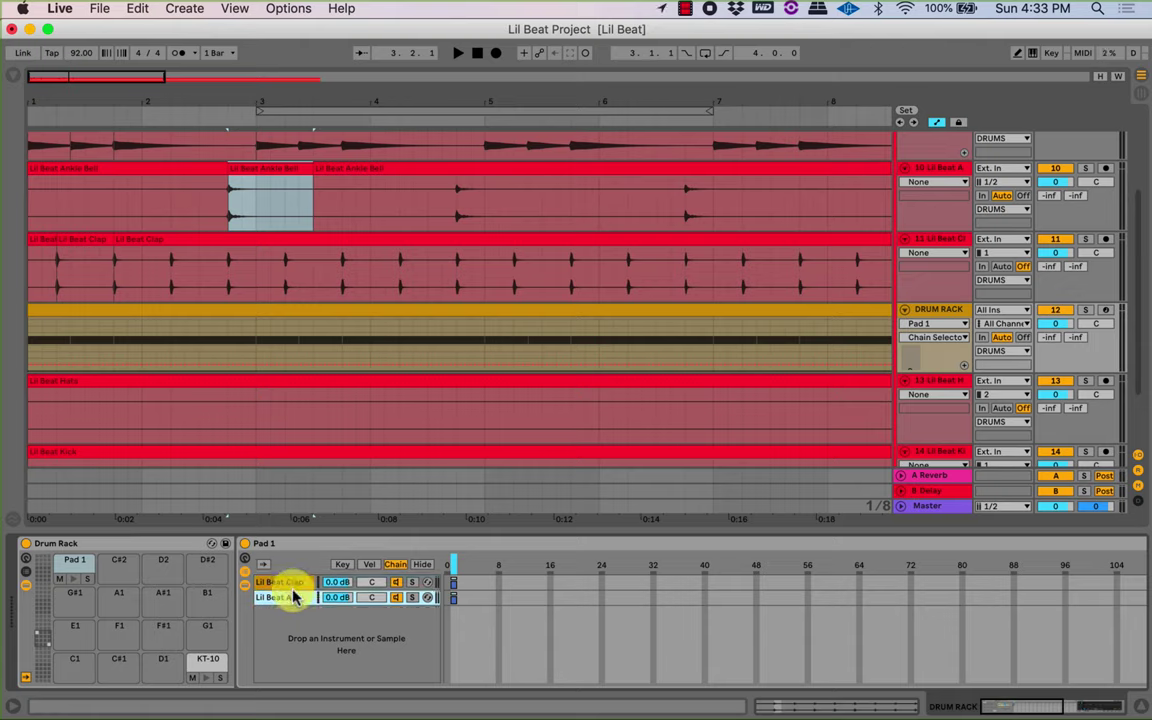
pyautogui.click(252, 218)
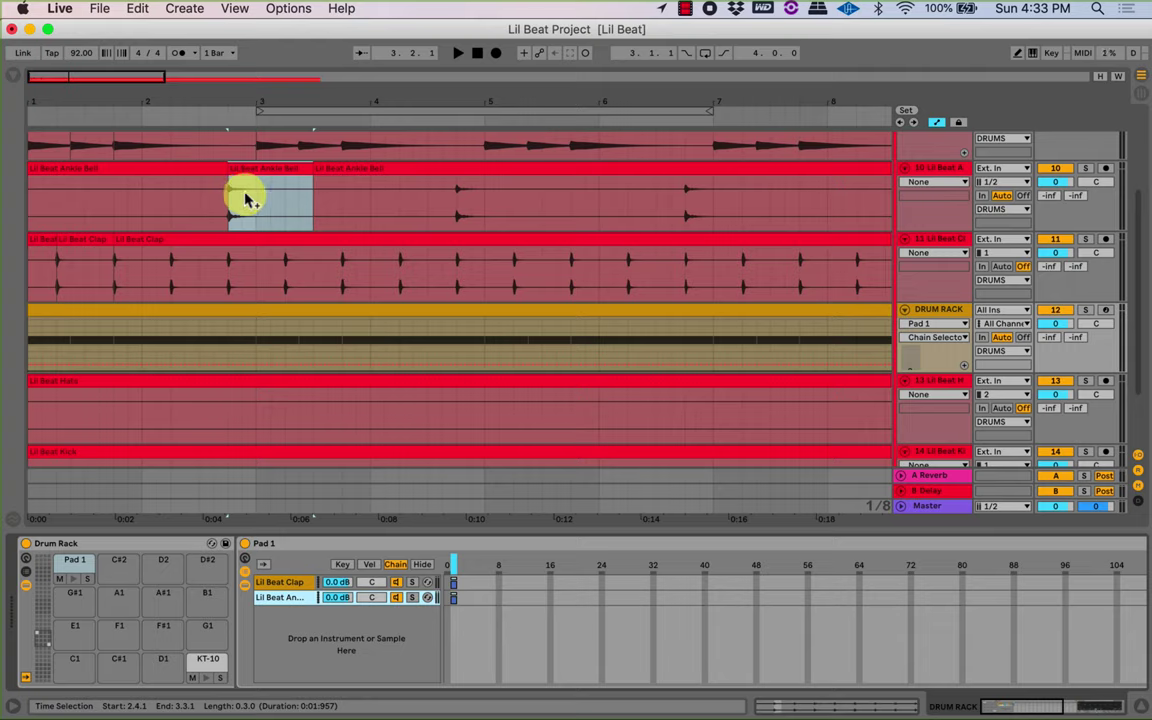
# Show the Speaker On automation of Pad 1's Ankle Bell chain on the DRUM RACK track.
pyautogui.click(449, 561)
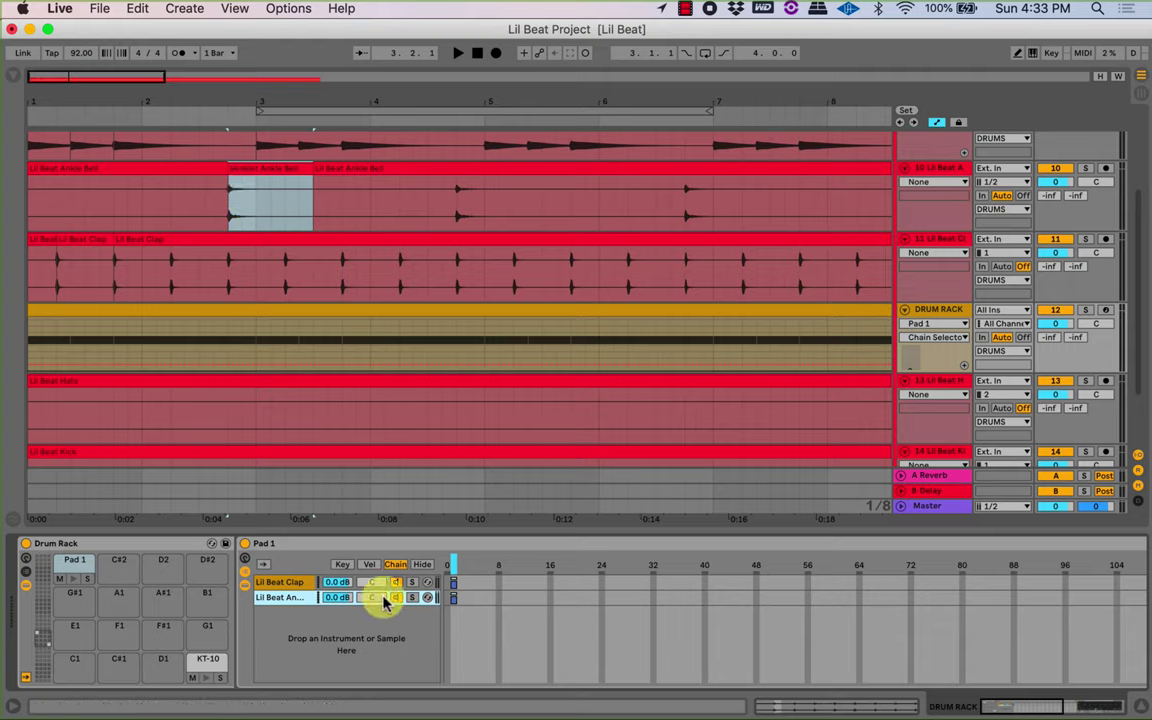
pyautogui.rightClick(395, 598)
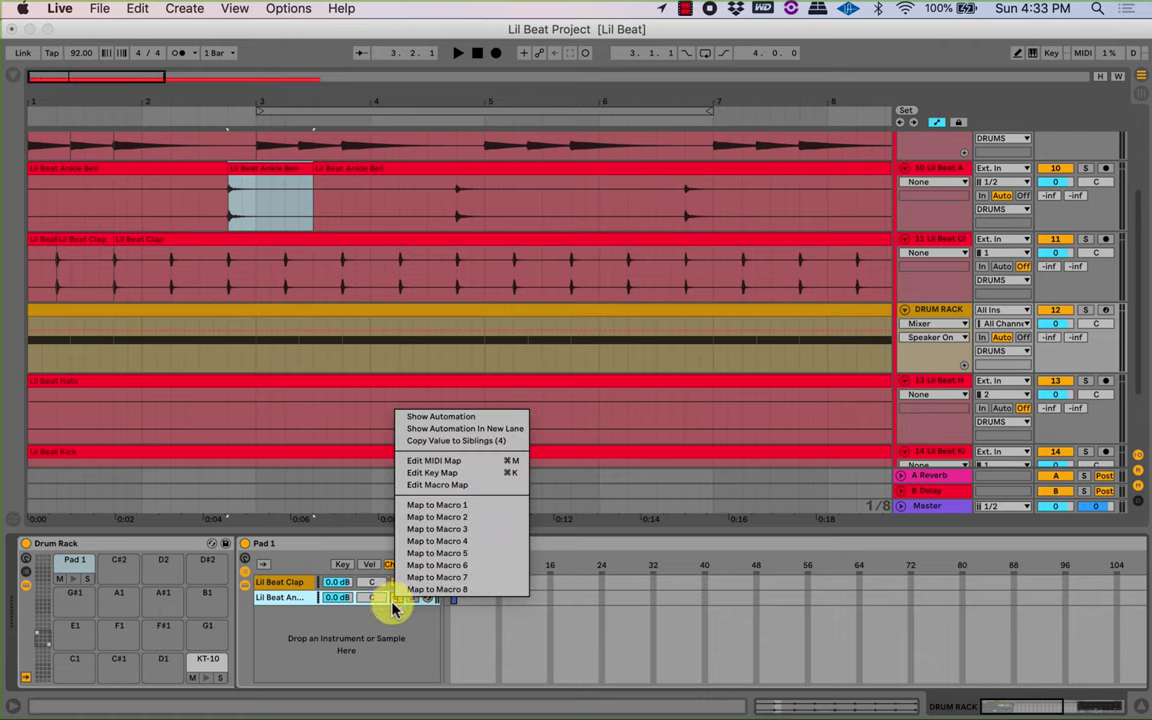
pyautogui.click(389, 623)
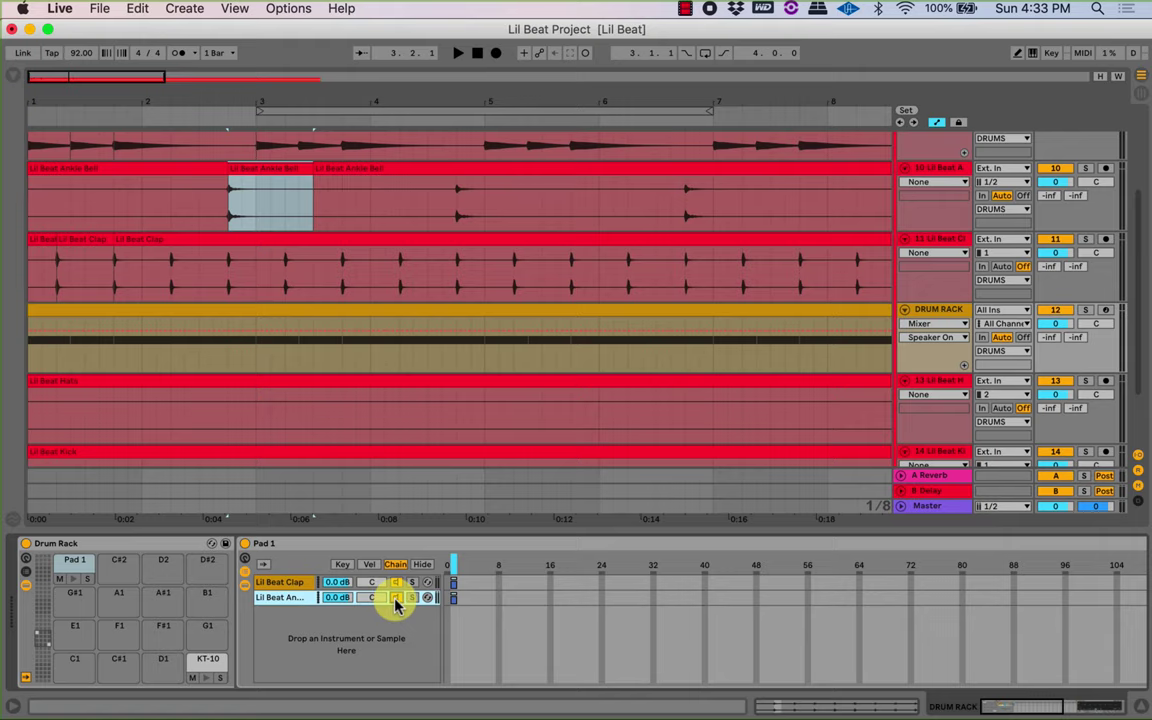
pyautogui.moveTo(364, 95); pyautogui.dragTo(205, 97)
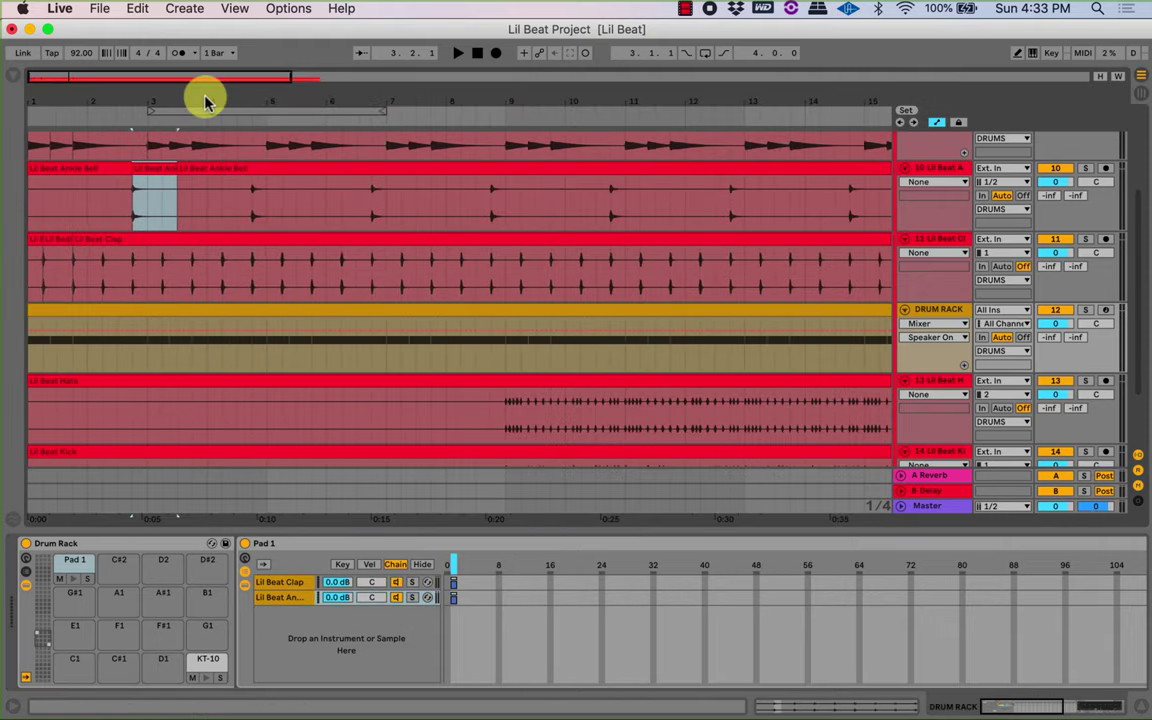
# Toggle Pad 1's Ankle Bell chain off and back on, and play back the Ankle Bell track to compare.
pyautogui.click(392, 598)
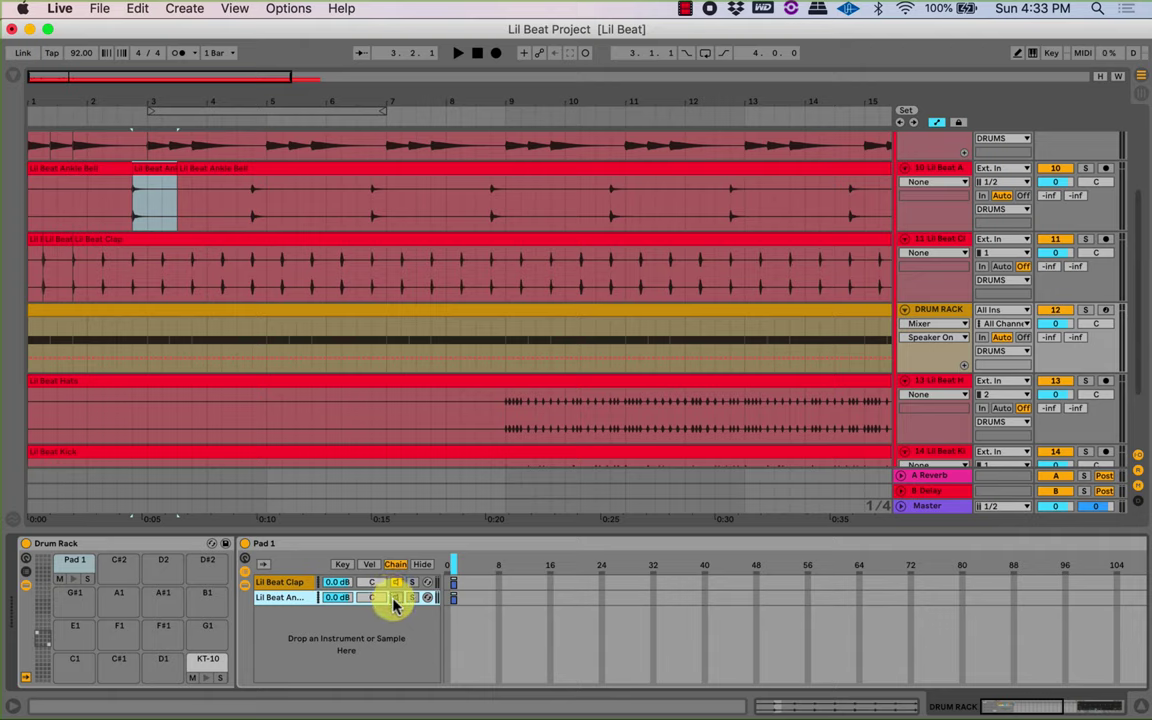
pyautogui.click(415, 605)
pyautogui.click(160, 169)
pyautogui.press('space')
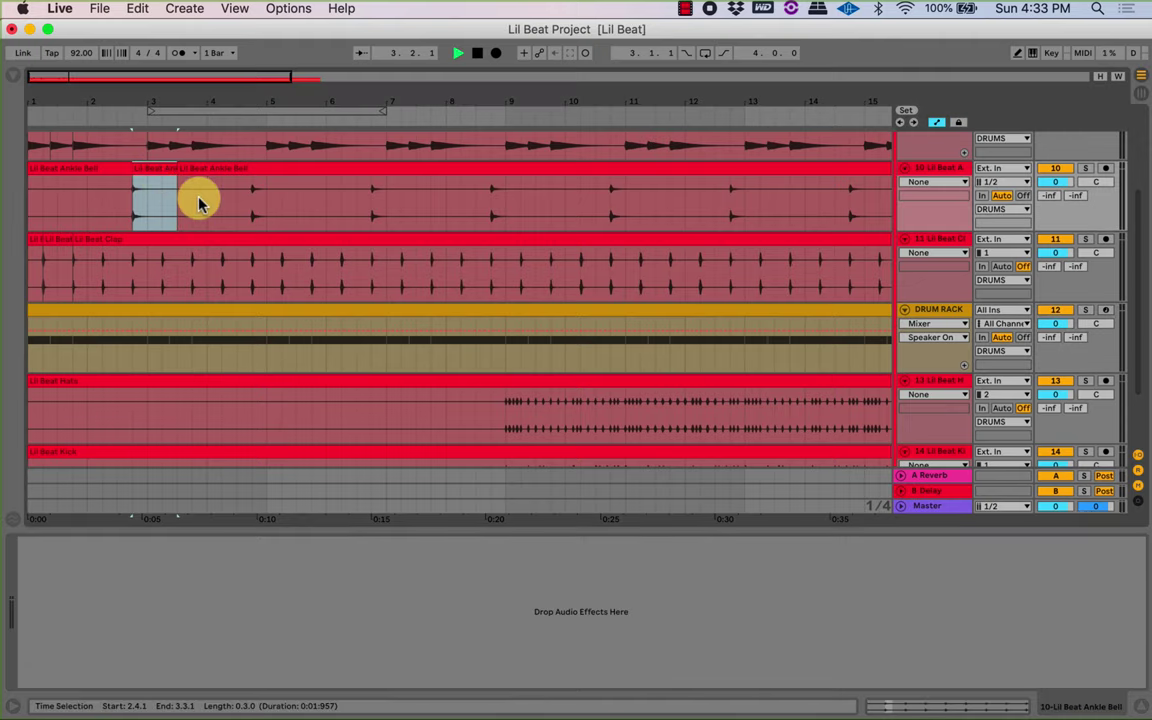
pyautogui.click(240, 310)
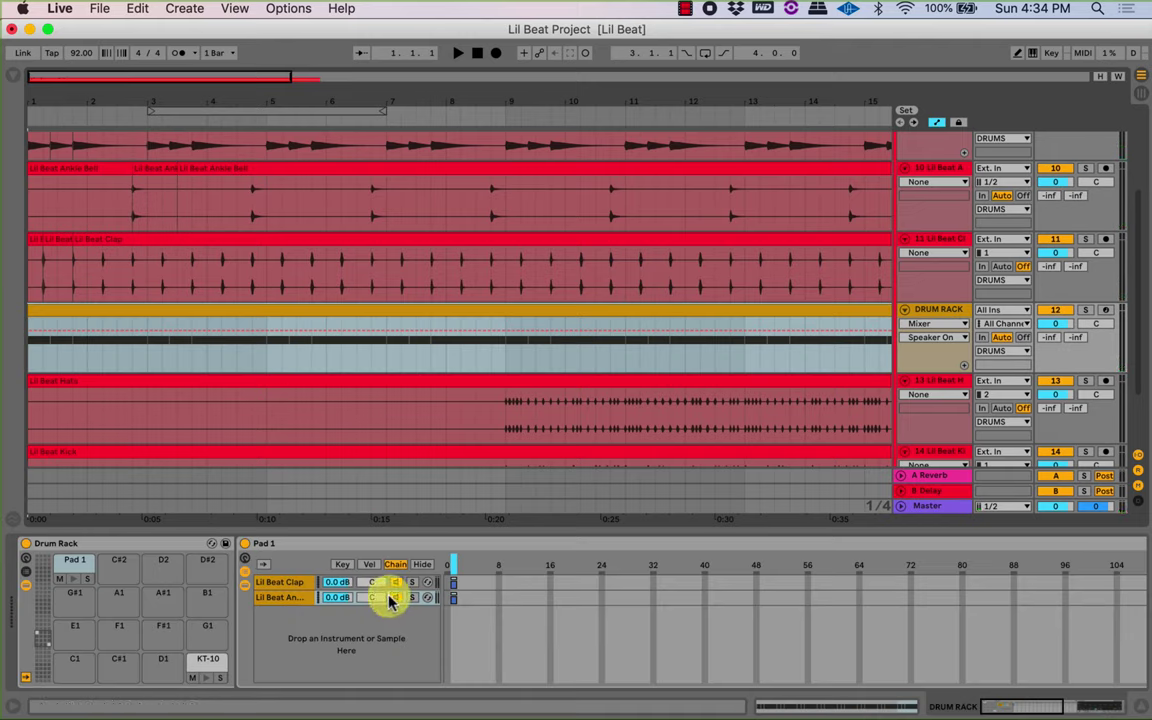
# Move Pad 1's Ankle Bell chain zone to 2, extend the Clap chain zone to 1–2, and set the chain selector to 2.
pyautogui.click(456, 596)
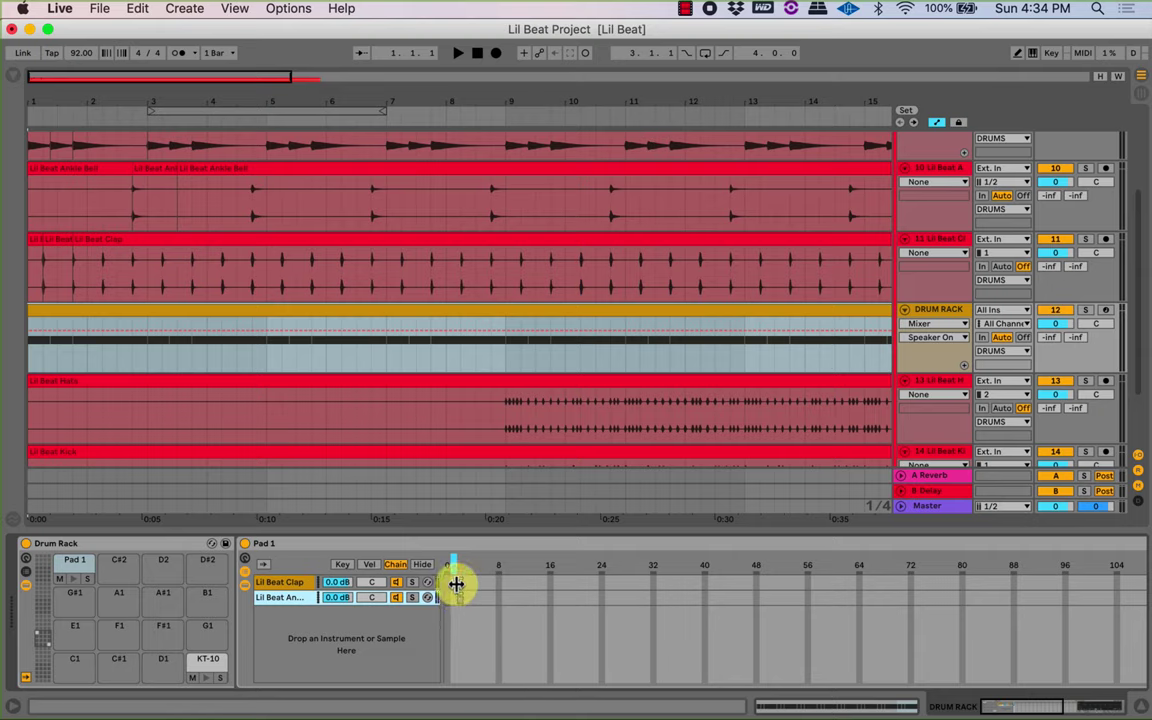
pyautogui.click(457, 584)
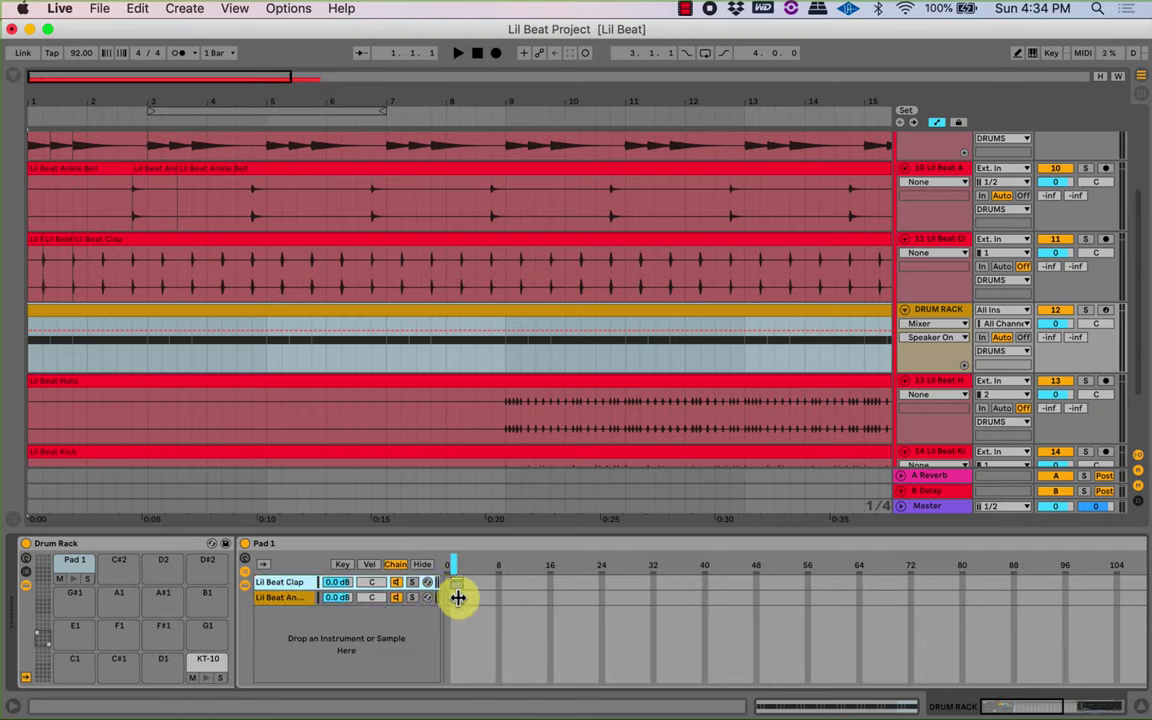
pyautogui.moveTo(458, 583)
pyautogui.mouseDown()
pyautogui.moveTo(779, 586)
pyautogui.moveTo(470, 597)
pyautogui.moveTo(512, 597)
pyautogui.moveTo(475, 591)
pyautogui.moveTo(671, 591)
pyautogui.moveTo(469, 588)
pyautogui.mouseUp()
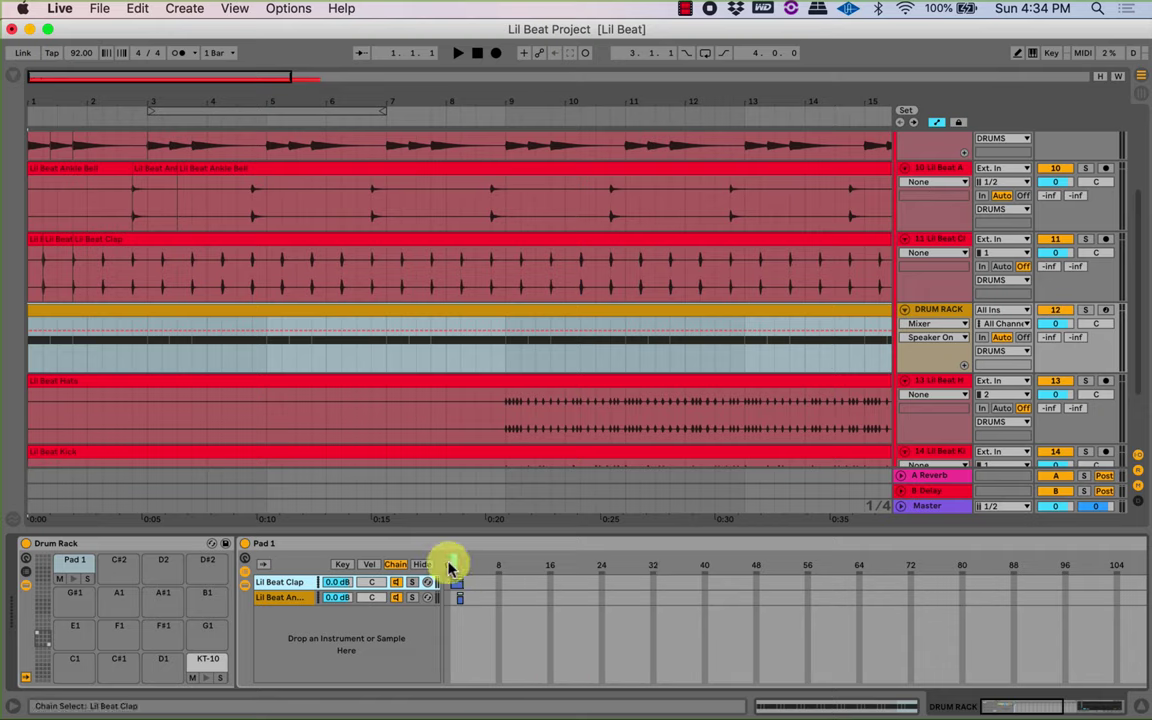
pyautogui.click(450, 566)
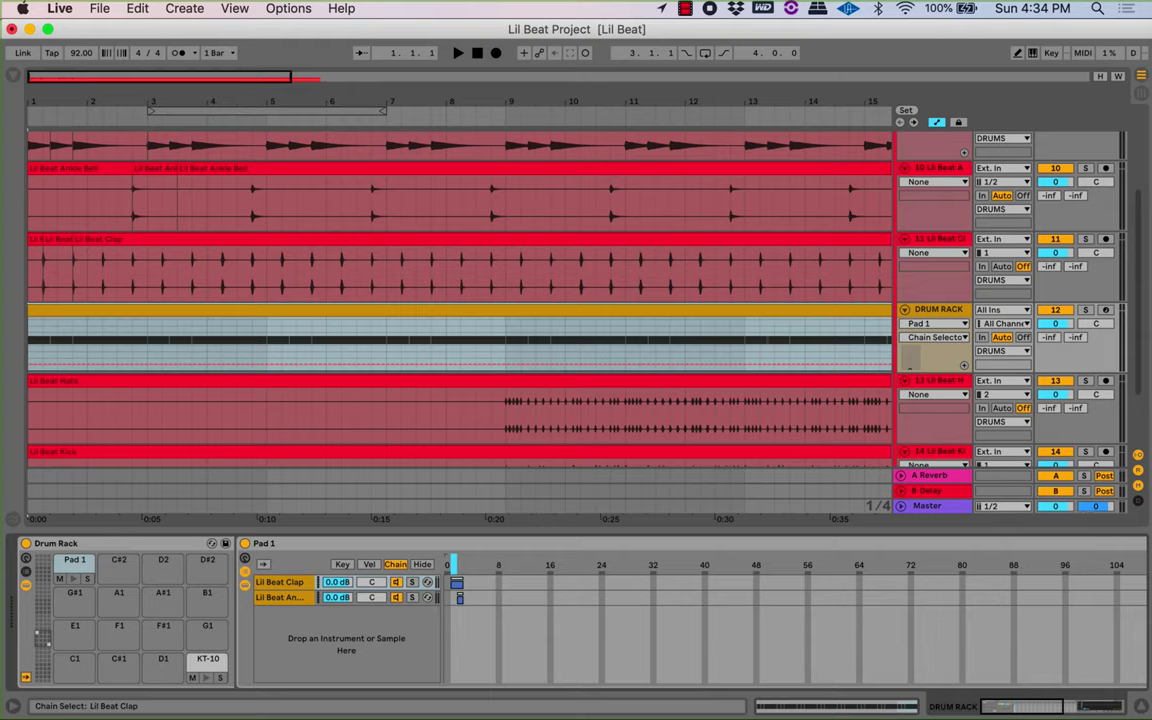
pyautogui.click(460, 566)
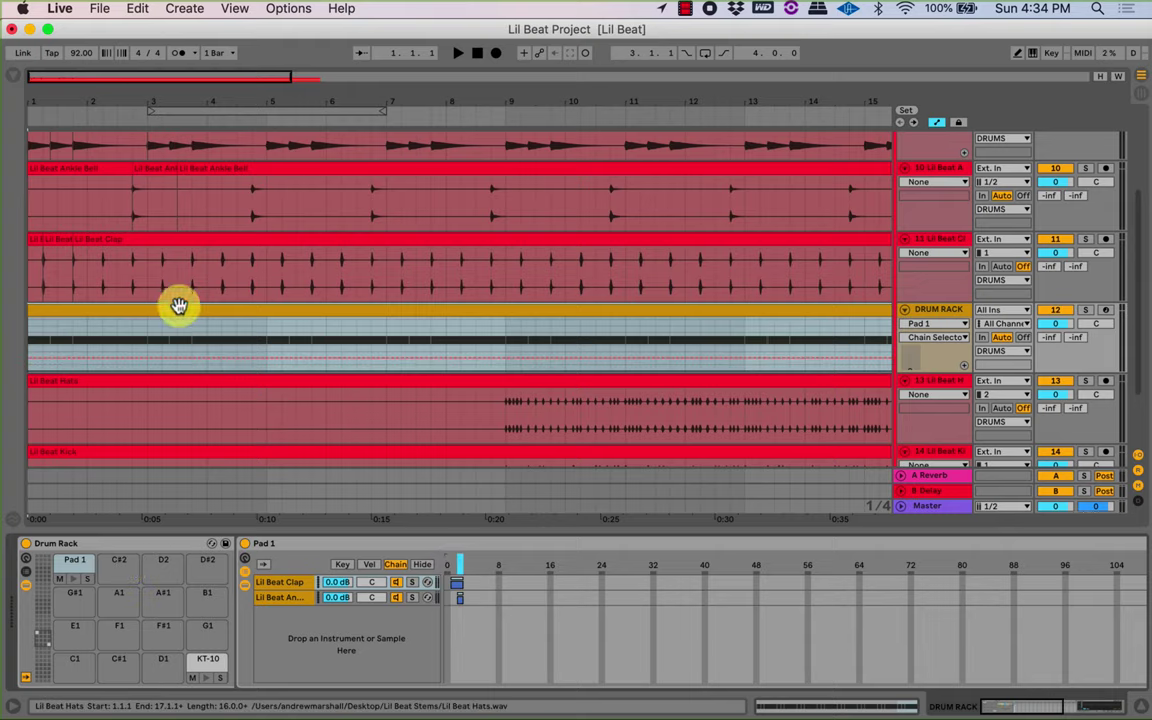
# Try stretching the Clap chain's zone up to about 53, and shrink it back to 1–2.
pyautogui.moveTo(177, 107); pyautogui.dragTo(140, 112)
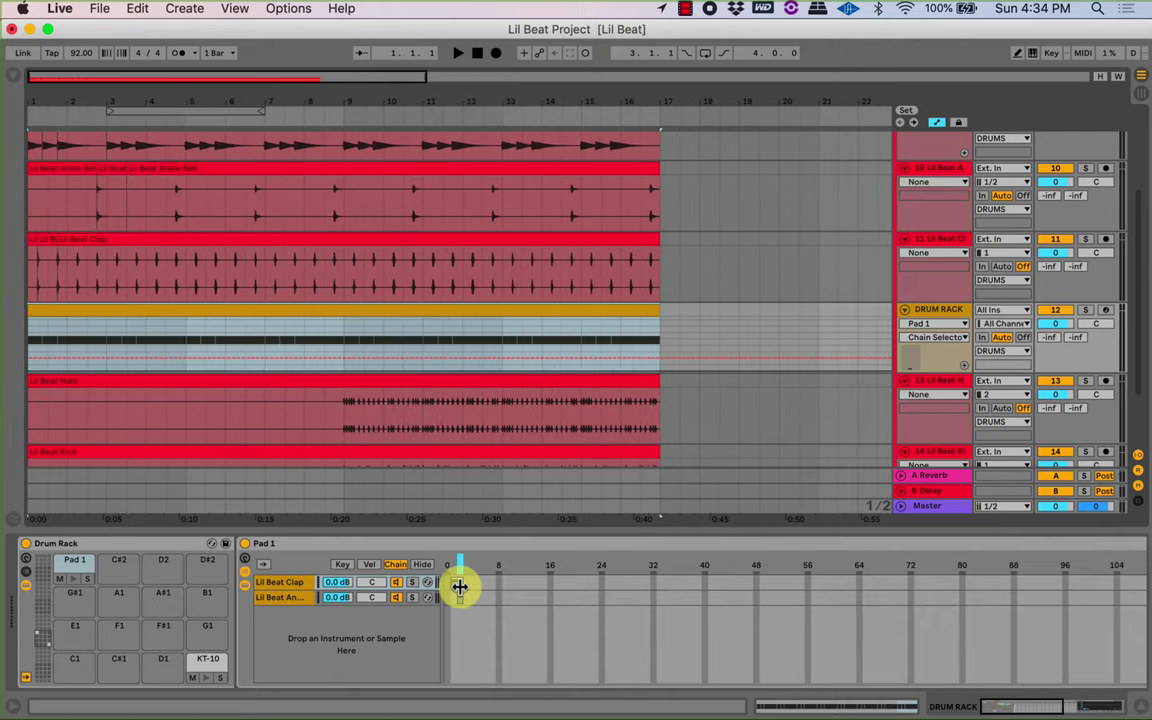
pyautogui.moveTo(458, 583)
pyautogui.mouseDown()
pyautogui.moveTo(499, 585)
pyautogui.moveTo(459, 591)
pyautogui.mouseUp()
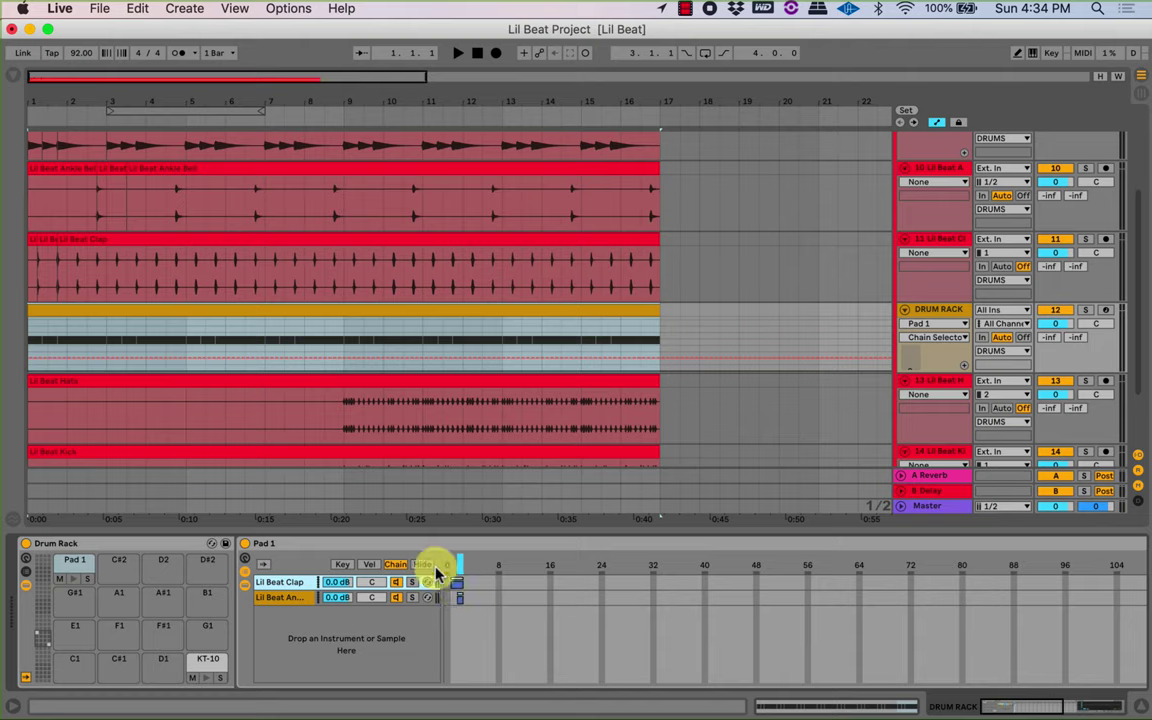
pyautogui.moveTo(457, 584); pyautogui.dragTo(798, 588)
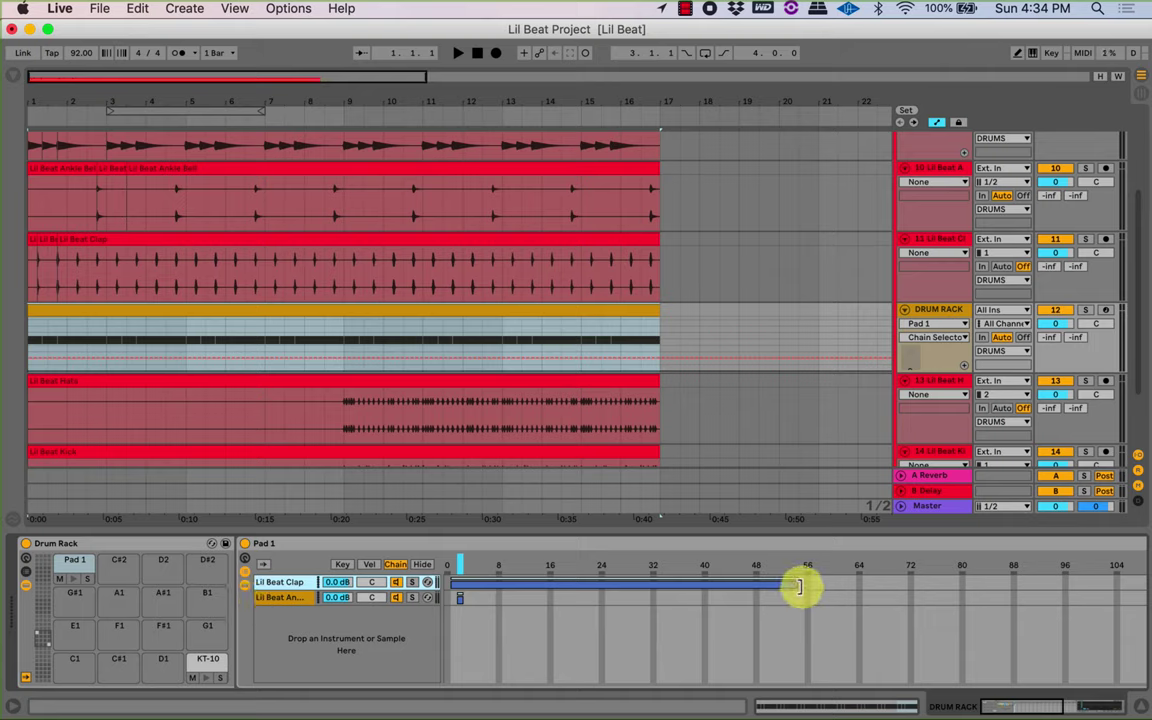
pyautogui.moveTo(791, 583); pyautogui.dragTo(462, 588)
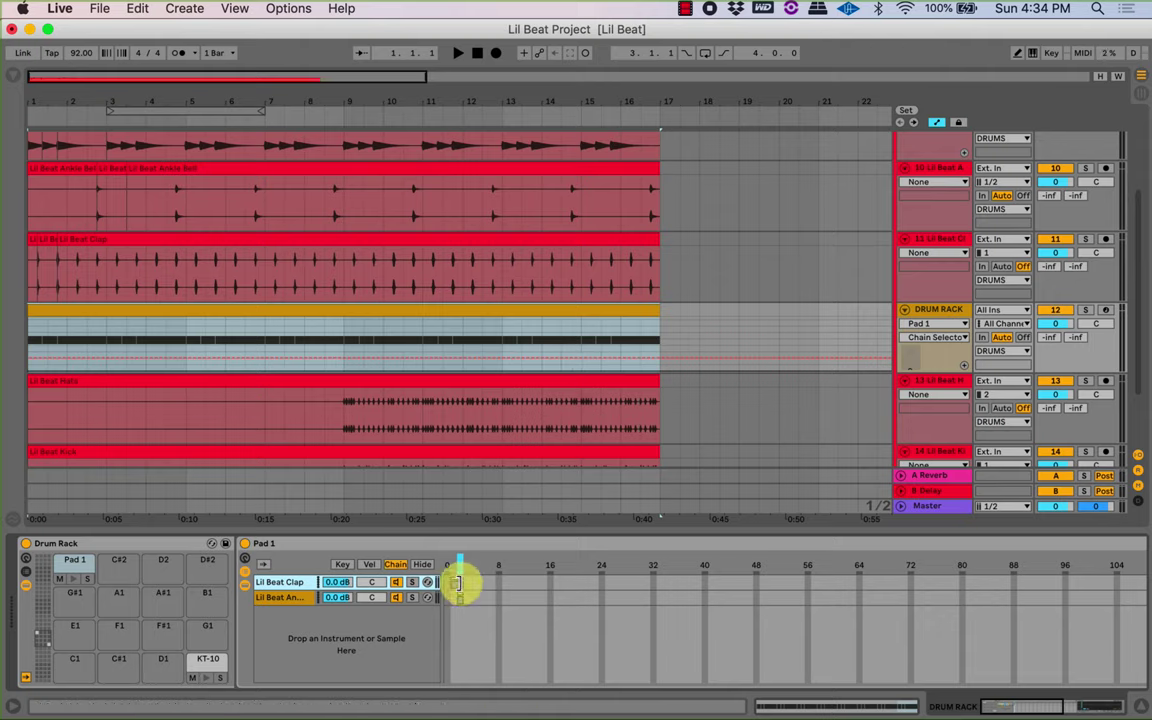
pyautogui.click(455, 585)
pyautogui.moveTo(454, 592); pyautogui.dragTo(446, 603)
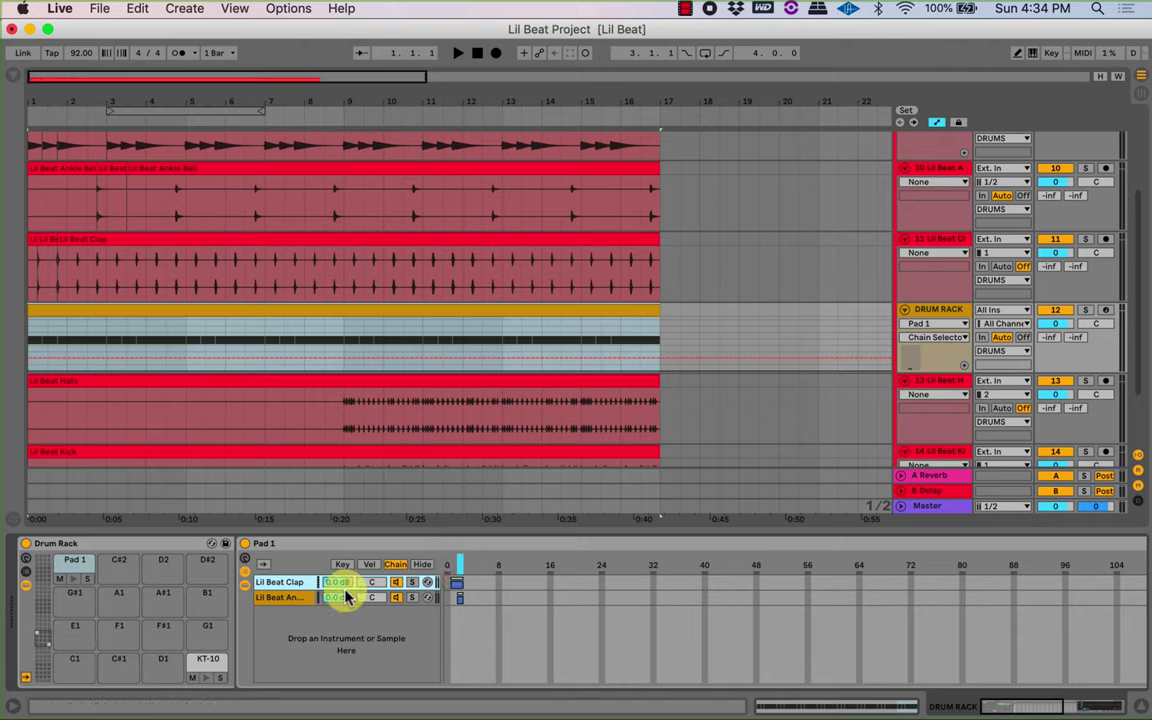
# In the Clap chain's Simpler, set Vol<Vel to 0% and the volume to 0 dB.
pyautogui.click(400, 565)
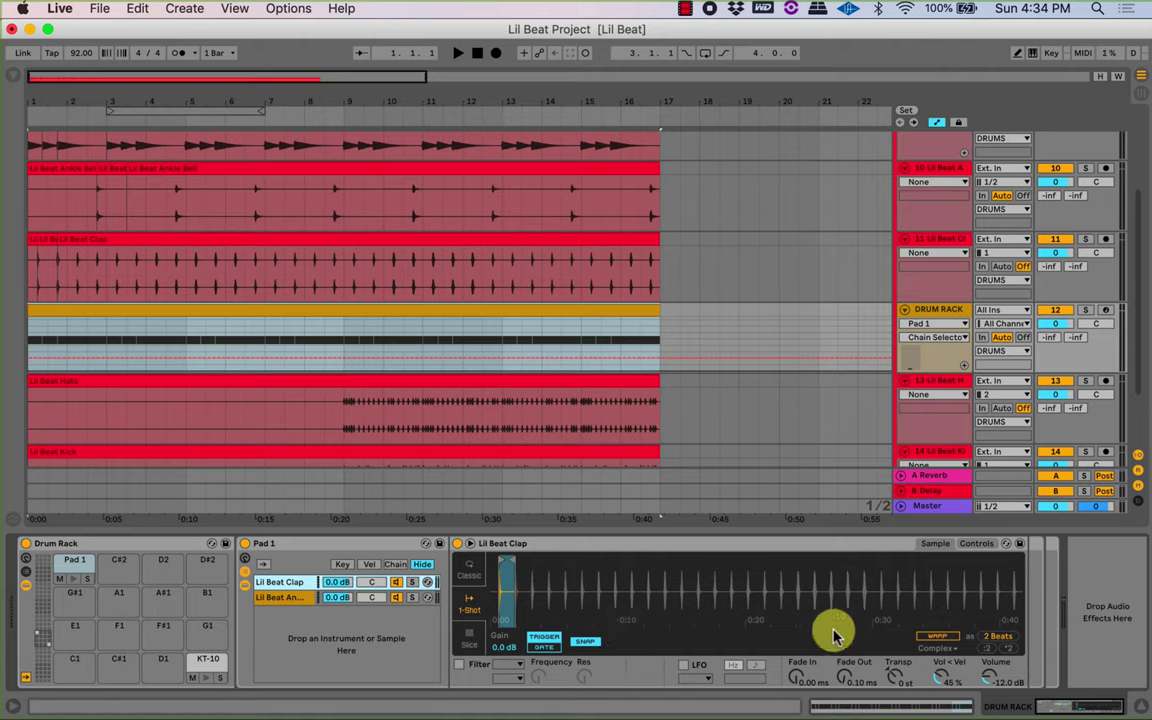
pyautogui.click(942, 678)
pyautogui.doubleClick(940, 682)
pyautogui.doubleClick(989, 681)
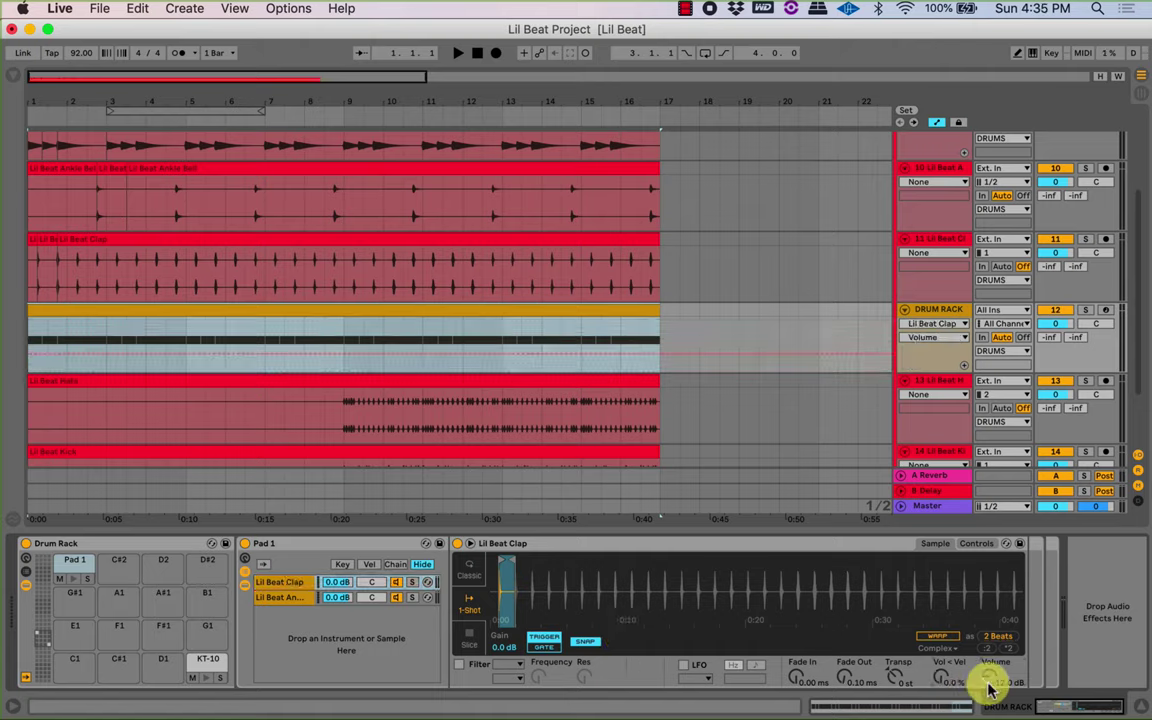
# Compare the Slice, Classic and 1-Shot playback modes of the Ankle Bell chain's Simpler, returning it to 1-Shot.
pyautogui.click(312, 597)
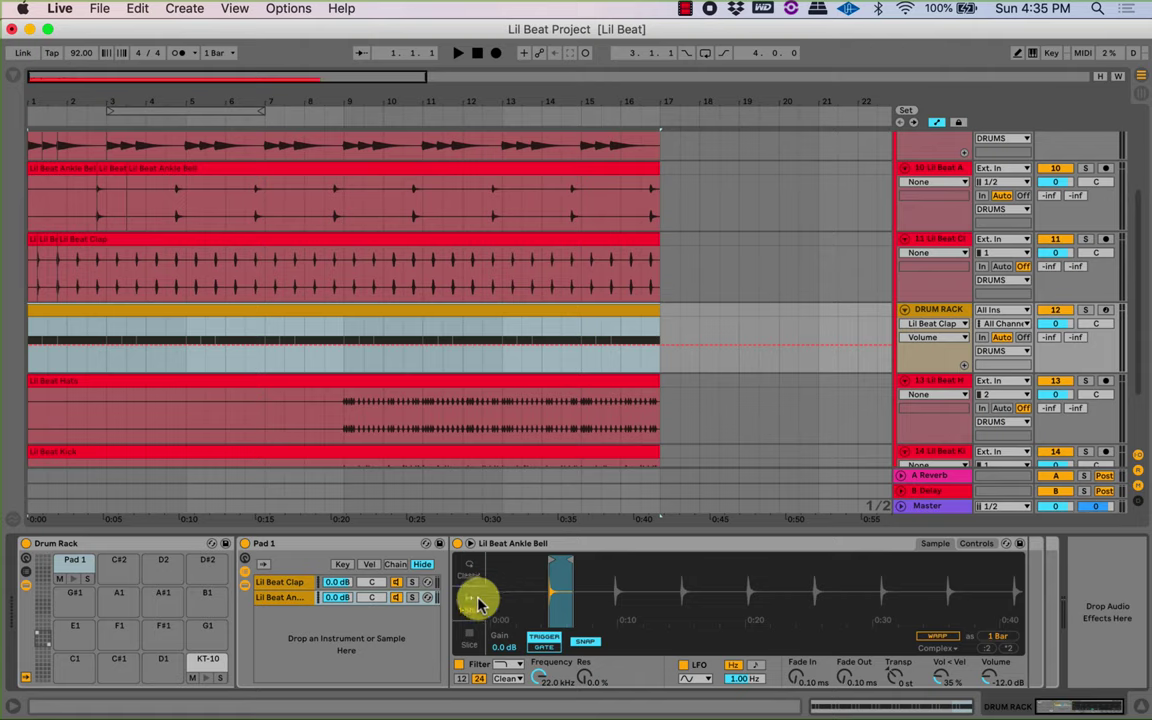
pyautogui.click(470, 643)
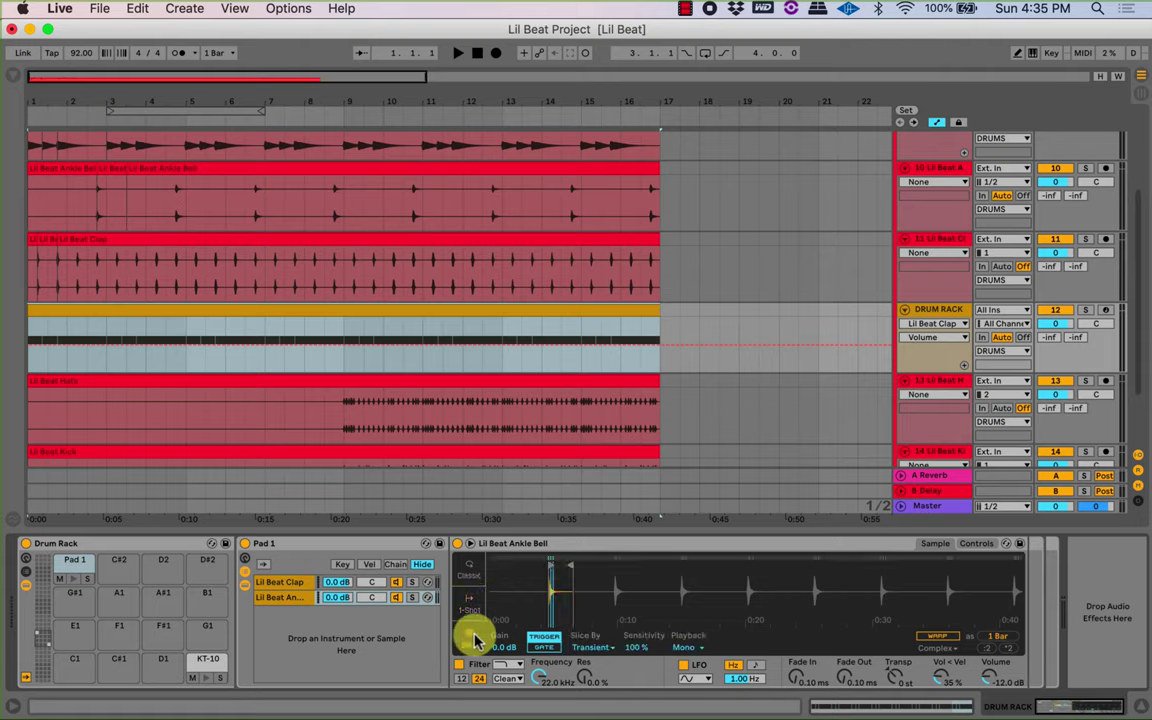
pyautogui.click(470, 575)
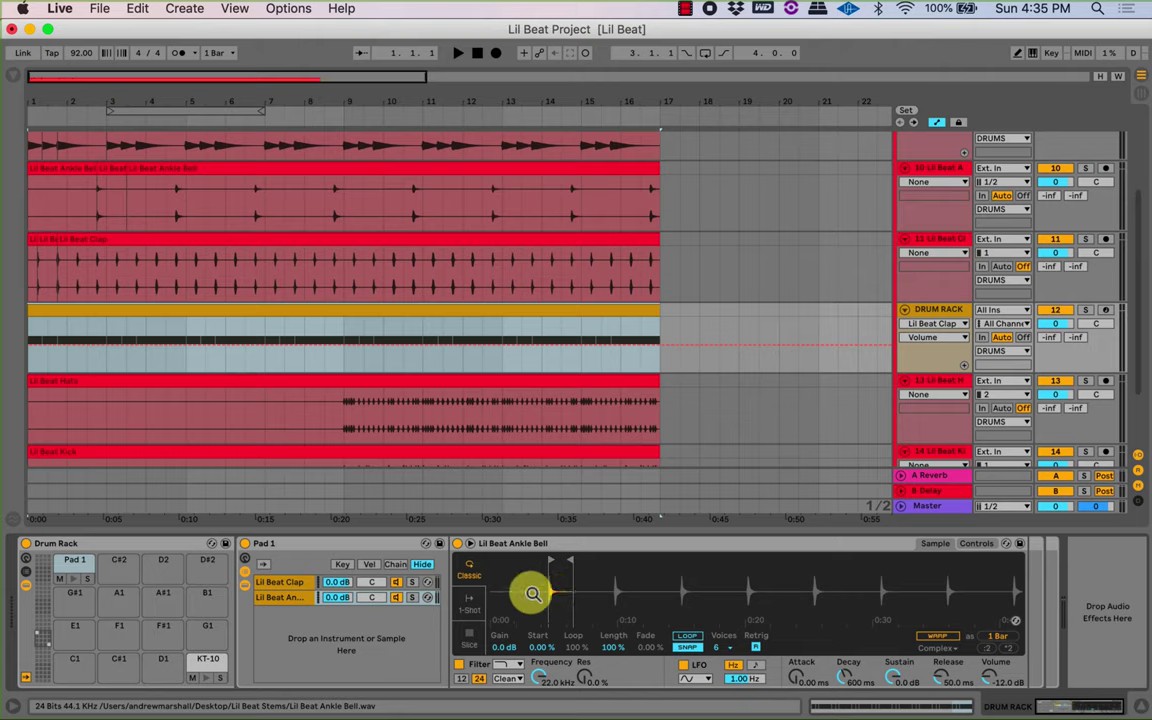
pyautogui.click(470, 610)
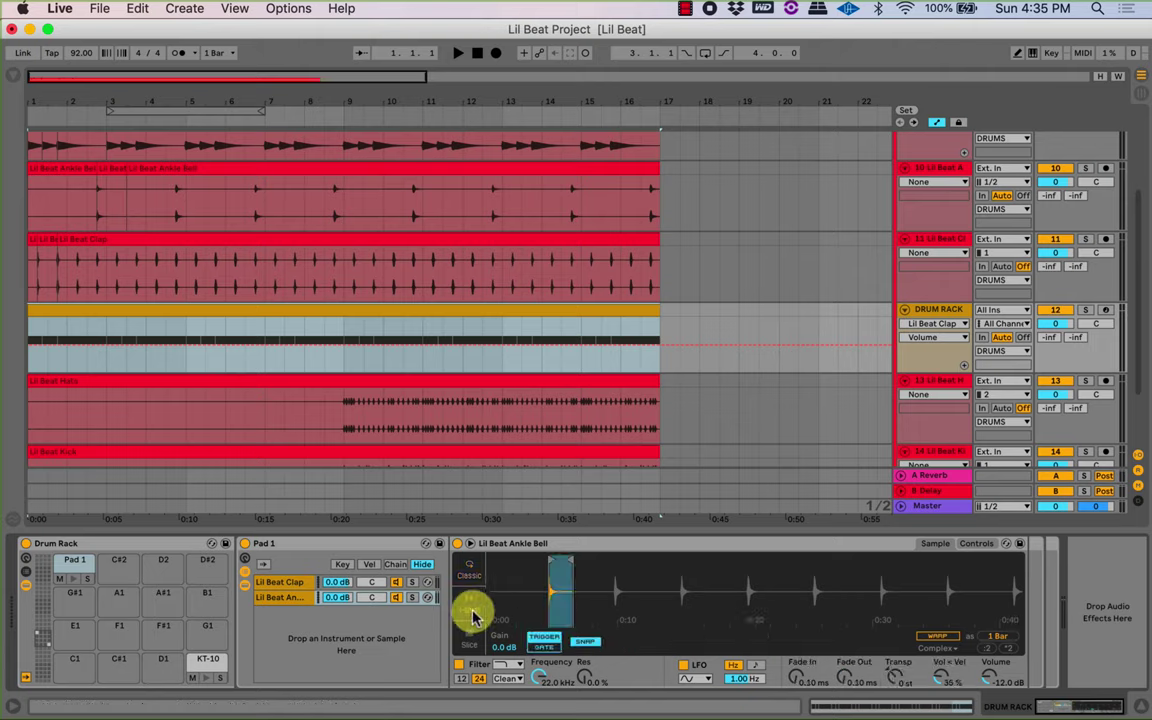
pyautogui.click(467, 643)
pyautogui.click(469, 606)
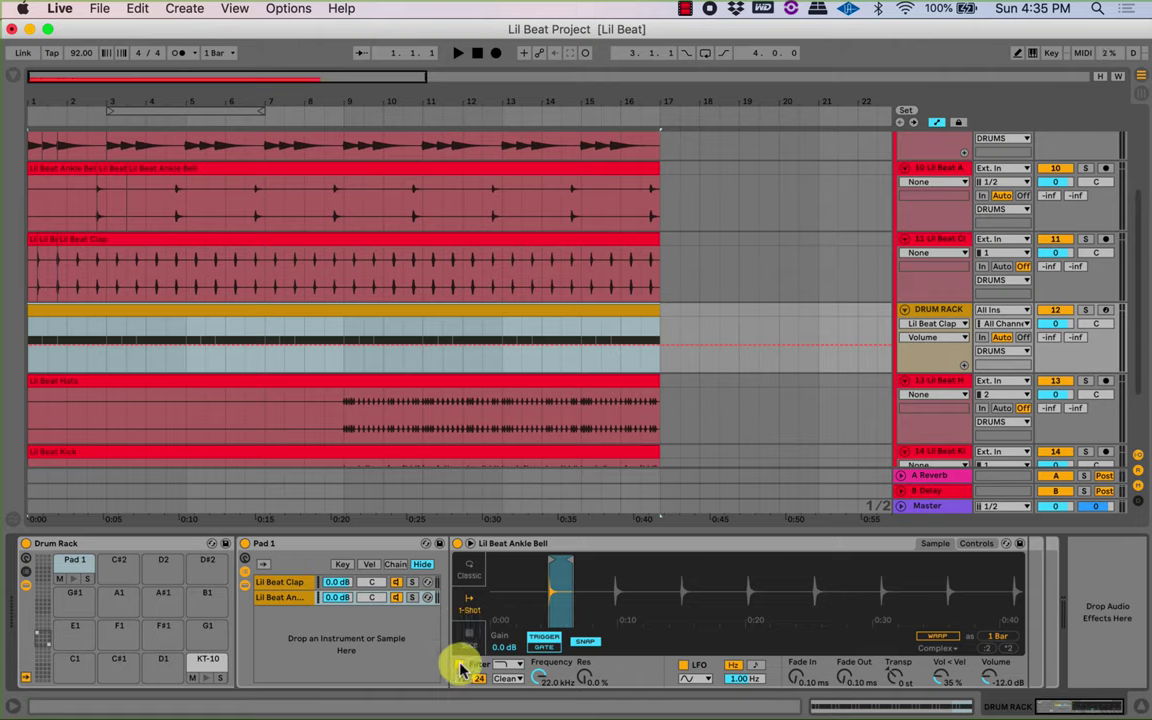
# Turn off the filter and LFO in the Ankle Bell Simpler and set Vol<Vel to 0% and the volume to 0 dB.
pyautogui.click(461, 665)
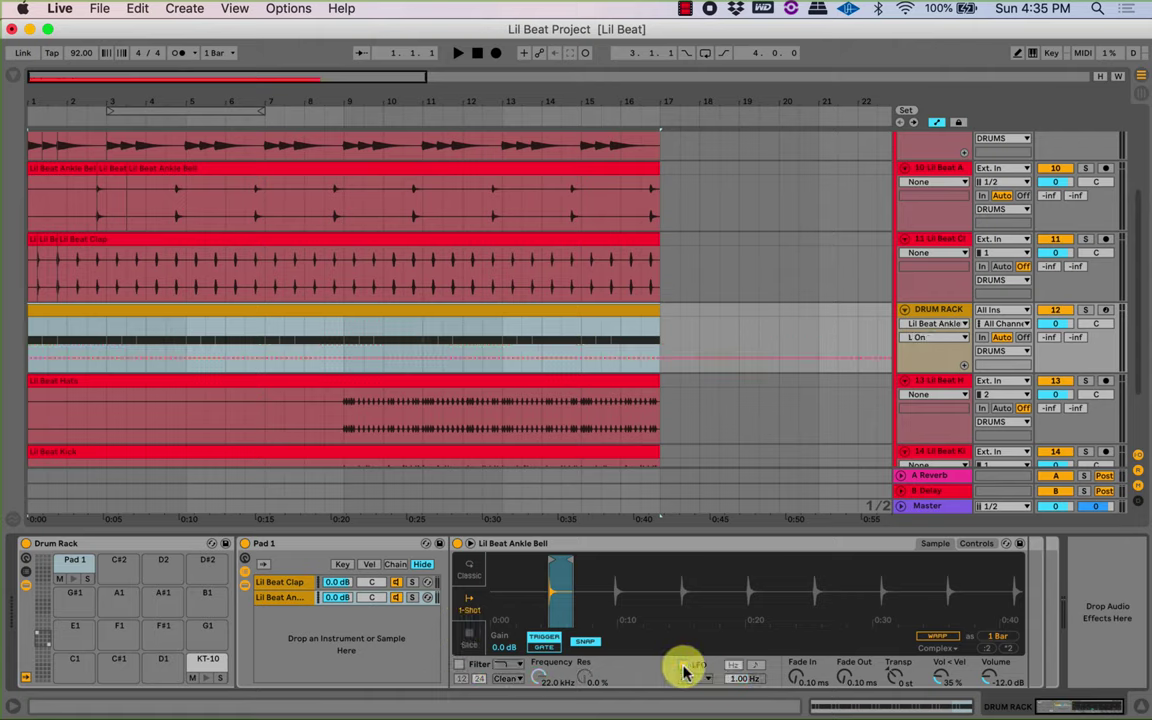
pyautogui.click(949, 676)
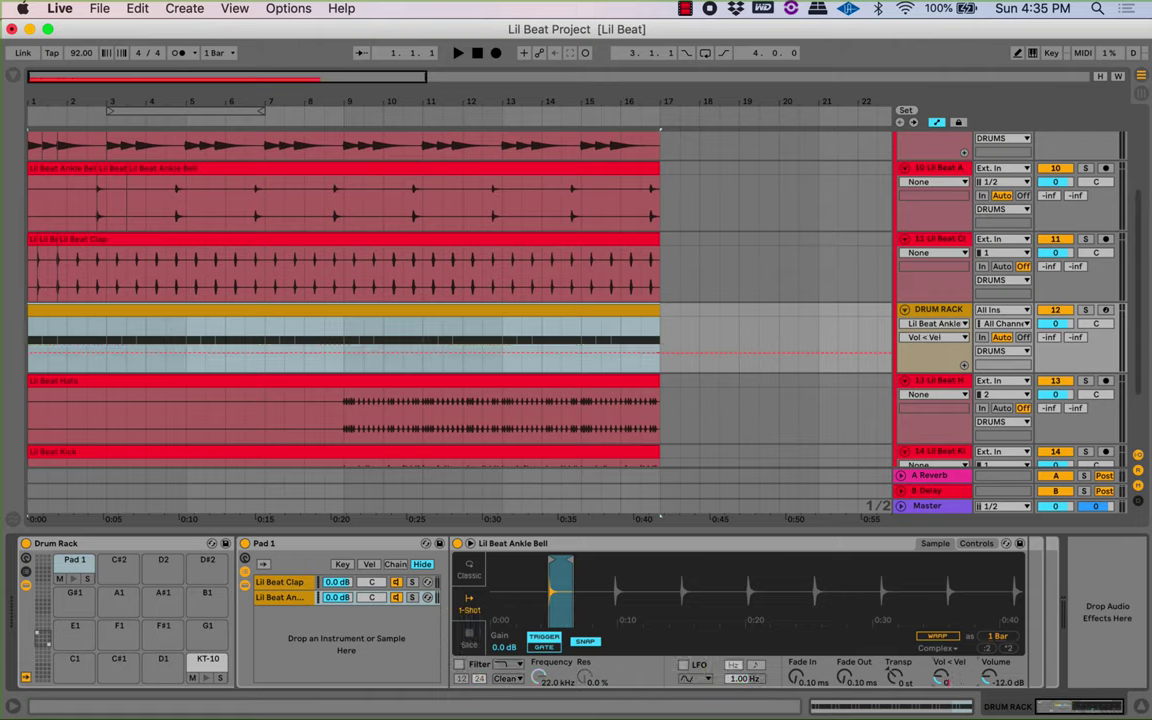
pyautogui.press('super+z')
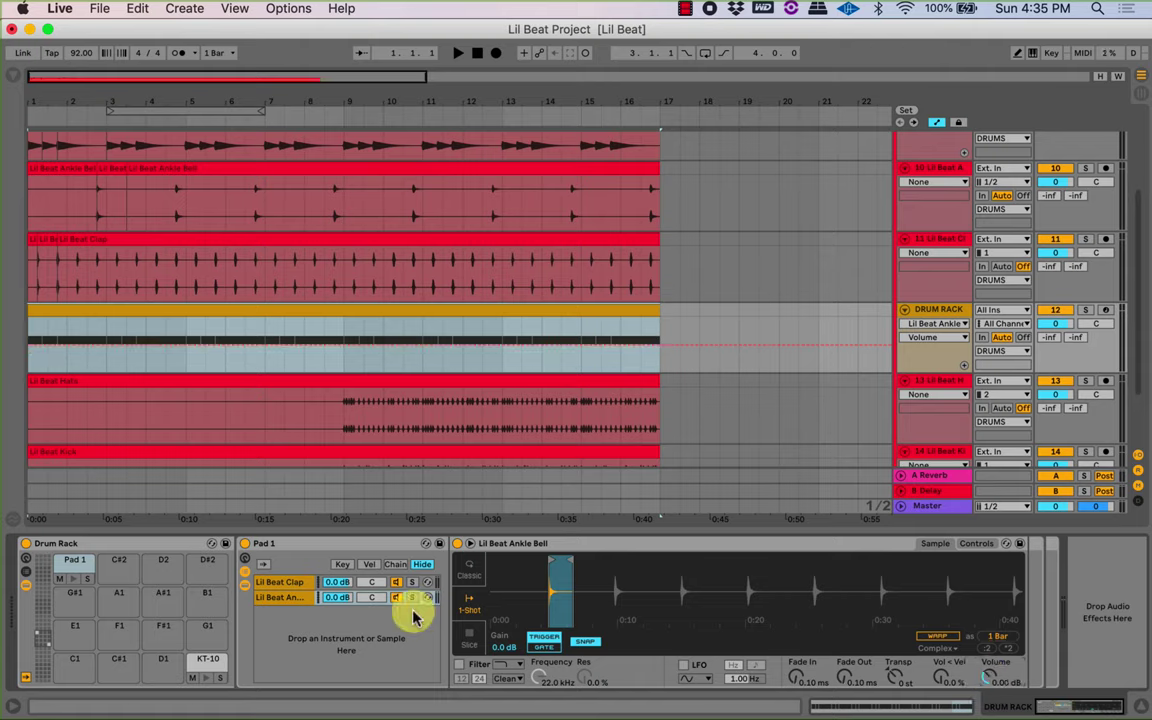
# Fine-tune the Ankle Bell Simpler's sample start so it begins right at the bell hit.
pyautogui.click(275, 584)
pyautogui.click(282, 597)
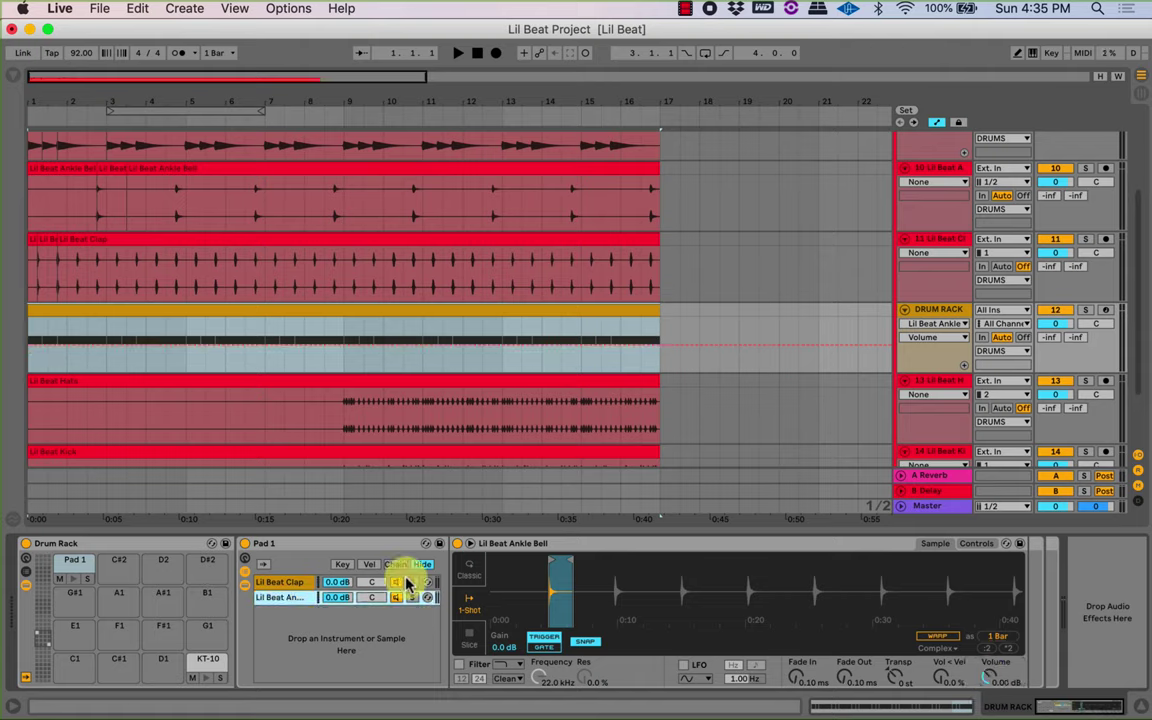
pyautogui.moveTo(548, 583); pyautogui.dragTo(552, 680)
pyautogui.moveTo(591, 580)
pyautogui.mouseDown()
pyautogui.moveTo(572, 588)
pyautogui.moveTo(555, 576)
pyautogui.moveTo(660, 560)
pyautogui.moveTo(603, 567)
pyautogui.moveTo(560, 605)
pyautogui.moveTo(604, 637)
pyautogui.moveTo(590, 610)
pyautogui.moveTo(566, 625)
pyautogui.moveTo(713, 580)
pyautogui.moveTo(662, 580)
pyautogui.moveTo(681, 560)
pyautogui.moveTo(695, 603)
pyautogui.moveTo(675, 600)
pyautogui.moveTo(652, 619)
pyautogui.moveTo(661, 571)
pyautogui.moveTo(577, 572)
pyautogui.mouseUp()
pyautogui.click(559, 560)
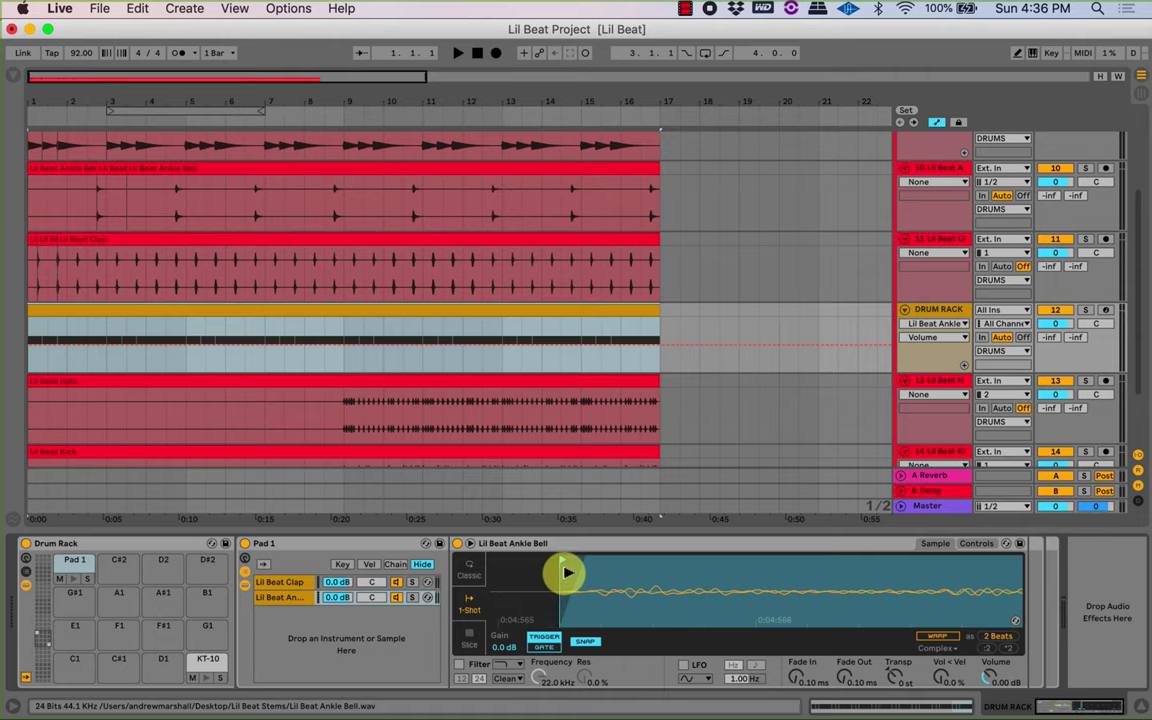
pyautogui.scroll(2, 211, 262)
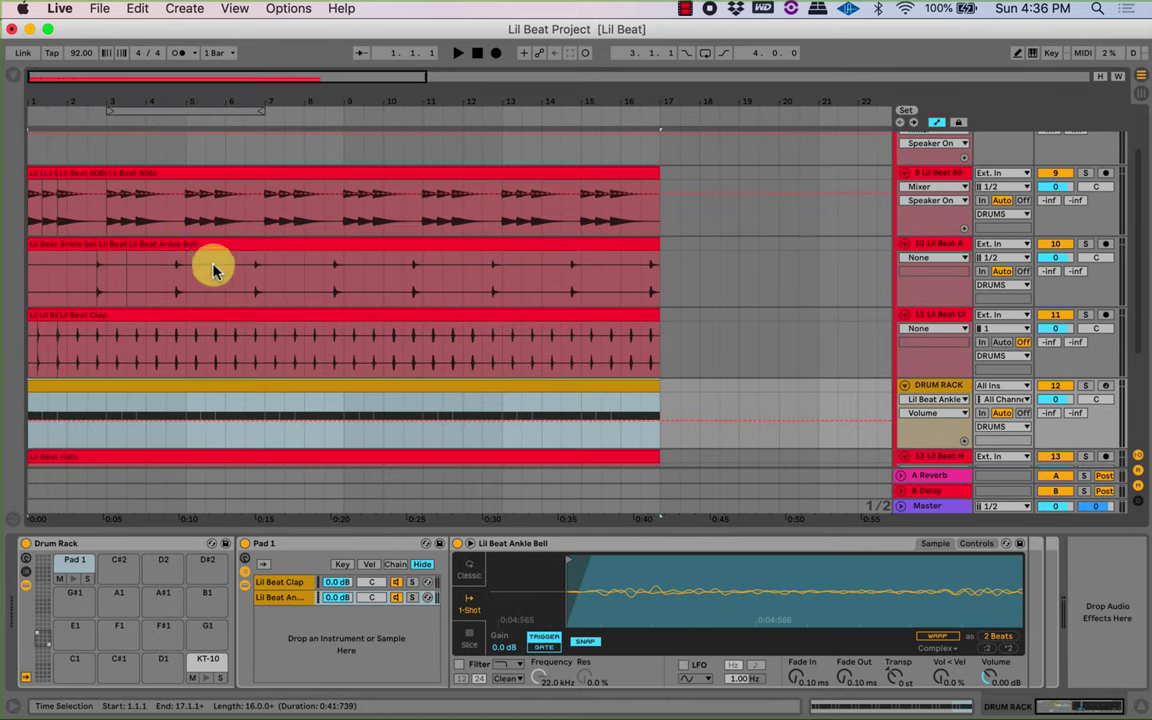
pyautogui.scroll(1, 157, 283)
pyautogui.scroll(-4, 200, 262)
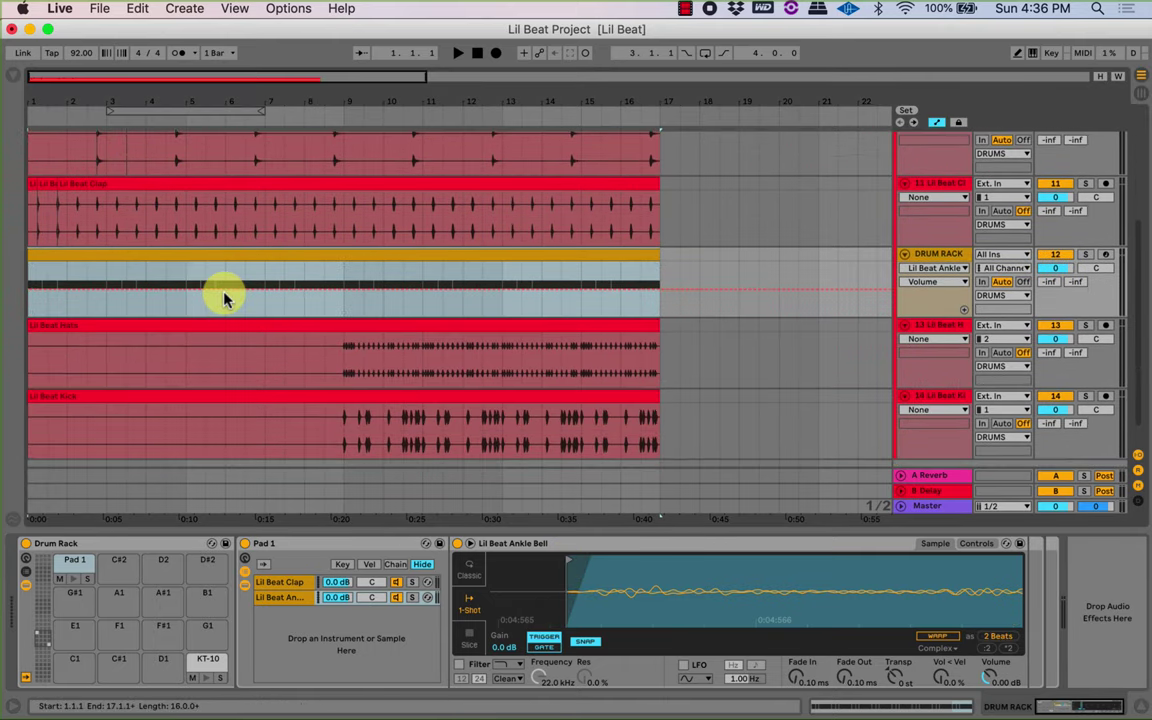
pyautogui.moveTo(629, 577)
pyautogui.mouseDown()
pyautogui.moveTo(626, 530)
pyautogui.moveTo(625, 562)
pyautogui.mouseUp()
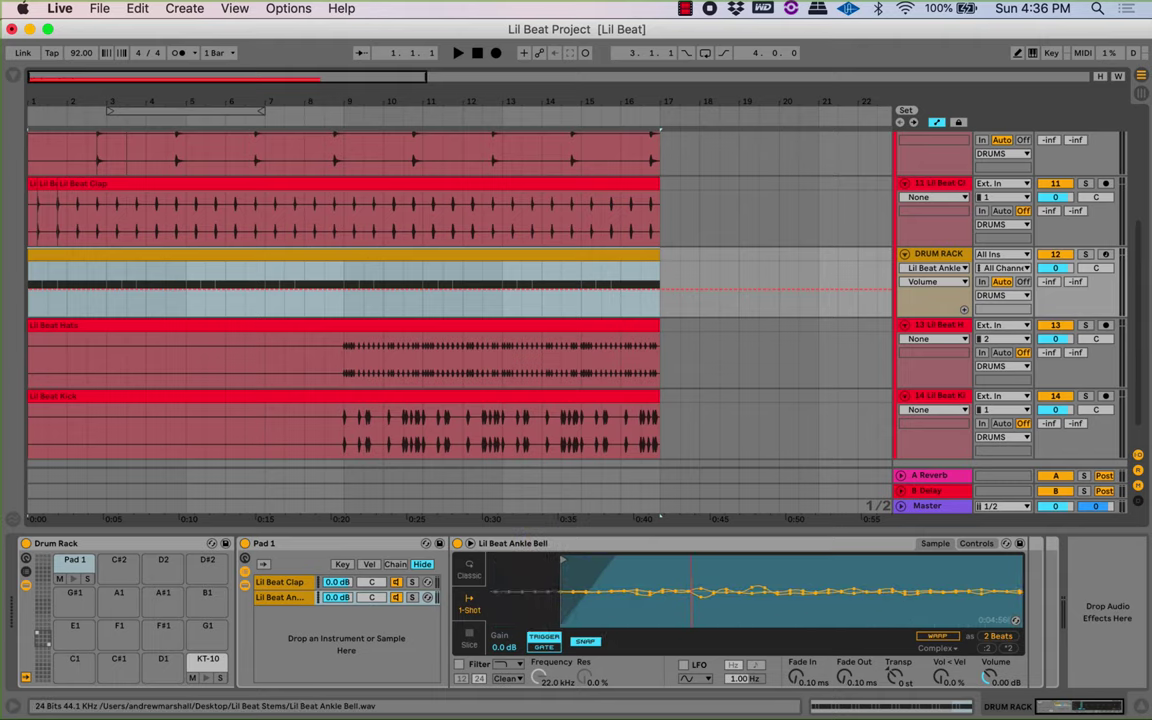
pyautogui.moveTo(691, 605); pyautogui.dragTo(515, 605)
pyautogui.moveTo(598, 613); pyautogui.dragTo(569, 585)
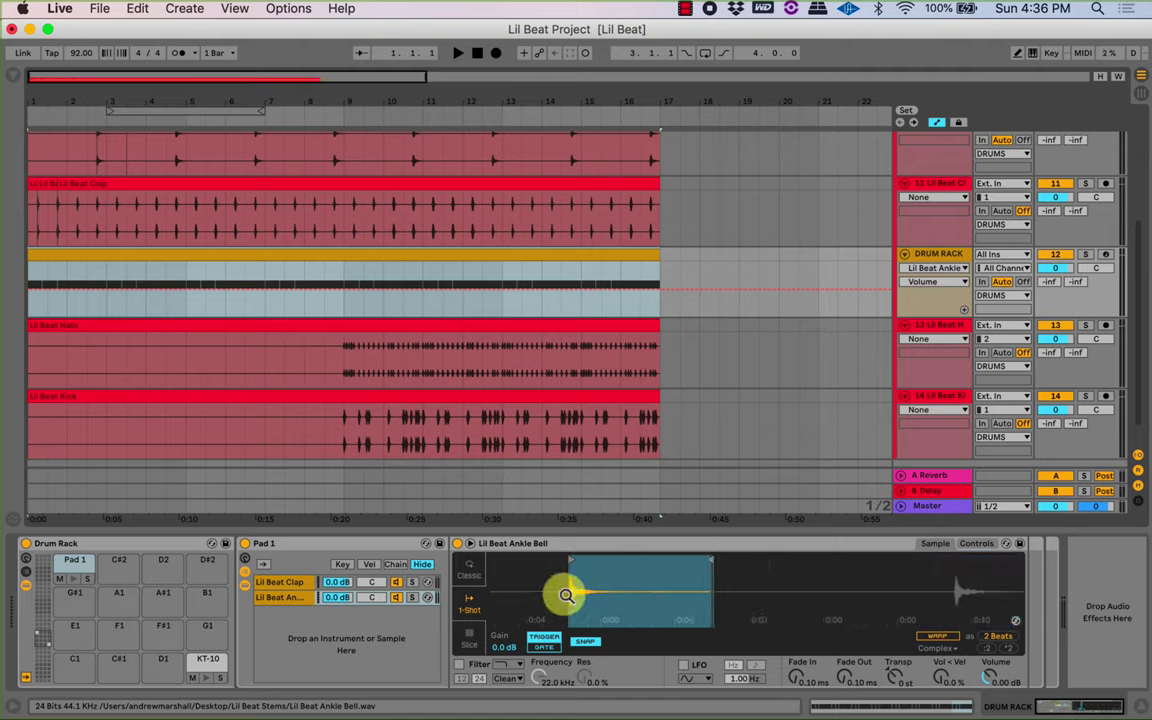
pyautogui.moveTo(804, 591); pyautogui.dragTo(560, 585)
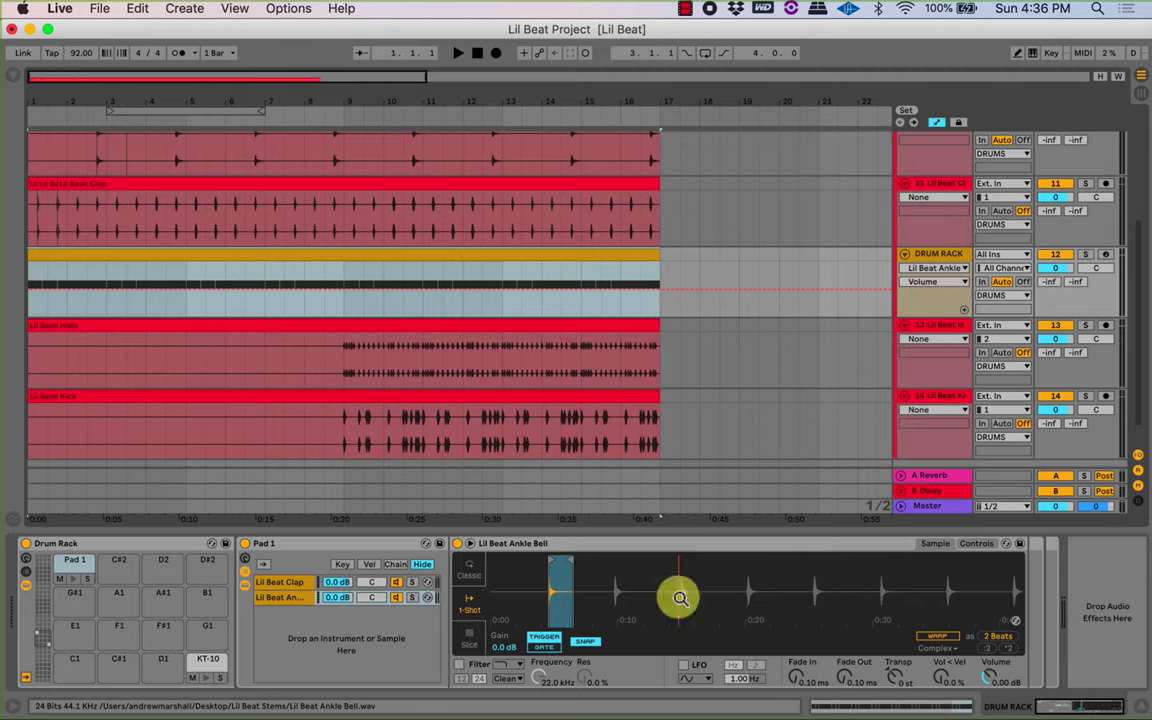
# Return to Pad 1's chain zones and show the chain selector's automation in a new lane on the DRUM RACK track.
pyautogui.click(272, 582)
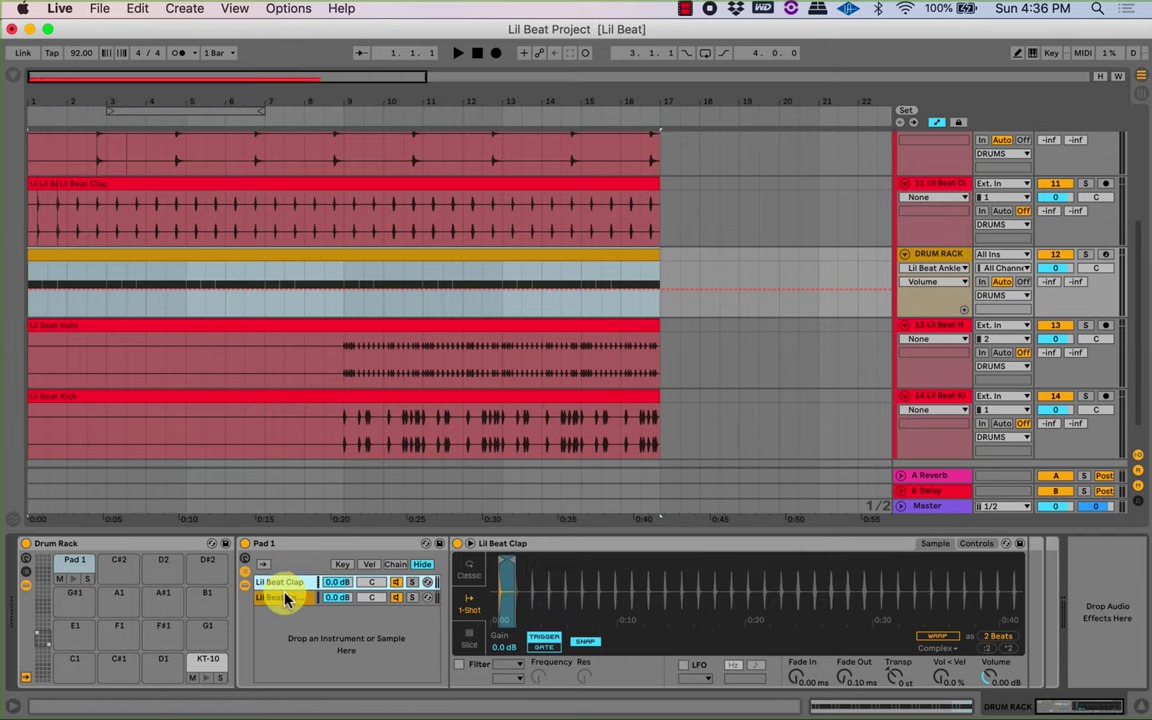
pyautogui.click(400, 564)
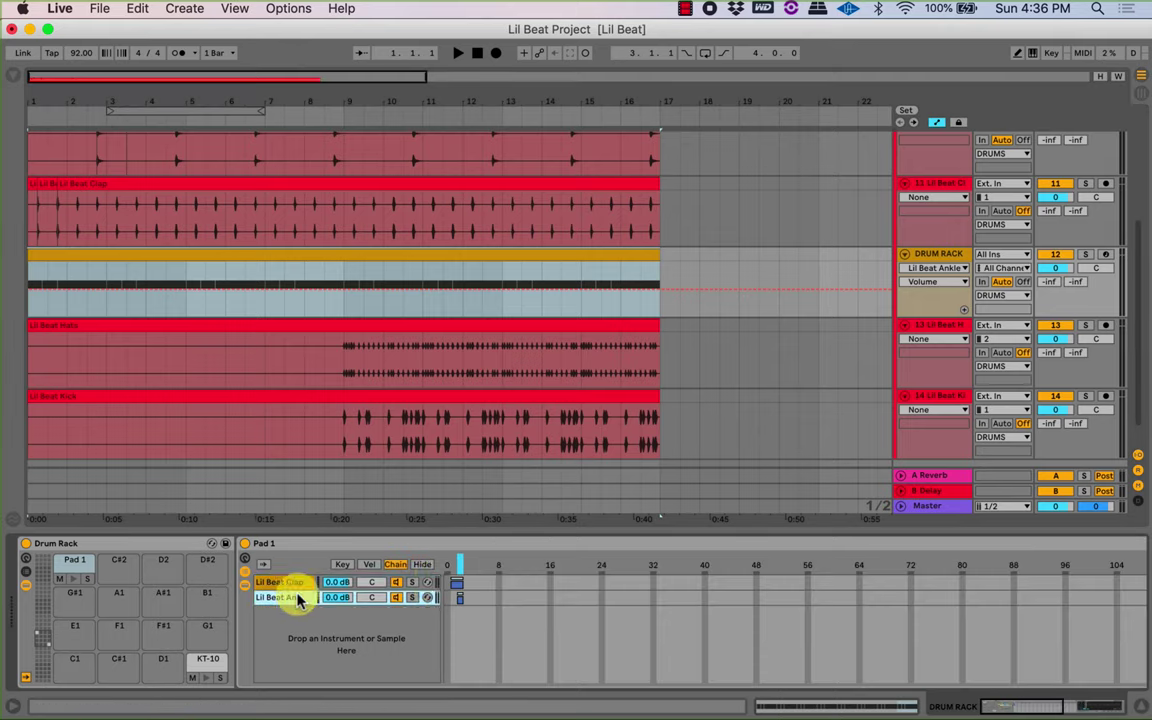
pyautogui.click(457, 568)
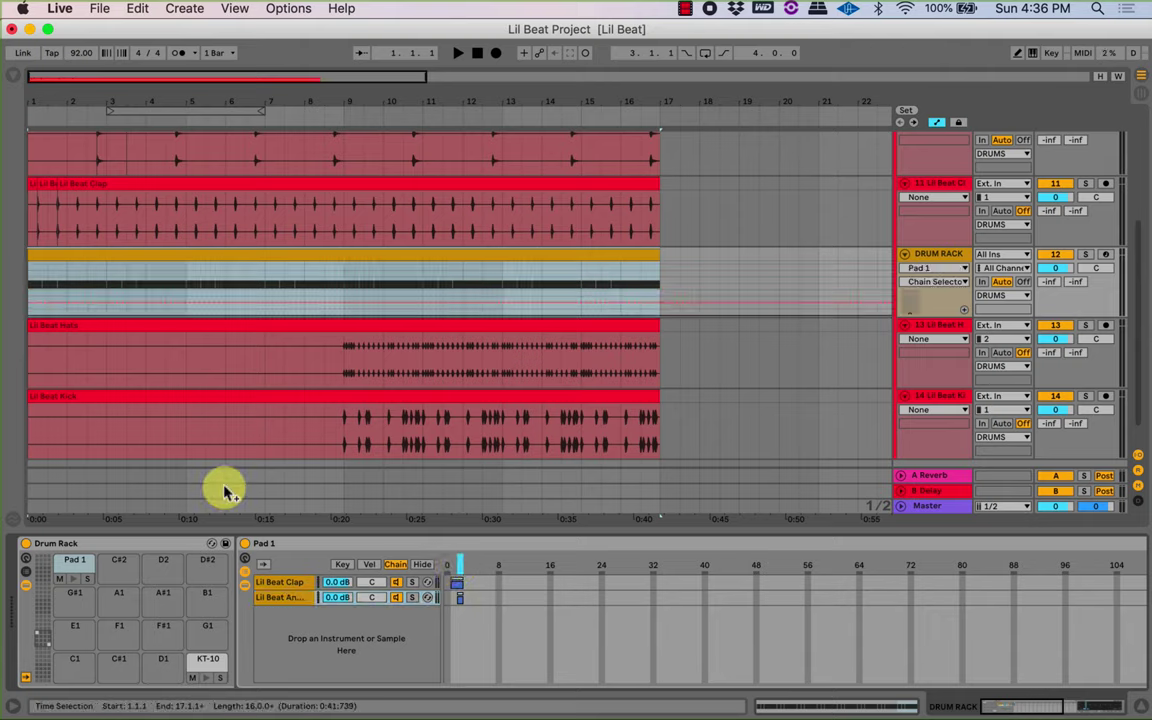
pyautogui.rightClick(457, 562)
pyautogui.click(513, 368)
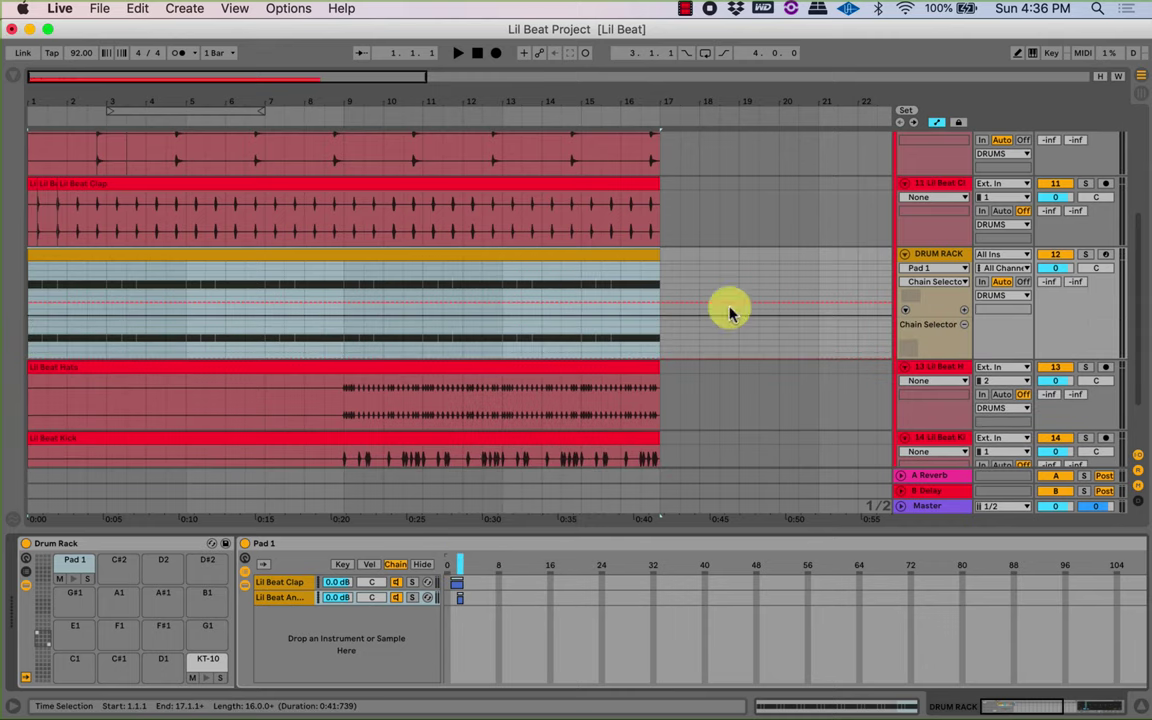
# Set the DRUM RACK track's main automation display to None and enlarge the Chain Selector lane.
pyautogui.click(930, 284)
pyautogui.click(950, 401)
pyautogui.moveTo(931, 360); pyautogui.dragTo(921, 495)
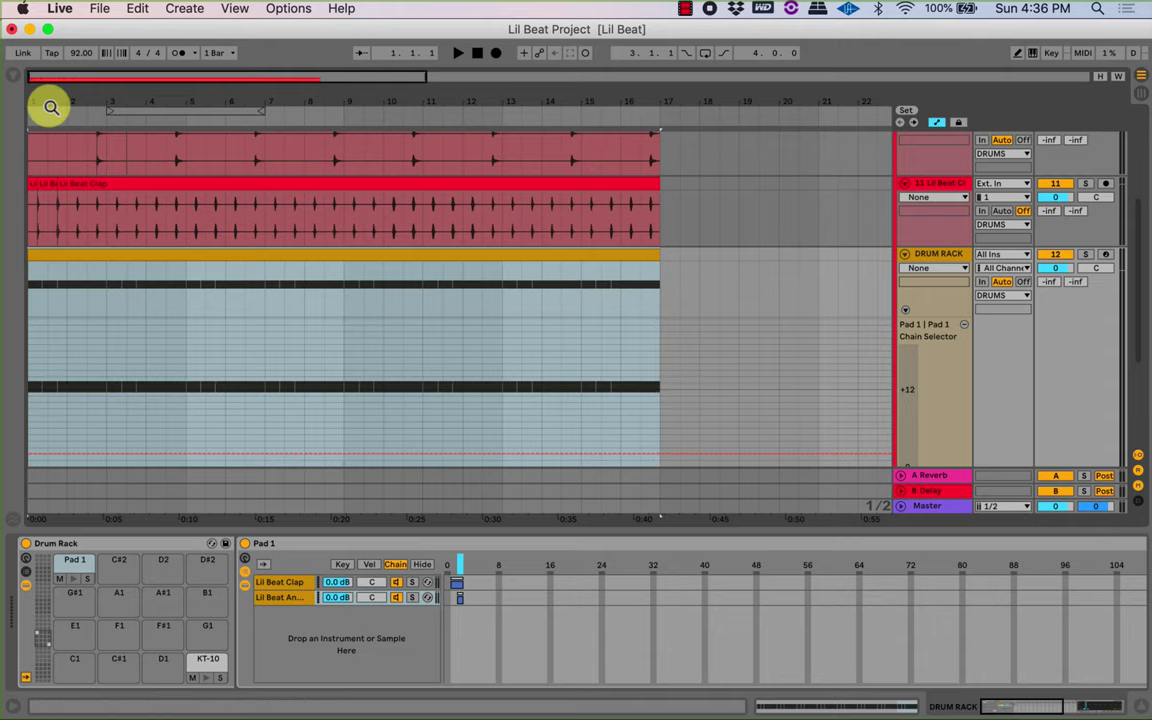
# Move Pad 1's chain selector to the Lil Beat Clap zone and play the arrangement from bar 1.
pyautogui.moveTo(49, 105)
pyautogui.mouseDown()
pyautogui.moveTo(48, 148)
pyautogui.moveTo(48, 105)
pyautogui.mouseUp()
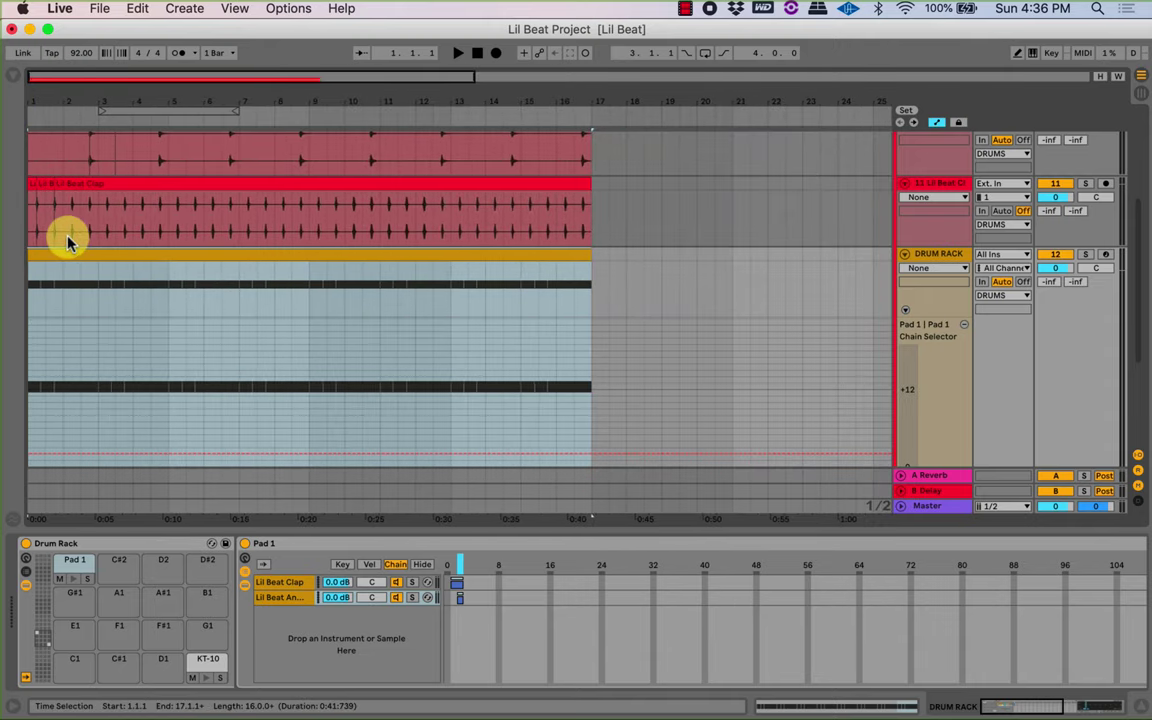
pyautogui.scroll(1, 66, 232)
pyautogui.scroll(2, 43, 186)
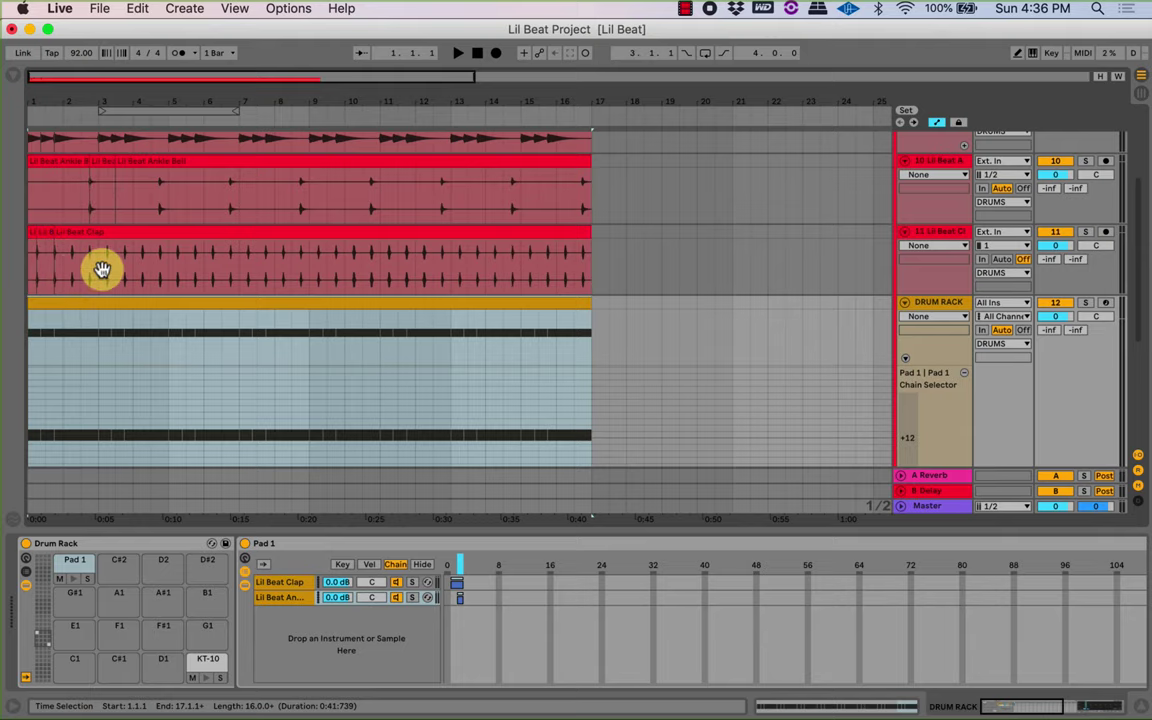
pyautogui.scroll(-5, 100, 330)
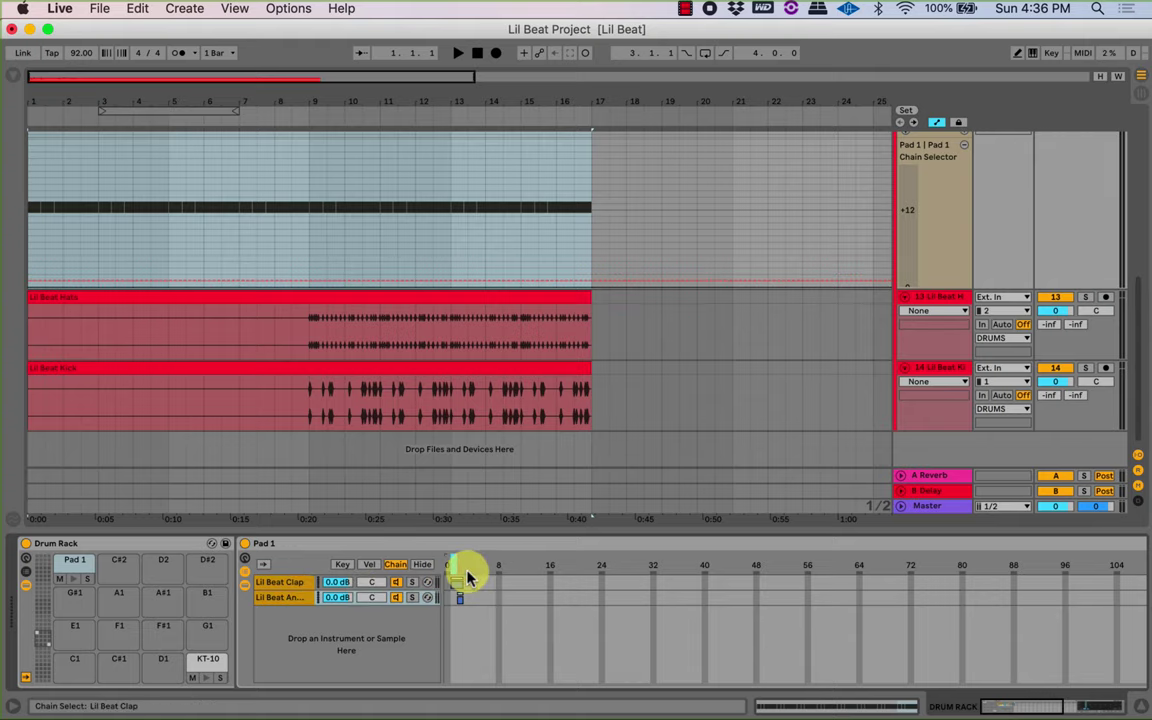
pyautogui.moveTo(75, 94); pyautogui.dragTo(110, 98)
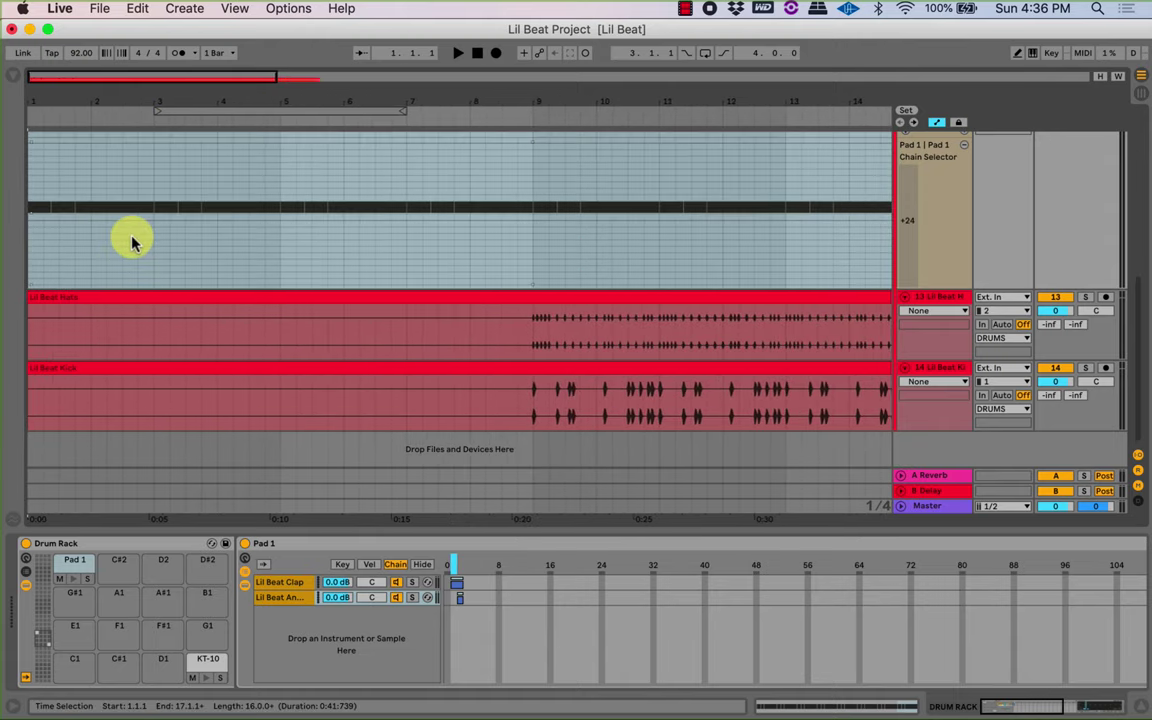
pyautogui.scroll(2, 241, 382)
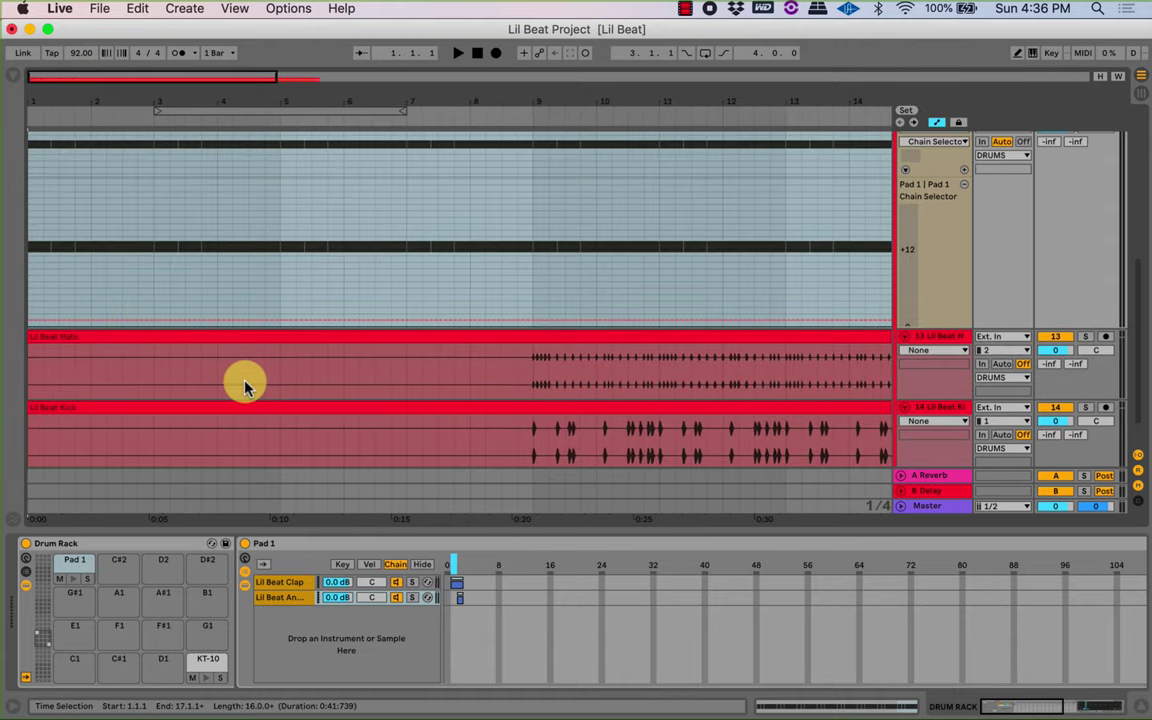
pyautogui.scroll(4, 245, 385)
pyautogui.scroll(1, 990, 393)
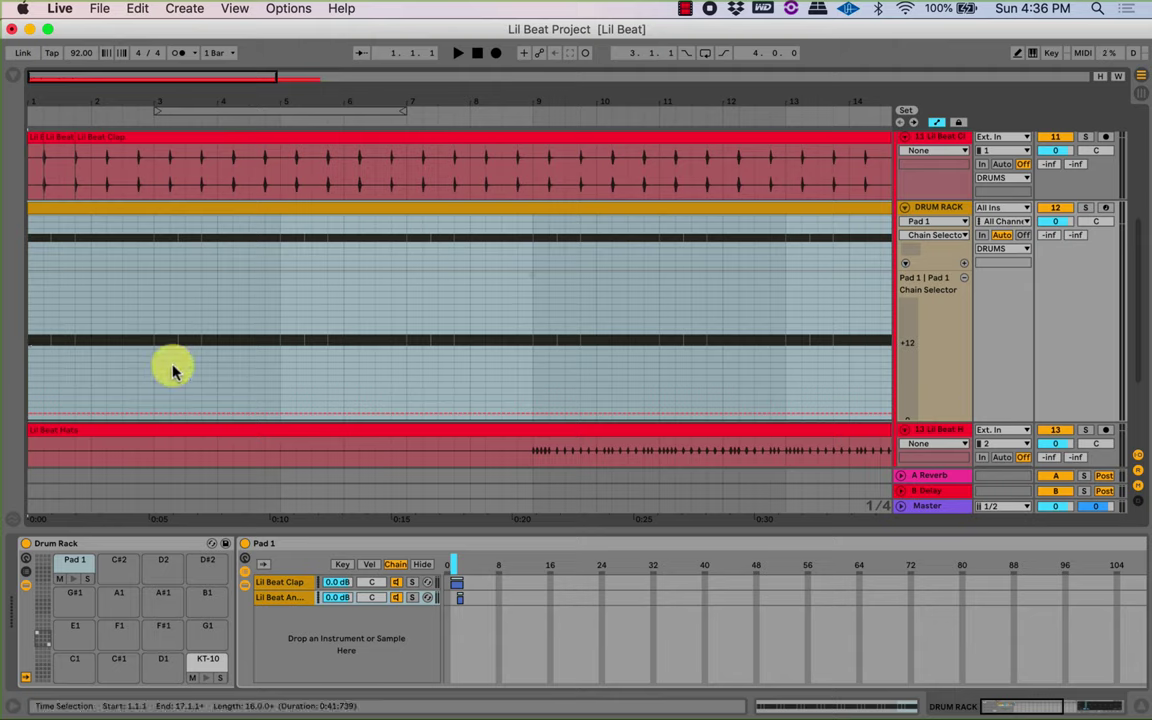
pyautogui.press('space')
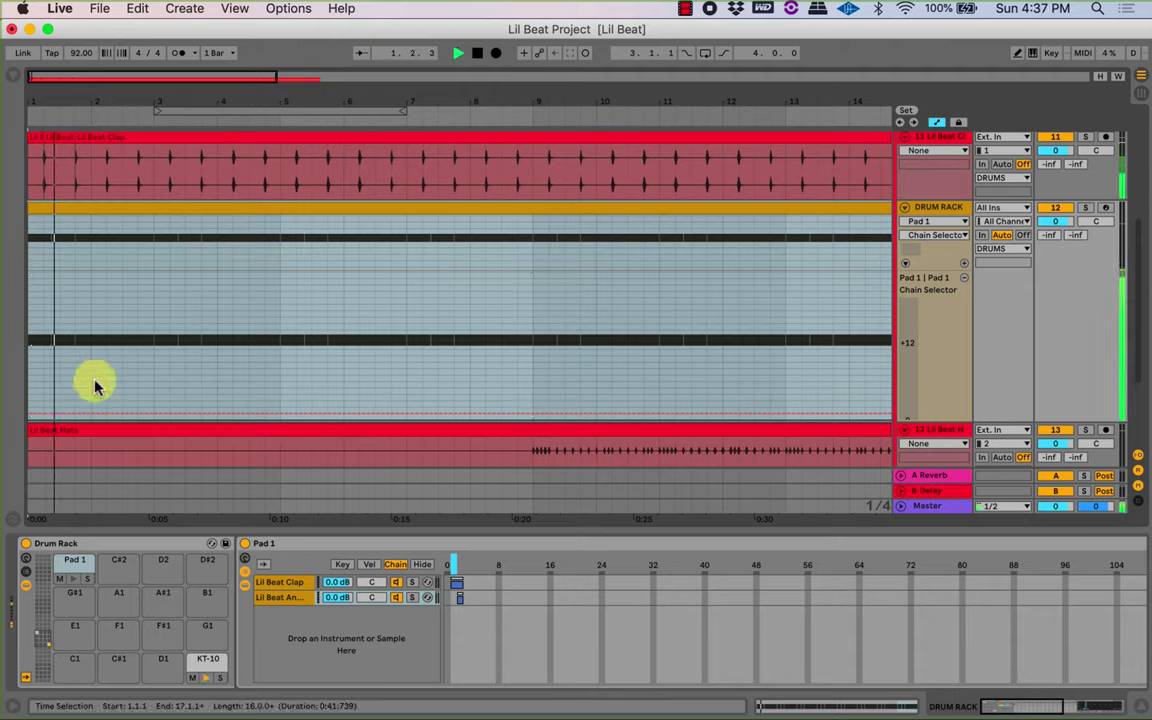
# Add a step in the Chain Selector automation from 1 up to 2, between the claps at 2.2 and 2.4.
pyautogui.click(135, 415)
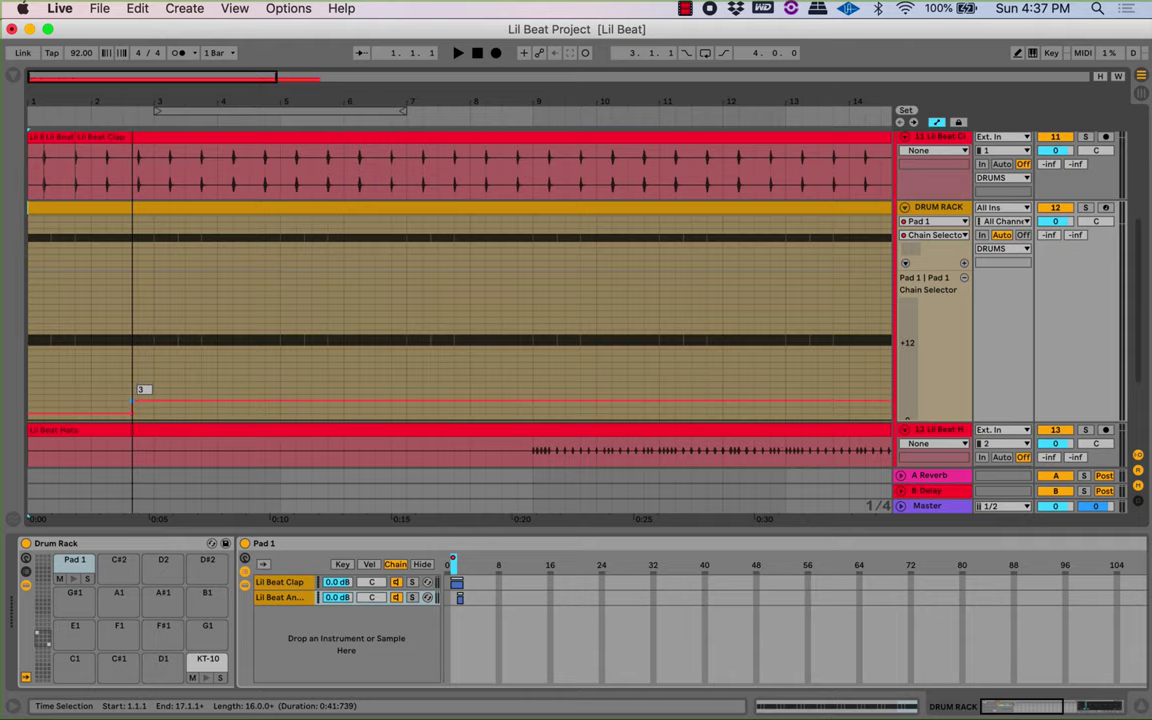
pyautogui.moveTo(120, 100); pyautogui.dragTo(203, 100)
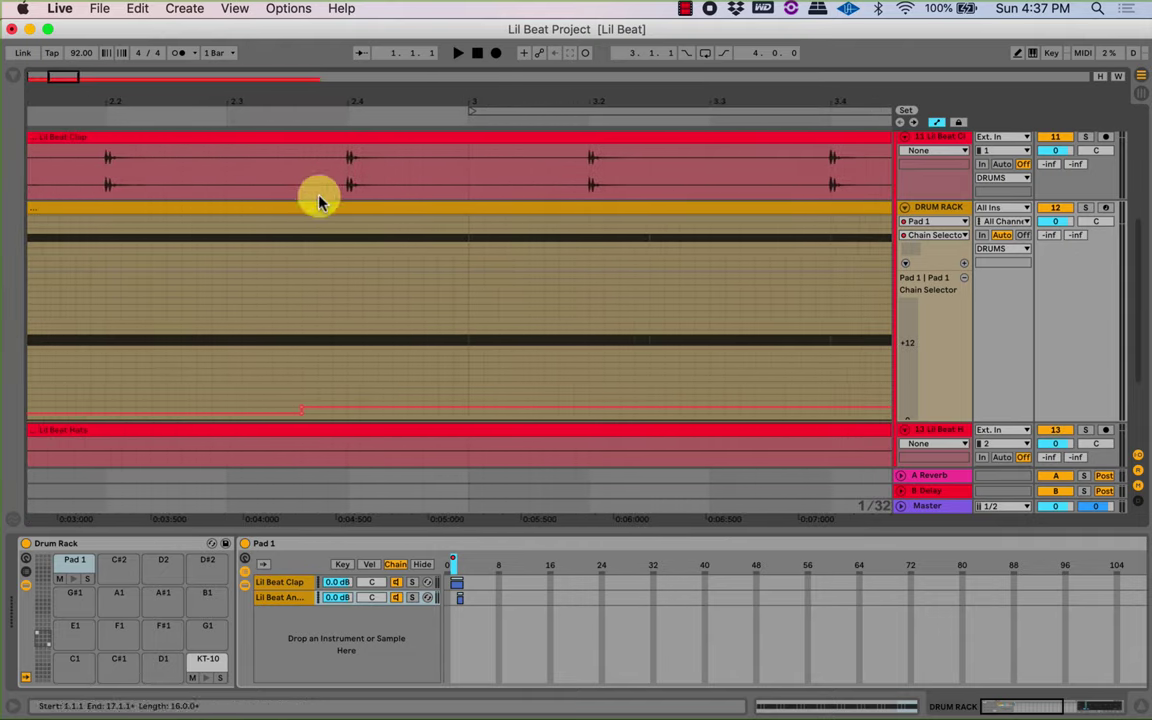
pyautogui.click(345, 180)
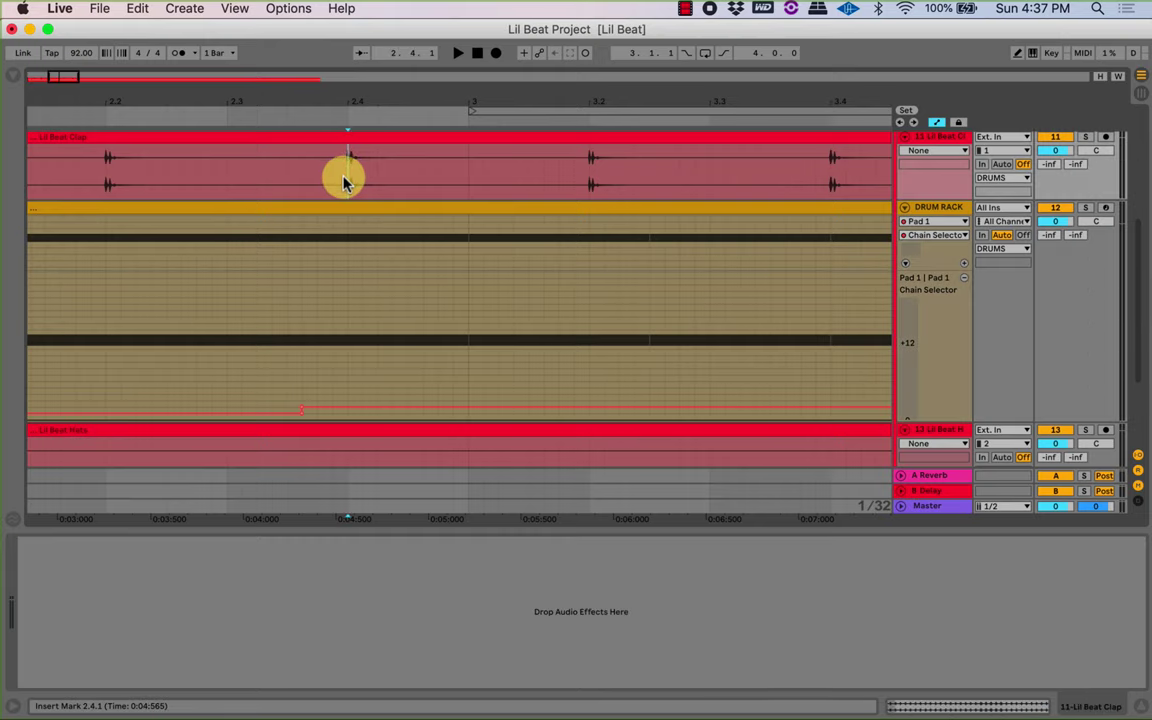
pyautogui.click(303, 420)
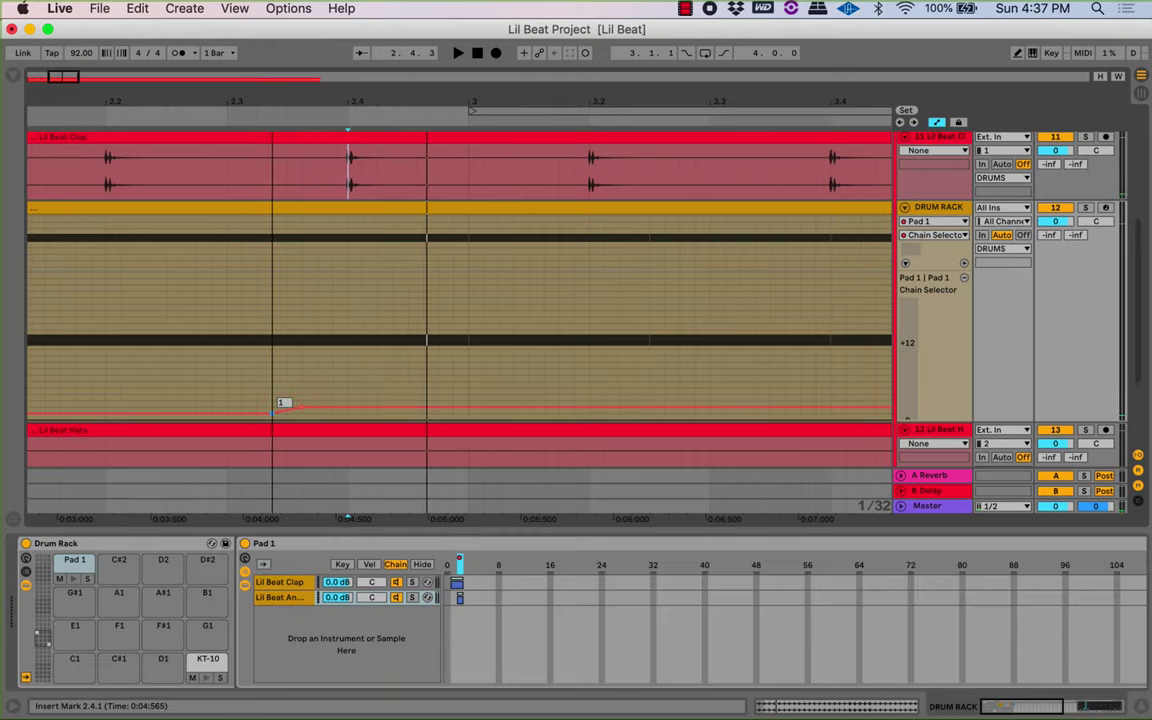
pyautogui.moveTo(272, 412); pyautogui.dragTo(288, 406)
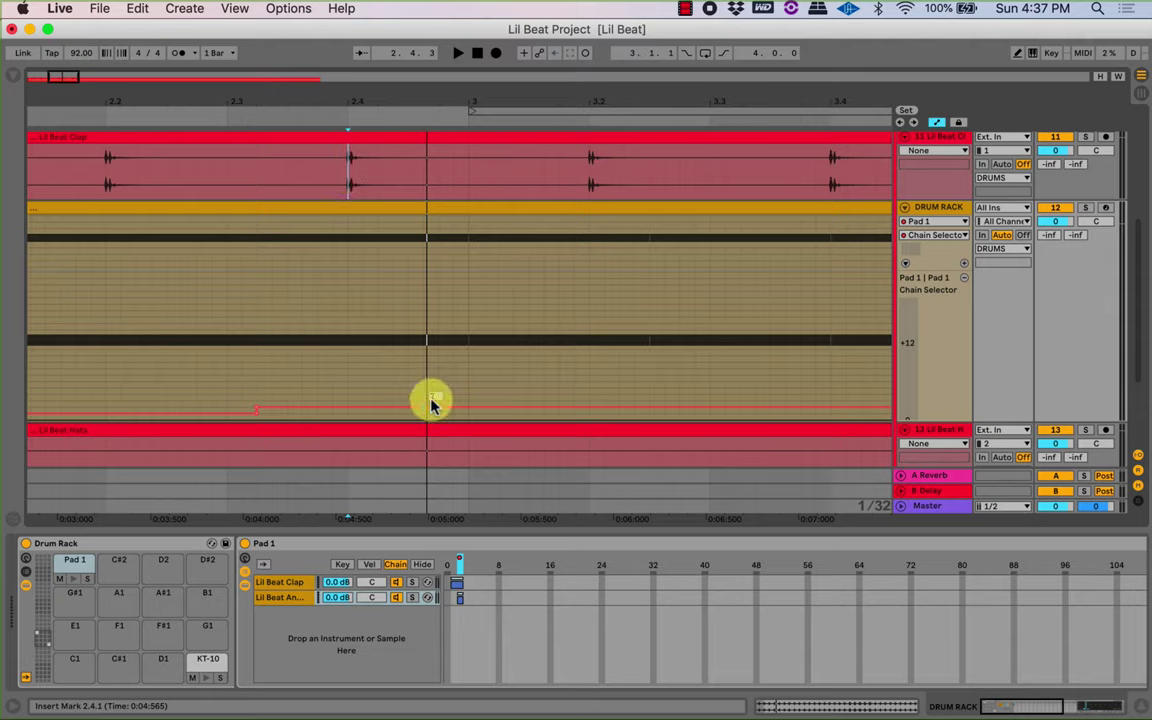
# Play from bar 3 and add a drop in the Chain Selector automation from 2 back to 1 just after 3.1.1.
pyautogui.scroll(1, 413, 258)
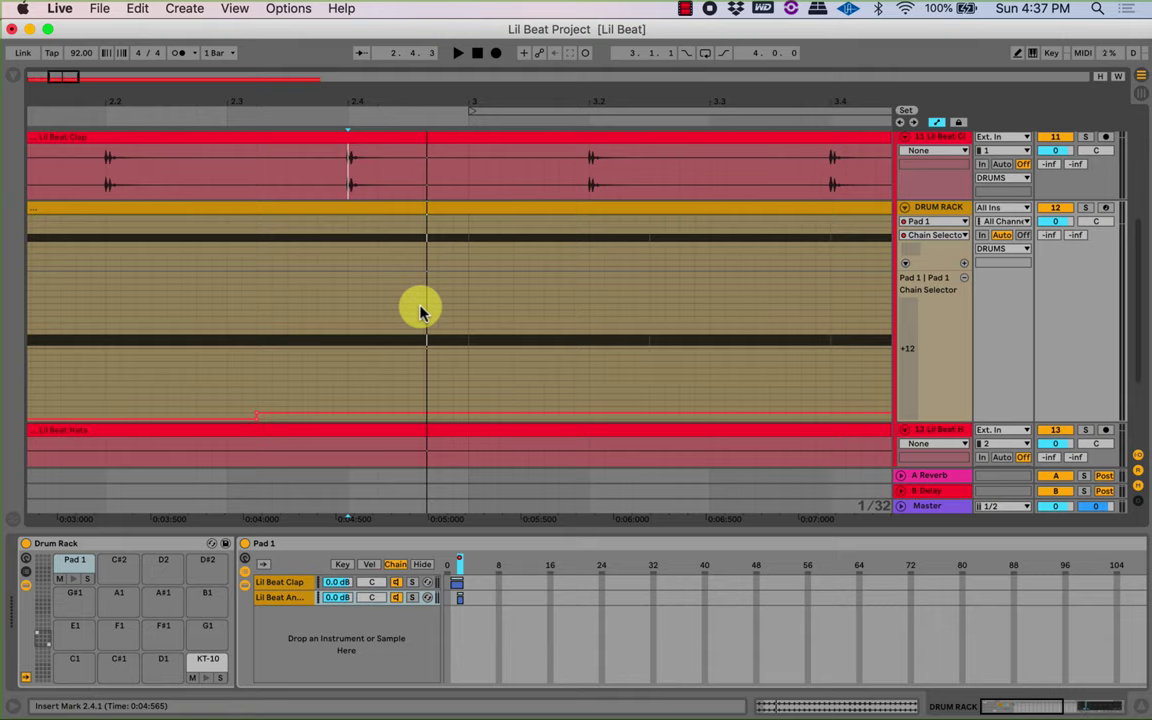
pyautogui.scroll(-1, 397, 359)
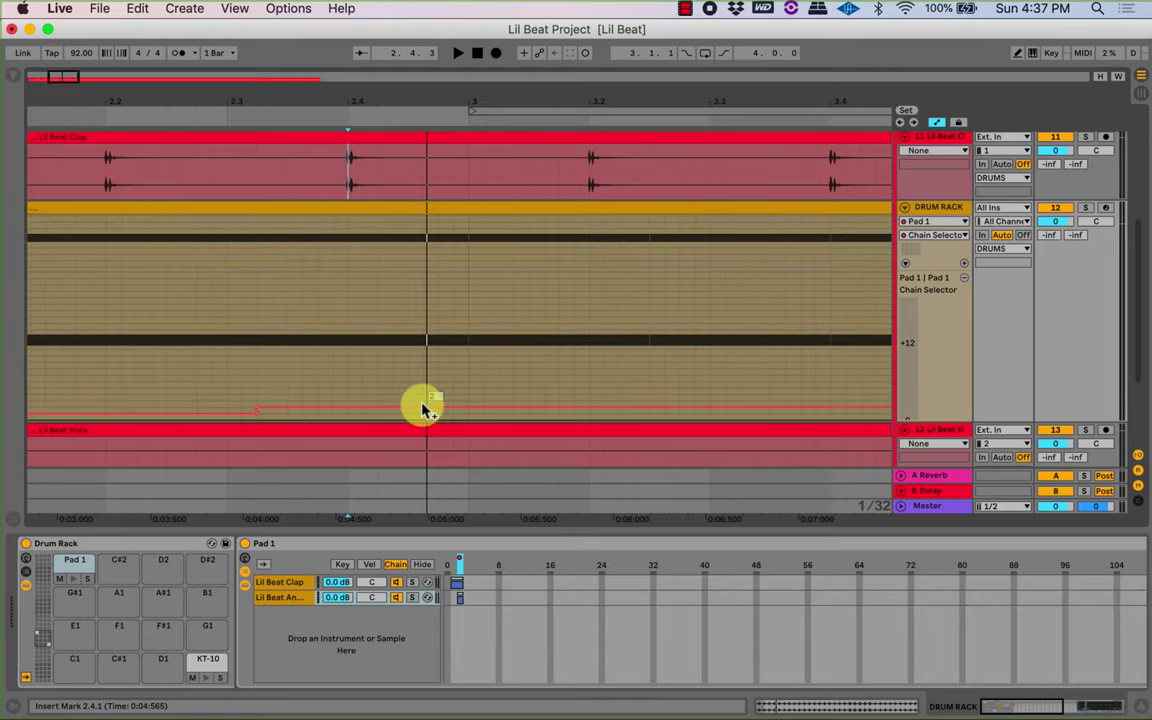
pyautogui.press('space')
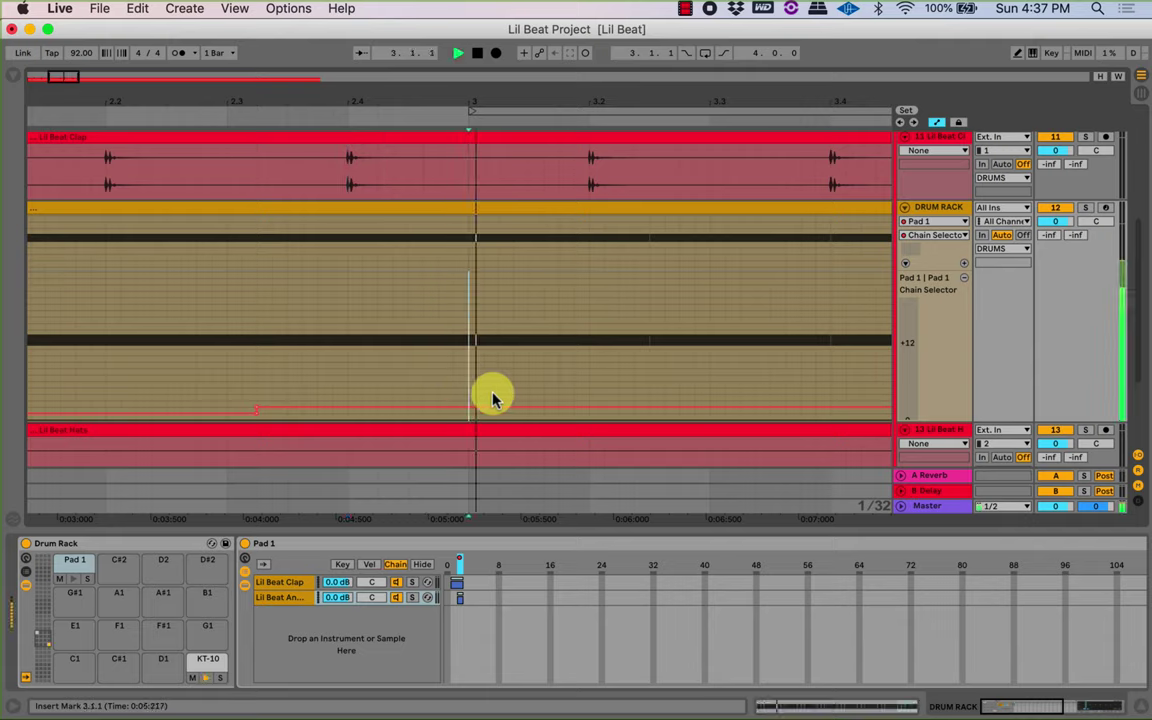
pyautogui.press('space')
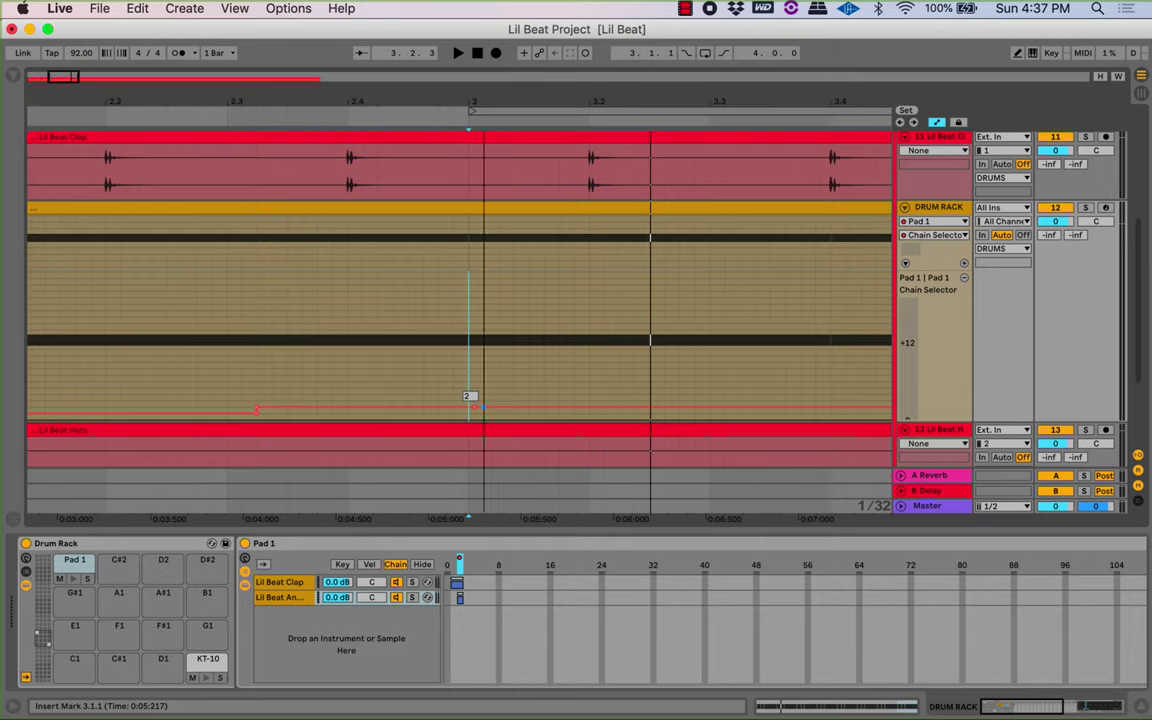
pyautogui.moveTo(484, 407); pyautogui.dragTo(475, 412)
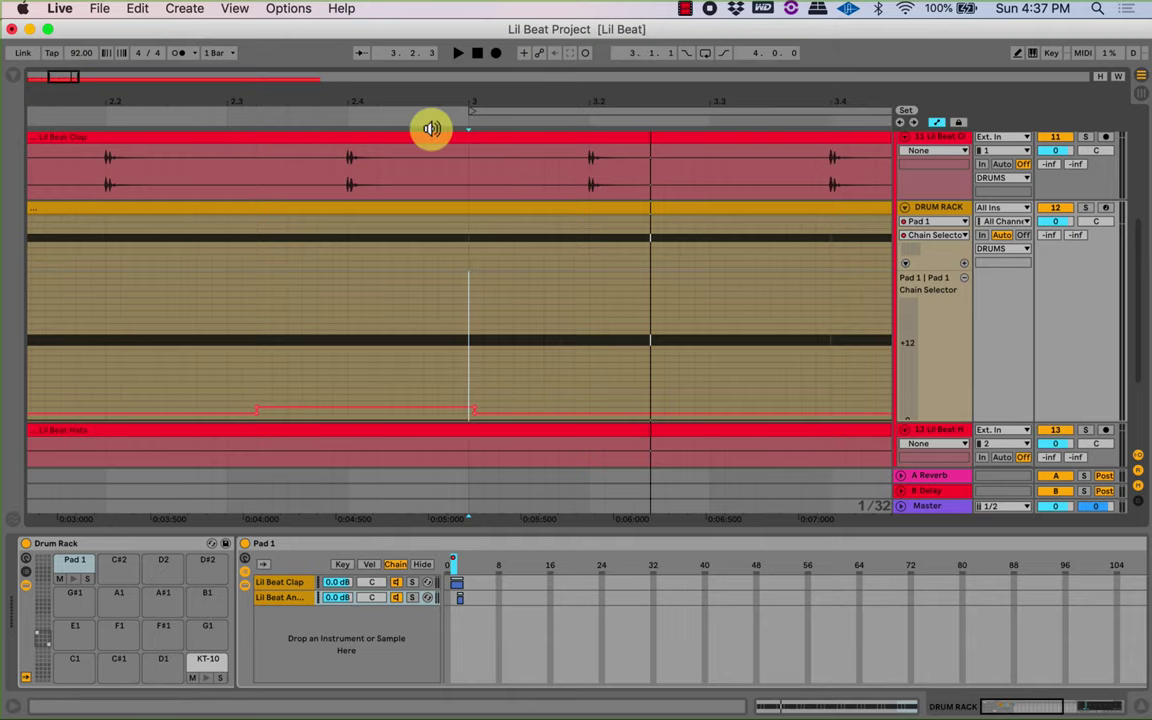
# Shift the Chain Selector automation's drop to 1 earlier so that it falls just before bar 3.
pyautogui.moveTo(446, 101)
pyautogui.mouseDown()
pyautogui.moveTo(408, 62)
pyautogui.moveTo(442, 98)
pyautogui.mouseUp()
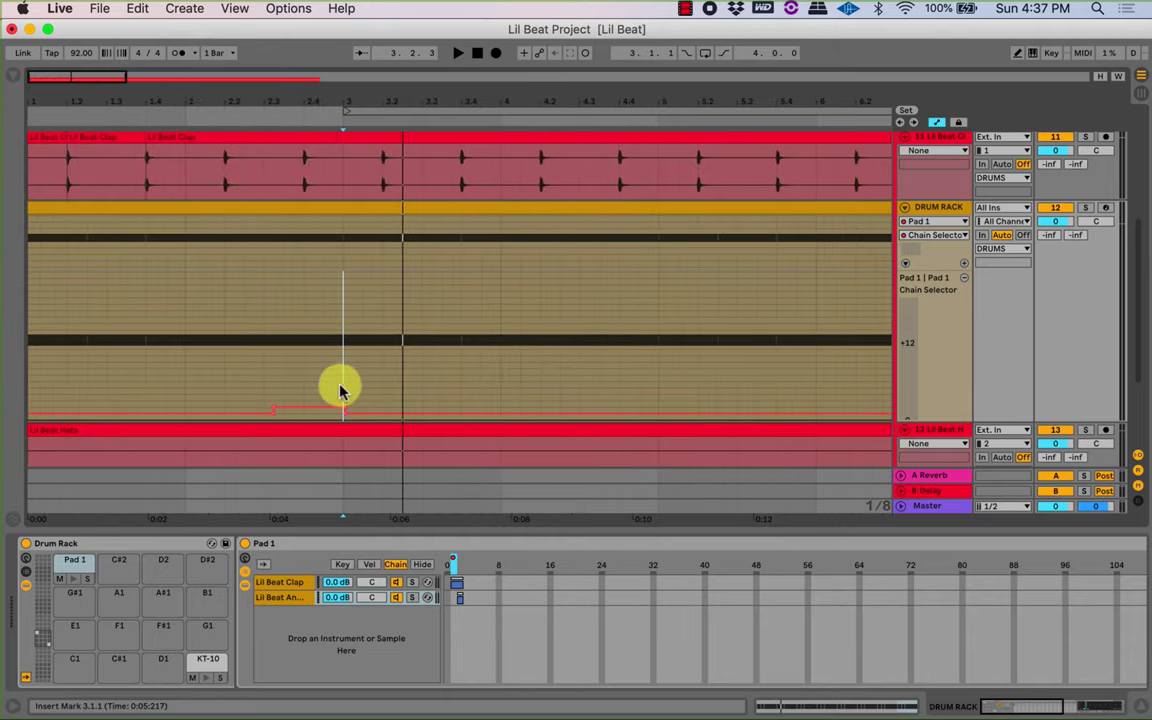
pyautogui.moveTo(342, 102); pyautogui.dragTo(485, 103)
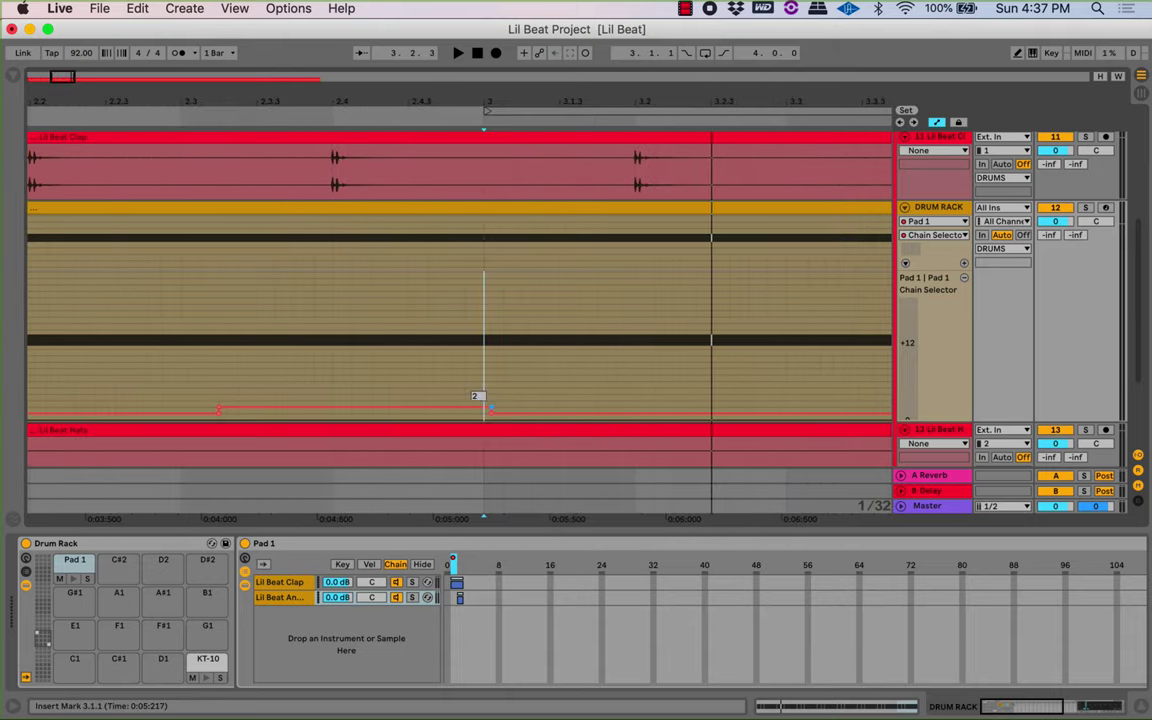
pyautogui.click(472, 413)
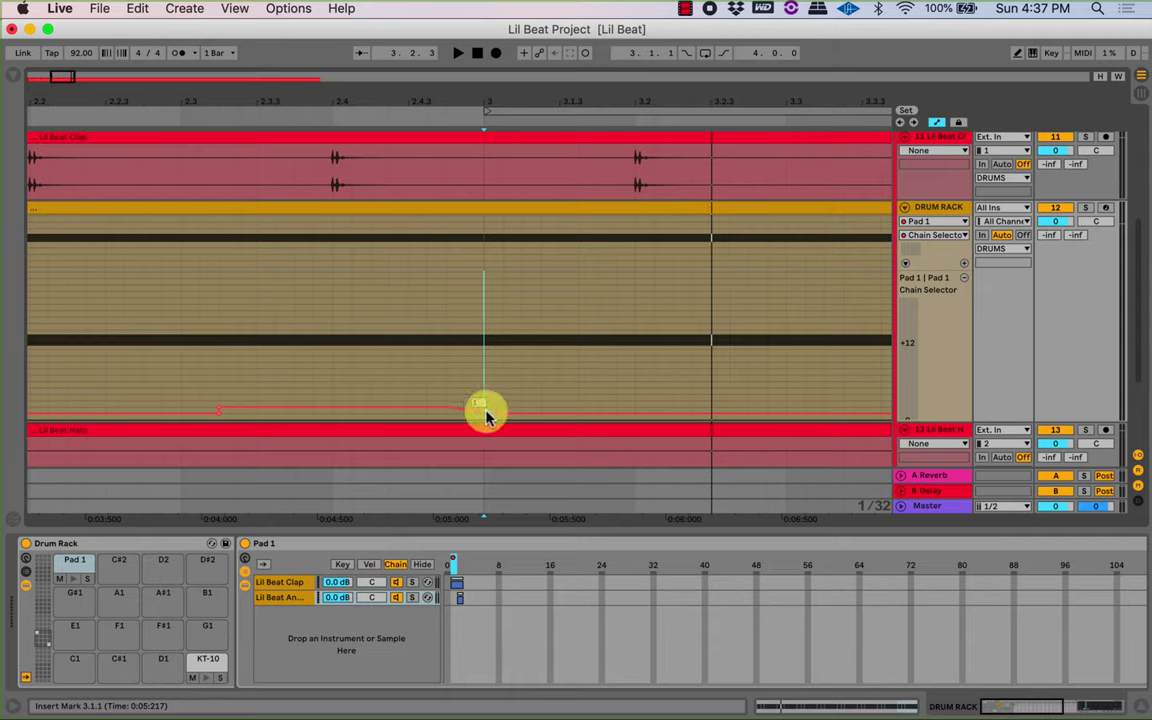
pyautogui.click(460, 394)
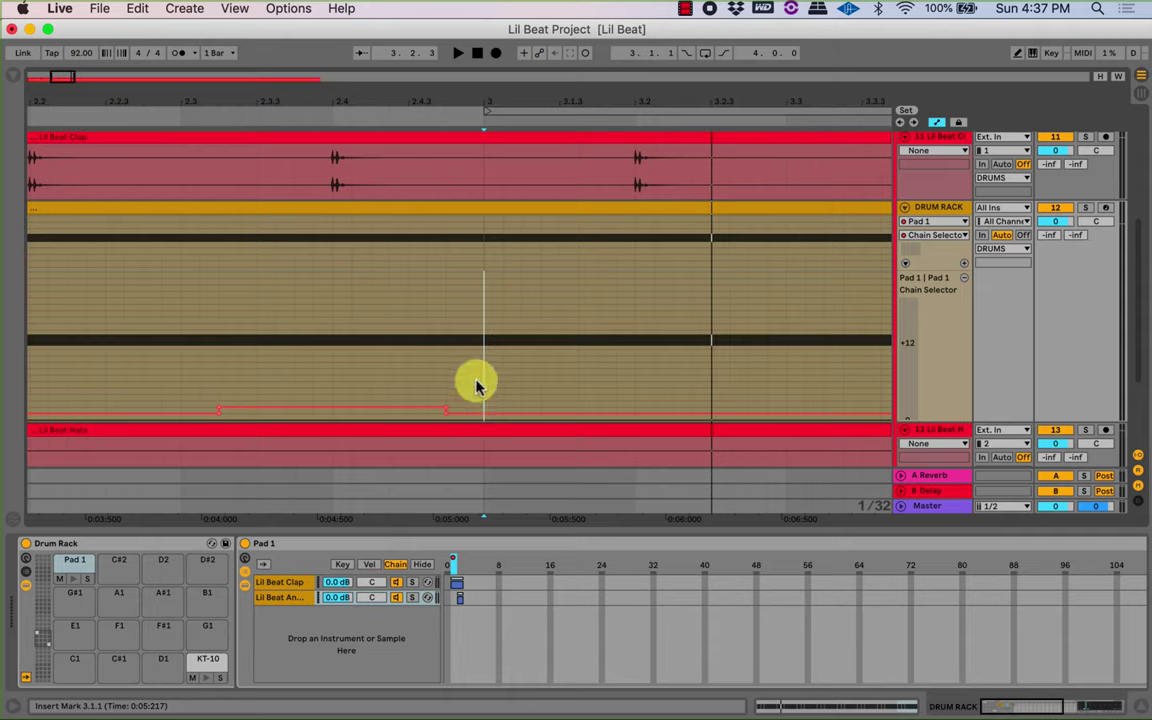
# Duplicate the Chain Selector automation of bars 1 and 2 repeatedly until the pattern reaches bar 17.
pyautogui.moveTo(421, 107); pyautogui.dragTo(345, 100)
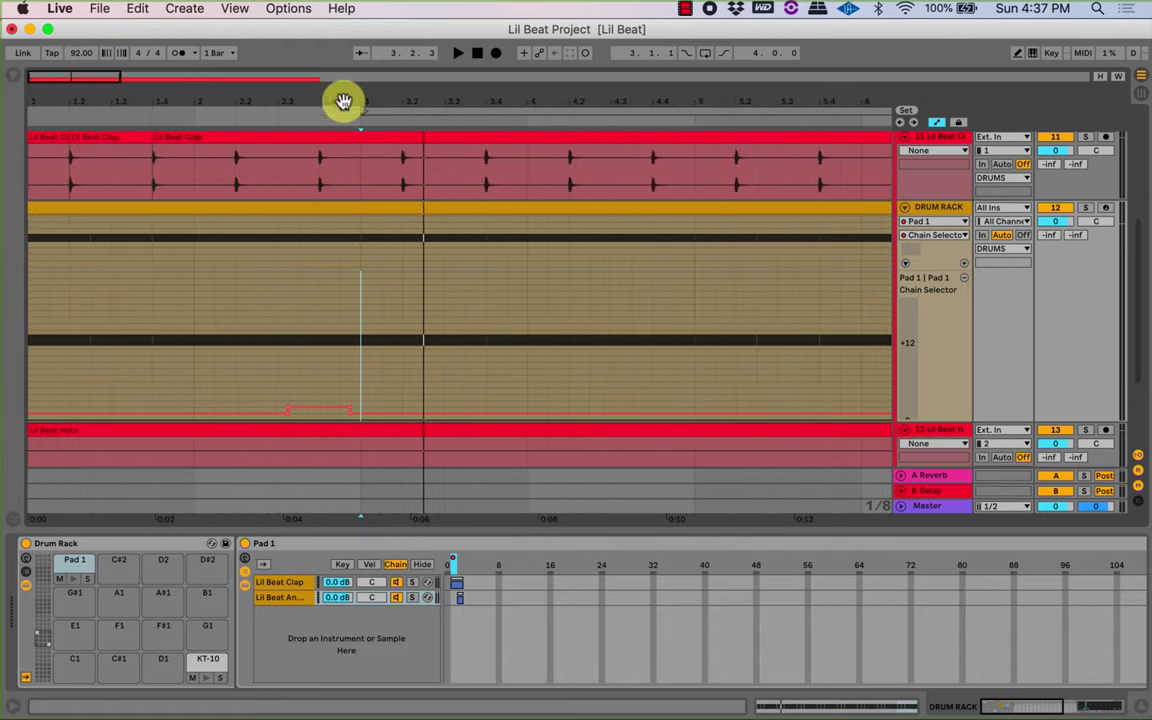
pyautogui.keyDown('shift'); pyautogui.click(27, 384); pyautogui.keyUp('shift')
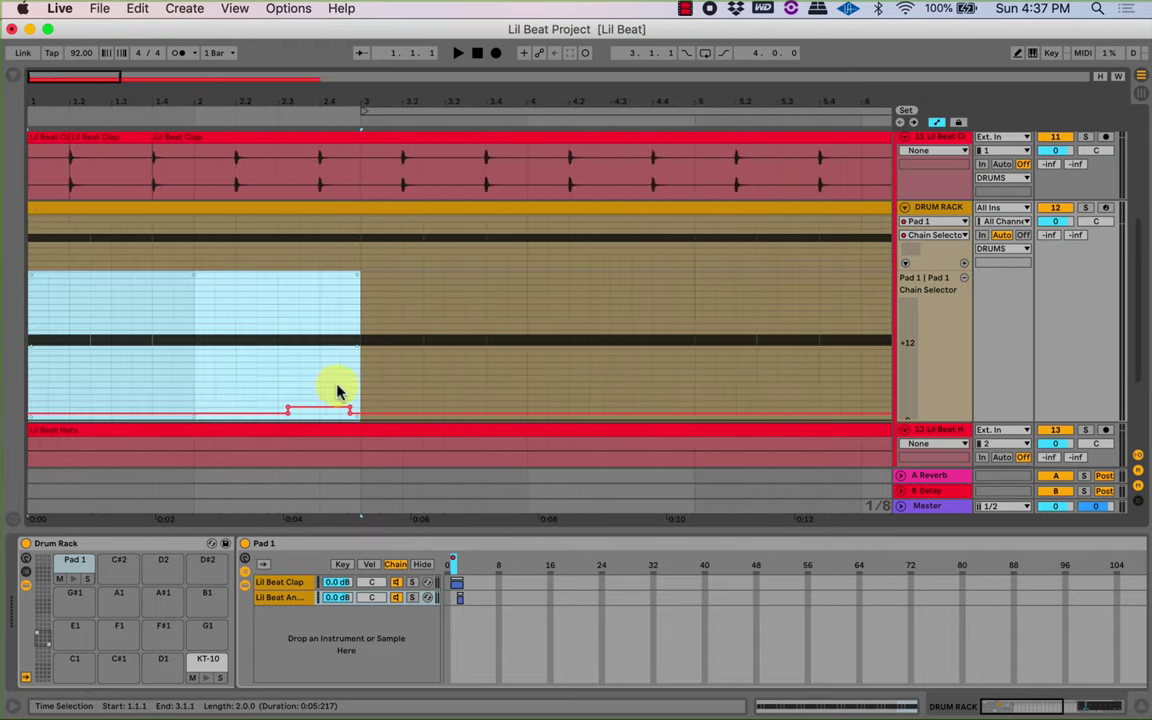
pyautogui.moveTo(345, 390); pyautogui.dragTo(33, 413)
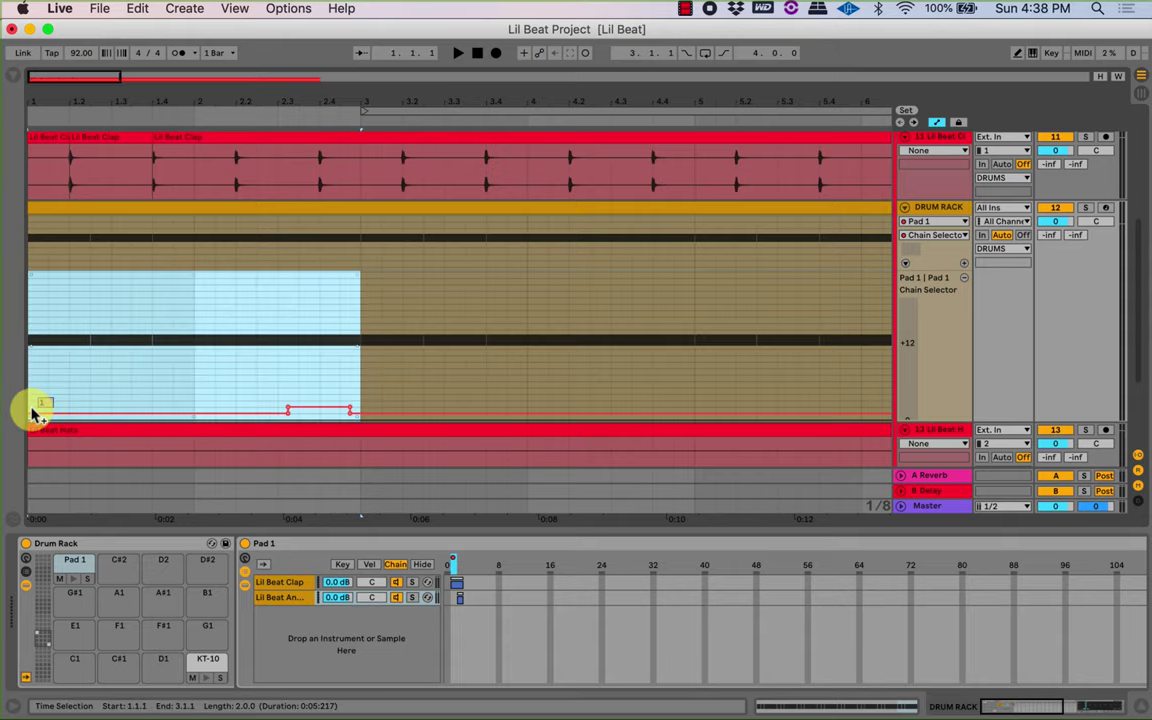
pyautogui.hotkey('ctrl', 'd')
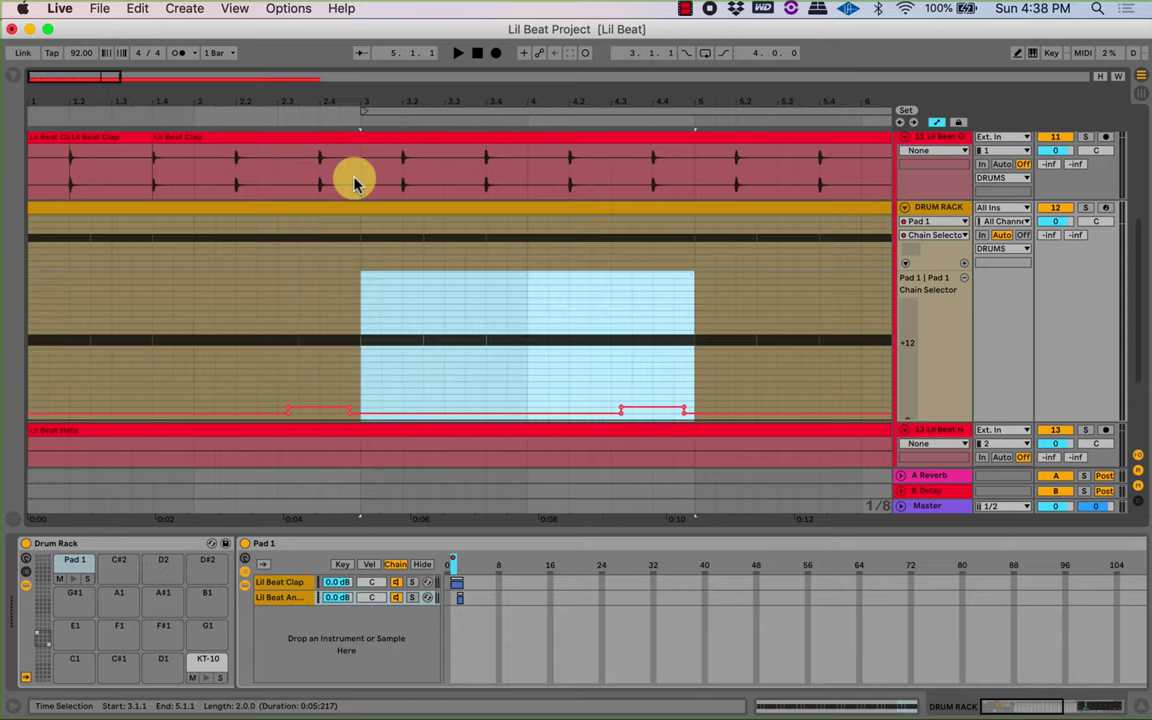
pyautogui.moveTo(334, 103); pyautogui.dragTo(337, 105)
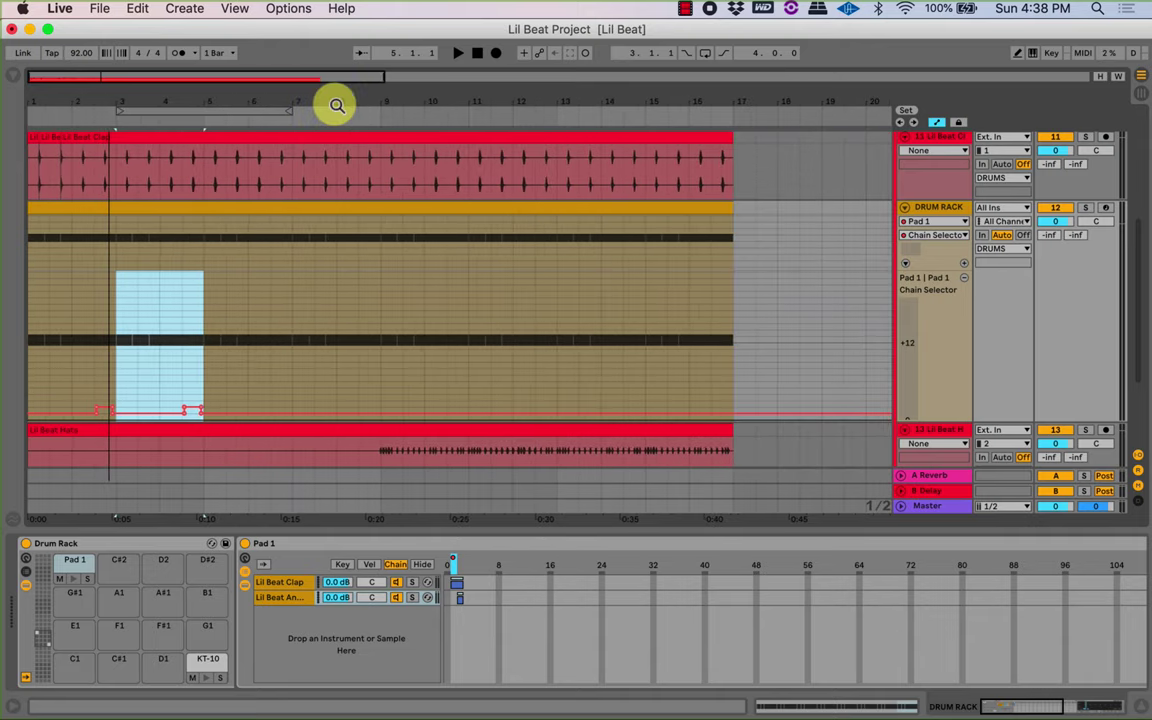
pyautogui.hotkey('ctrl', 'd')
pyautogui.hotkey('ctrl', 'd')
pyautogui.hotkey('ctrl', 'd')
pyautogui.hotkey('ctrl', 'd')
pyautogui.hotkey('ctrl', 'd')
pyautogui.hotkey('ctrl', 'd')
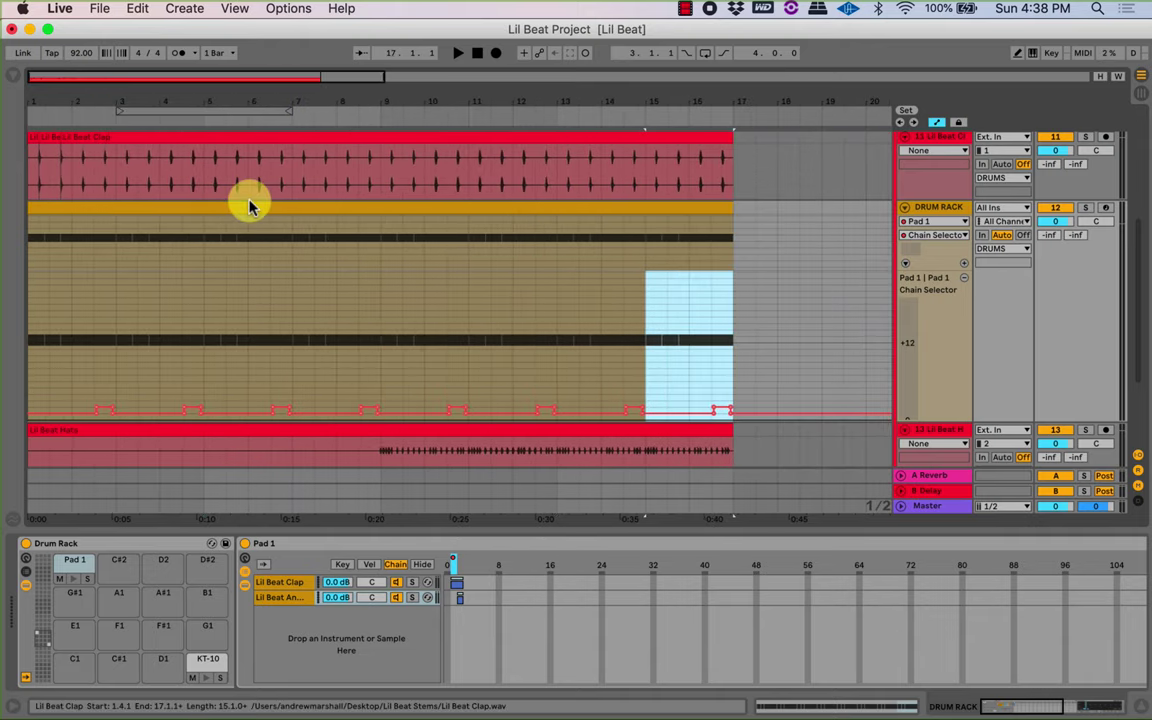
# Hide the separate Chain Selector lane and set the DRUM RACK track's main automation display to None.
pyautogui.moveTo(128, 98); pyautogui.dragTo(131, 100)
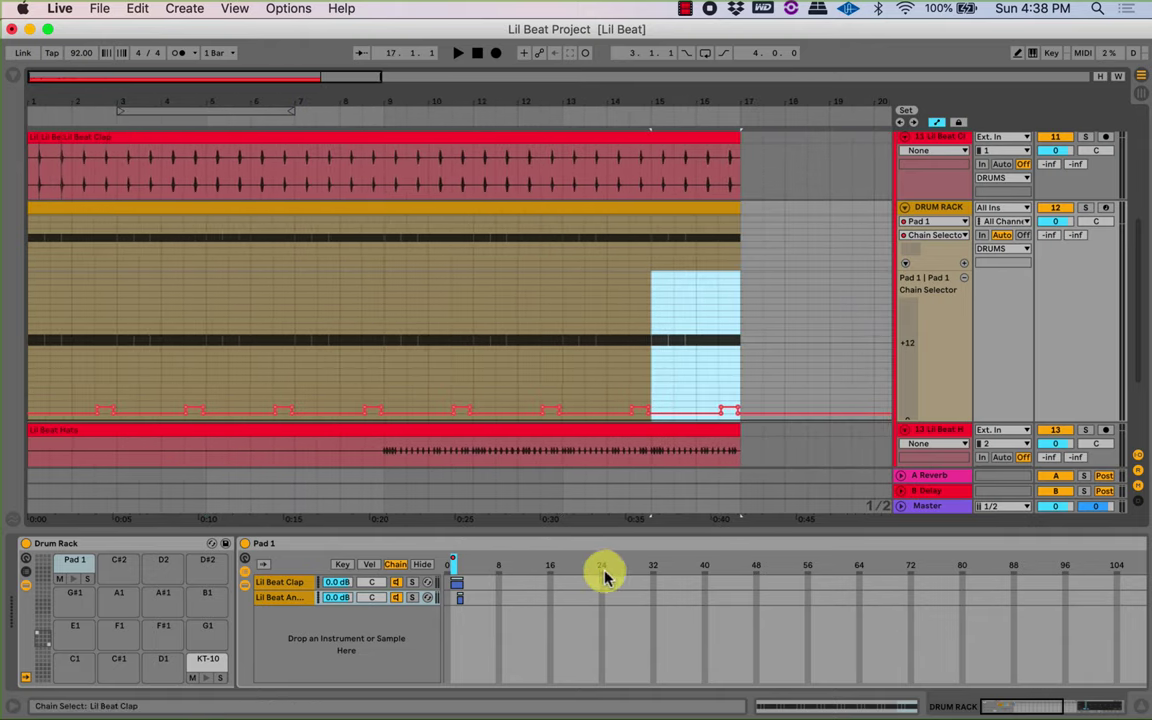
pyautogui.click(964, 280)
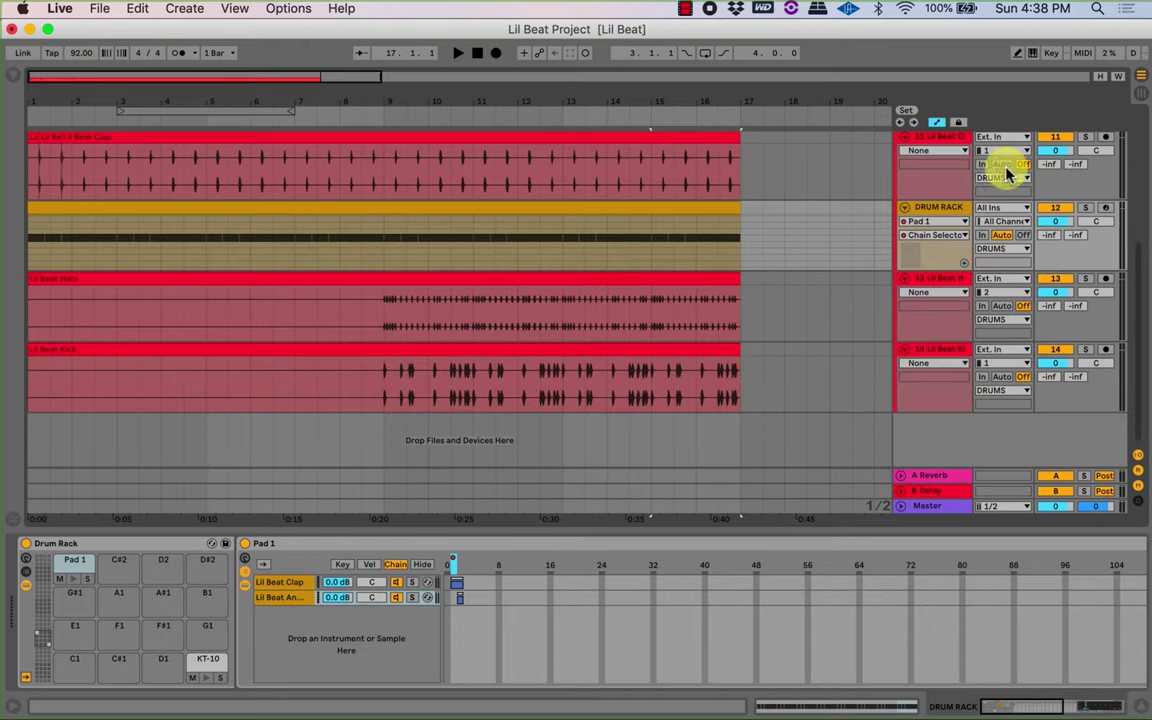
pyautogui.click(936, 221)
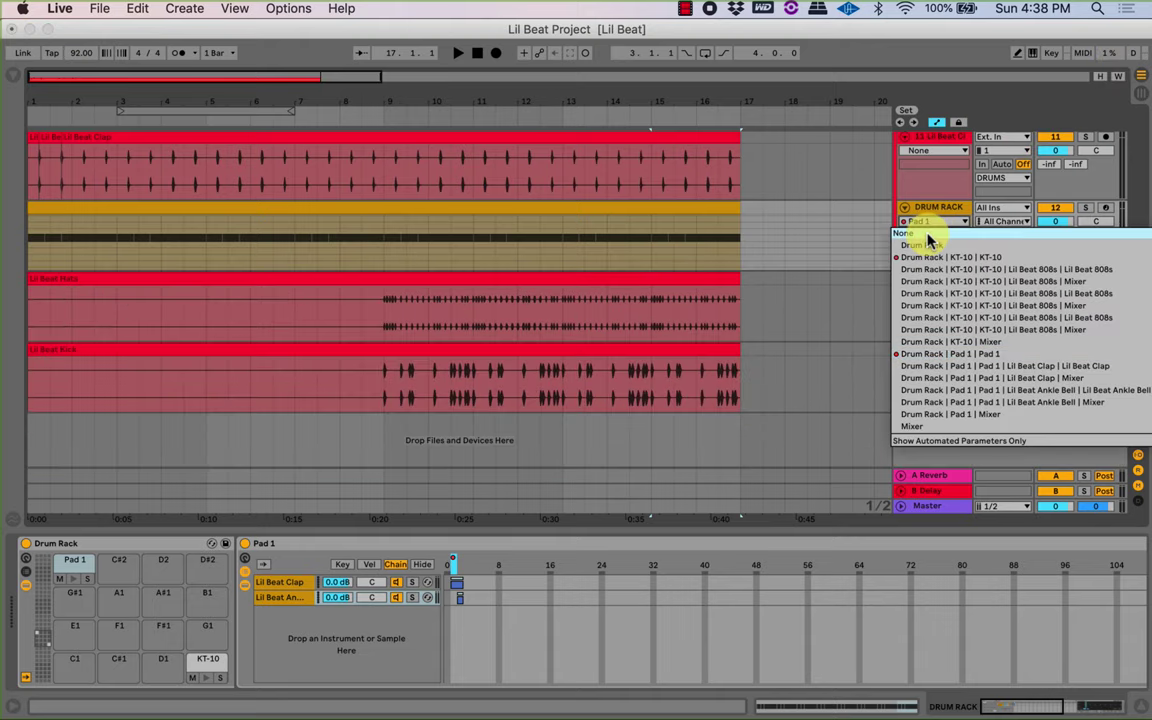
pyautogui.click(906, 238)
# Play the arrangement from 4.3.1 to check the clap and ankle bell switching against the original stems.
pyautogui.click(182, 242)
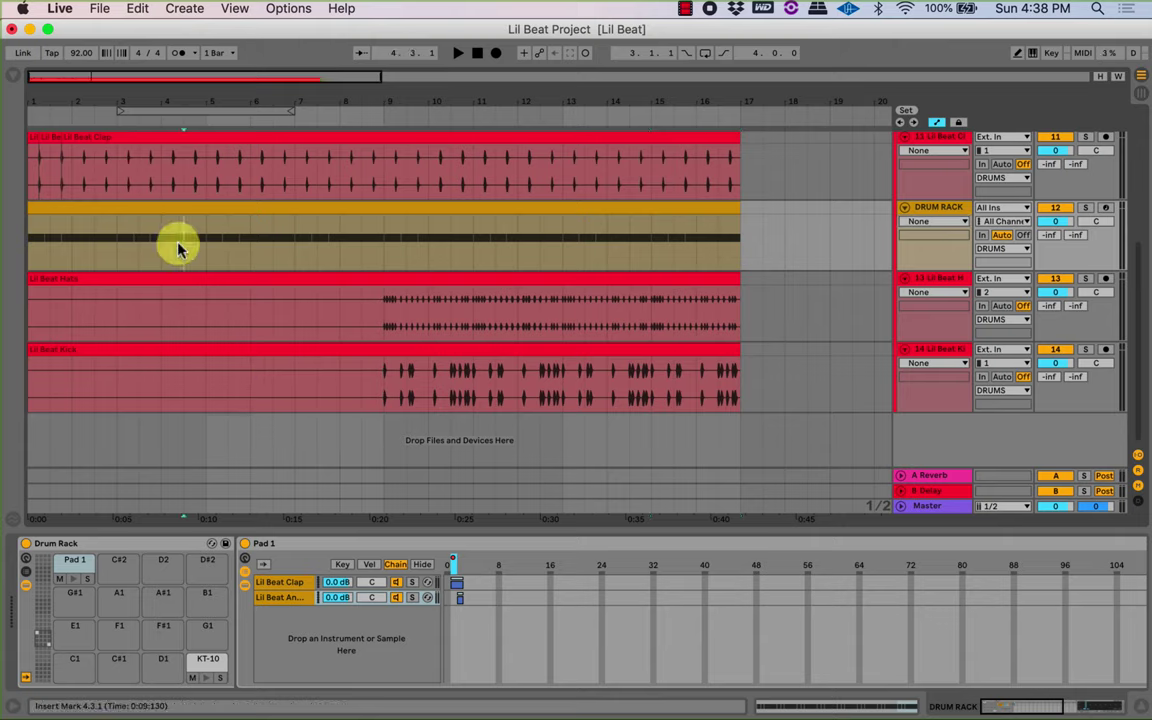
pyautogui.press('space')
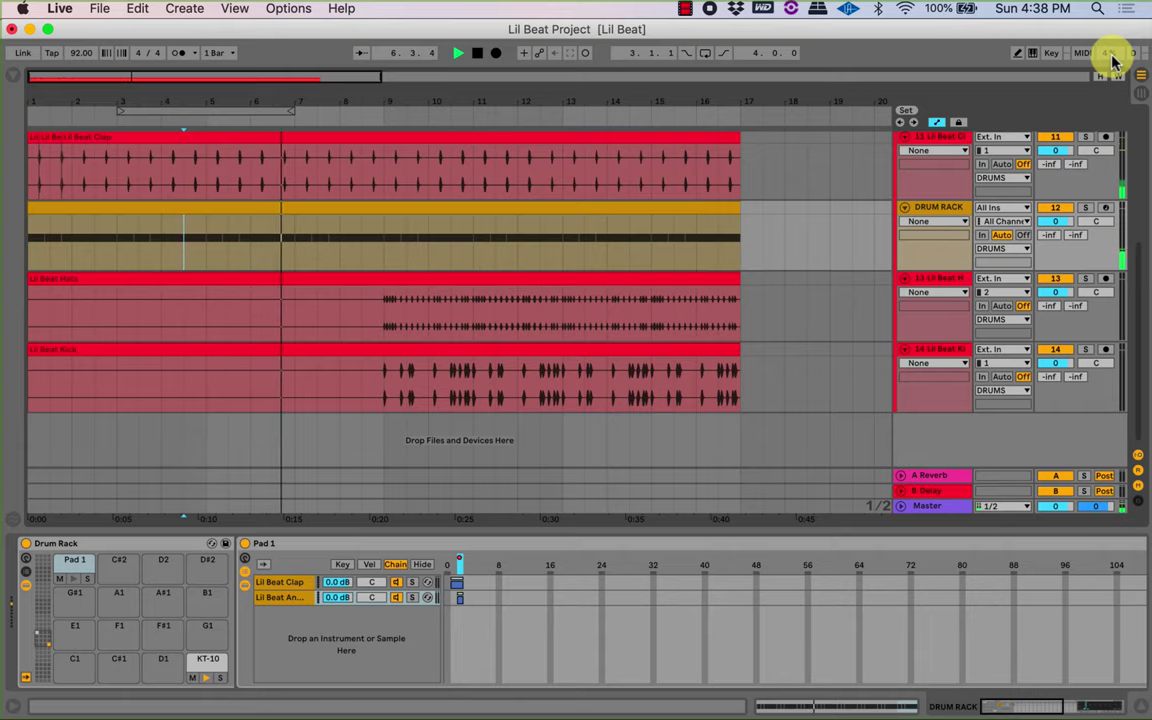
pyautogui.press('space')
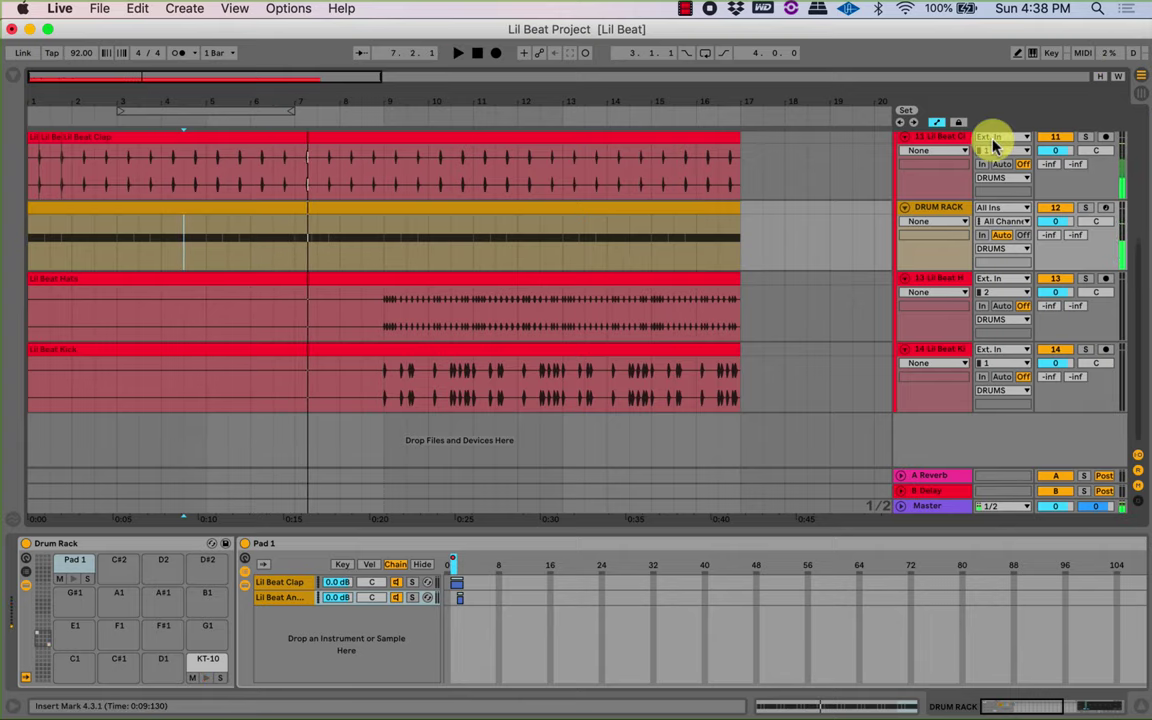
pyautogui.scroll(2, 334, 301)
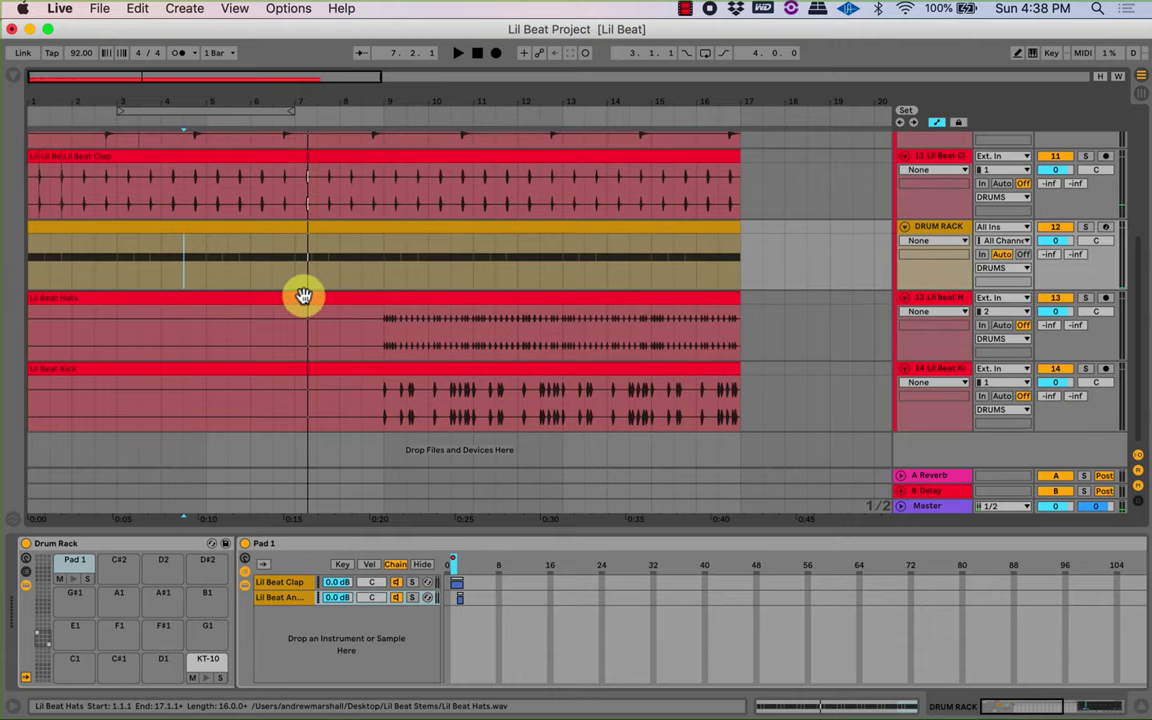
pyautogui.scroll(5, 303, 296)
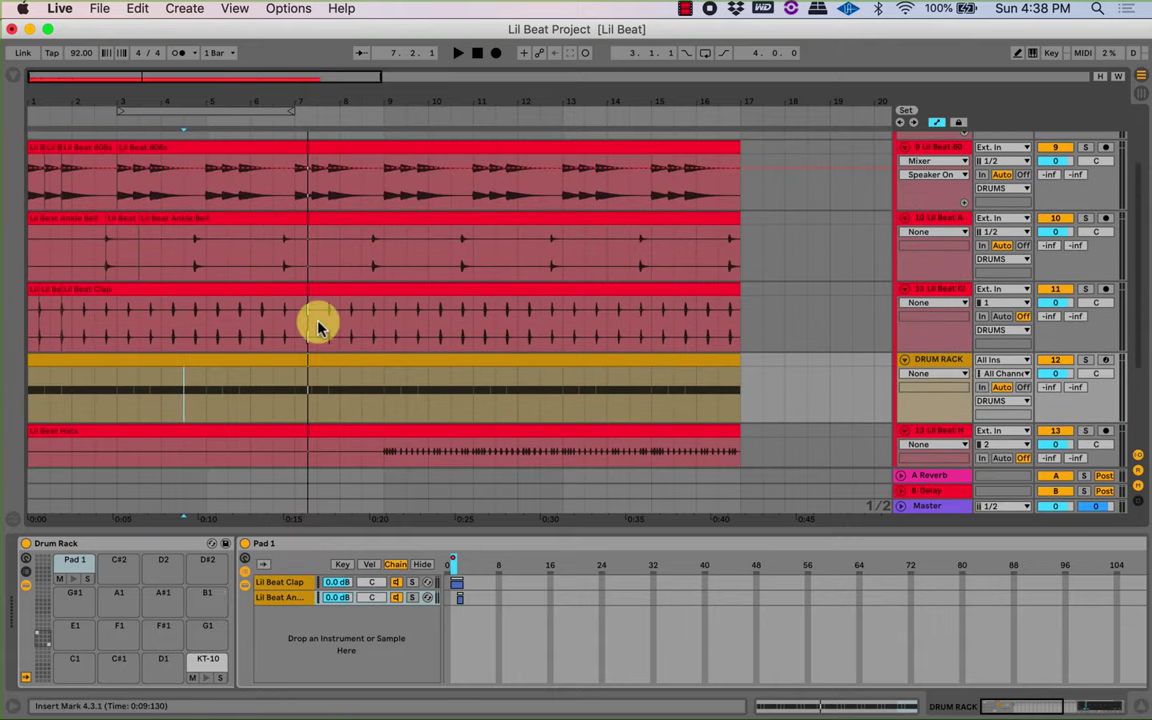
pyautogui.scroll(-5, 286, 289)
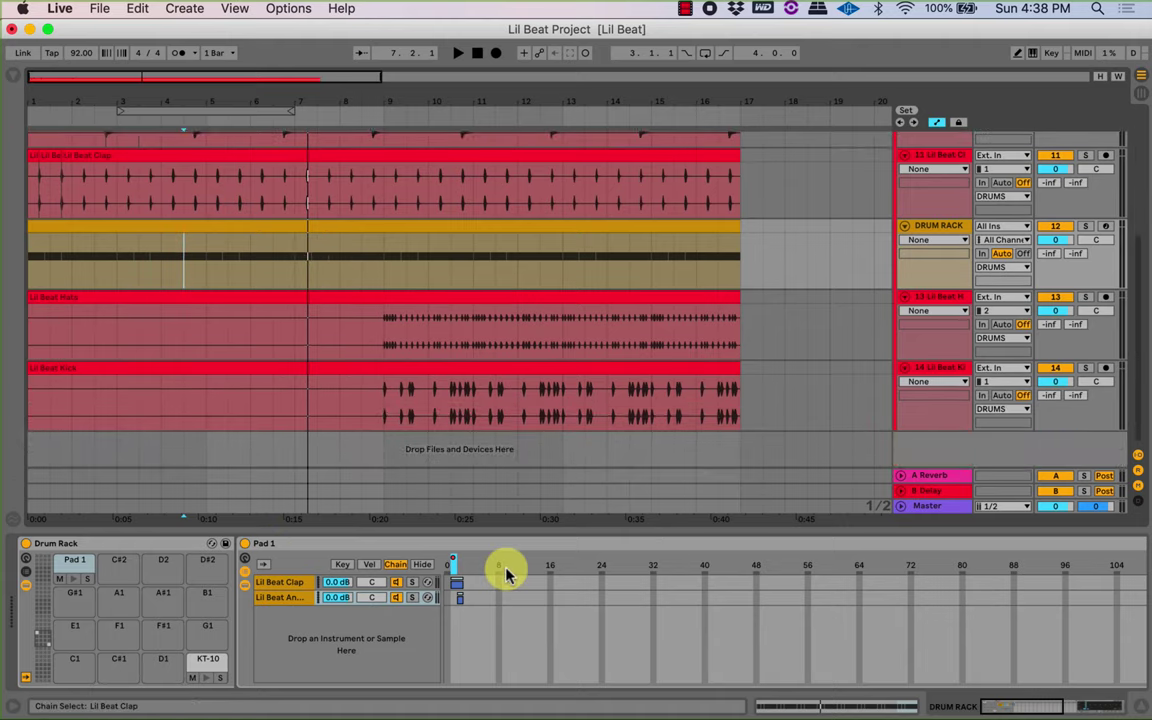
pyautogui.scroll(3, 352, 316)
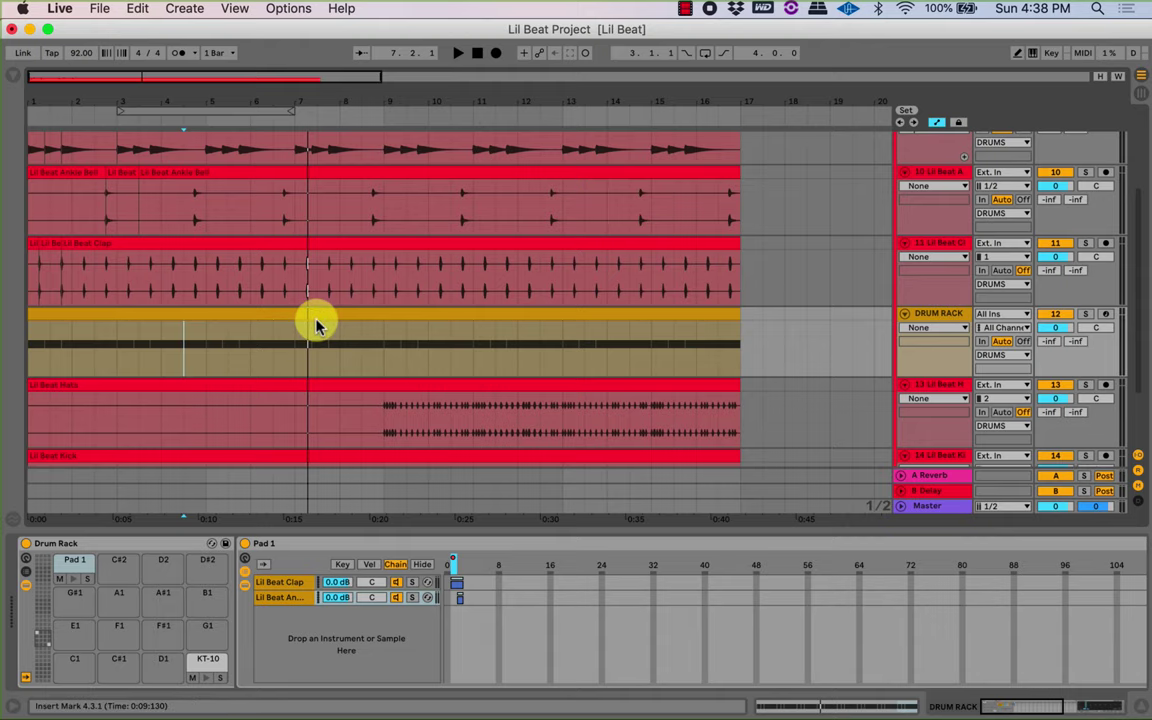
pyautogui.scroll(-3, 325, 330)
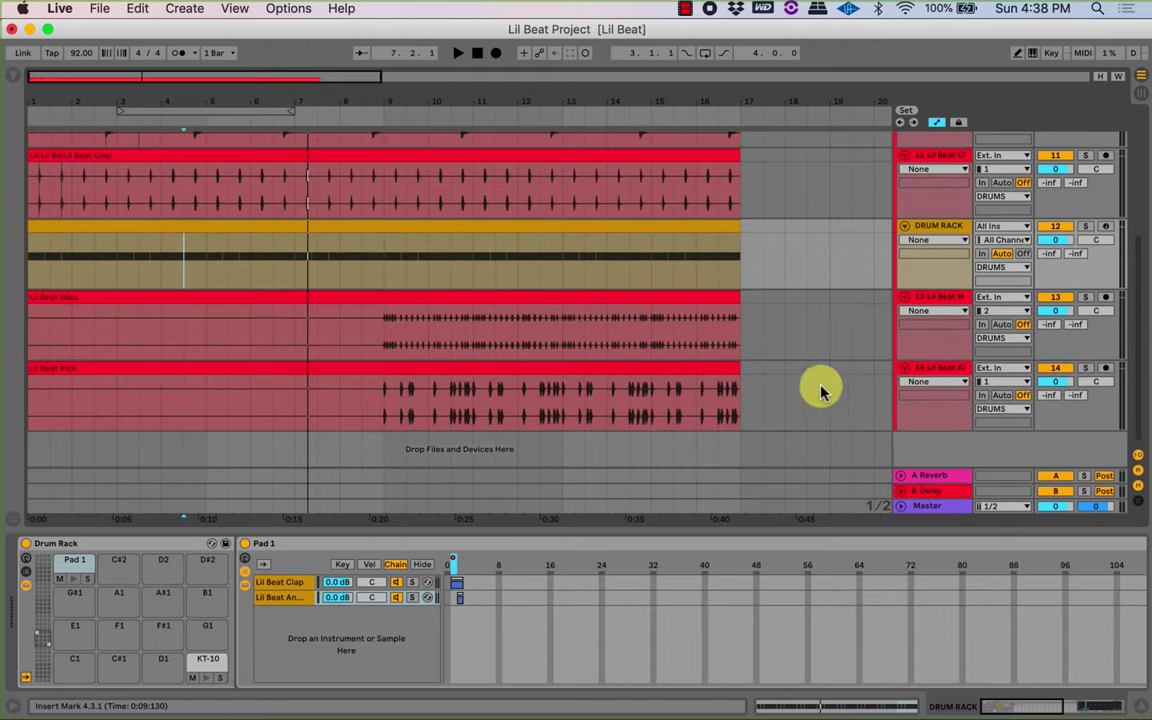
# Select the DRUM RACK clip across bars 1 to 17 and show the Drum Rack's Device On automation in a new, taller lane.
pyautogui.click(575, 218)
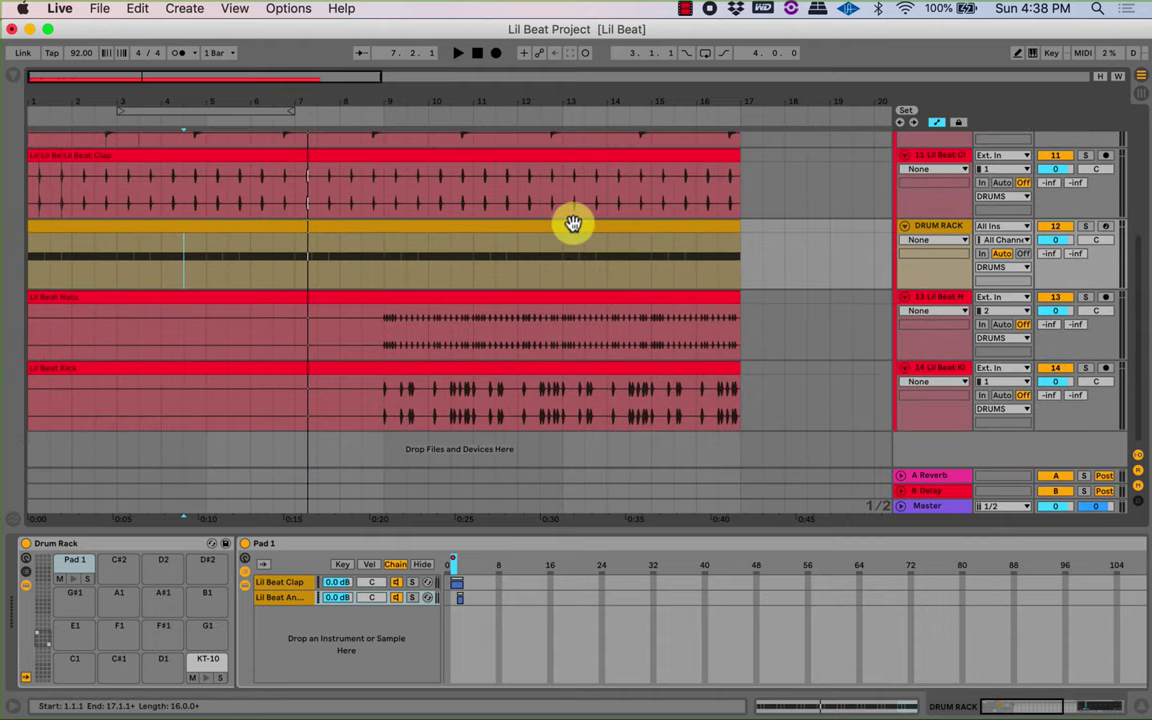
pyautogui.click(573, 222)
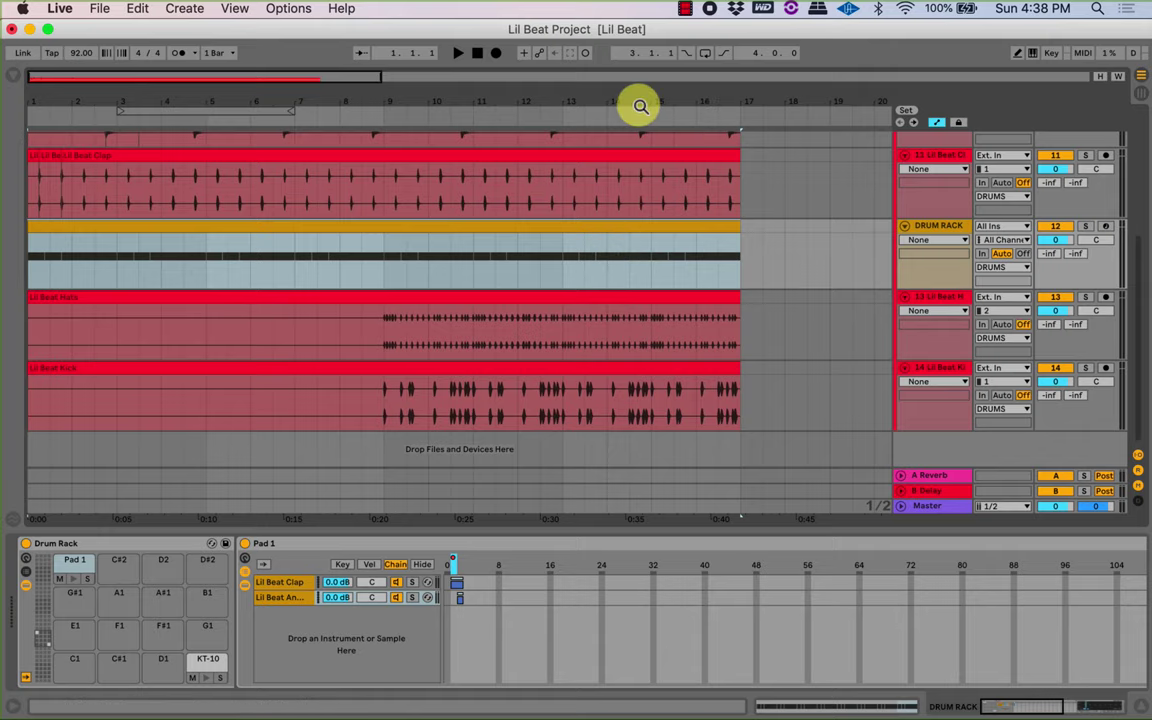
pyautogui.scroll(5, 630, 180)
pyautogui.scroll(-4, 316, 324)
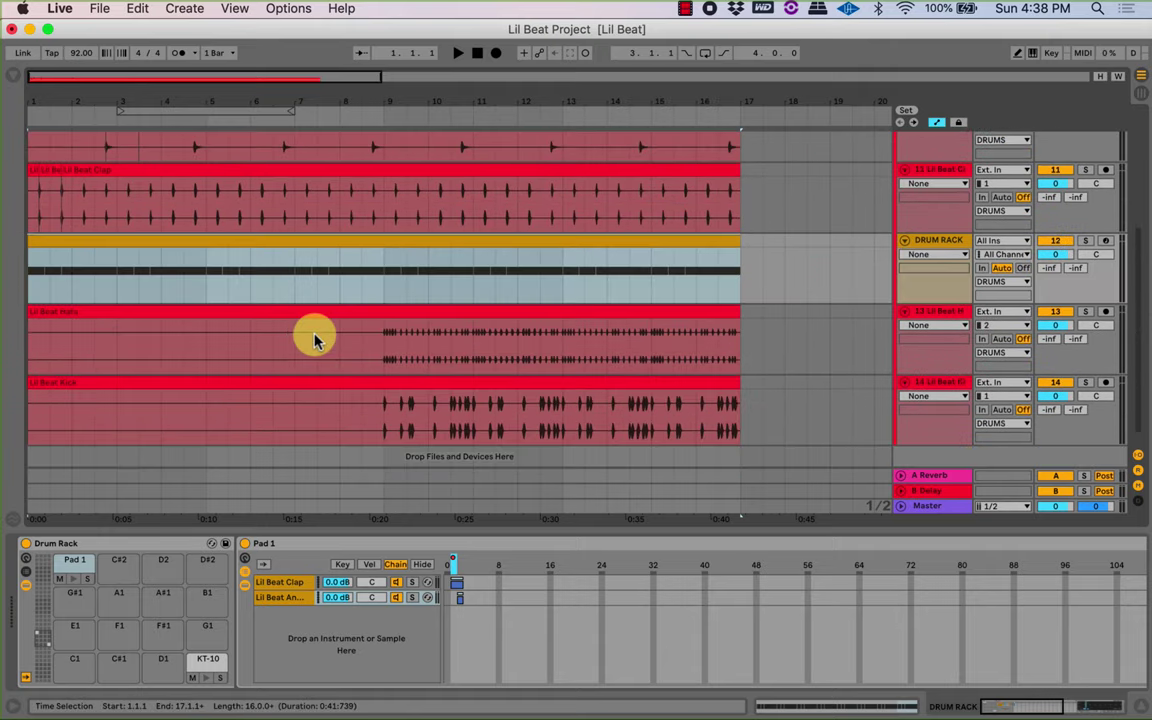
pyautogui.scroll(-1, 316, 340)
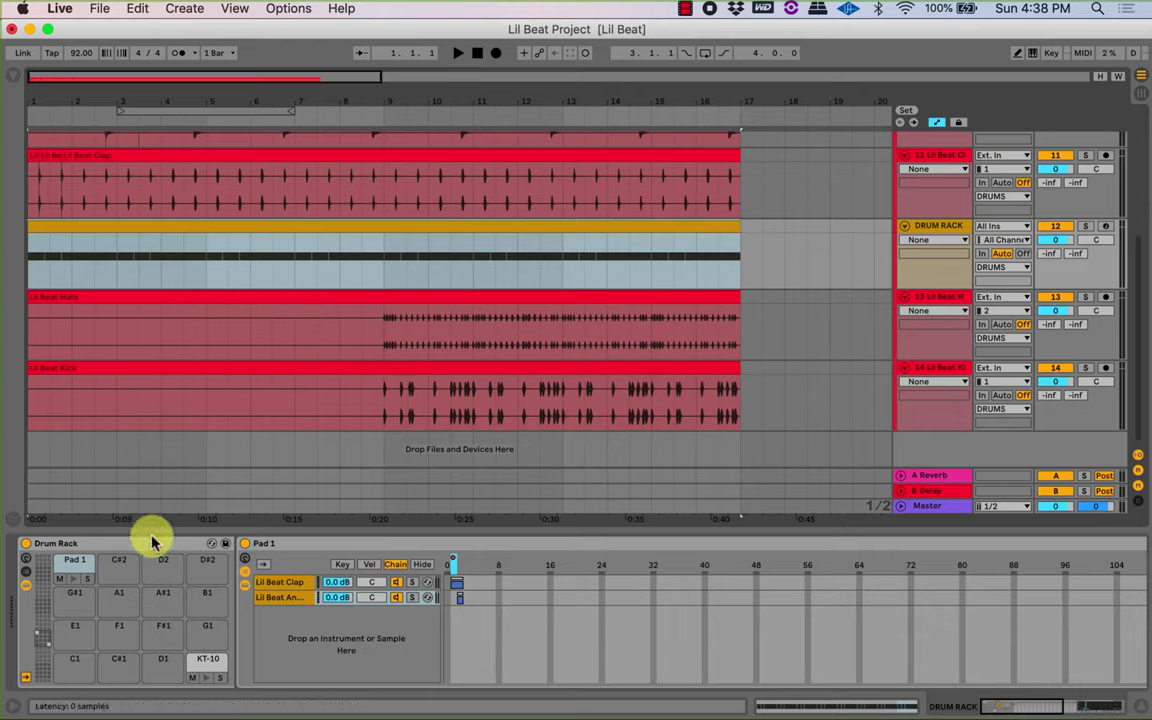
pyautogui.rightClick(28, 550)
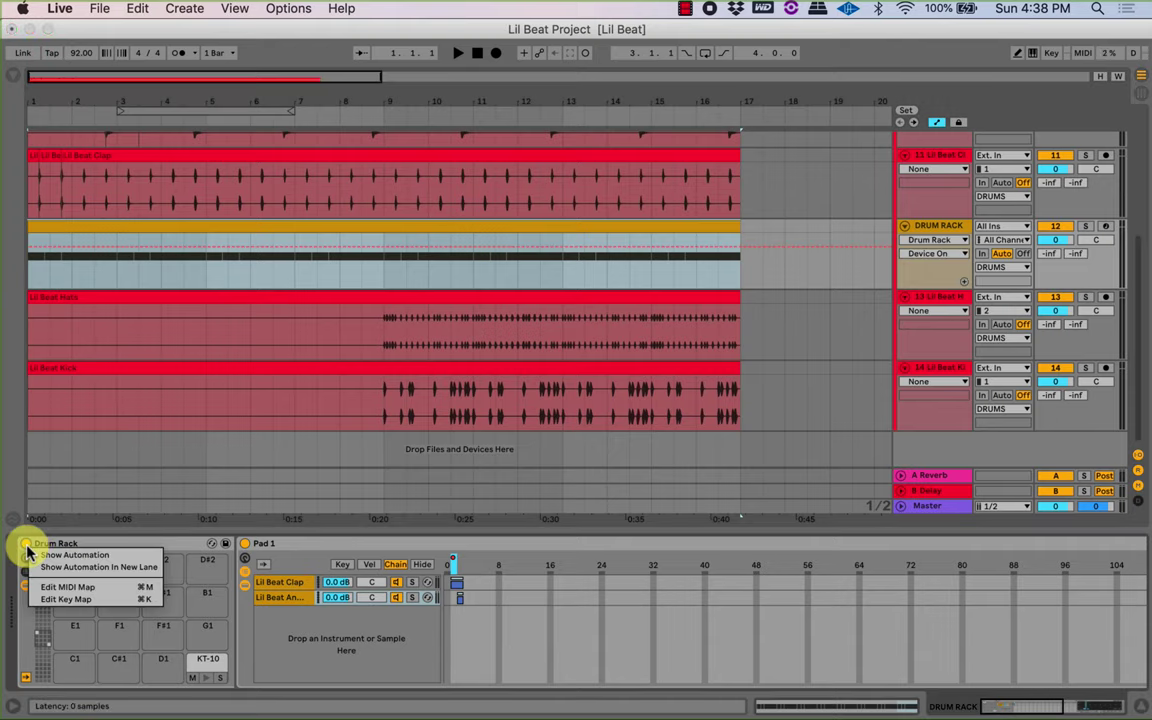
pyautogui.click(44, 571)
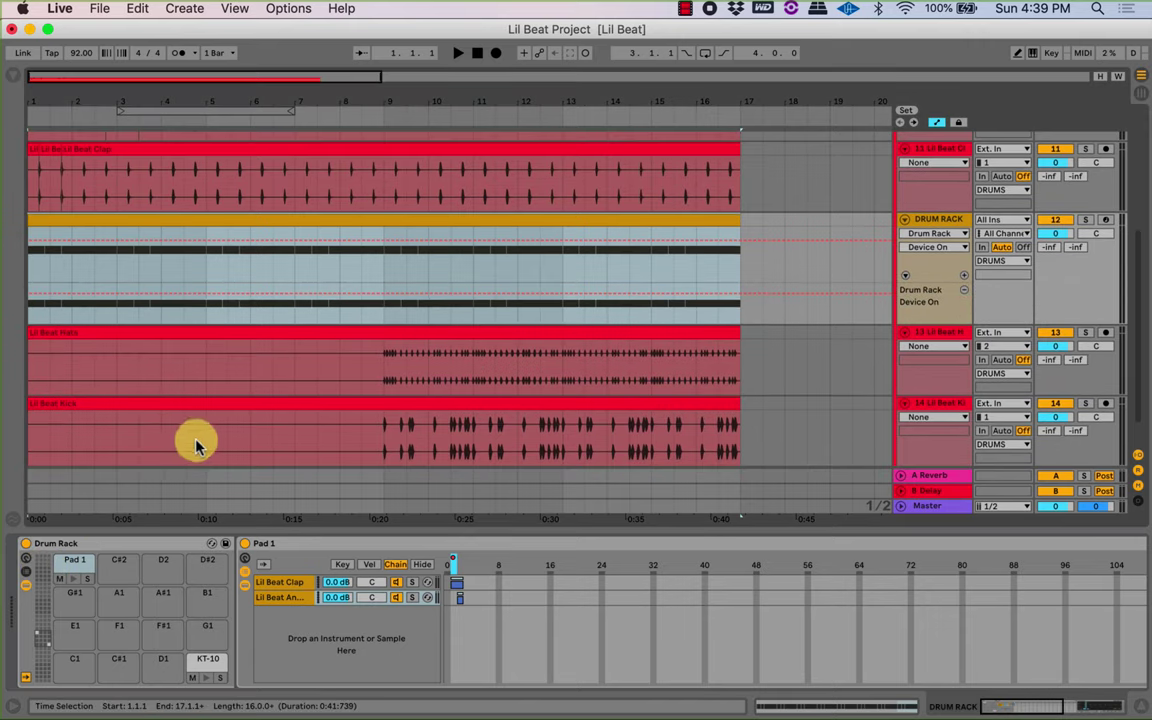
pyautogui.moveTo(941, 323); pyautogui.dragTo(936, 356)
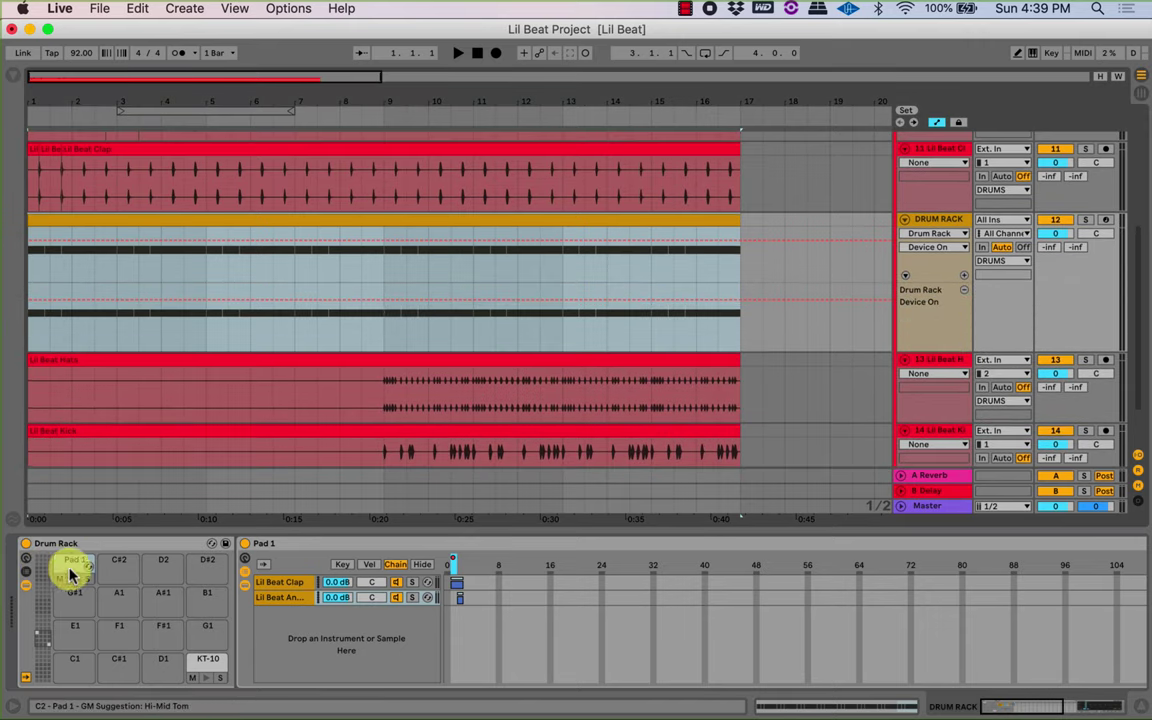
# Switch the Drum Rack device off and select its separate Device On automation lane from bar 1 to bar 17.
pyautogui.click(26, 543)
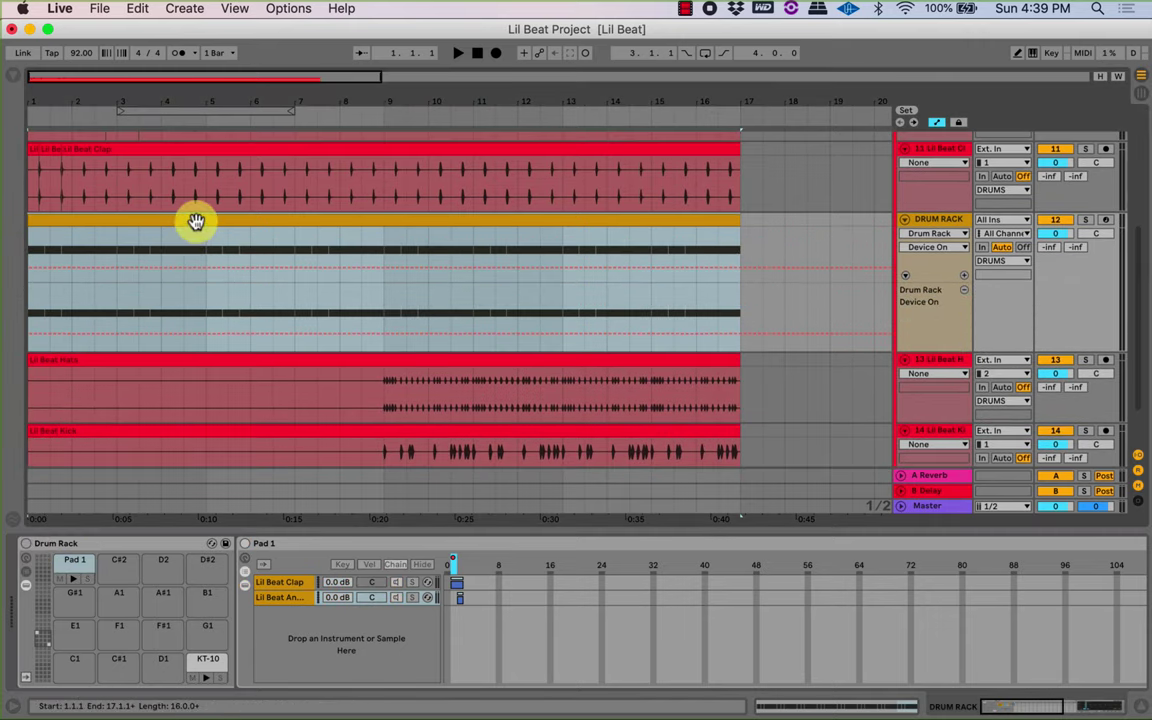
pyautogui.click(196, 221)
pyautogui.press('Down')
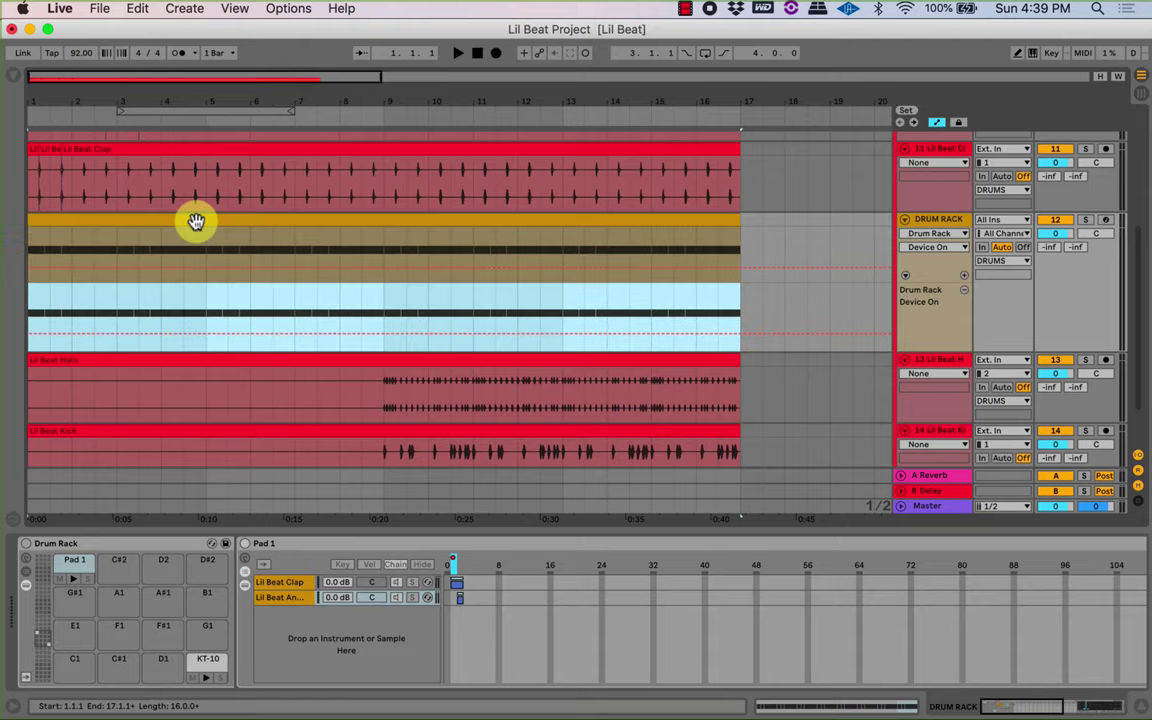
# Set the DRUM RACK track's Device On automation to On from bar 1 to bar 17.
pyautogui.click(278, 220)
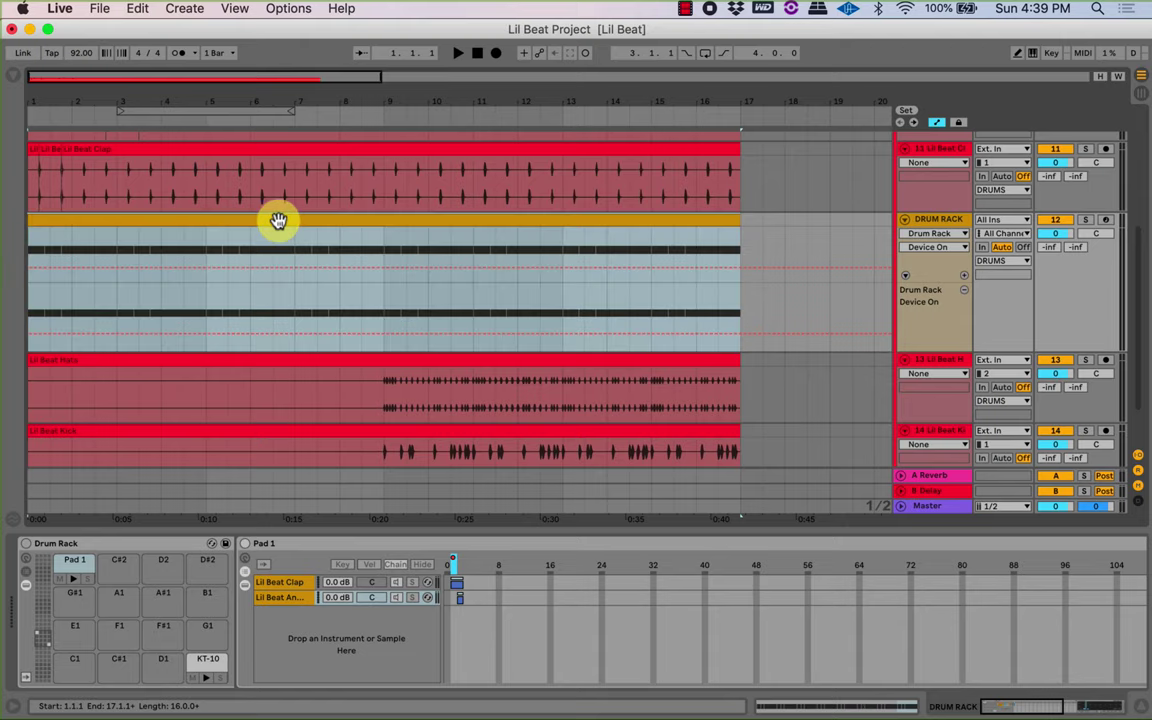
pyautogui.click(278, 220)
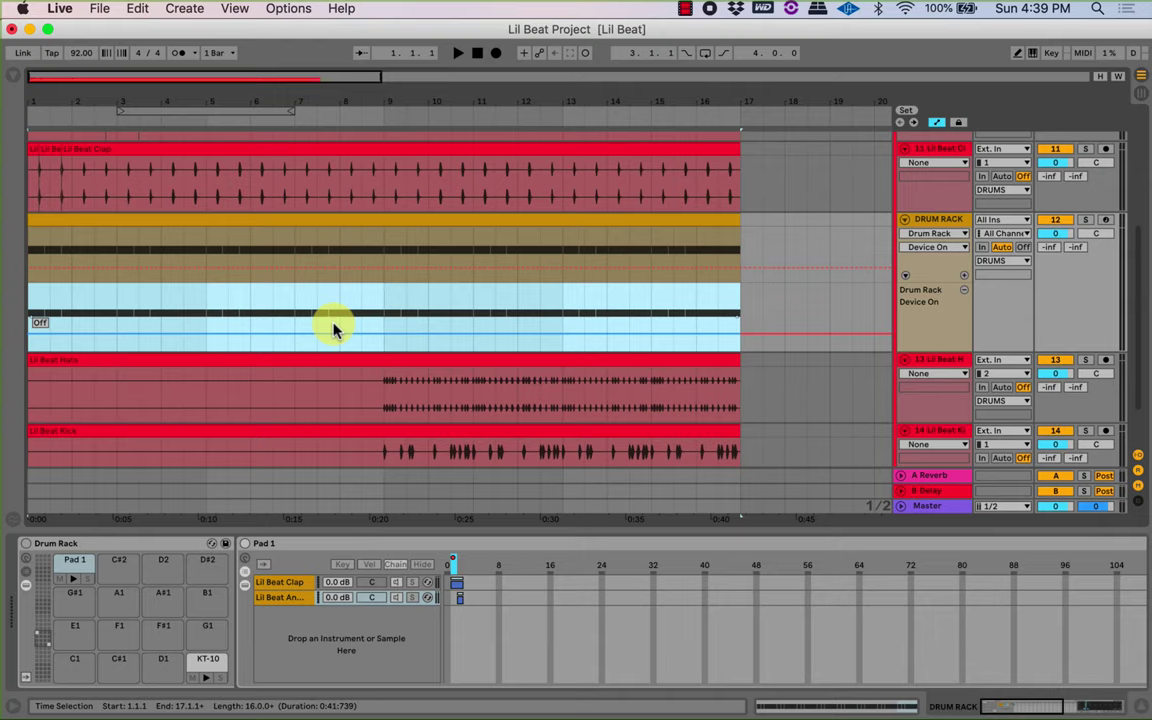
pyautogui.moveTo(378, 333); pyautogui.dragTo(378, 300)
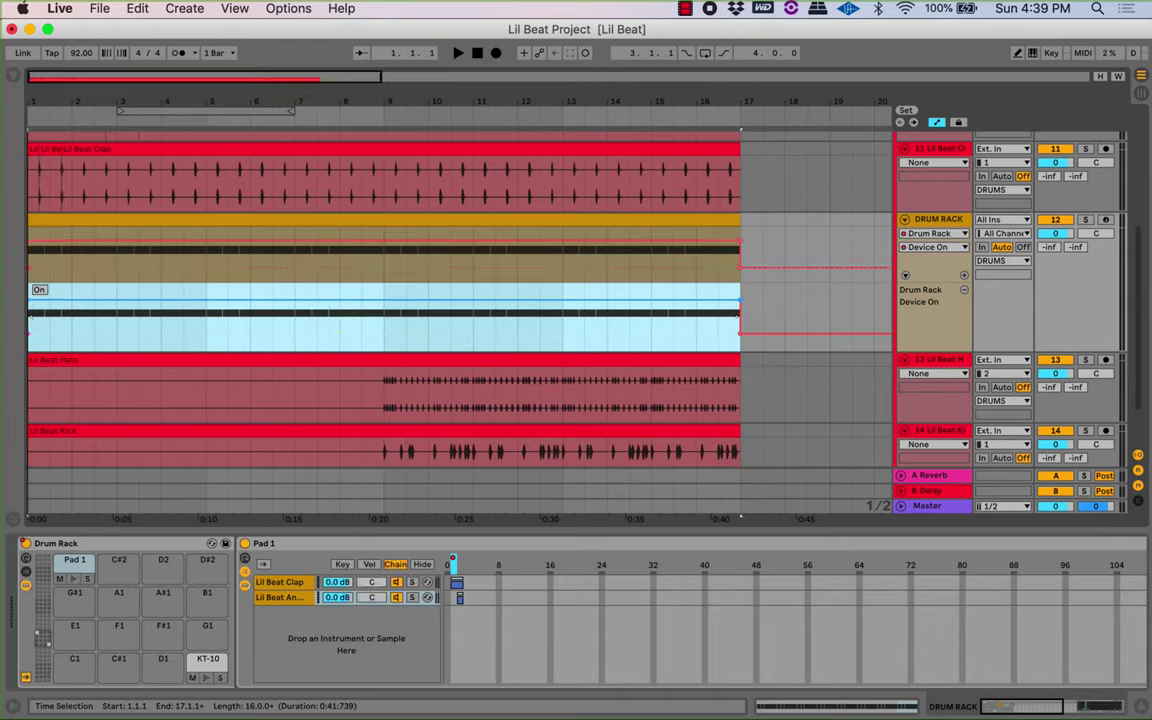
# Check the Drum Rack's on/off state by placing the insert marker inside and beyond the automated section.
pyautogui.click(444, 333)
pyautogui.click(366, 327)
pyautogui.click(517, 314)
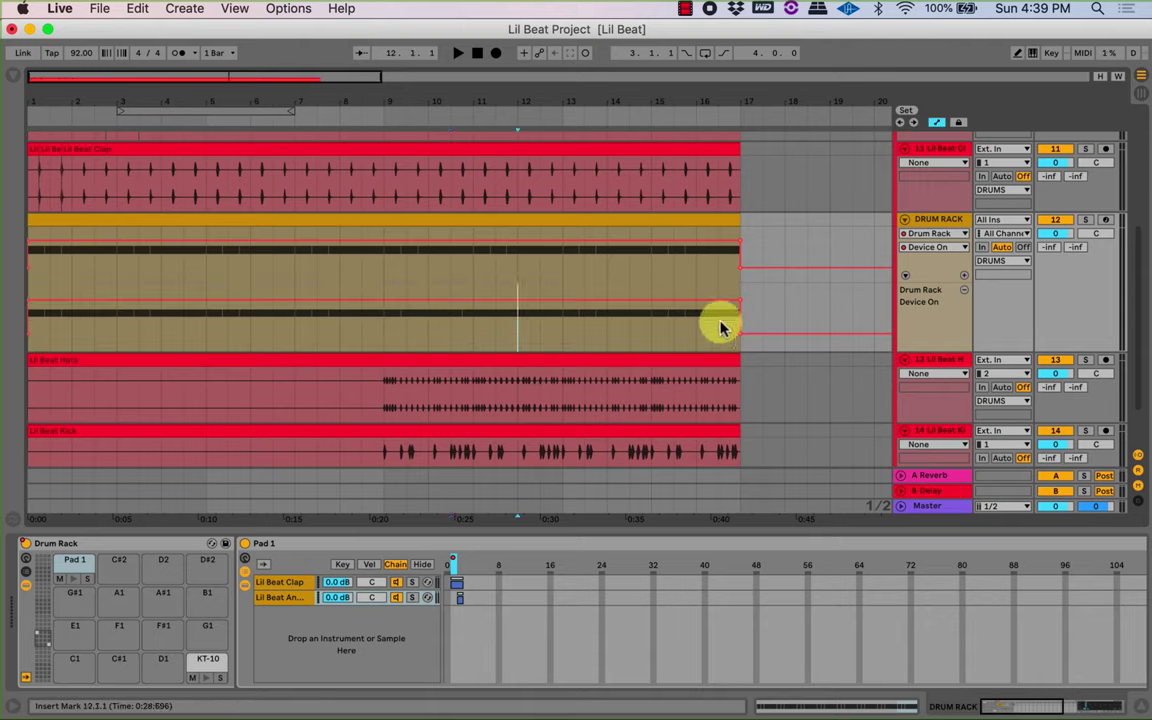
pyautogui.click(762, 315)
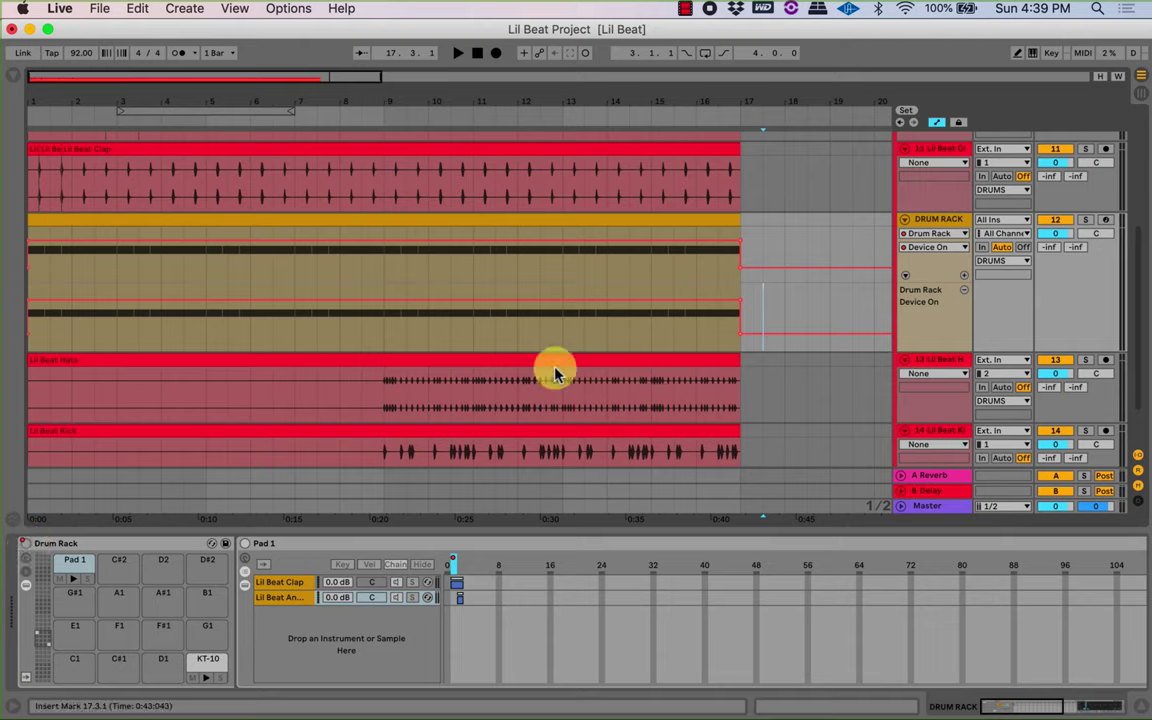
pyautogui.click(540, 330)
pyautogui.click(24, 544)
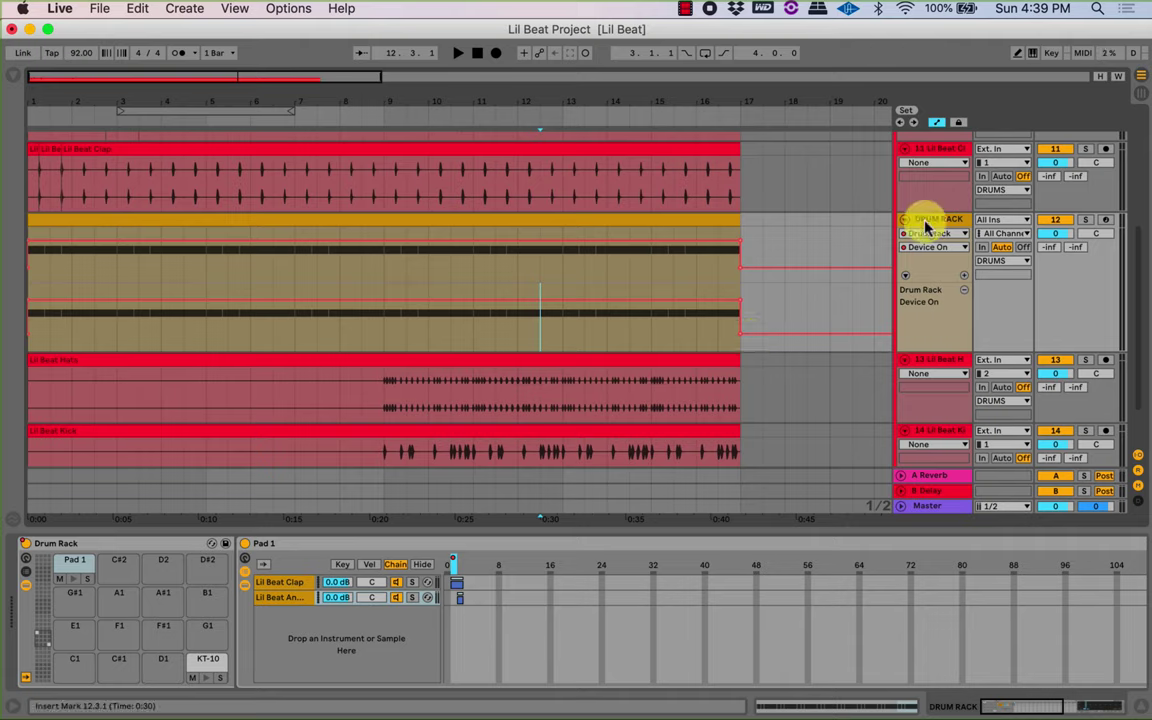
pyautogui.click(785, 305)
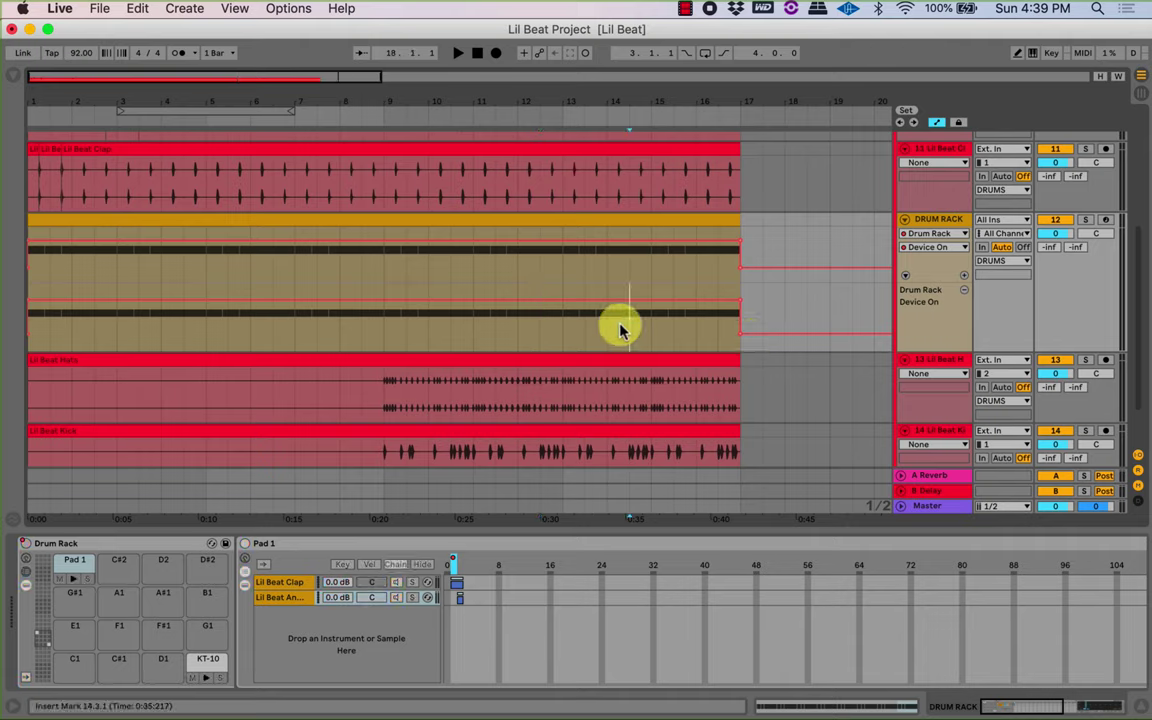
pyautogui.click(827, 303)
pyautogui.click(547, 333)
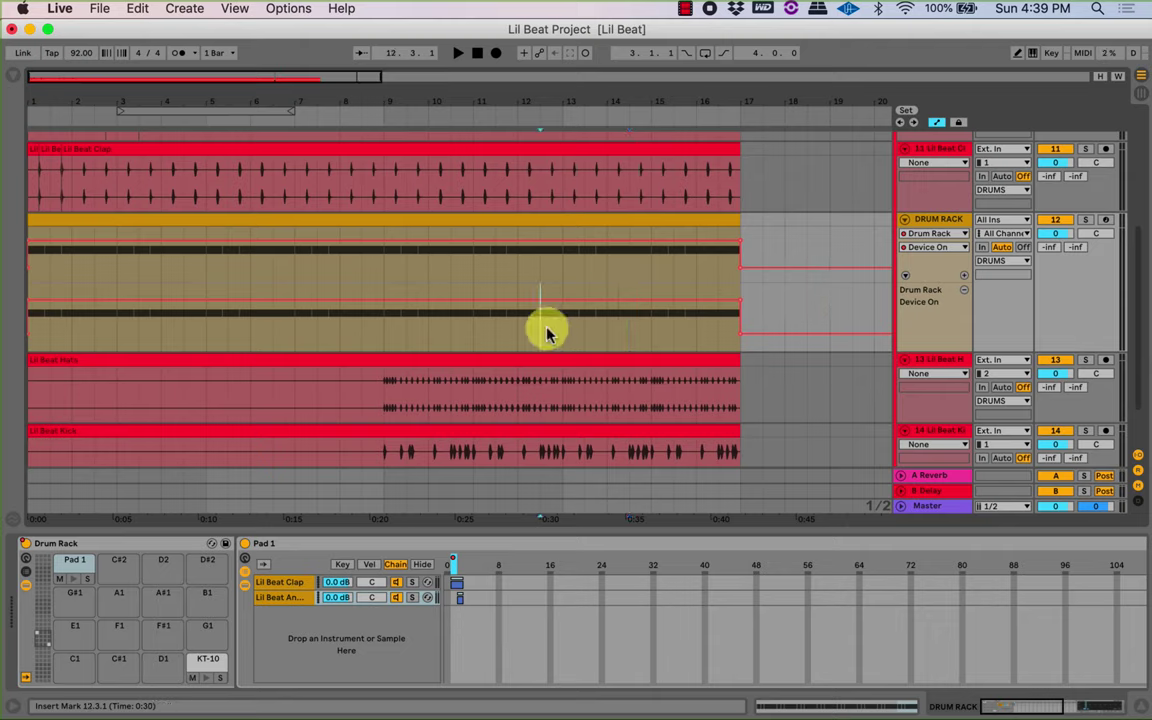
pyautogui.click(491, 274)
pyautogui.click(431, 329)
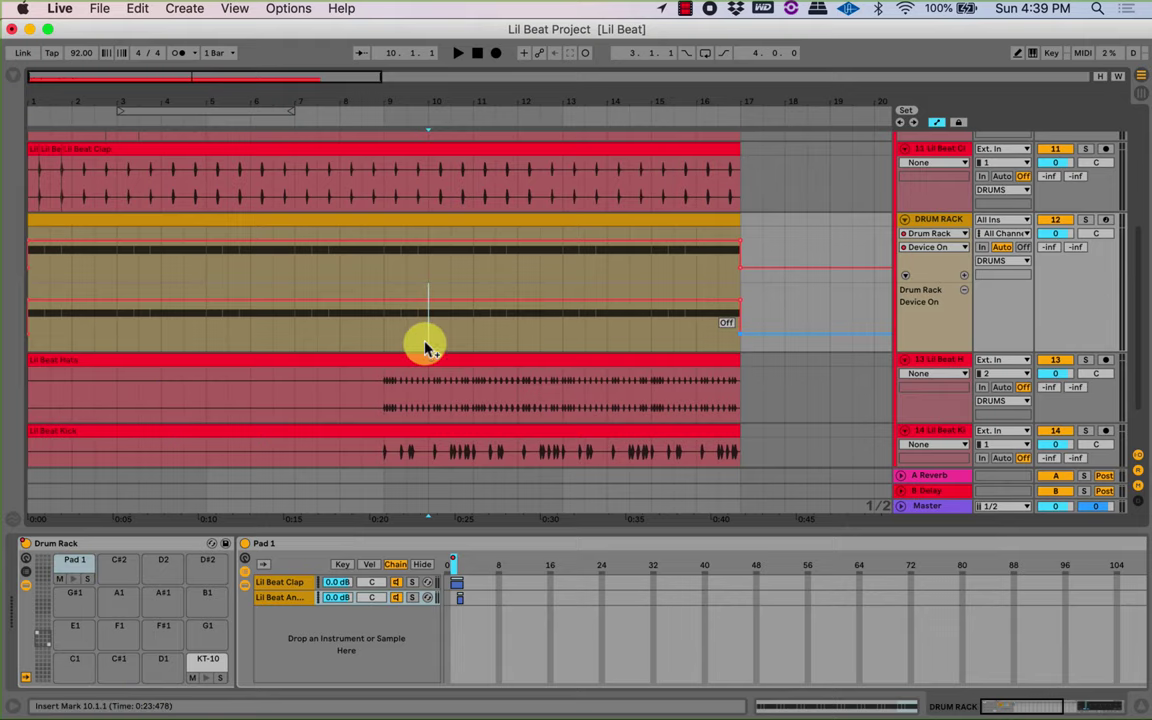
# Look over the drum tracks above and below the DRUM RACK track in the arrangement.
pyautogui.moveTo(542, 101); pyautogui.dragTo(496, 104)
pyautogui.scroll(-2, 411, 388)
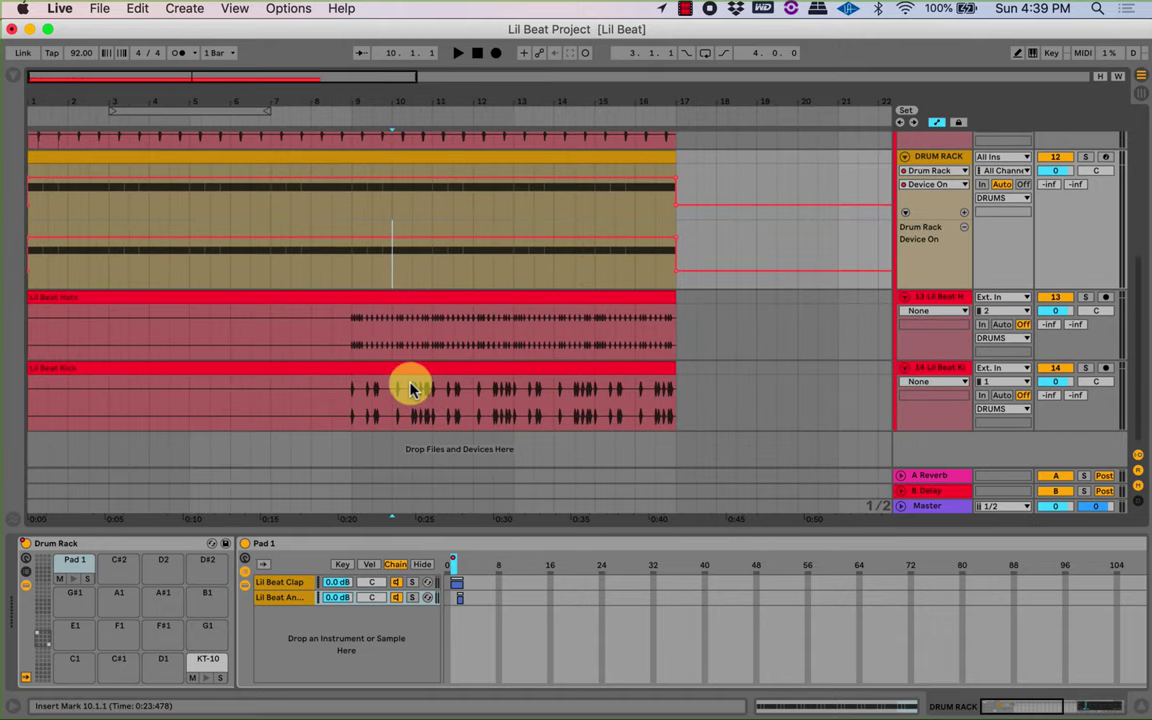
pyautogui.scroll(2, 410, 390)
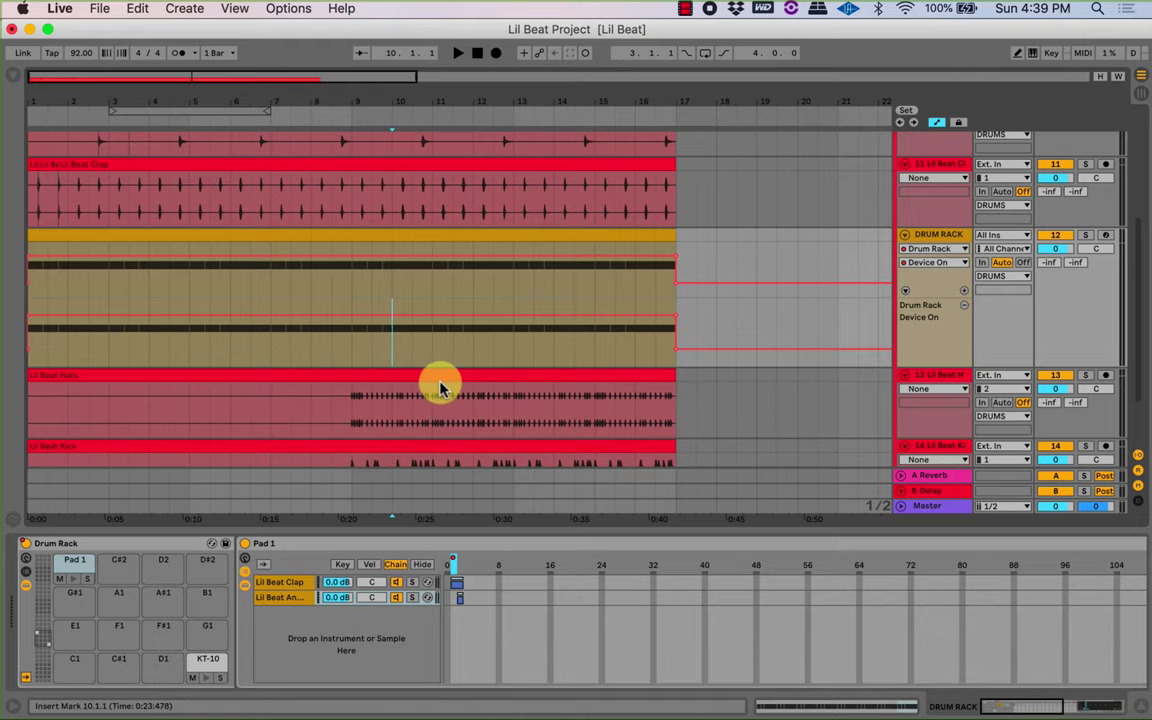
pyautogui.scroll(2, 450, 385)
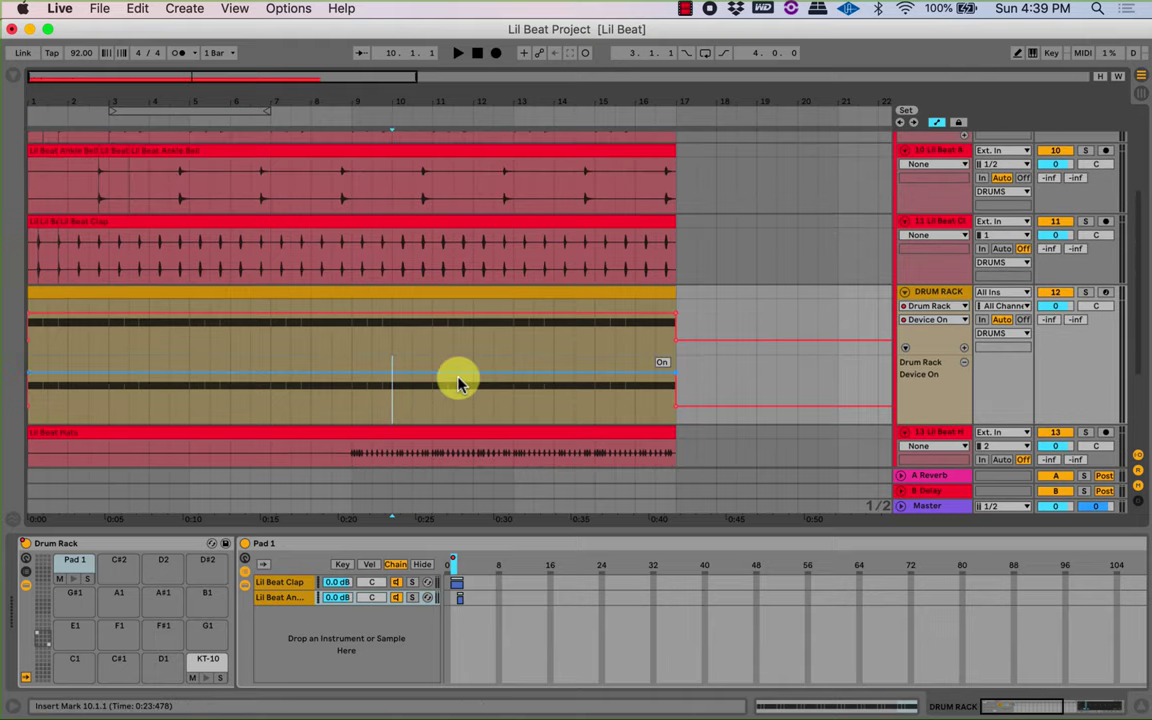
pyautogui.scroll(-4, 458, 383)
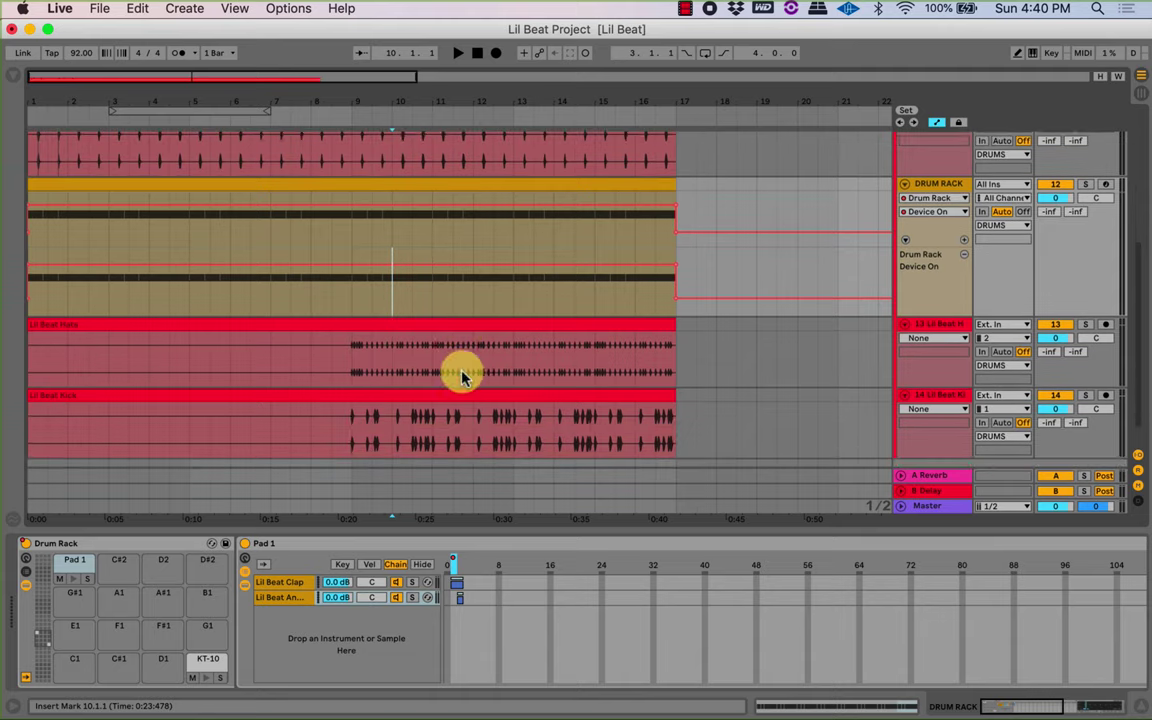
pyautogui.scroll(4, 399, 329)
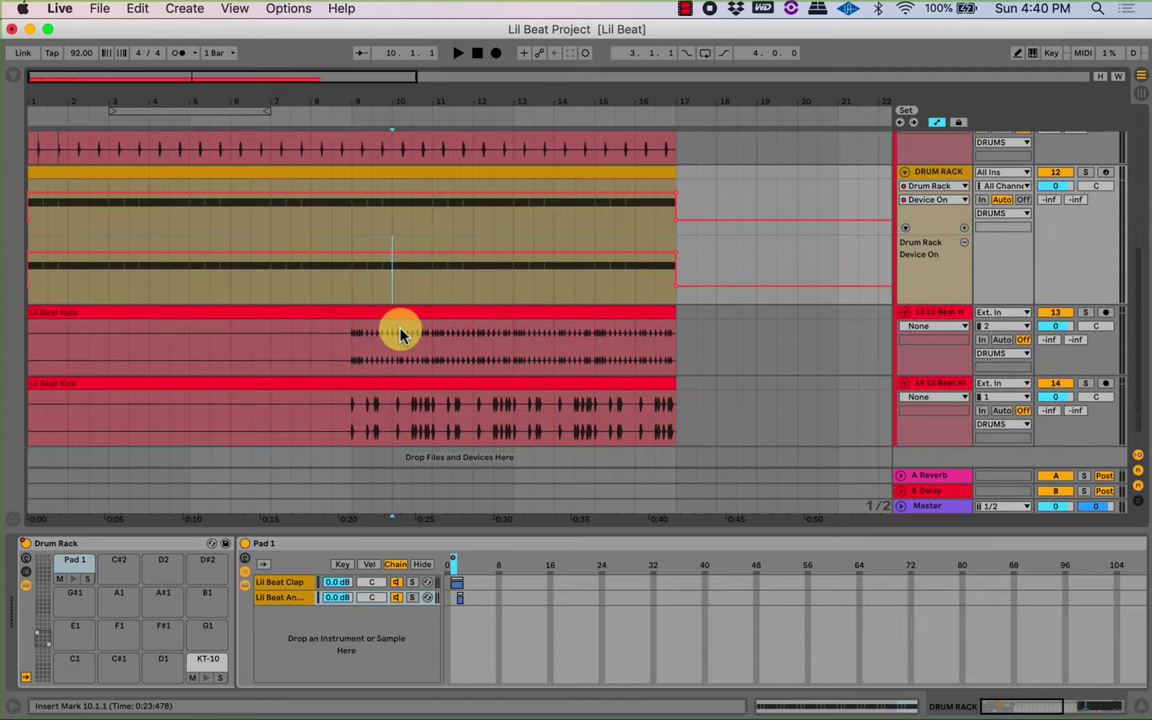
pyautogui.scroll(3, 404, 331)
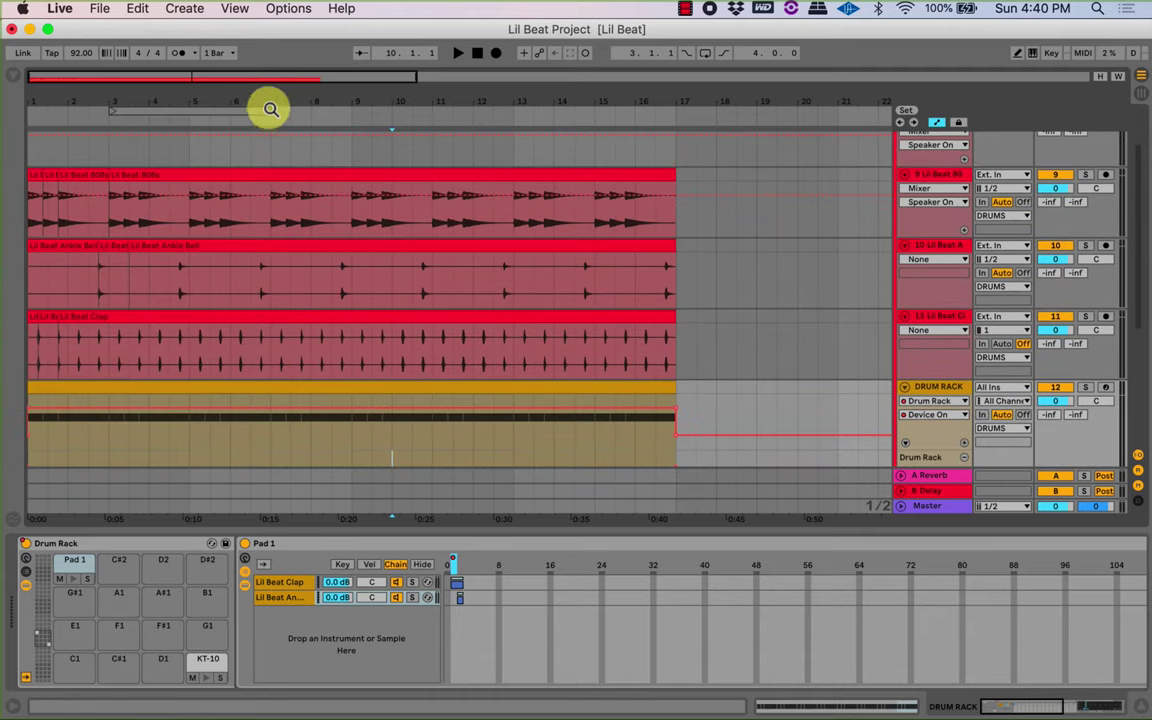
pyautogui.moveTo(248, 92); pyautogui.dragTo(248, 118)
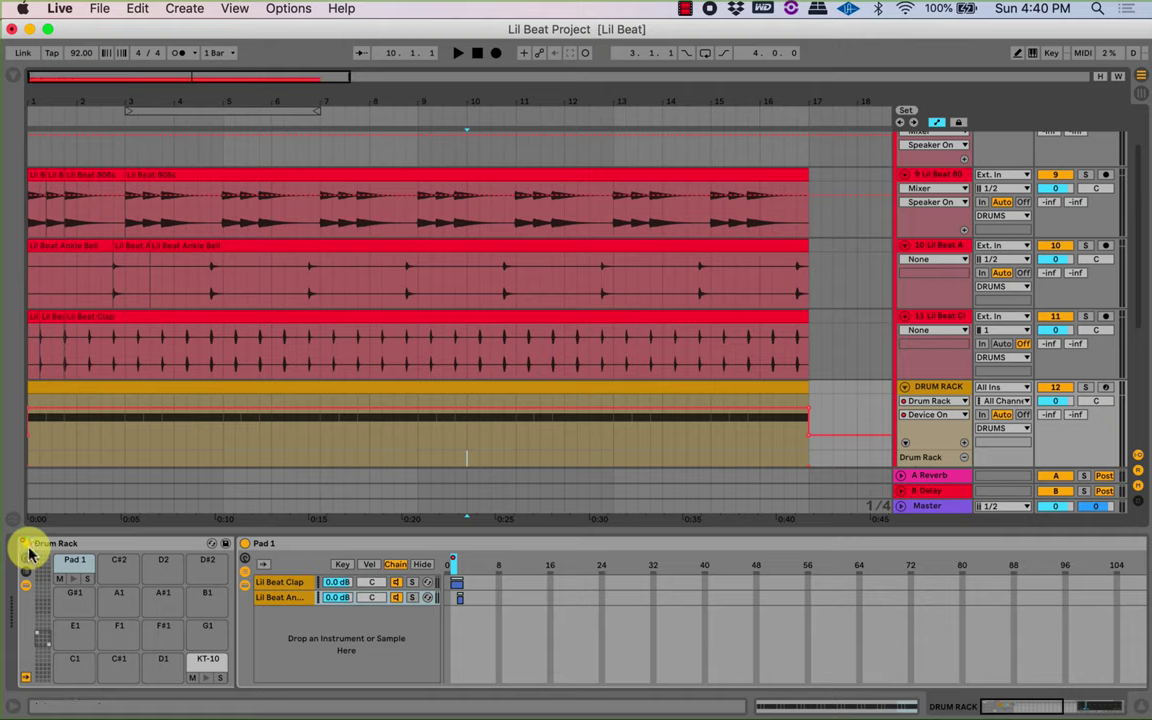
pyautogui.scroll(-1, 841, 429)
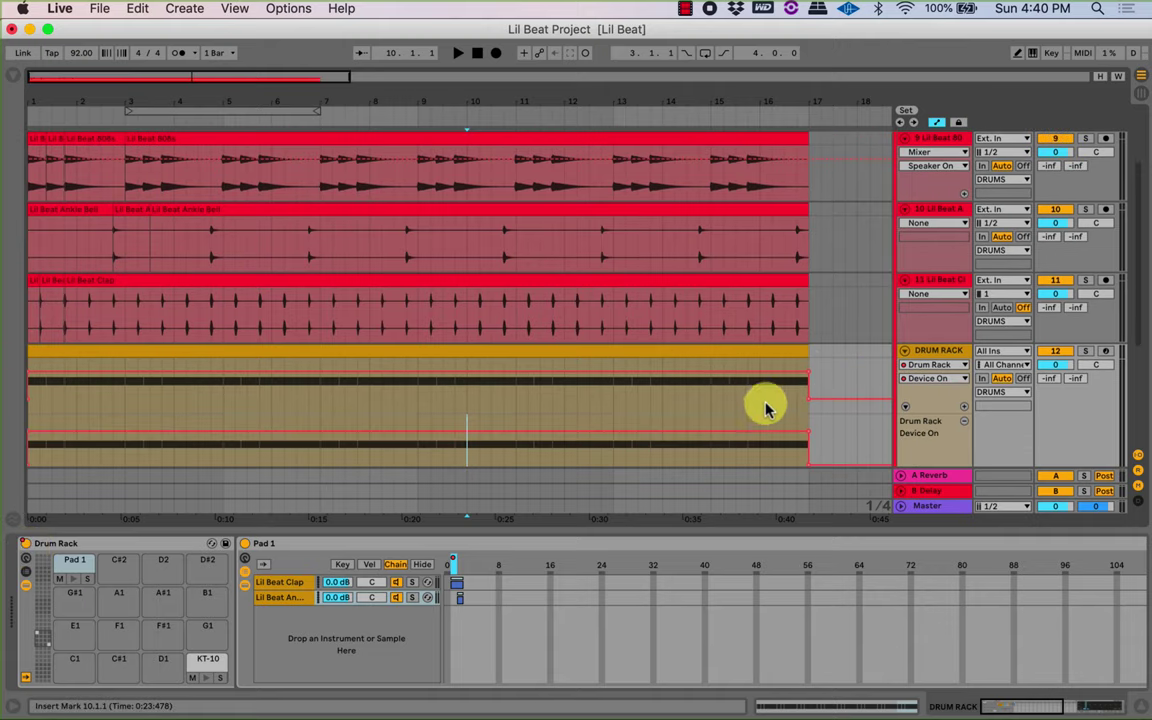
pyautogui.scroll(-1, 760, 390)
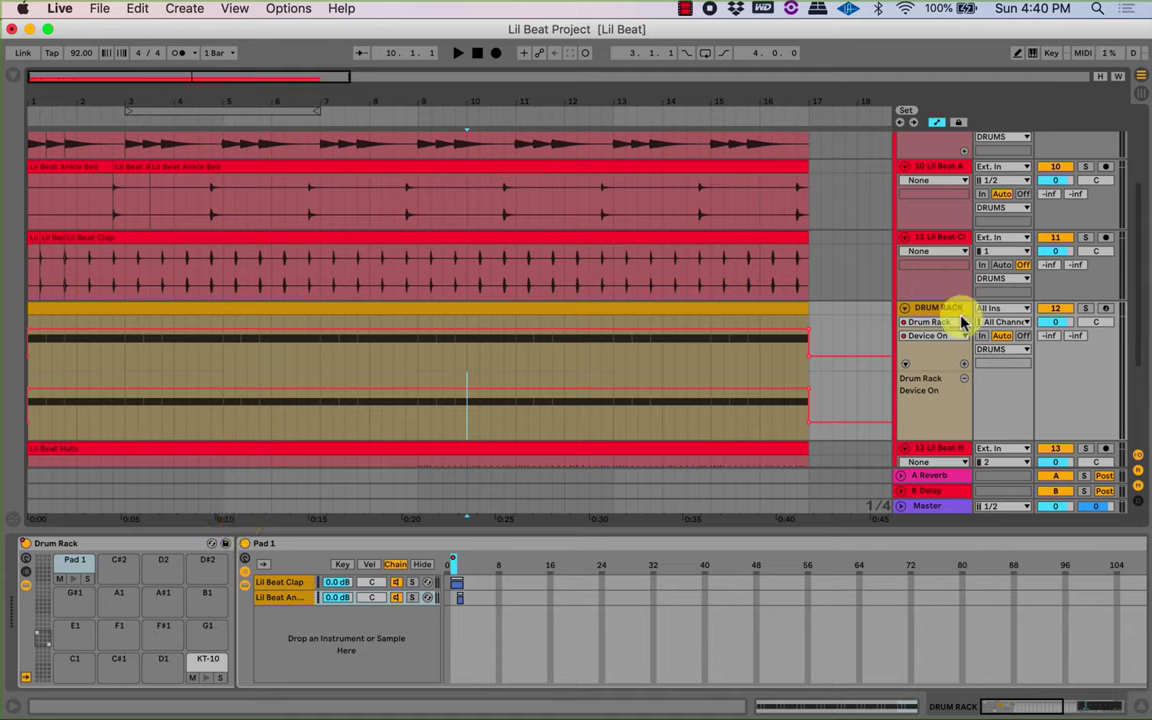
# Set the DRUM RACK track's displayed automation to None and remove its extra Device On lane.
pyautogui.click(961, 322)
pyautogui.click(940, 334)
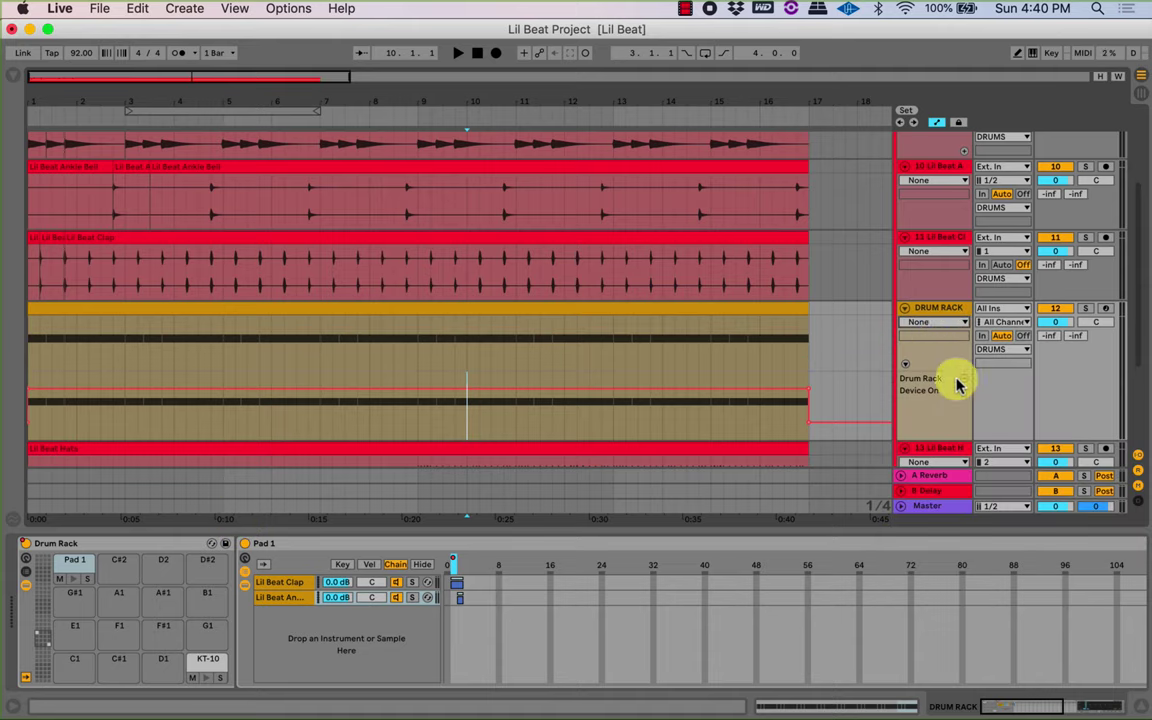
pyautogui.click(959, 381)
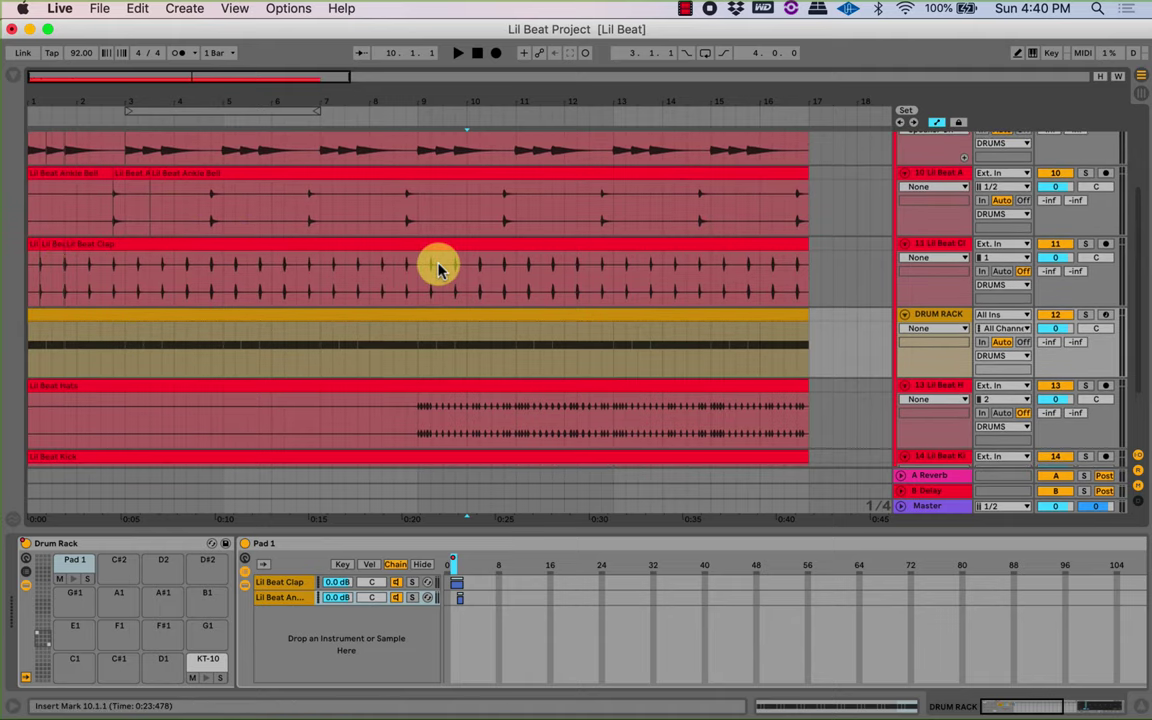
# Split off the first hi-hat hit of the Lil Beat Hats clip, from 9.1.1 to 9.1.2, as a separate clip.
pyautogui.scroll(2, 440, 262)
pyautogui.scroll(-6, 309, 258)
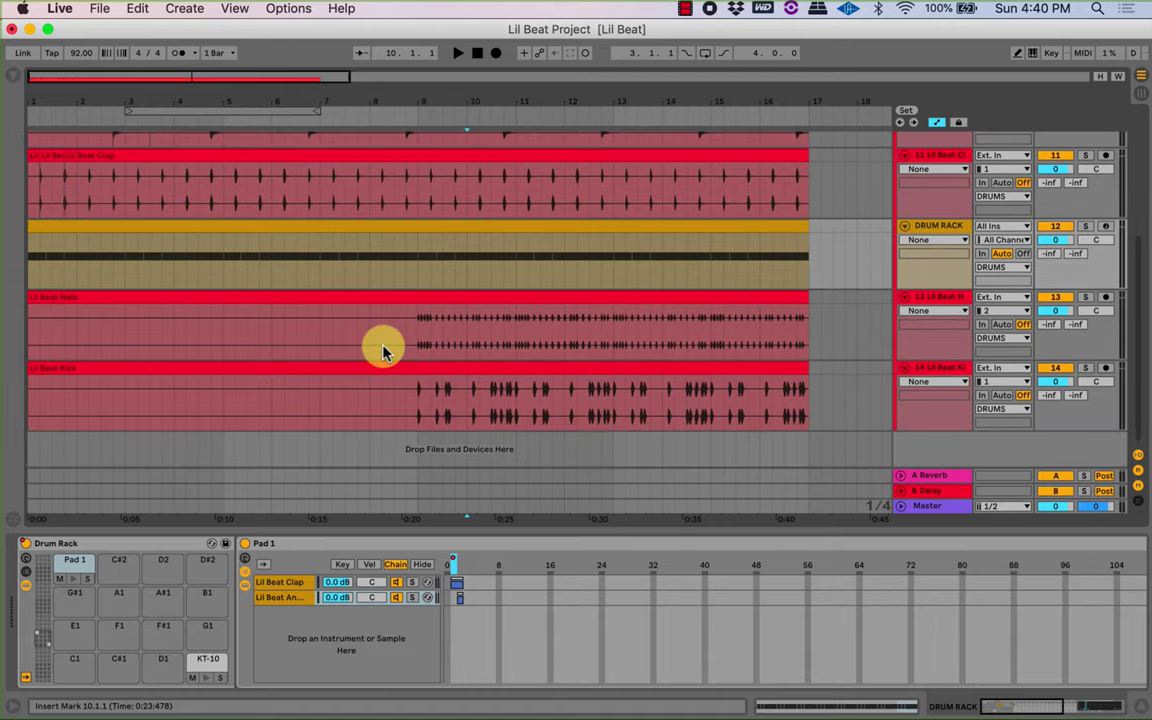
pyautogui.click(413, 330)
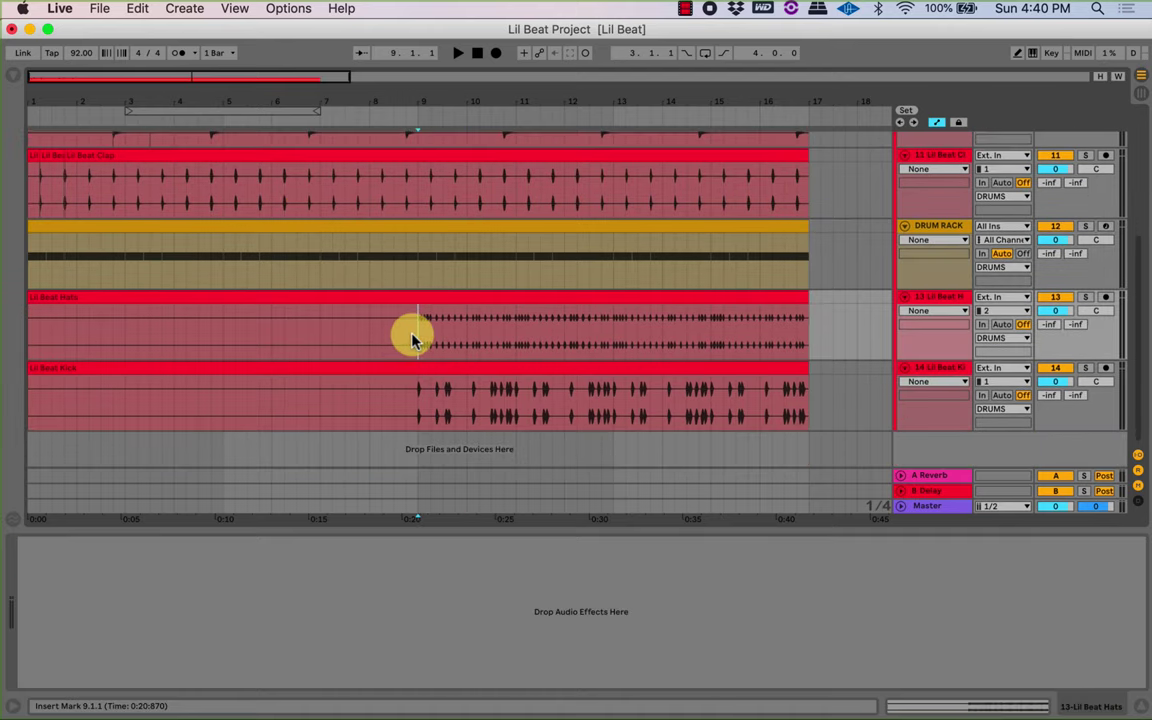
pyautogui.click(412, 402)
pyautogui.moveTo(429, 101); pyautogui.dragTo(463, 101)
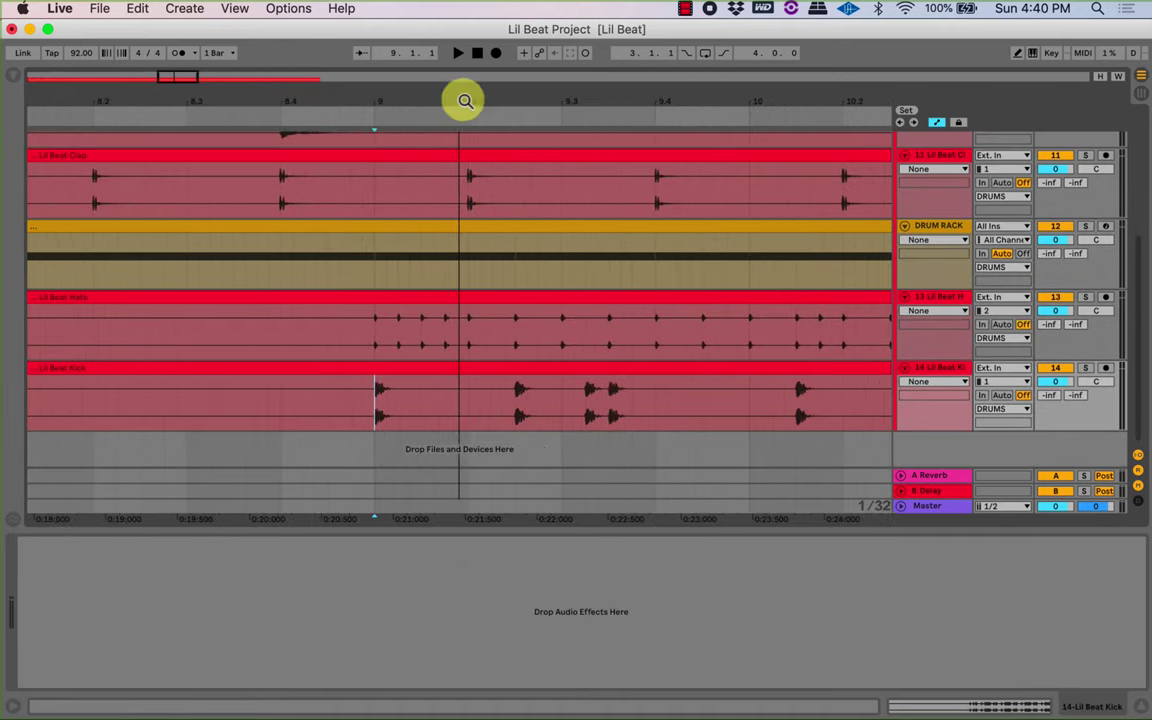
pyautogui.moveTo(375, 327); pyautogui.dragTo(400, 328)
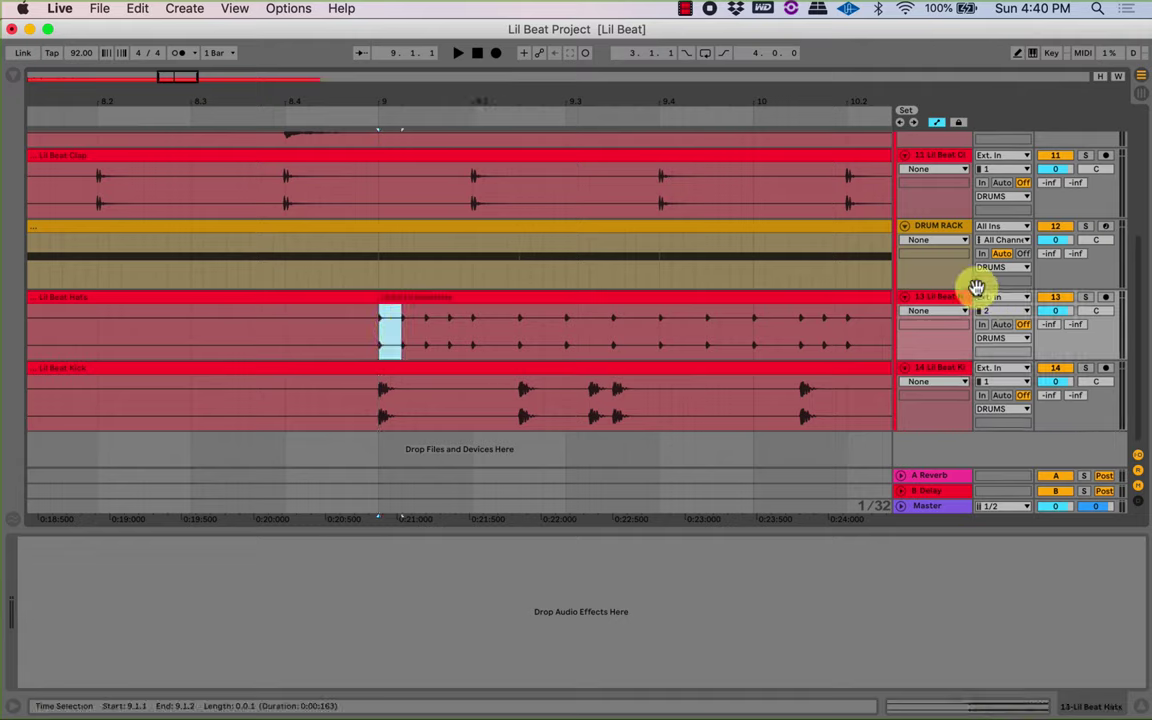
# Move the DRUM RACK track below the Lil Beat Kick track and load the isolated hat clip onto pad C#2.
pyautogui.click(928, 233)
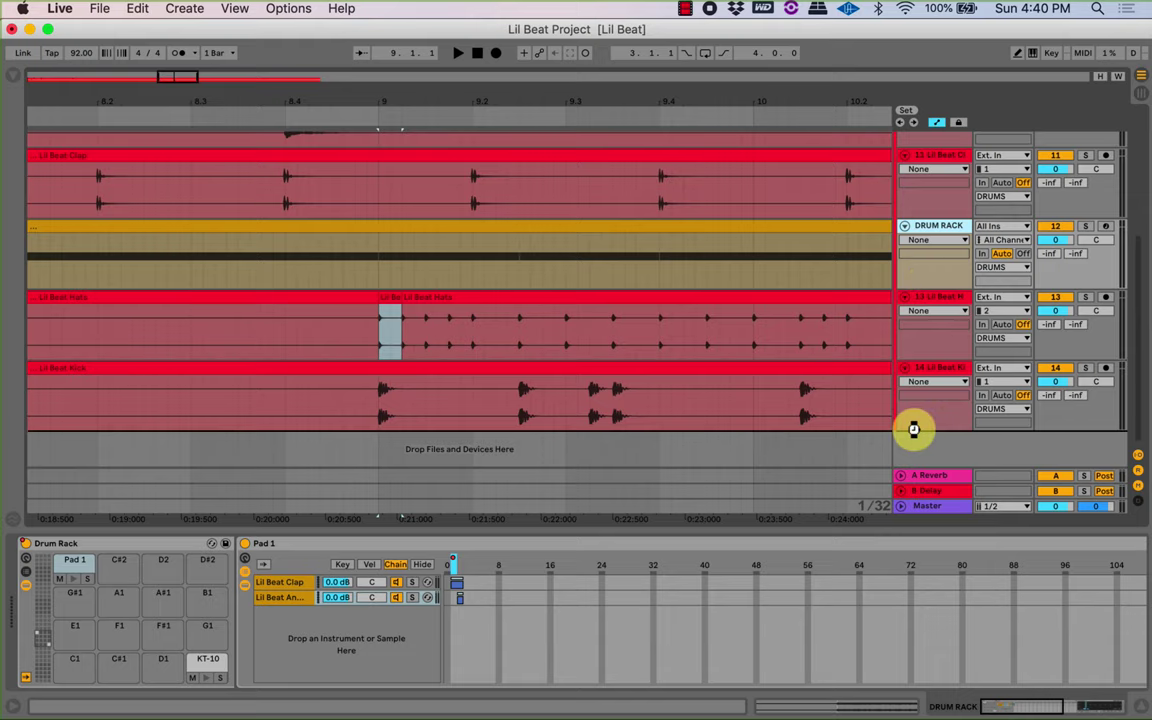
pyautogui.moveTo(913, 430); pyautogui.dragTo(930, 368)
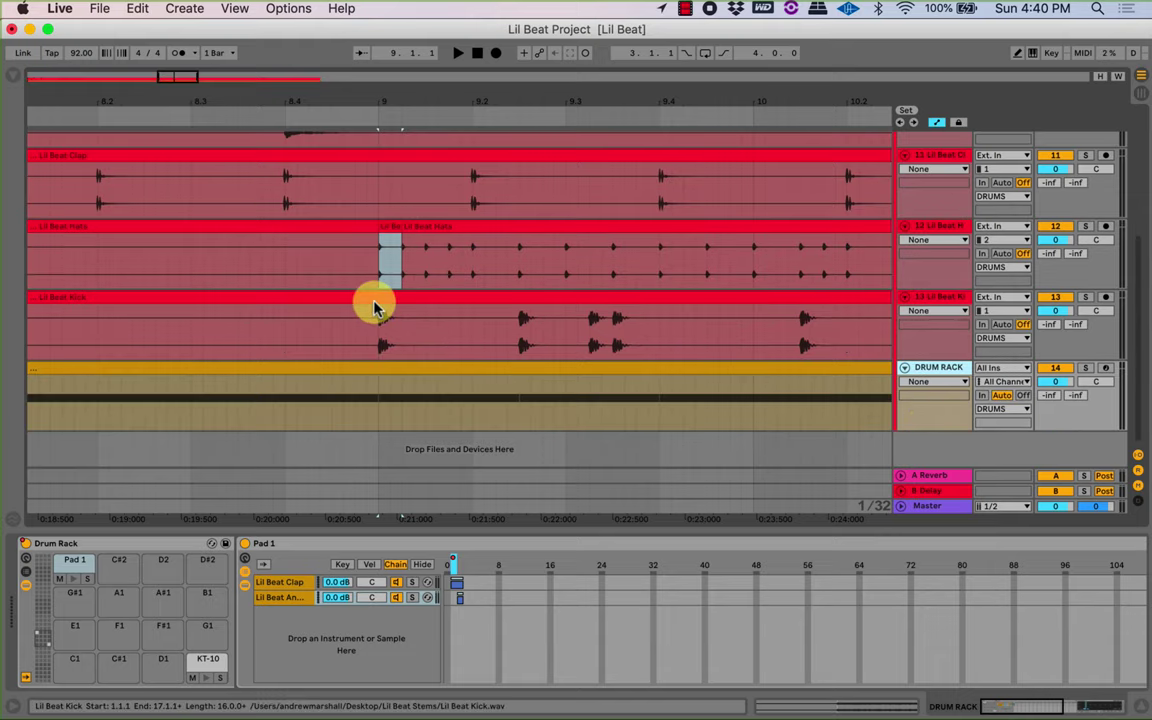
pyautogui.click(391, 224)
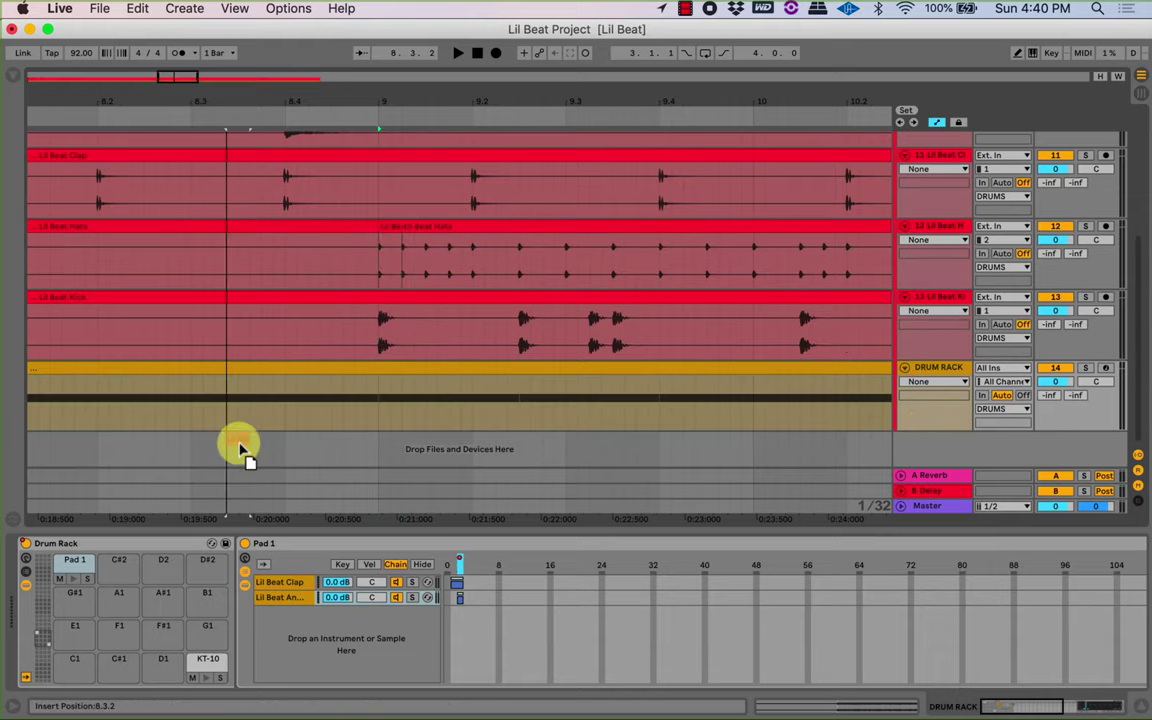
pyautogui.moveTo(152, 568); pyautogui.dragTo(124, 570)
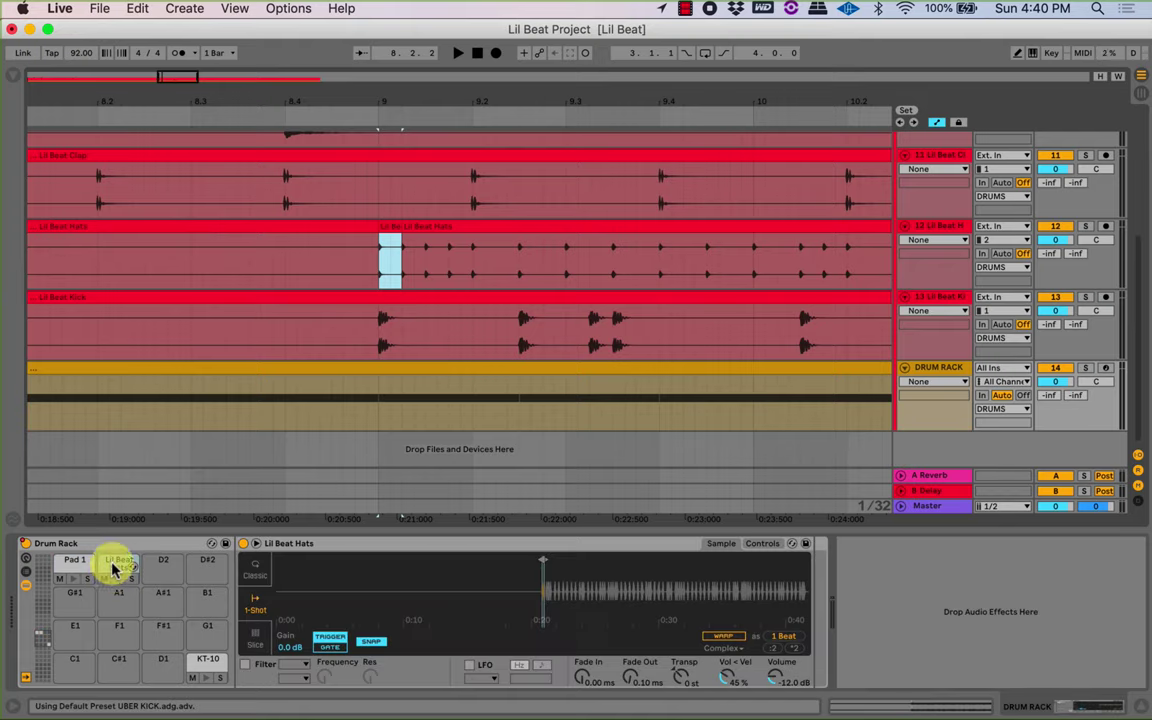
# Set the Lil Beat Hats pad's velocity-to-volume amount to 0% and its volume to 0 dB.
pyautogui.click(117, 570)
pyautogui.click(730, 680)
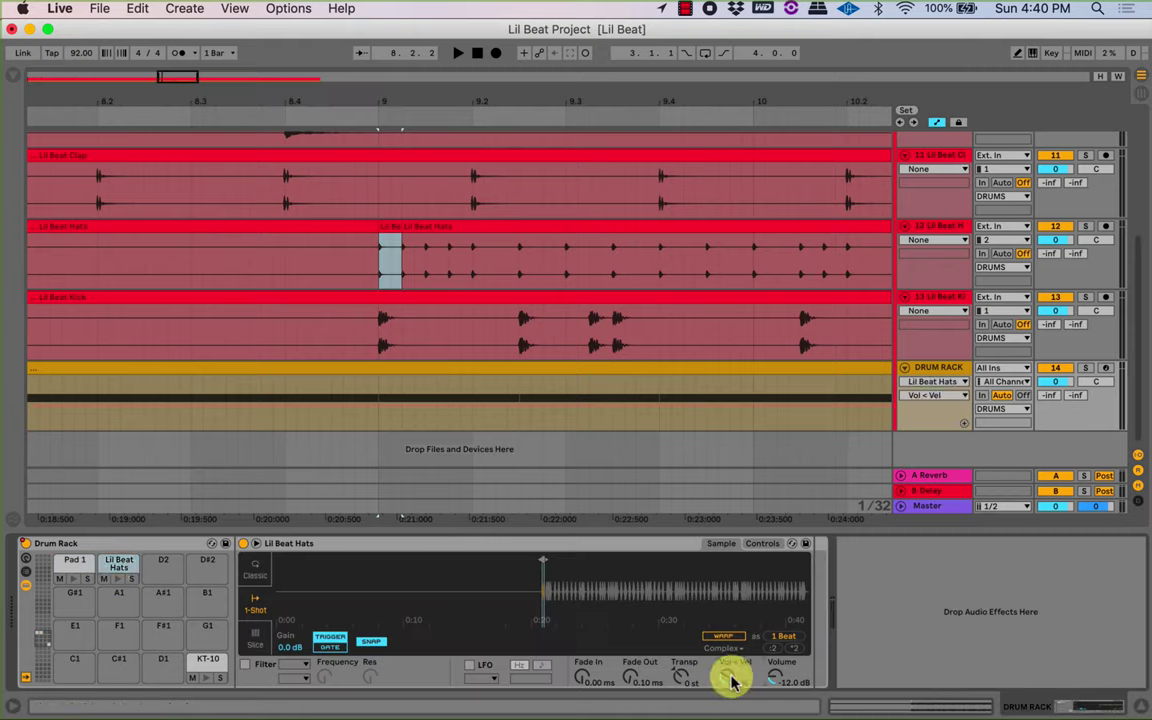
pyautogui.doubleClick(730, 682)
pyautogui.doubleClick(775, 682)
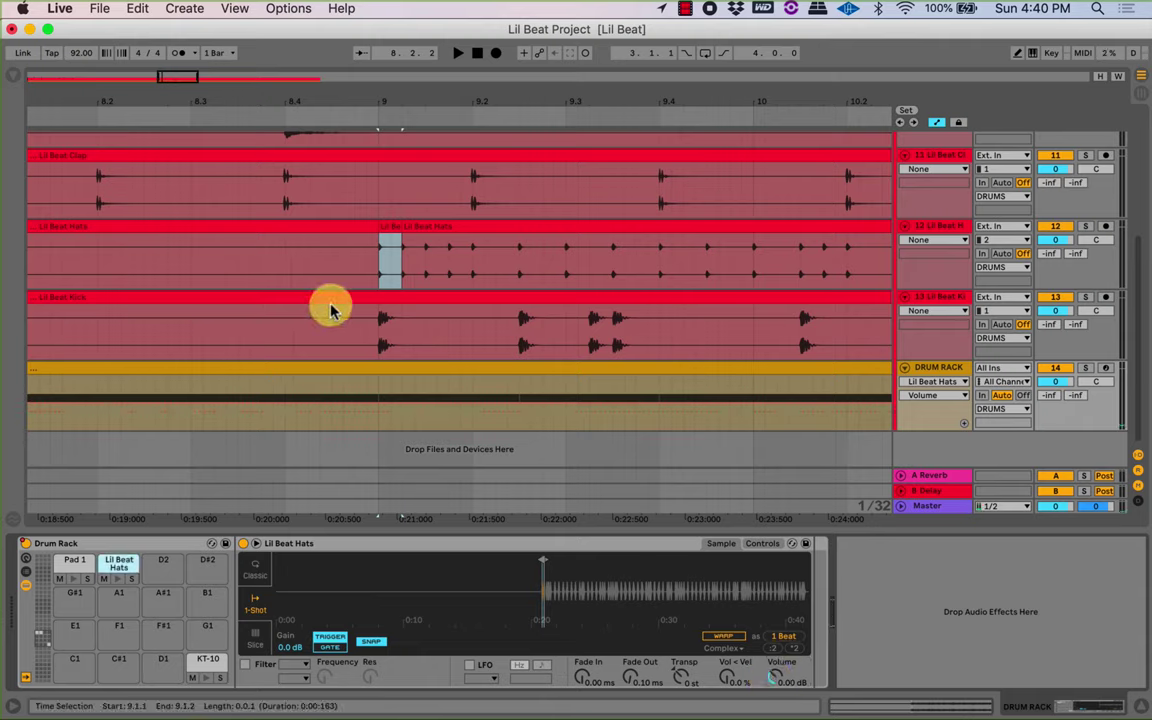
# Group the Lil Beat Hats instrument into an Instrument Rack with its chain list shown, and rename the pad Pad 2.
pyautogui.click(118, 567)
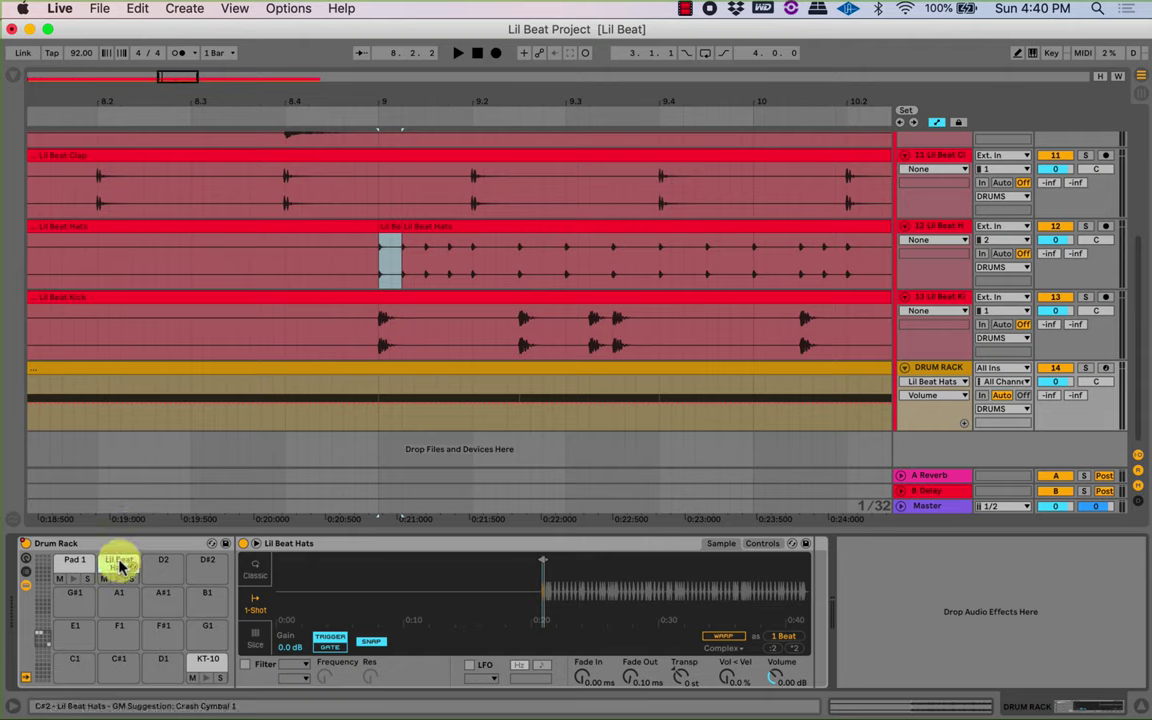
pyautogui.click(345, 545)
pyautogui.press('super+g')
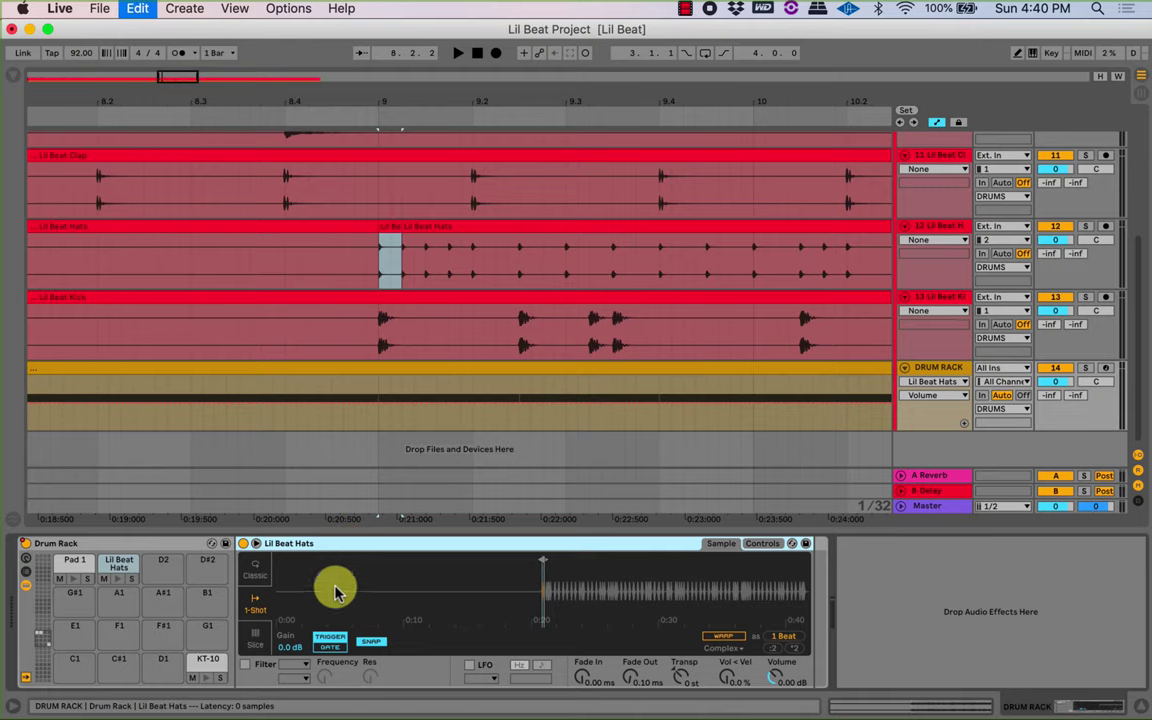
pyautogui.click(245, 572)
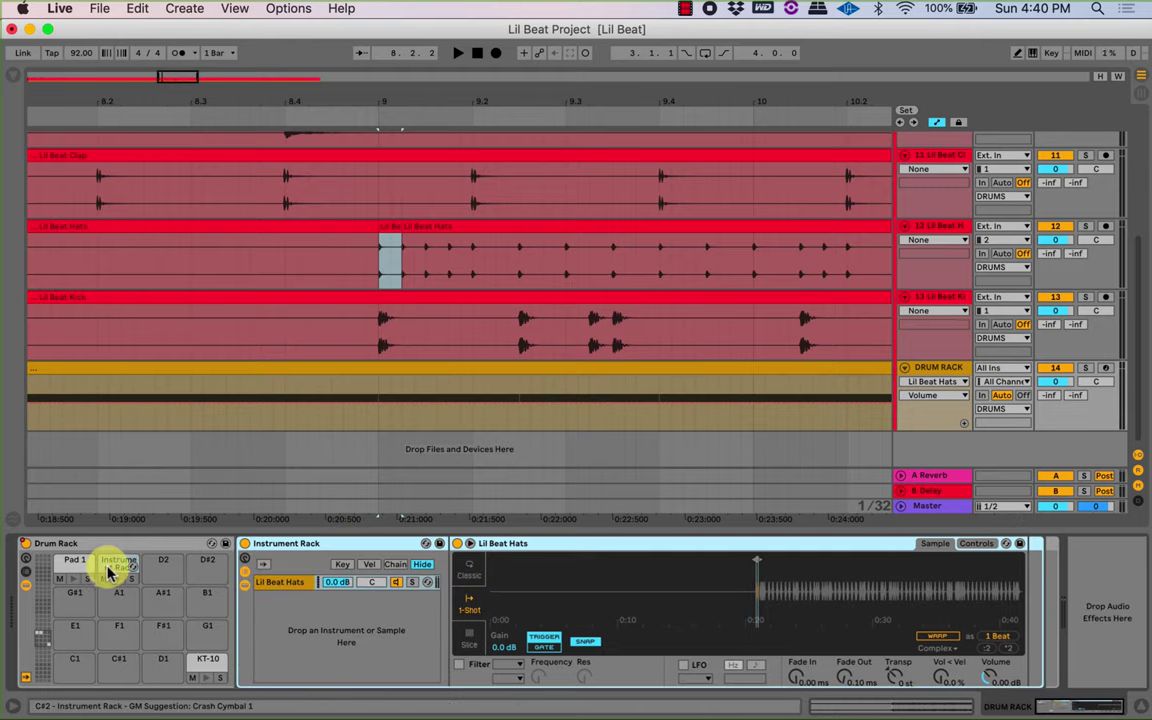
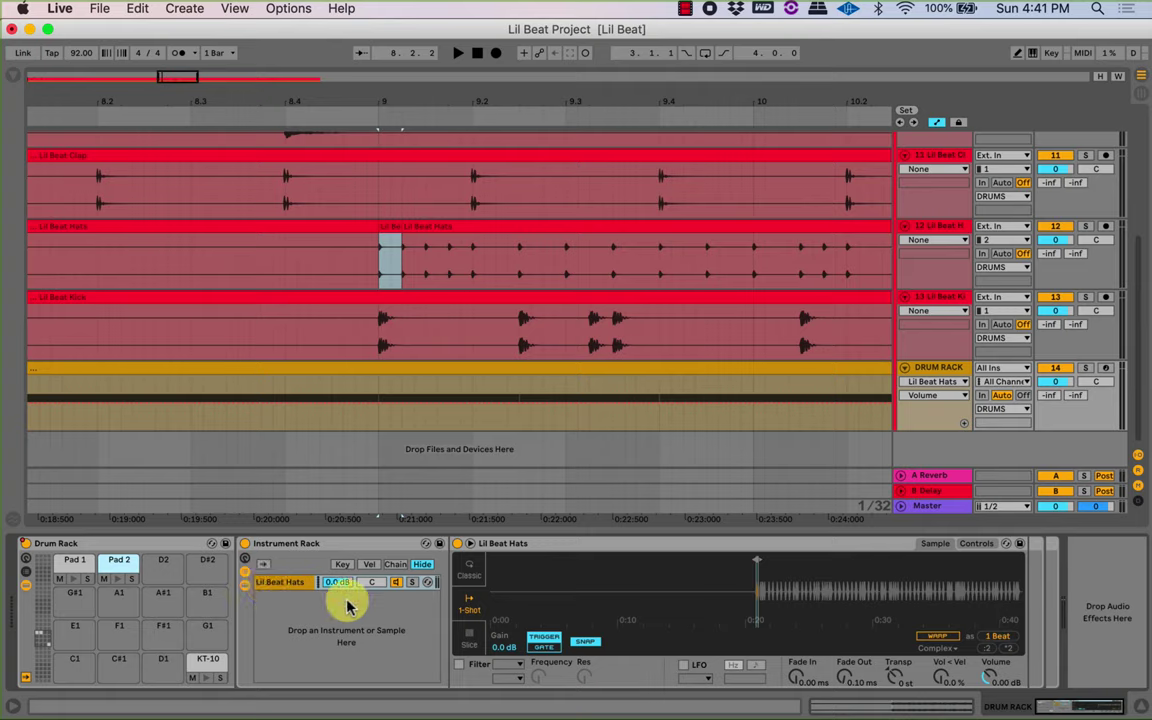
pyautogui.click(298, 545)
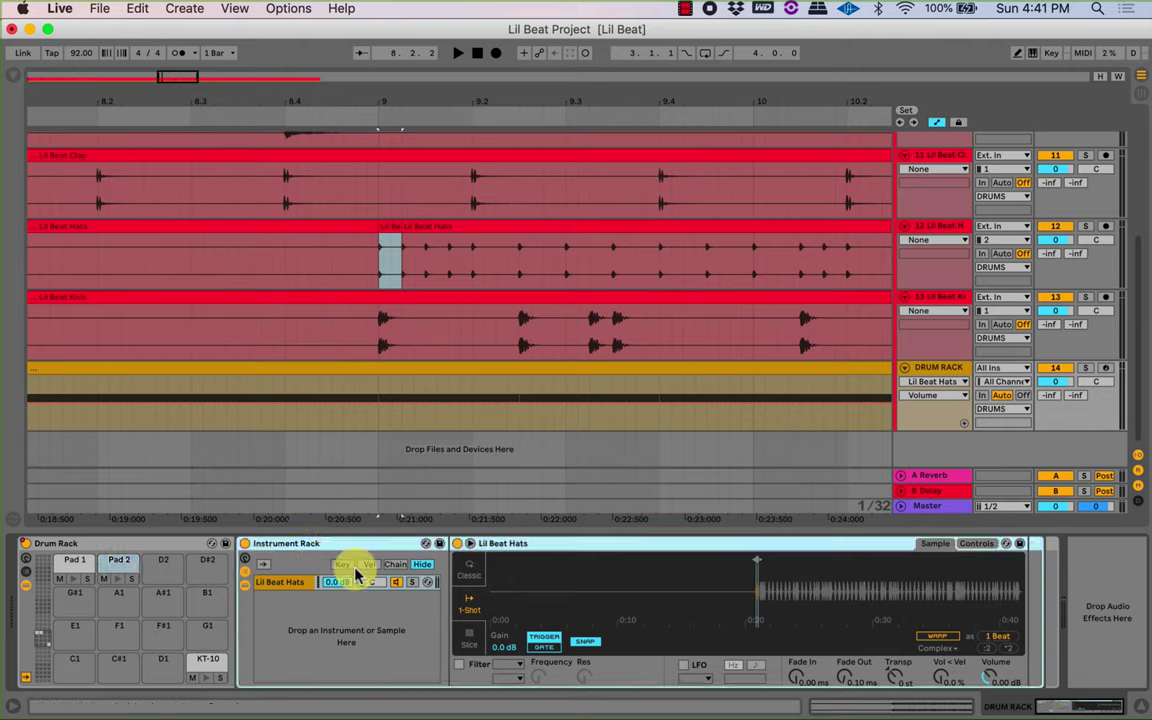
# Ungroup the Instrument Rack on the second pad so the Lil Beat Hats instrument sits directly on that pad.
pyautogui.click(445, 546)
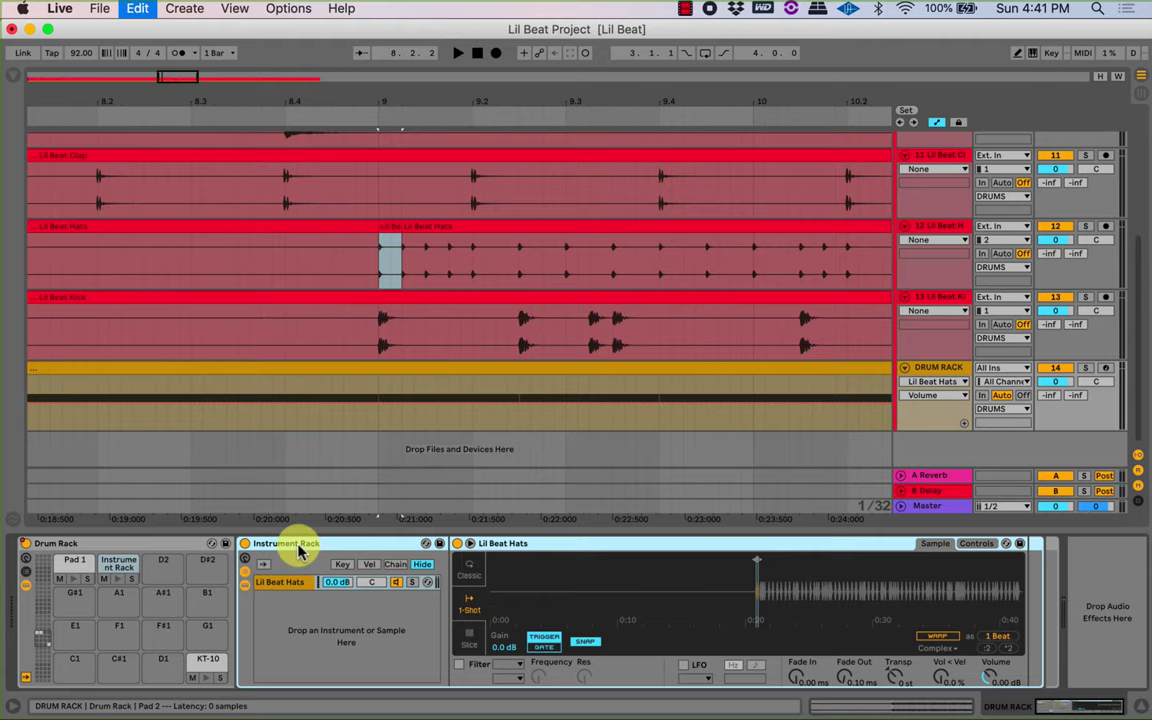
pyautogui.press('super+shift+g')
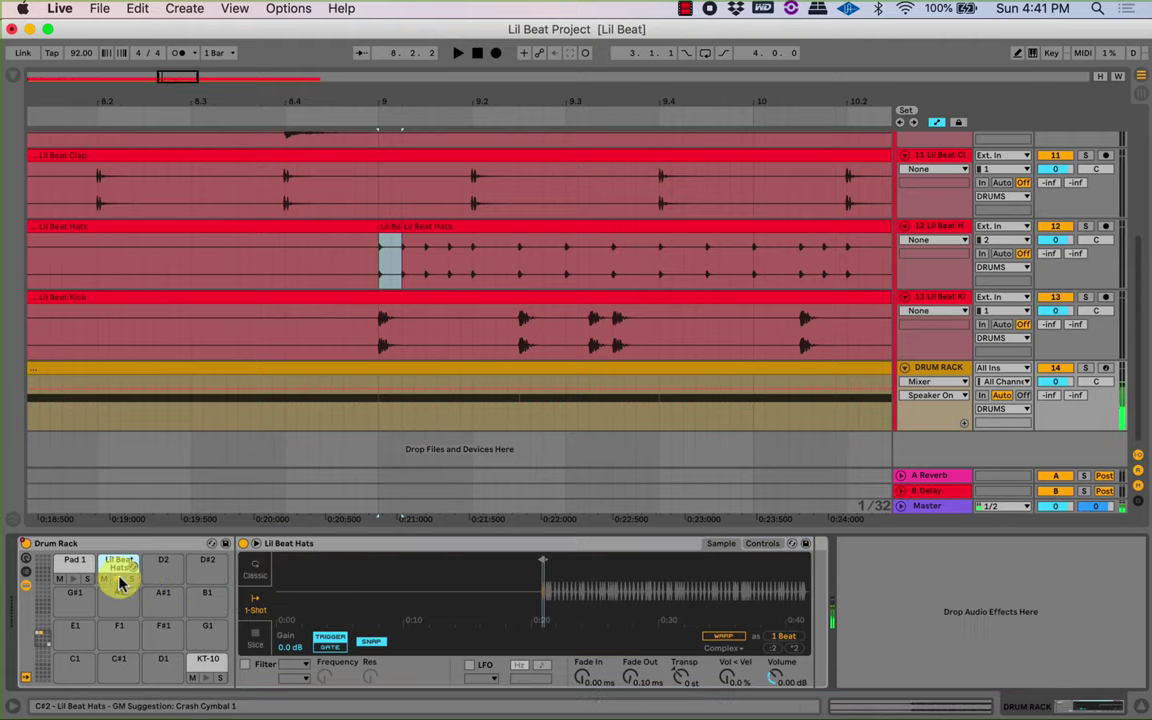
pyautogui.click(118, 563)
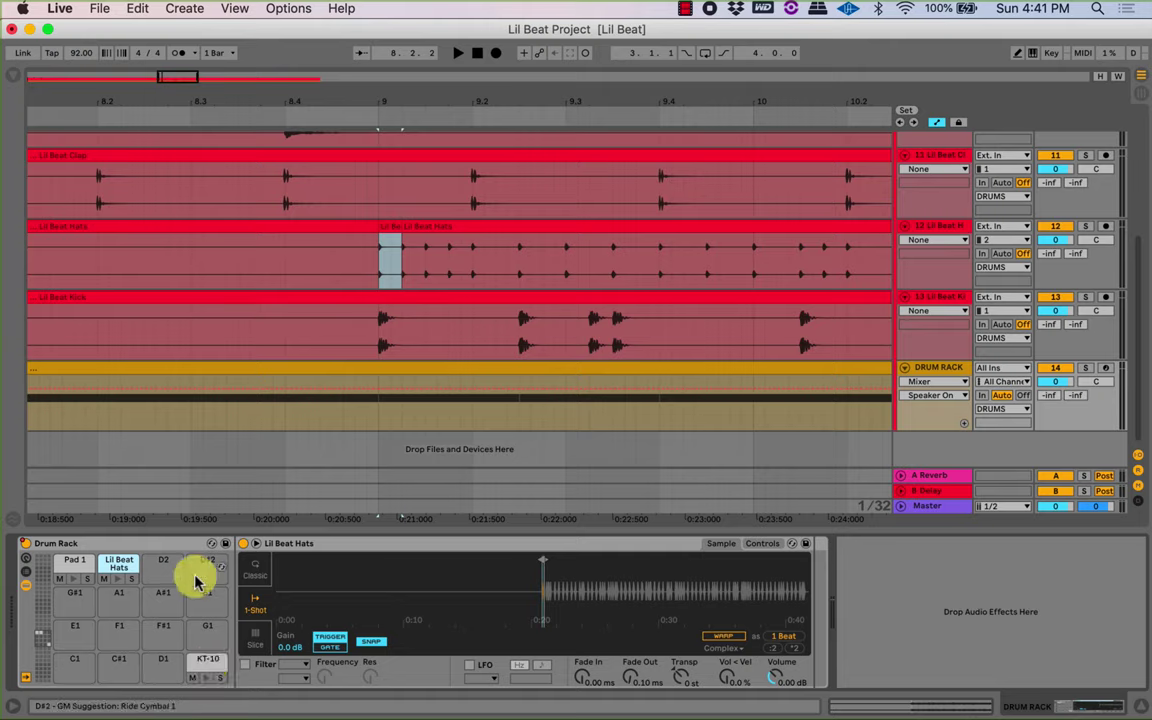
pyautogui.click(75, 568)
pyautogui.click(115, 578)
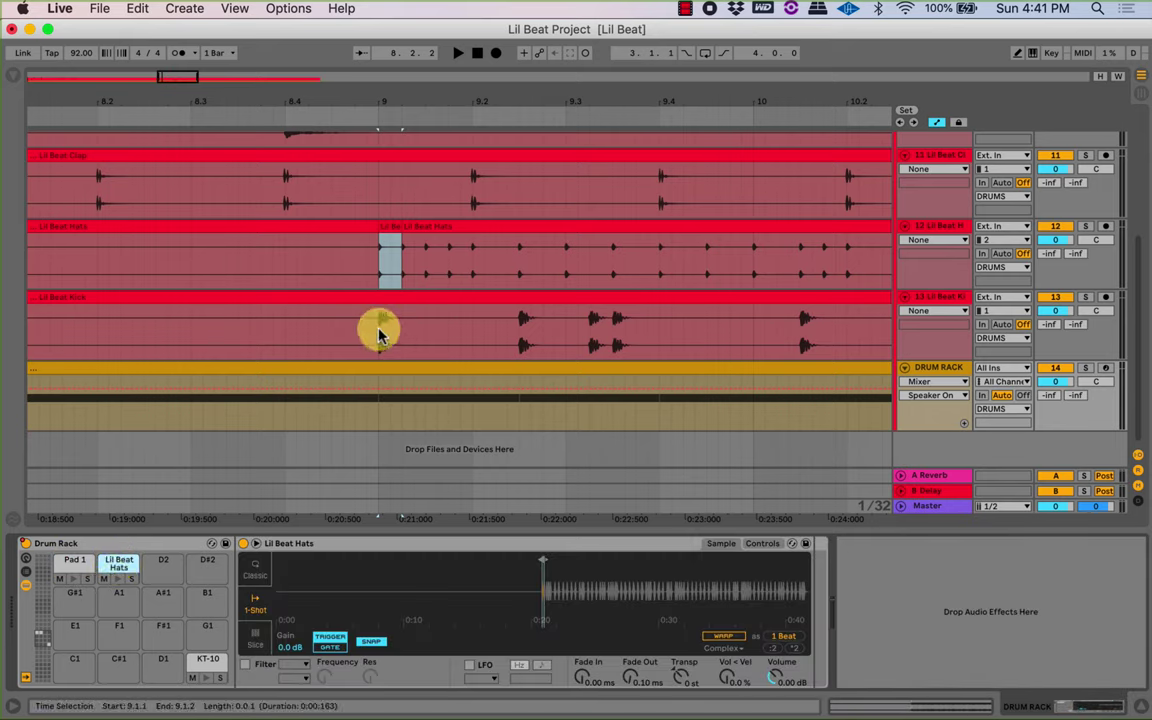
# Compare the hits of the Lil Beat Kick track with those of the Lil Beat 808s track from 9.1.1 onward.
pyautogui.moveTo(443, 110); pyautogui.dragTo(251, 39)
pyautogui.moveTo(348, 82); pyautogui.dragTo(342, 68)
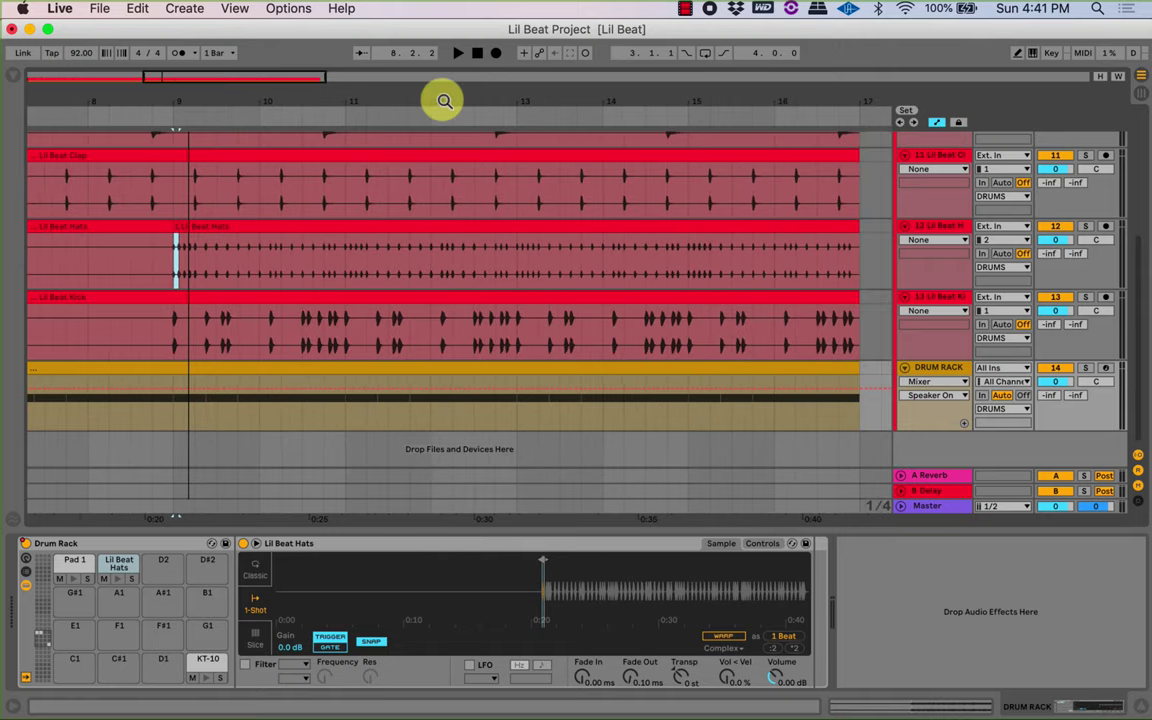
pyautogui.click(173, 334)
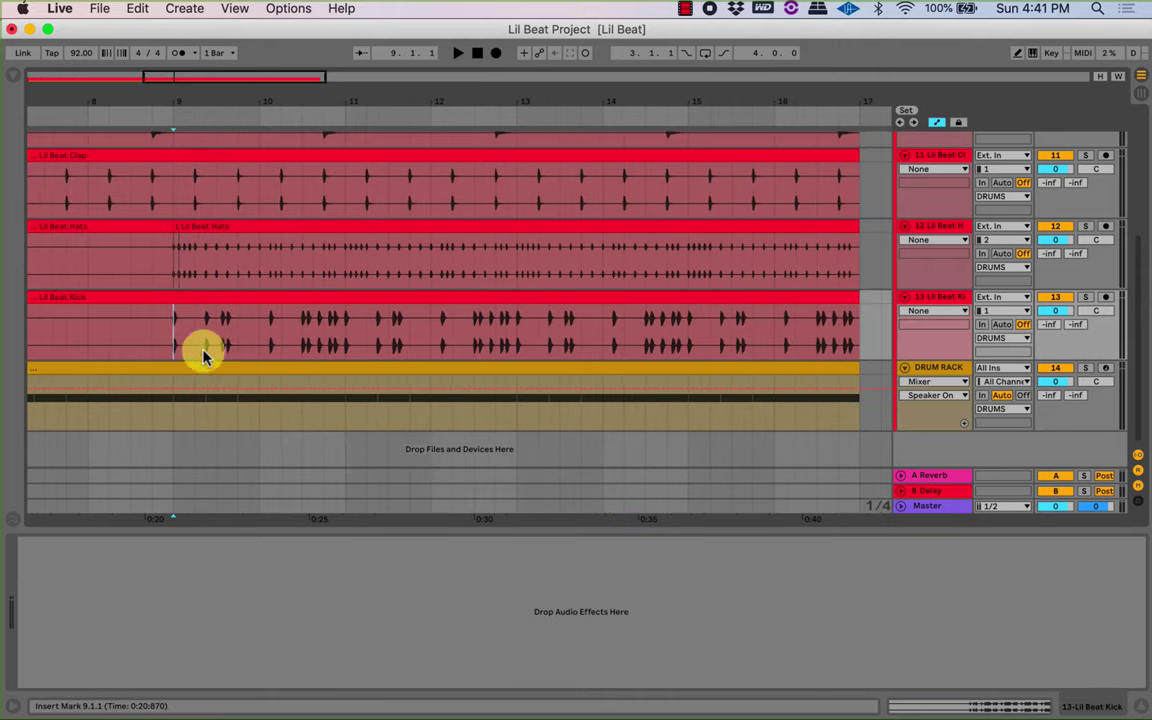
pyautogui.scroll(5, 198, 330)
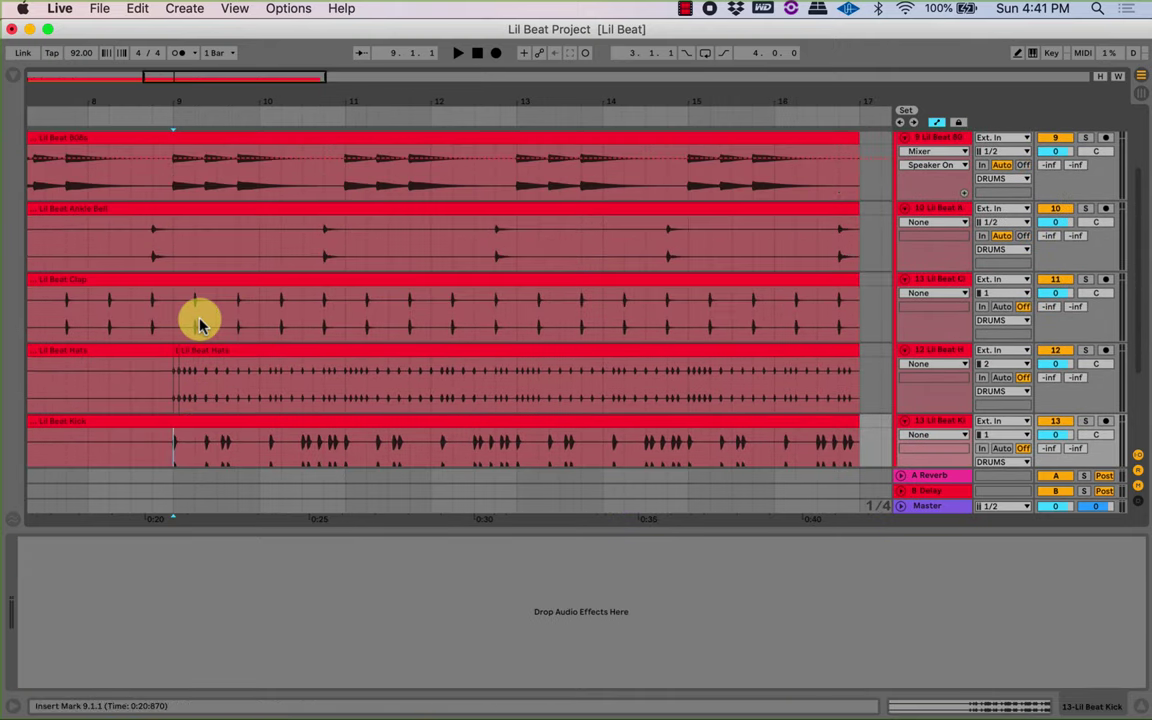
pyautogui.click(168, 190)
pyautogui.scroll(-4, 186, 378)
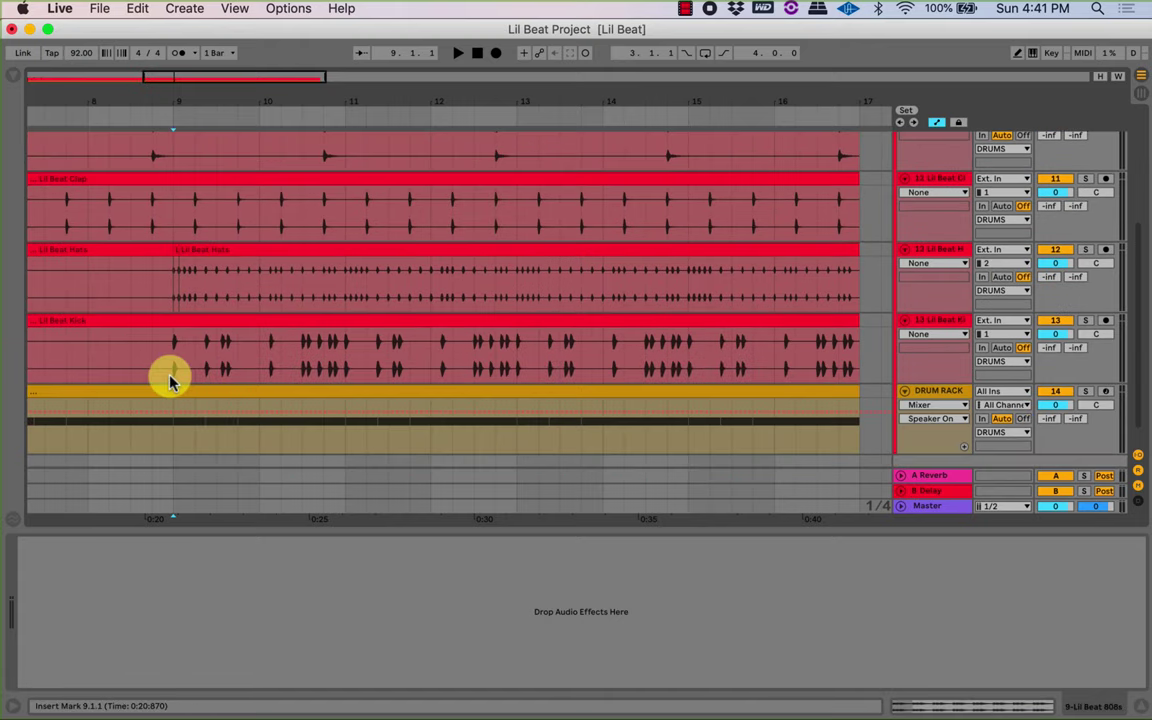
pyautogui.scroll(3, 170, 378)
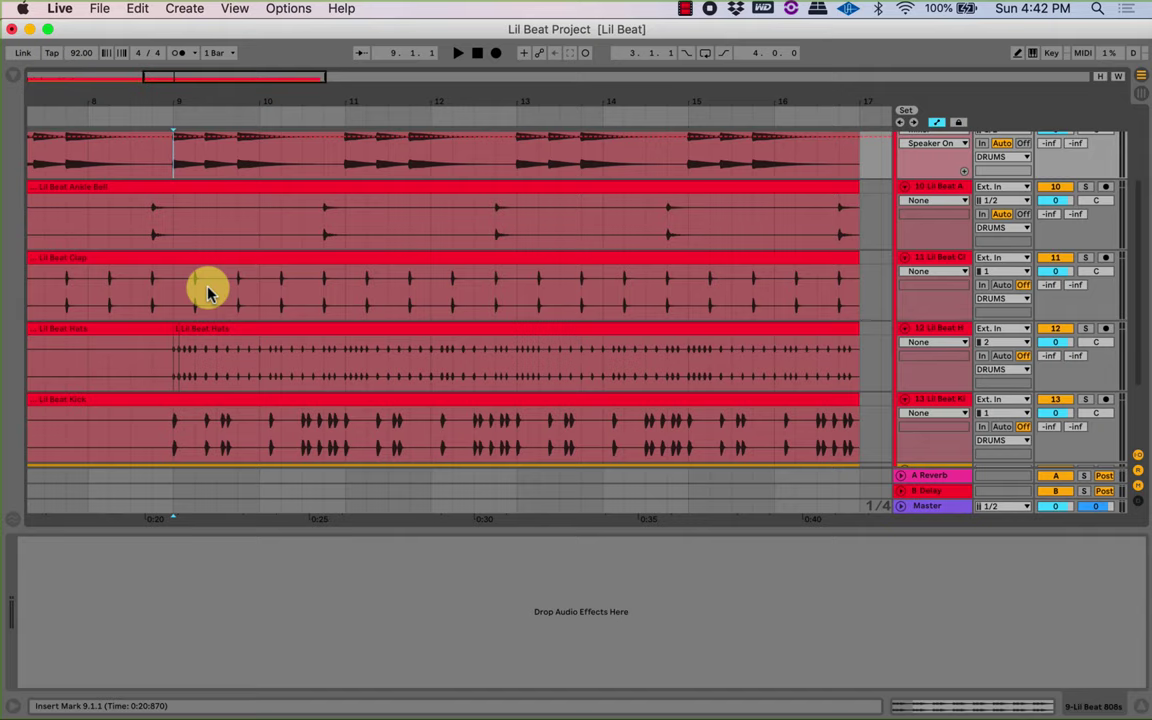
pyautogui.scroll(-1, 188, 406)
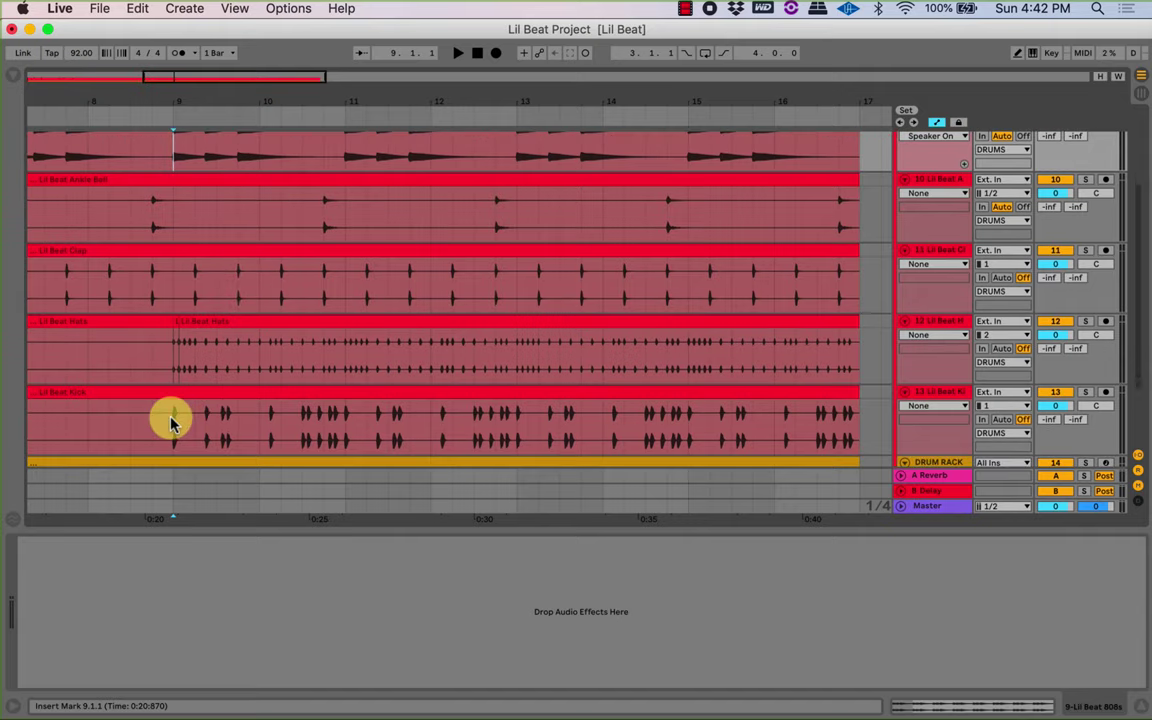
pyautogui.click(172, 422)
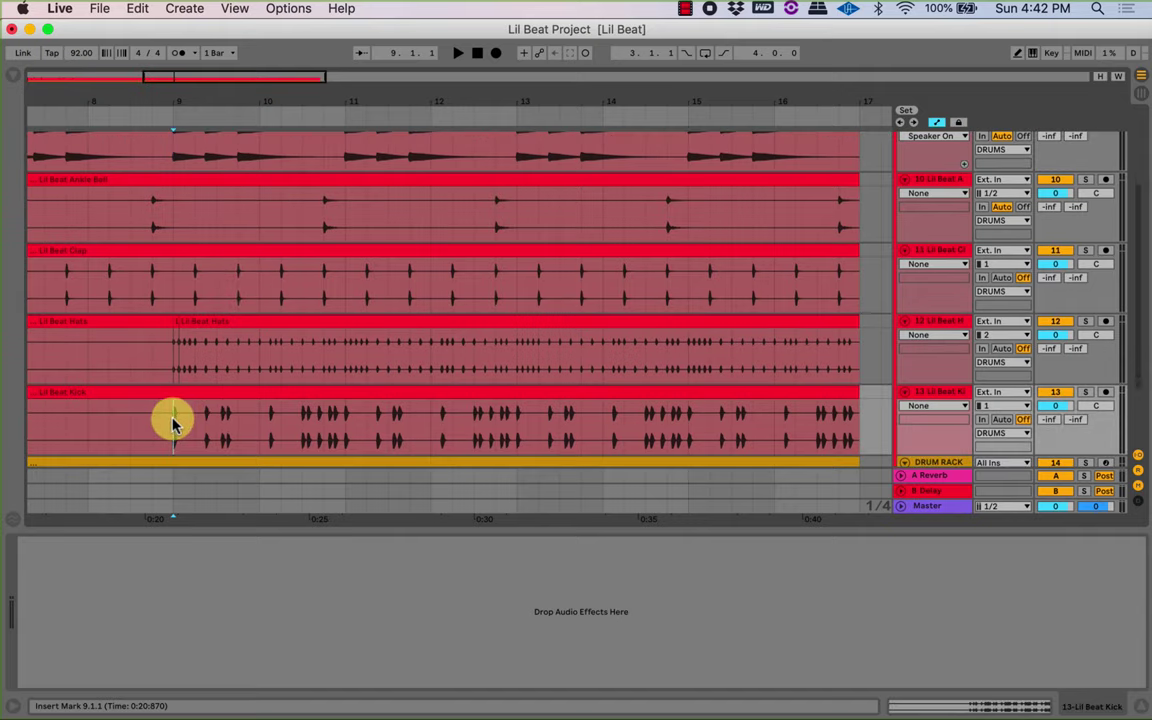
pyautogui.scroll(-3, 172, 420)
pyautogui.moveTo(170, 411); pyautogui.dragTo(566, 406)
pyautogui.click(571, 413)
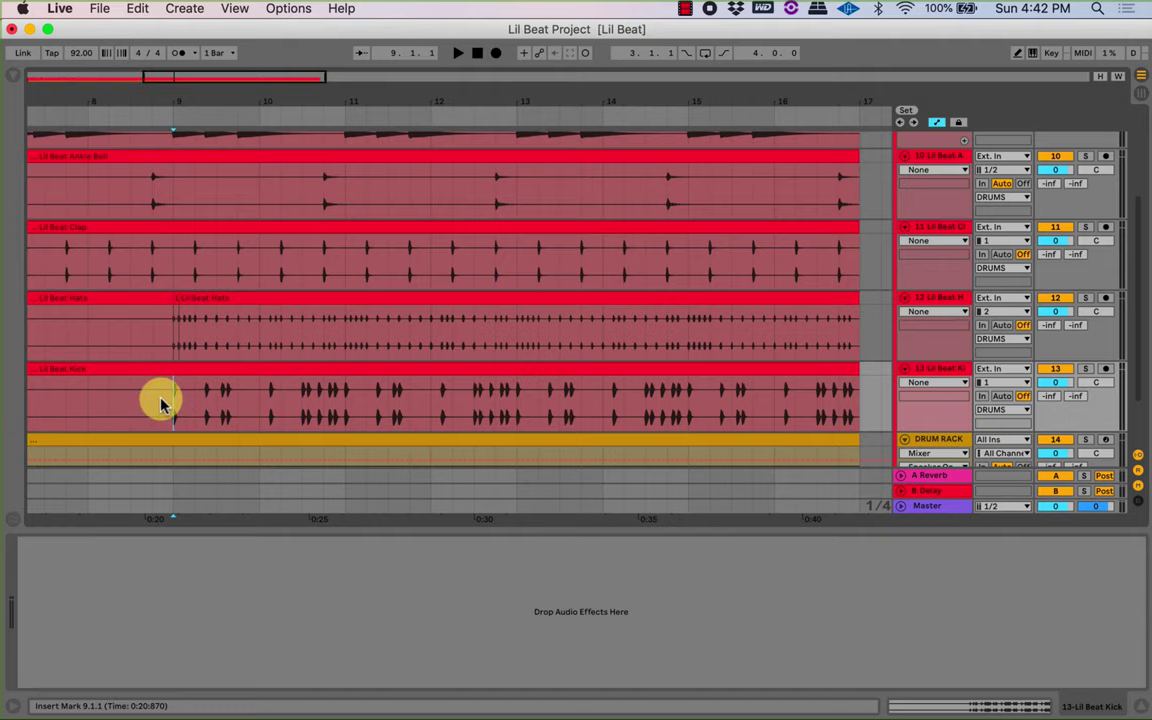
pyautogui.scroll(4, 162, 405)
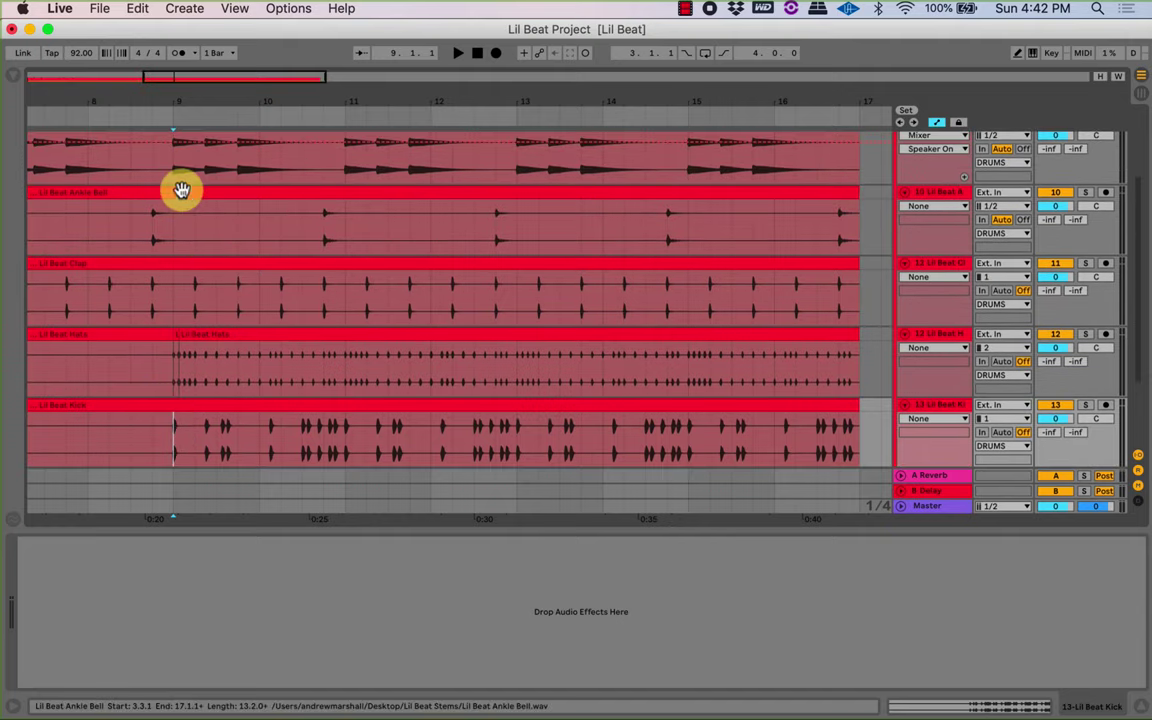
pyautogui.press('Up')
pyautogui.press('Up')
pyautogui.press('Up')
pyautogui.press('Up')
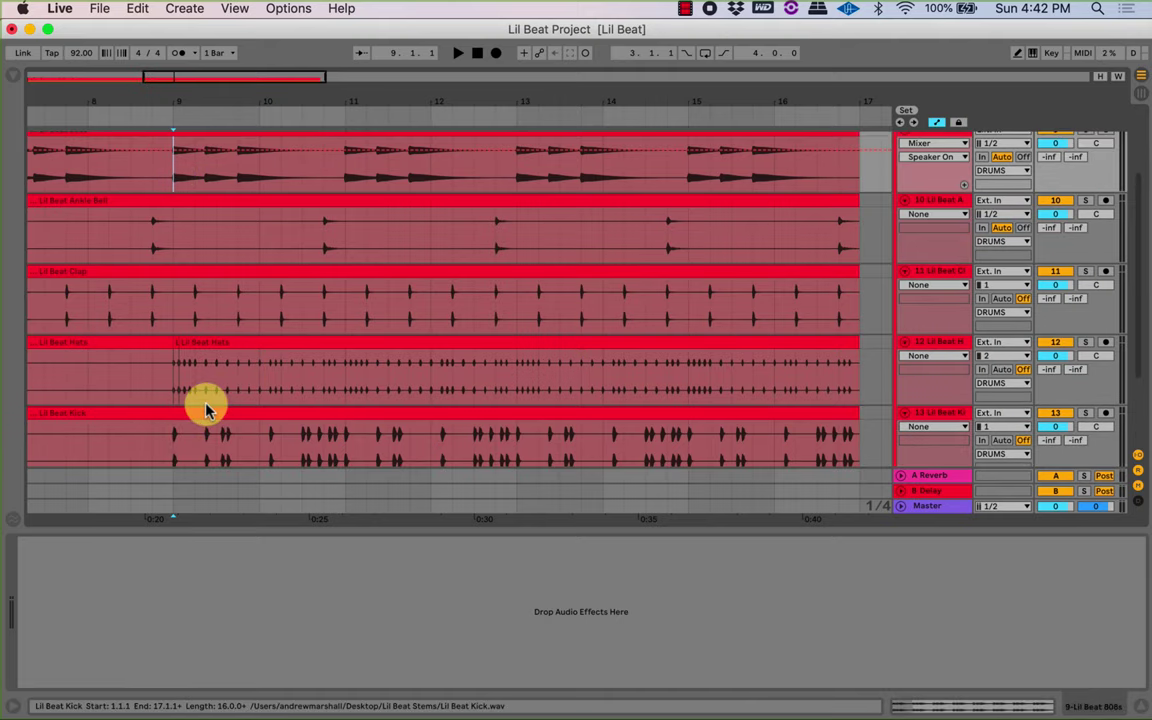
pyautogui.scroll(-8, 190, 366)
pyautogui.scroll(8, 745, 341)
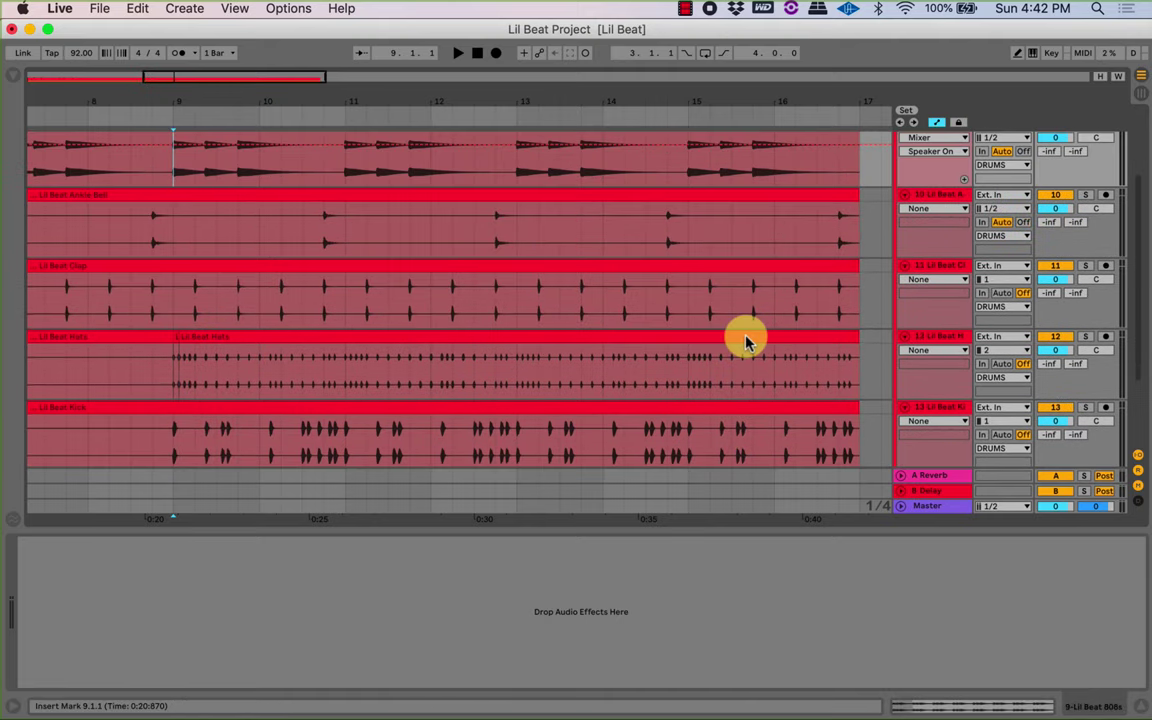
# Move the Lil Beat Kick track directly below Lil Beat 808s, and the DRUM RACK track directly below Lil Beat Kick.
pyautogui.moveTo(918, 407); pyautogui.dragTo(919, 205)
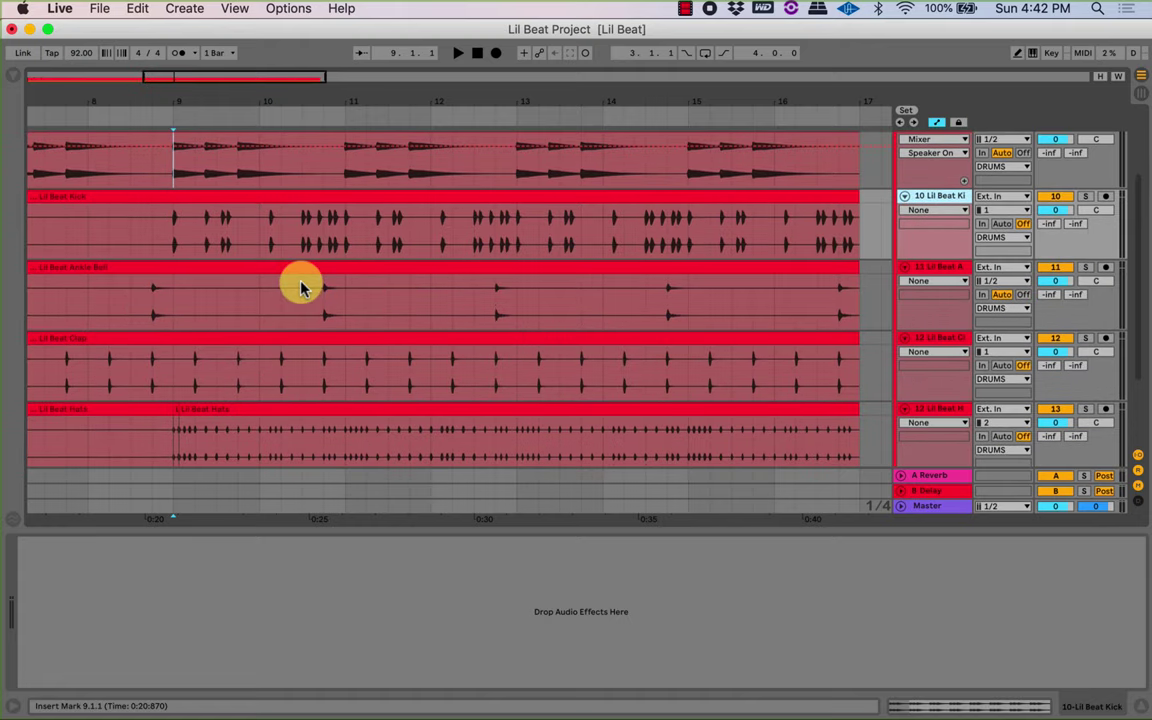
pyautogui.scroll(-7, 262, 258)
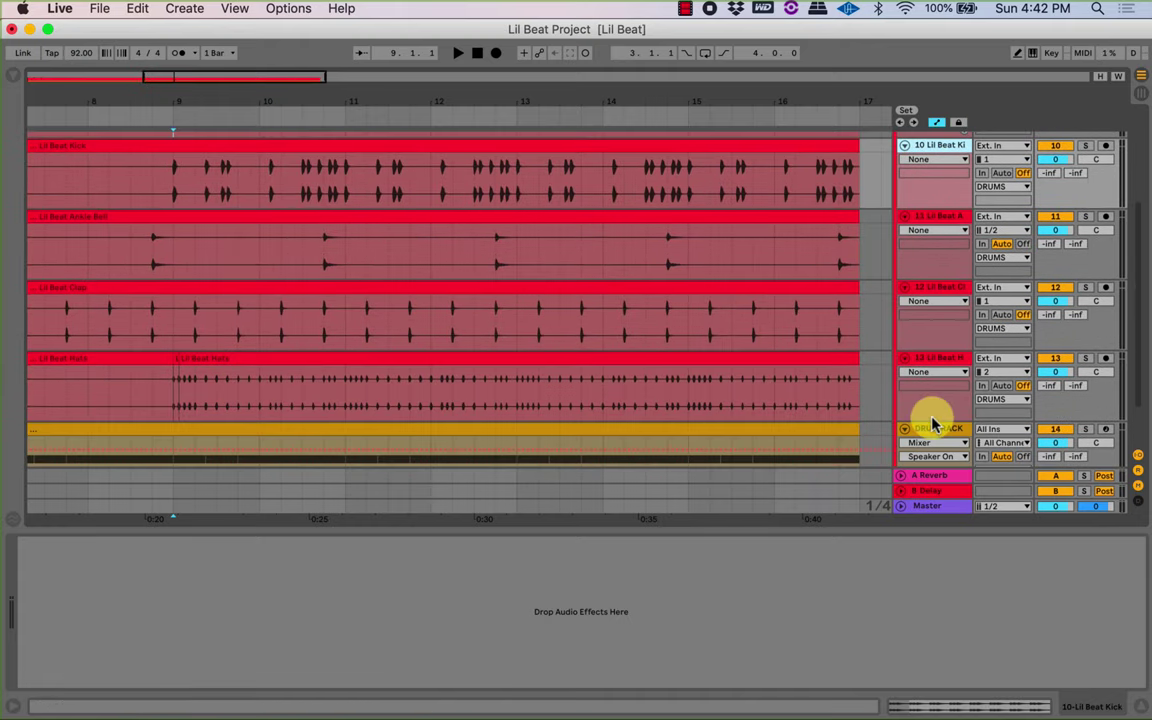
pyautogui.click(934, 428)
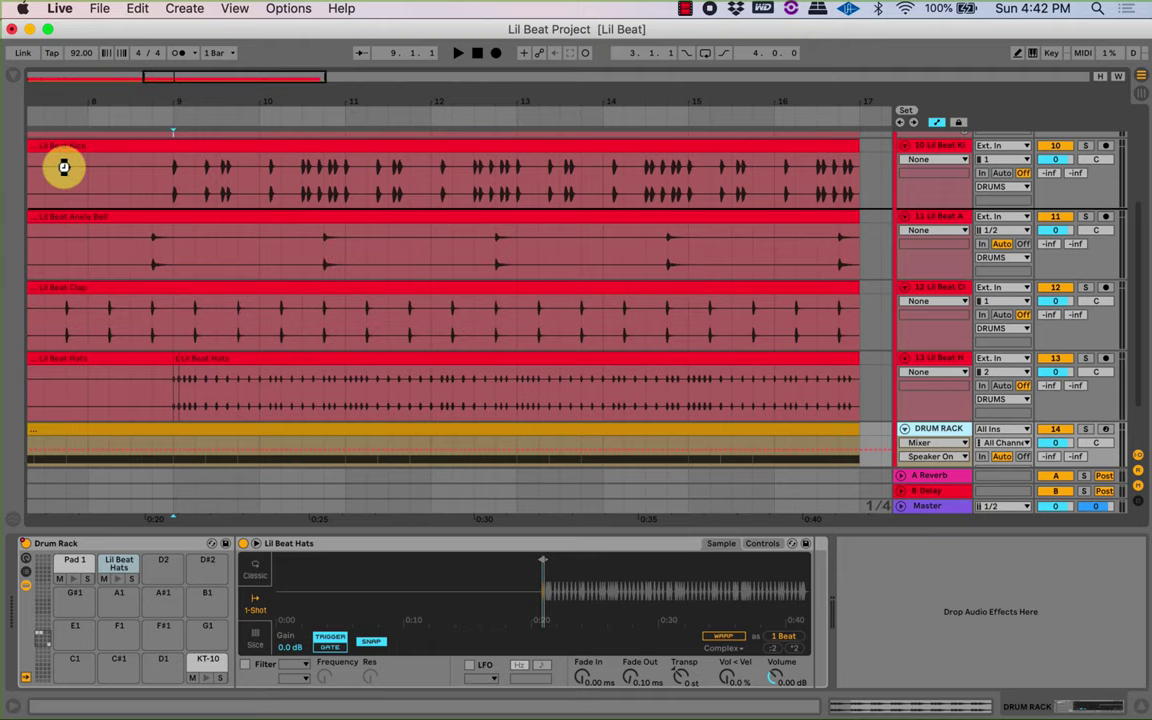
pyautogui.moveTo(64, 172); pyautogui.dragTo(64, 172)
# Open the DRUM RACK track's MIDI clip and add a one-beat Pad 1 note at 1.4.
pyautogui.moveTo(96, 102); pyautogui.dragTo(308, 74)
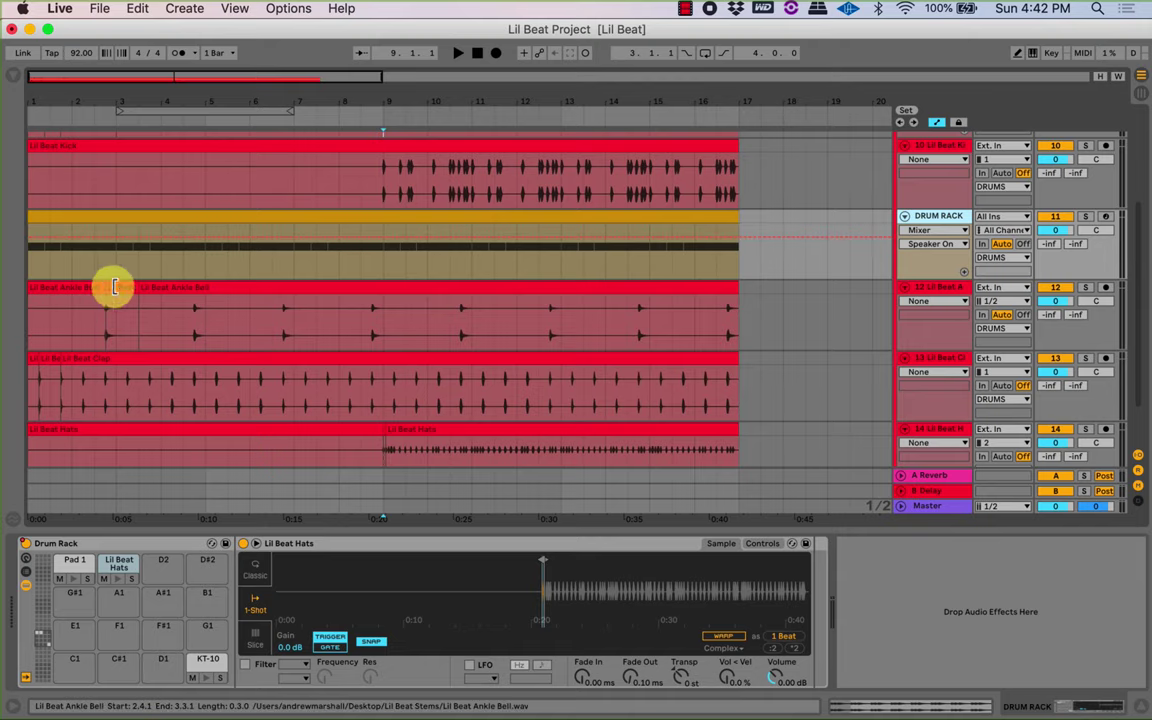
pyautogui.click(322, 219)
pyautogui.click(535, 218)
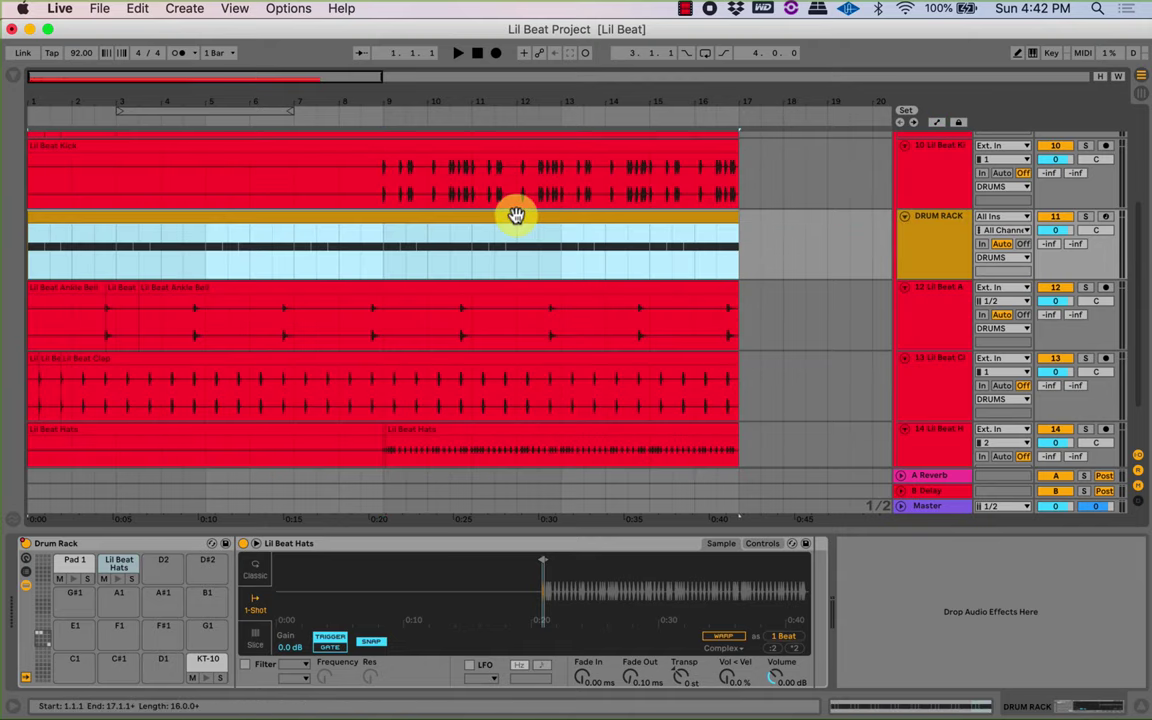
pyautogui.doubleClick(516, 216)
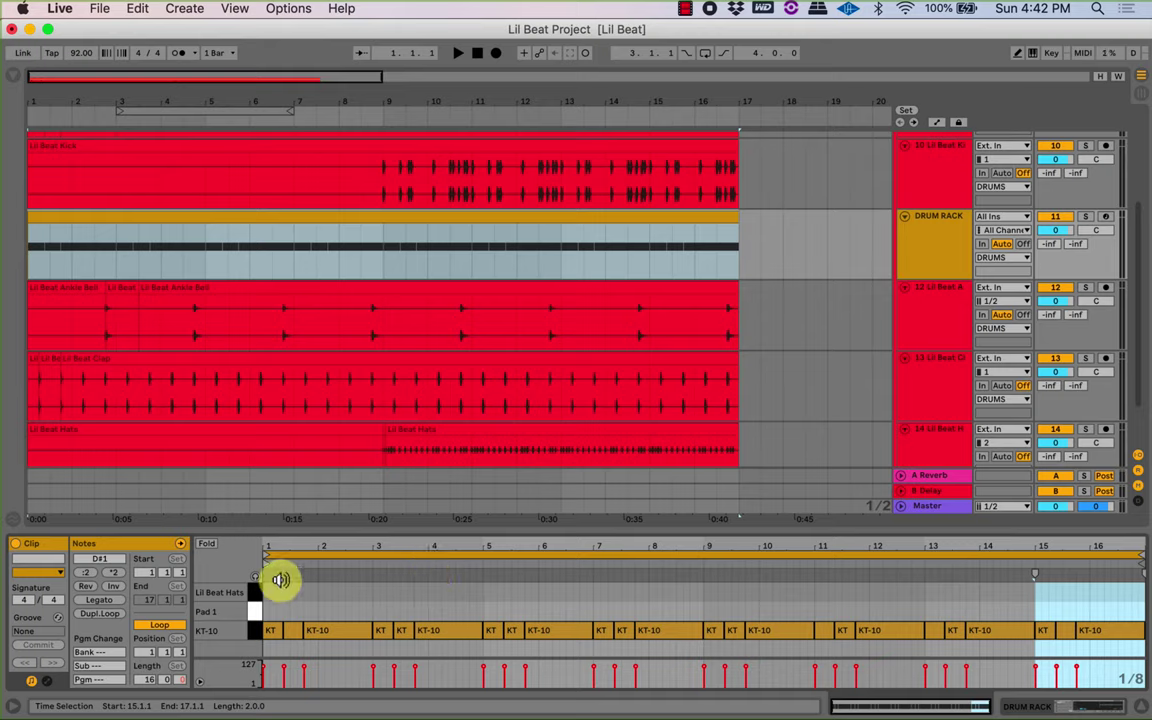
pyautogui.moveTo(365, 545); pyautogui.dragTo(537, 545)
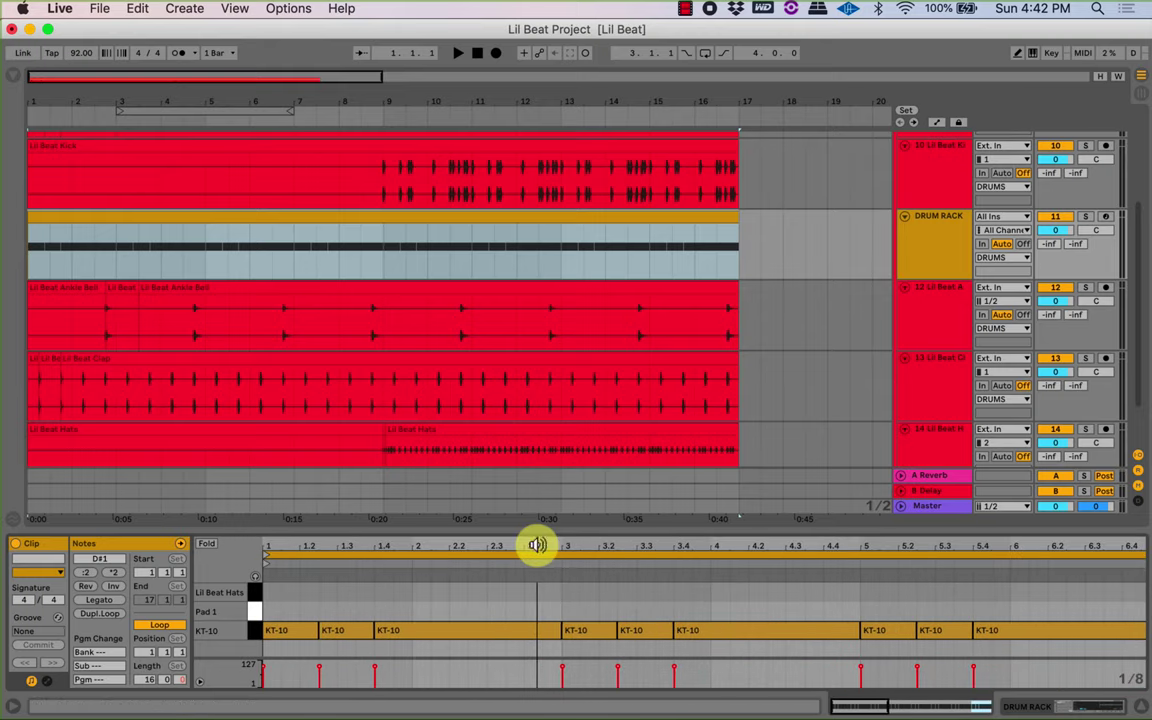
pyautogui.doubleClick(378, 611)
# Duplicate the Pad 1 note on beat 4 into every following bar through bar 16 of the clip.
pyautogui.moveTo(390, 611); pyautogui.dragTo(270, 600)
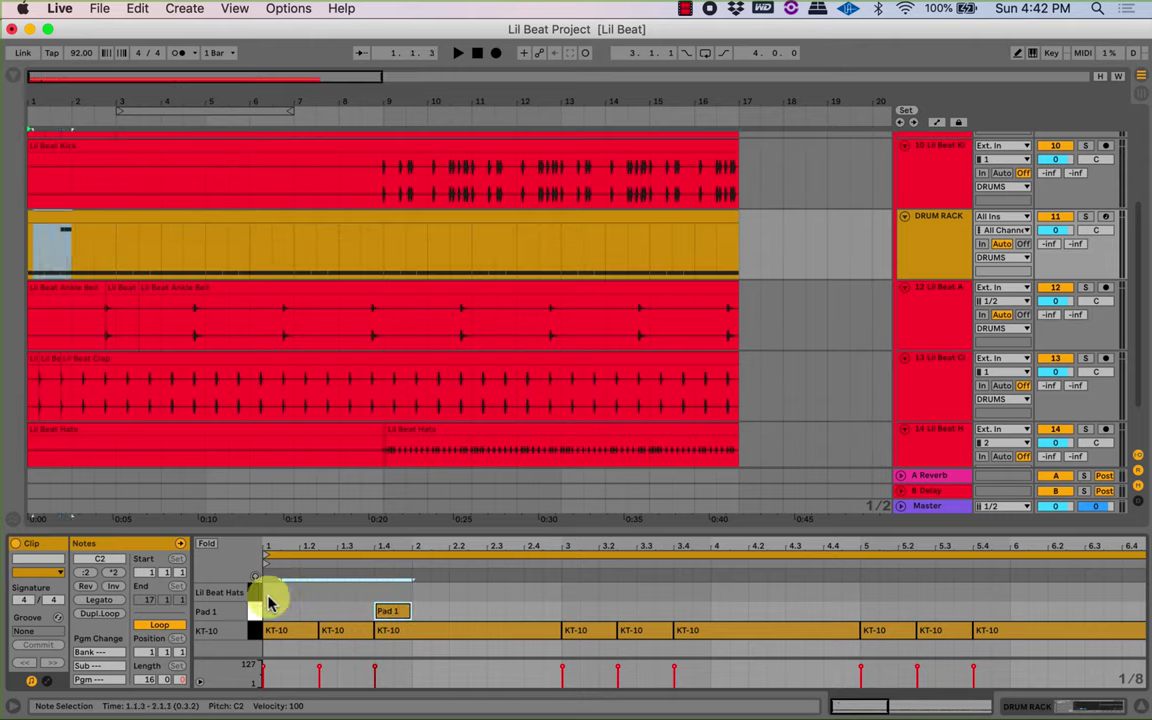
pyautogui.press('super+d')
pyautogui.moveTo(342, 548); pyautogui.dragTo(342, 490)
pyautogui.press('super+d')
pyautogui.press('super+d')
pyautogui.press('super+d')
pyautogui.press('super+d')
pyautogui.press('super+d')
pyautogui.press('super+d')
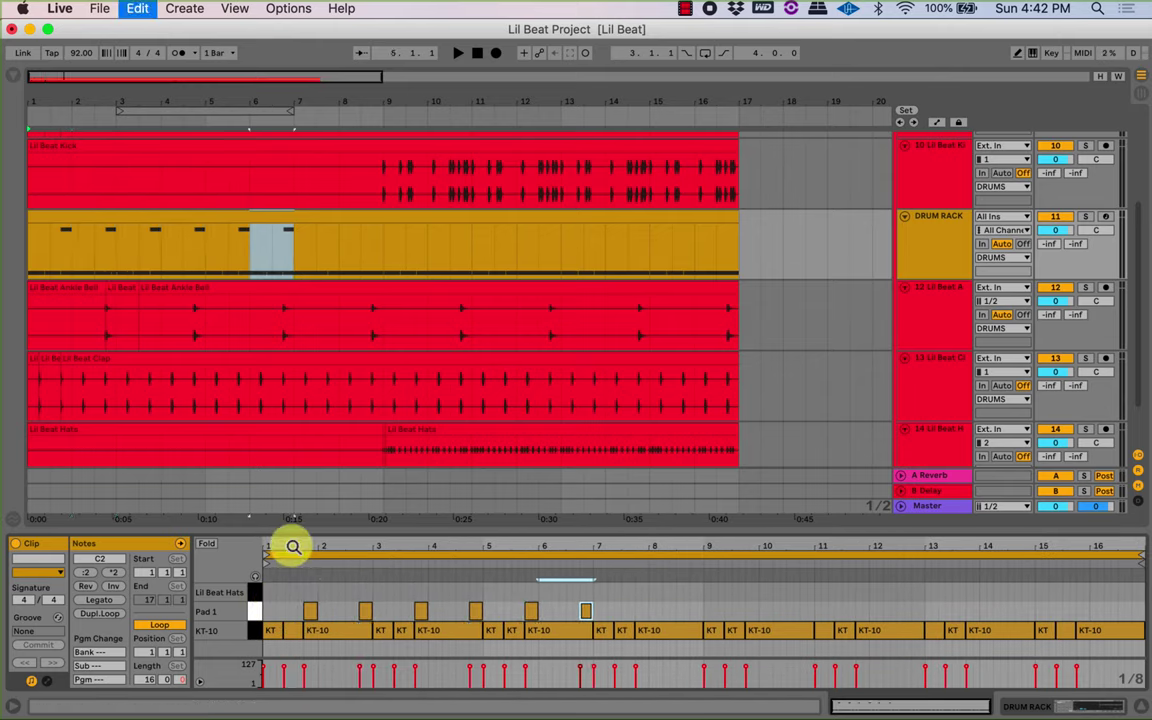
pyautogui.press('super+d')
pyautogui.press('super+d')
pyautogui.press('super+d')
pyautogui.press('super+d')
pyautogui.press('super+d')
pyautogui.press('super+d')
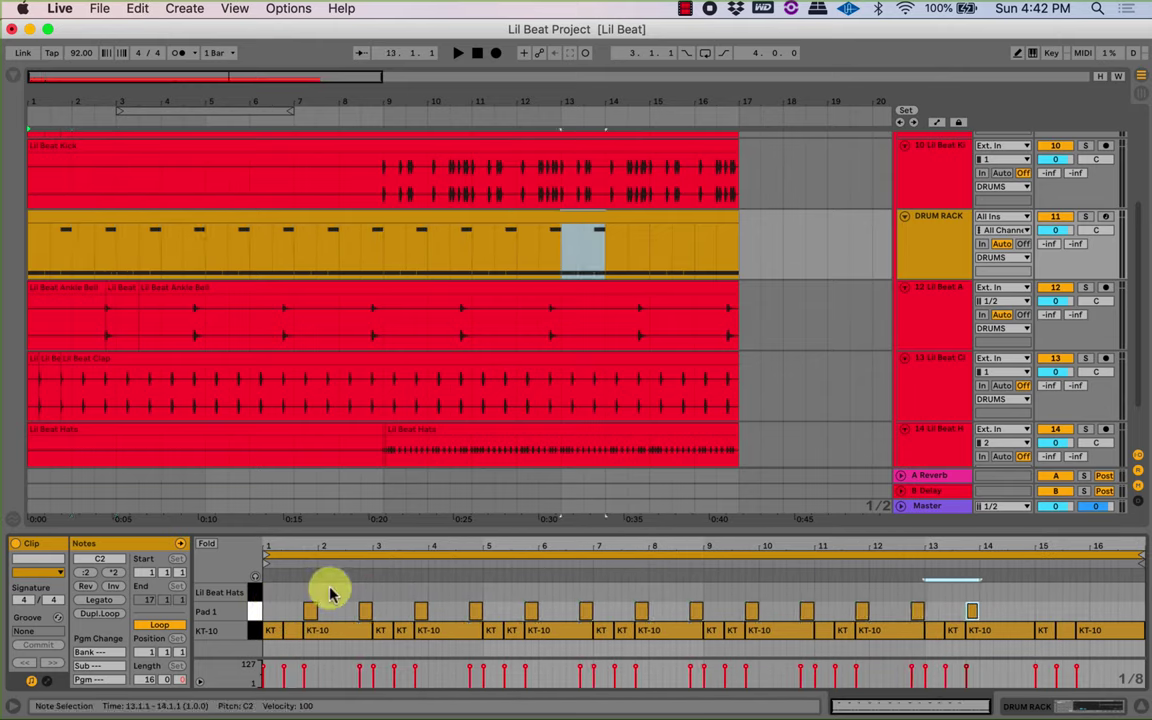
pyautogui.press('super+d')
pyautogui.press('super+d')
# Add an eighth-note Pad 1 note at 1.2 in the first bar of the clip.
pyautogui.moveTo(283, 556); pyautogui.dragTo(345, 640)
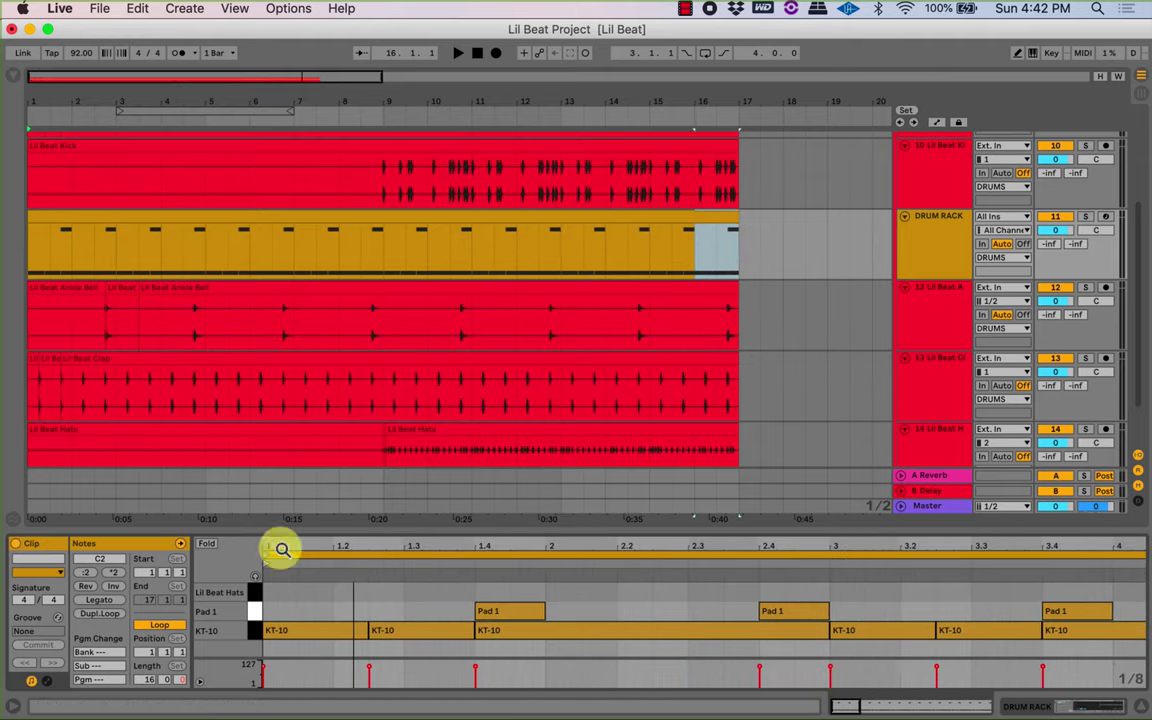
pyautogui.doubleClick(349, 612)
pyautogui.moveTo(339, 543)
pyautogui.mouseDown()
pyautogui.moveTo(339, 533)
pyautogui.moveTo(338, 548)
pyautogui.mouseUp()
pyautogui.click(260, 611)
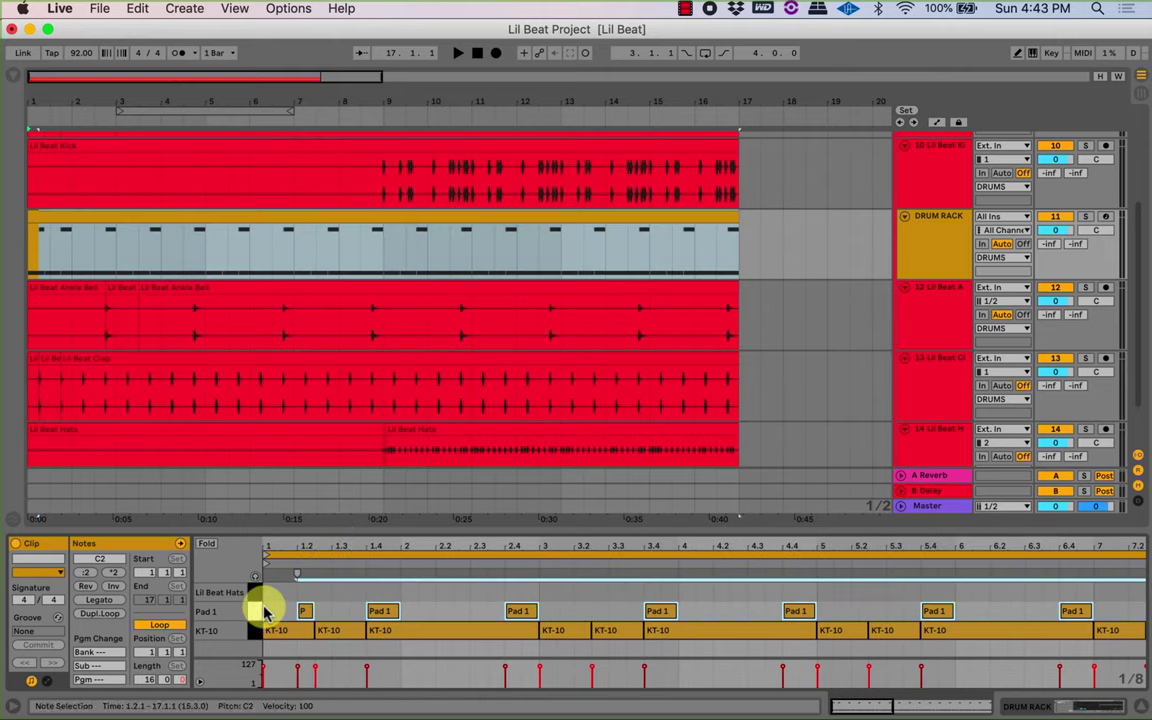
pyautogui.click(265, 606)
pyautogui.moveTo(265, 605); pyautogui.dragTo(404, 599)
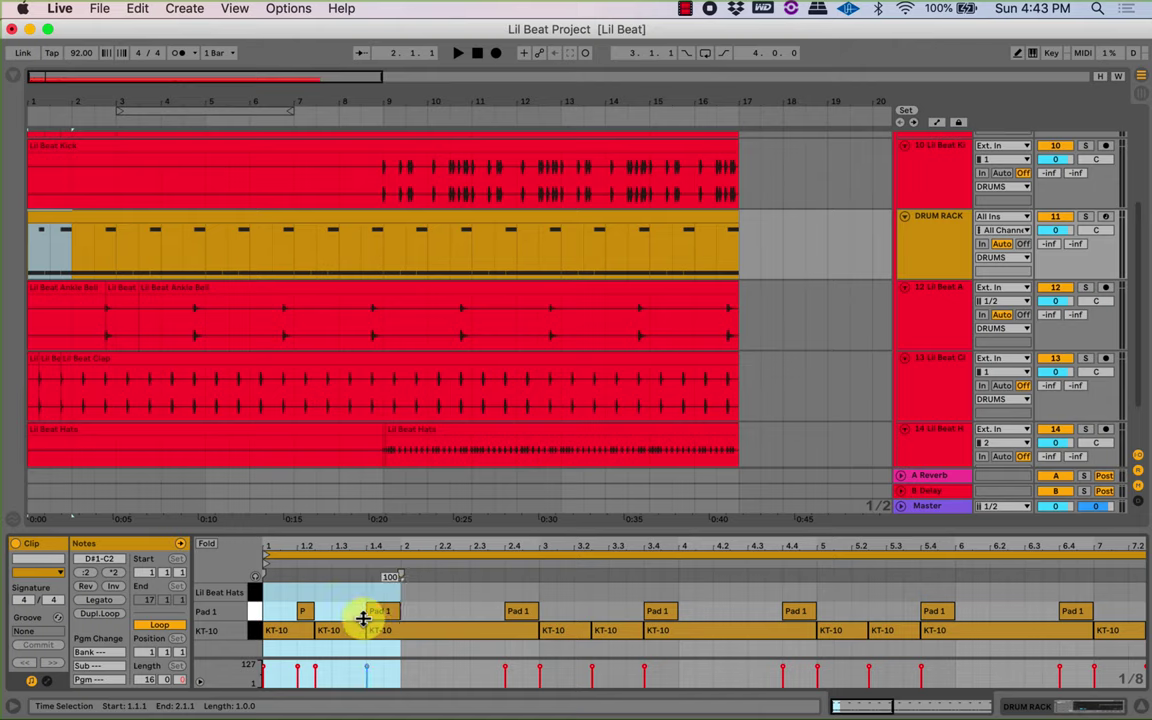
pyautogui.press('super+d')
pyautogui.press('super+d')
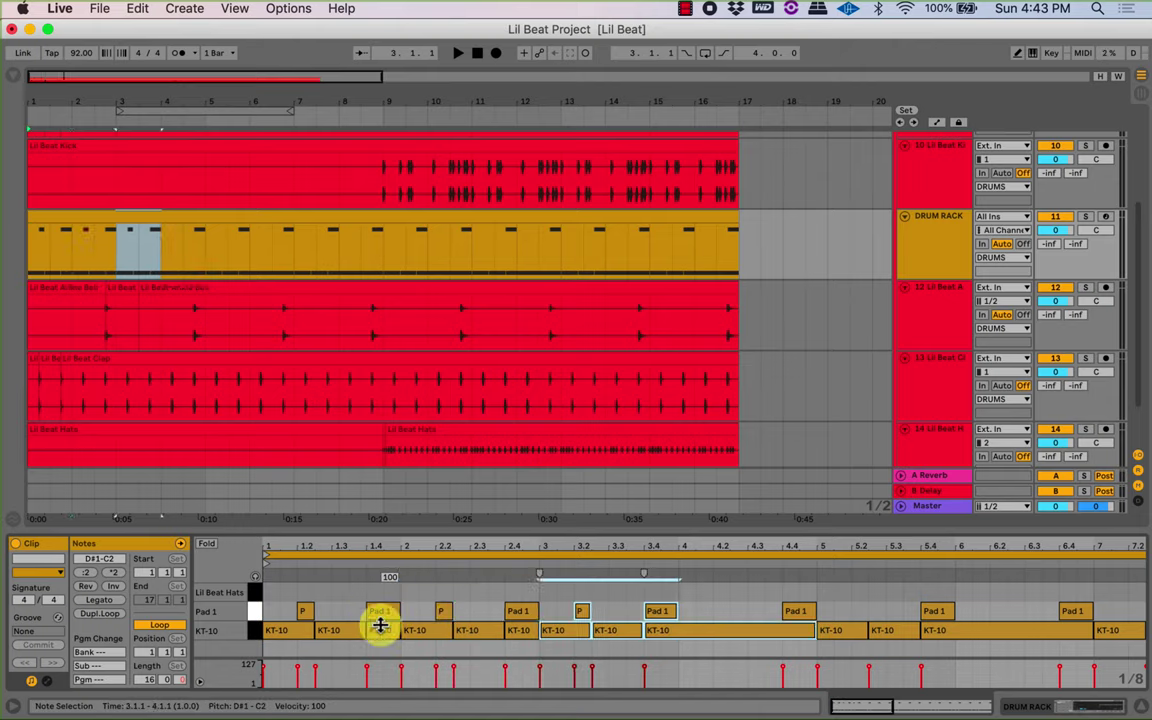
pyautogui.press('super+z')
pyautogui.press('super+z')
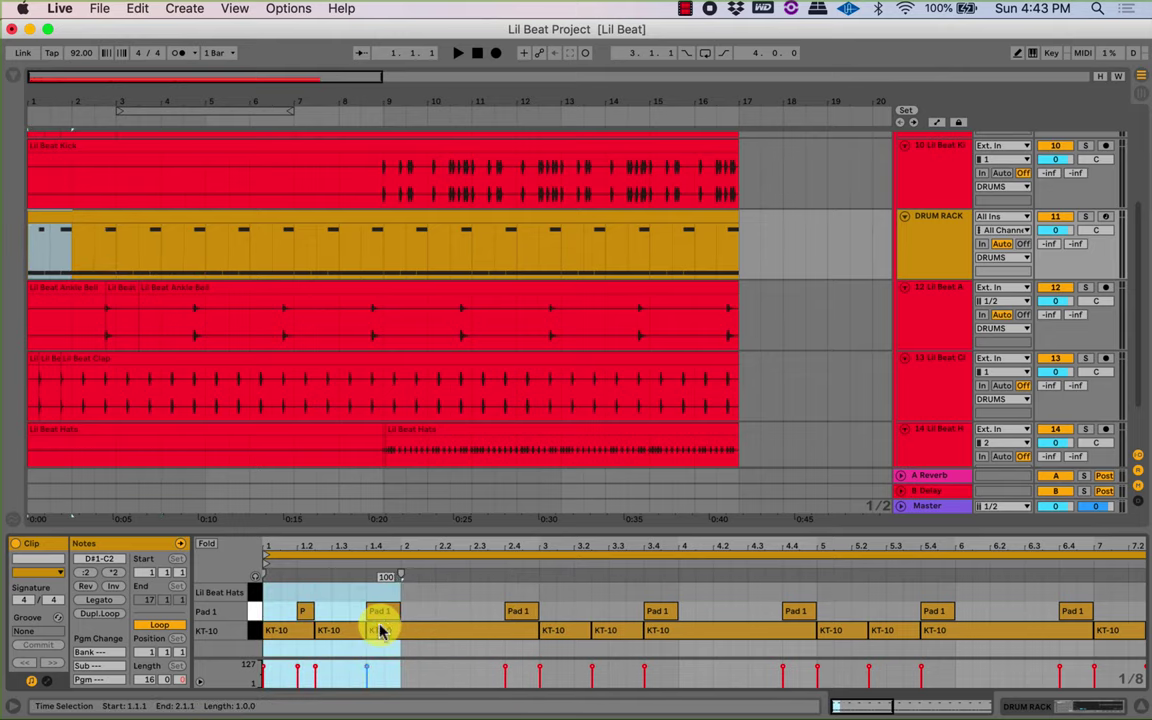
# Duplicate the first bar's two Pad 1 notes, at 1.2 and 1.4, into every following bar through bar 16 of the clip.
pyautogui.click(381, 630)
pyautogui.moveTo(382, 594); pyautogui.dragTo(322, 614)
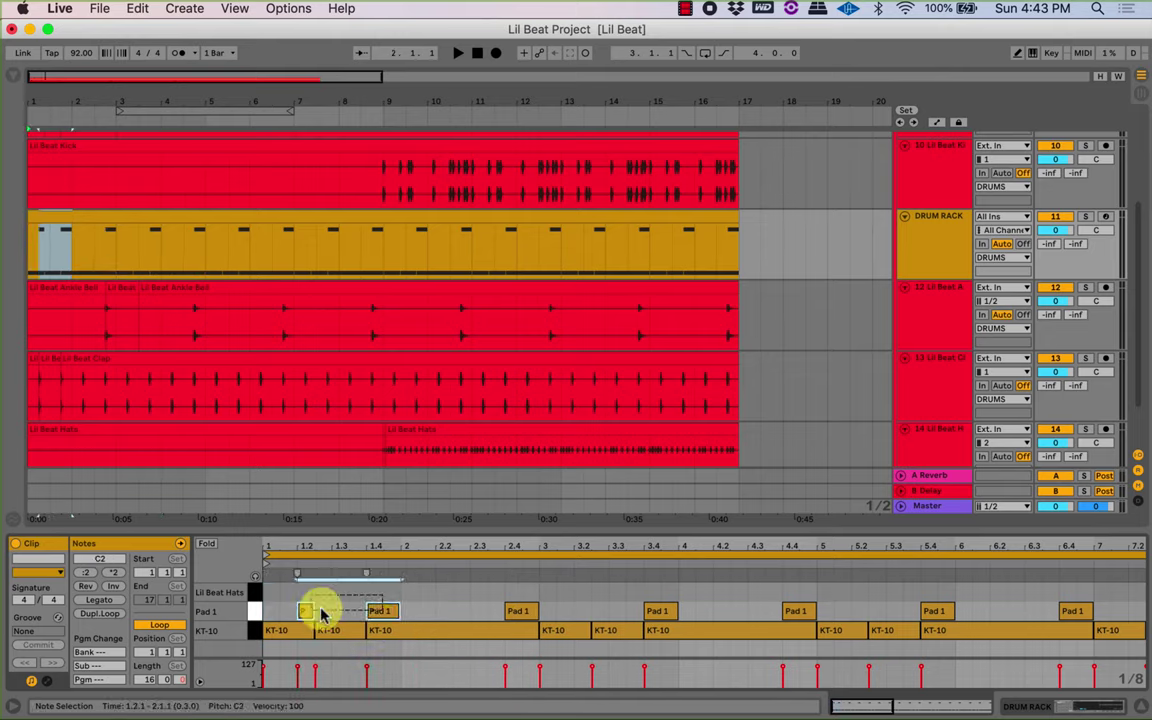
pyautogui.press('super+d')
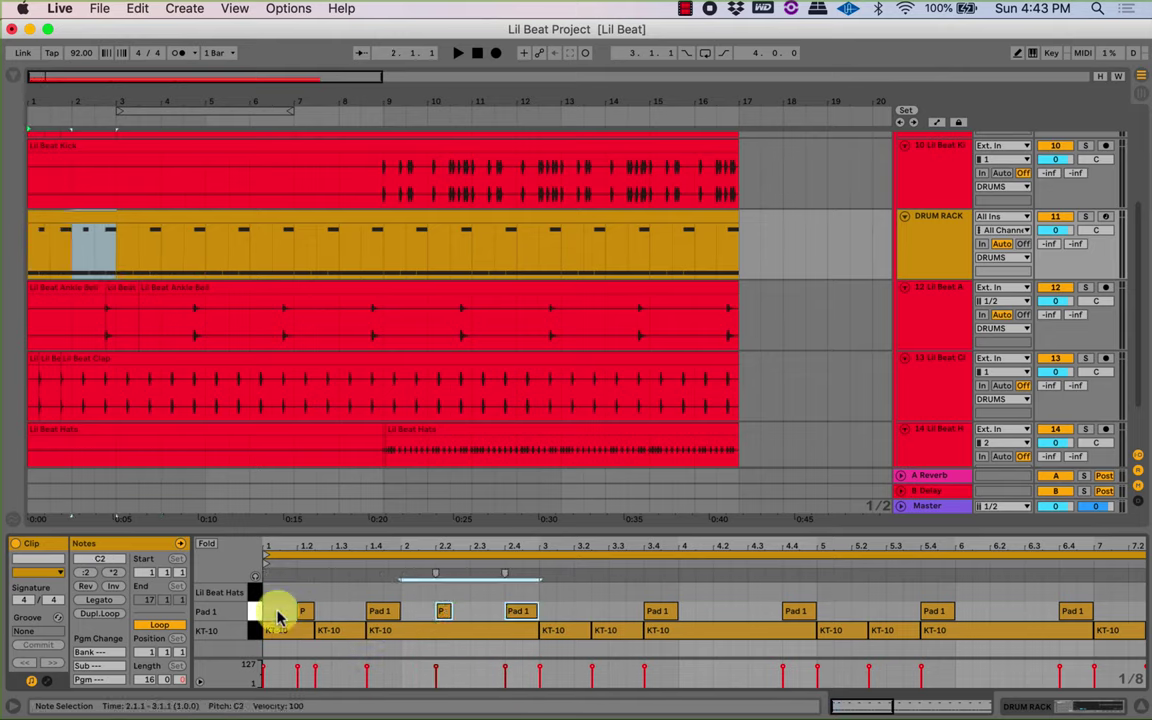
pyautogui.press('super+d')
pyautogui.press('super+d')
pyautogui.press('super+d')
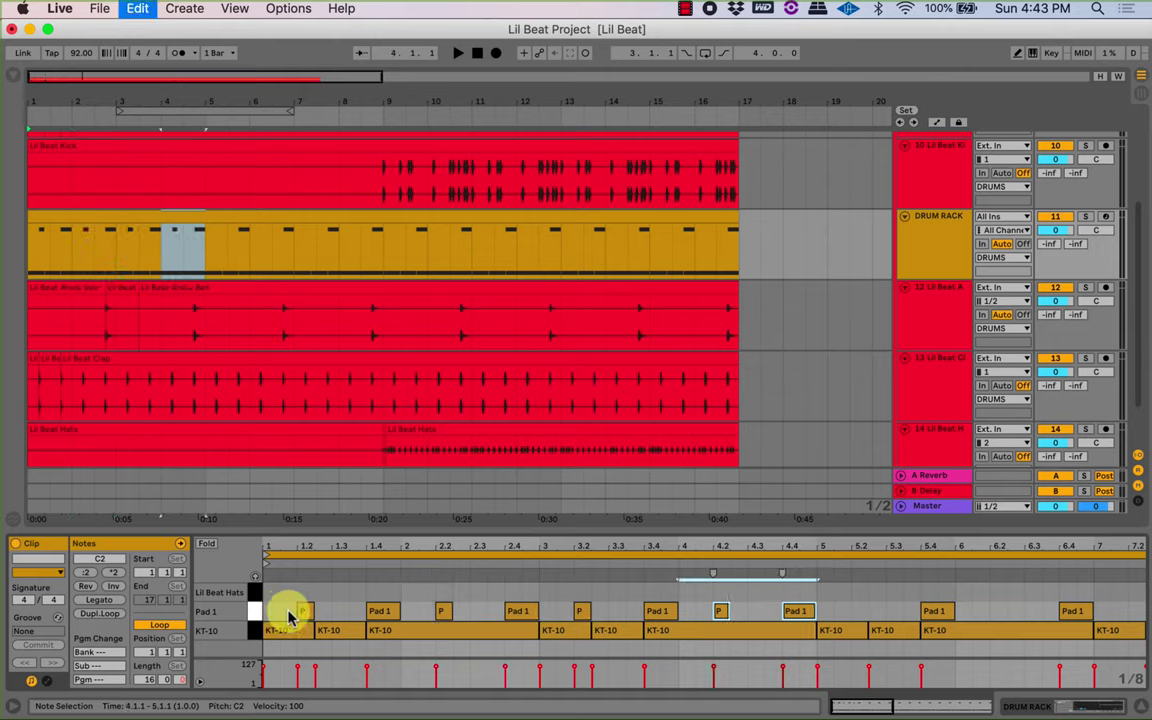
pyautogui.press('-')
pyautogui.press('super+d')
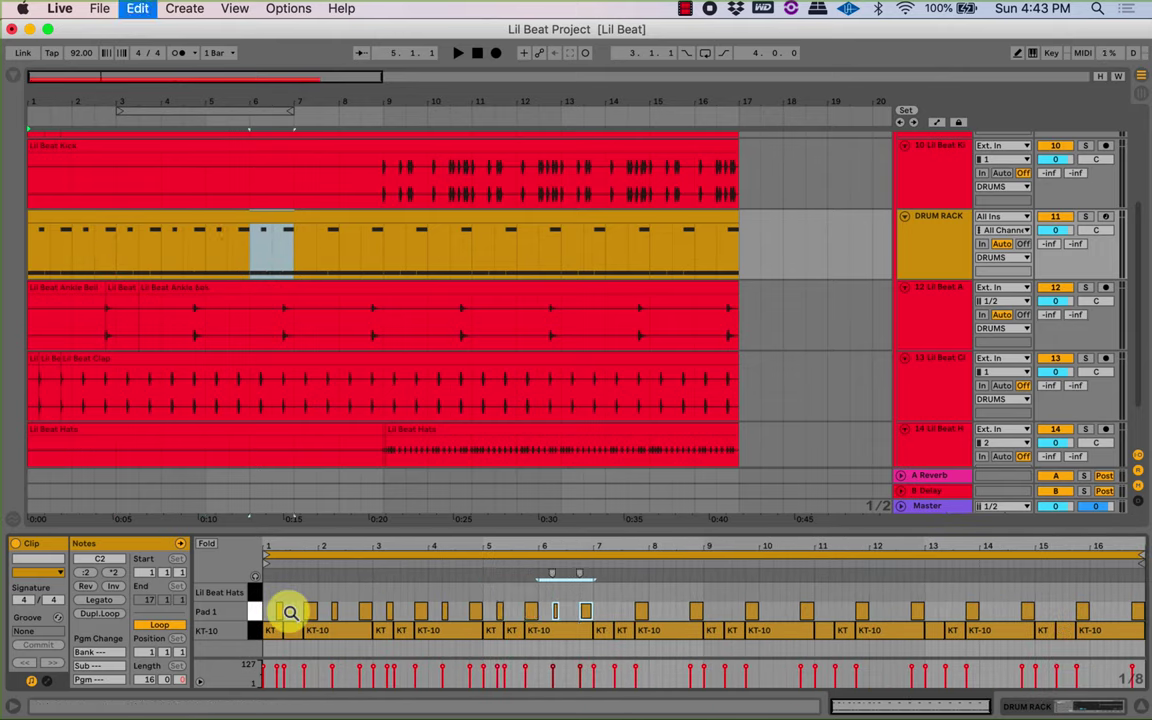
pyautogui.press('super+d')
pyautogui.press('super+d')
pyautogui.press('super+d')
pyautogui.press('super+d')
pyautogui.press('super+d')
pyautogui.press('super+d')
pyautogui.press('super+d')
pyautogui.press('super+d')
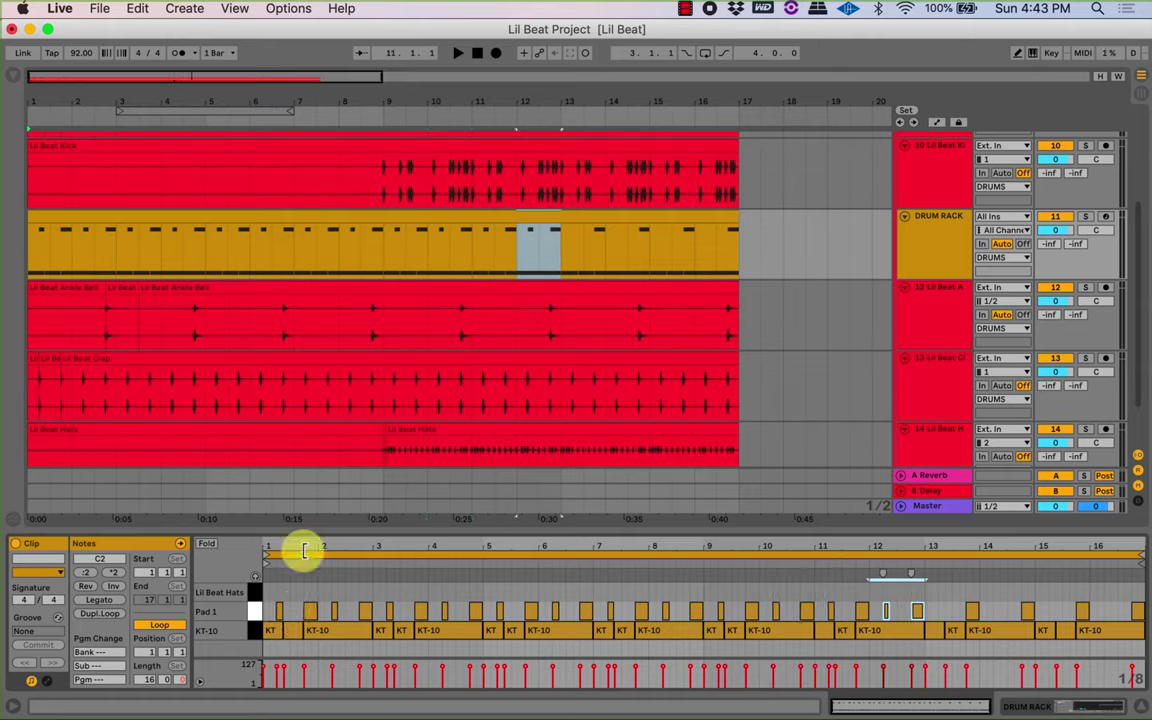
pyautogui.press('super+d')
pyautogui.press('super+d')
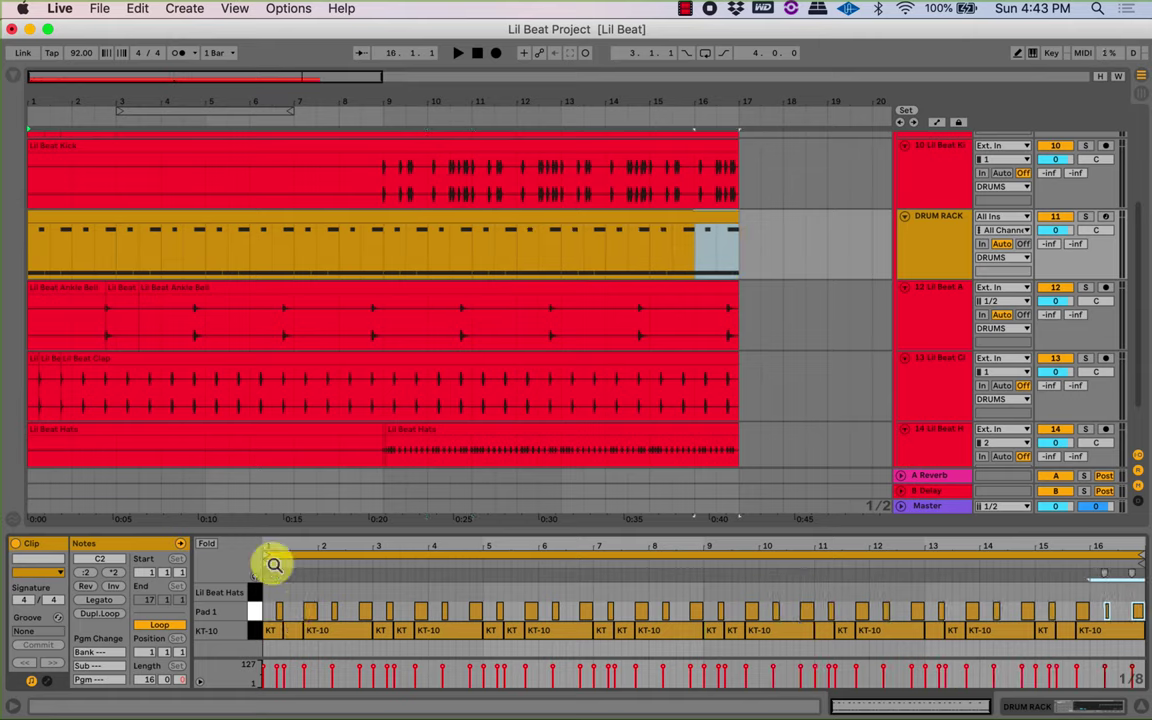
# Solo the DRUM RACK track, play its clip from the start to check the pattern, and turn the solo off.
pyautogui.click(1085, 216)
pyautogui.click(272, 226)
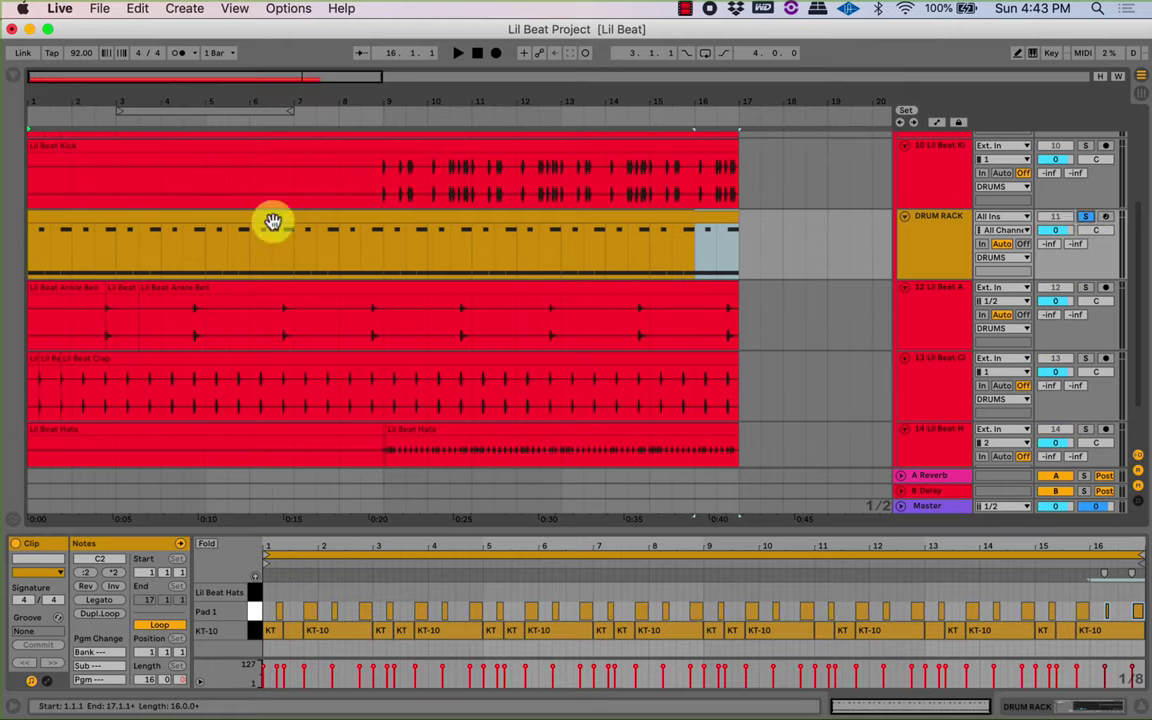
pyautogui.press('space')
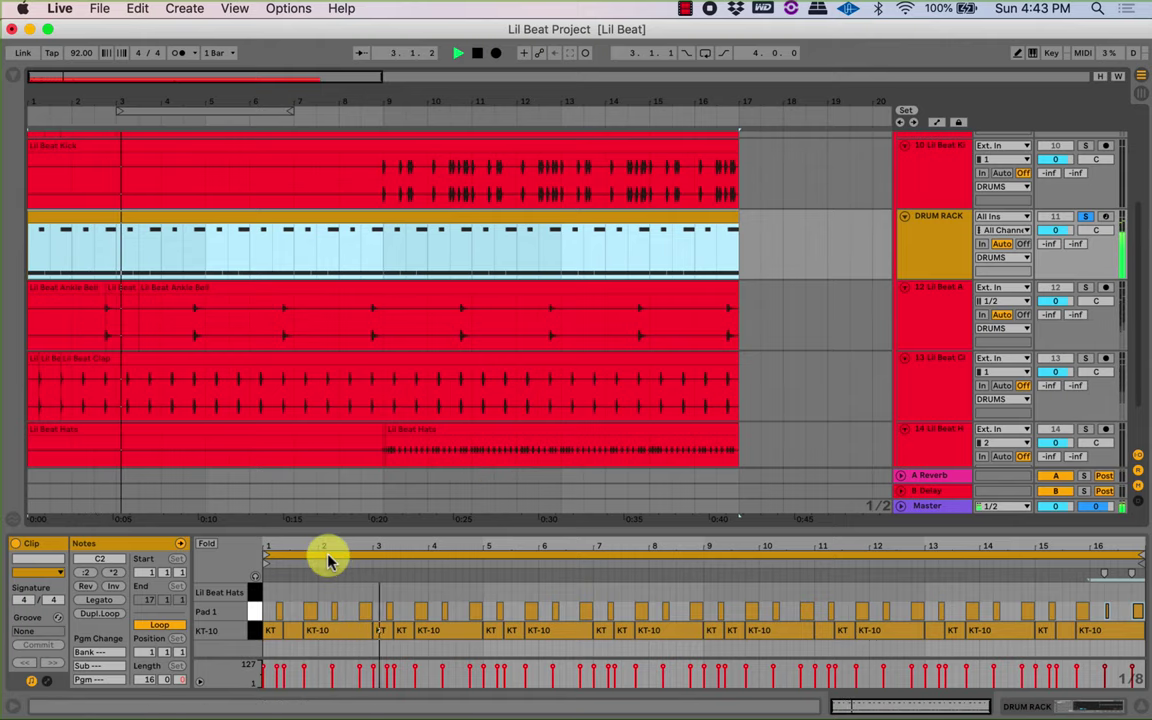
pyautogui.scroll(3, 329, 560)
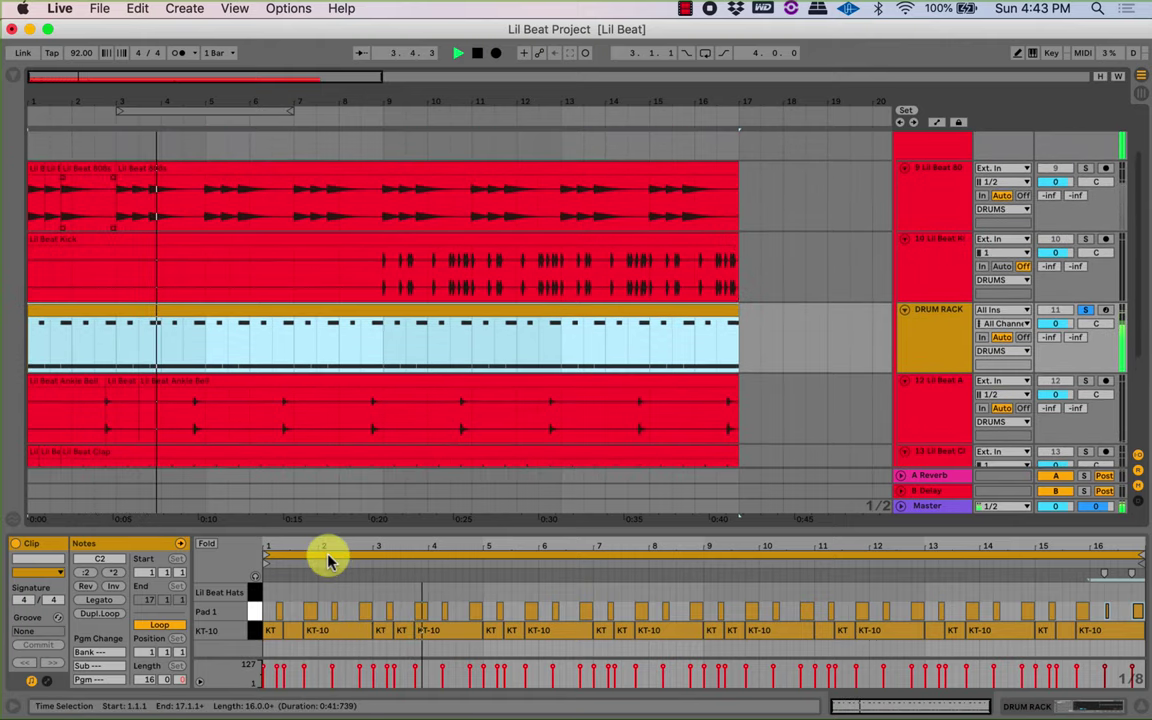
pyautogui.scroll(-3, 190, 298)
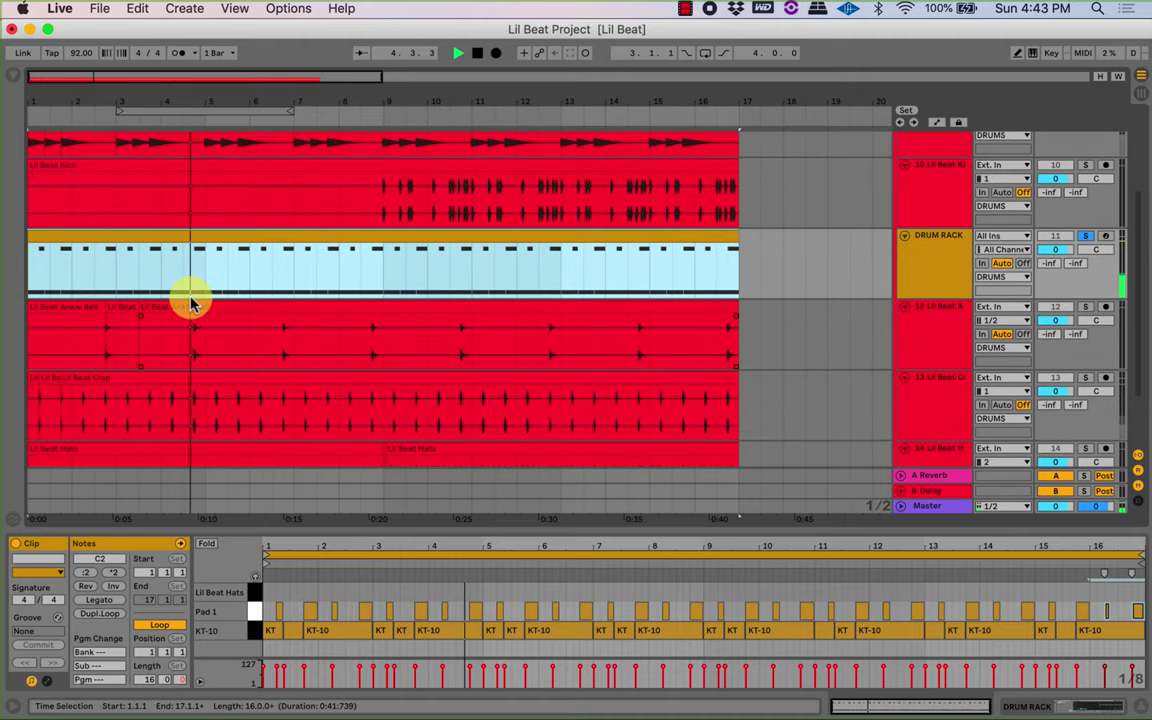
pyautogui.press('space')
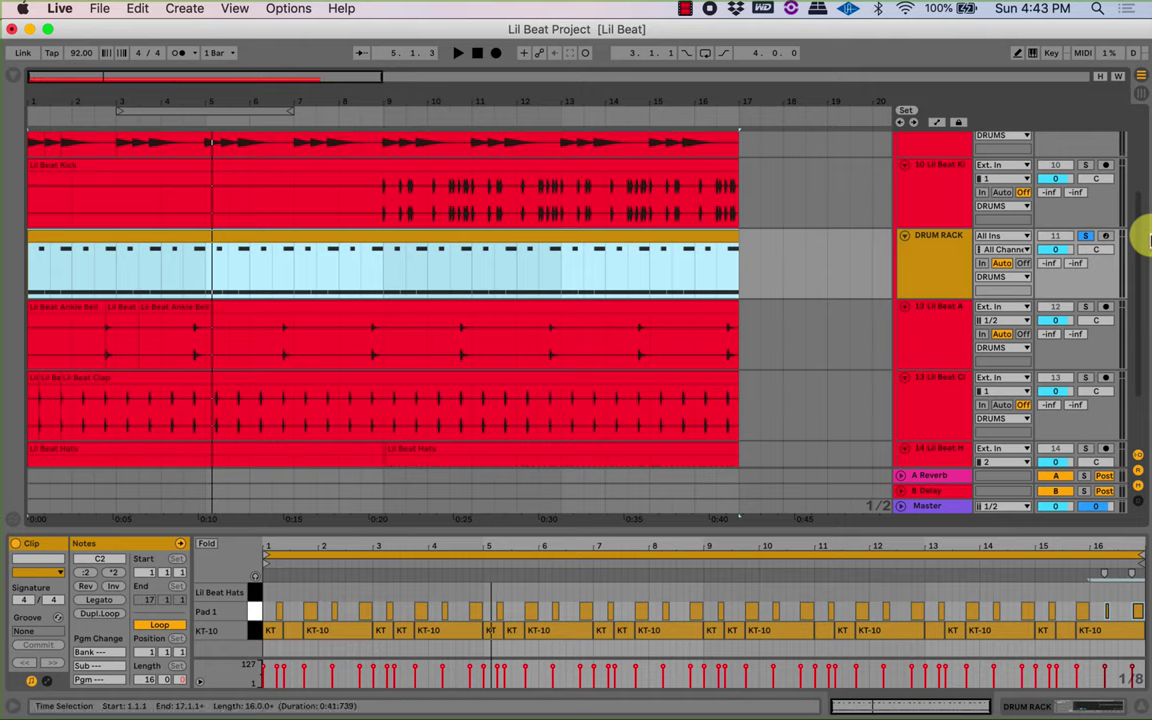
pyautogui.press('s')
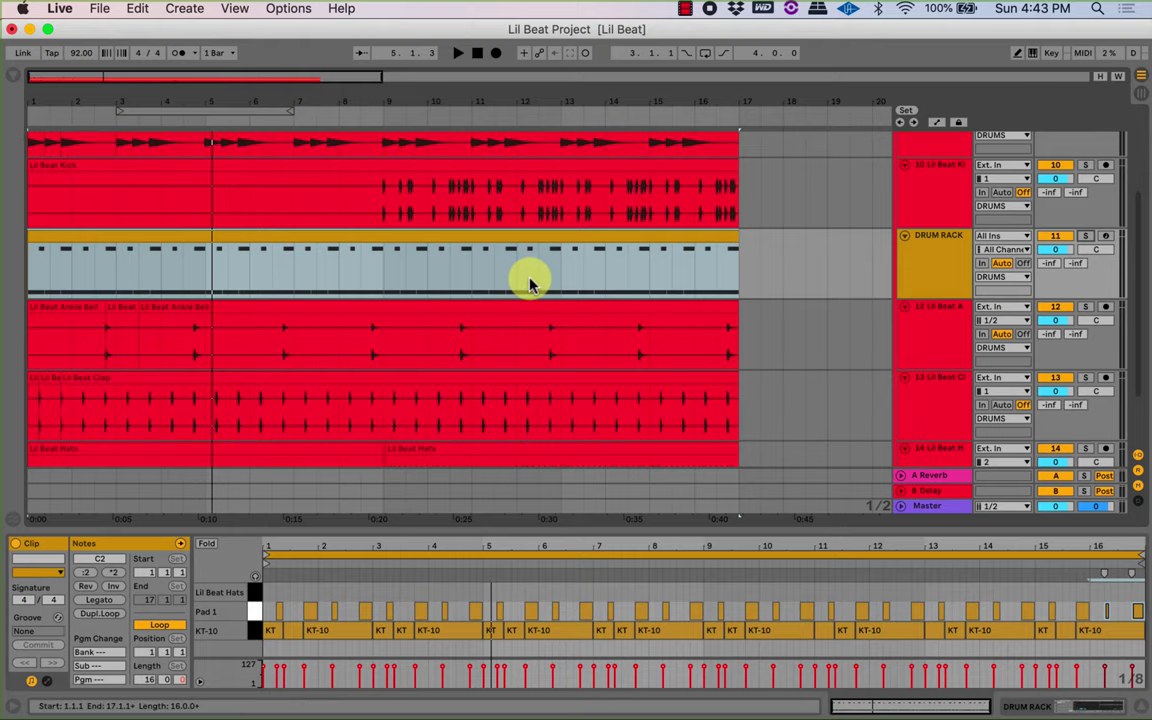
# Play the arrangement from bar 9, where the Lil Beat Kick hits begin, and examine those hits closely.
pyautogui.scroll(-3, 530, 285)
pyautogui.scroll(4, 530, 285)
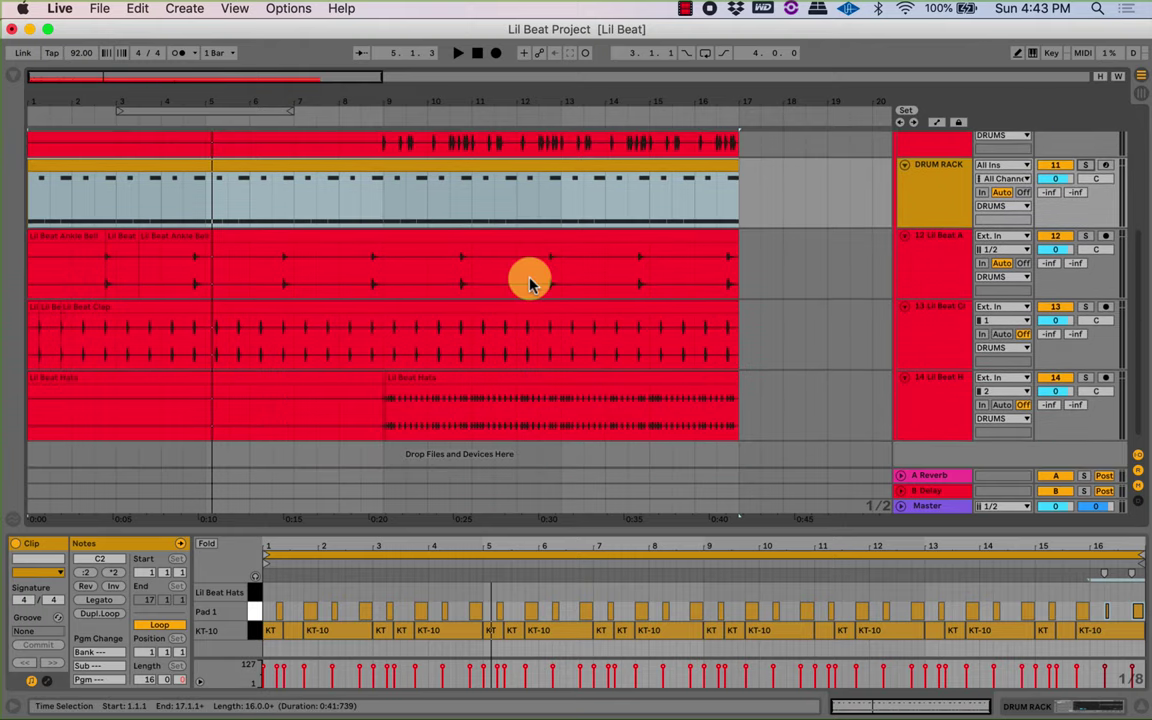
pyautogui.press('Up')
pyautogui.press('space')
pyautogui.scroll(3, 530, 283)
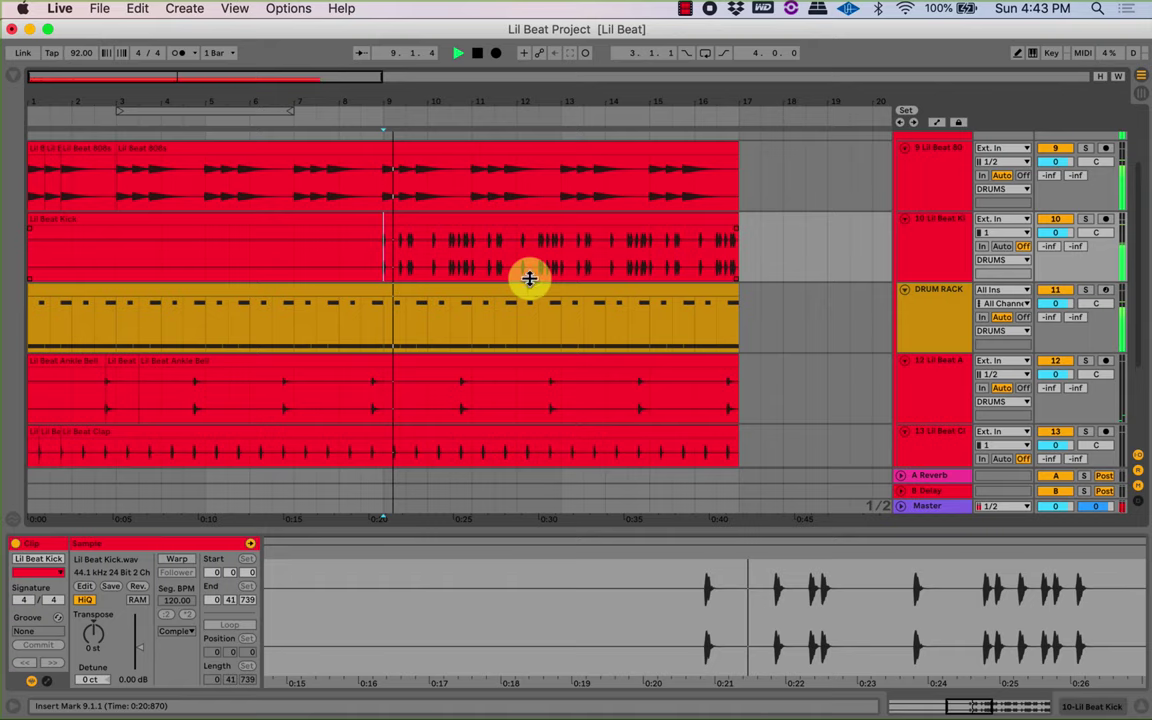
pyautogui.moveTo(398, 101); pyautogui.dragTo(398, 177)
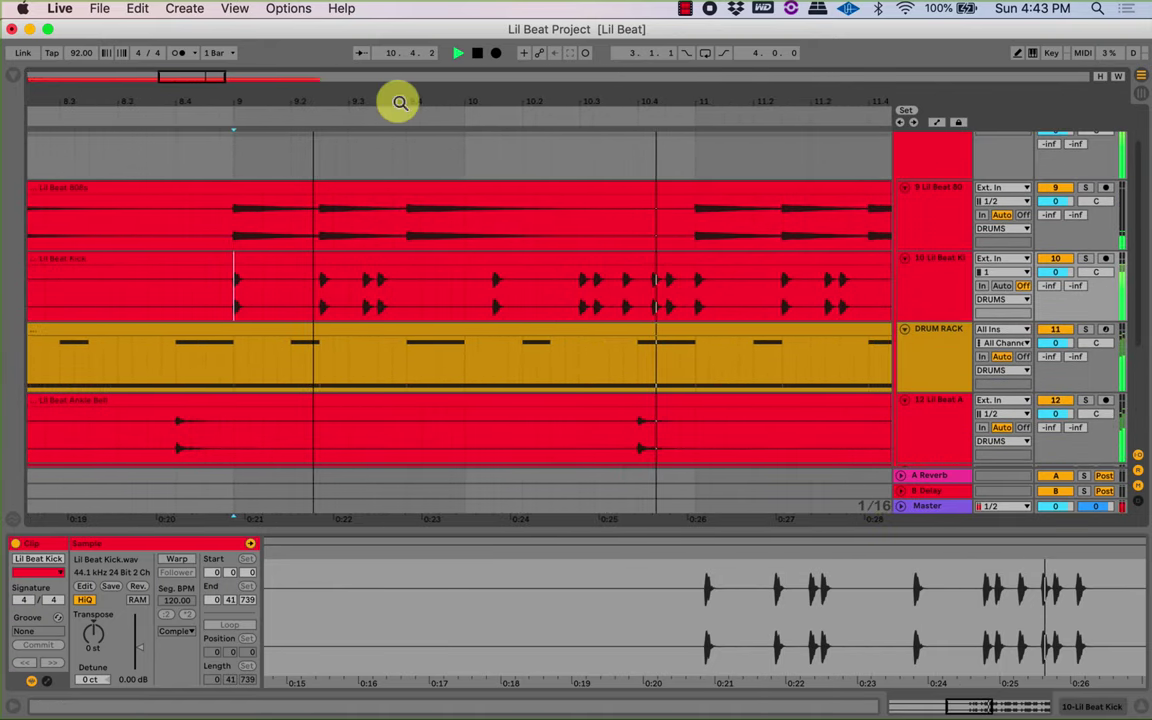
pyautogui.press('space')
# Return to 9.1.1 on the Lil Beat 808s track and replay the two-bar 808 and kick pattern.
pyautogui.moveTo(232, 236); pyautogui.dragTo(694, 238)
pyautogui.click(694, 238)
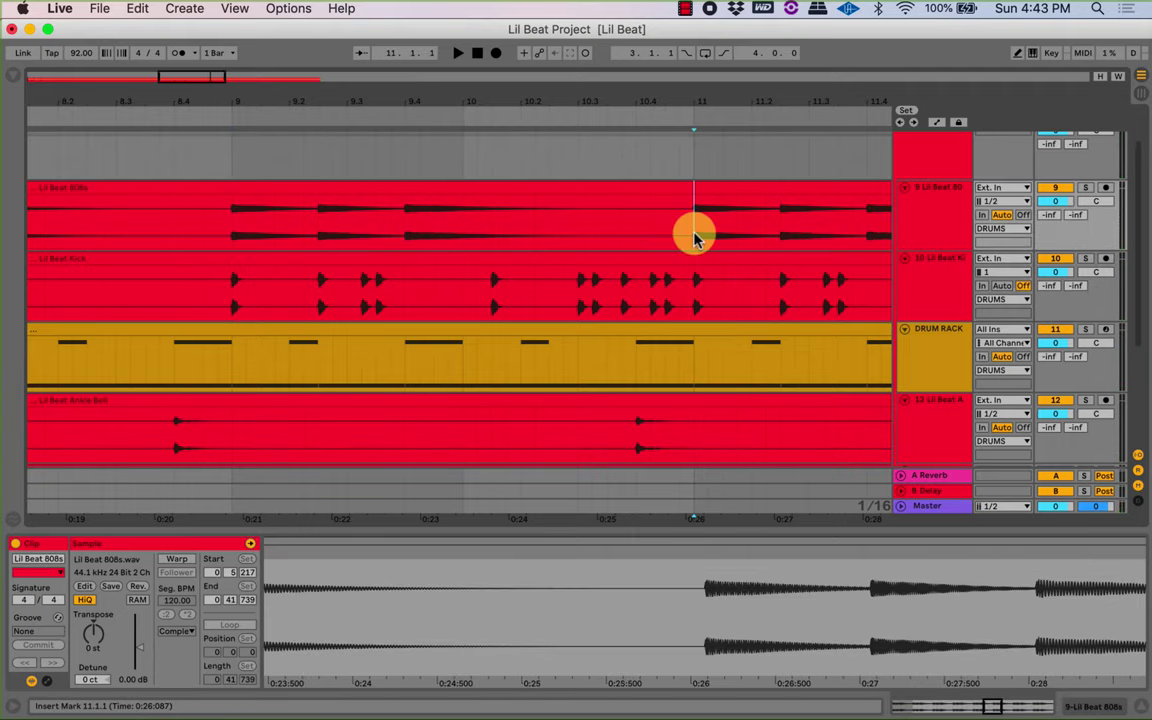
pyautogui.press('Left')
pyautogui.press('Left')
pyautogui.press('Left')
pyautogui.press('Left')
pyautogui.press('Left')
pyautogui.press('Left')
pyautogui.press('Left')
pyautogui.press('Left')
pyautogui.press('Left')
pyautogui.press('Left')
pyautogui.press('Left')
pyautogui.press('Left')
pyautogui.press('Left')
pyautogui.press('Left')
pyautogui.press('Left')
pyautogui.press('Left')
pyautogui.press('Left')
pyautogui.press('Left')
pyautogui.press('Left')
pyautogui.press('Left')
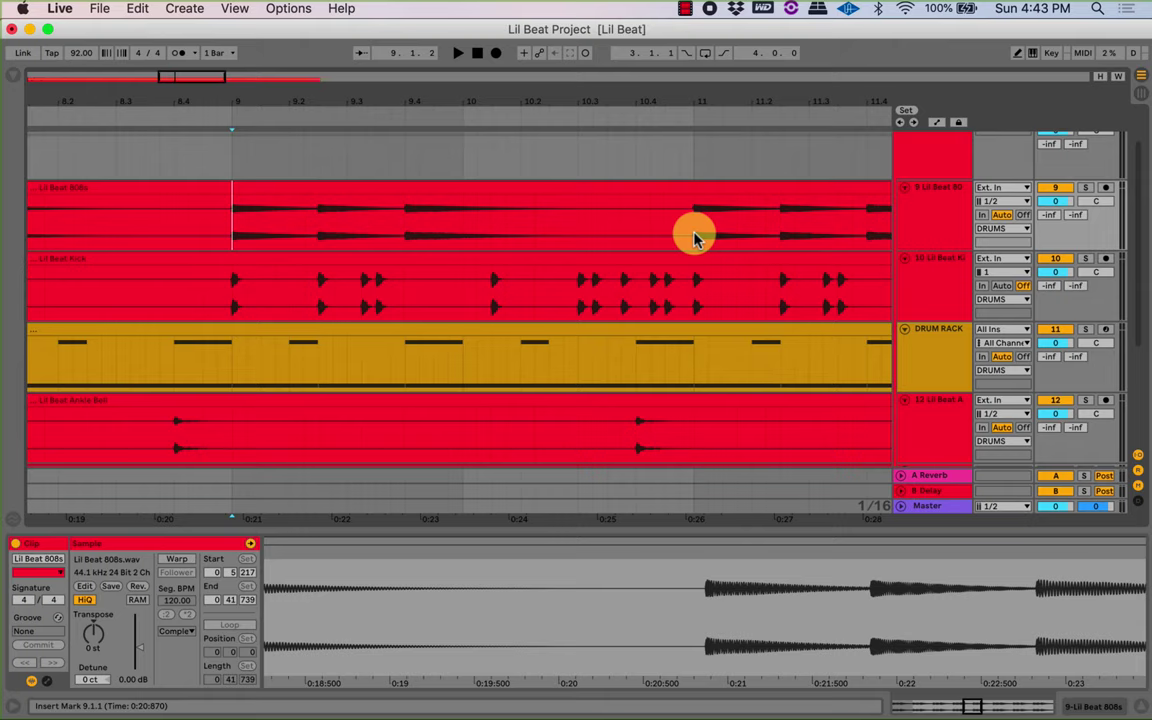
pyautogui.press('space')
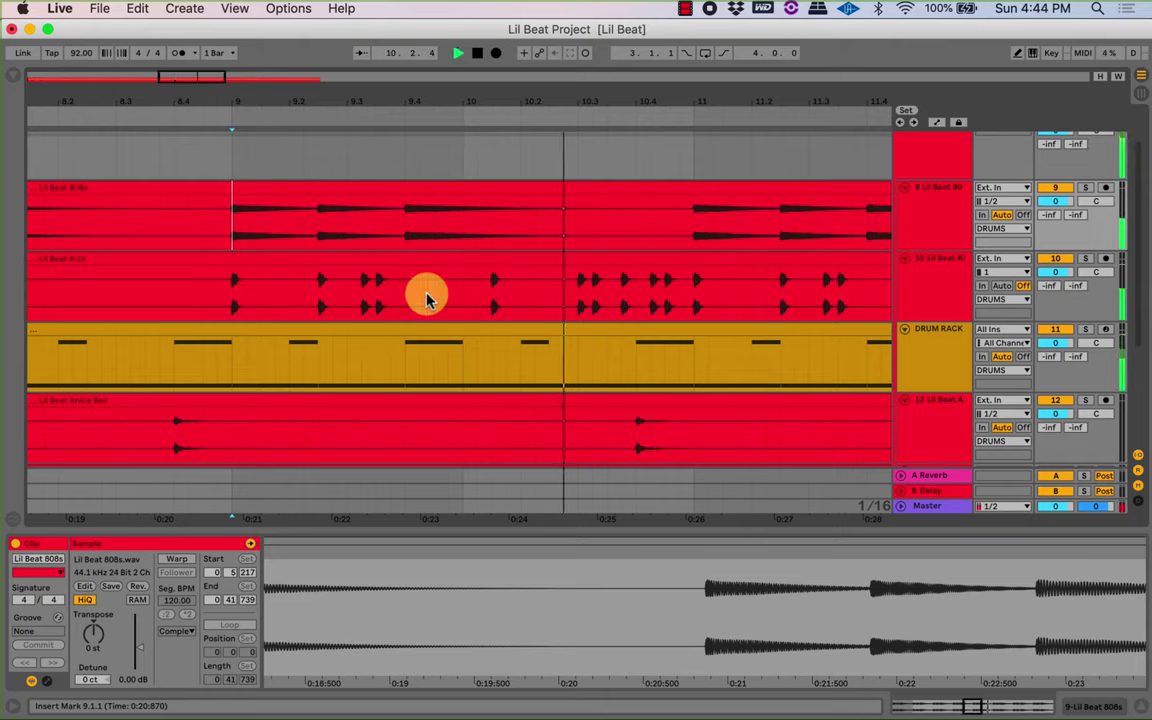
pyautogui.press('space')
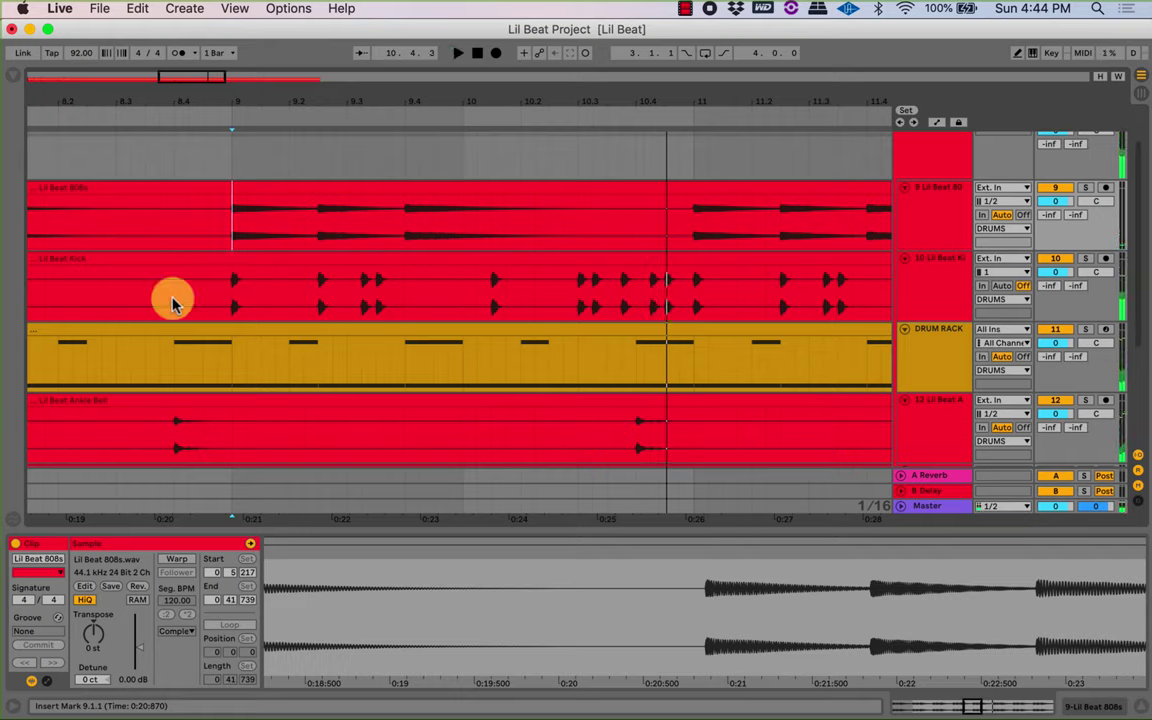
# Compare the aligned hits at 9.1.1 and 9.2.3 by selecting across the Lil Beat 808s and Lil Beat Kick tracks.
pyautogui.click(234, 295)
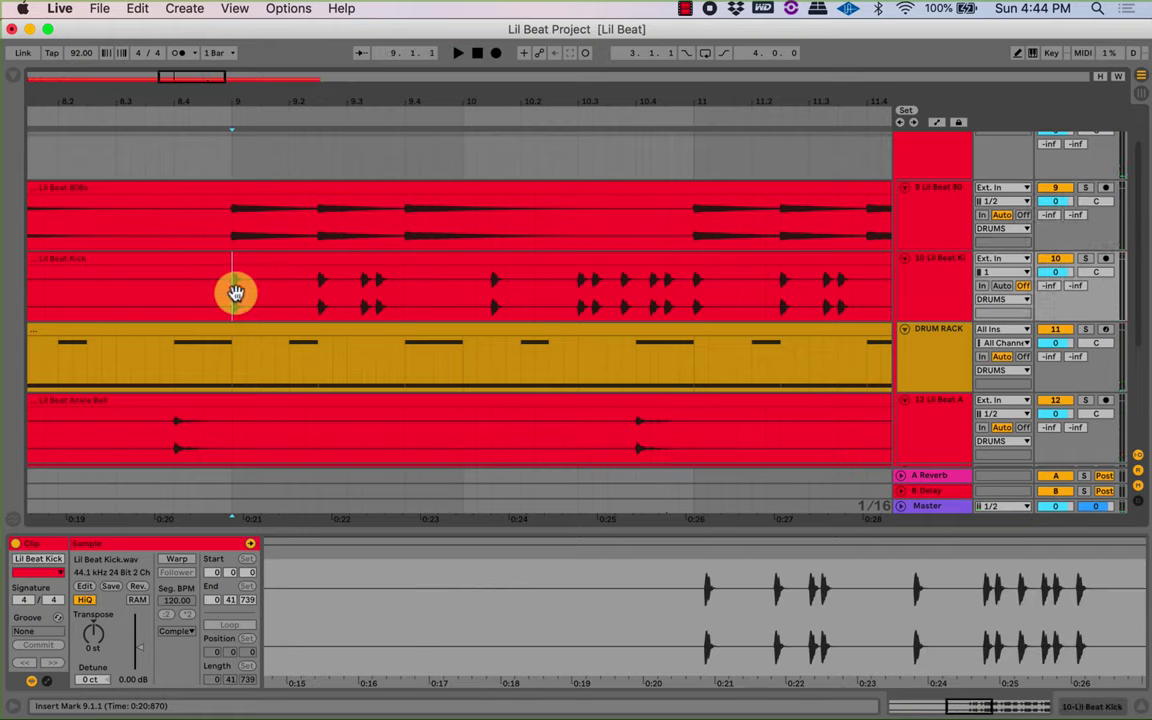
pyautogui.hotkey('shift', 'Up')
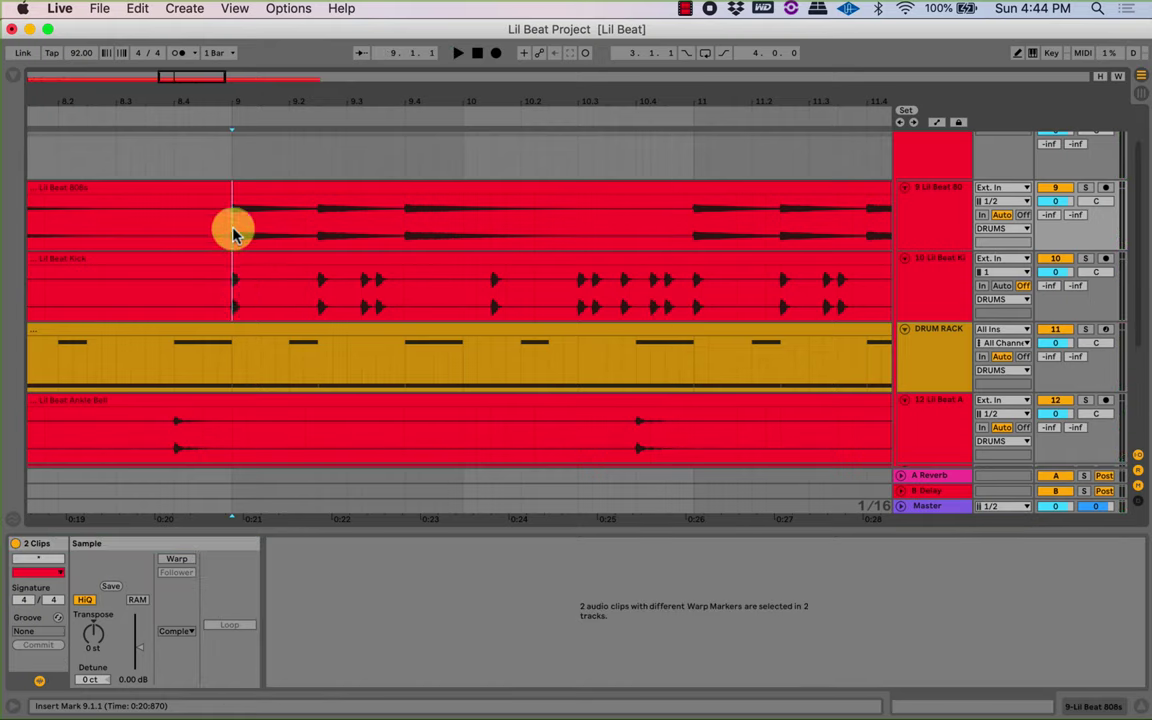
pyautogui.click(319, 239)
pyautogui.hotkey('shift', 'Right')
pyautogui.hotkey('shift', 'Right')
pyautogui.hotkey('shift', 'Right')
pyautogui.hotkey('shift', 'Down')
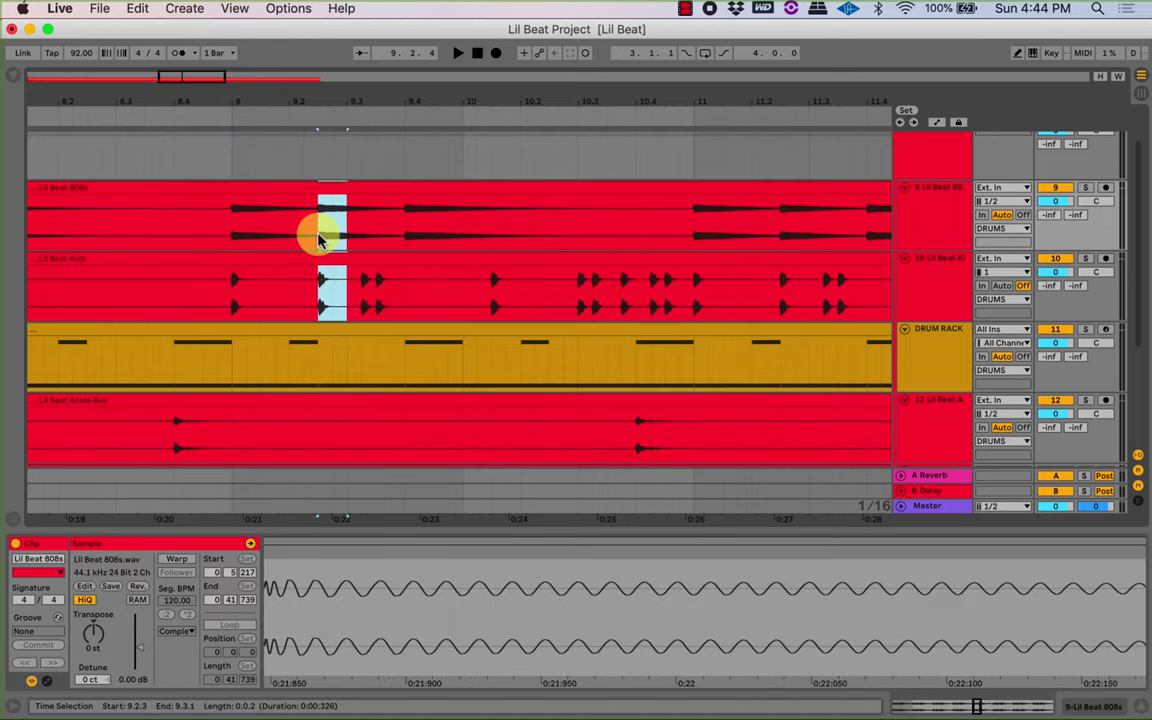
pyautogui.moveTo(319, 239); pyautogui.dragTo(361, 314)
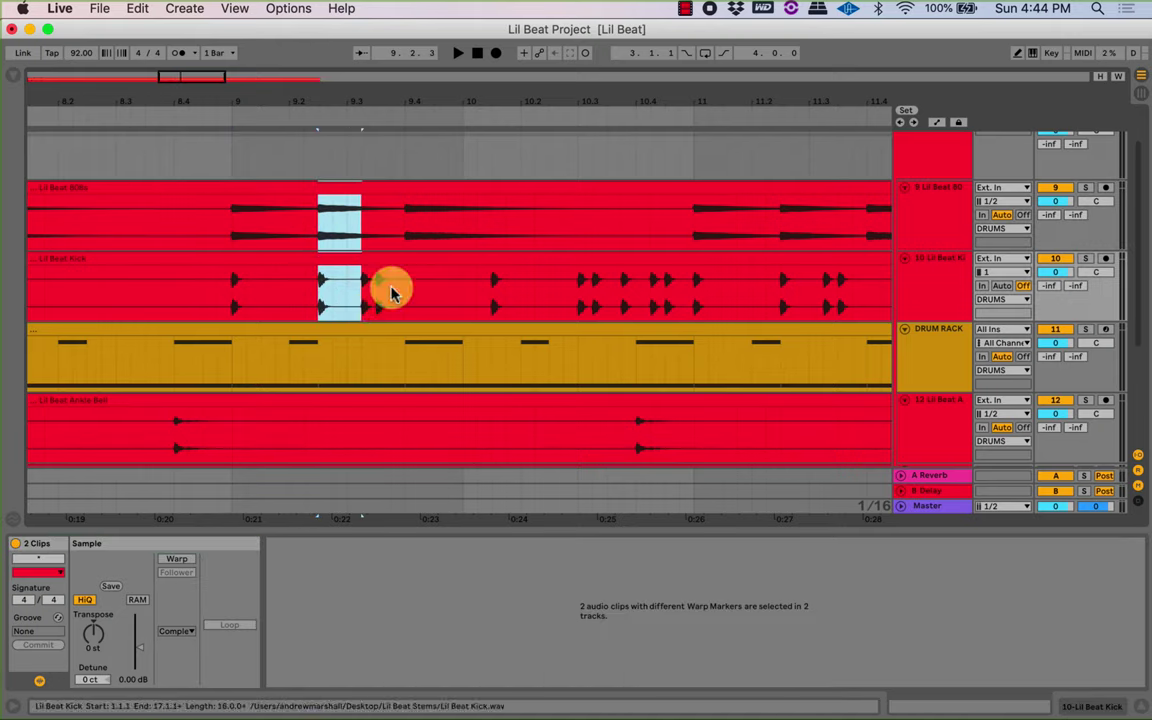
# Examine the remaining Lil Beat Kick hits against the 808s by selecting from 9.3.2 to 11.1.1 on the kick track.
pyautogui.moveTo(405, 236)
pyautogui.mouseDown()
pyautogui.moveTo(463, 293)
pyautogui.moveTo(506, 298)
pyautogui.moveTo(522, 316)
pyautogui.mouseUp()
pyautogui.moveTo(358, 292); pyautogui.dragTo(448, 293)
pyautogui.hotkey('shift', 'Right')
pyautogui.hotkey('shift', 'Right')
pyautogui.hotkey('shift', 'Right')
pyautogui.hotkey('shift', 'Right')
pyautogui.hotkey('shift', 'Right')
pyautogui.hotkey('shift', 'Right')
pyautogui.hotkey('shift', 'Right')
pyautogui.hotkey('shift', 'Right')
pyautogui.hotkey('shift', 'Right')
pyautogui.hotkey('shift', 'Right')
pyautogui.hotkey('shift', 'Right')
pyautogui.hotkey('shift', 'Right')
pyautogui.hotkey('shift', 'Right')
pyautogui.hotkey('shift', 'Right')
pyautogui.hotkey('shift', 'Right')
pyautogui.hotkey('shift', 'Right')
pyautogui.hotkey('shift', 'Right')
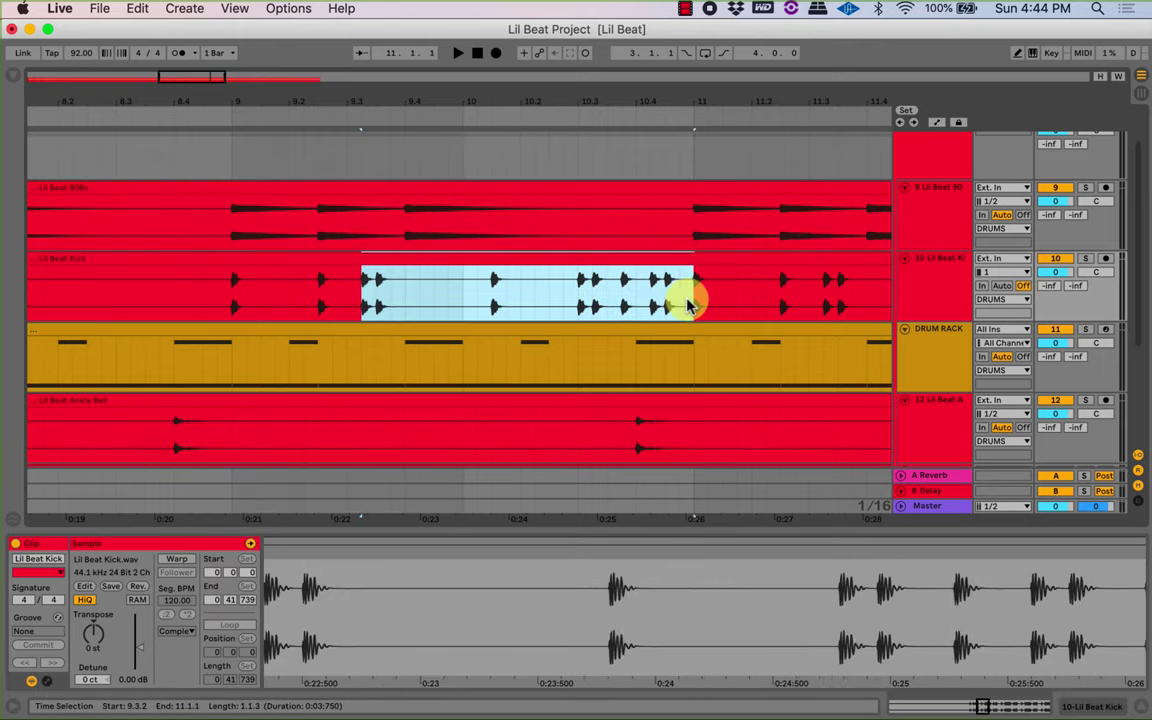
pyautogui.click(335, 311)
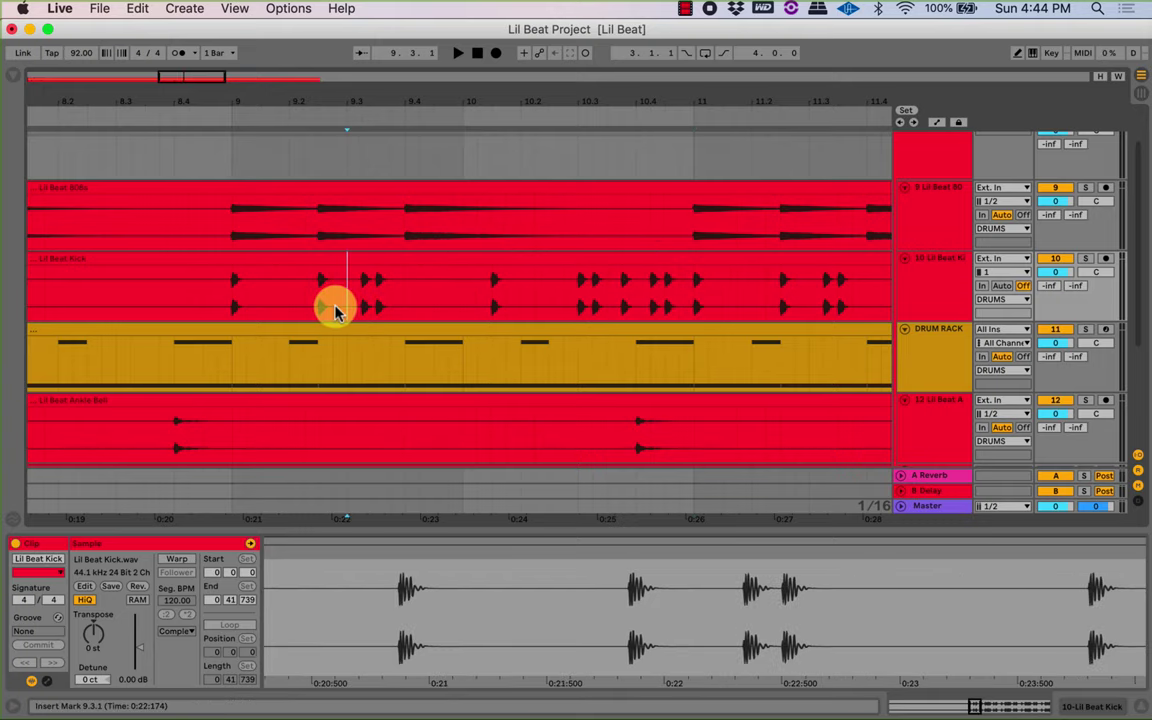
# Isolate the kick hit from 9.1.1 to 9.2.1 on the Lil Beat Kick track as its own clip.
pyautogui.click(231, 300)
pyautogui.moveTo(280, 105); pyautogui.dragTo(279, 103)
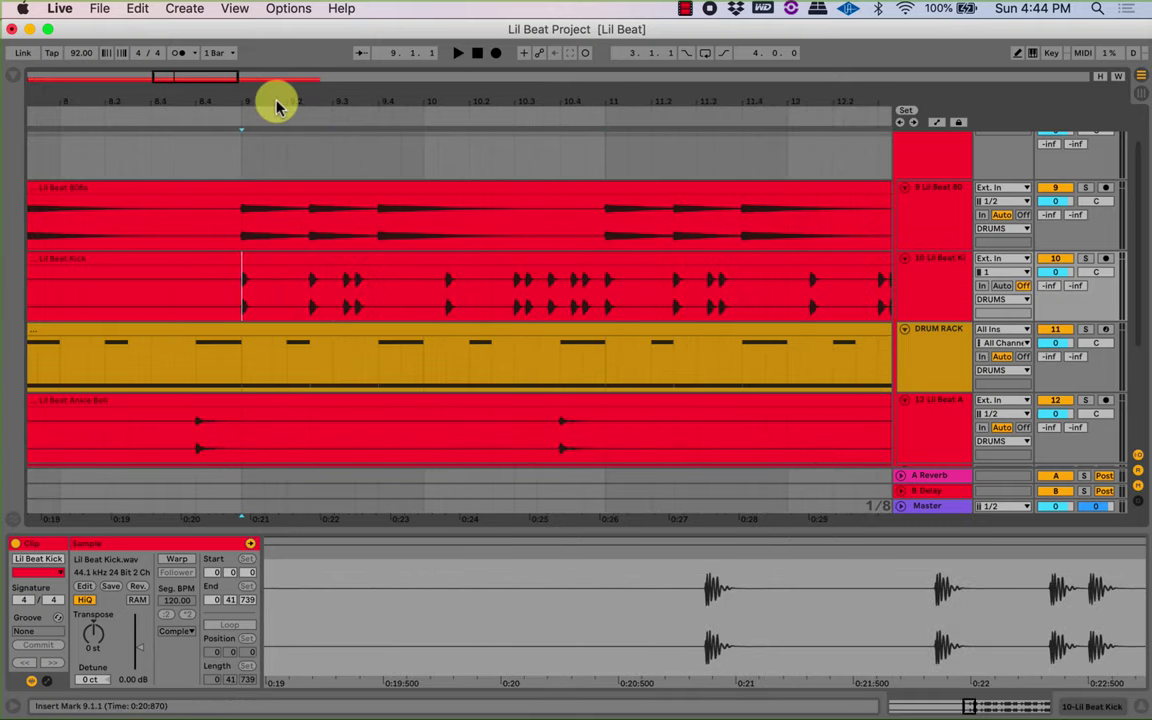
pyautogui.click(272, 328)
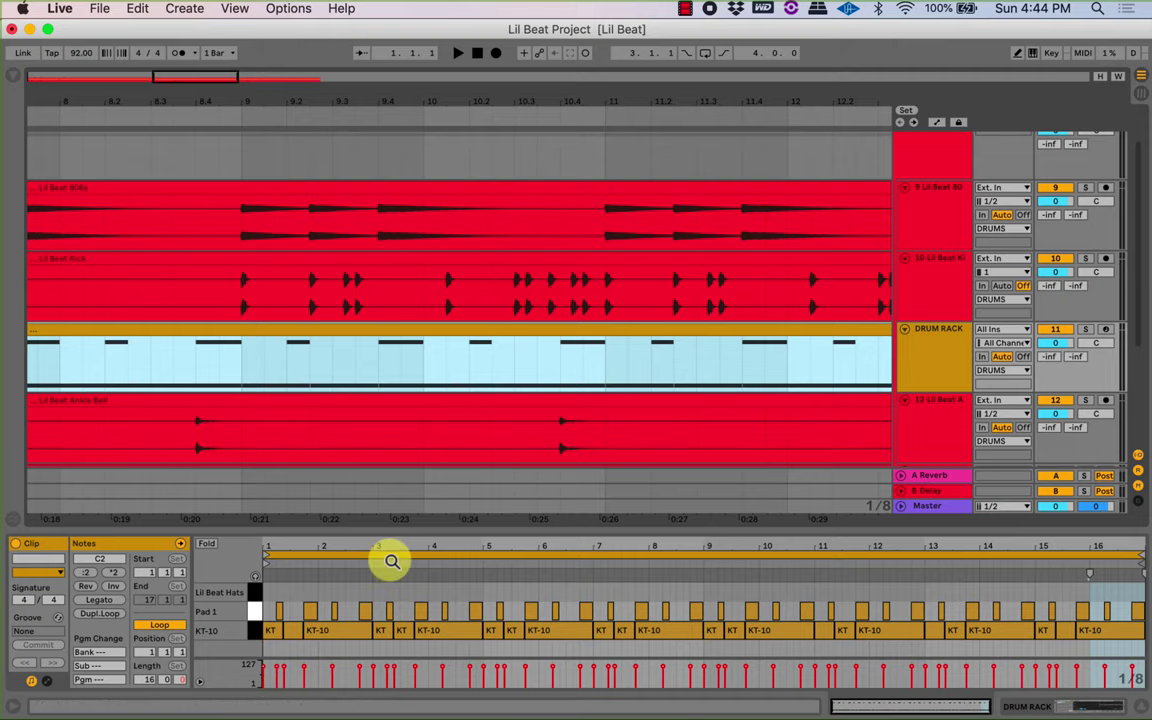
pyautogui.click(1016, 703)
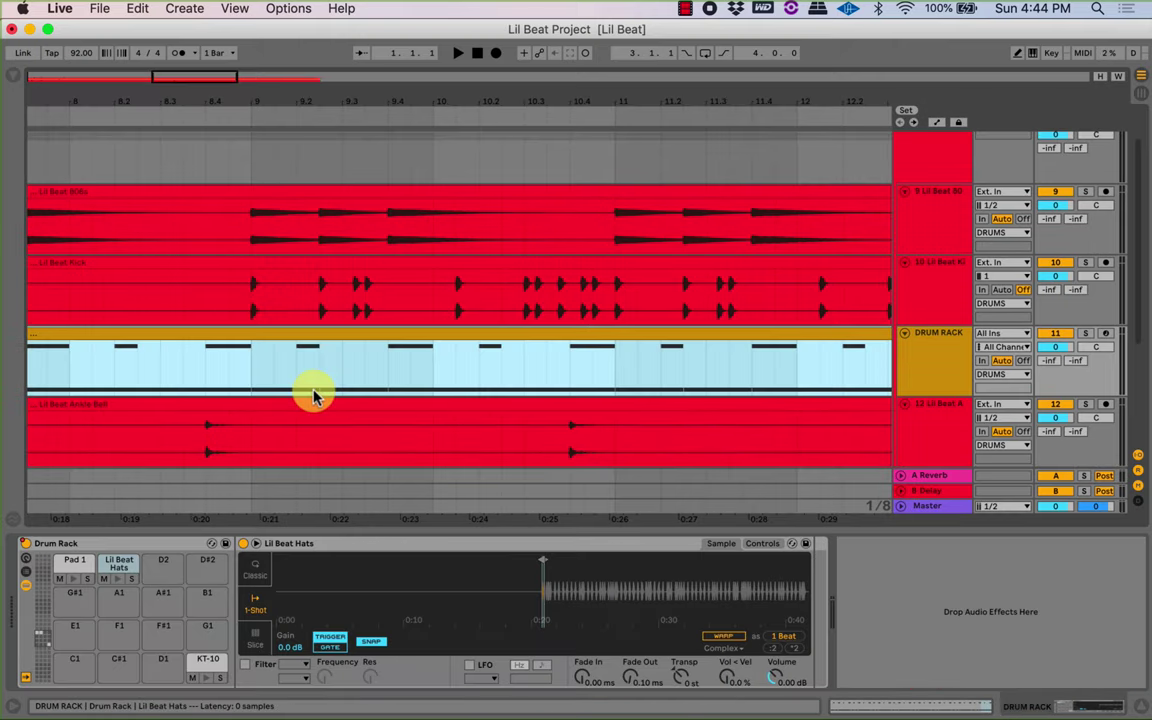
pyautogui.moveTo(260, 316); pyautogui.dragTo(312, 316)
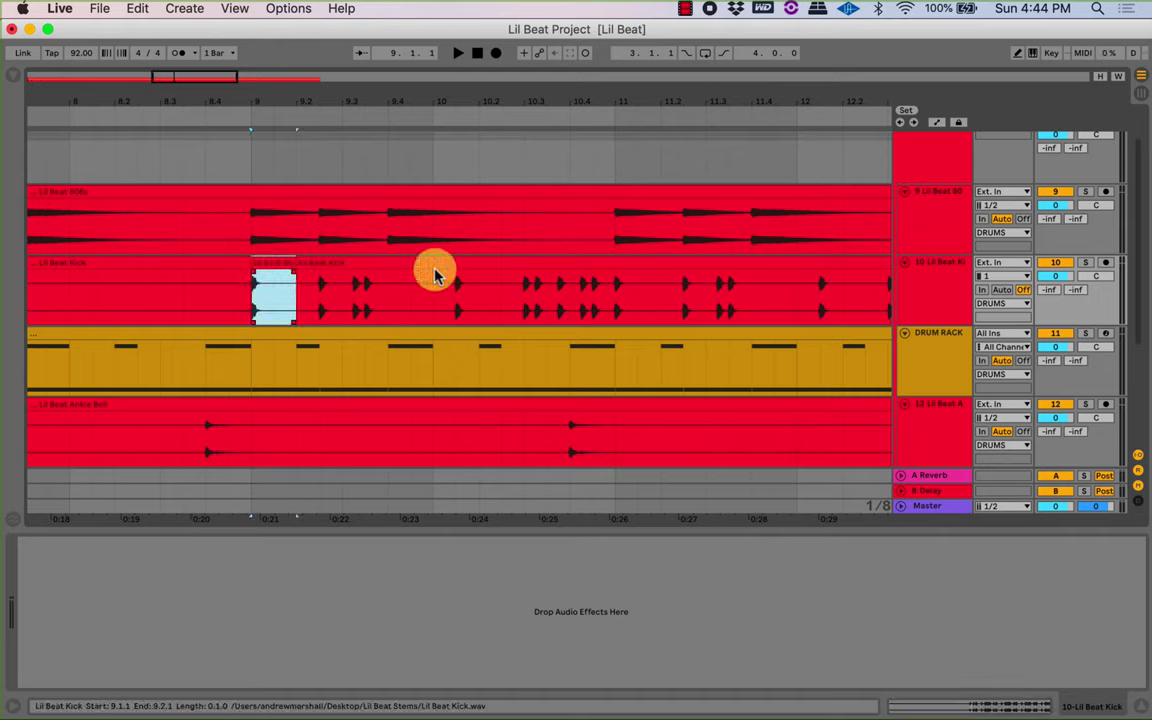
# Add the isolated kick clip as a new chain on DRUM RACK's KT-10 pad and widen its chain selector zone to 0–2.
pyautogui.click(918, 333)
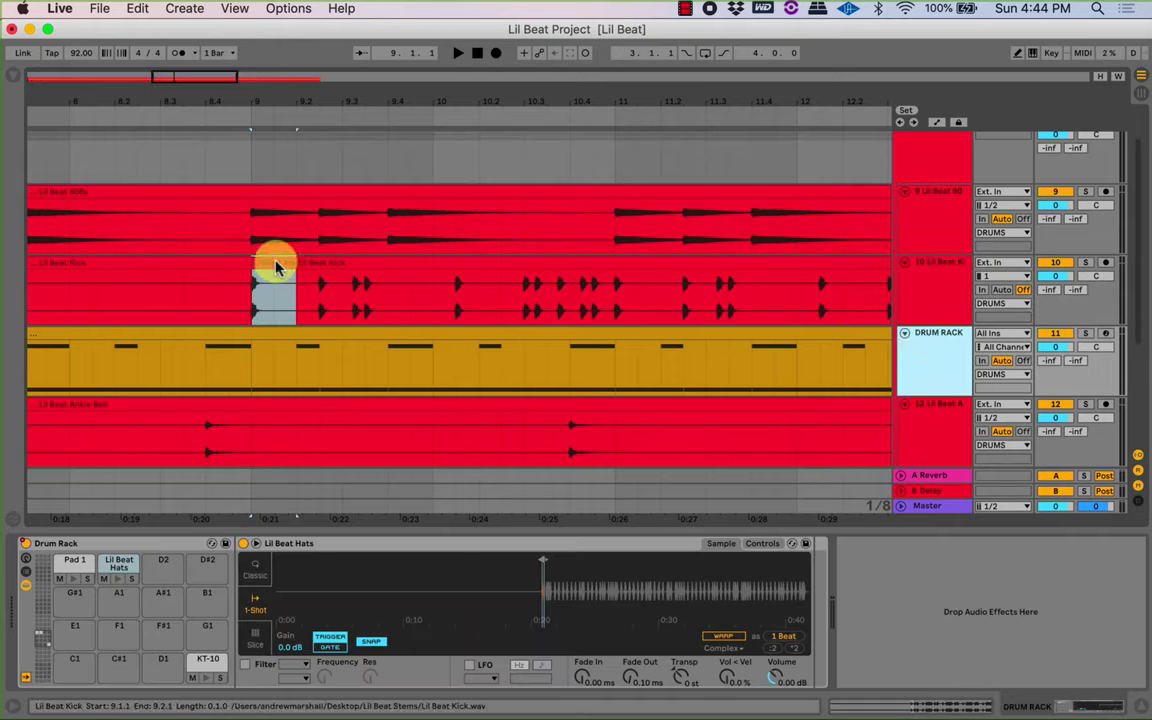
pyautogui.click(207, 660)
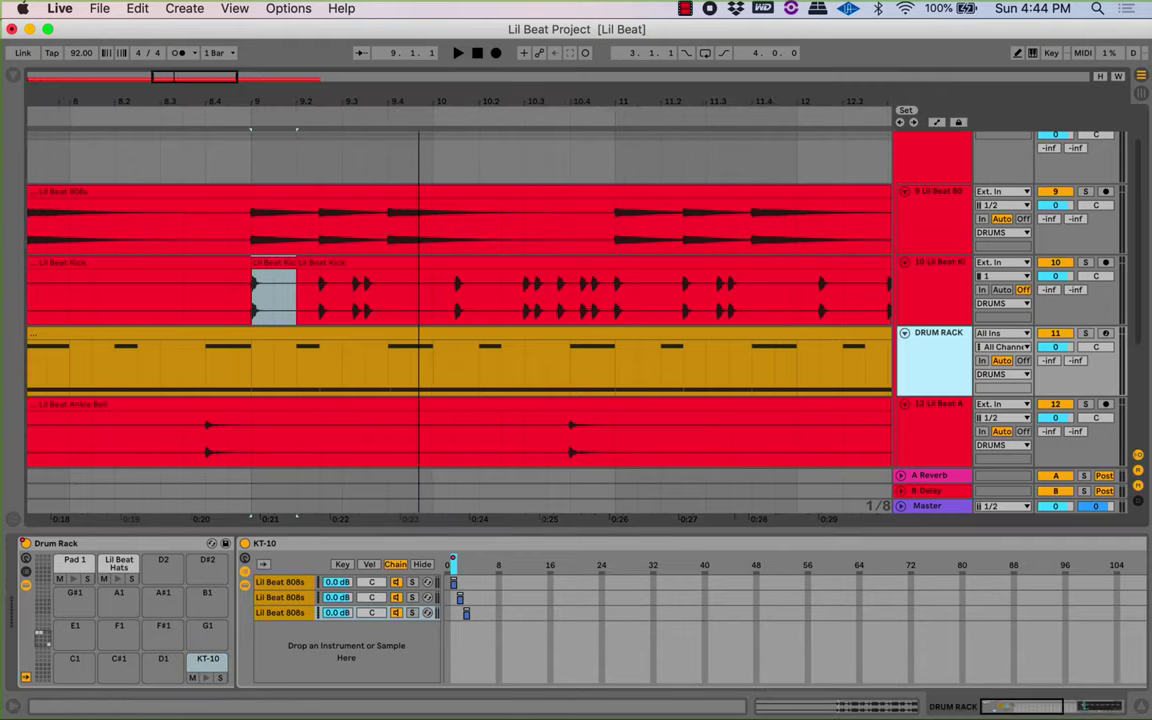
pyautogui.moveTo(419, 101); pyautogui.dragTo(386, 98)
pyautogui.click(371, 261)
pyautogui.moveTo(371, 261); pyautogui.dragTo(295, 632)
pyautogui.moveTo(448, 629)
pyautogui.mouseDown()
pyautogui.moveTo(463, 627)
pyautogui.moveTo(446, 640)
pyautogui.moveTo(458, 634)
pyautogui.mouseUp()
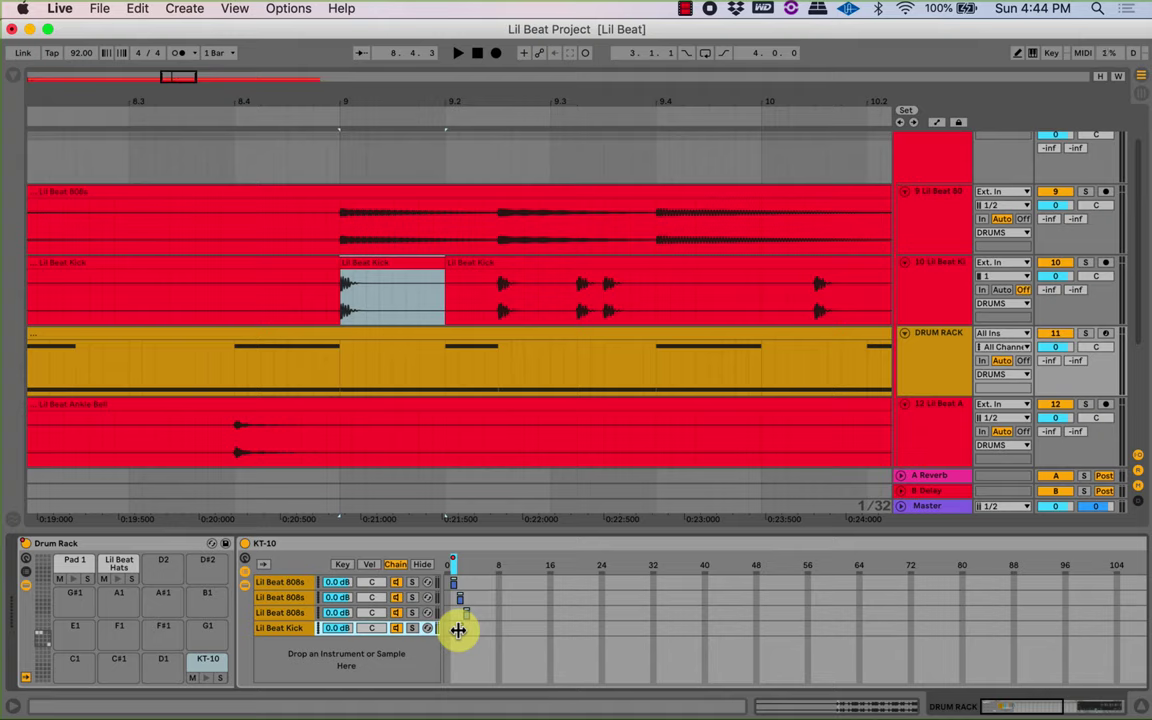
pyautogui.moveTo(460, 630)
pyautogui.mouseDown()
pyautogui.moveTo(445, 625)
pyautogui.moveTo(446, 640)
pyautogui.mouseUp()
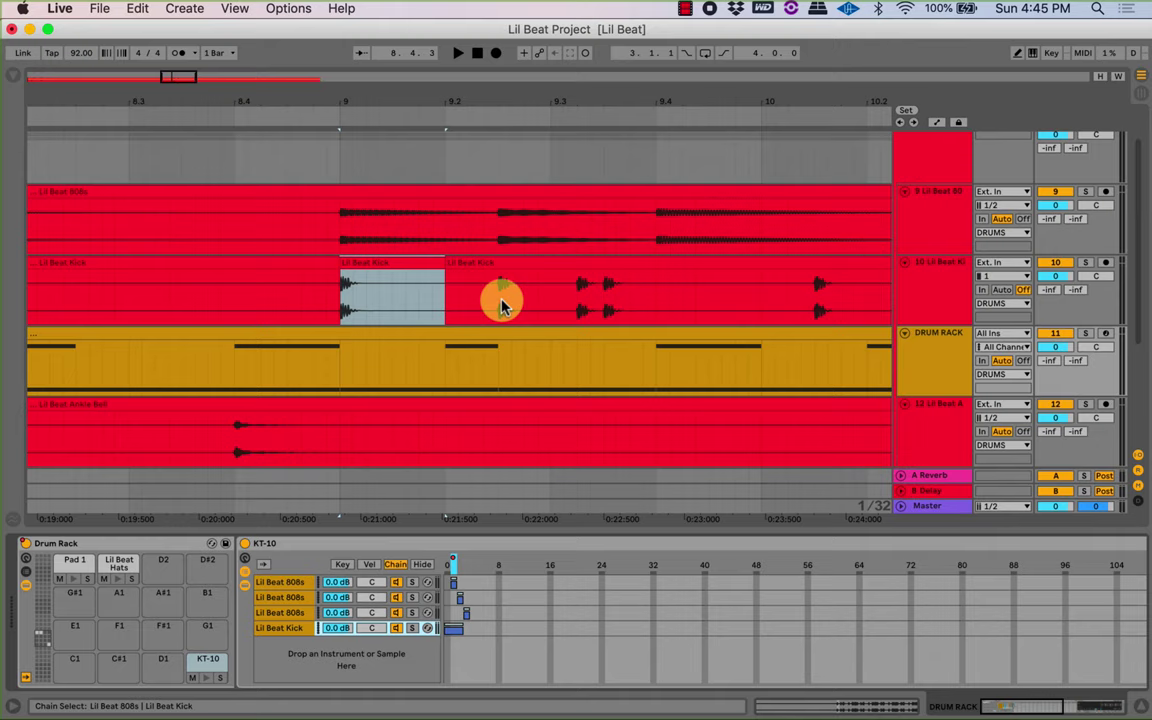
# Show the arrangement's automation and shift the selector zones of the three Lil Beat 808s chains up by one value.
pyautogui.rightClick(503, 306)
pyautogui.click(520, 364)
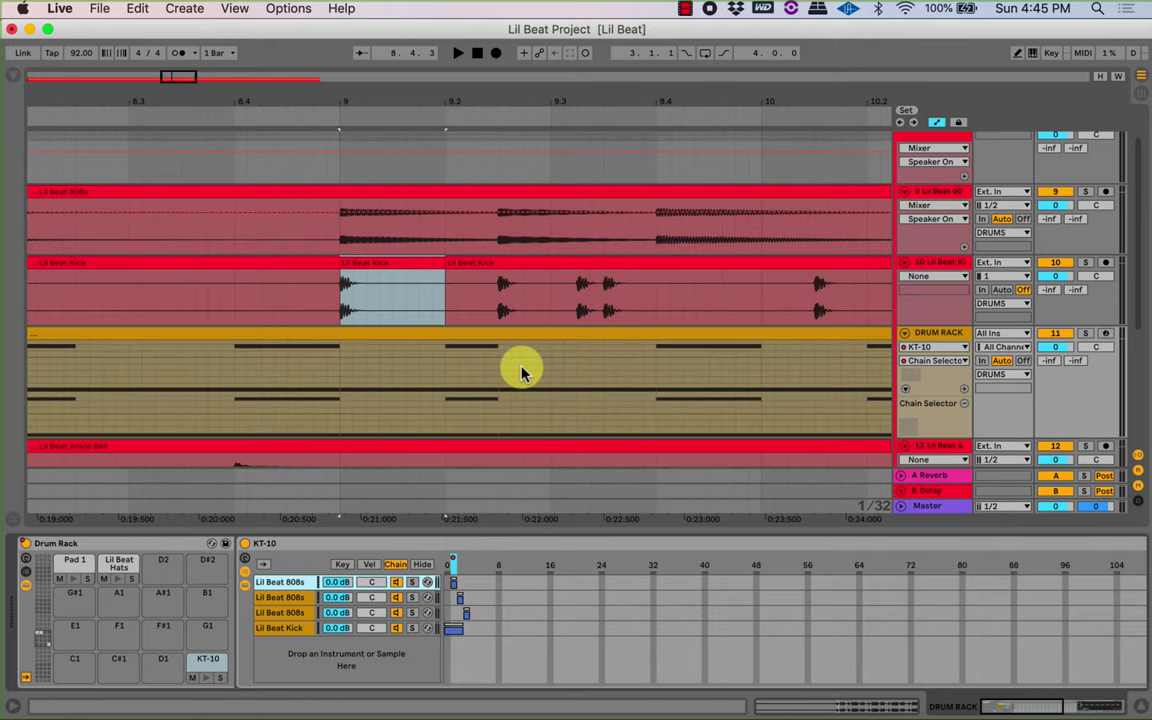
pyautogui.click(453, 582)
pyautogui.moveTo(453, 582); pyautogui.dragTo(457, 582)
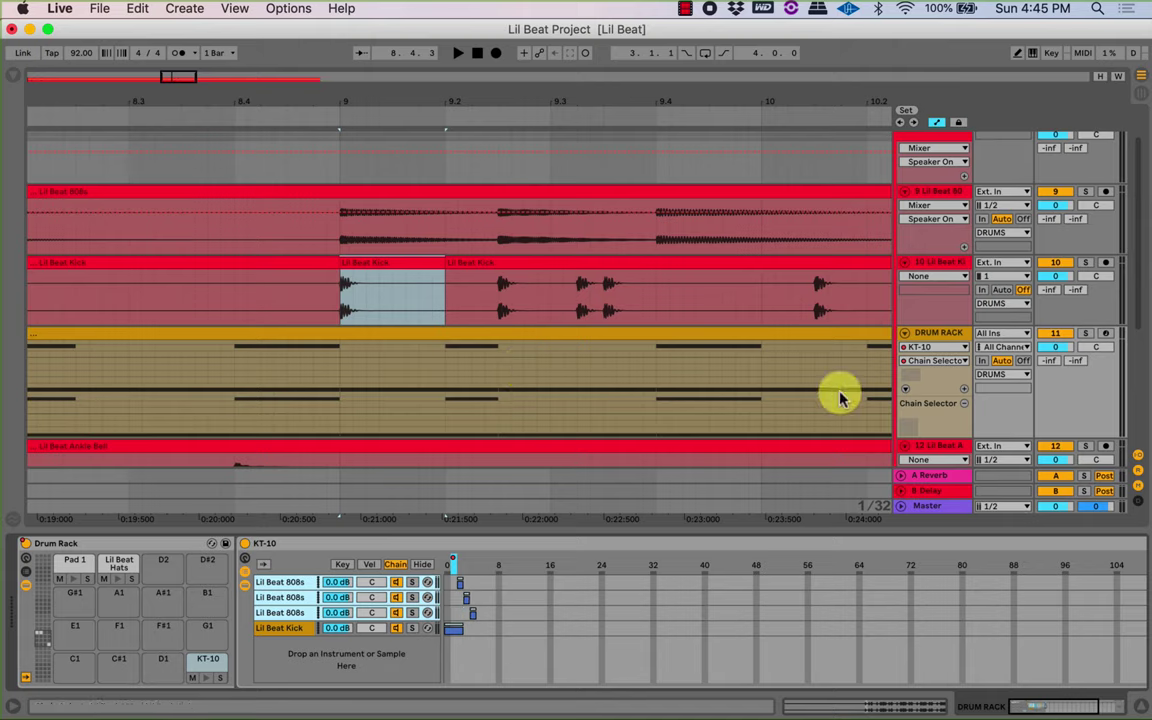
# Enlarge the DRUM RACK track's KT-10 Chain Selector automation lane and select it across the whole clip from 1.1.1 to 17.1.1.
pyautogui.moveTo(923, 437); pyautogui.dragTo(931, 514)
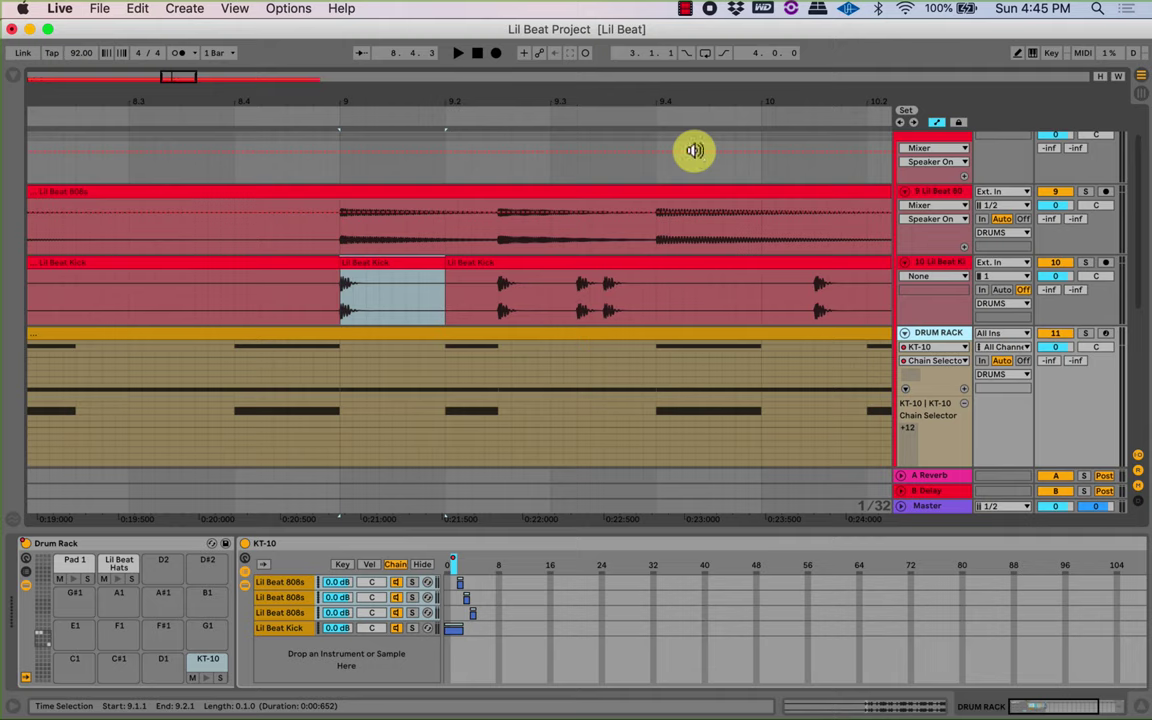
pyautogui.scroll(-10, 694, 150)
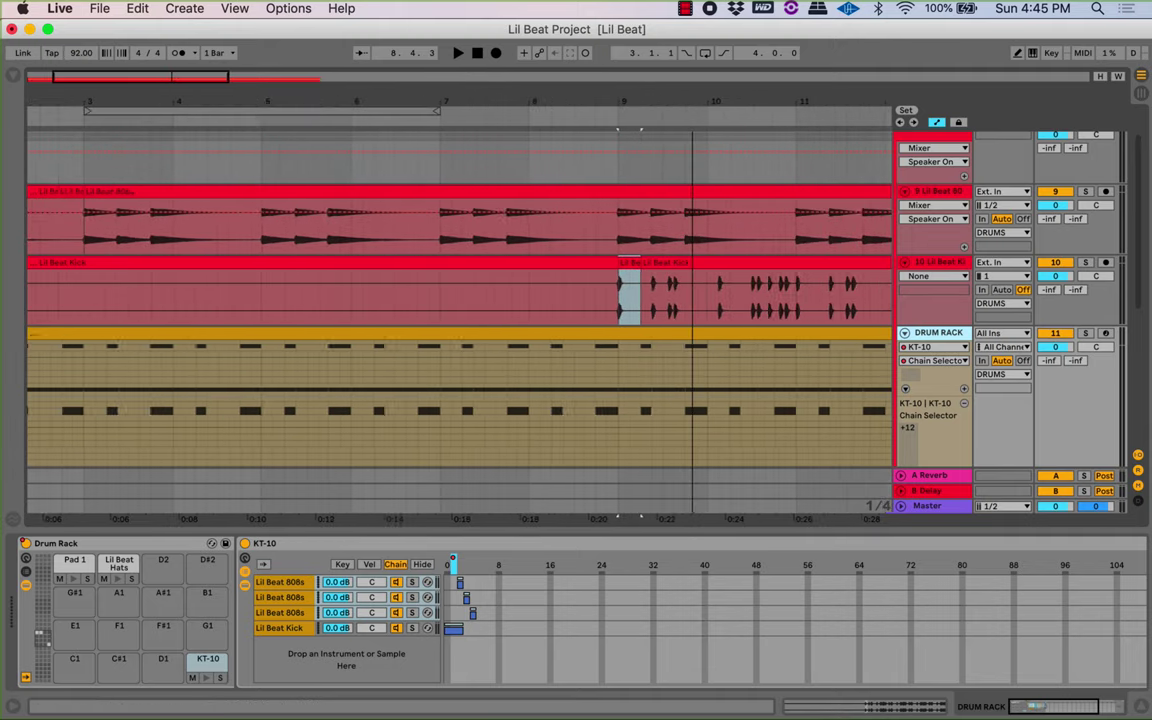
pyautogui.scroll(-8, 694, 150)
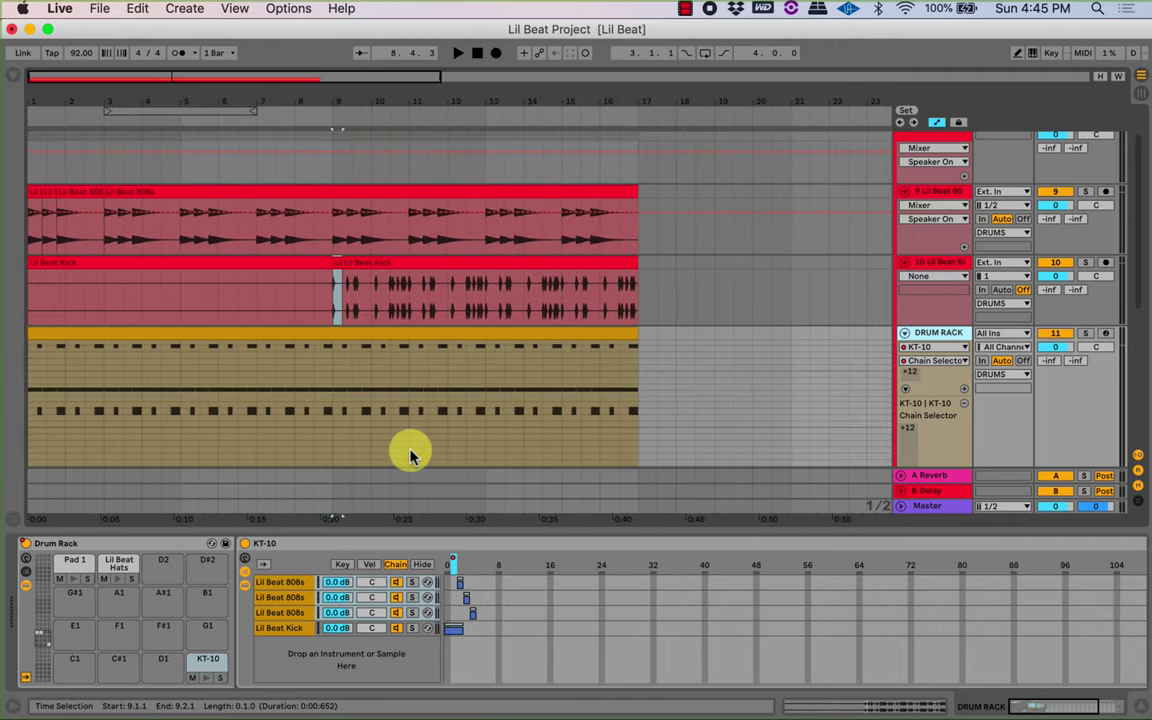
pyautogui.scroll(-5, 950, 445)
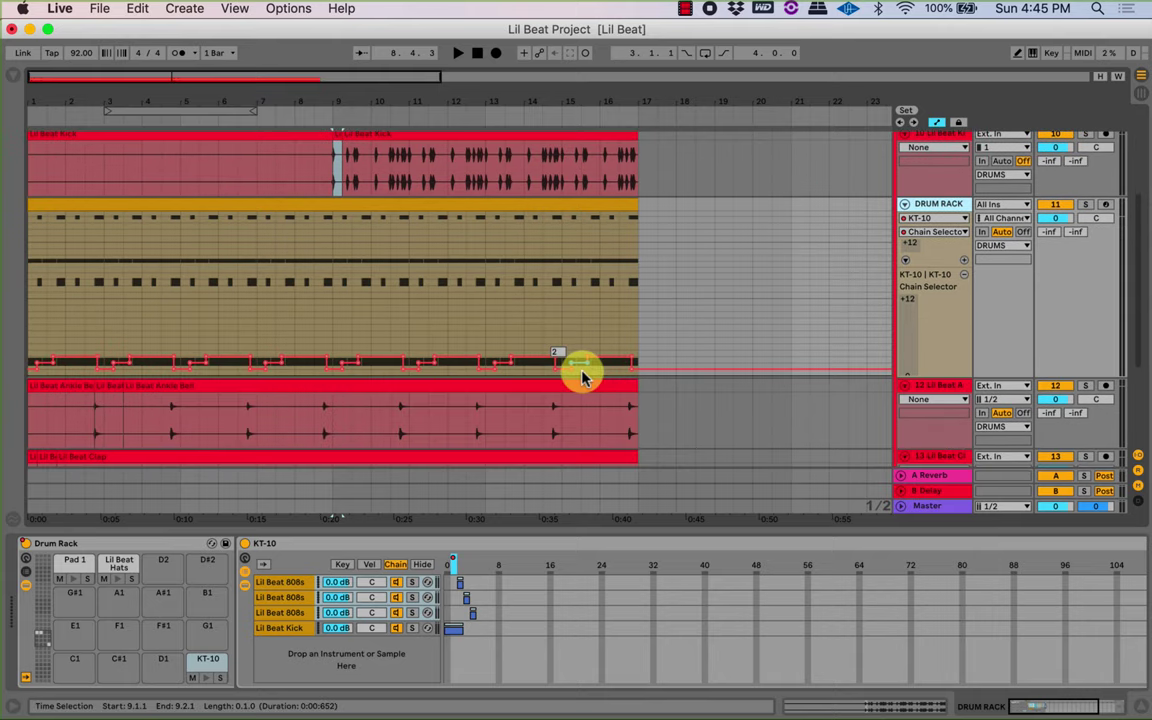
pyautogui.click(585, 206)
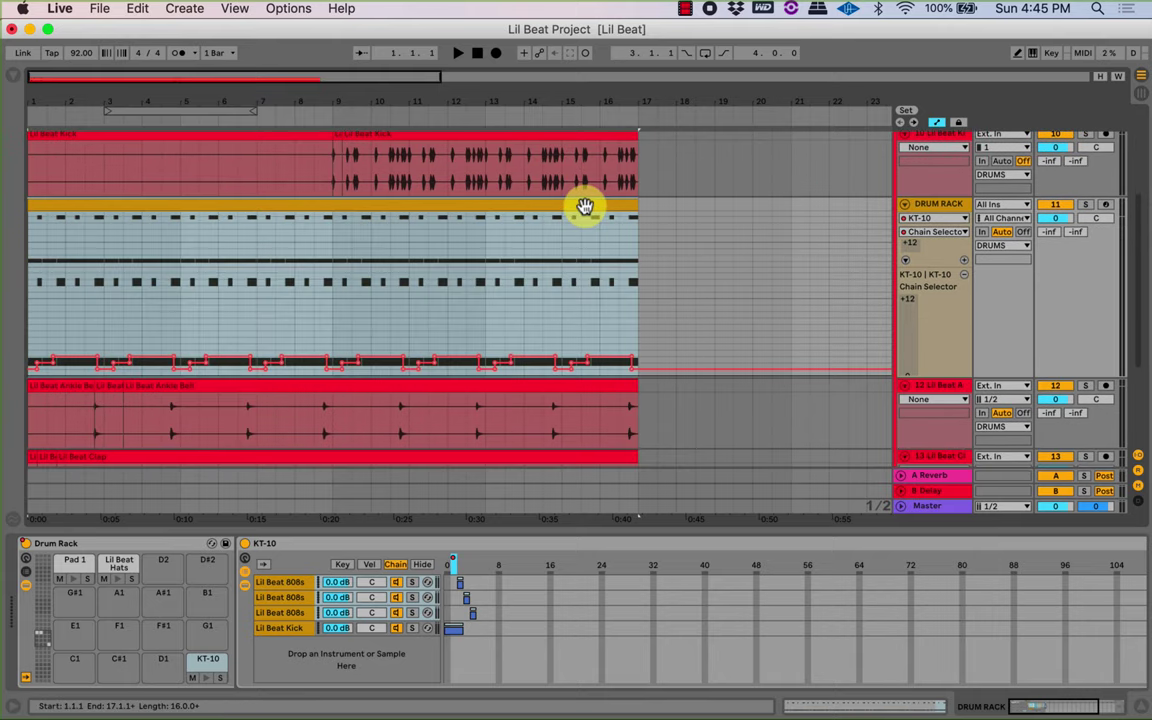
pyautogui.press('Down')
pyautogui.press('Down')
pyautogui.press('Down')
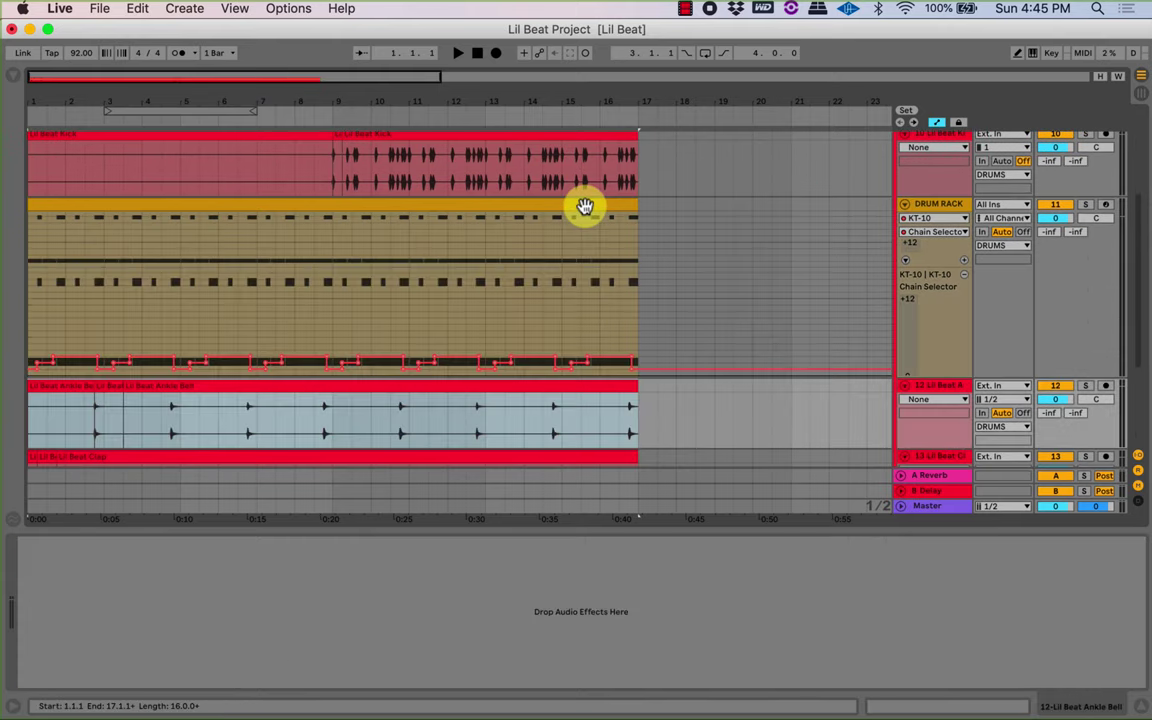
pyautogui.press('Up')
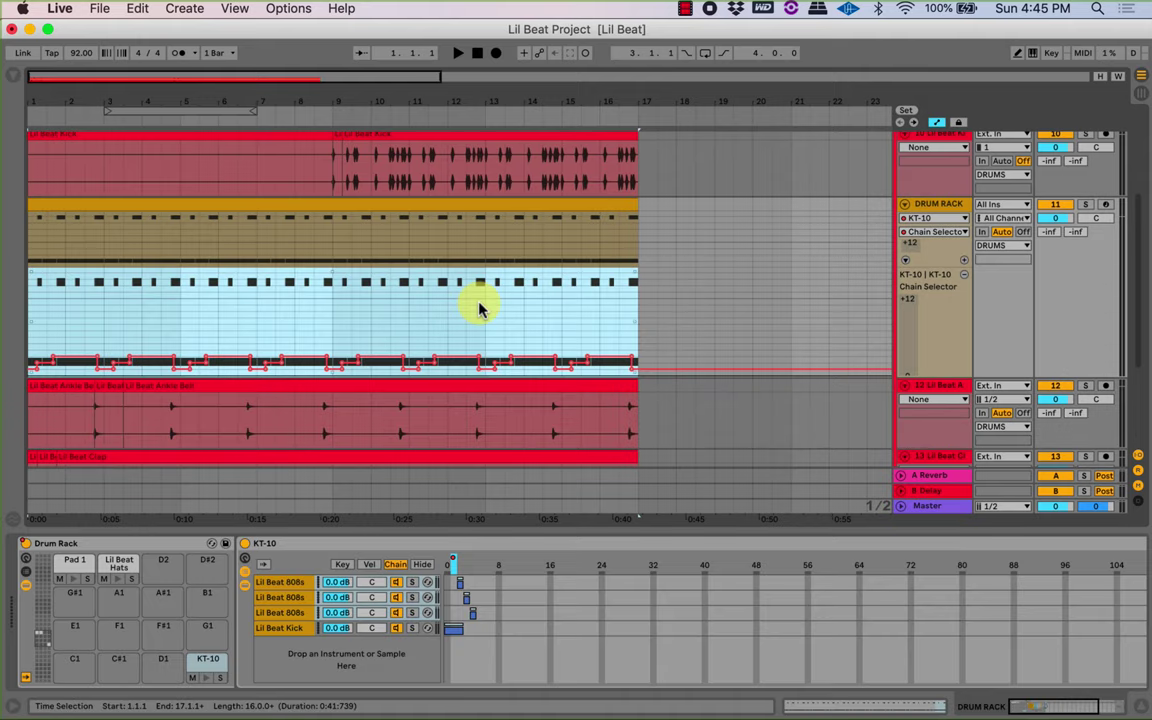
# Raise the selected KT-10 Chain Selector automation by one value throughout the clip.
pyautogui.click(527, 356)
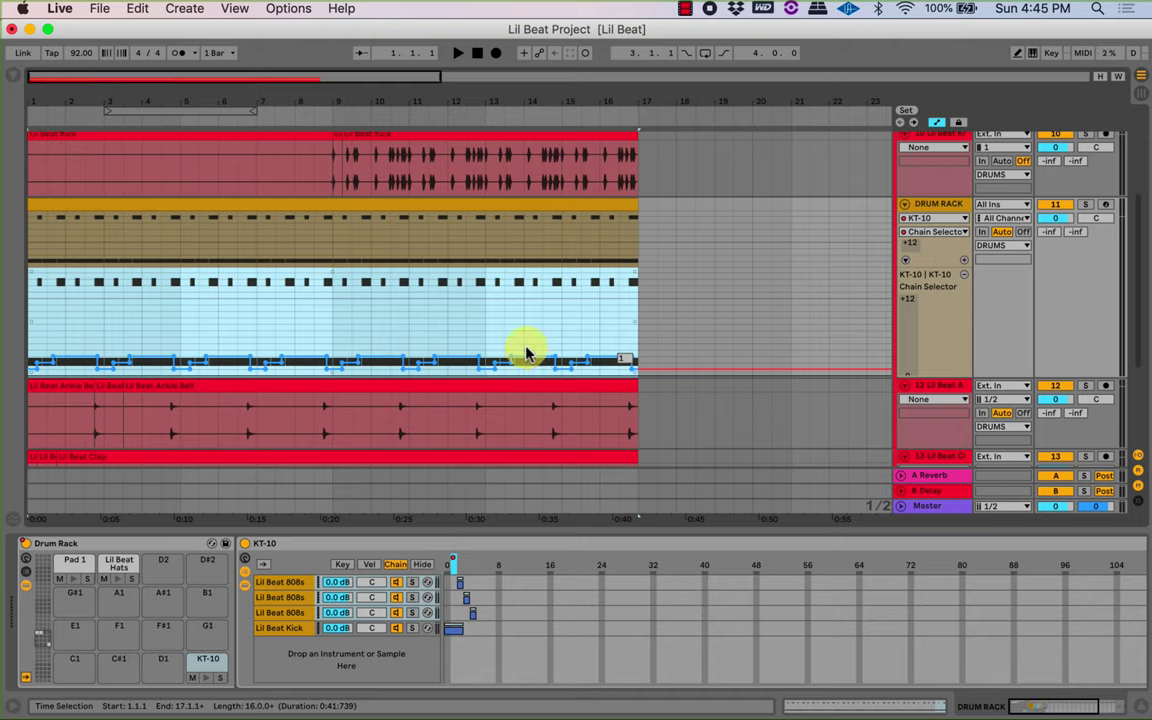
pyautogui.click(530, 355)
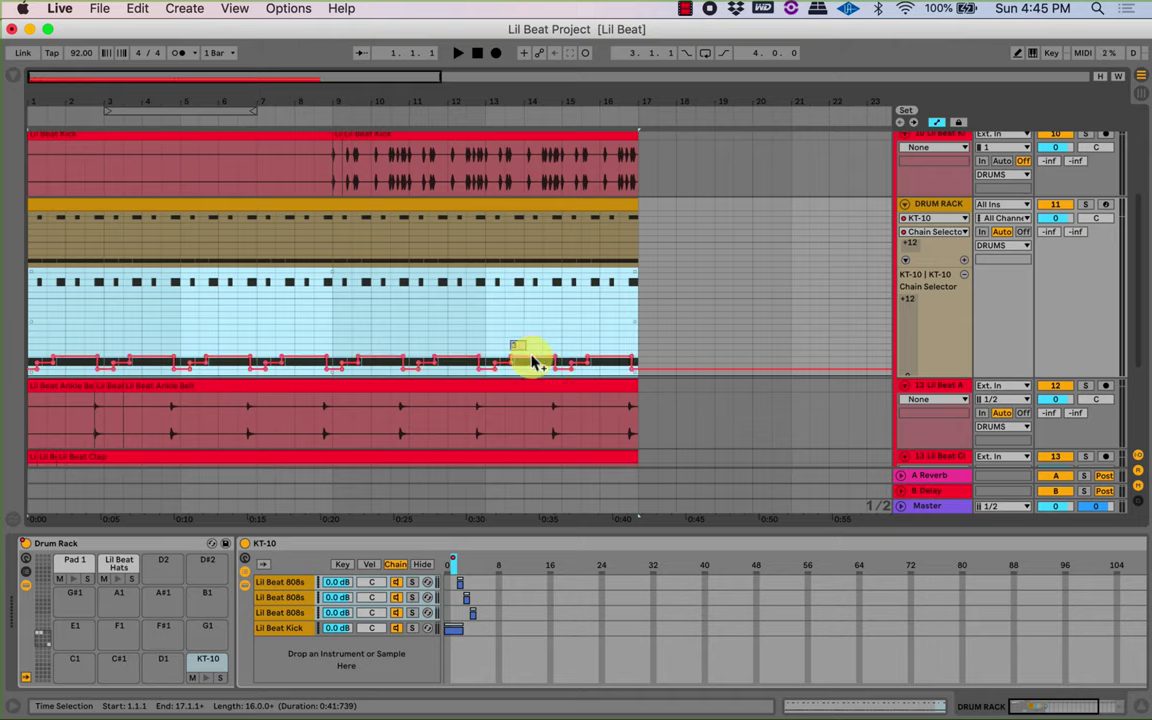
pyautogui.click(533, 362)
pyautogui.moveTo(533, 357); pyautogui.dragTo(531, 352)
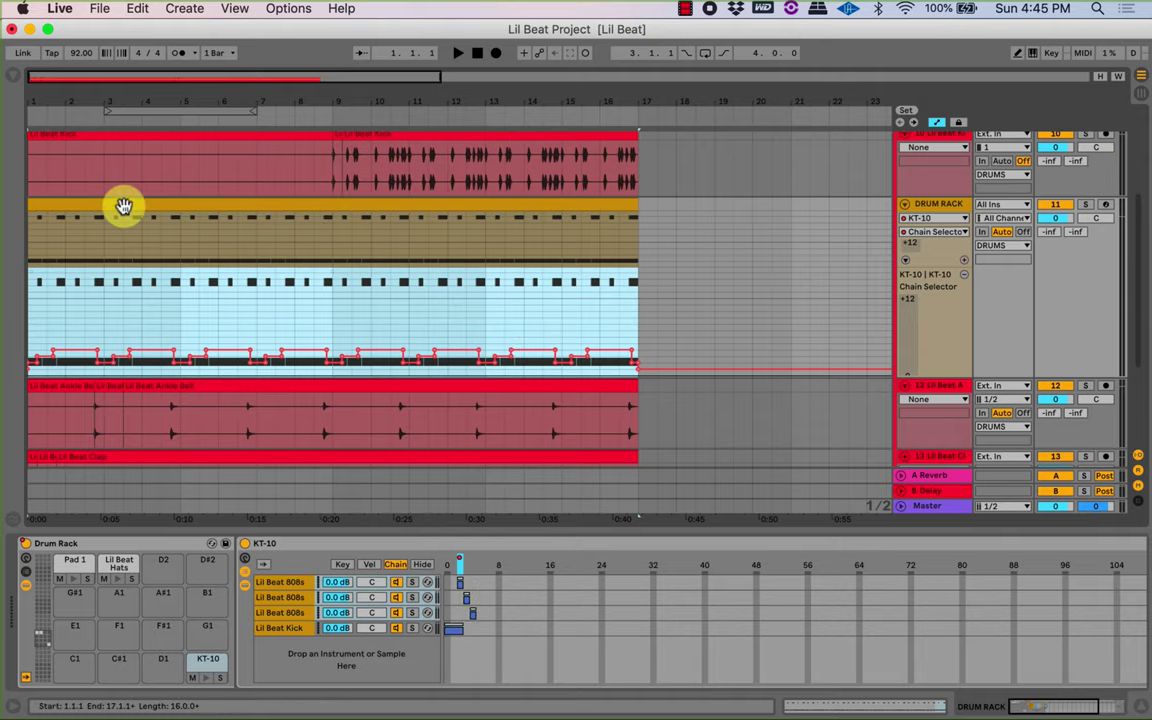
# Shift the Lil Beat Kick chain's selector zone up by one value so that it spans 1–3.
pyautogui.scroll(2, 123, 198)
pyautogui.scroll(-5, 123, 198)
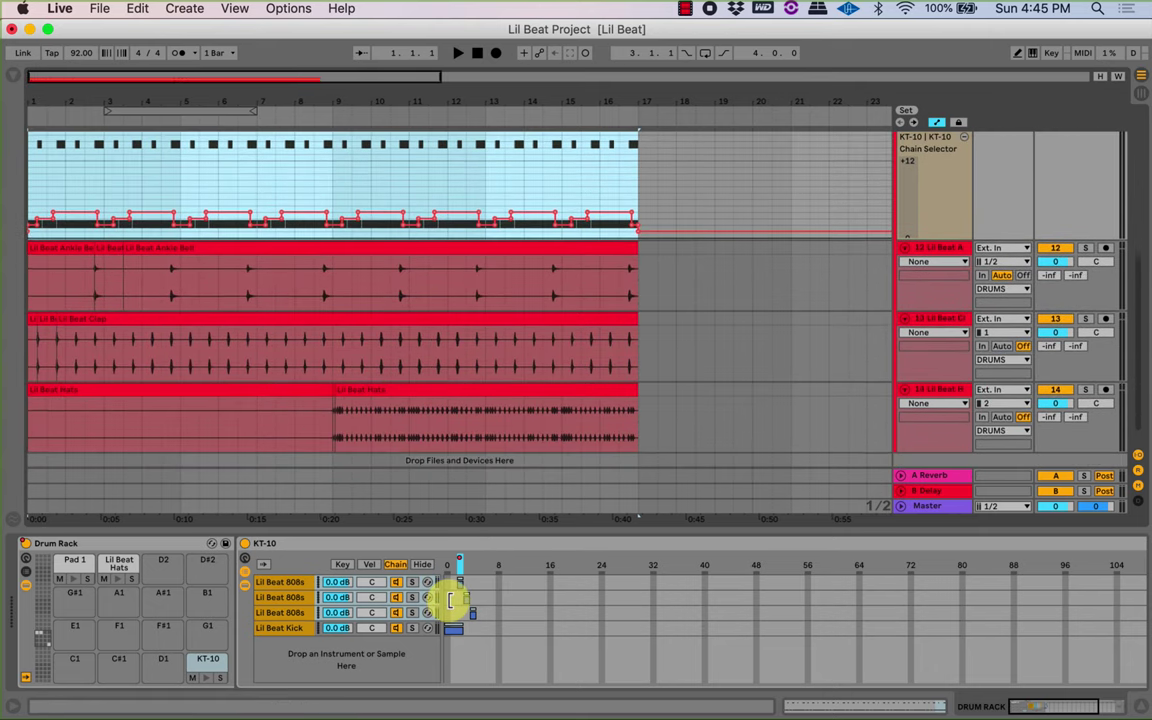
pyautogui.click(450, 598)
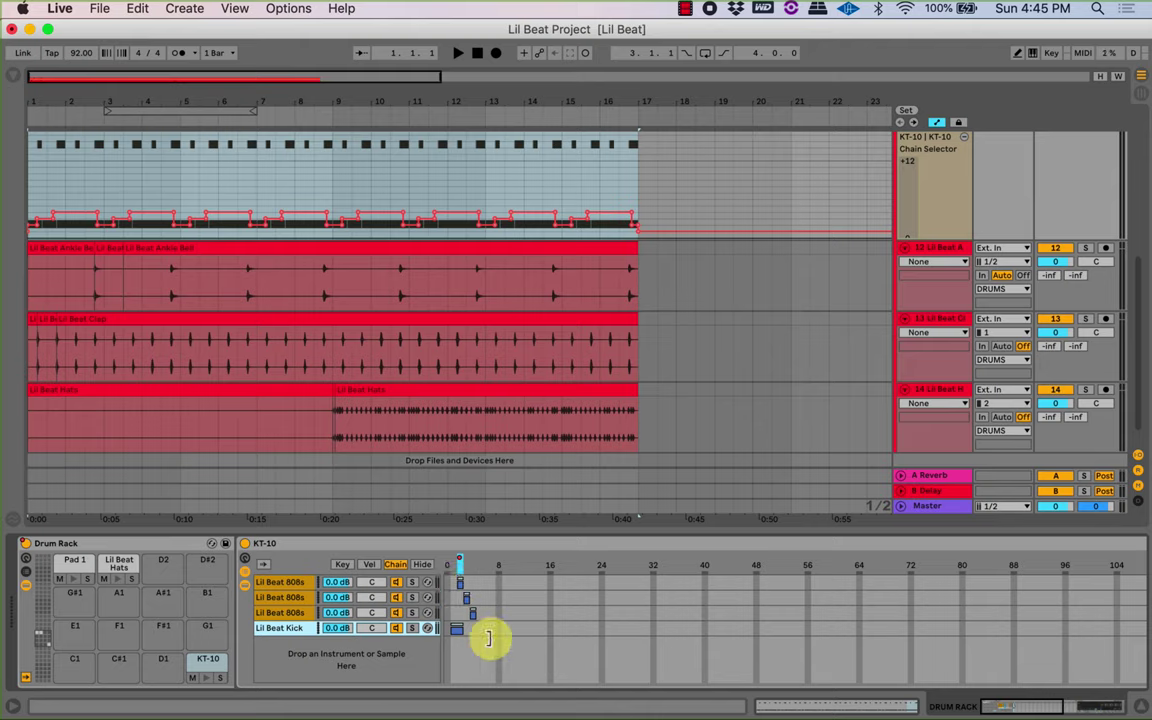
pyautogui.moveTo(463, 628); pyautogui.dragTo(467, 623)
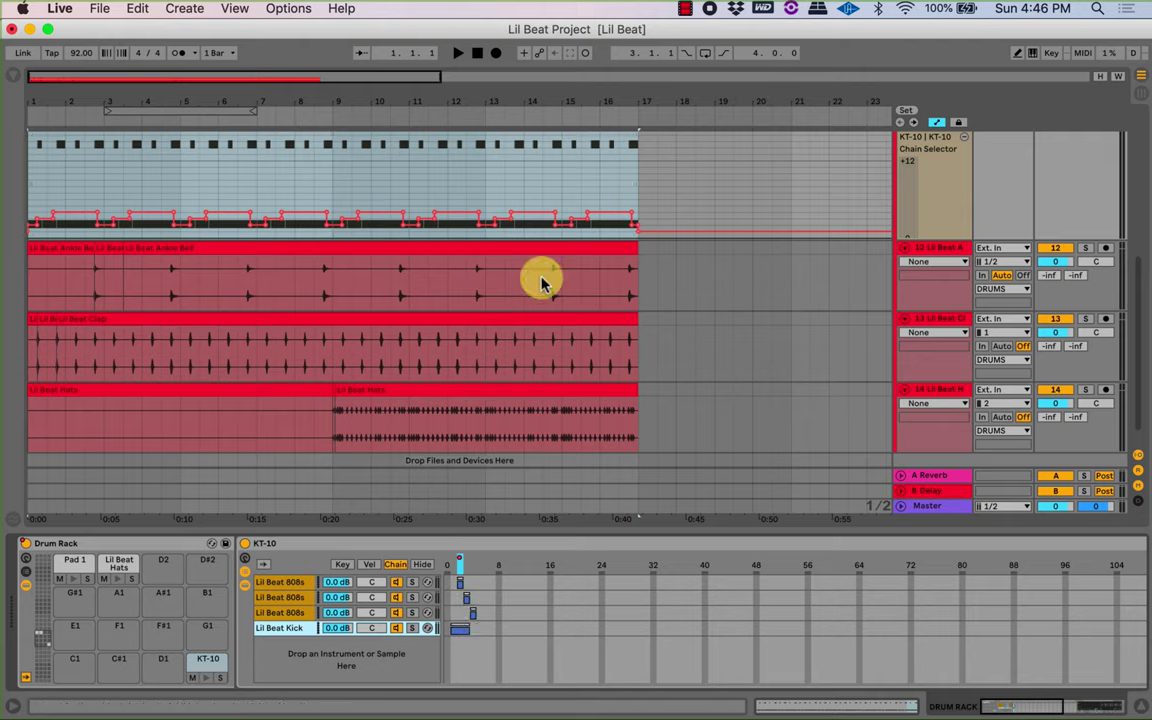
# Play the arrangement from 9.1.1 to hear the first kick hit with the 808s.
pyautogui.scroll(3, 541, 283)
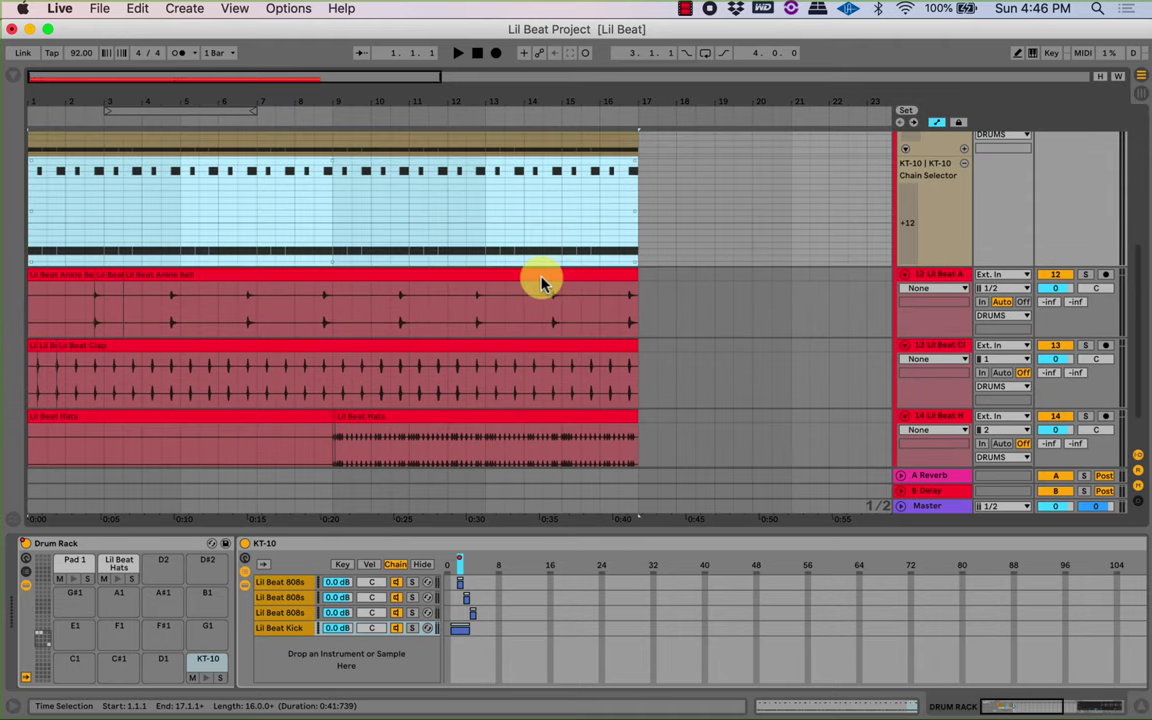
pyautogui.scroll(3, 992, 267)
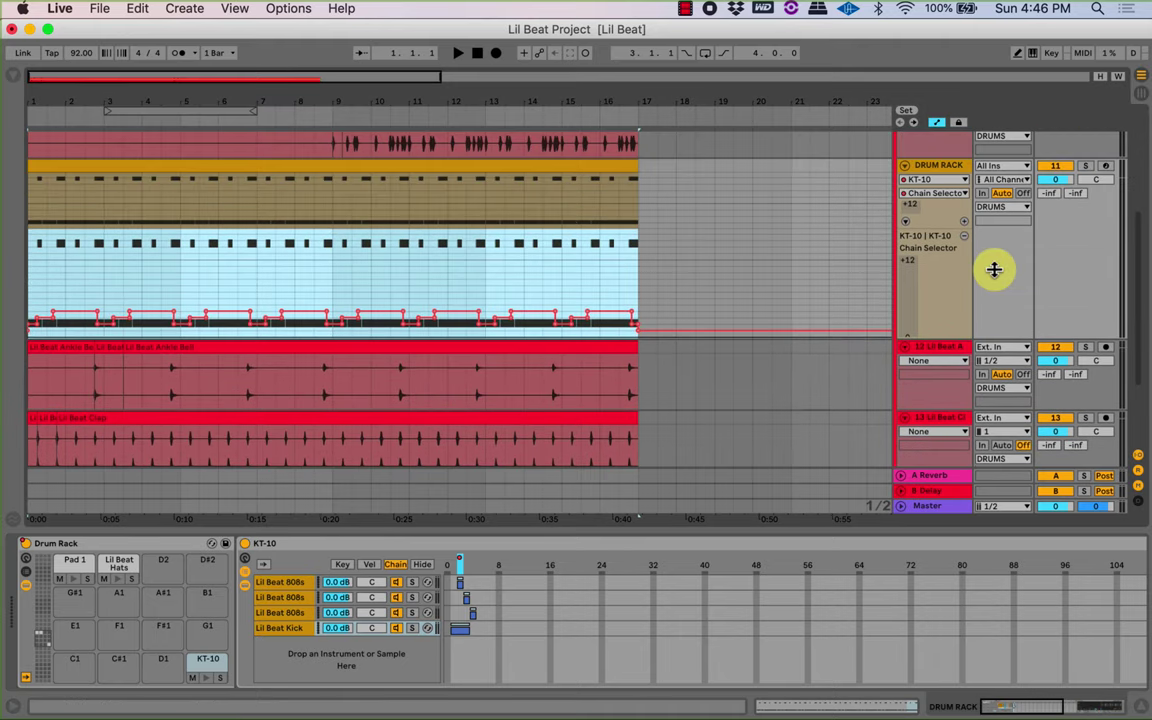
pyautogui.moveTo(386, 93)
pyautogui.mouseDown()
pyautogui.moveTo(387, 150)
pyautogui.moveTo(388, 95)
pyautogui.mouseUp()
pyautogui.moveTo(484, 102)
pyautogui.mouseDown()
pyautogui.moveTo(478, 145)
pyautogui.moveTo(470, 96)
pyautogui.mouseUp()
pyautogui.scroll(3, 938, 455)
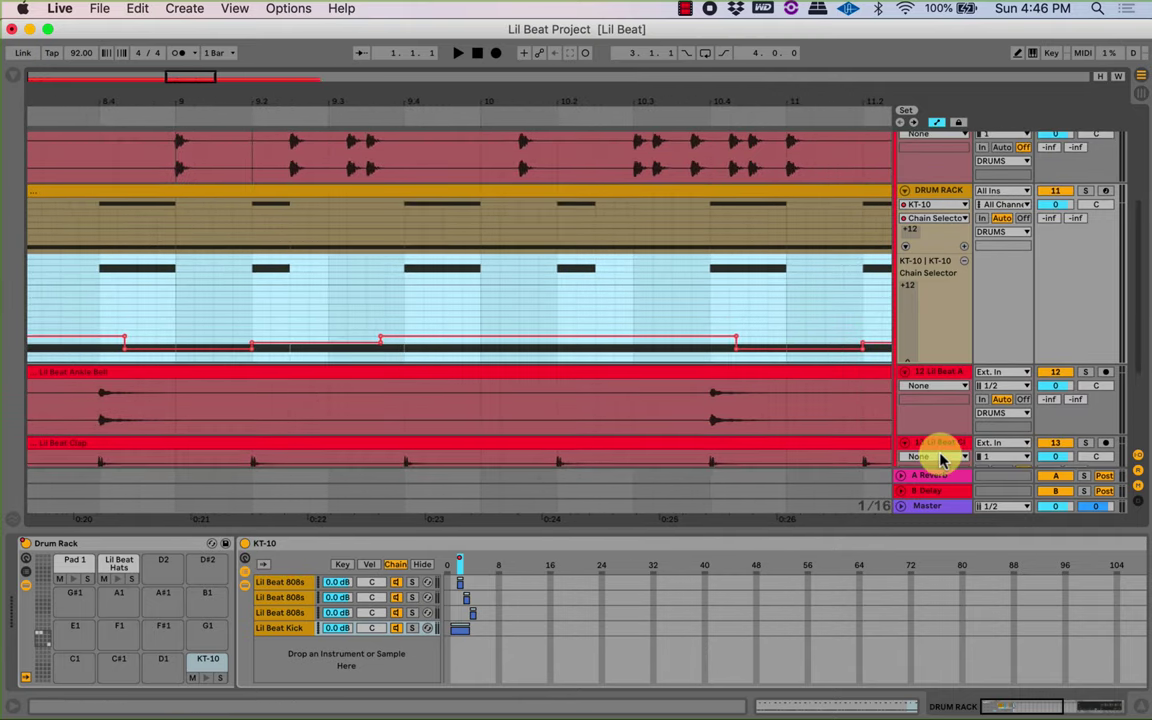
pyautogui.scroll(2, 960, 368)
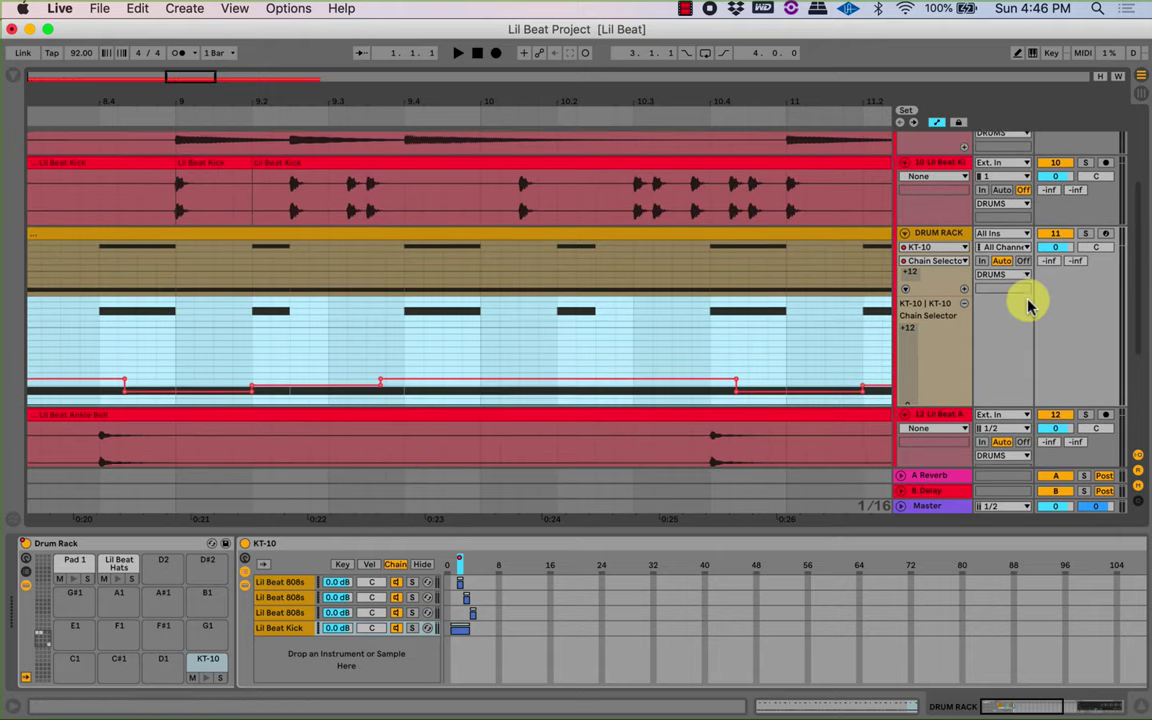
pyautogui.scroll(1, 1000, 303)
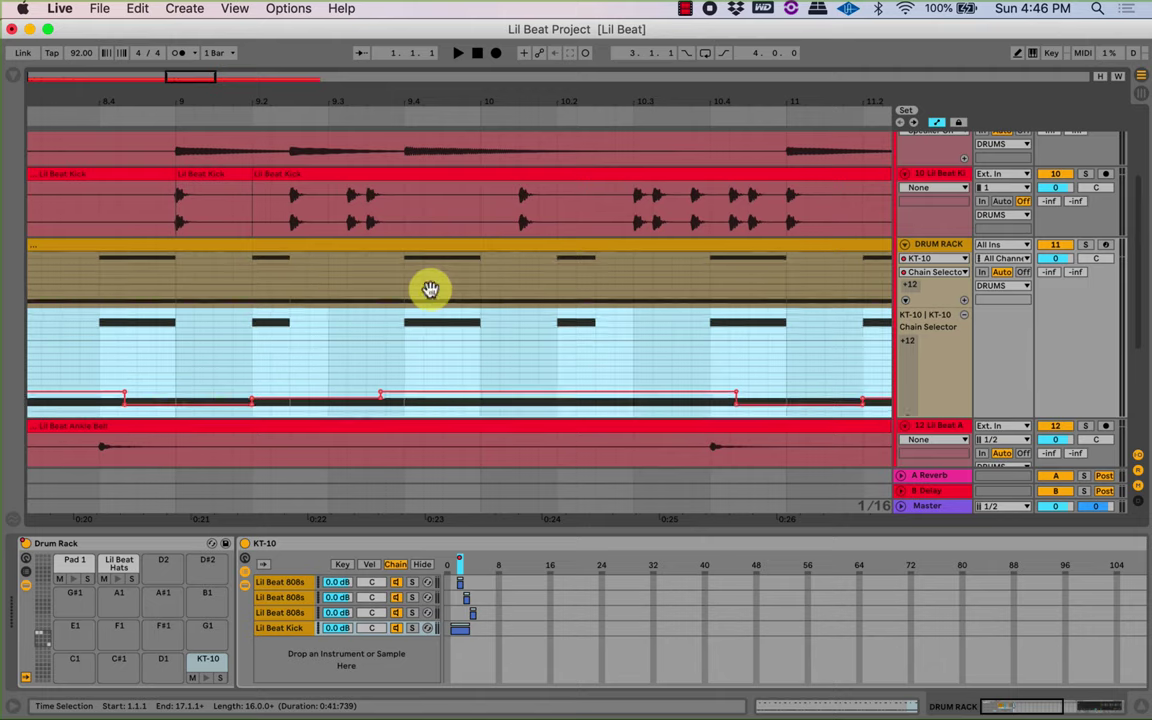
pyautogui.scroll(1, 432, 292)
pyautogui.click(177, 222)
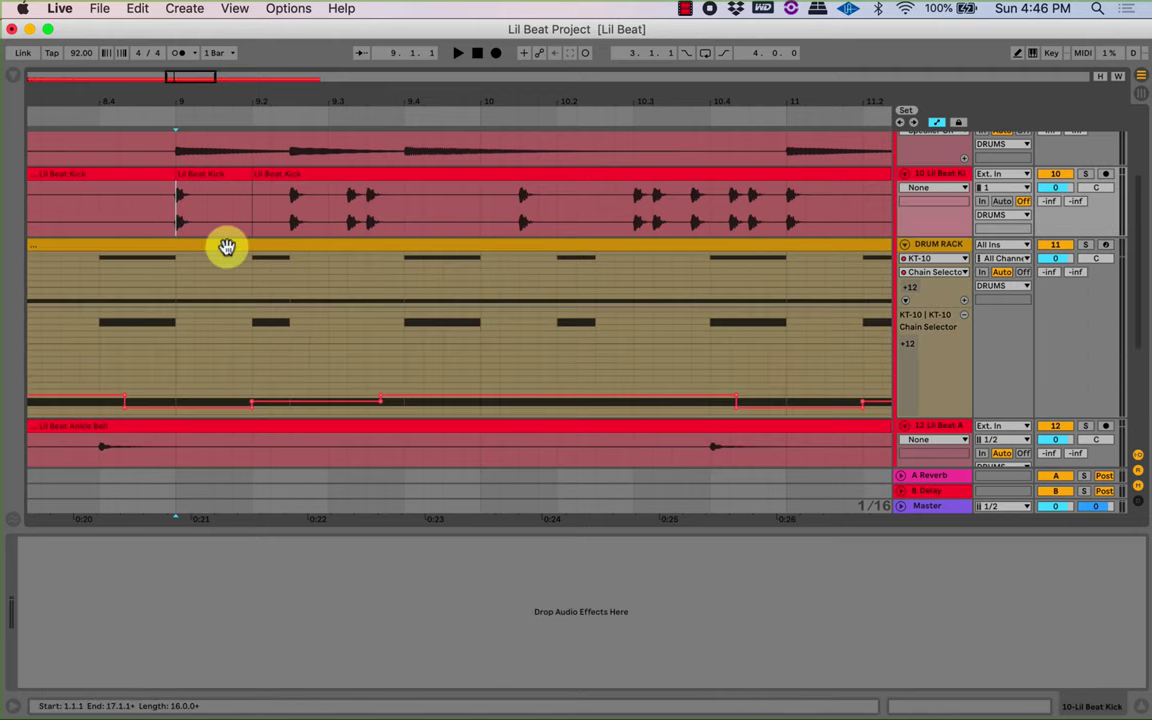
pyautogui.press('space')
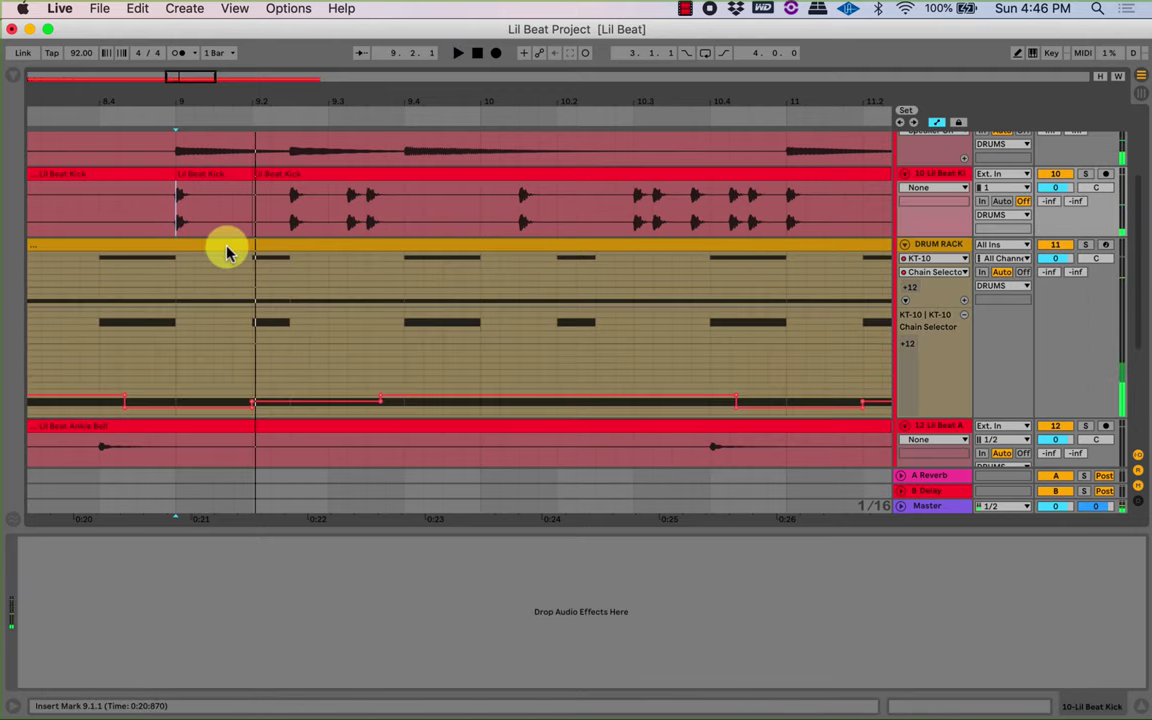
# Play again from 9.2.3 and from 9.1.1 to compare the following kick hits with the 808 hits.
pyautogui.click(853, 253)
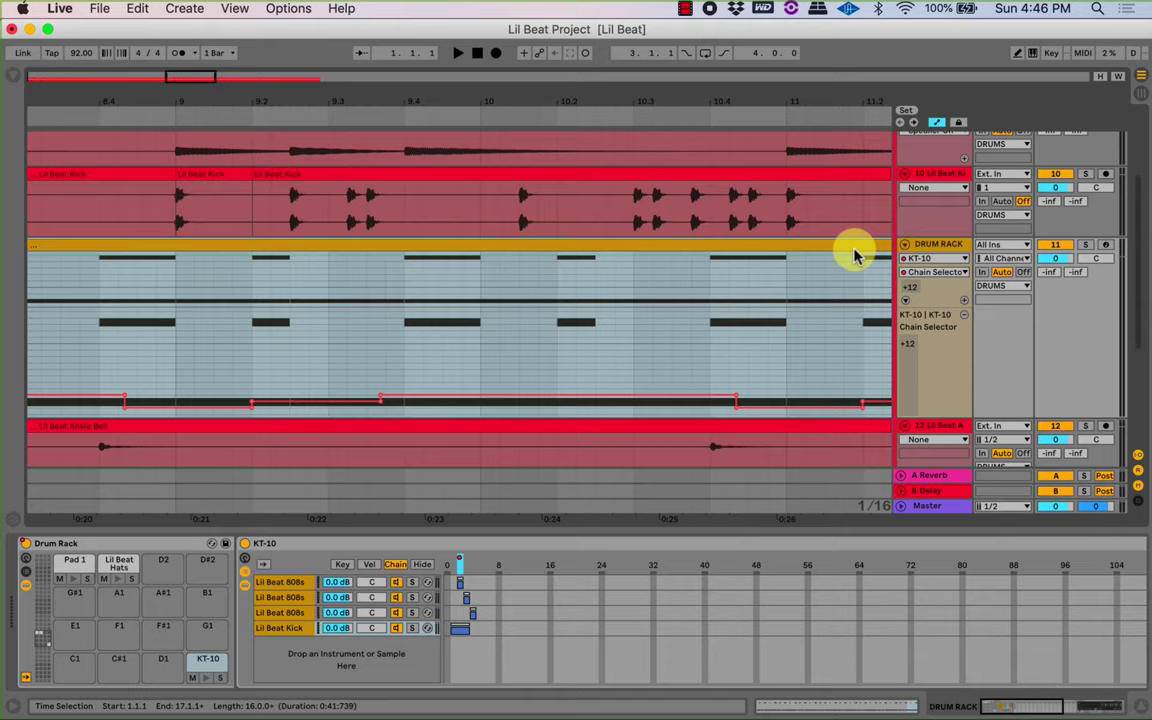
pyautogui.press('super+z')
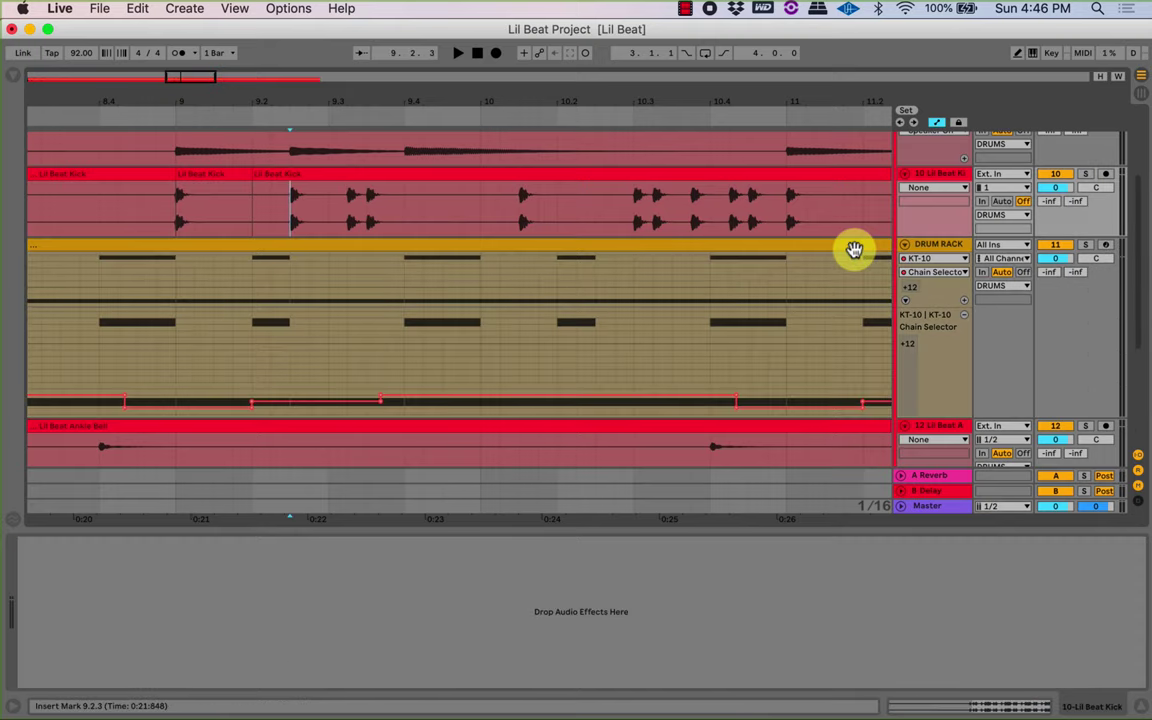
pyautogui.press('space')
pyautogui.press('space')
pyautogui.press('super+z')
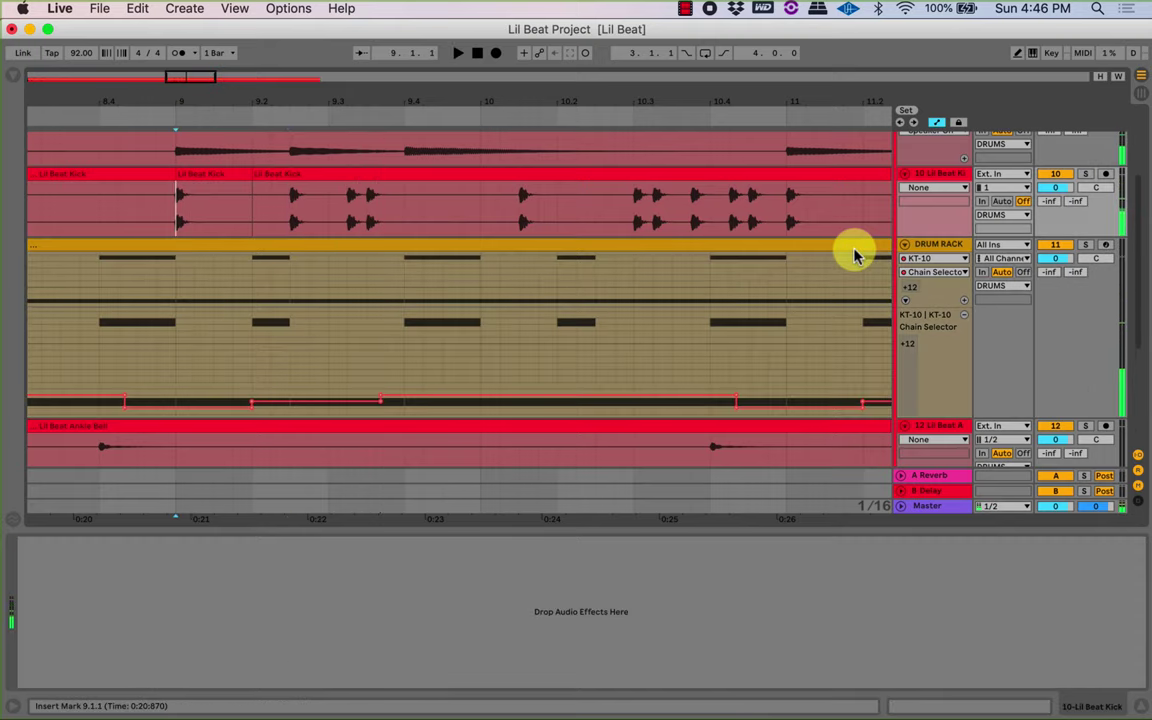
pyautogui.press('space')
pyautogui.press('space')
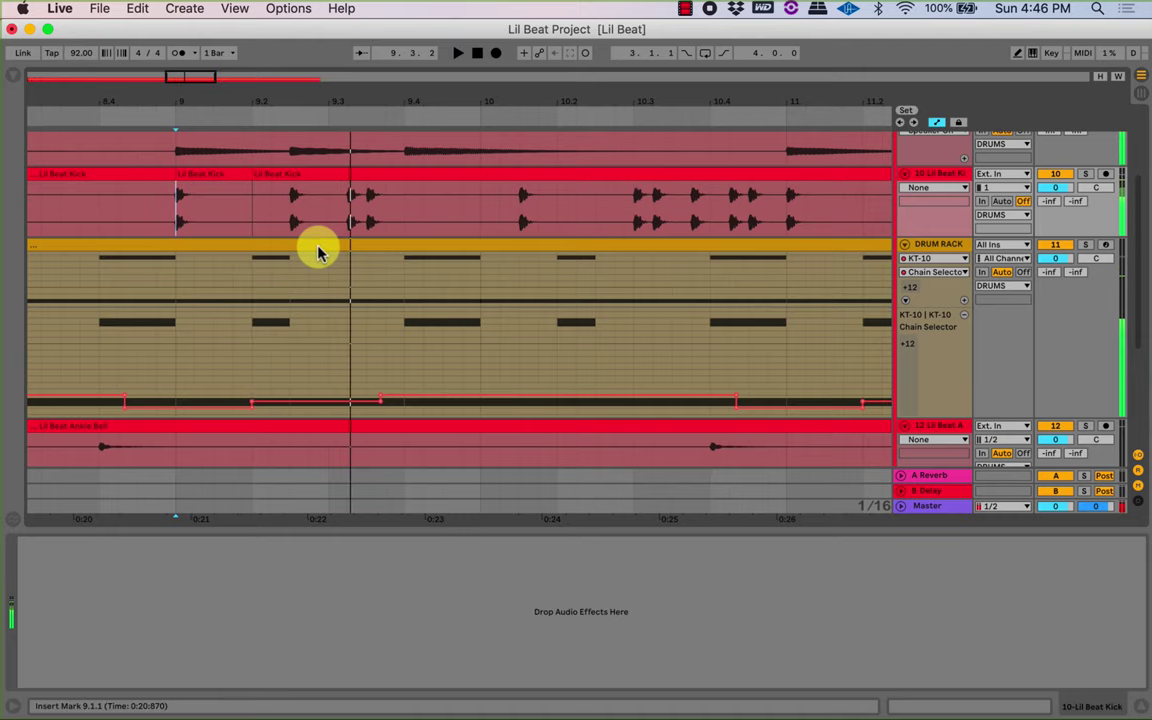
# Play from 9.2.2 while checking which KT-10 chains the Chain Selector automation passes through.
pyautogui.click(316, 247)
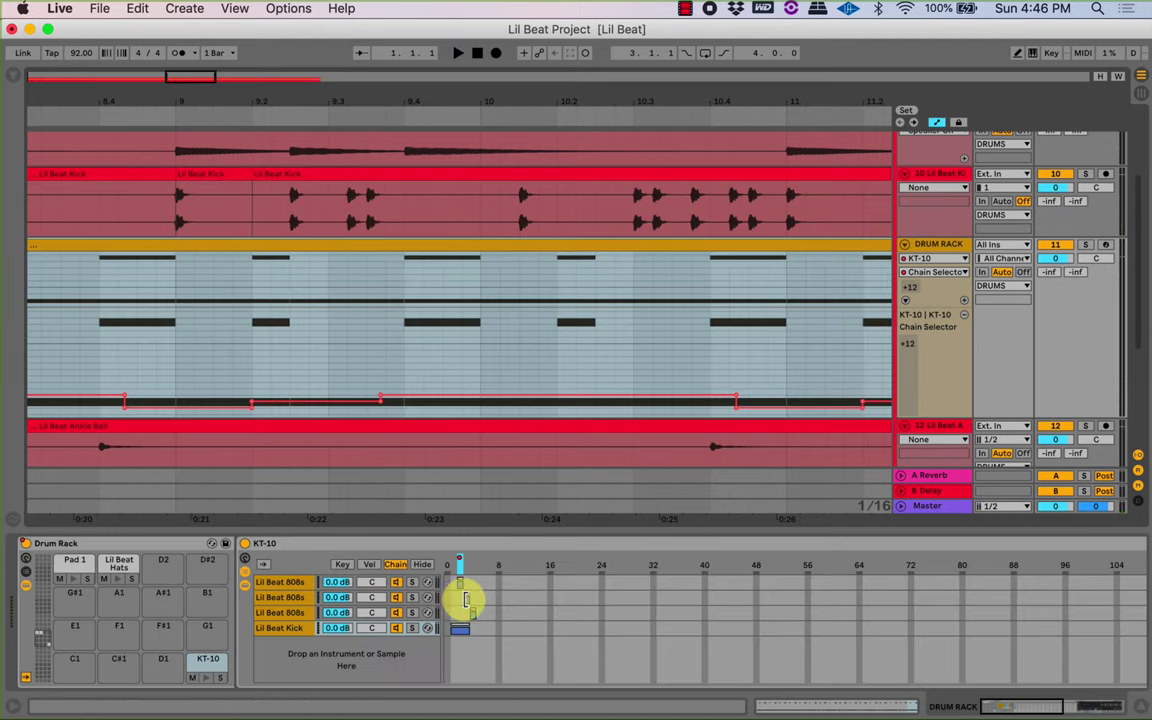
pyautogui.click(266, 367)
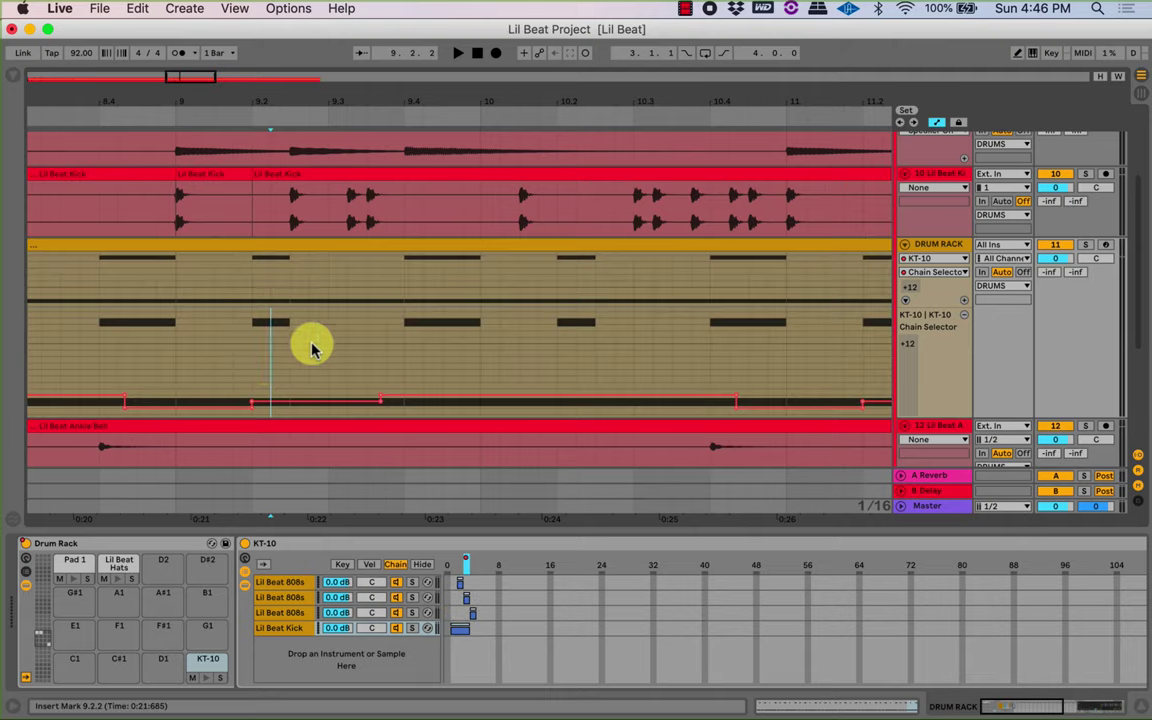
pyautogui.press('space')
pyautogui.press('space')
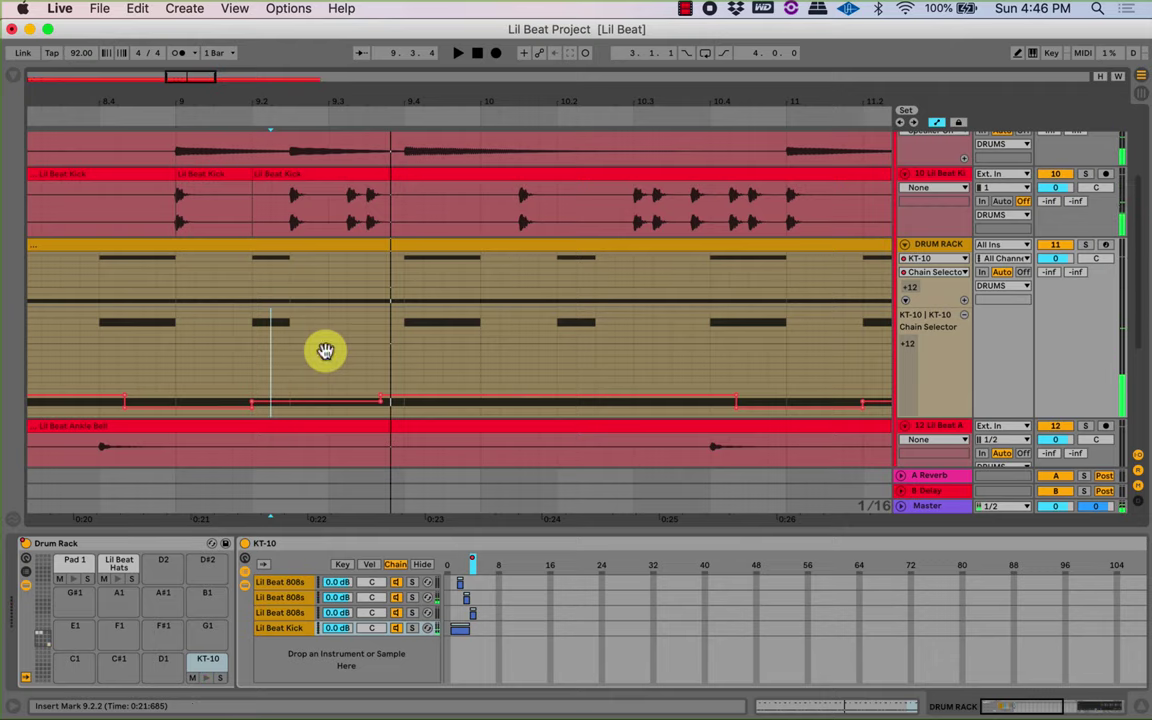
# Add breakpoints that hold the KT-10 Chain Selector automation at 1 from just before 9.3 to just before 9.3.4.
pyautogui.moveTo(325, 351); pyautogui.dragTo(288, 413)
pyautogui.click(287, 404)
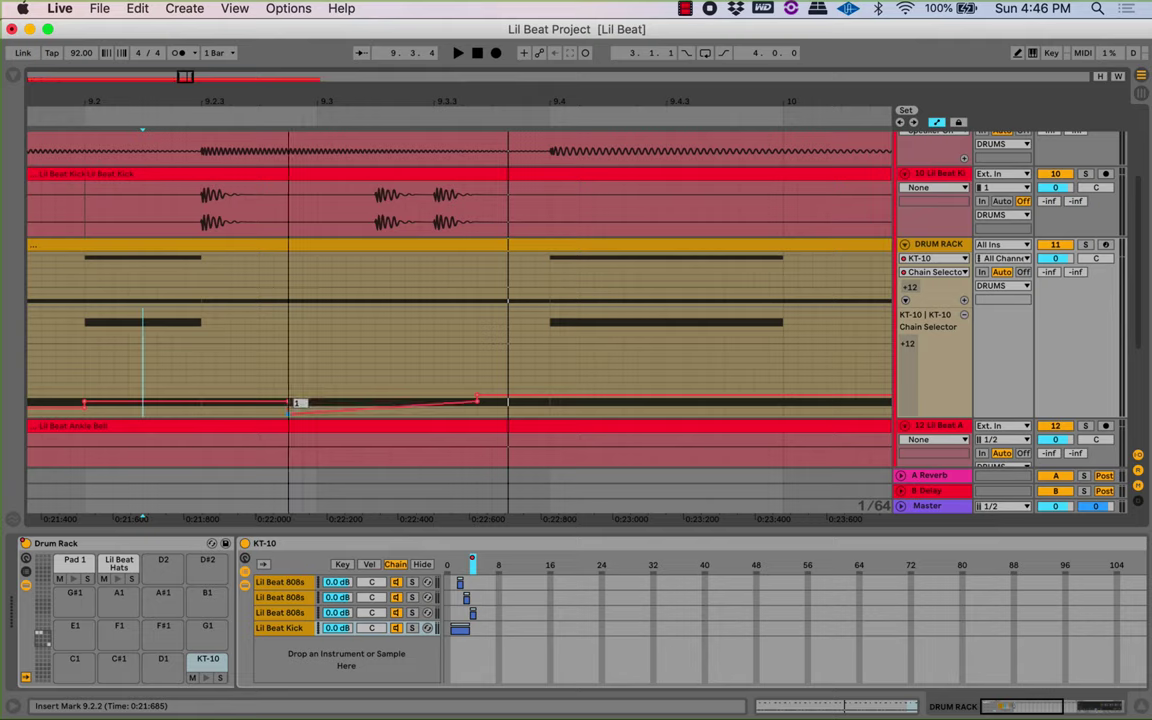
pyautogui.click(288, 405)
pyautogui.click(474, 408)
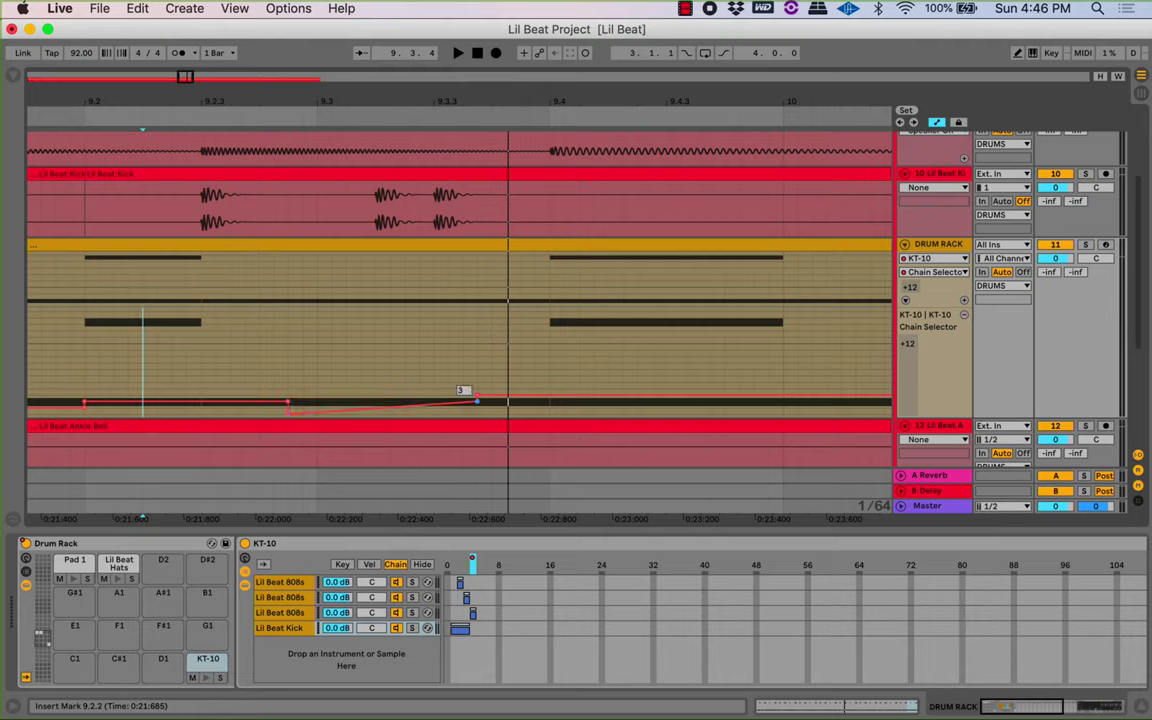
pyautogui.click(474, 408)
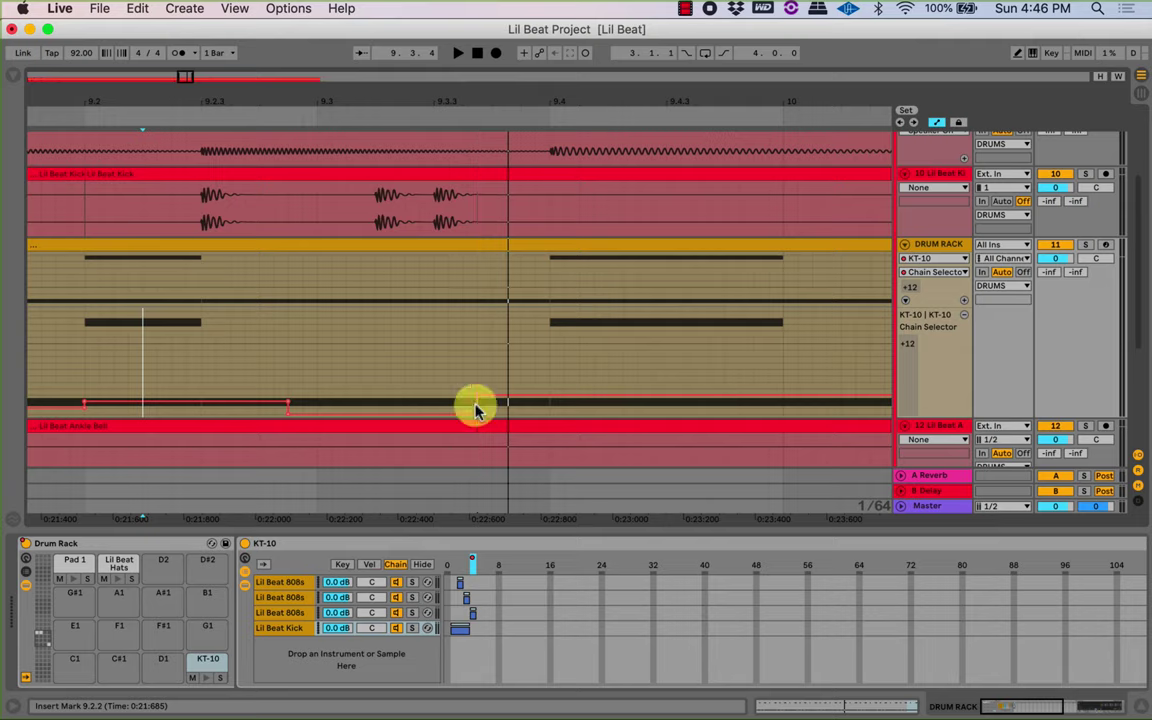
# Move the insert marker to 9.3.1 and audition the KT-10 pad within the lowered automation section.
pyautogui.press('Right')
pyautogui.press('Right')
pyautogui.press('Right')
pyautogui.press('Right')
pyautogui.press('Right')
pyautogui.press('Right')
pyautogui.press('Right')
pyautogui.press('Right')
pyautogui.press('Right')
pyautogui.press('Right')
pyautogui.press('Right')
pyautogui.press('Right')
pyautogui.press('Right')
pyautogui.press('Right')
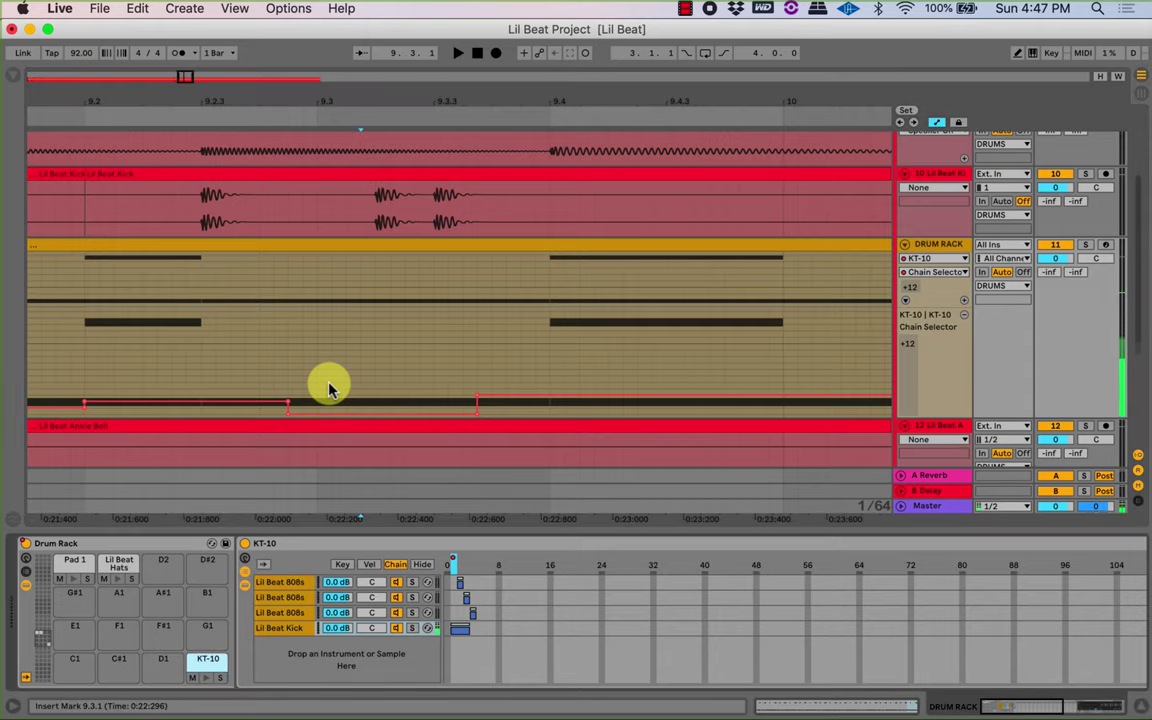
# Place the insert marker at 9.3.4 and audition the KT-10 pad with the automation's higher selector value.
pyautogui.moveTo(522, 101); pyautogui.dragTo(474, 70)
pyautogui.click(476, 355)
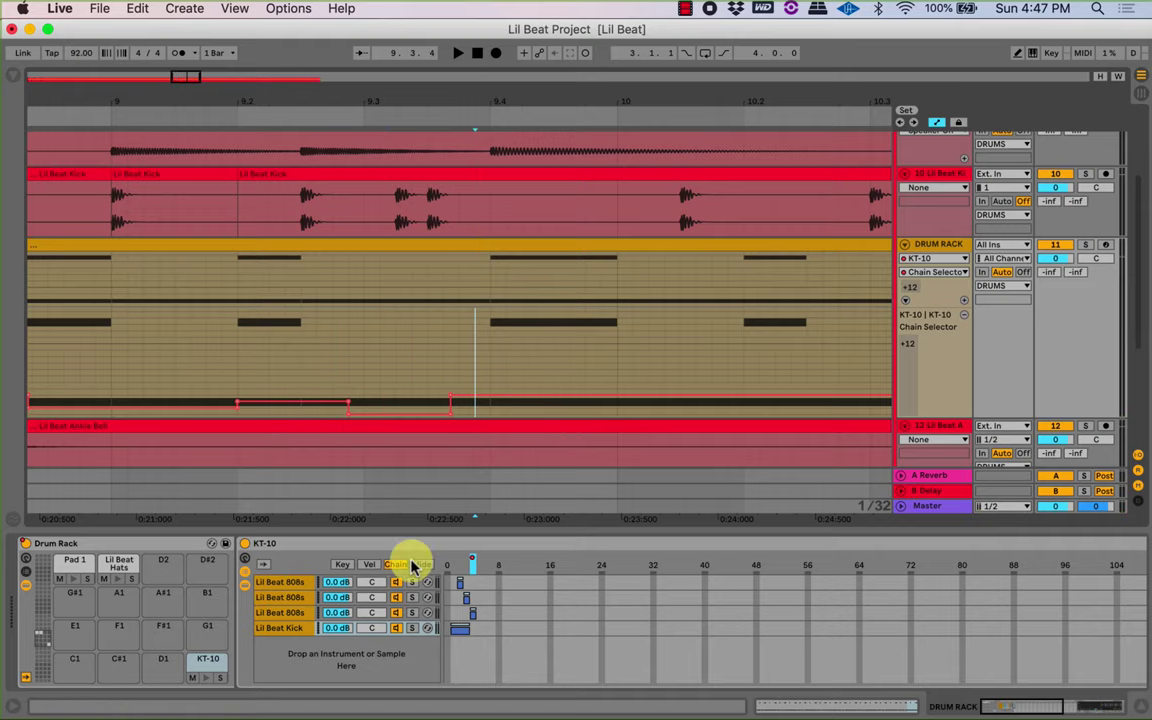
pyautogui.click(210, 680)
pyautogui.press('space')
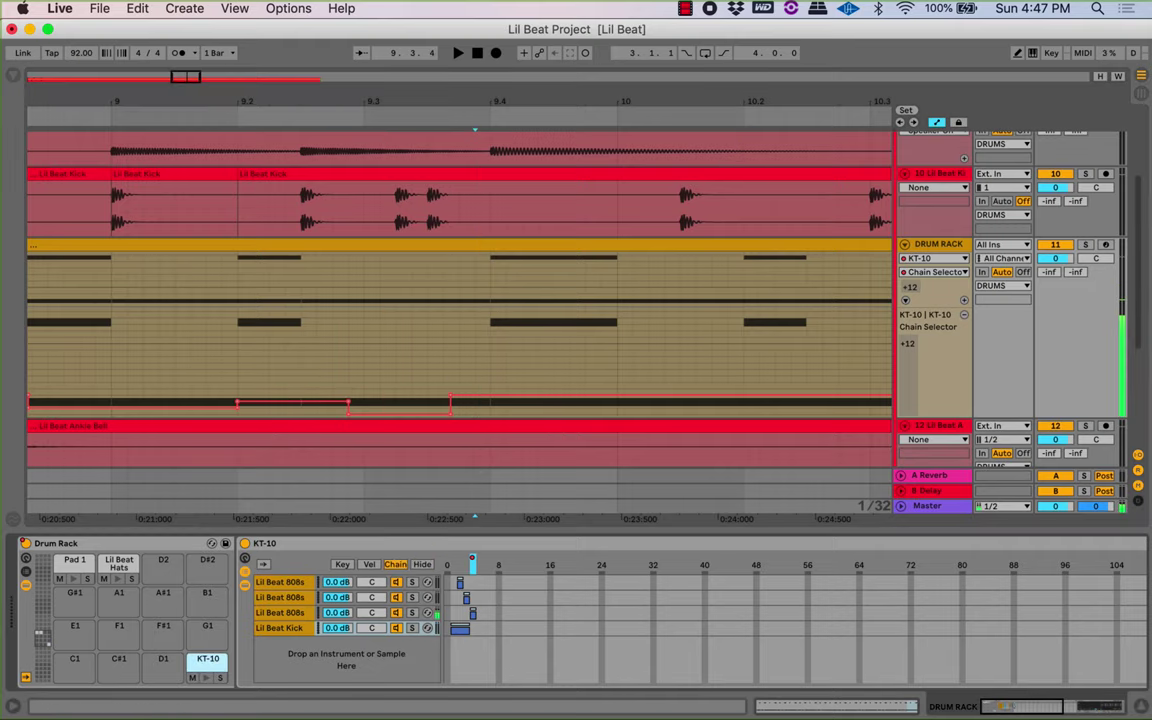
pyautogui.moveTo(721, 108); pyautogui.dragTo(718, 101)
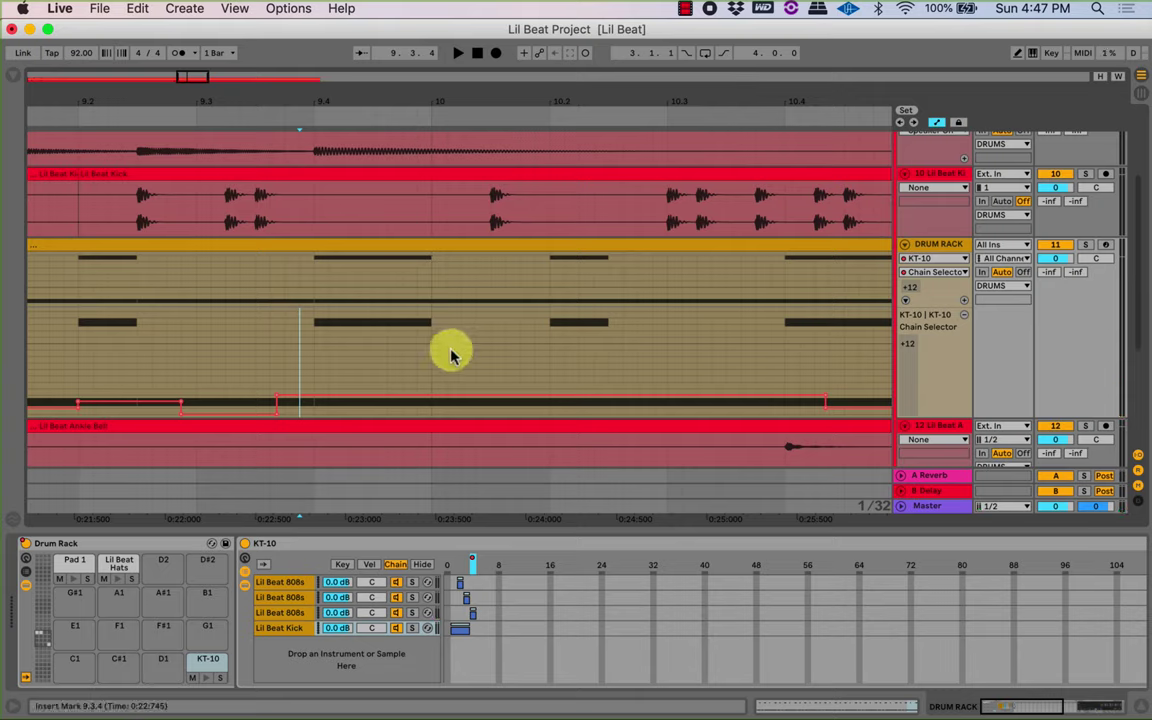
pyautogui.click(139, 117)
pyautogui.moveTo(201, 104); pyautogui.dragTo(160, 101)
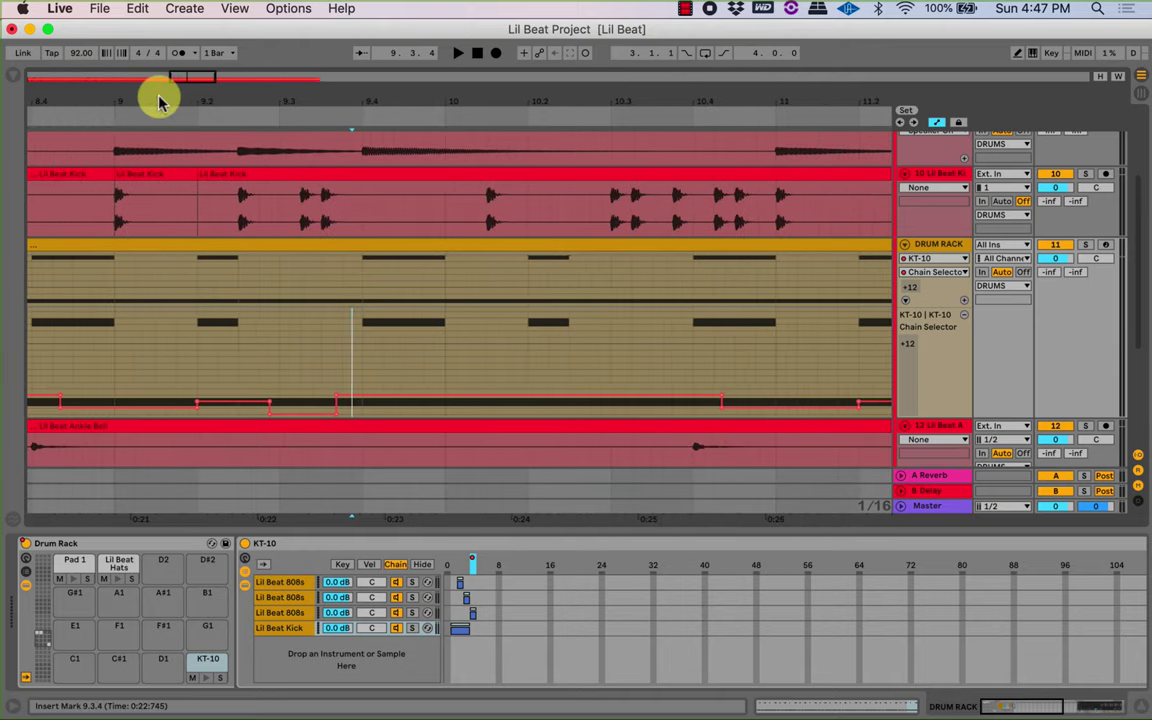
# Compare the Lil Beat 808s and Kick stem hits around bars 9 and 10 with the DRUM RACK notes and Chain Selector automation.
pyautogui.scroll(1, 160, 101)
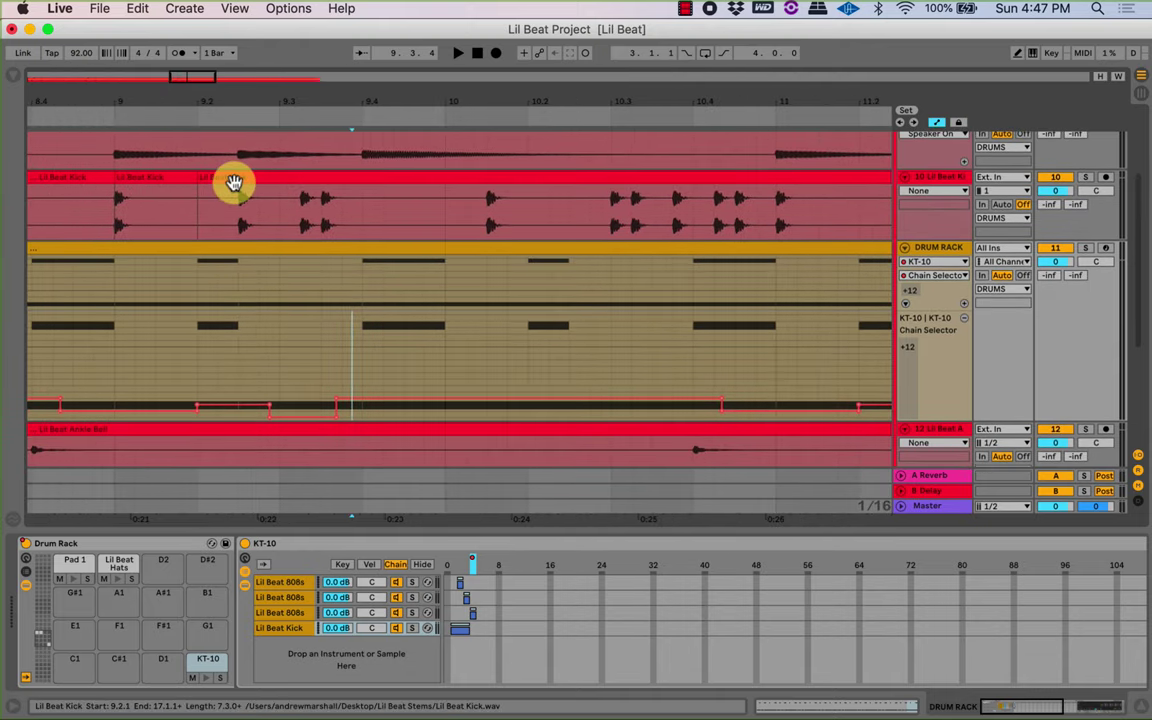
pyautogui.moveTo(277, 102); pyautogui.dragTo(334, 90)
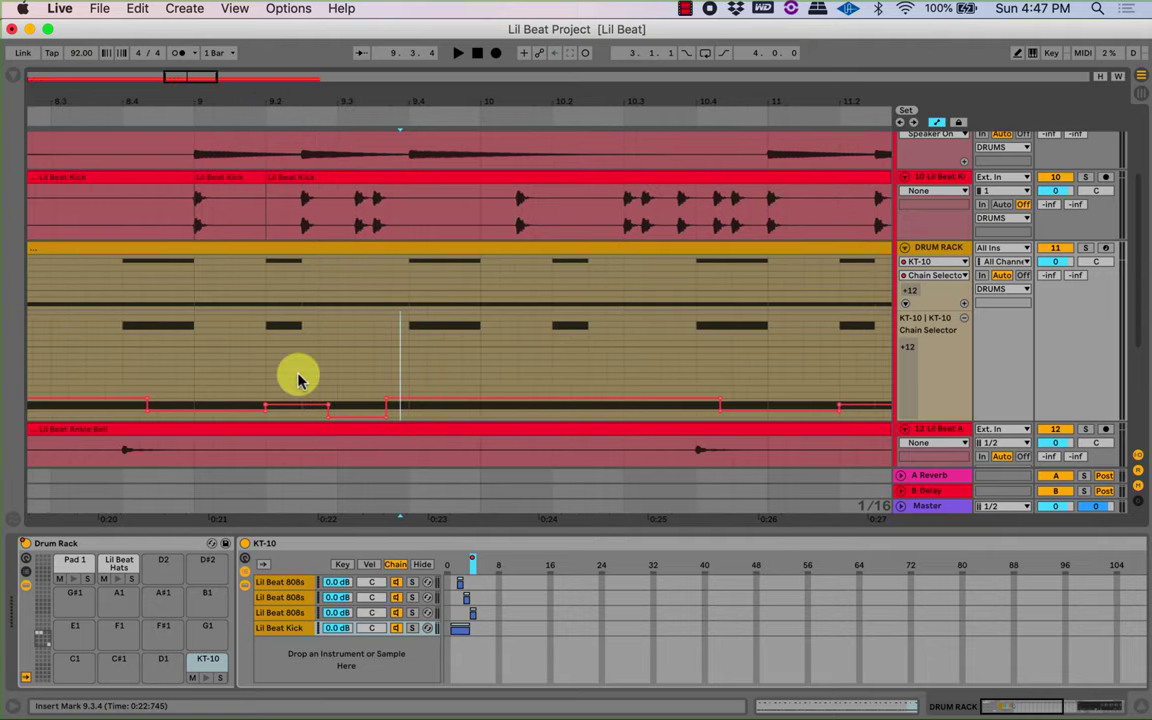
pyautogui.scroll(1, 373, 202)
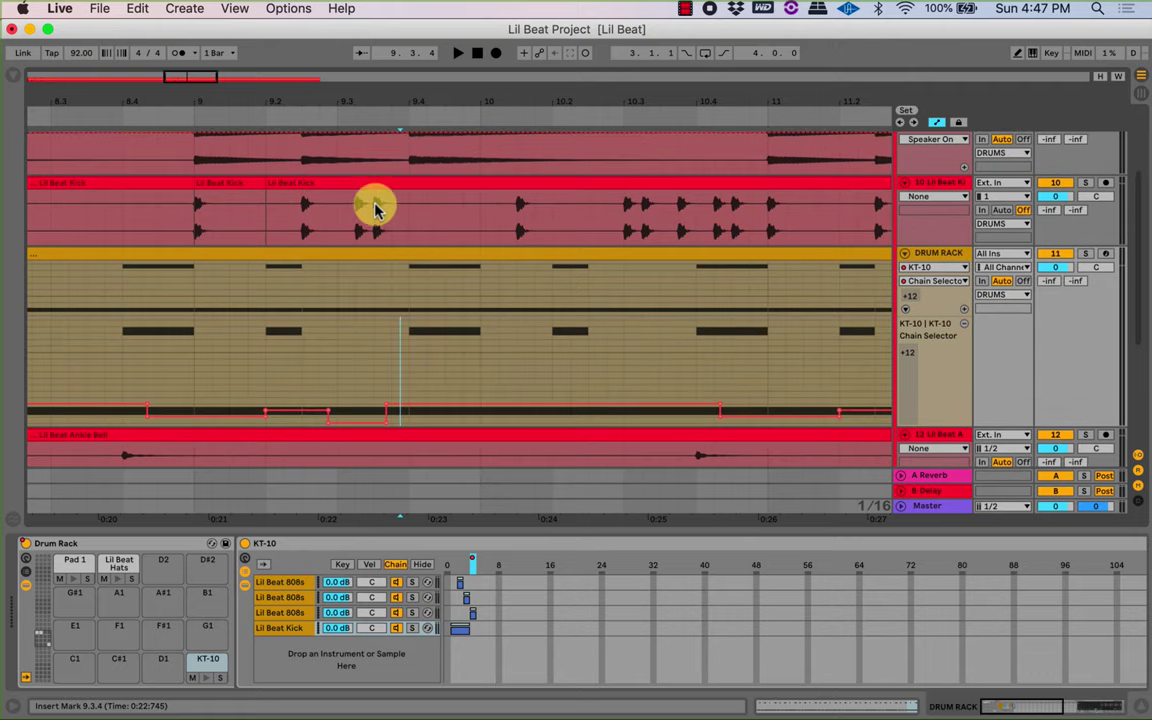
pyautogui.scroll(1, 425, 168)
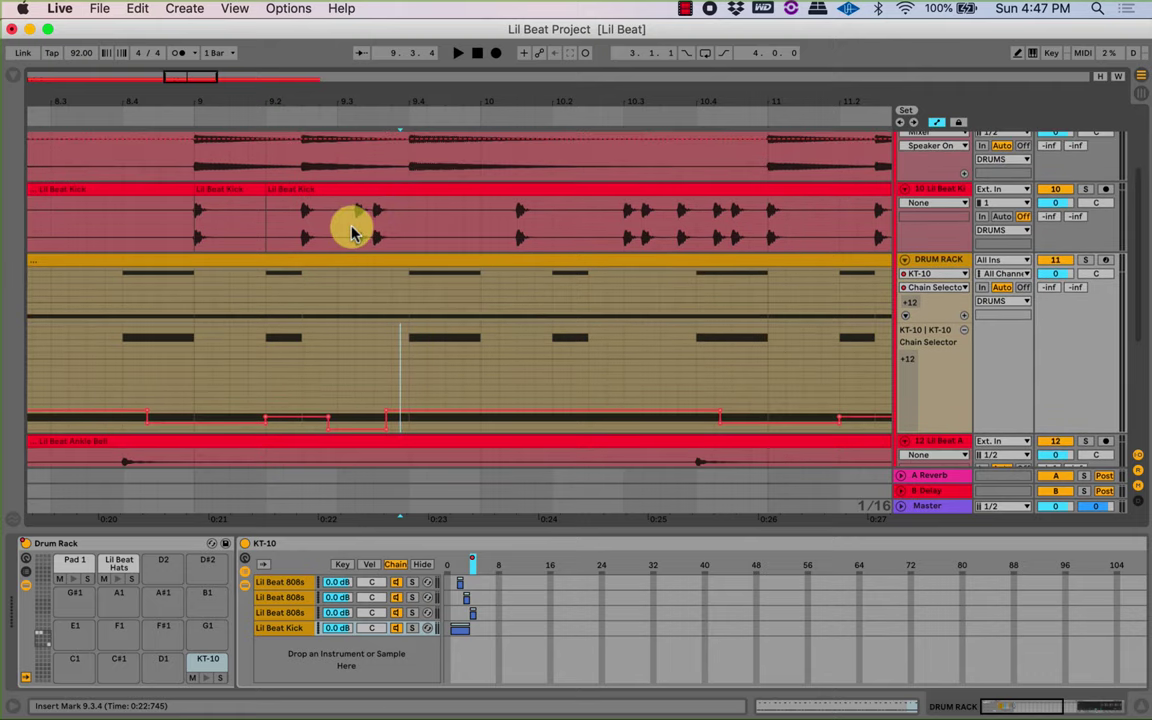
pyautogui.click(356, 230)
pyautogui.click(390, 259)
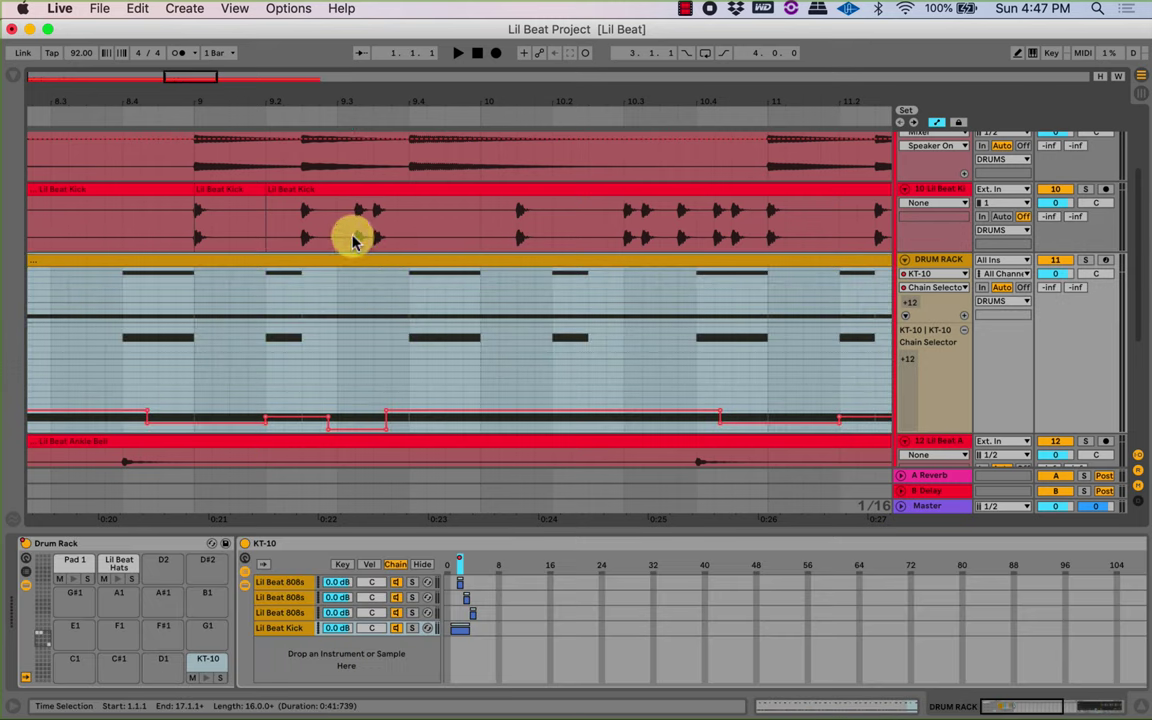
pyautogui.scroll(-1, 352, 240)
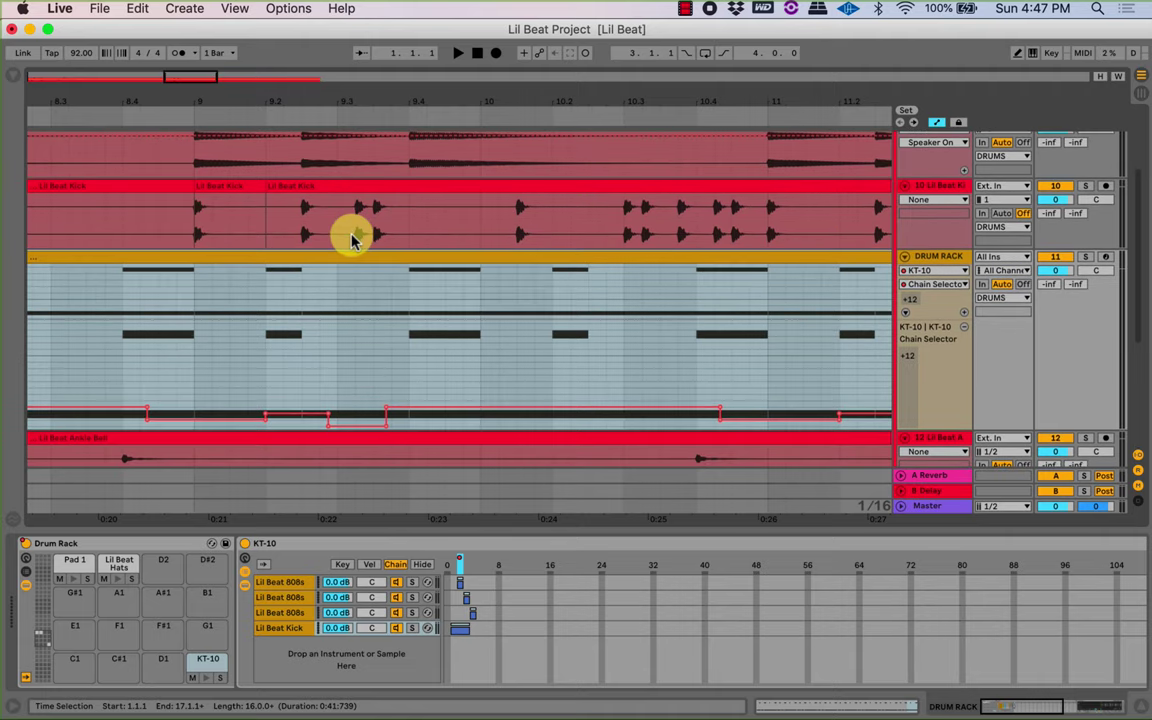
pyautogui.scroll(1, 395, 228)
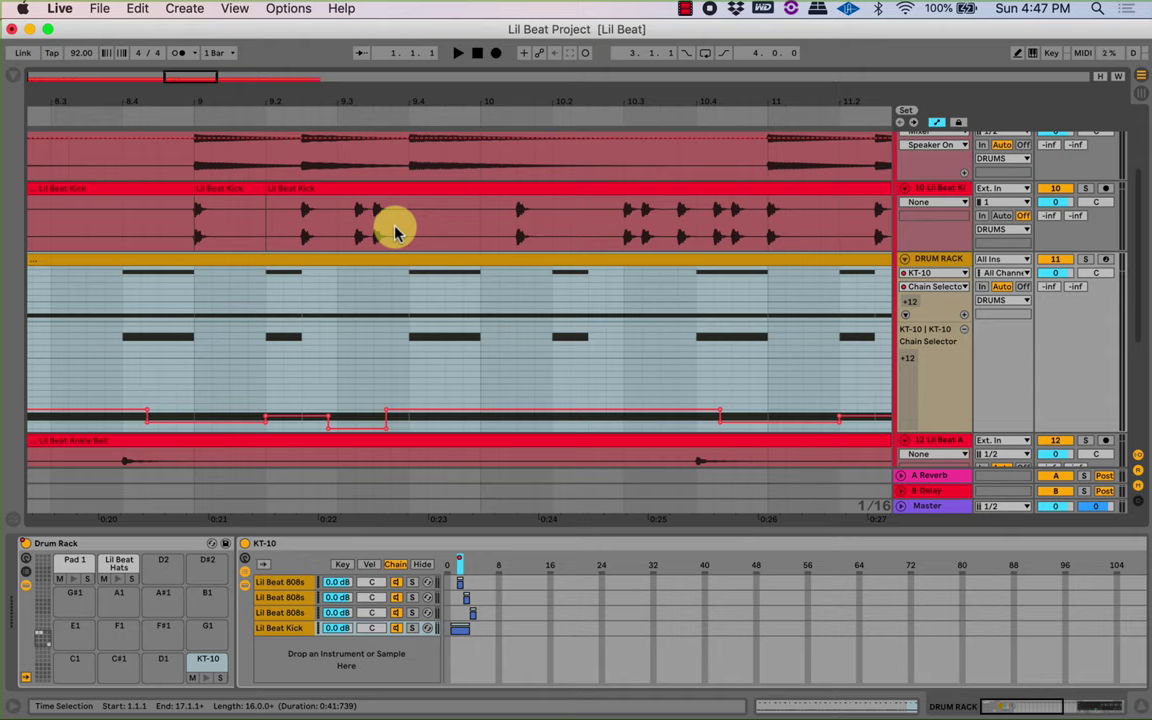
pyautogui.scroll(3, 395, 230)
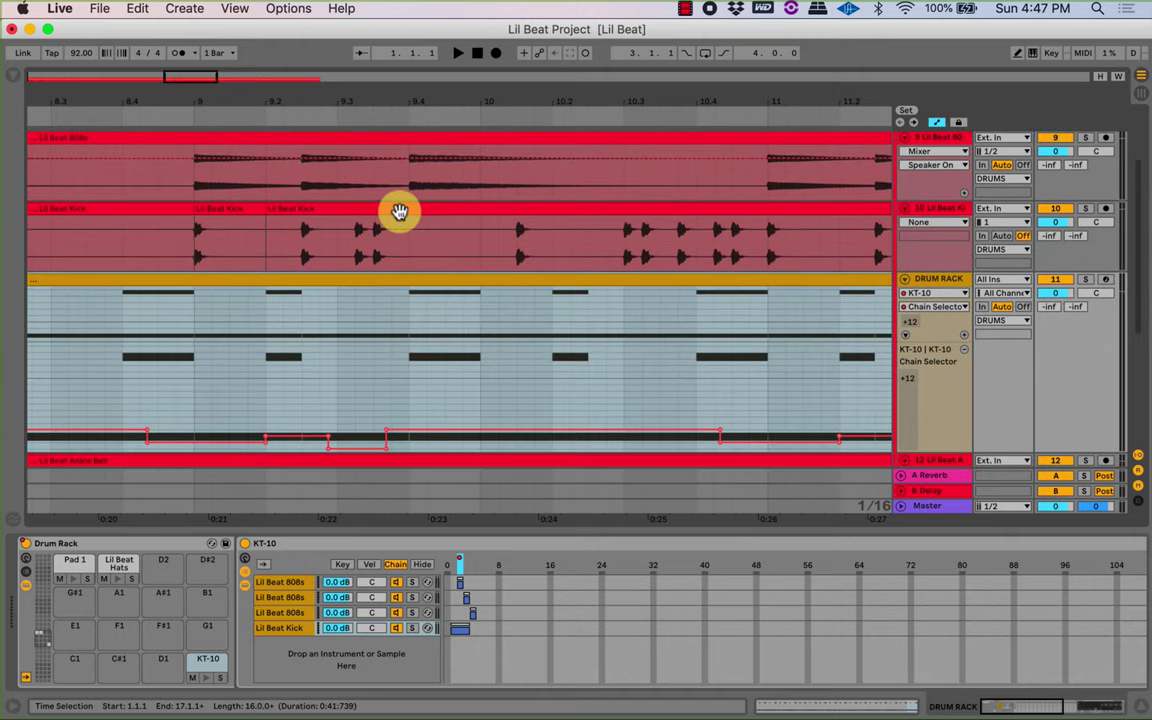
pyautogui.scroll(1, 398, 211)
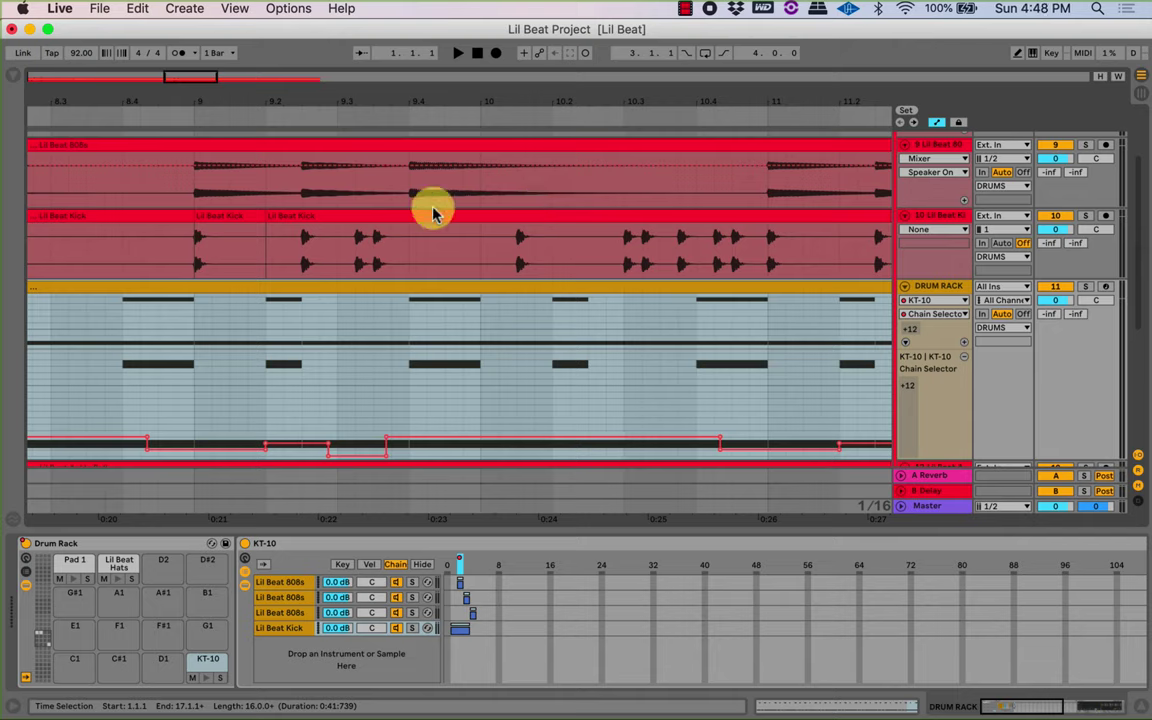
# Examine how the DRUM RACK notes and Chain Selector steps between 9.2 and 10 line up with individual kick hits.
pyautogui.click(403, 323)
pyautogui.click(409, 286)
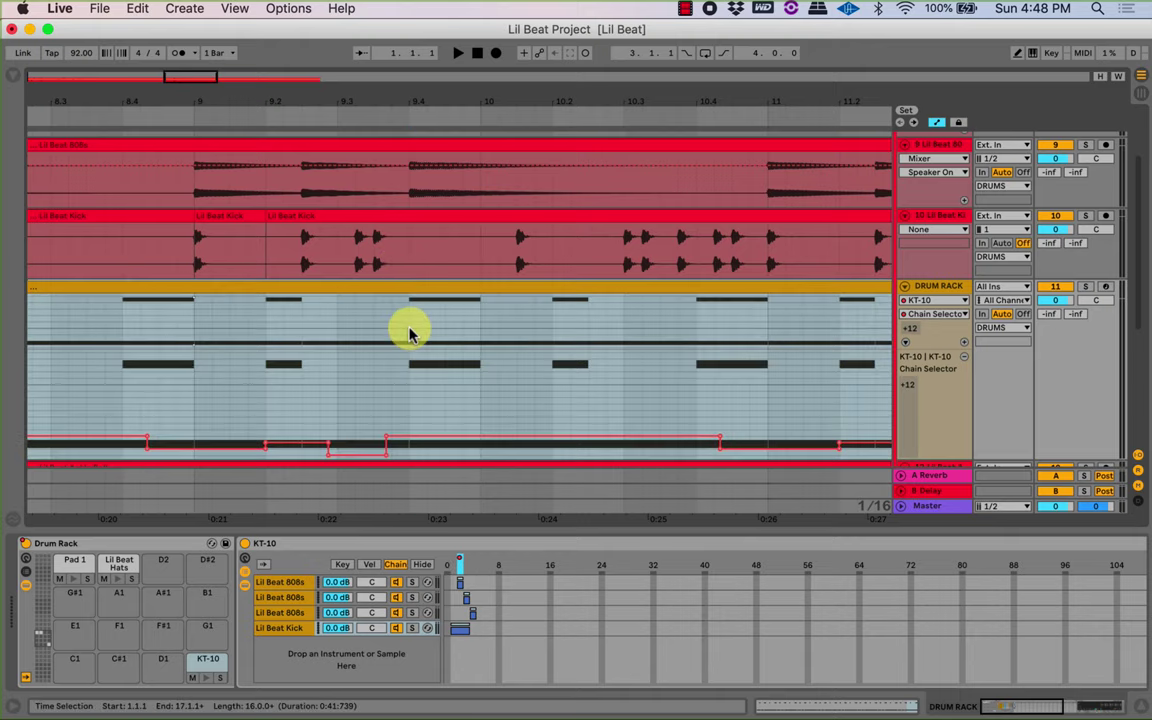
pyautogui.scroll(-1, 419, 265)
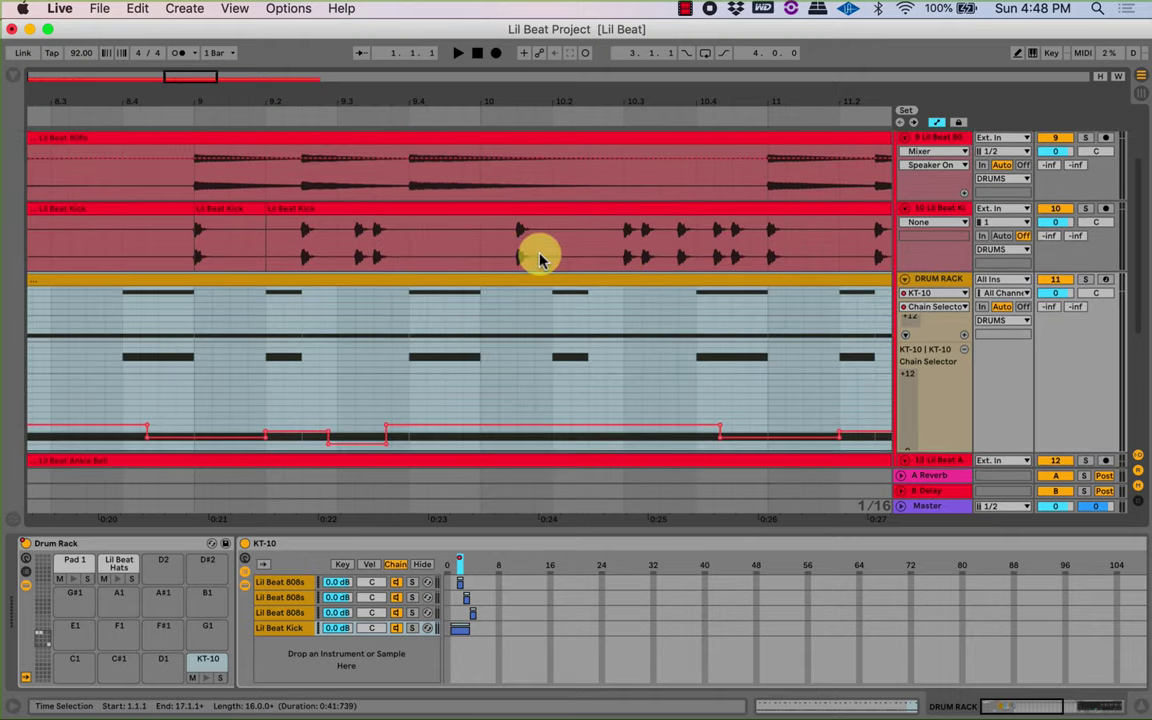
pyautogui.scroll(-1, 541, 255)
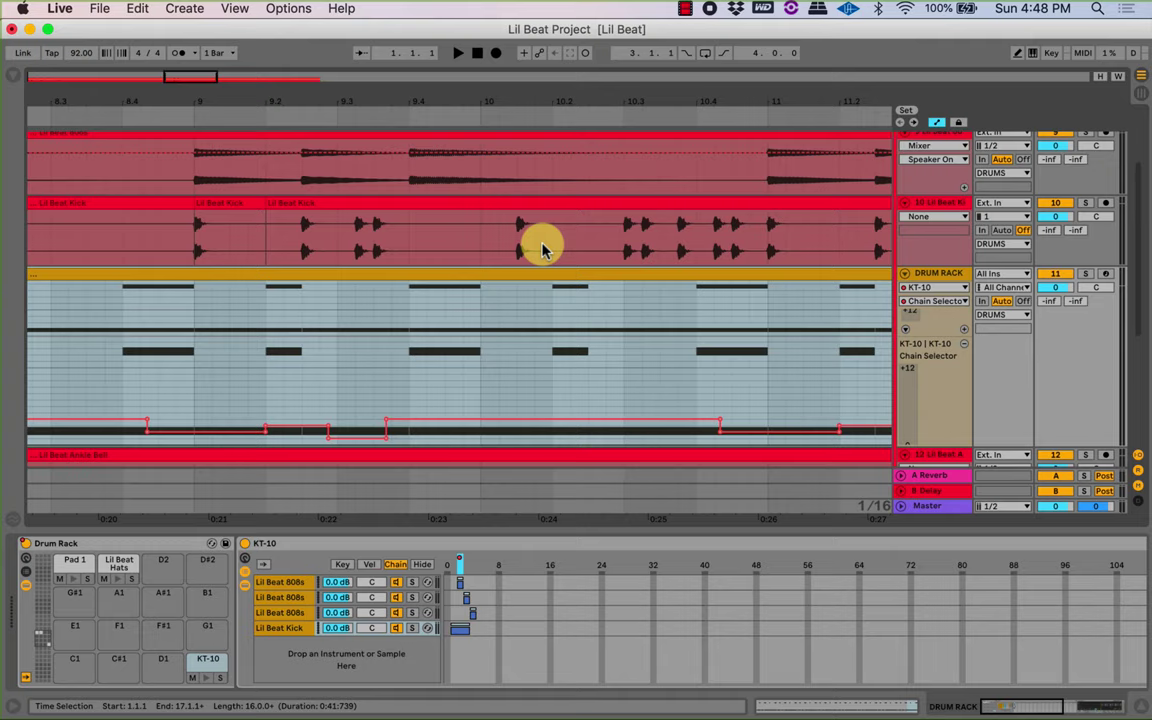
pyautogui.moveTo(388, 106); pyautogui.dragTo(501, 106)
pyautogui.scroll(-1, 490, 346)
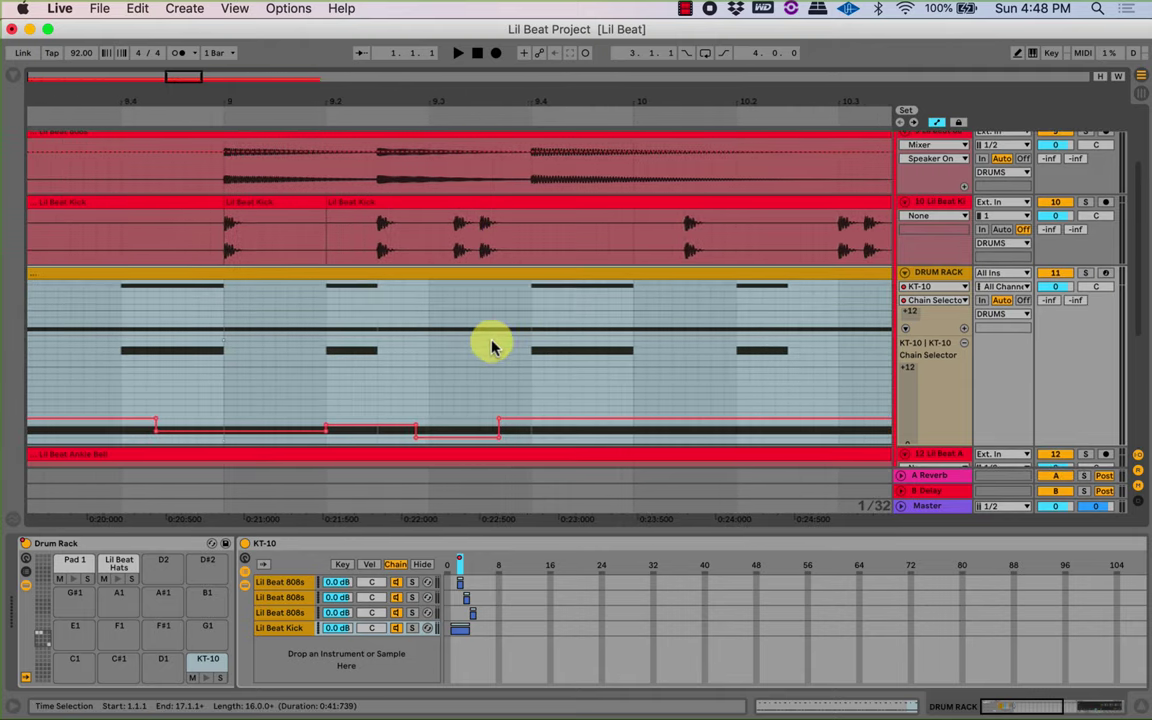
pyautogui.moveTo(519, 95); pyautogui.dragTo(522, 98)
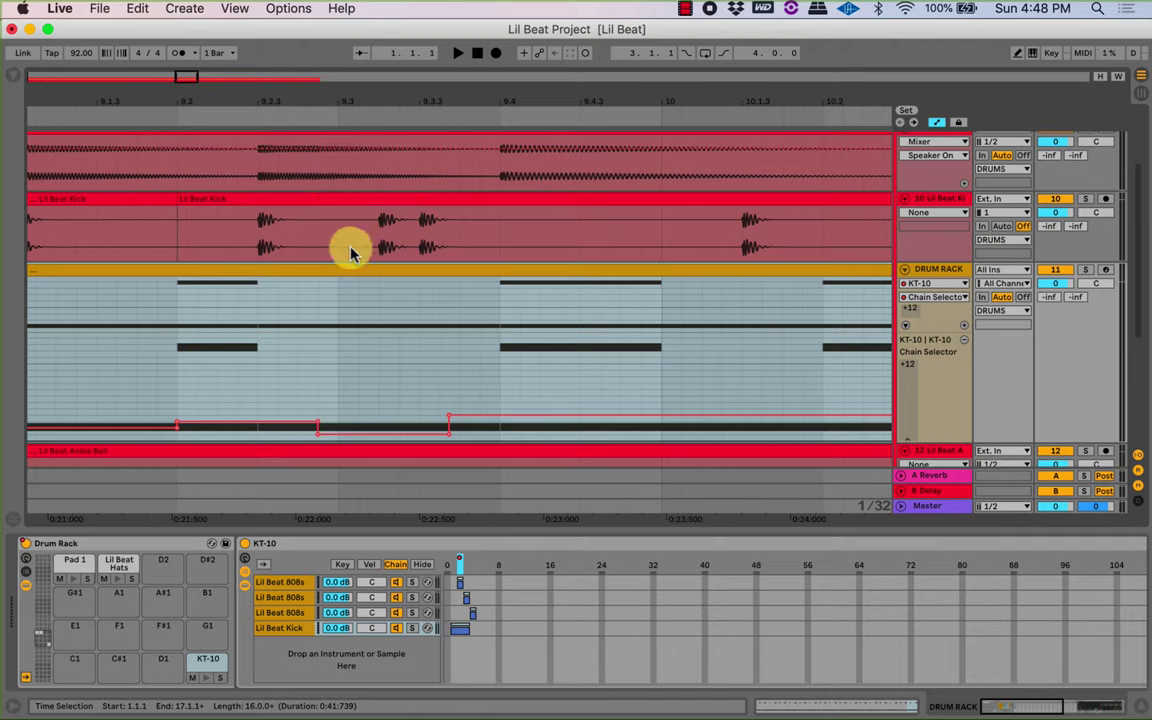
pyautogui.click(376, 145)
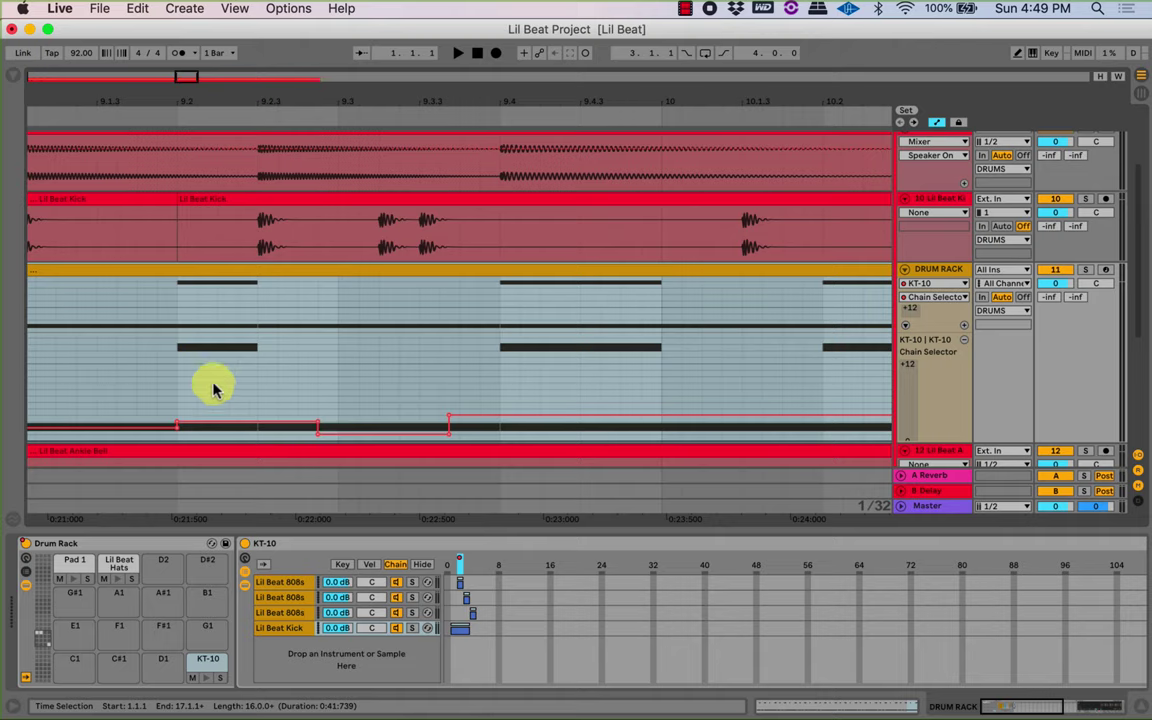
# Check the chain selected at 9.3.4 and 9.3.2, and play the arrangement from 9.3.1.
pyautogui.click(419, 398)
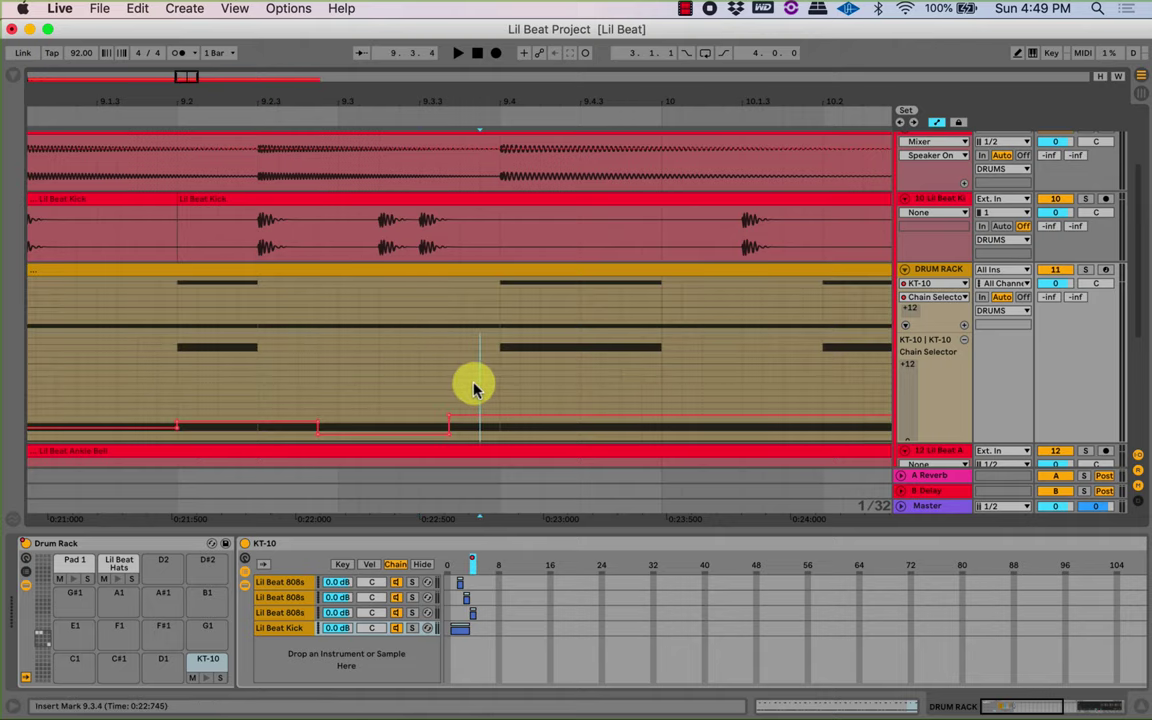
pyautogui.click(395, 390)
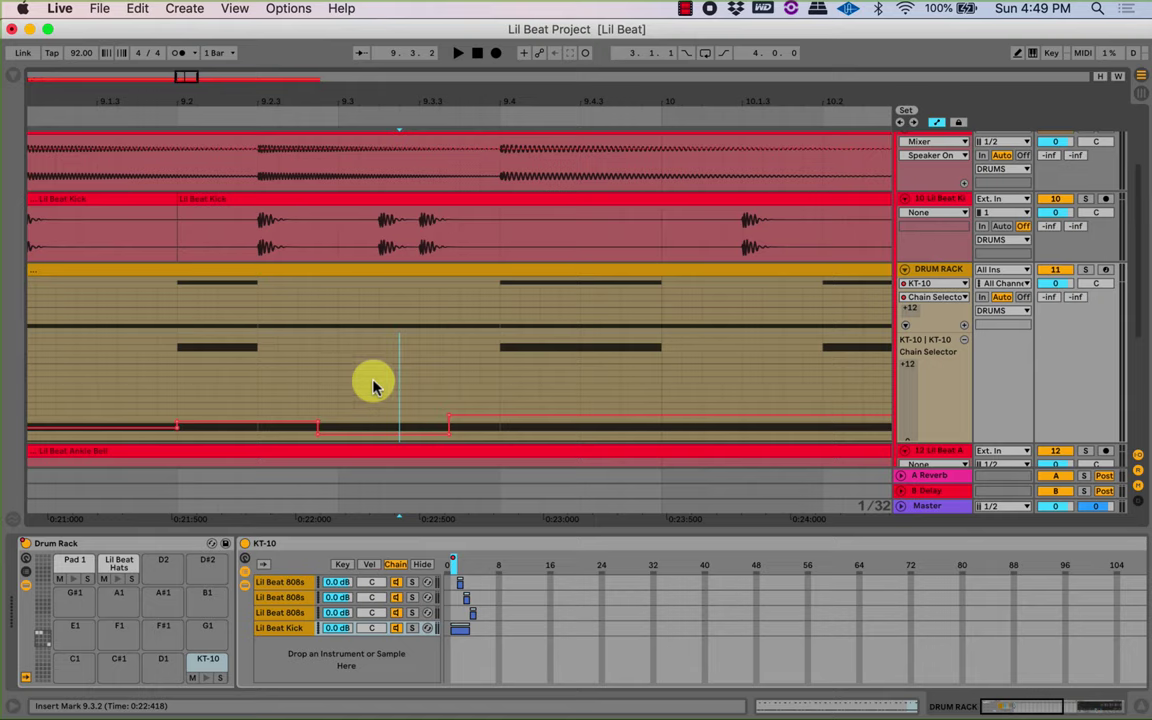
pyautogui.click(359, 385)
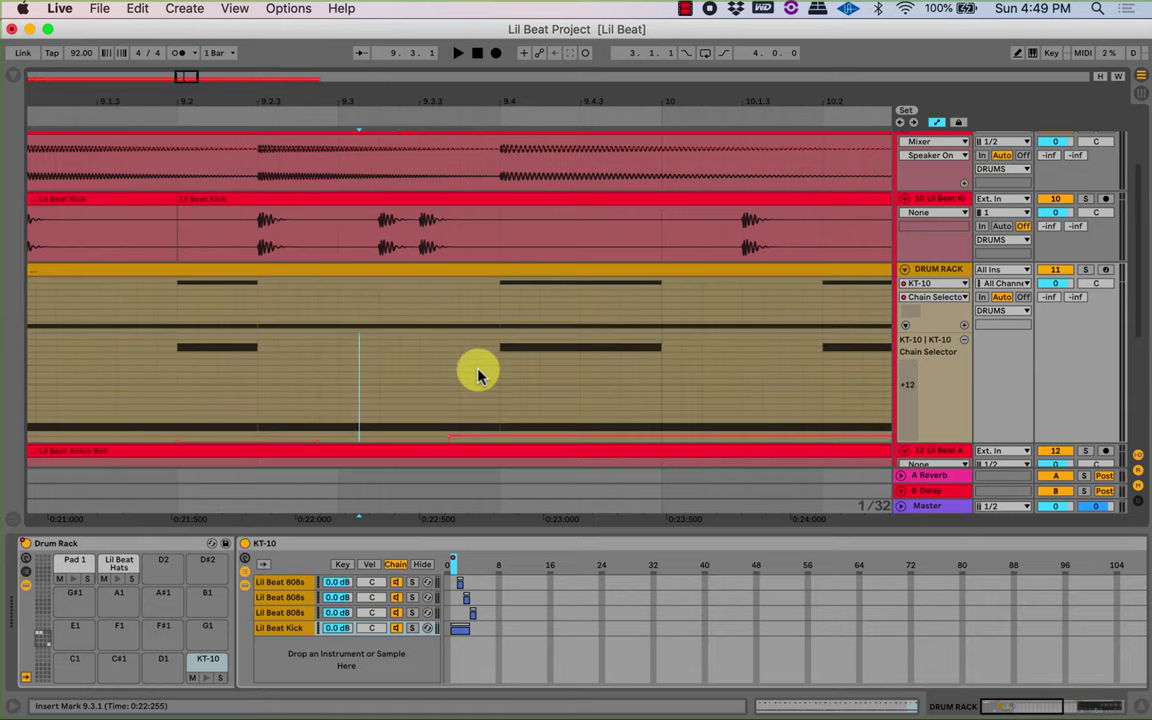
pyautogui.press('space')
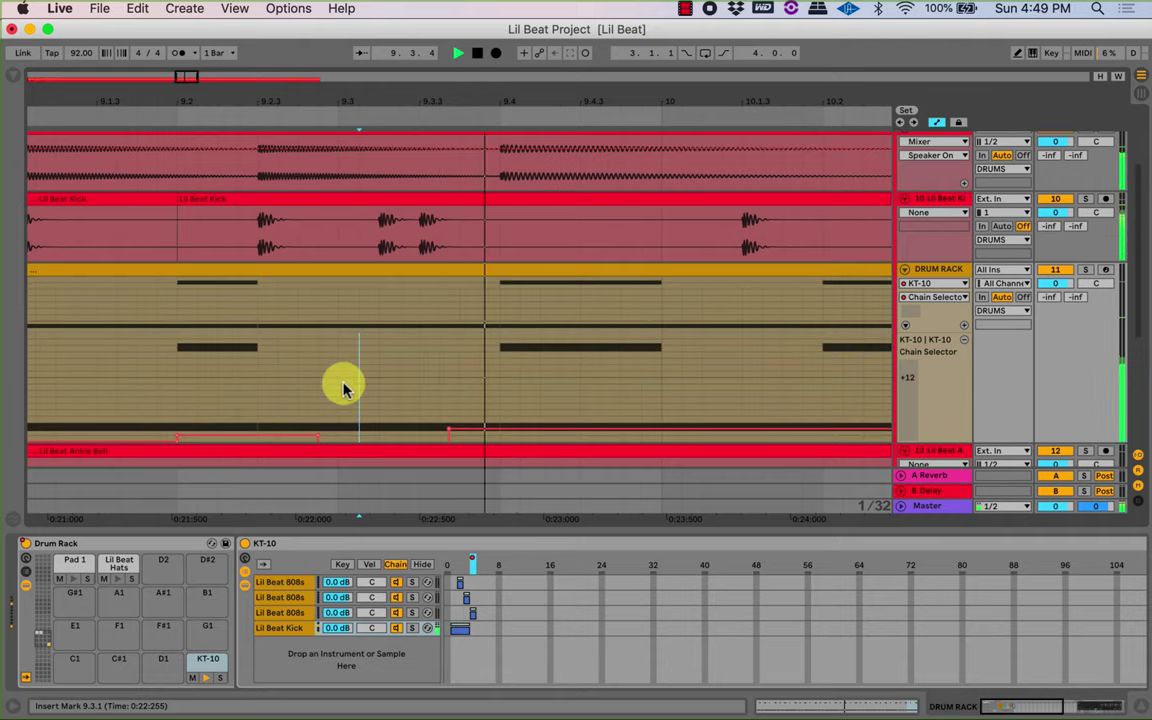
# Audition the arrangement from 9.4.1 to hear the KT-10 sound with the selector raised to 4.
pyautogui.click(490, 397)
pyautogui.press('space')
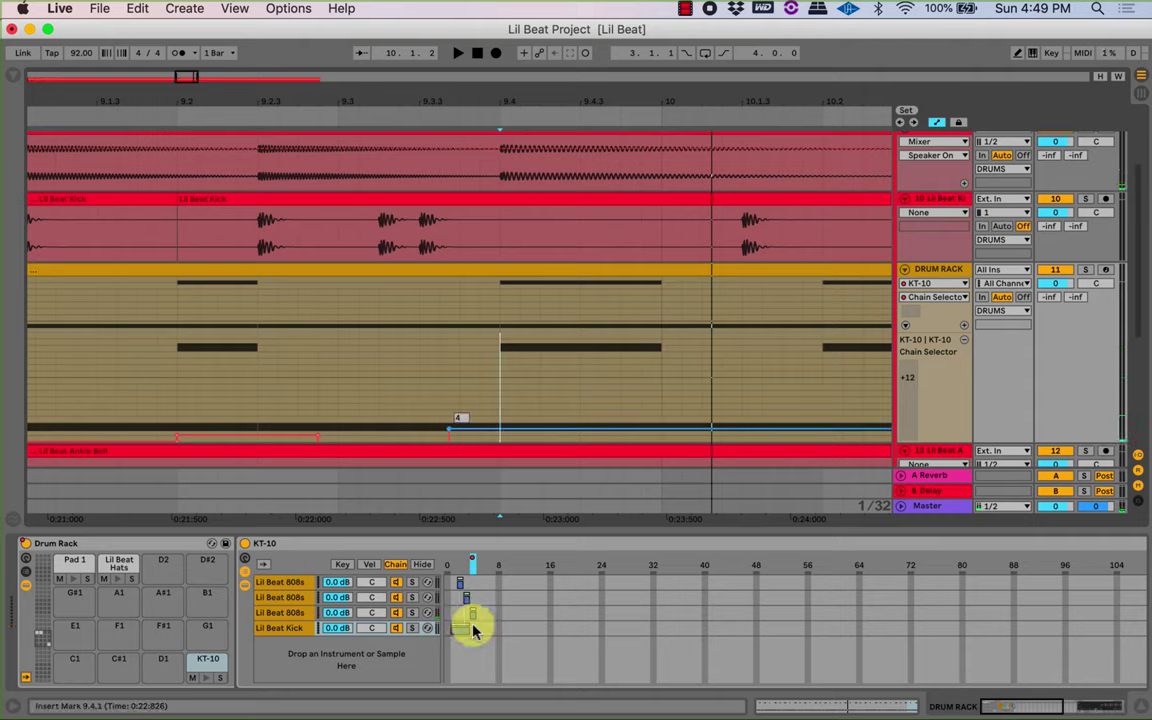
pyautogui.press('space')
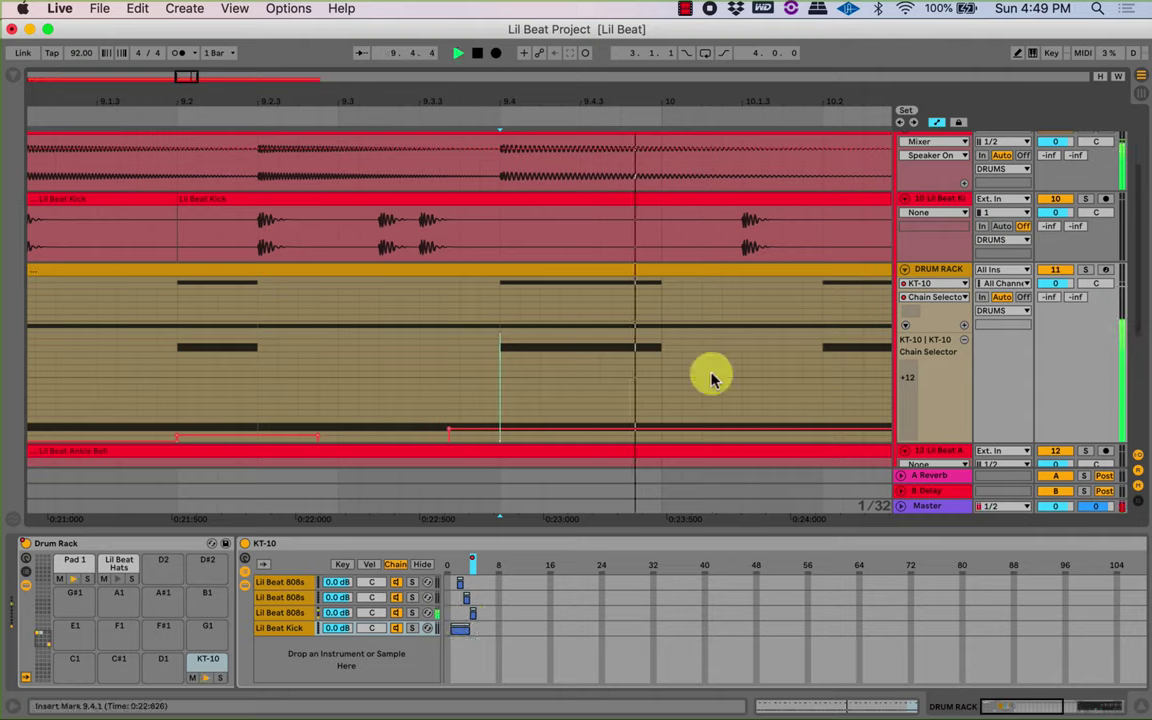
pyautogui.press('space')
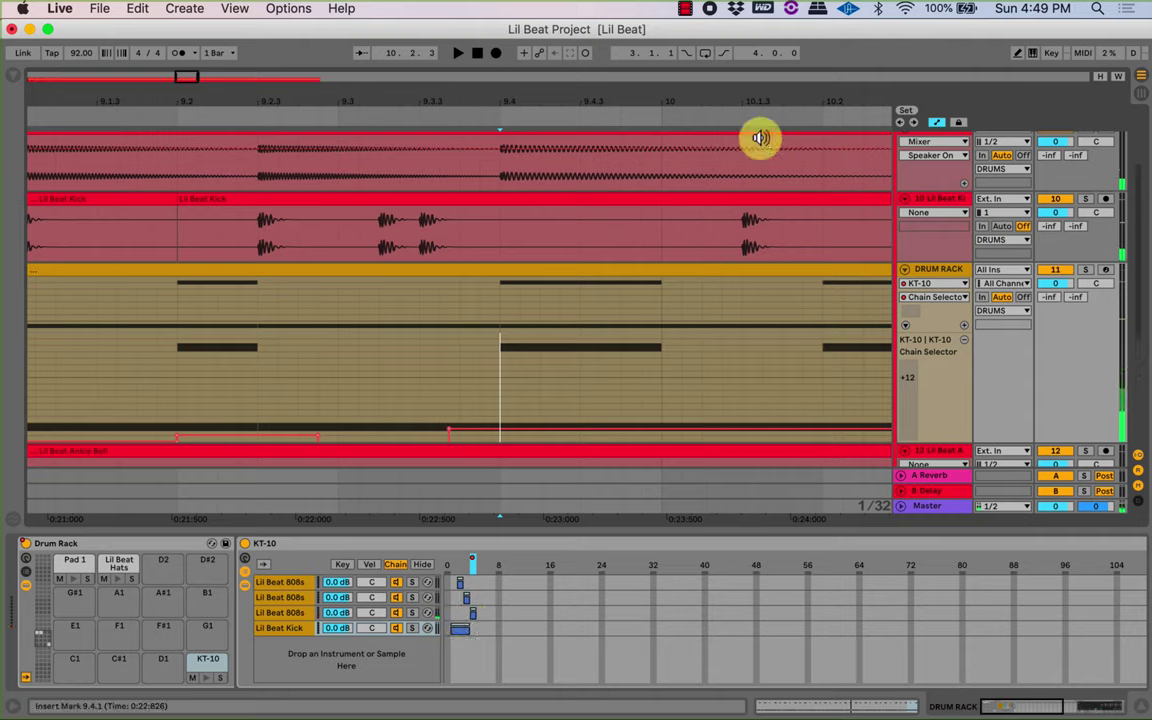
# Add KT-10 Chain Selector breakpoints at the start of bar 10 that drop the automation to 1.
pyautogui.moveTo(769, 107); pyautogui.dragTo(728, 105)
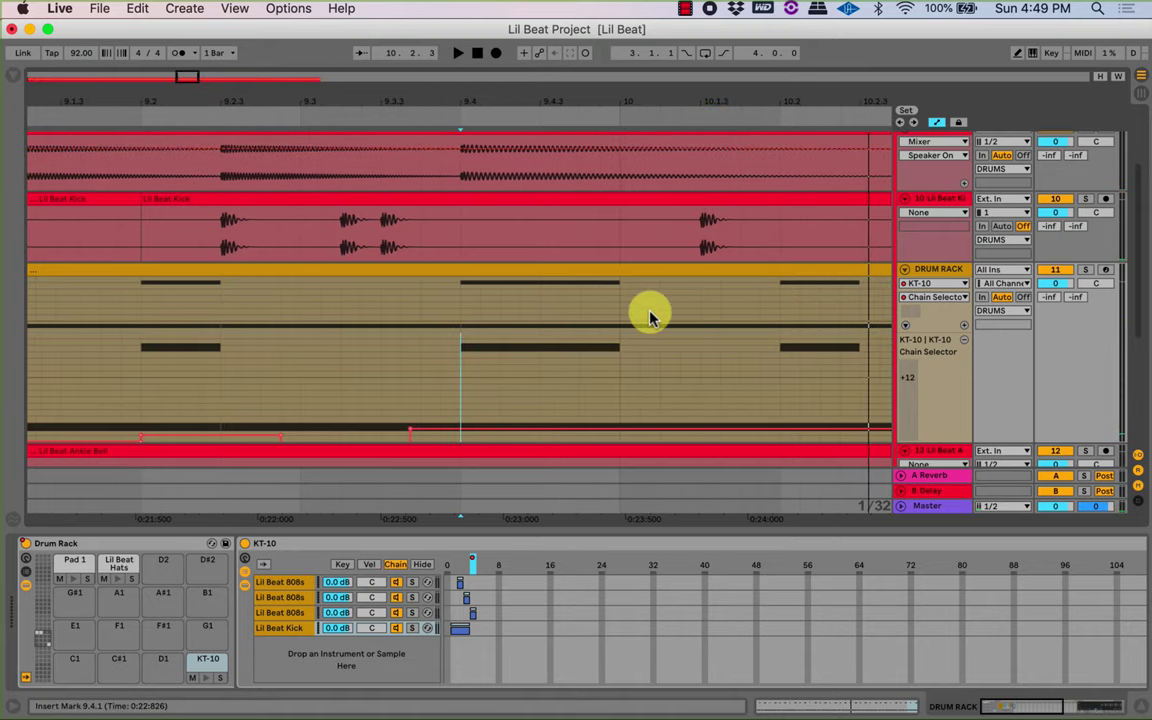
pyautogui.click(620, 430)
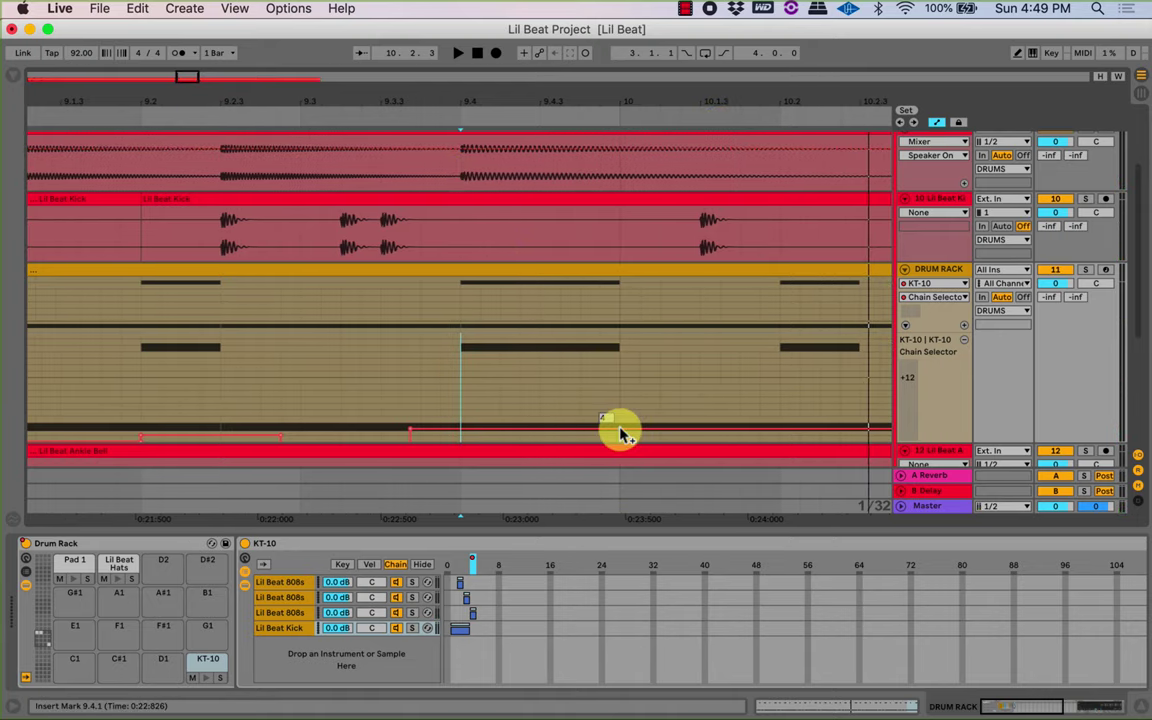
pyautogui.moveTo(669, 416); pyautogui.dragTo(620, 429)
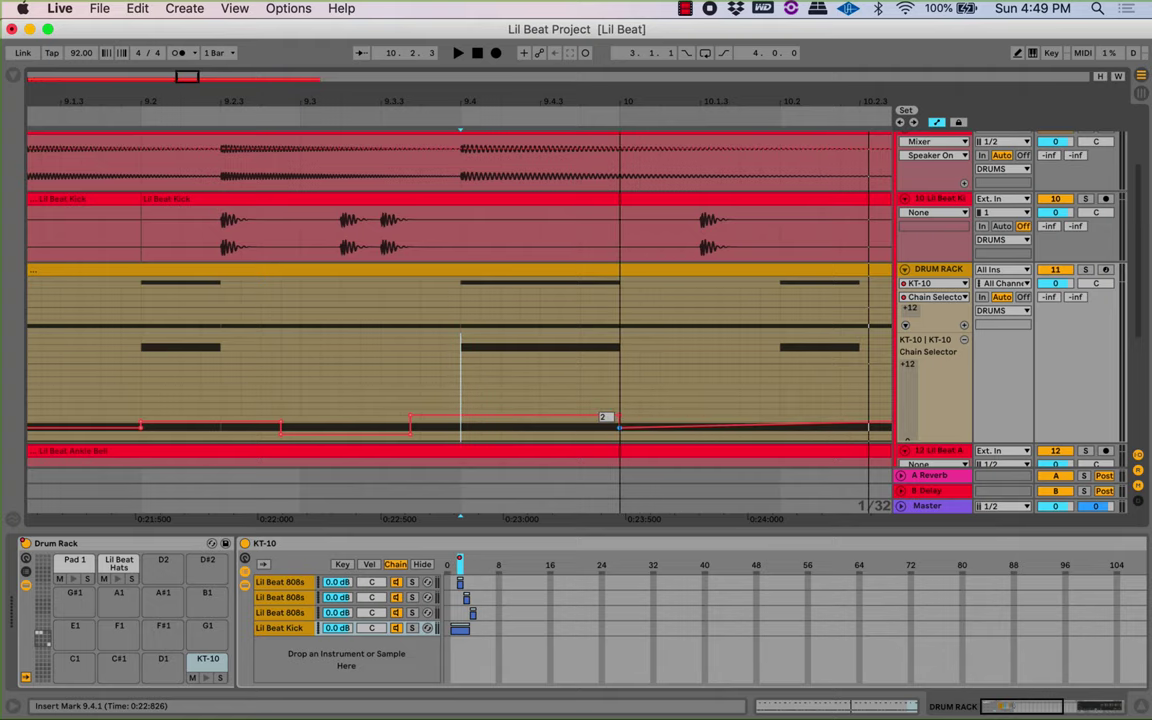
pyautogui.click(617, 417)
pyautogui.click(746, 108)
pyautogui.moveTo(746, 102); pyautogui.dragTo(588, 54)
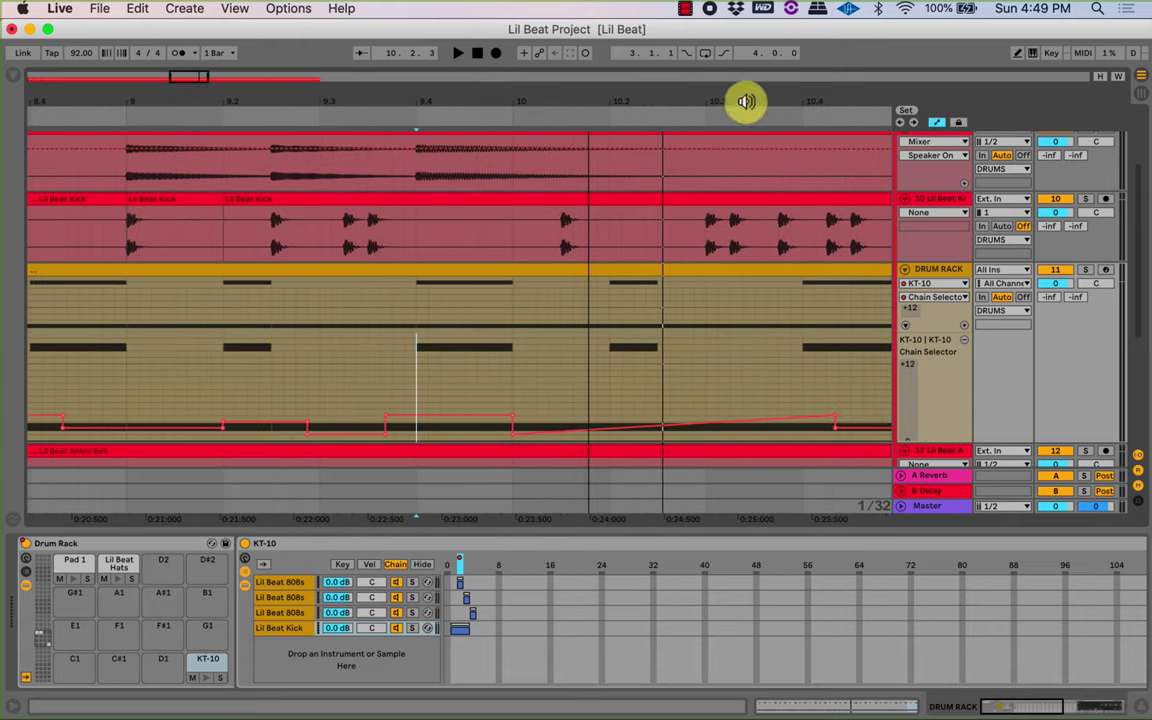
# Try lowering the Chain Selector breakpoint just after 10.4 and return it to 4.
pyautogui.click(806, 420)
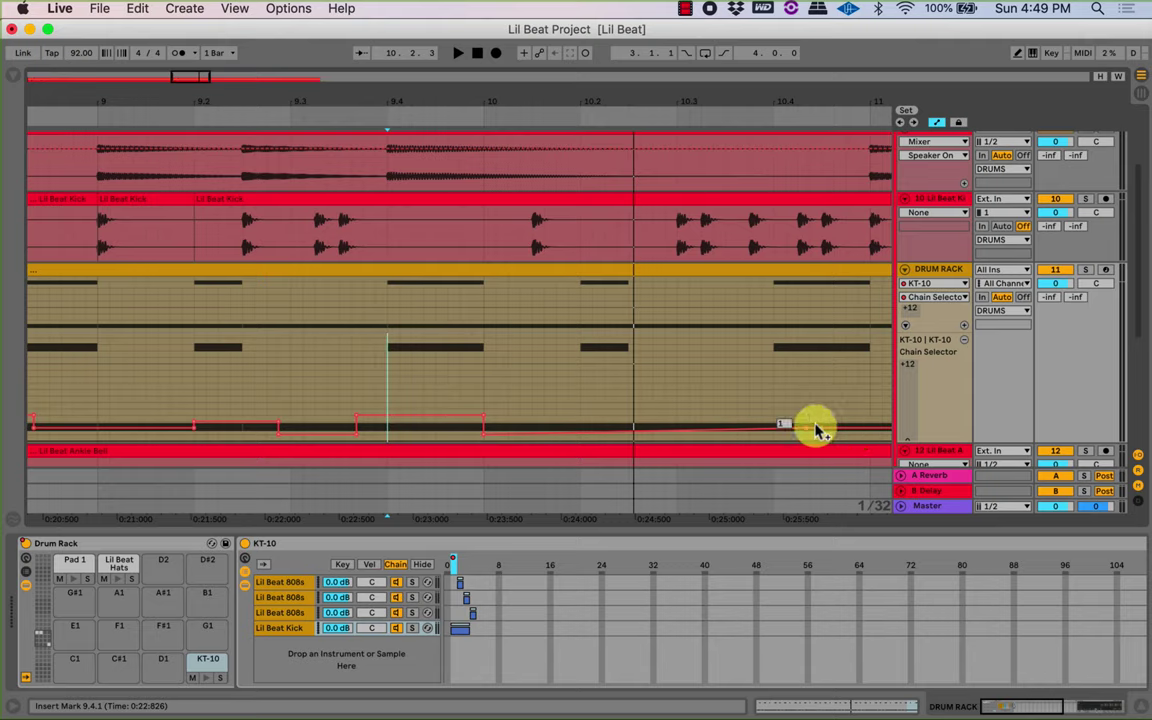
pyautogui.moveTo(816, 430)
pyautogui.mouseDown()
pyautogui.moveTo(784, 429)
pyautogui.moveTo(805, 437)
pyautogui.moveTo(806, 415)
pyautogui.mouseUp()
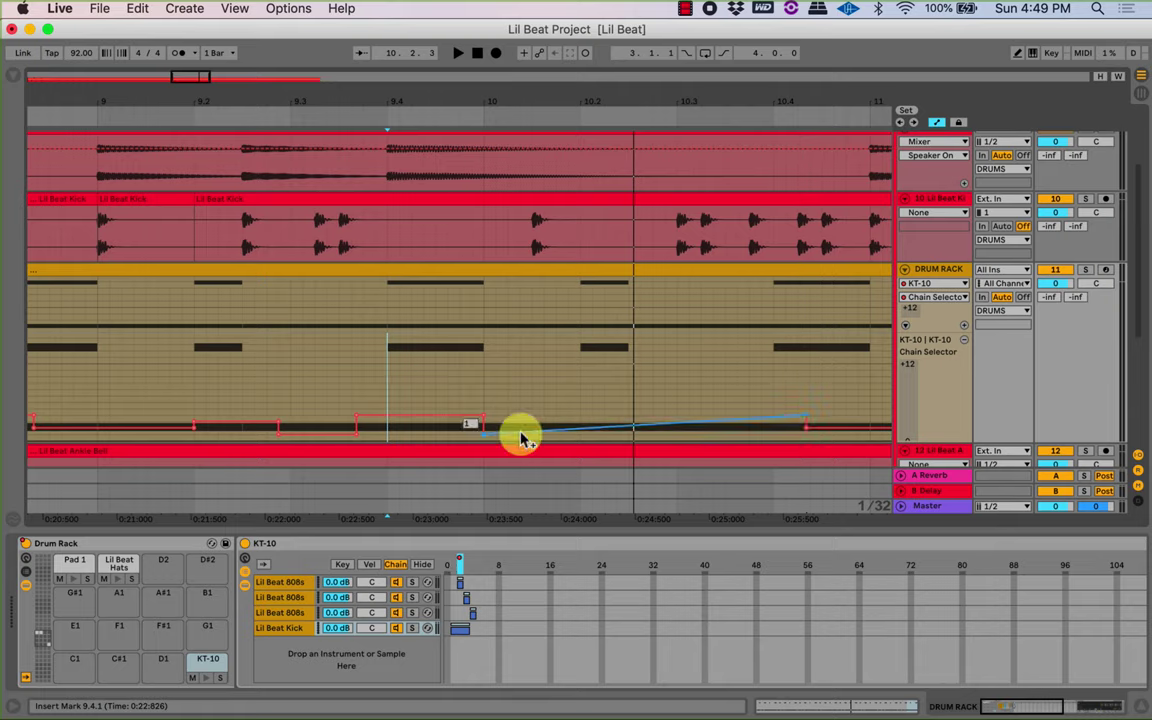
pyautogui.moveTo(493, 433); pyautogui.dragTo(484, 433)
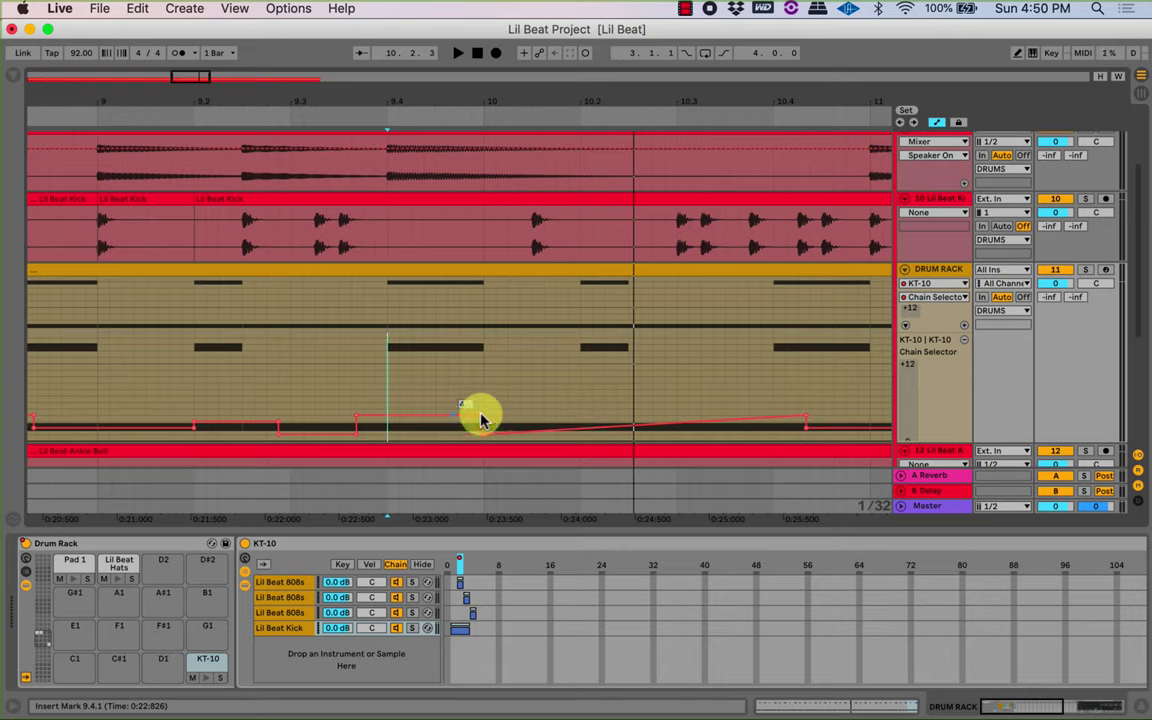
# Inspect the Chain Selector ramp after bar 10 and play briefly from 9.4.4.
pyautogui.moveTo(519, 91); pyautogui.dragTo(519, 42)
pyautogui.moveTo(480, 375); pyautogui.dragTo(480, 362)
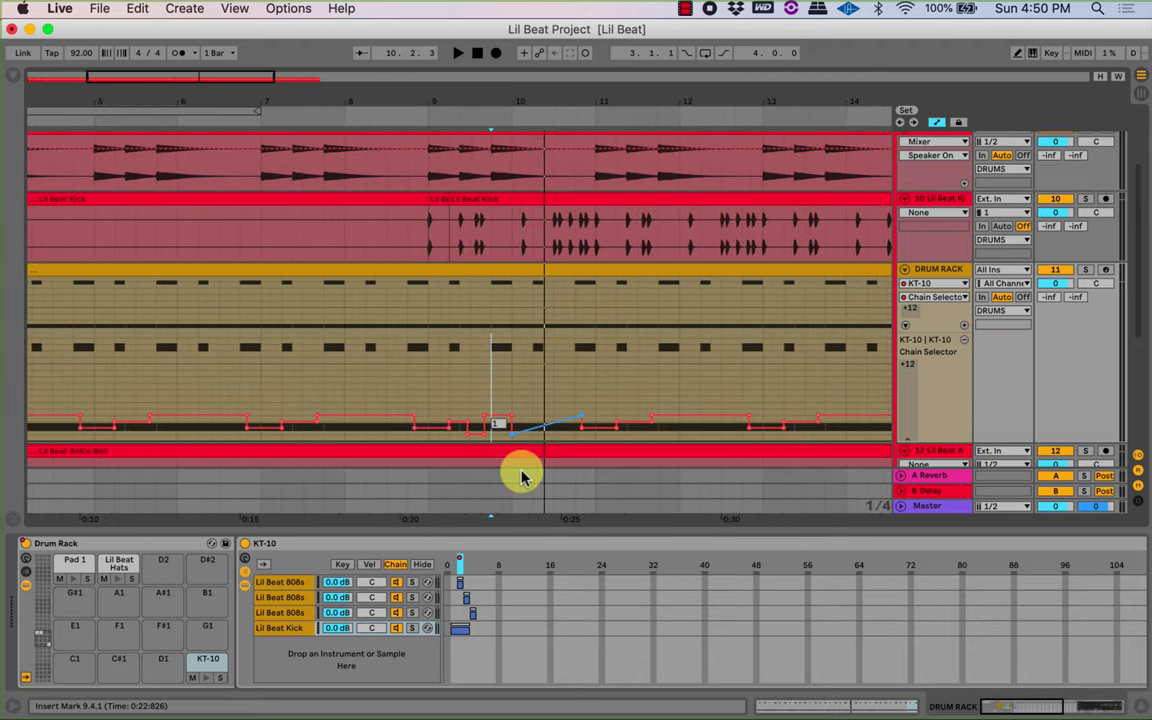
pyautogui.moveTo(551, 103)
pyautogui.mouseDown()
pyautogui.moveTo(552, 140)
pyautogui.moveTo(522, 153)
pyautogui.moveTo(544, 167)
pyautogui.mouseUp()
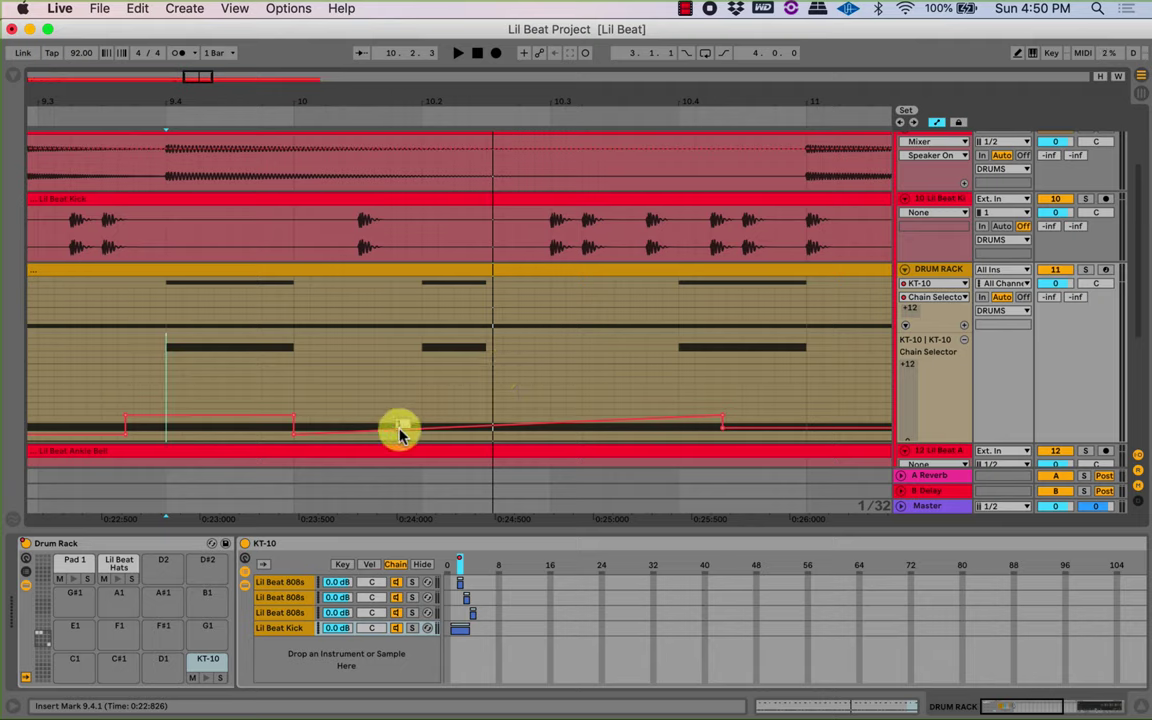
pyautogui.click(259, 386)
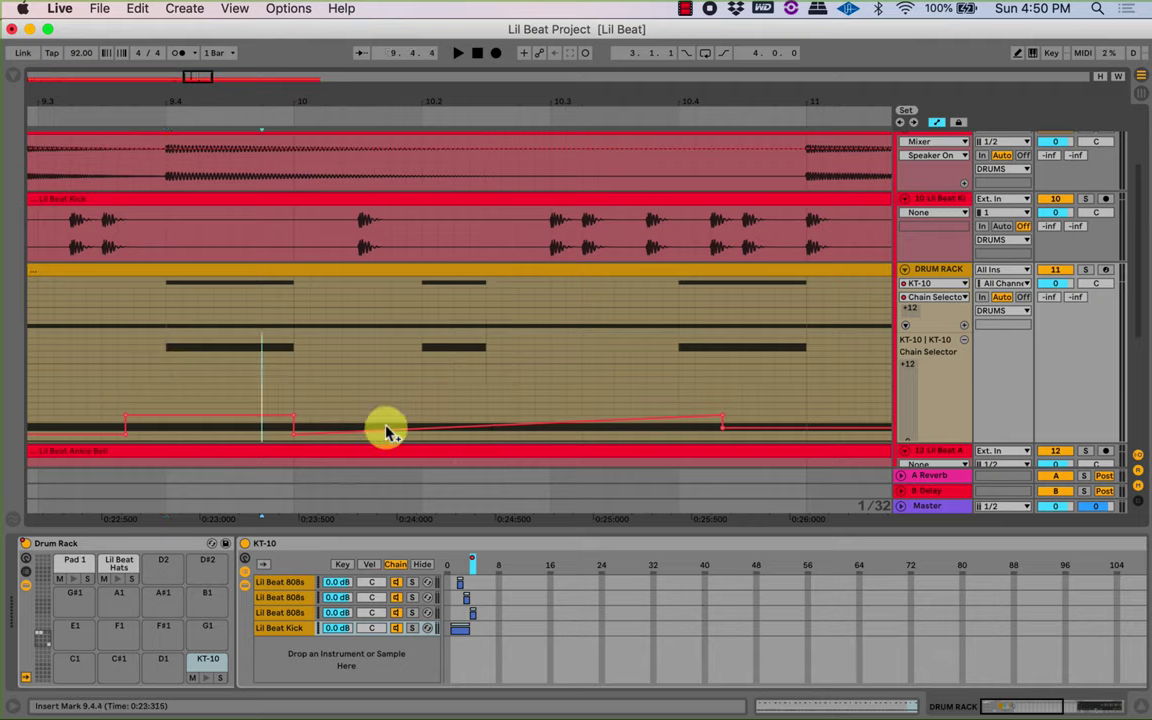
pyautogui.press('space')
pyautogui.press('space')
# Play from 10.1.2 past bar 11 to hear which KT-10 chains the rising Chain Selector ramp triggers.
pyautogui.click(327, 386)
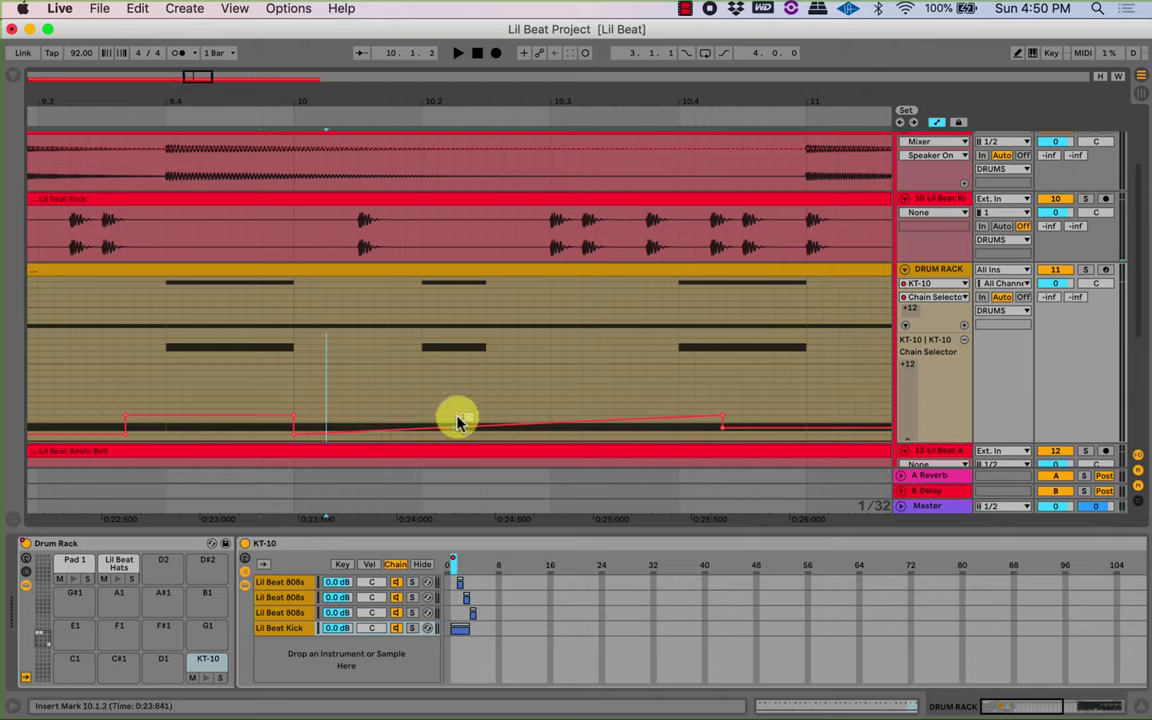
pyautogui.press('space')
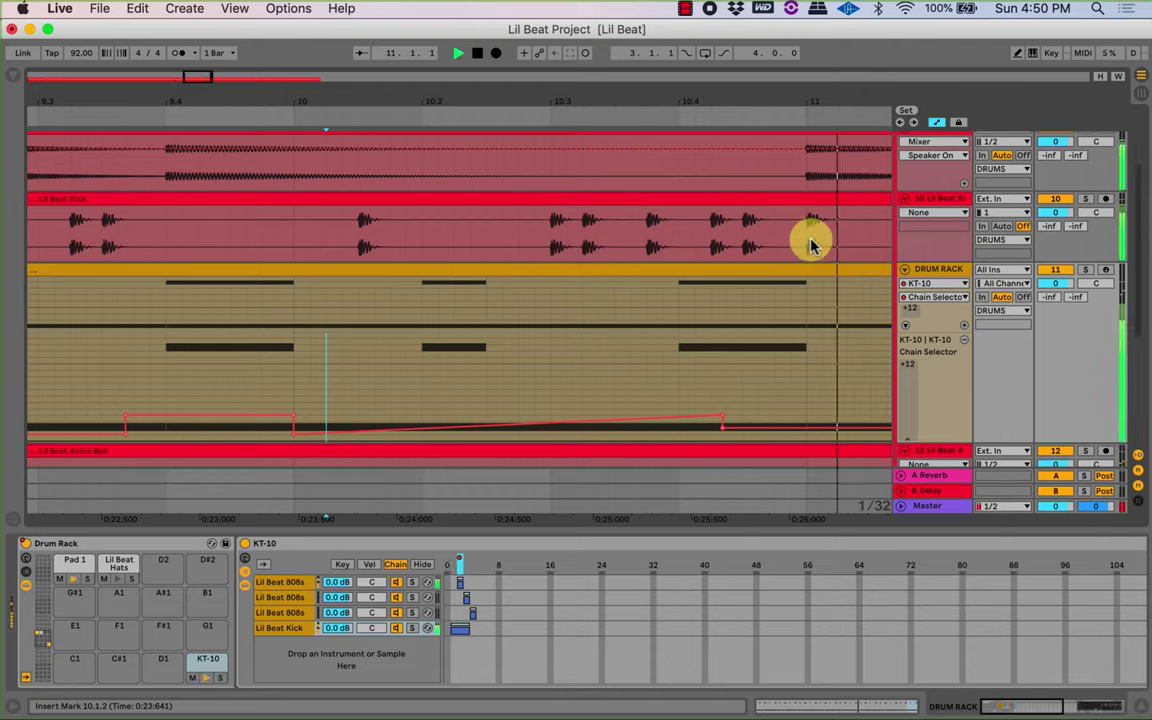
pyautogui.press('space')
pyautogui.click(722, 425)
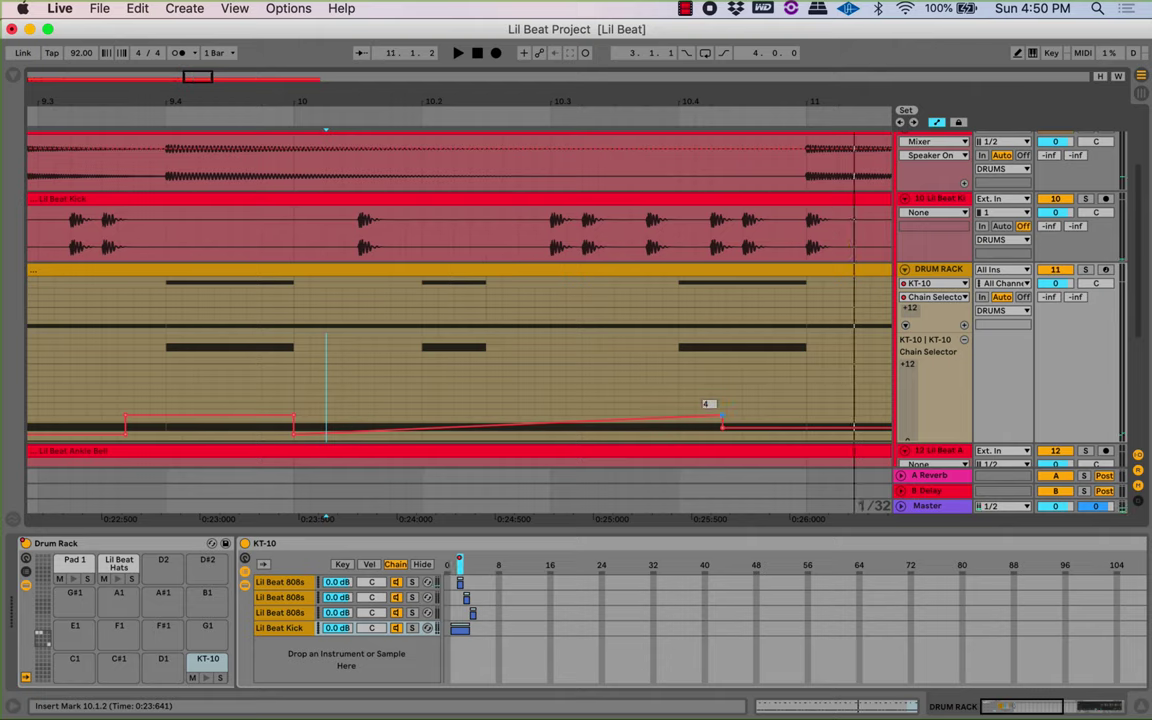
# Flatten the KT-10 Chain Selector ramp after bar 10 and place the step up to 2 just before bar 11.
pyautogui.moveTo(720, 417); pyautogui.dragTo(722, 440)
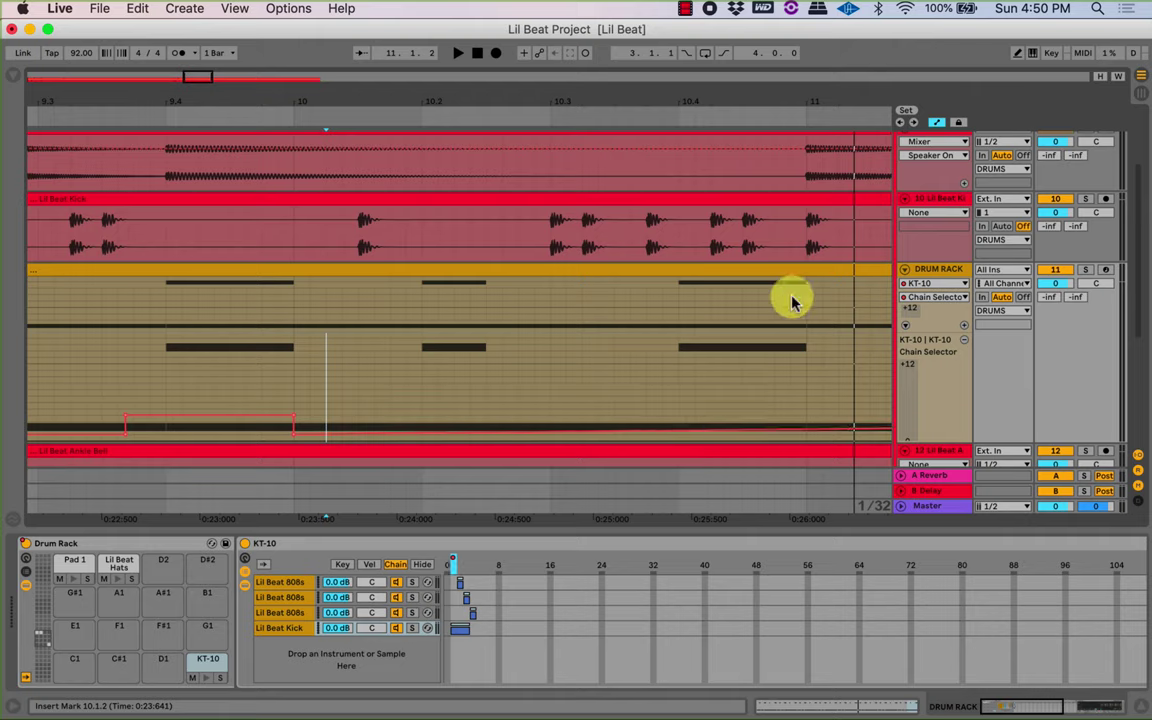
pyautogui.click(793, 430)
pyautogui.moveTo(793, 431); pyautogui.dragTo(780, 428)
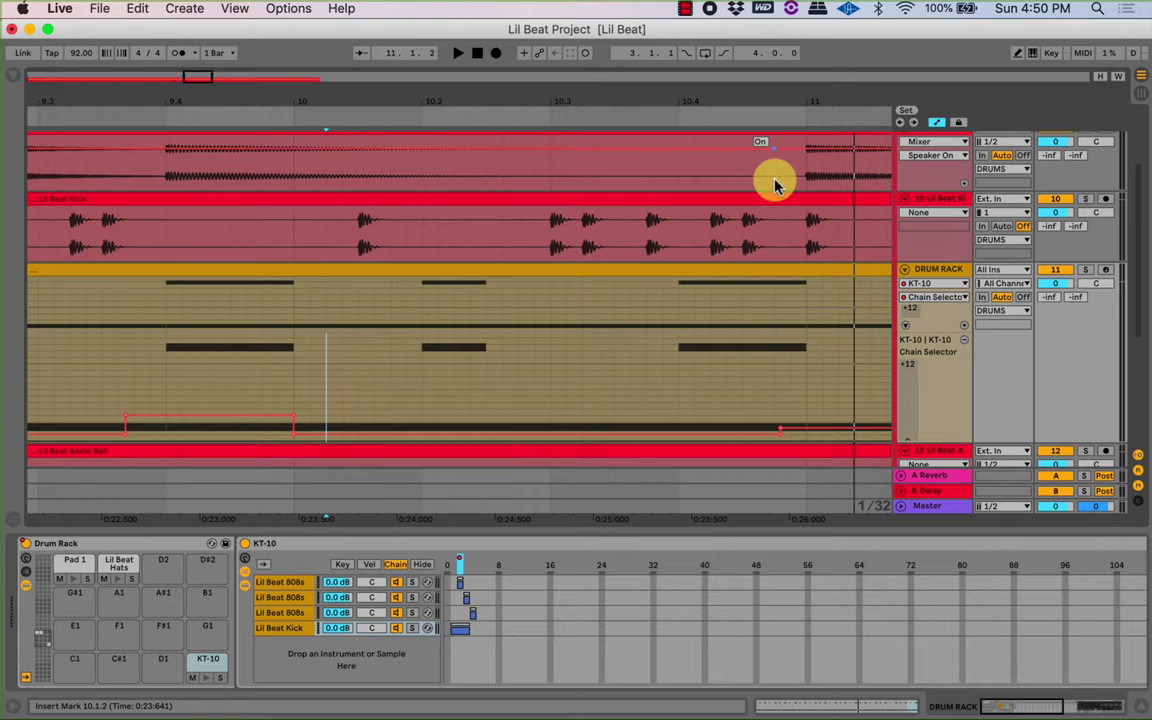
# Duplicate the Chain Selector automation from 9.1.1 to 11.1.1 three times up to bar 17 and remove the stray drop at the end.
pyautogui.moveTo(822, 105); pyautogui.dragTo(782, 105)
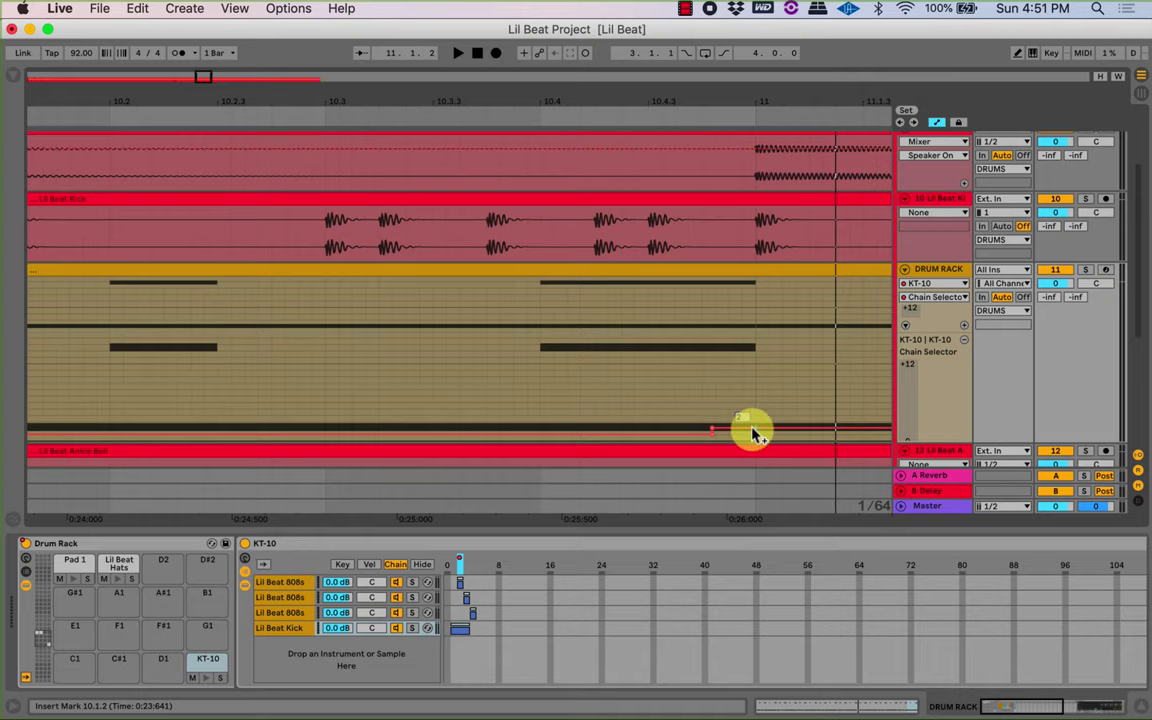
pyautogui.moveTo(743, 104); pyautogui.dragTo(743, 63)
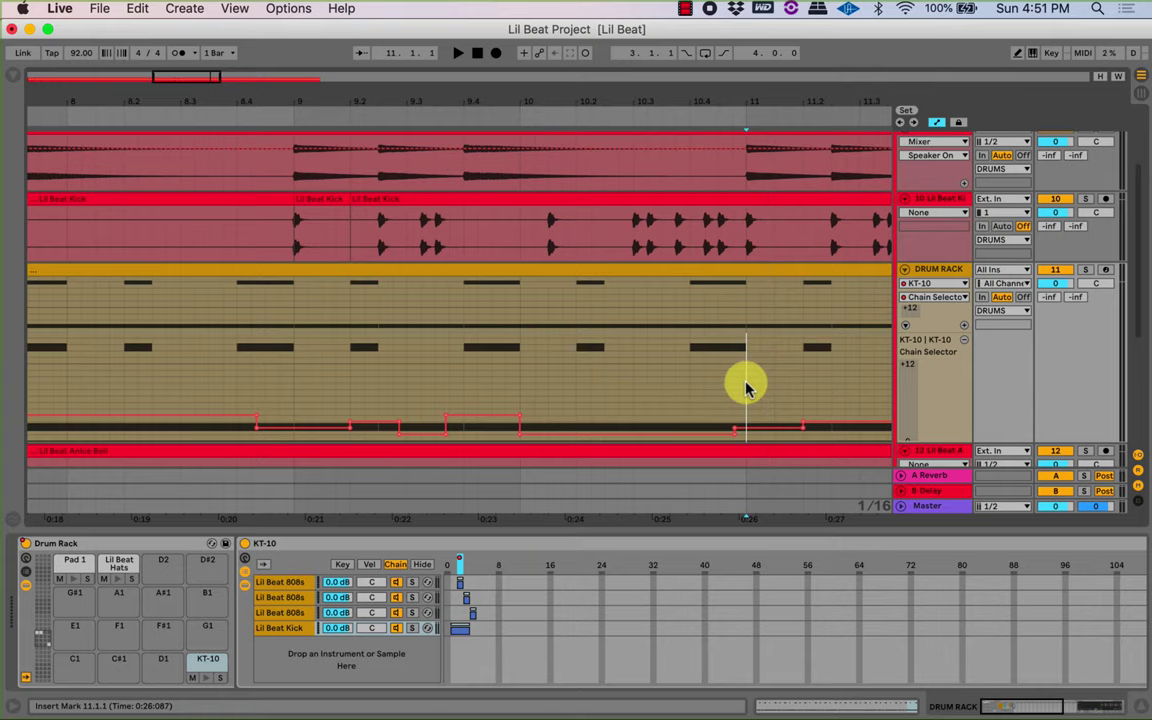
pyautogui.moveTo(693, 102); pyautogui.dragTo(692, 75)
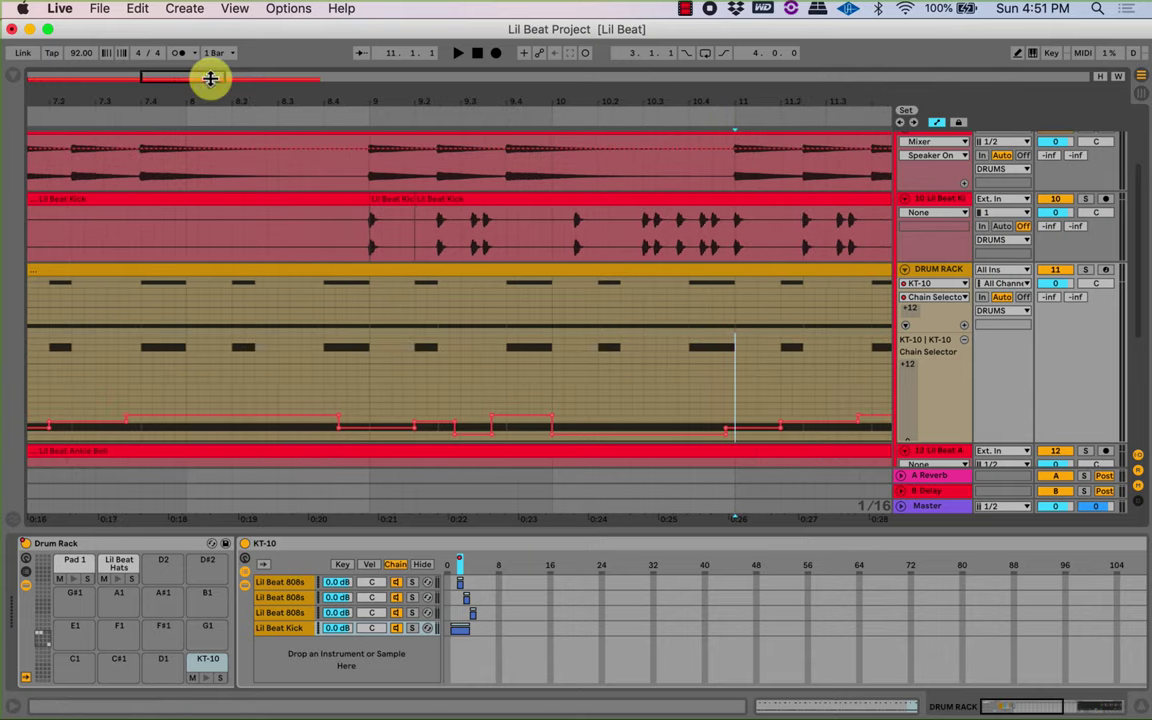
pyautogui.moveTo(210, 78); pyautogui.dragTo(211, 60)
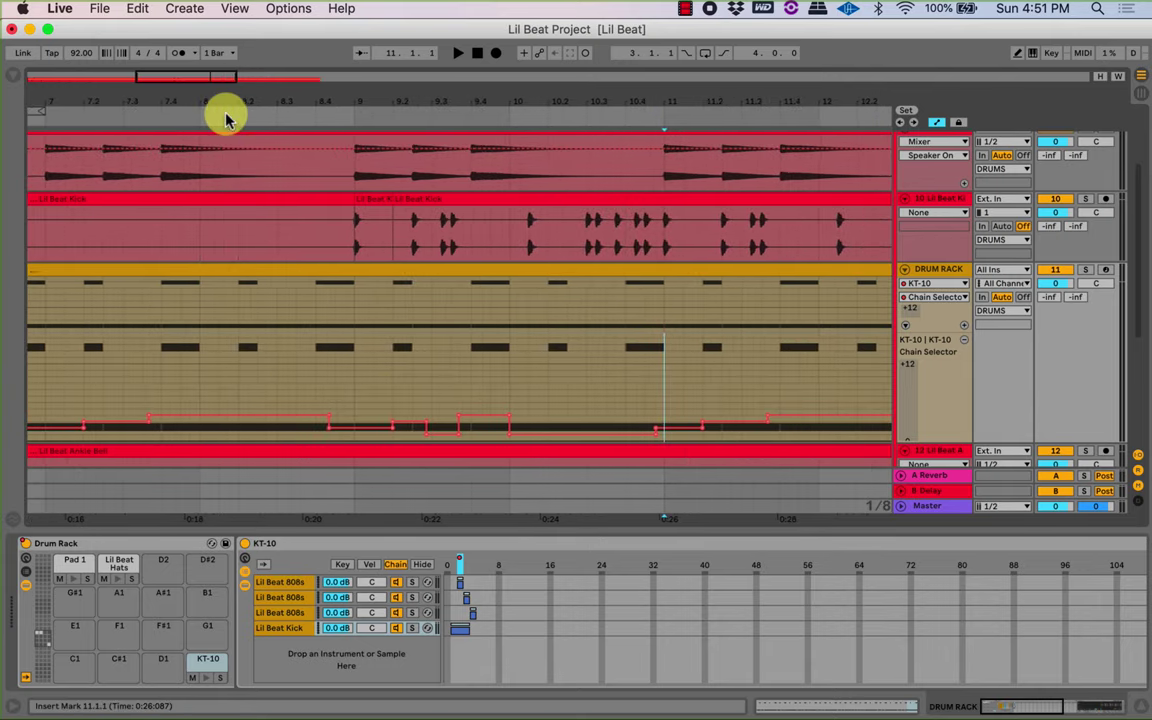
pyautogui.keyDown('shift'); pyautogui.click(355, 405); pyautogui.keyUp('shift')
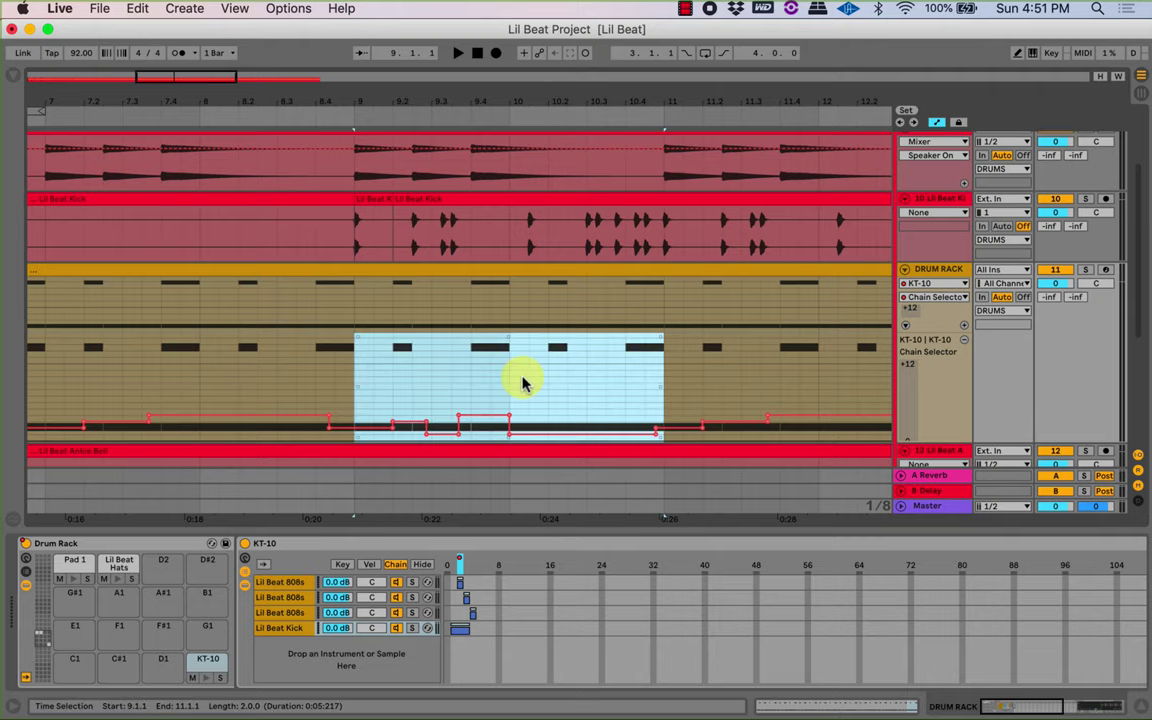
pyautogui.press('super+d')
pyautogui.press('super+d')
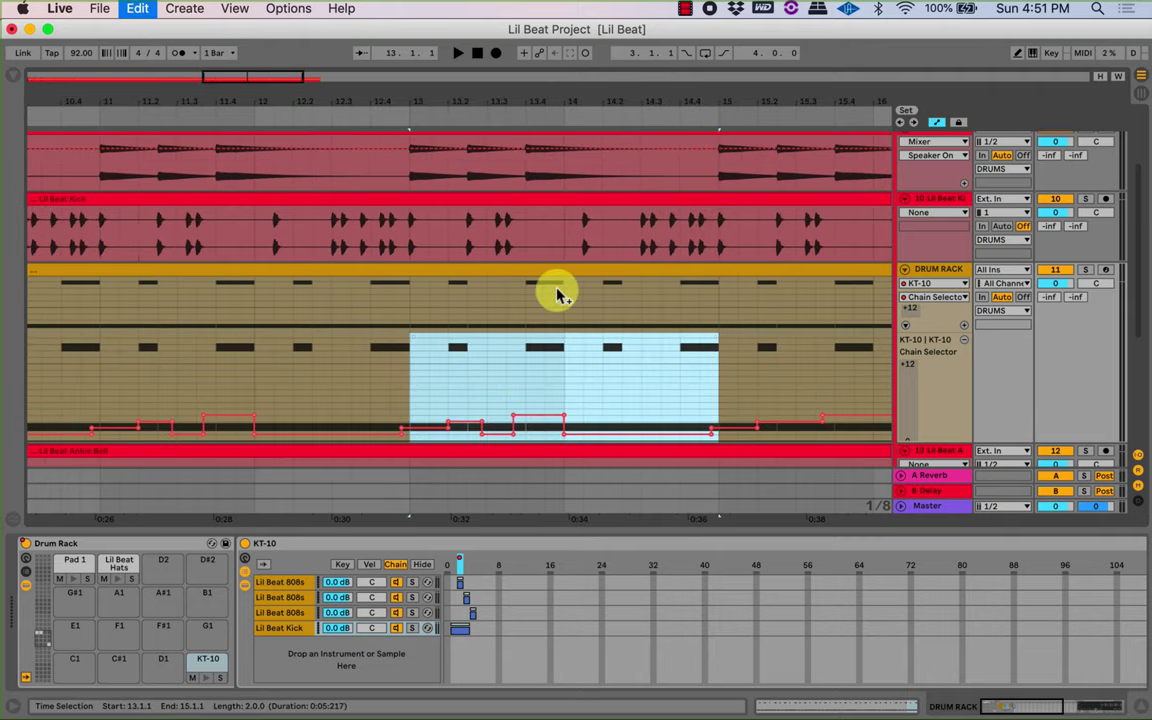
pyautogui.moveTo(567, 104); pyautogui.dragTo(567, 60)
pyautogui.press('super+d')
pyautogui.moveTo(809, 103); pyautogui.dragTo(806, 140)
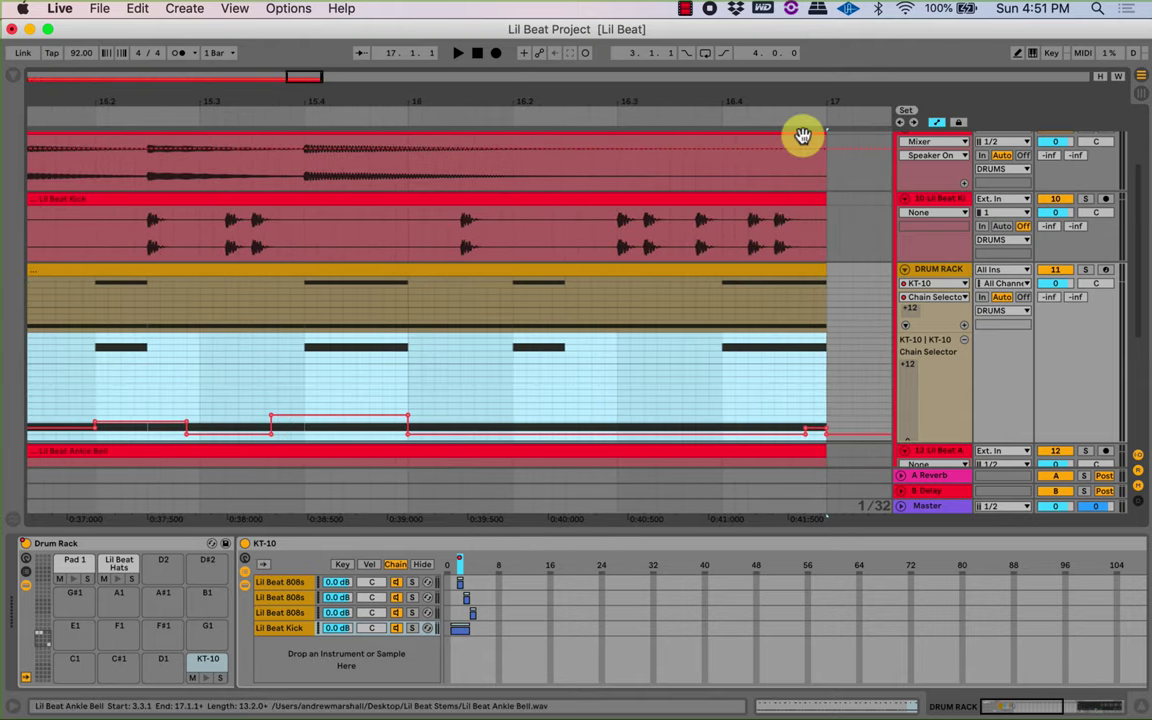
pyautogui.click(827, 430)
pyautogui.moveTo(628, 100); pyautogui.dragTo(753, 41)
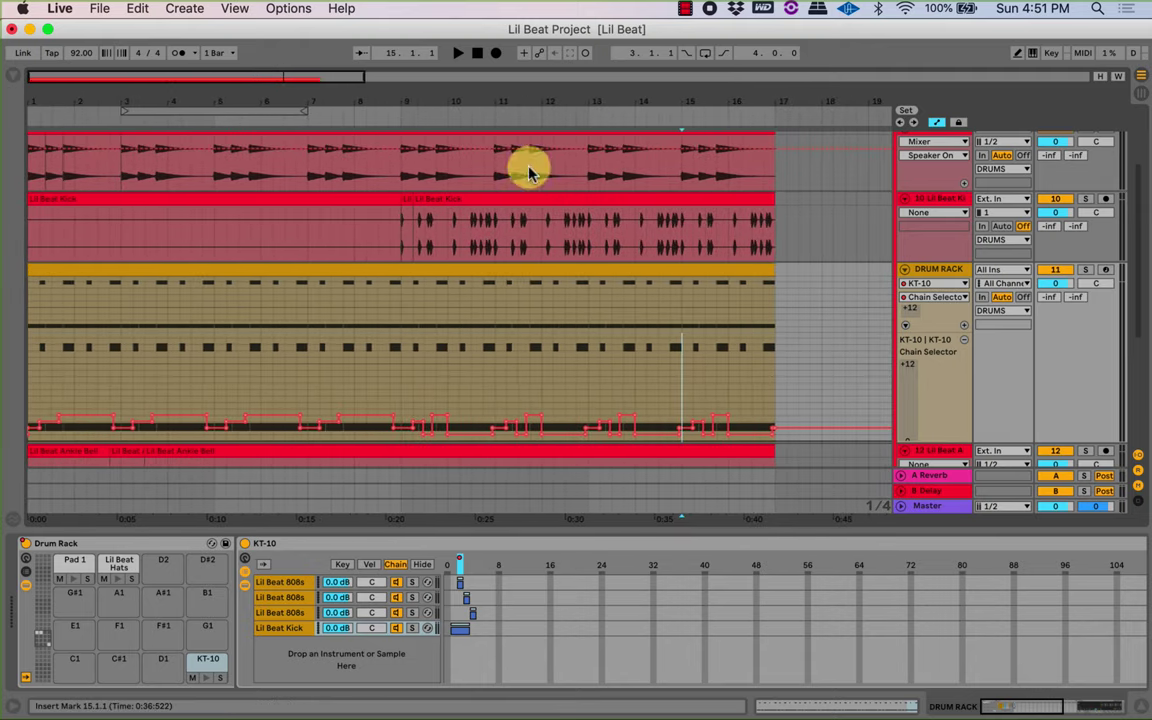
# Open the DRUM RACK track's MIDI clip and enlarge its note editor.
pyautogui.click(336, 270)
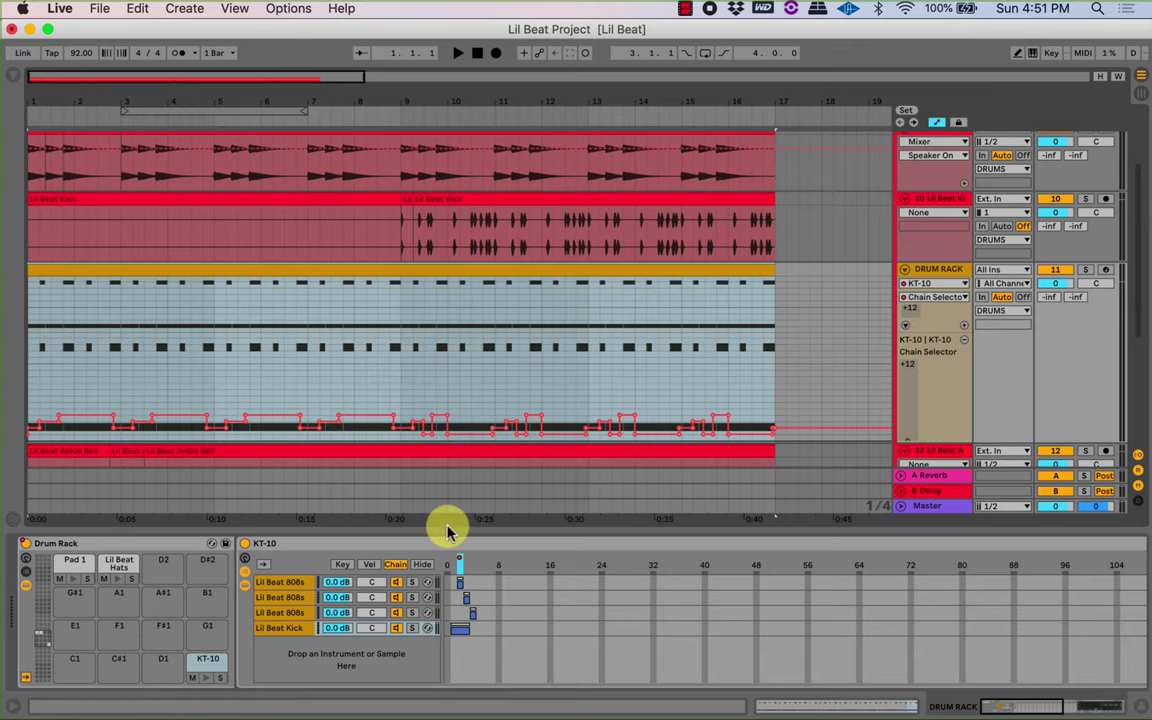
pyautogui.doubleClick(446, 297)
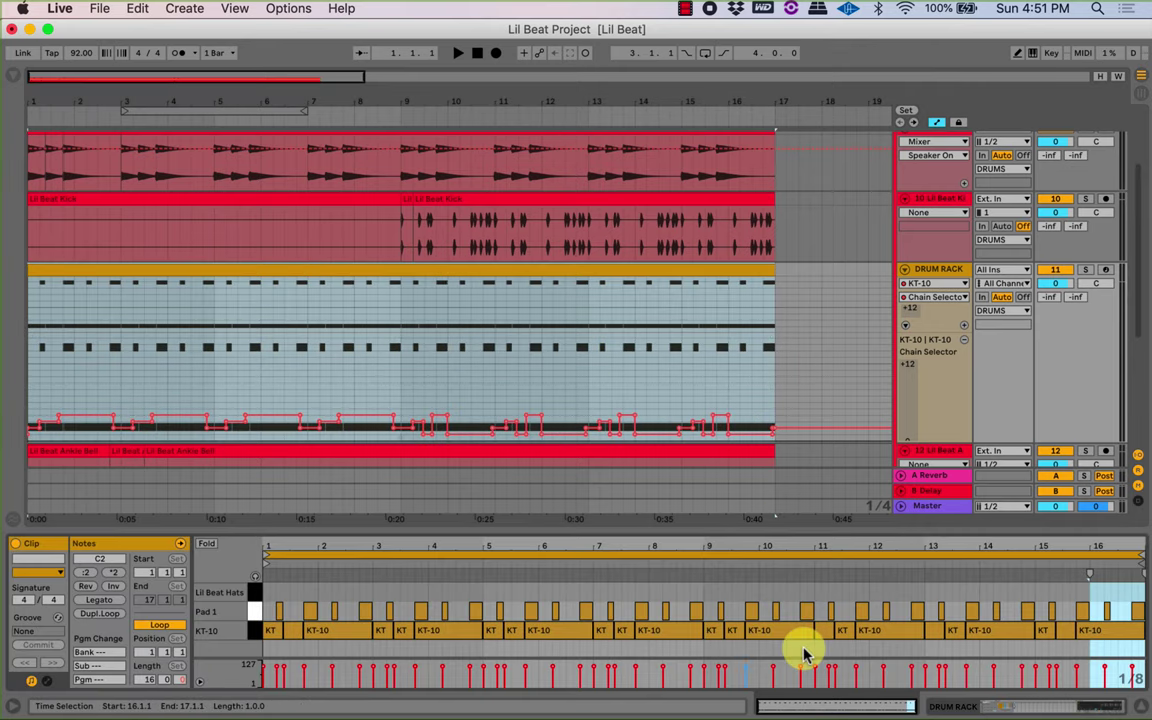
pyautogui.moveTo(789, 533); pyautogui.dragTo(650, 512)
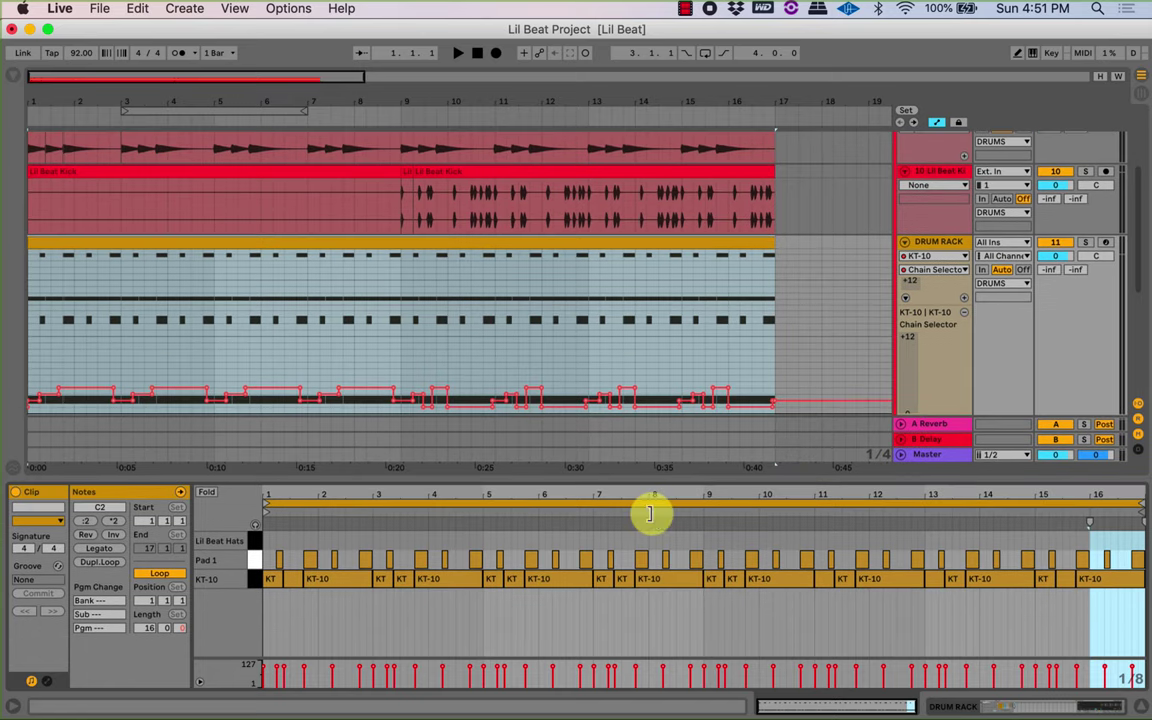
# Try to delete the long KT-10 note leading up to bar 9 and undo the deletion.
pyautogui.click(275, 584)
pyautogui.click(295, 584)
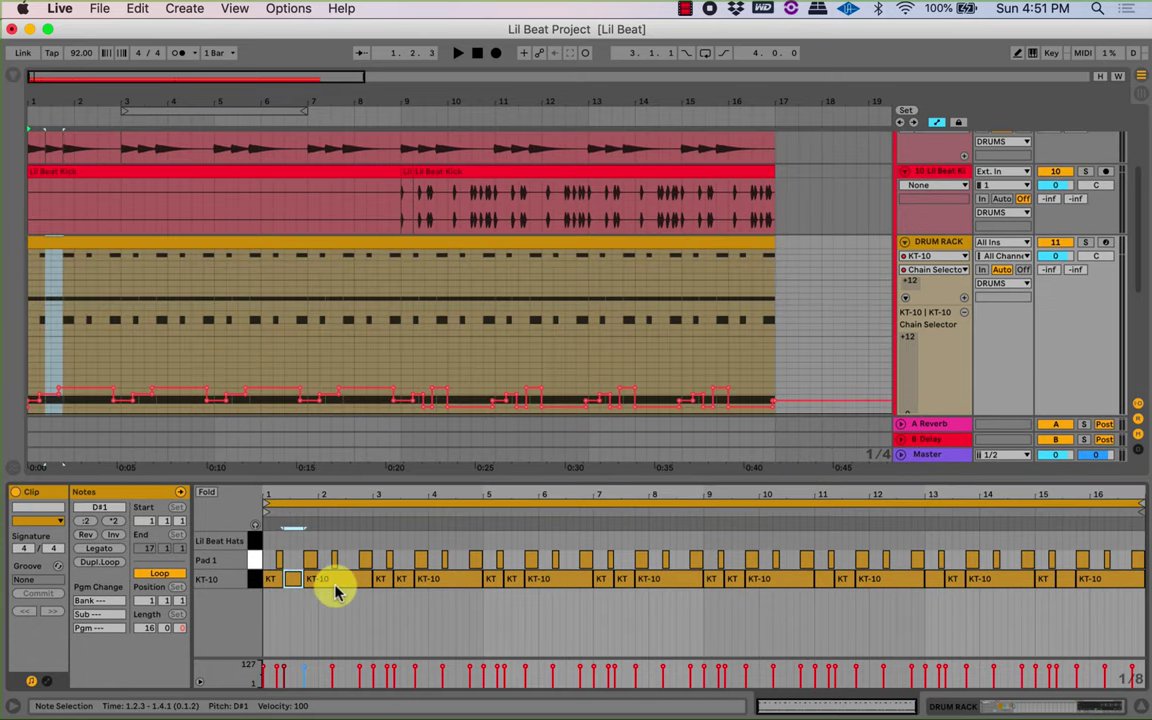
pyautogui.click(335, 585)
pyautogui.moveTo(388, 585); pyautogui.dragTo(716, 583)
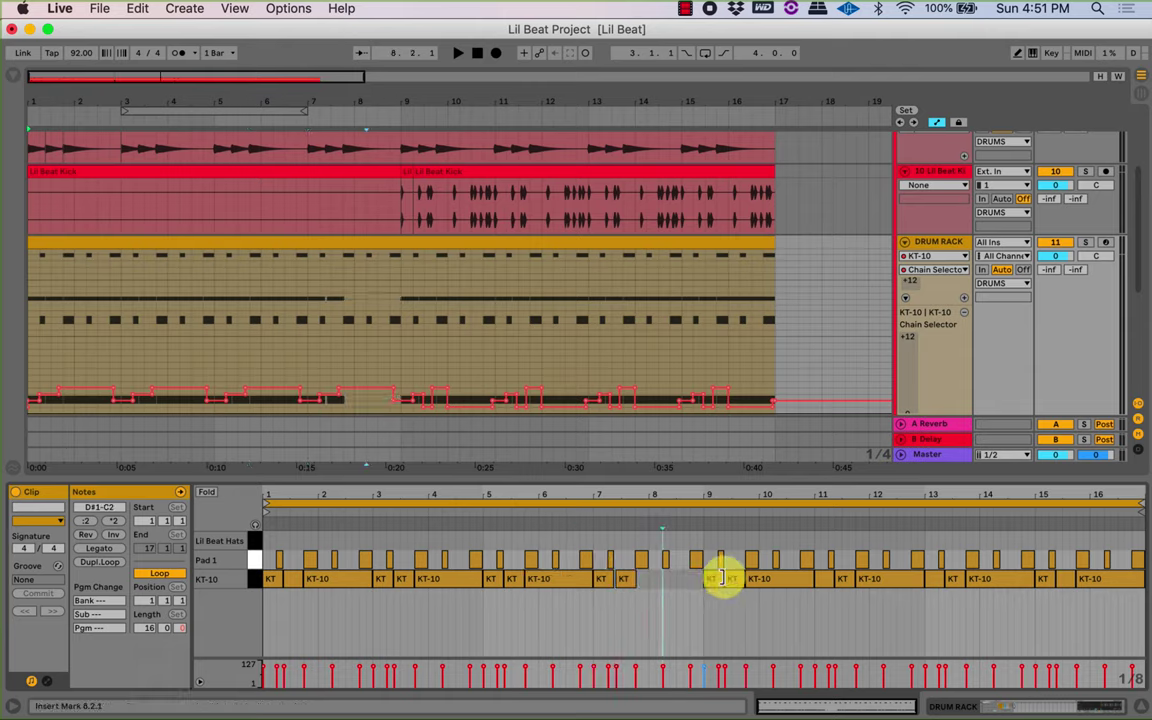
pyautogui.press('super+z')
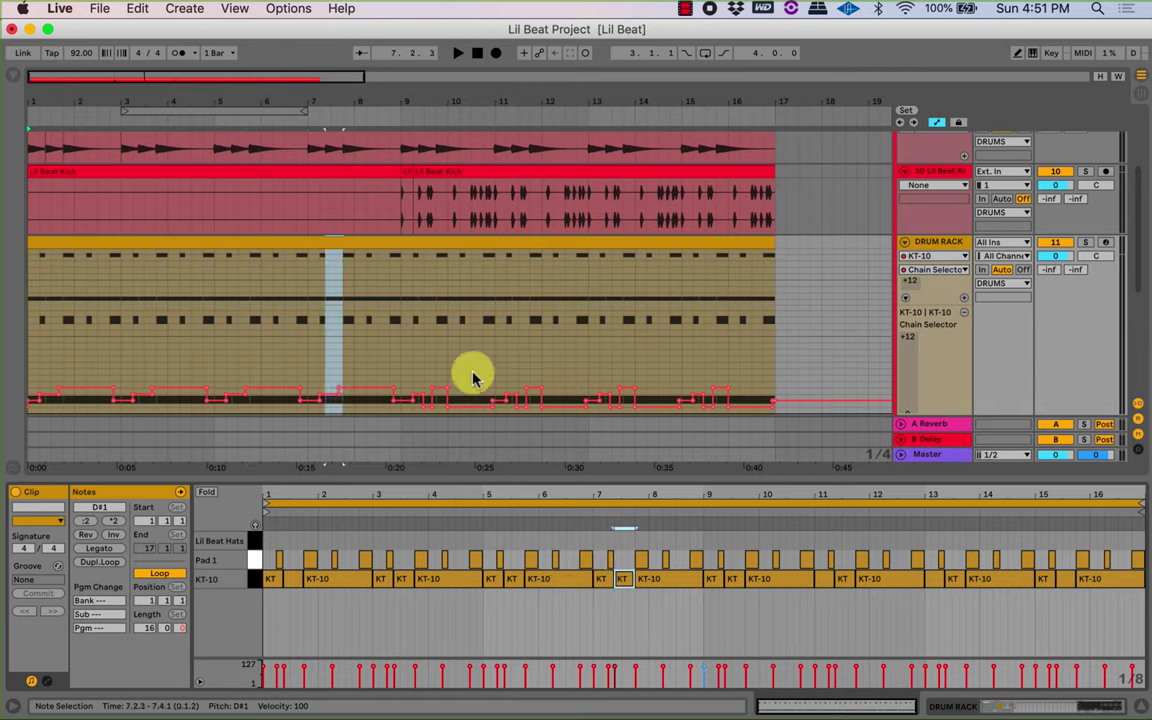
# Delete all KT-10 notes from bar 9 to the end of the DRUM RACK clip.
pyautogui.click(398, 228)
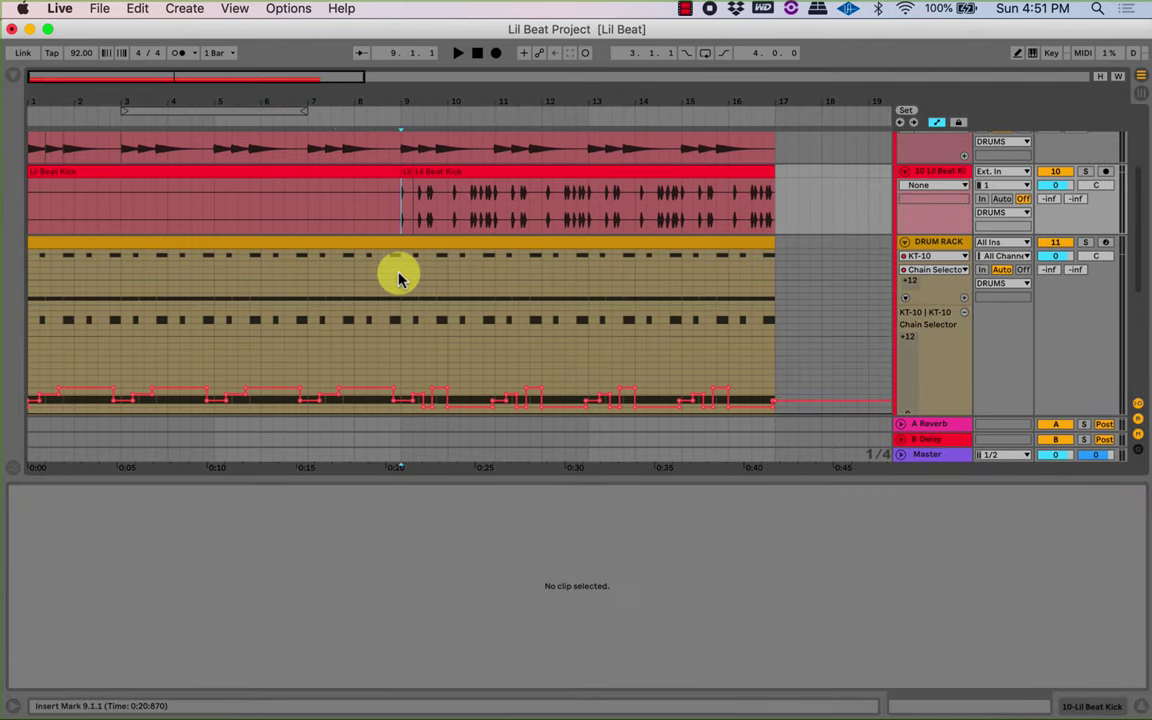
pyautogui.click(400, 280)
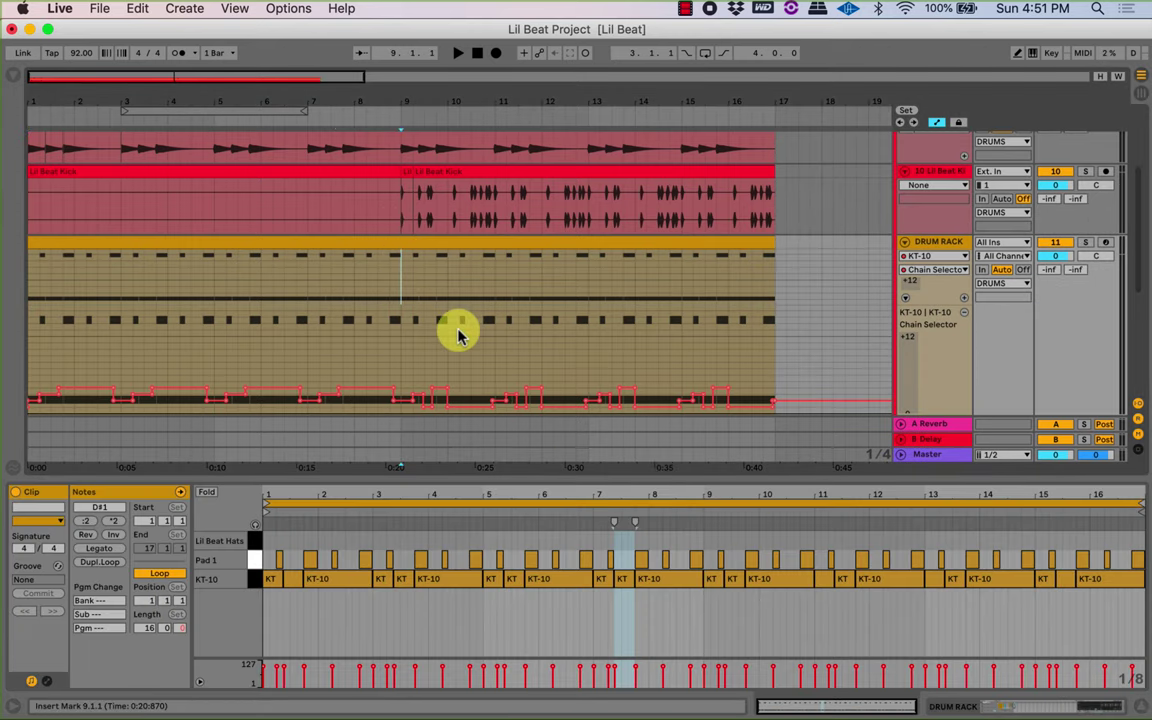
pyautogui.moveTo(741, 491)
pyautogui.mouseDown()
pyautogui.moveTo(707, 505)
pyautogui.moveTo(736, 492)
pyautogui.mouseUp()
pyautogui.moveTo(688, 607); pyautogui.dragTo(1093, 590)
pyautogui.press('Delete')
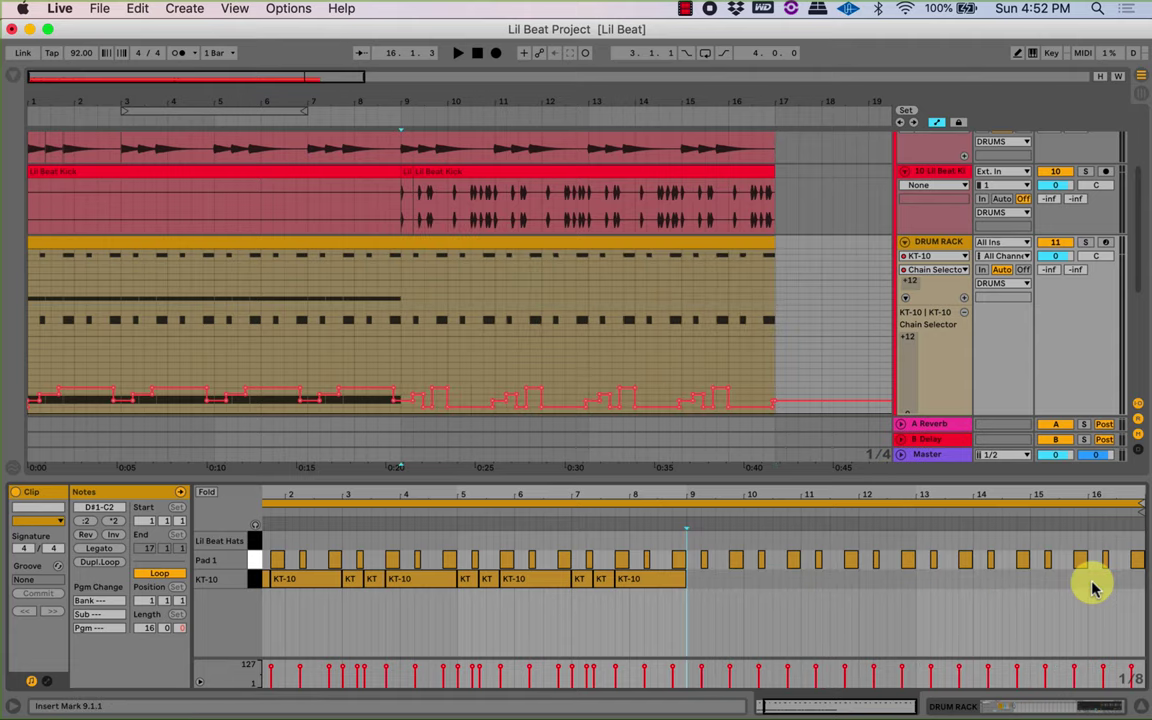
# Add KT-10 notes from 9.1.1 to 9.2.3 and from 9.2.3 to 9.3.1.
pyautogui.moveTo(728, 489); pyautogui.dragTo(548, 489)
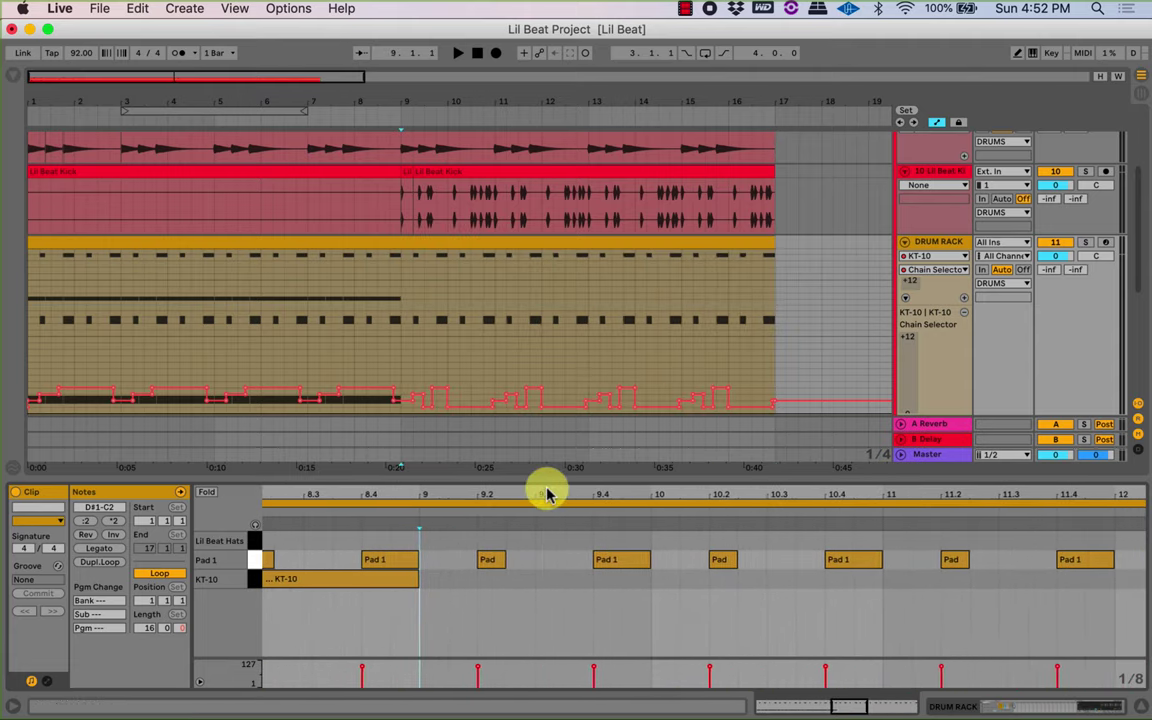
pyautogui.doubleClick(428, 575)
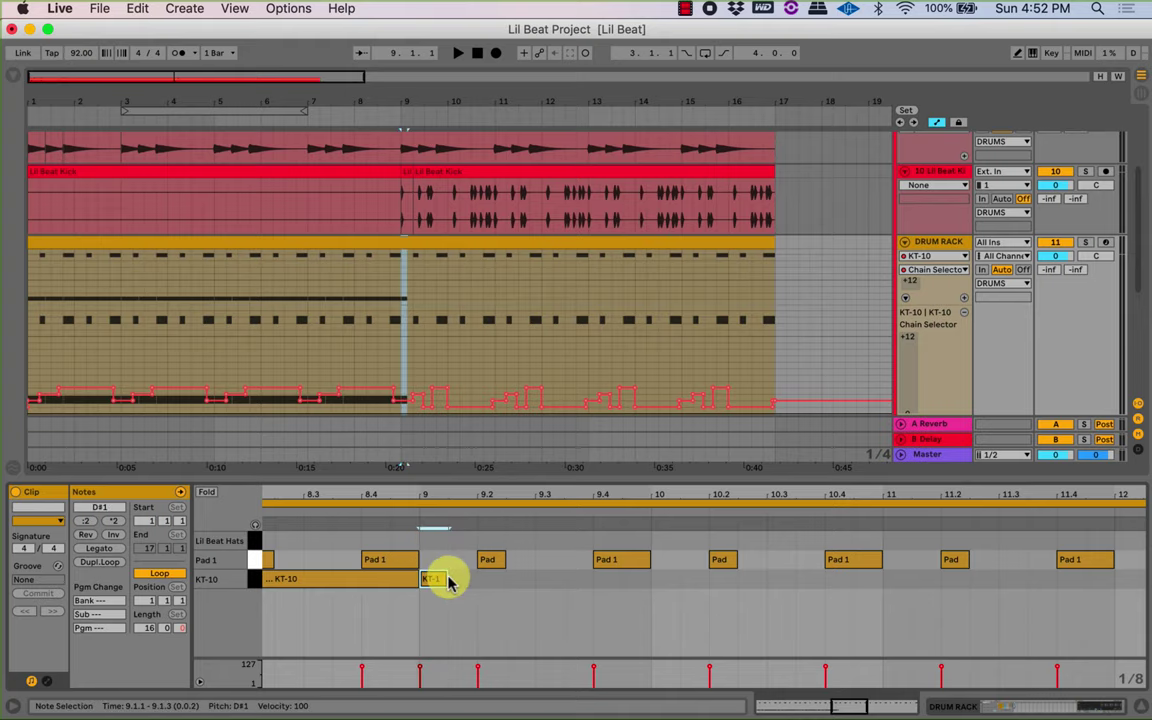
pyautogui.moveTo(421, 96)
pyautogui.mouseDown()
pyautogui.moveTo(417, 150)
pyautogui.moveTo(419, 98)
pyautogui.mouseUp()
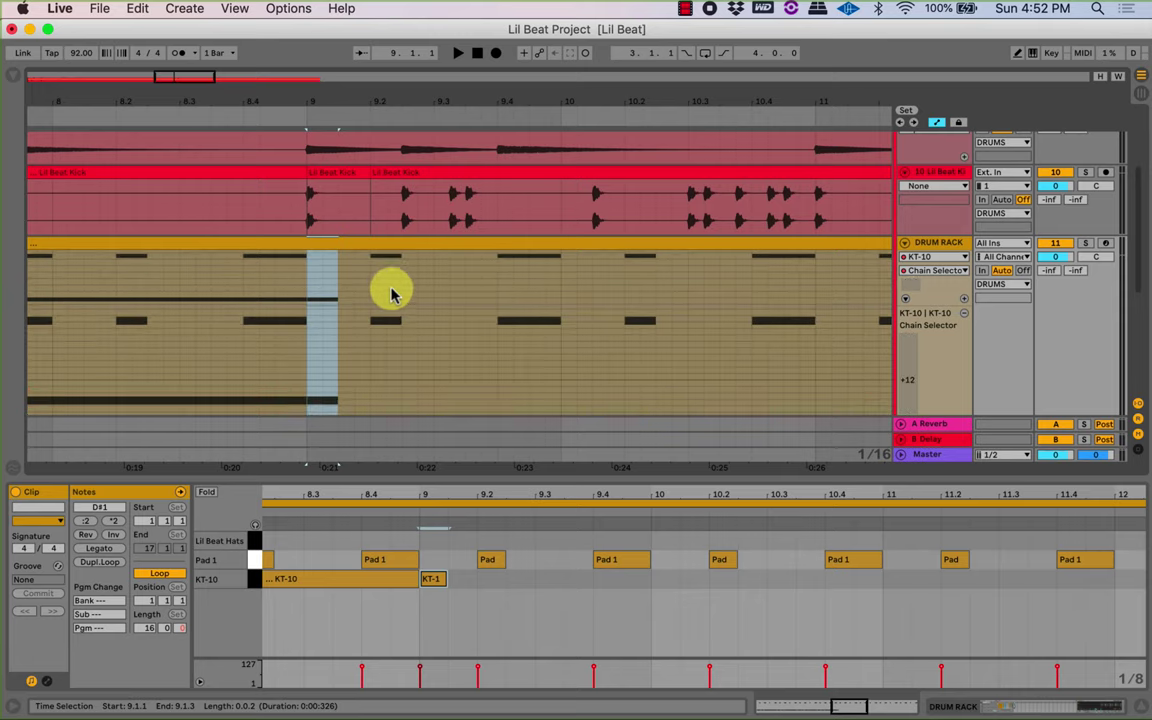
pyautogui.click(443, 579)
pyautogui.moveTo(443, 583); pyautogui.dragTo(538, 587)
pyautogui.doubleClick(515, 586)
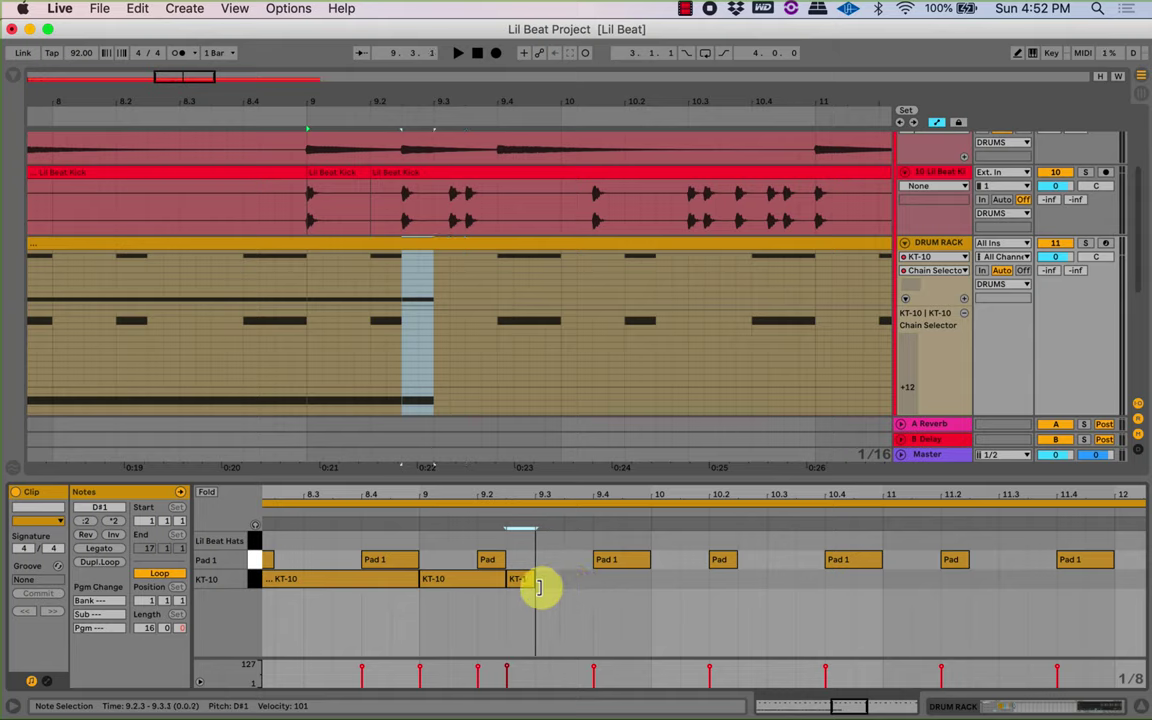
# Set the note grid to 1/16 and add sixteenth-length KT-10 notes at 9.3.2 and 9.3.3.
pyautogui.click(565, 588)
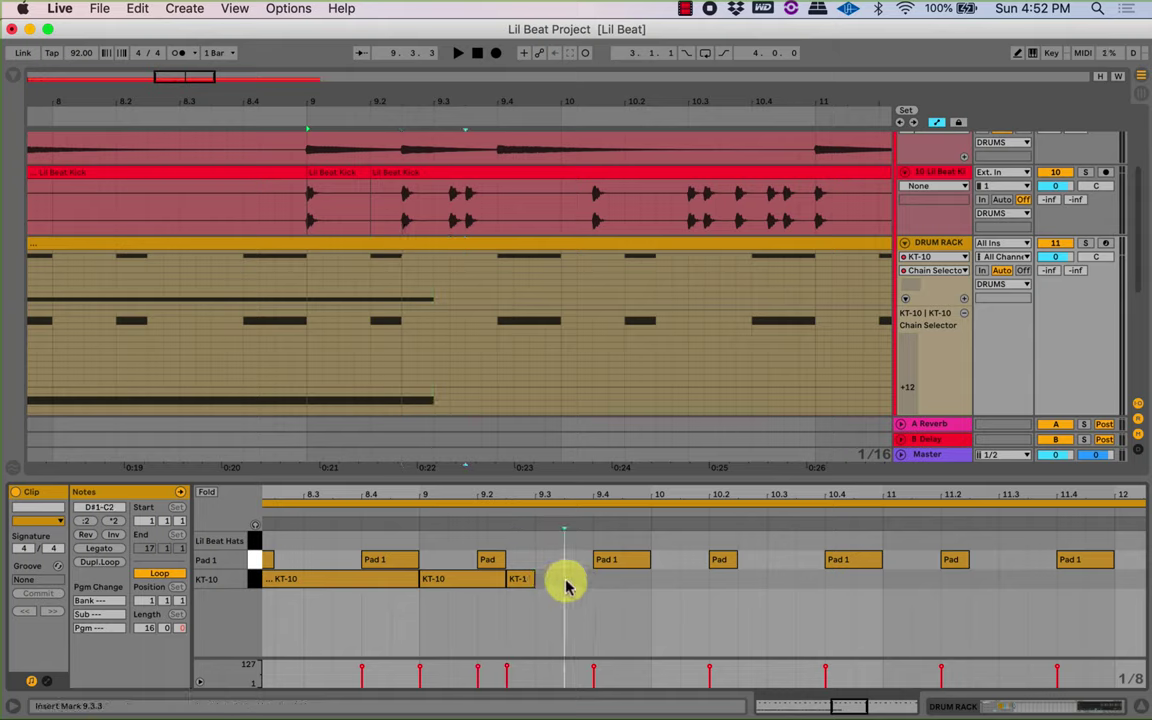
pyautogui.rightClick(1121, 672)
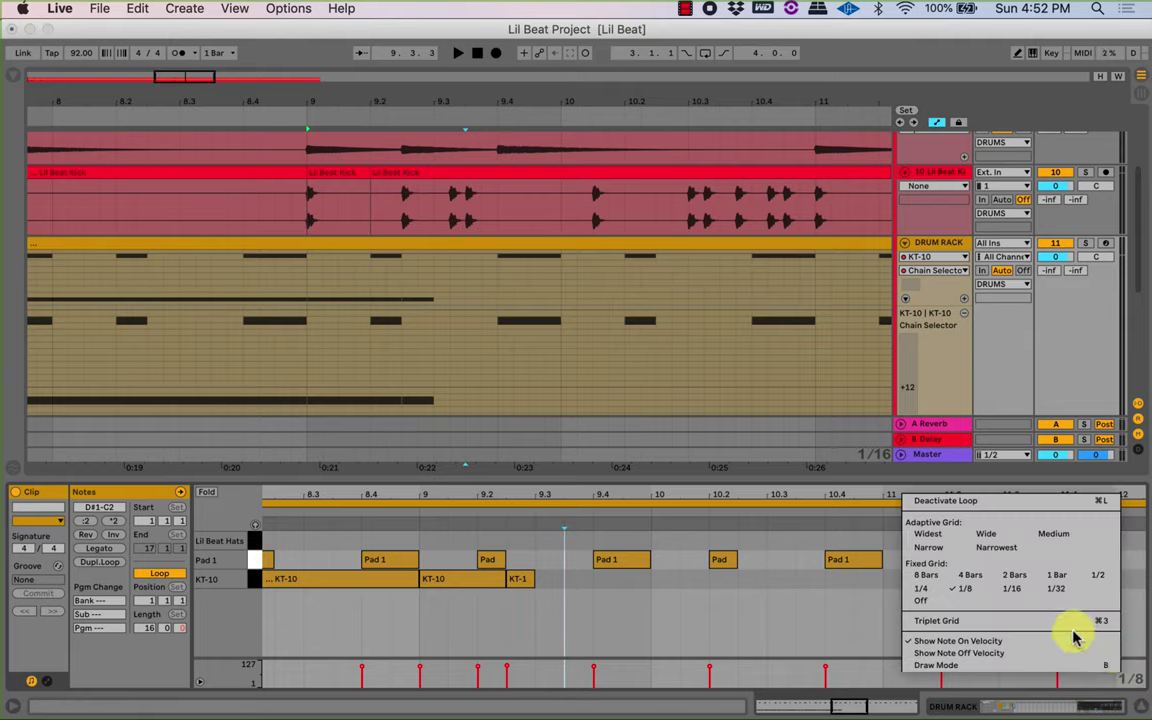
pyautogui.click(1012, 589)
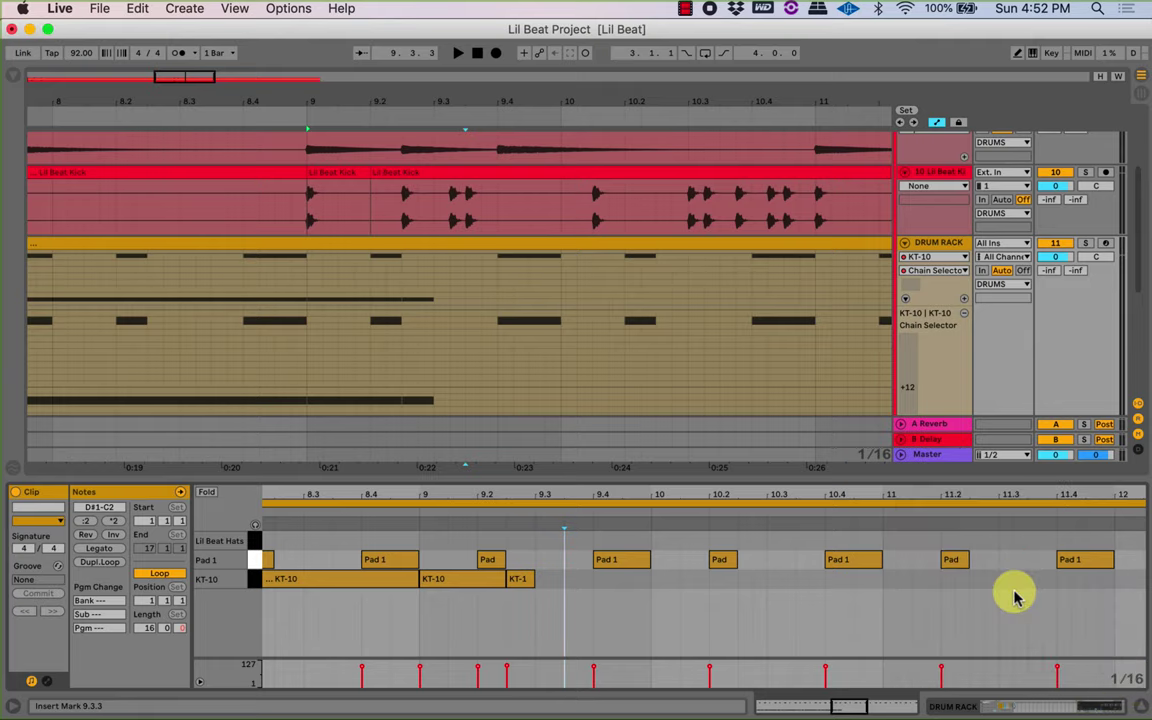
pyautogui.doubleClick(567, 585)
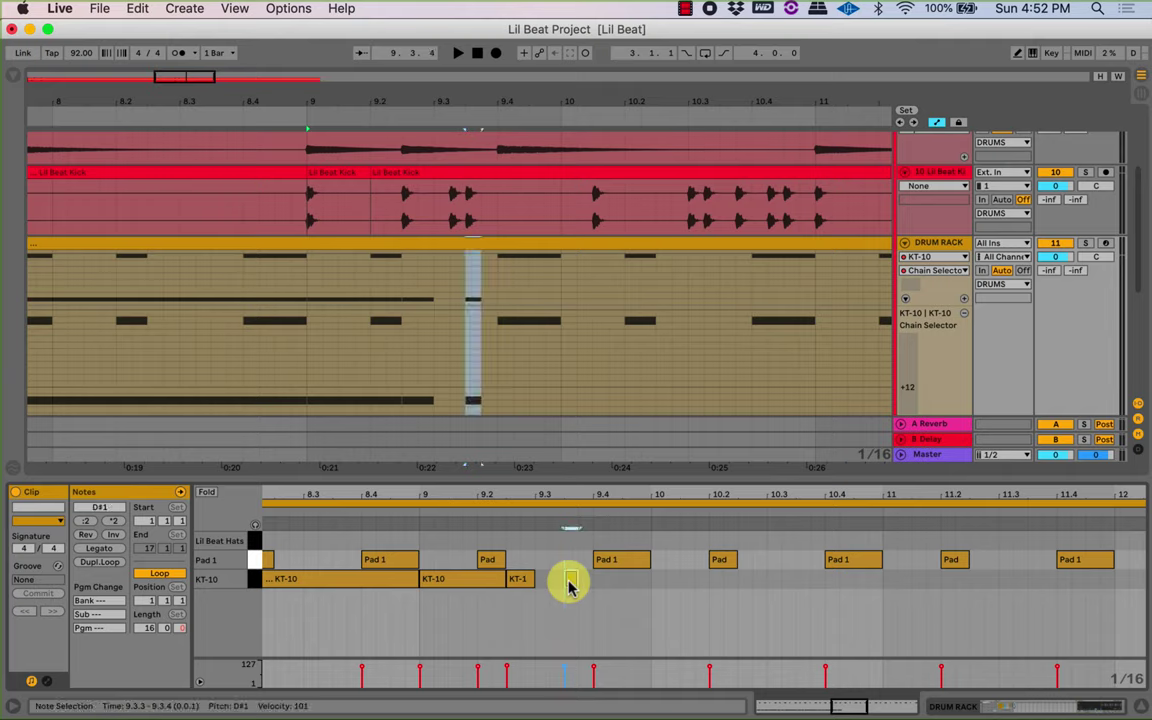
pyautogui.moveTo(570, 583); pyautogui.dragTo(561, 584)
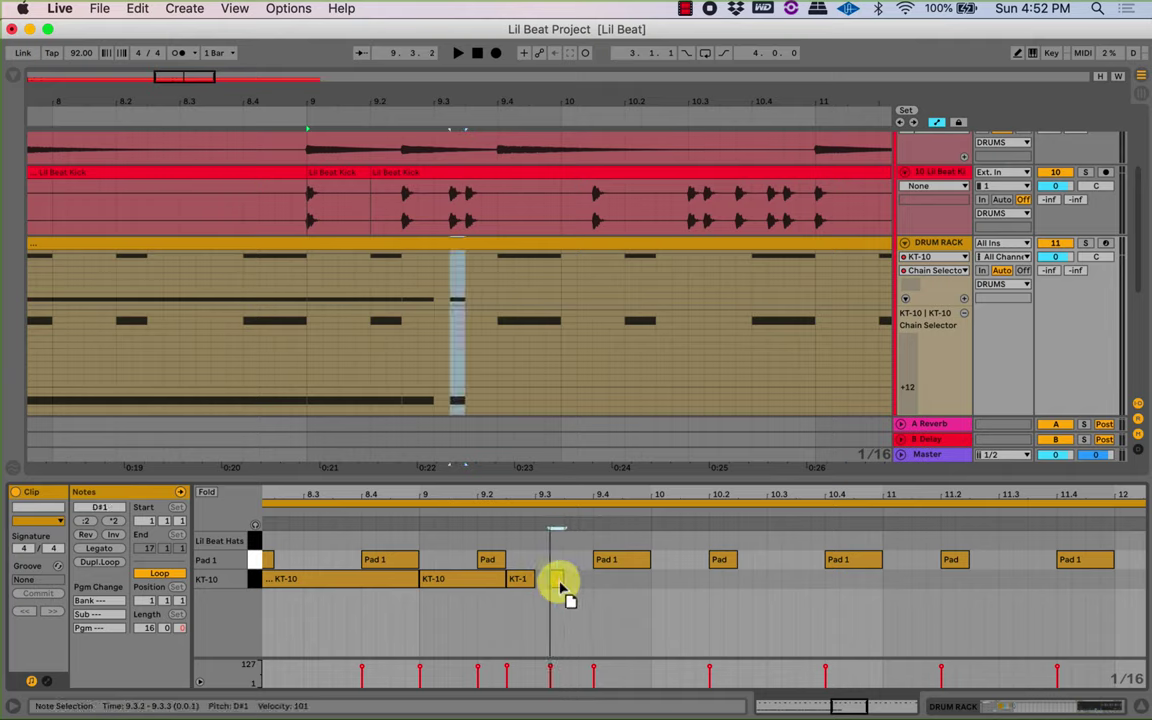
pyautogui.doubleClick(598, 586)
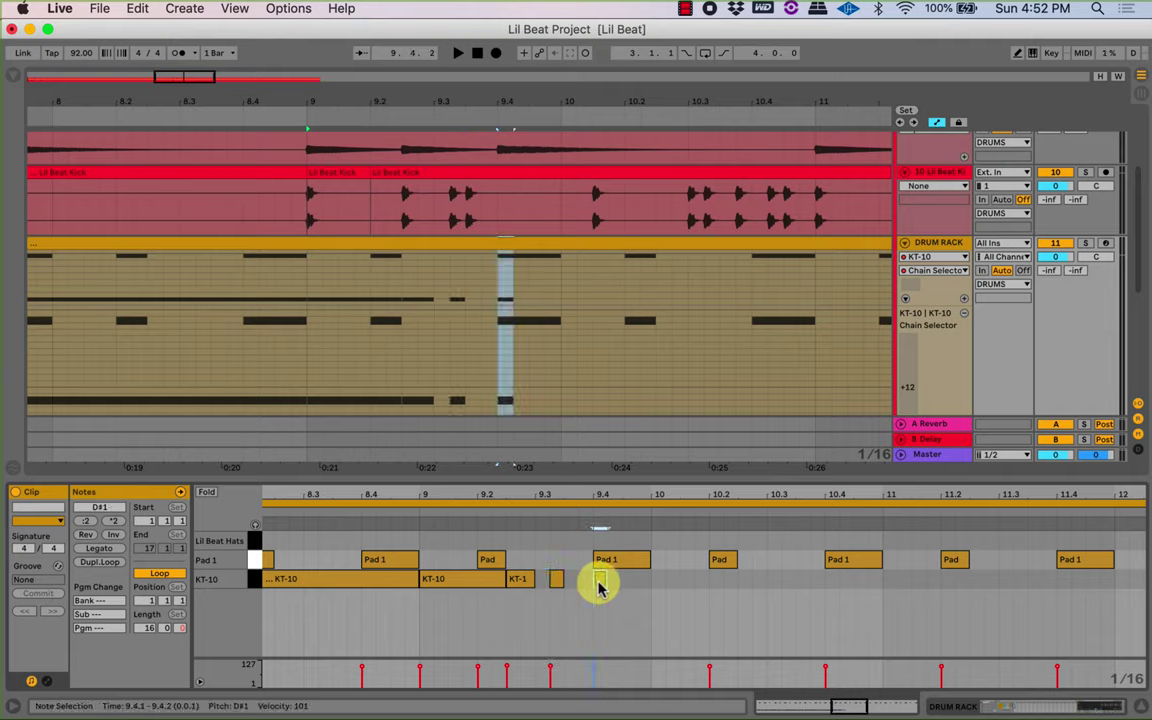
pyautogui.moveTo(596, 585); pyautogui.dragTo(572, 588)
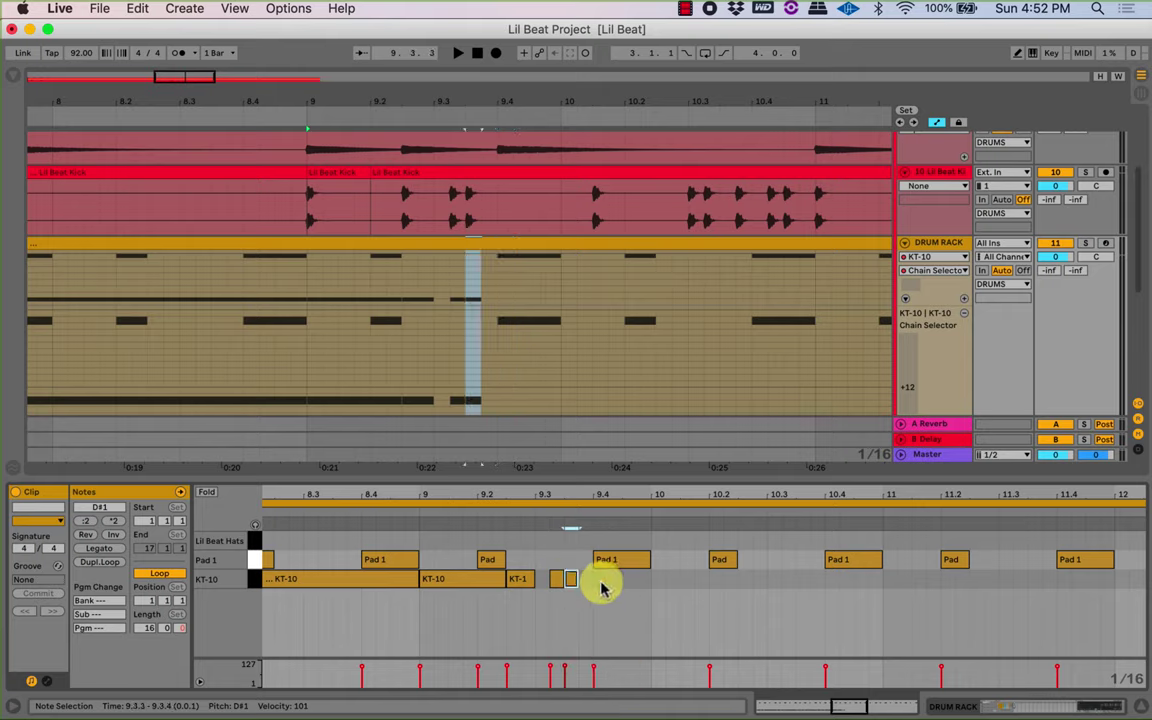
# Add KT-10 notes from 9.4.1 to 10.1.1 and from 10.1.3 to 10.2.1, and show the track's automation.
pyautogui.doubleClick(601, 580)
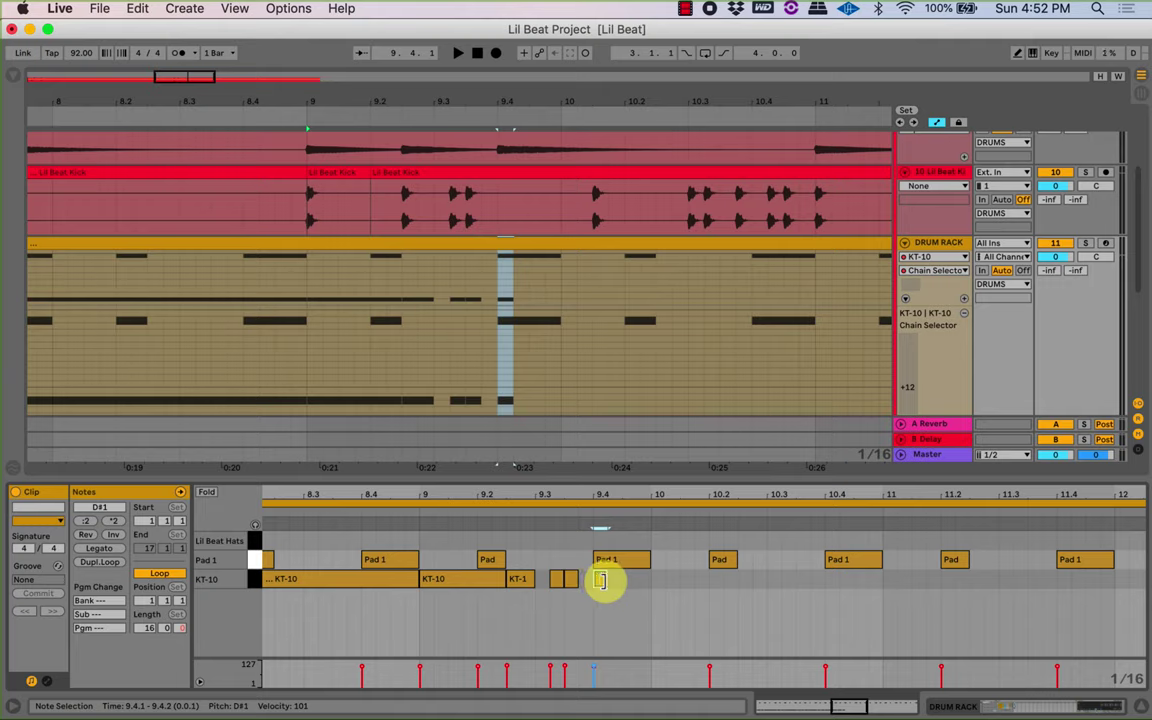
pyautogui.moveTo(601, 580); pyautogui.dragTo(651, 581)
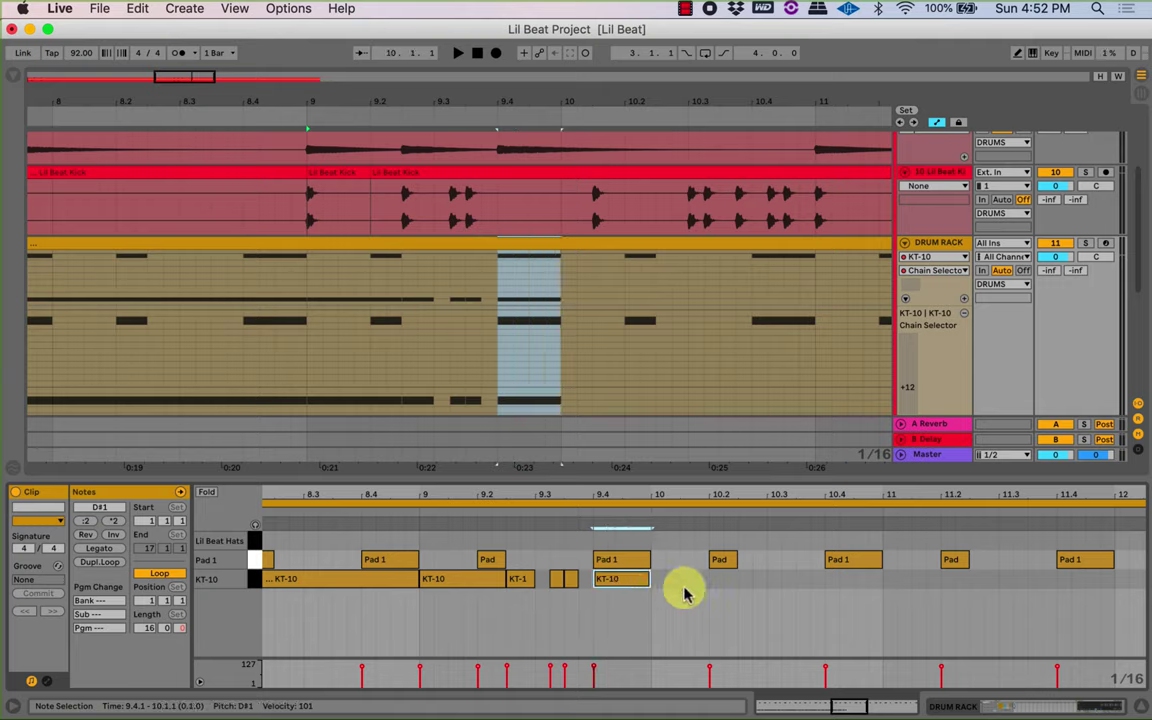
pyautogui.click(686, 582)
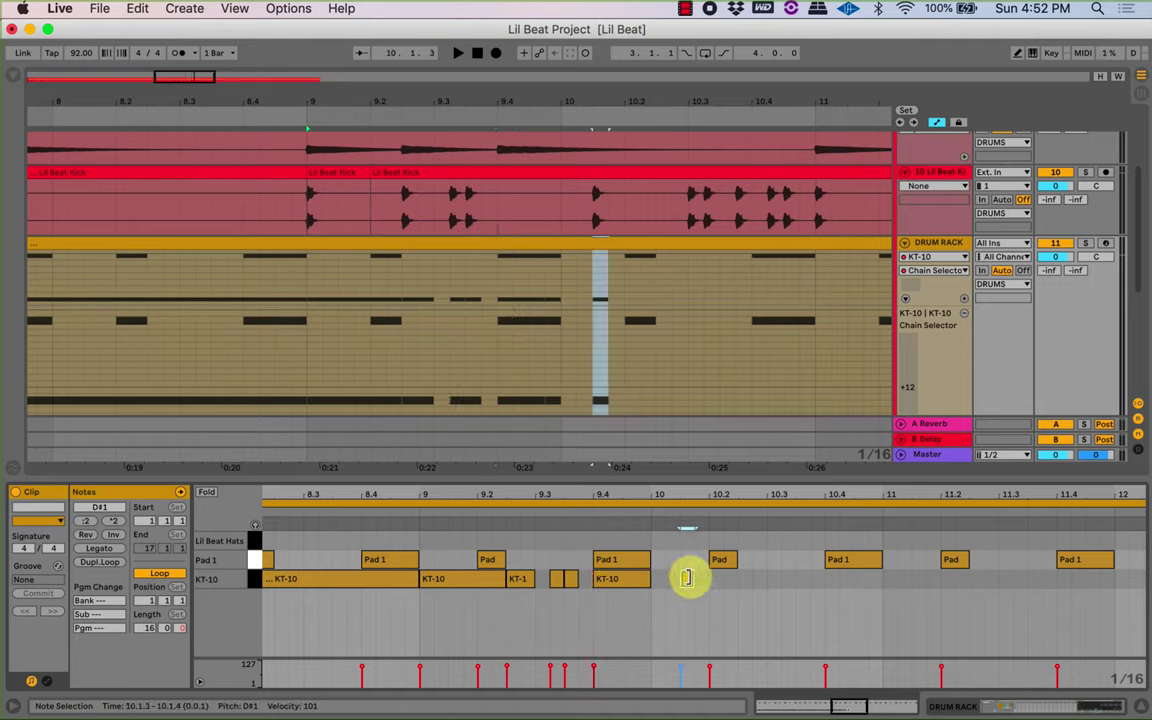
pyautogui.moveTo(688, 577); pyautogui.dragTo(708, 577)
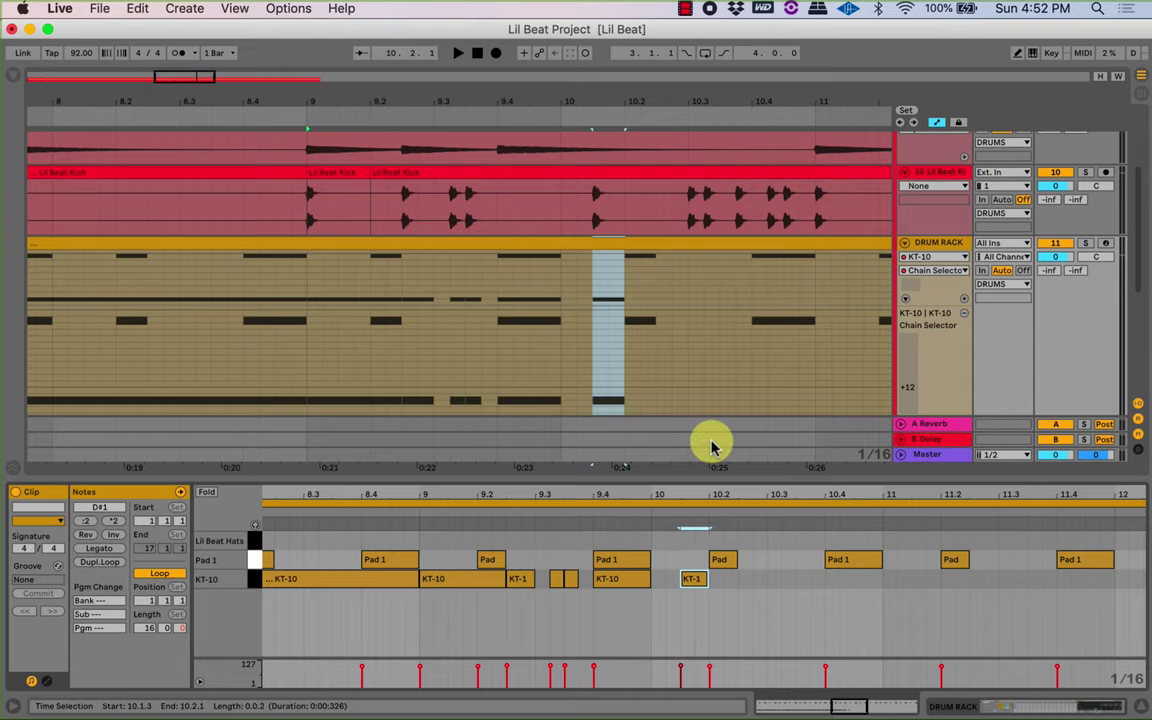
pyautogui.press('a')
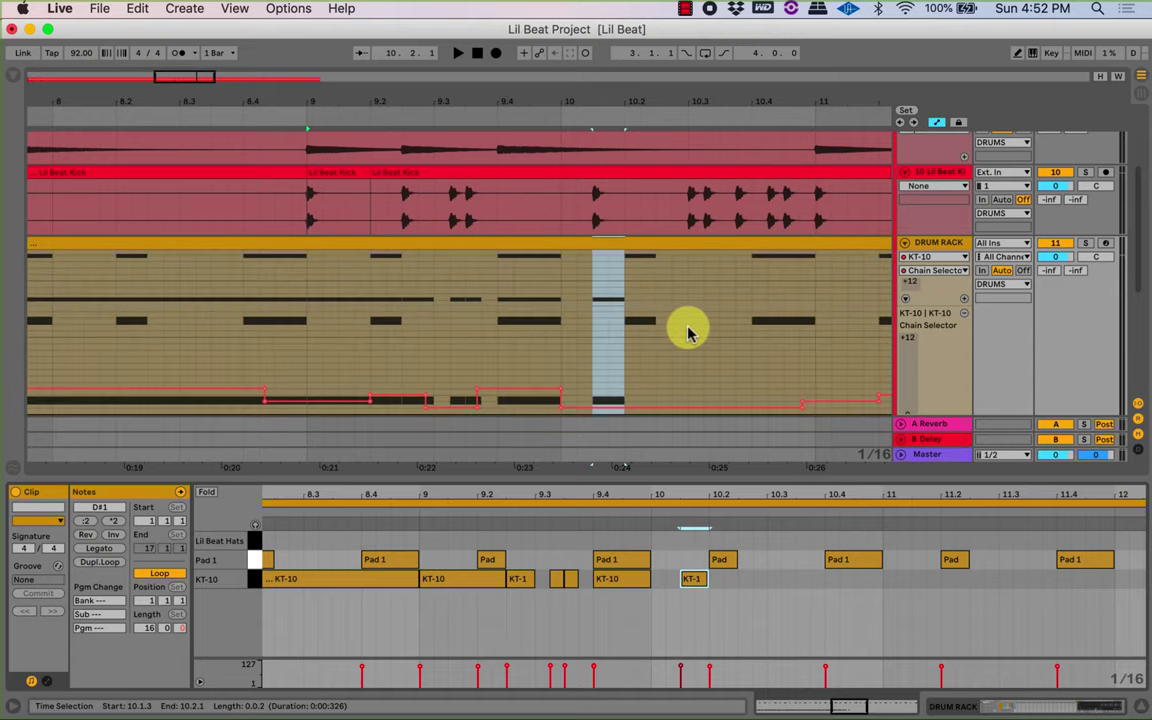
# Add sixteenth-length KT-10 notes at 10.3.1, 10.3.2, 10.3.4, 10.4.2, 10.4.3 and 11.1.1.
pyautogui.scroll(1, 910, 357)
pyautogui.scroll(1, 1031, 343)
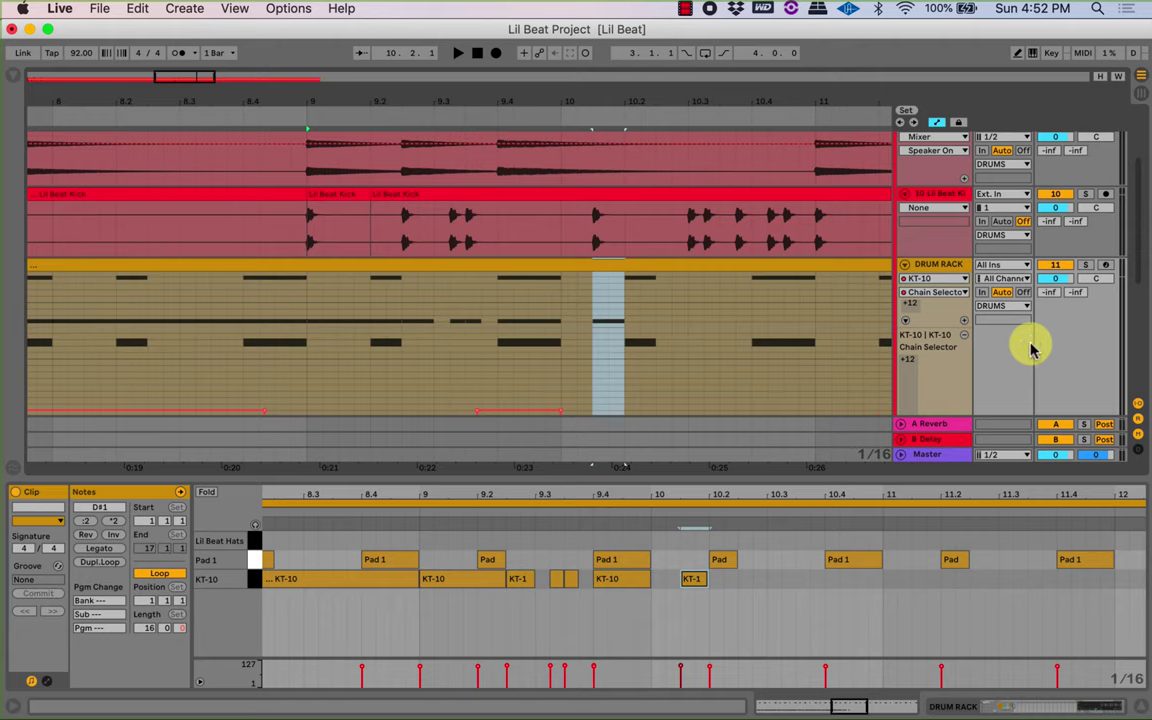
pyautogui.click(770, 582)
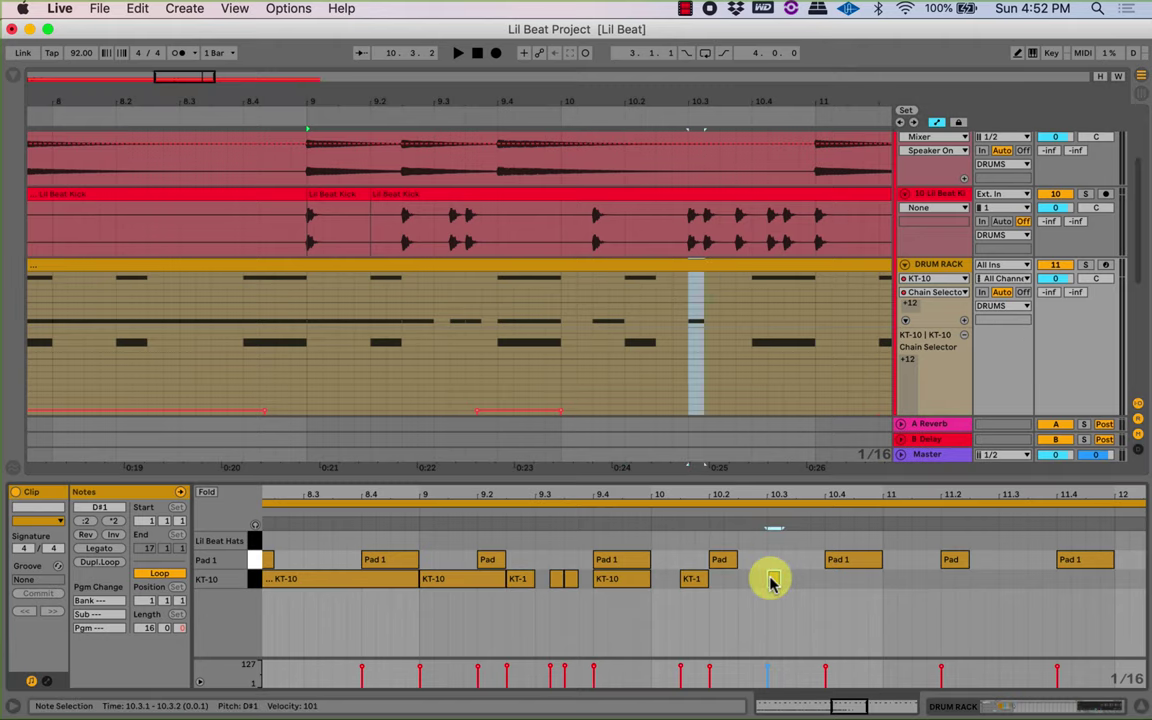
pyautogui.click(787, 582)
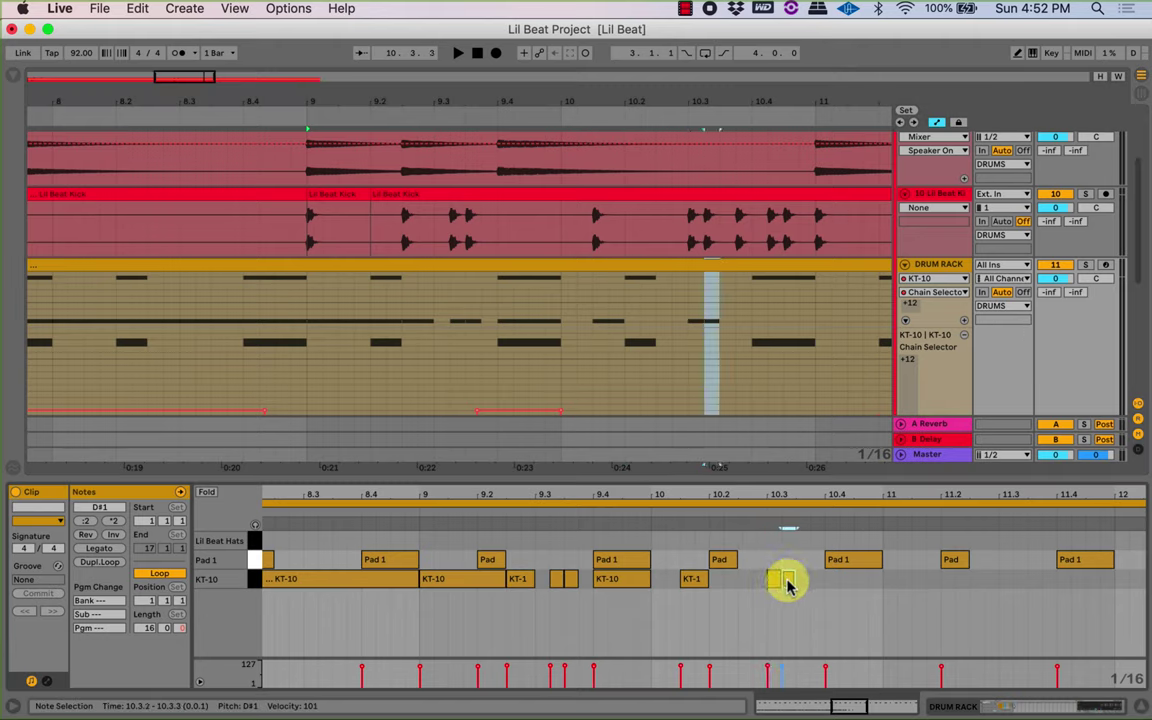
pyautogui.click(813, 585)
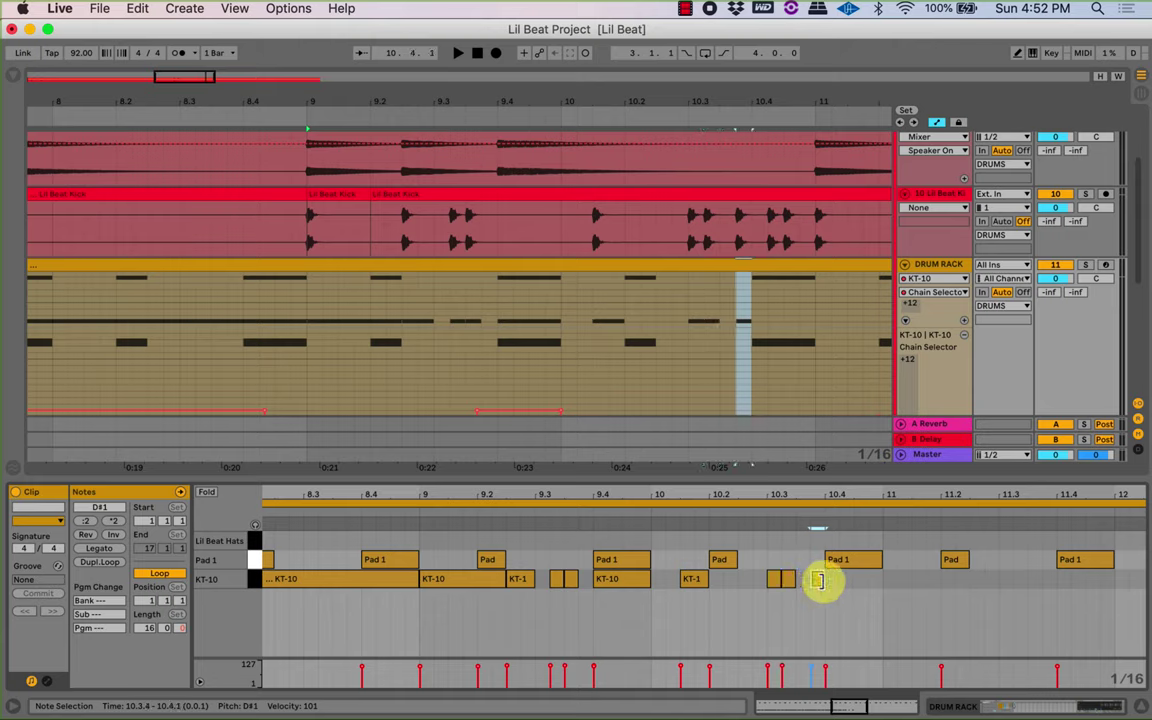
pyautogui.click(843, 582)
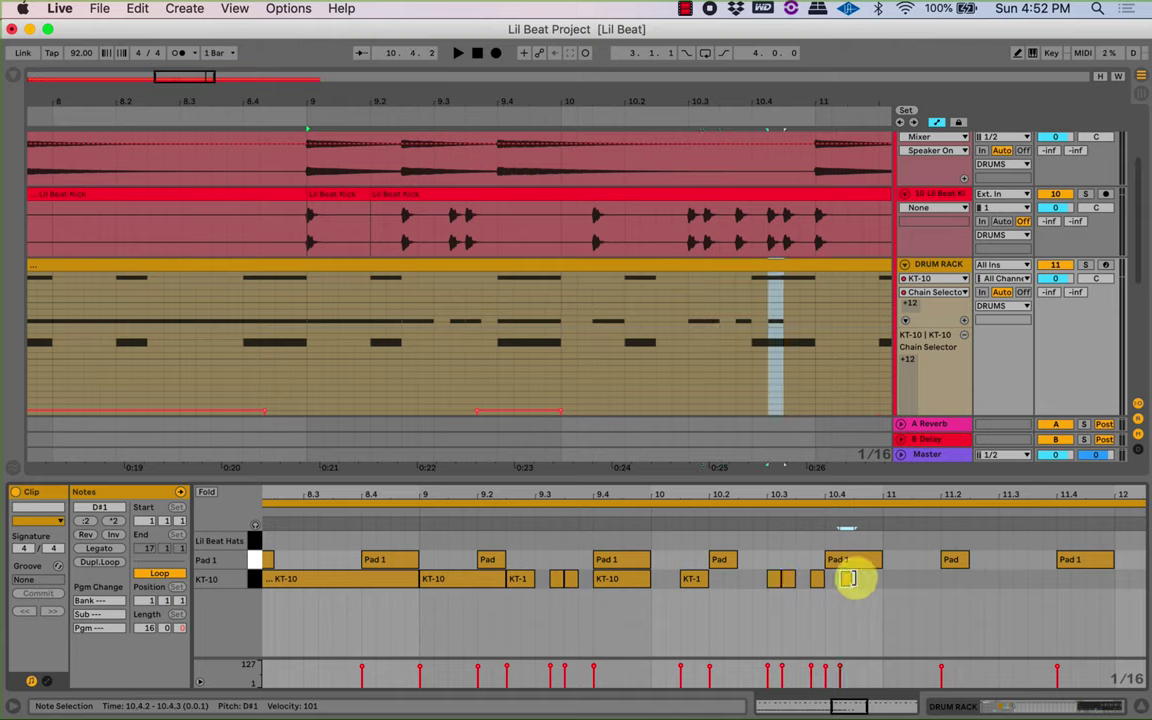
pyautogui.click(858, 582)
pyautogui.click(882, 582)
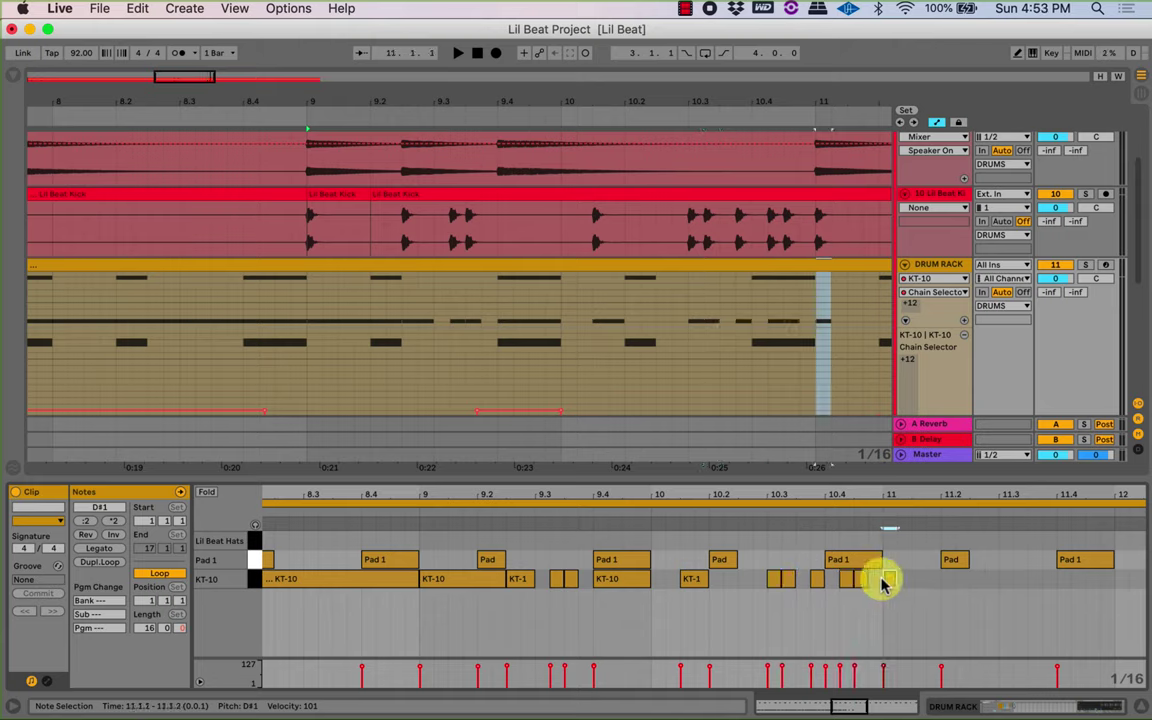
# Display the KT-10 rack's chains and show the Lil Beat Kick chain's Speaker On automation in a new lane.
pyautogui.moveTo(561, 101); pyautogui.dragTo(407, 89)
pyautogui.moveTo(663, 102); pyautogui.dragTo(832, 102)
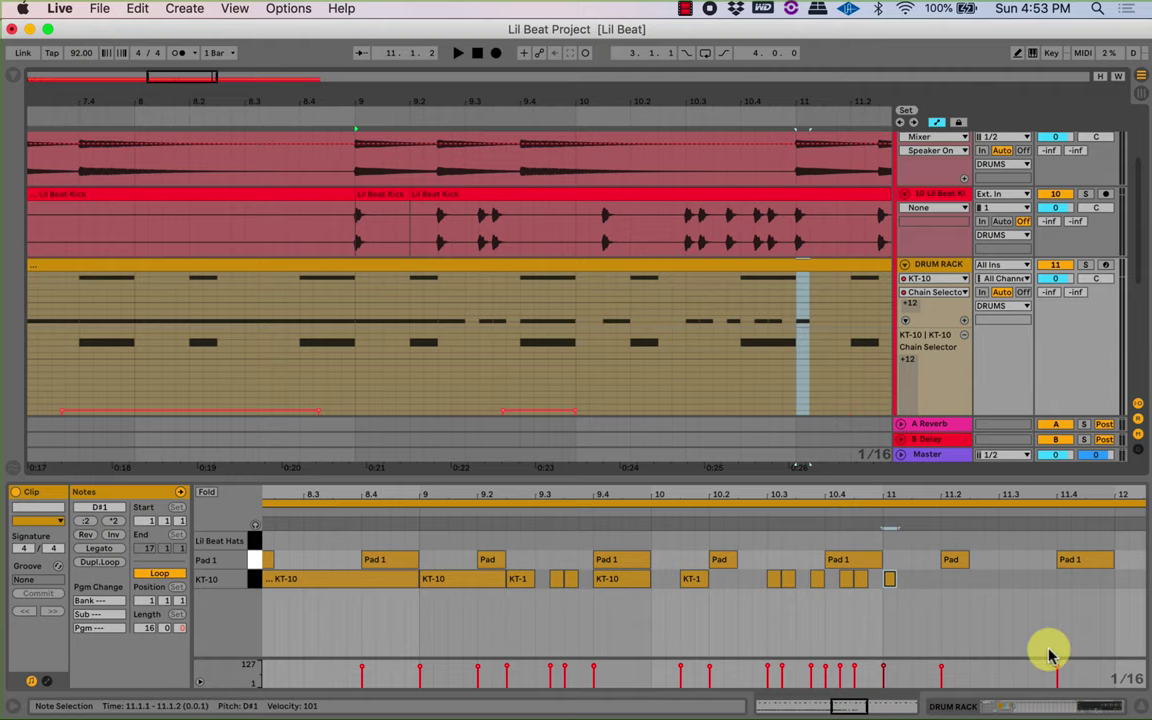
pyautogui.click(946, 708)
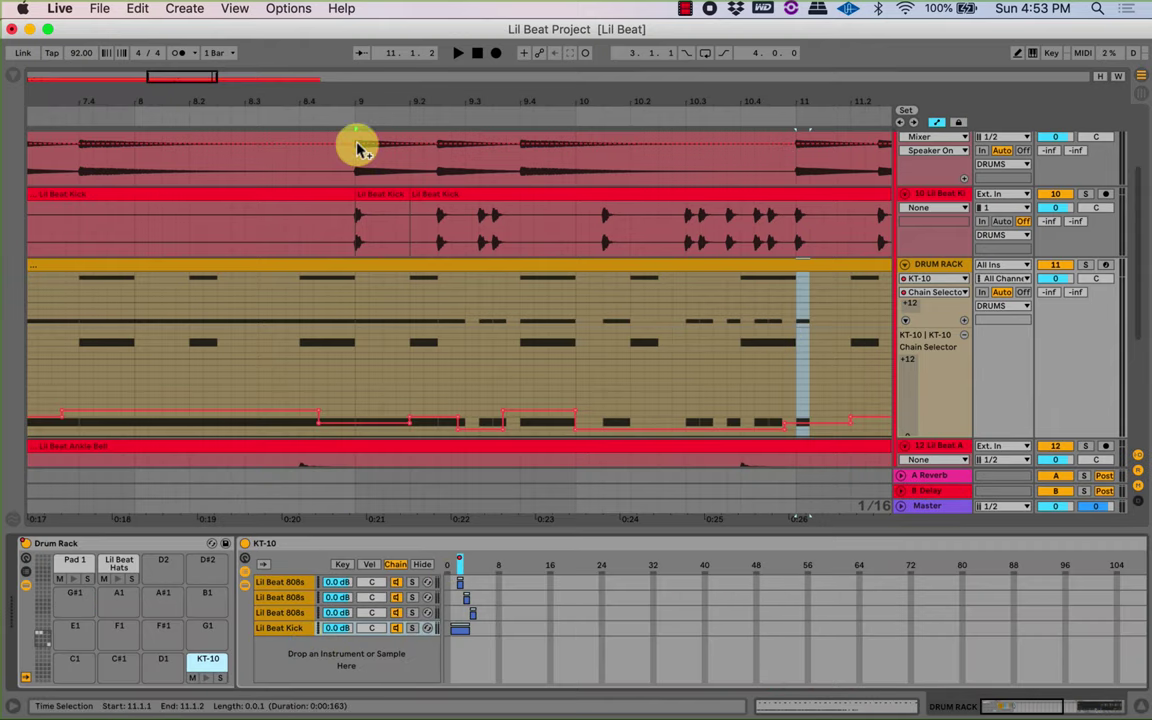
pyautogui.moveTo(360, 102); pyautogui.dragTo(473, 103)
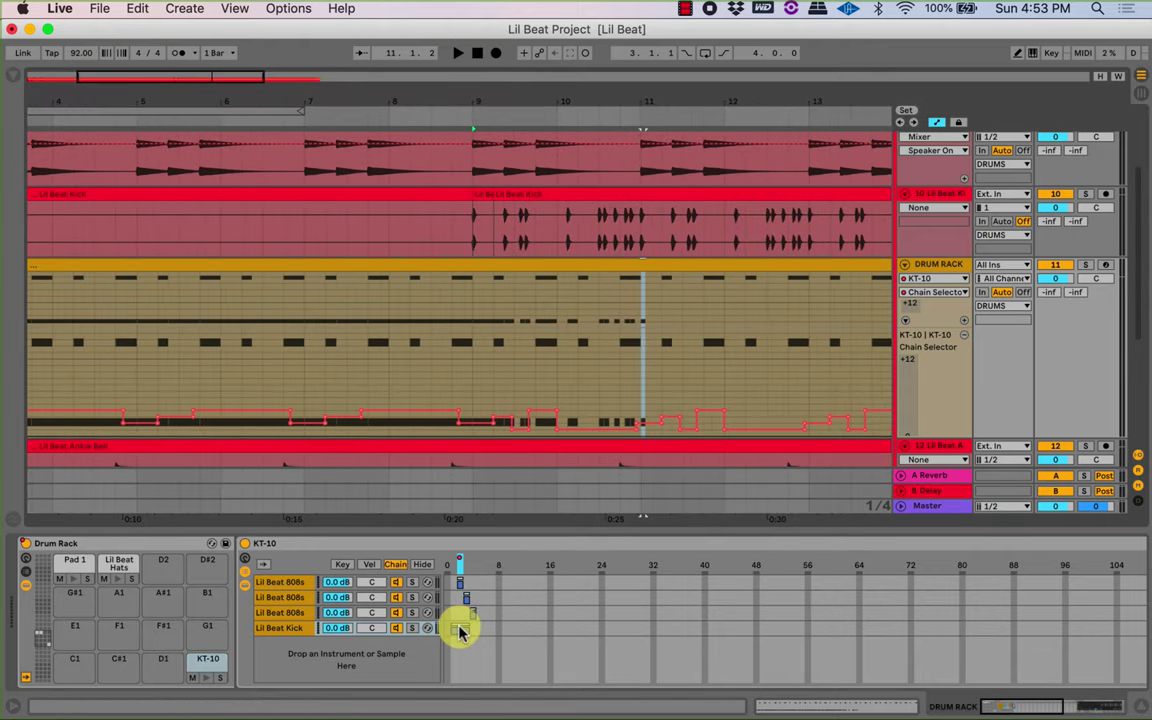
pyautogui.click(278, 628)
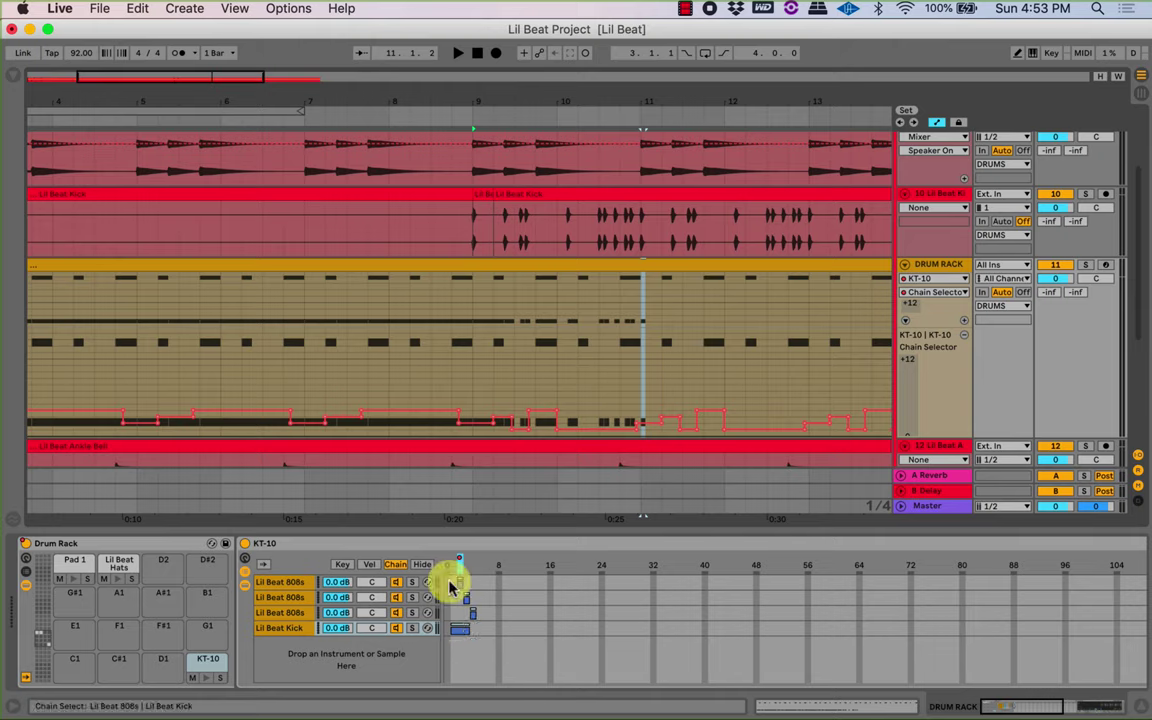
pyautogui.click(447, 637)
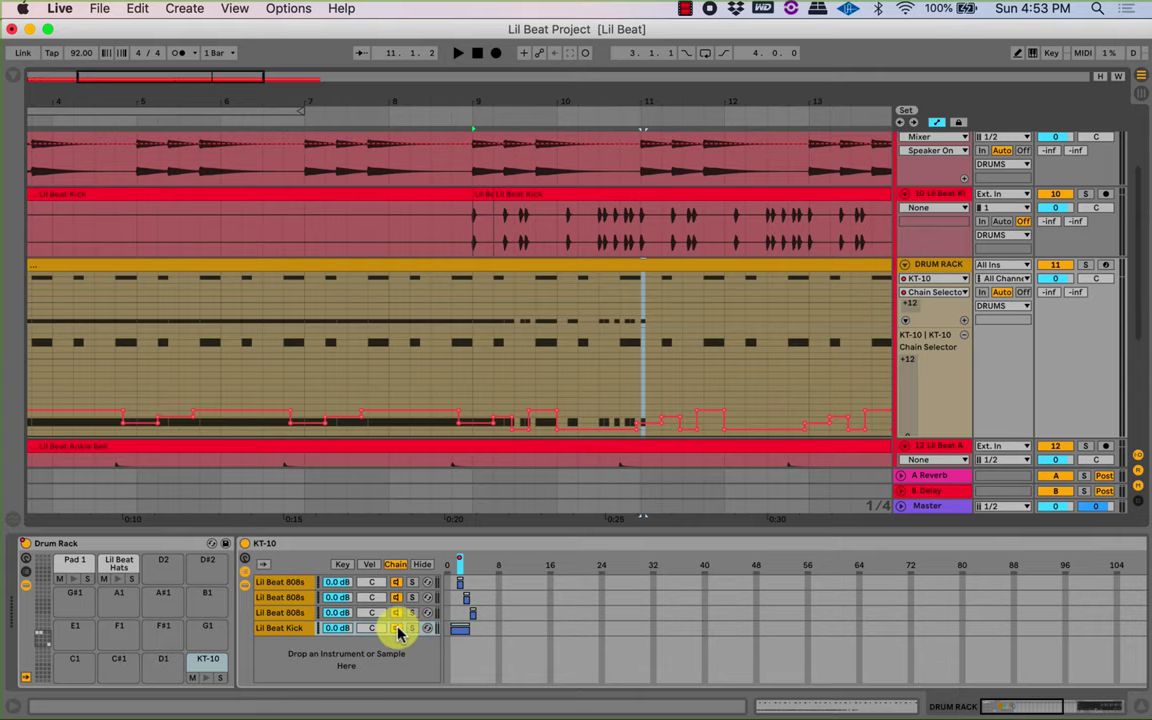
pyautogui.moveTo(463, 116)
pyautogui.mouseDown()
pyautogui.moveTo(463, 170)
pyautogui.moveTo(473, 105)
pyautogui.mouseUp()
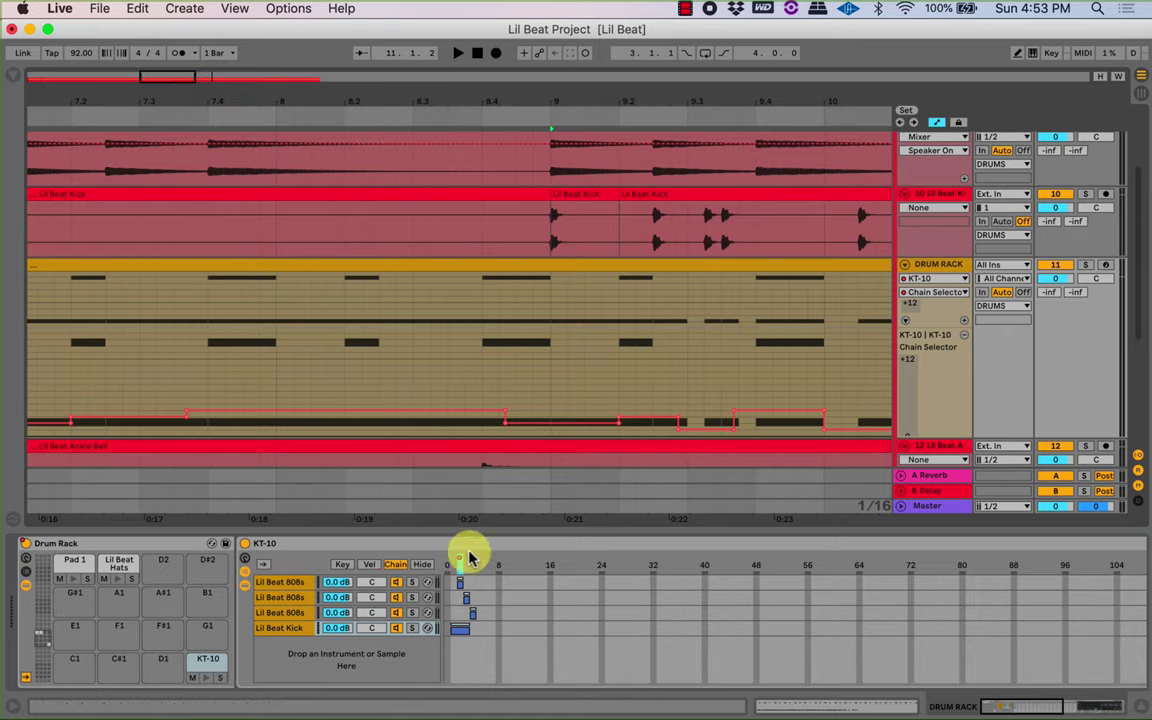
pyautogui.moveTo(479, 158); pyautogui.dragTo(465, 107)
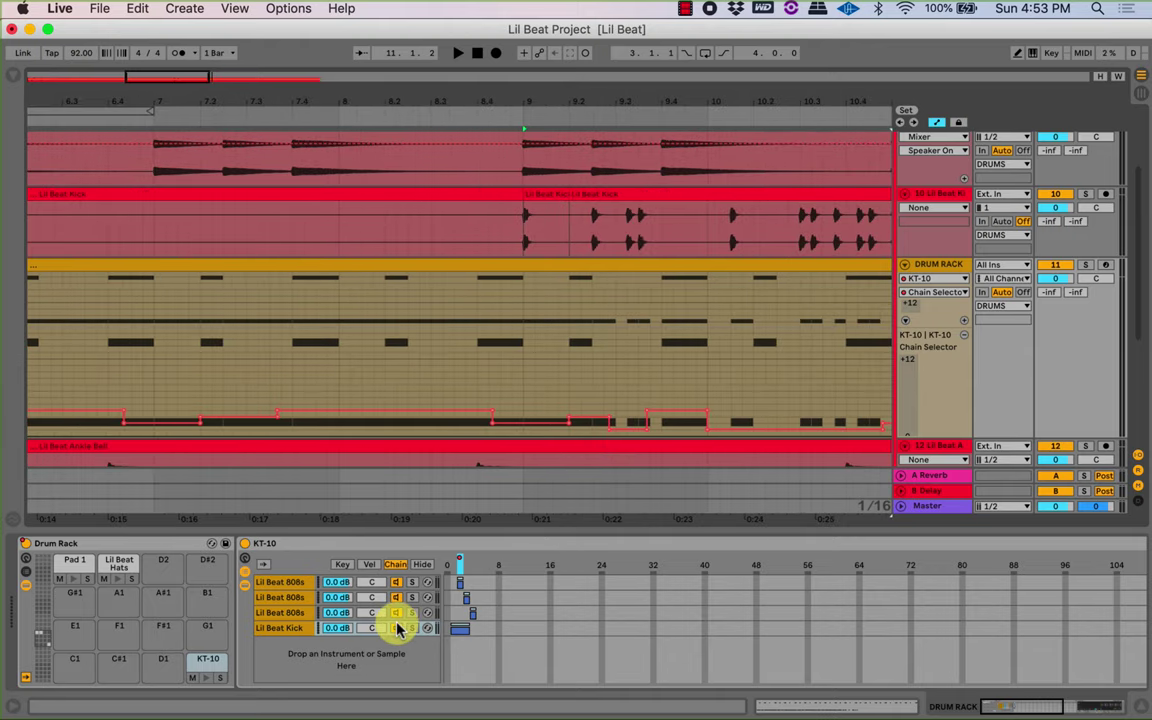
pyautogui.rightClick(398, 628)
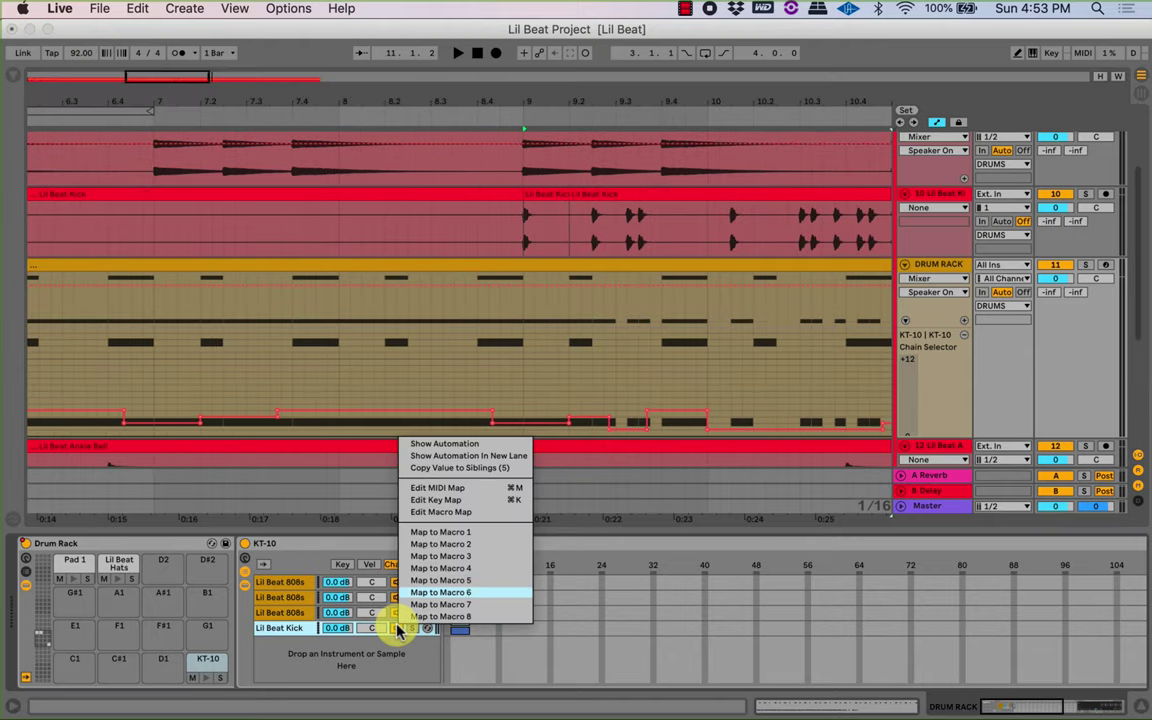
pyautogui.click(442, 452)
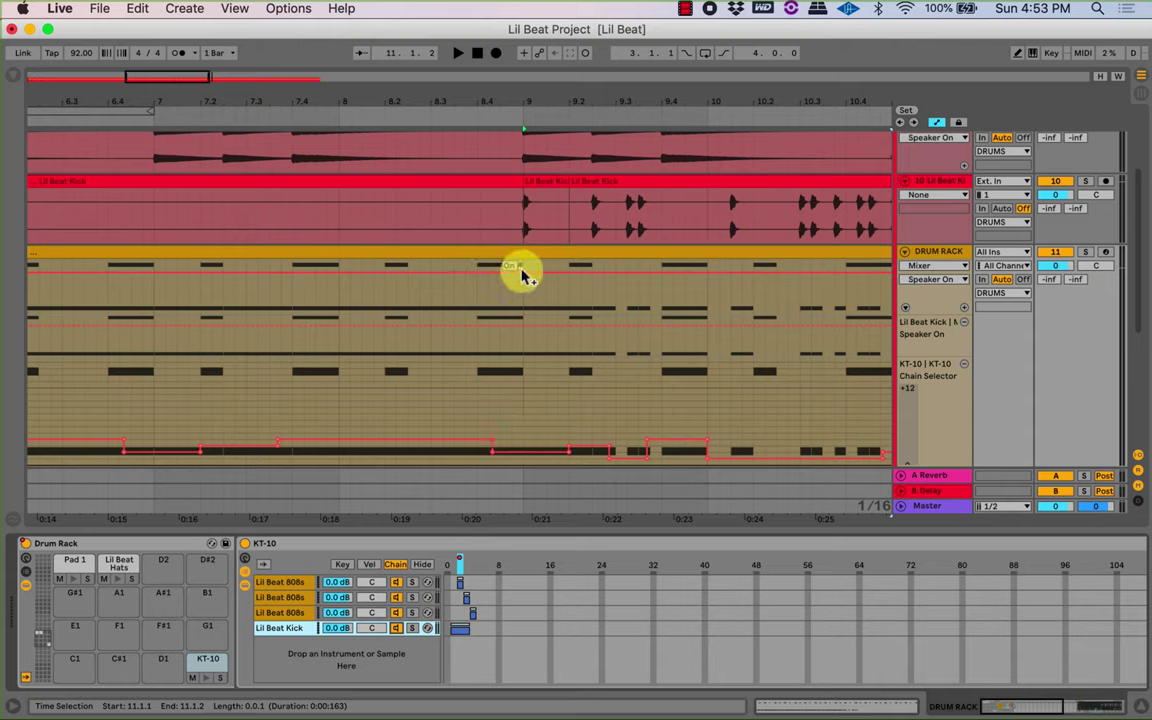
# Automate the Lil Beat Kick chain's Speaker On as off until just before bar 9 and on from there, and set the main lane's automation to None.
pyautogui.click(524, 332)
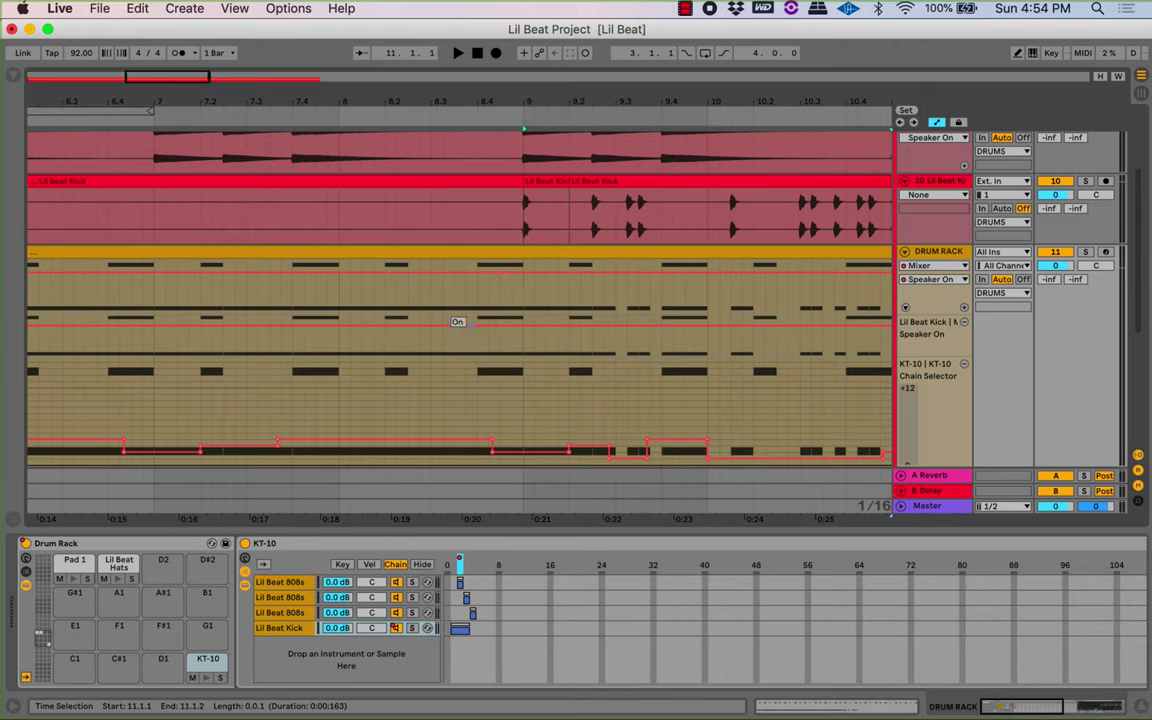
pyautogui.moveTo(470, 323); pyautogui.dragTo(500, 345)
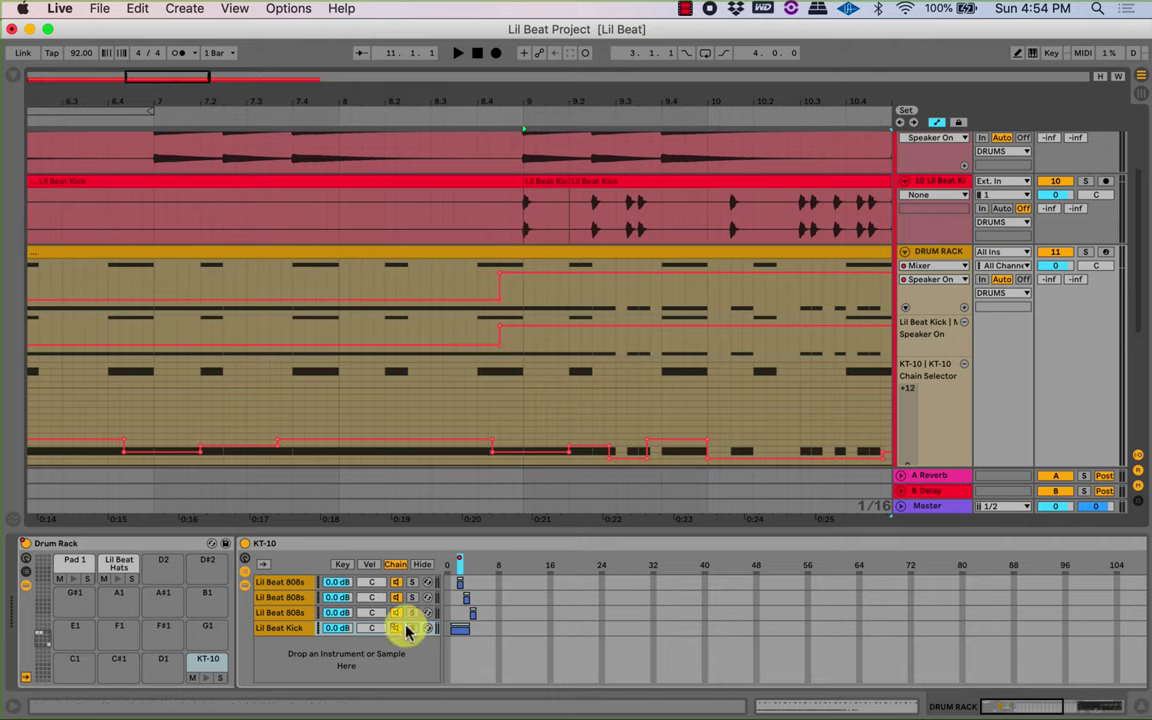
pyautogui.click(390, 285)
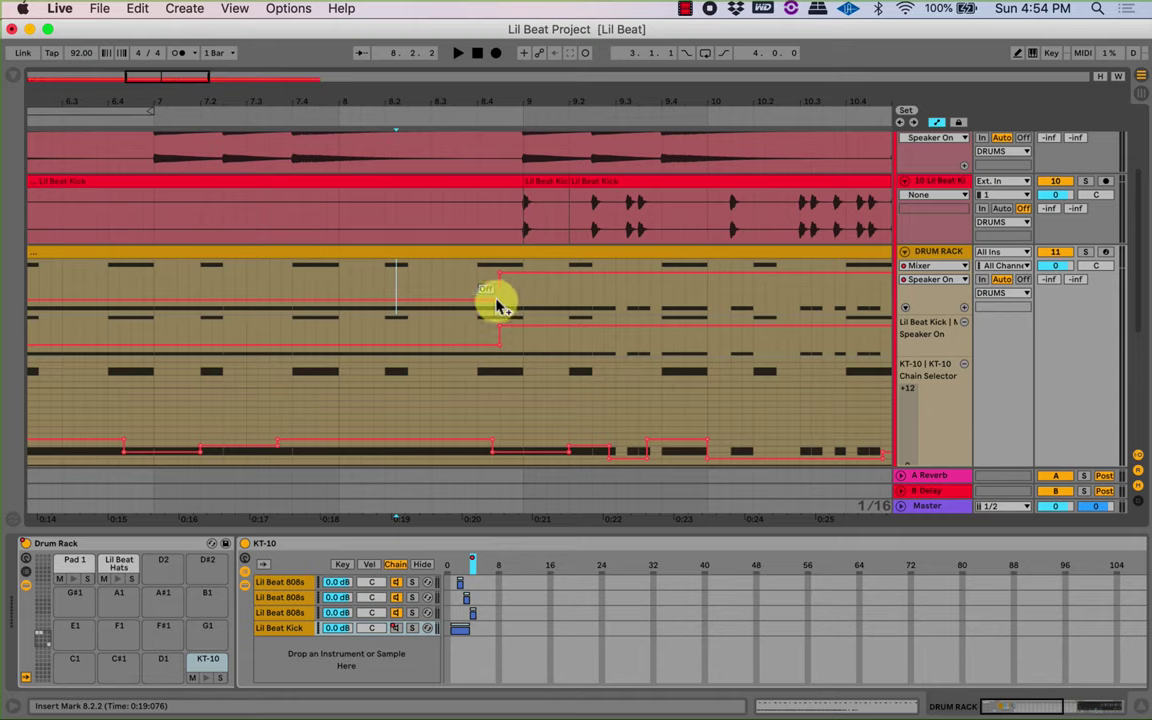
pyautogui.moveTo(503, 305); pyautogui.dragTo(508, 288)
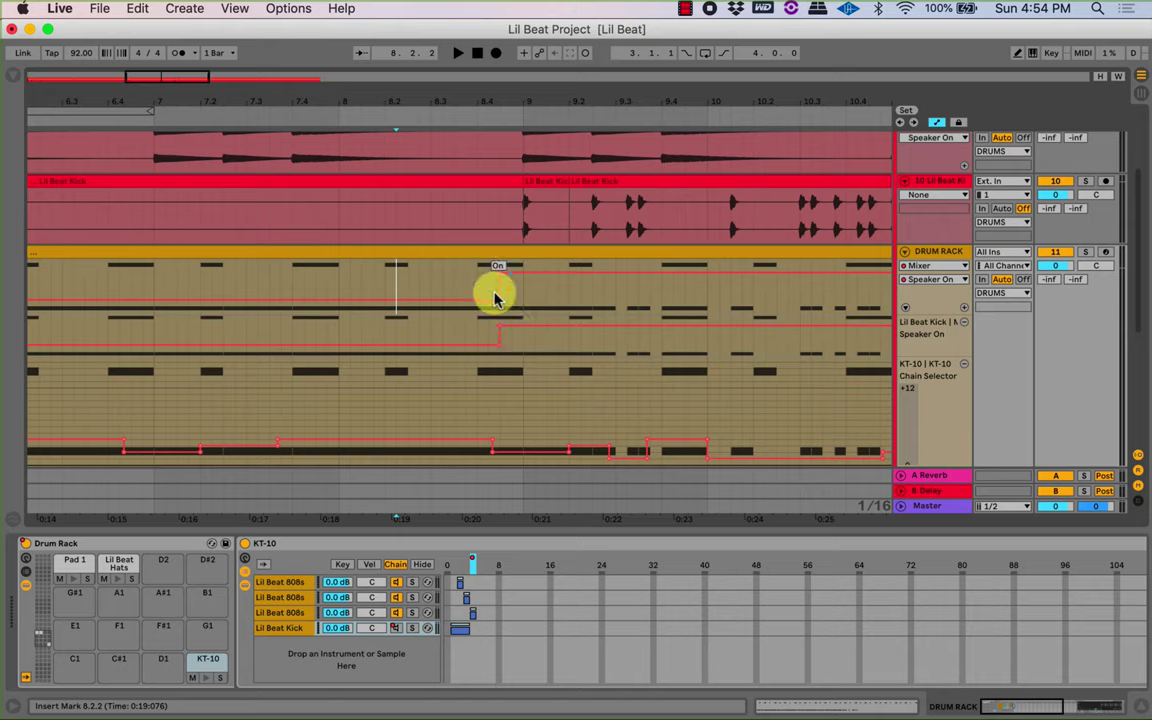
pyautogui.click(905, 265)
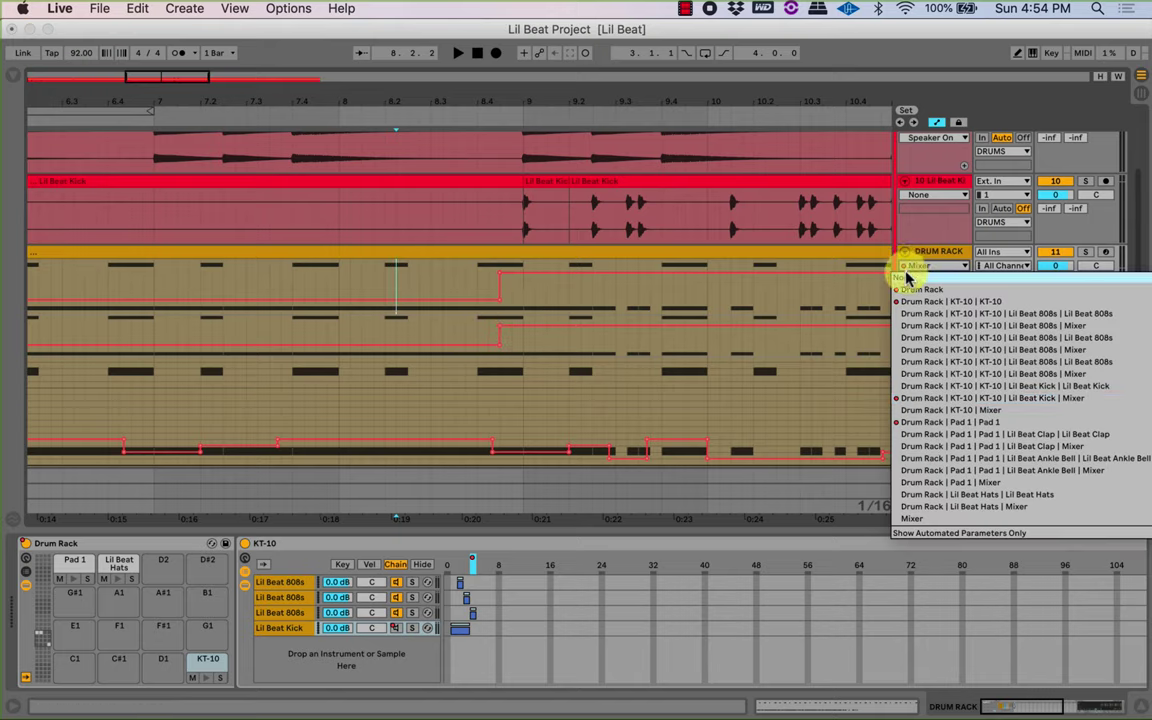
pyautogui.click(910, 279)
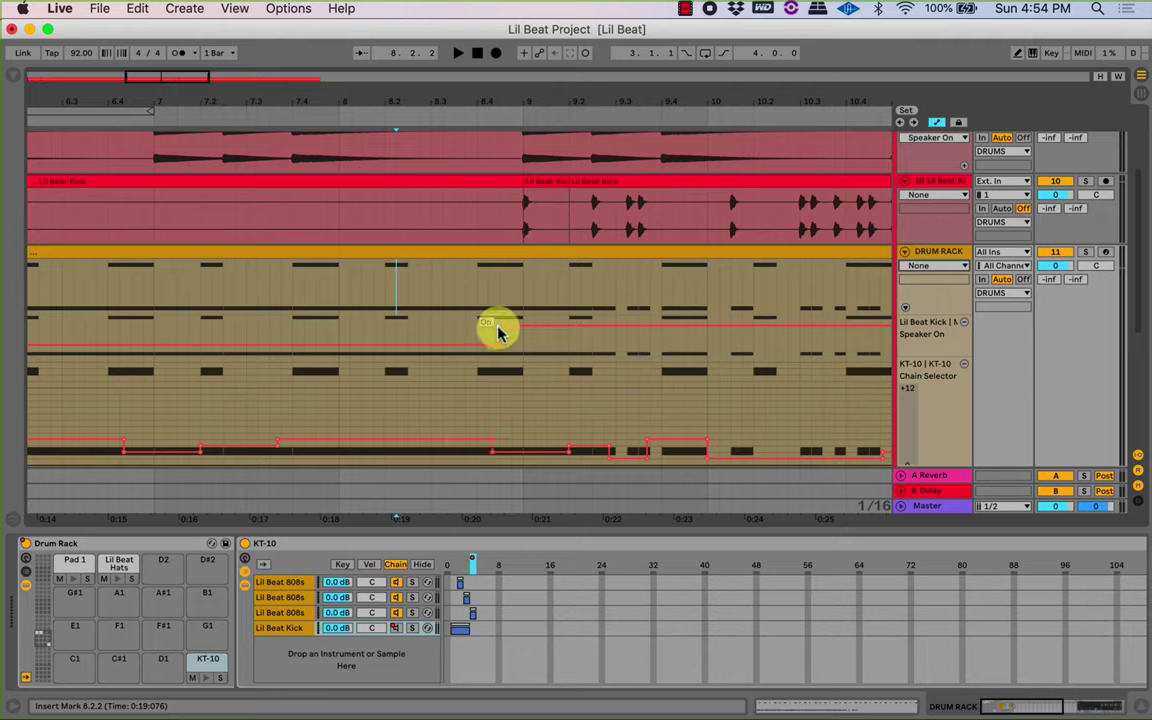
# Solo the DRUM RACK track and play it back from bar 9.
pyautogui.hscroll(2, 419, 144)
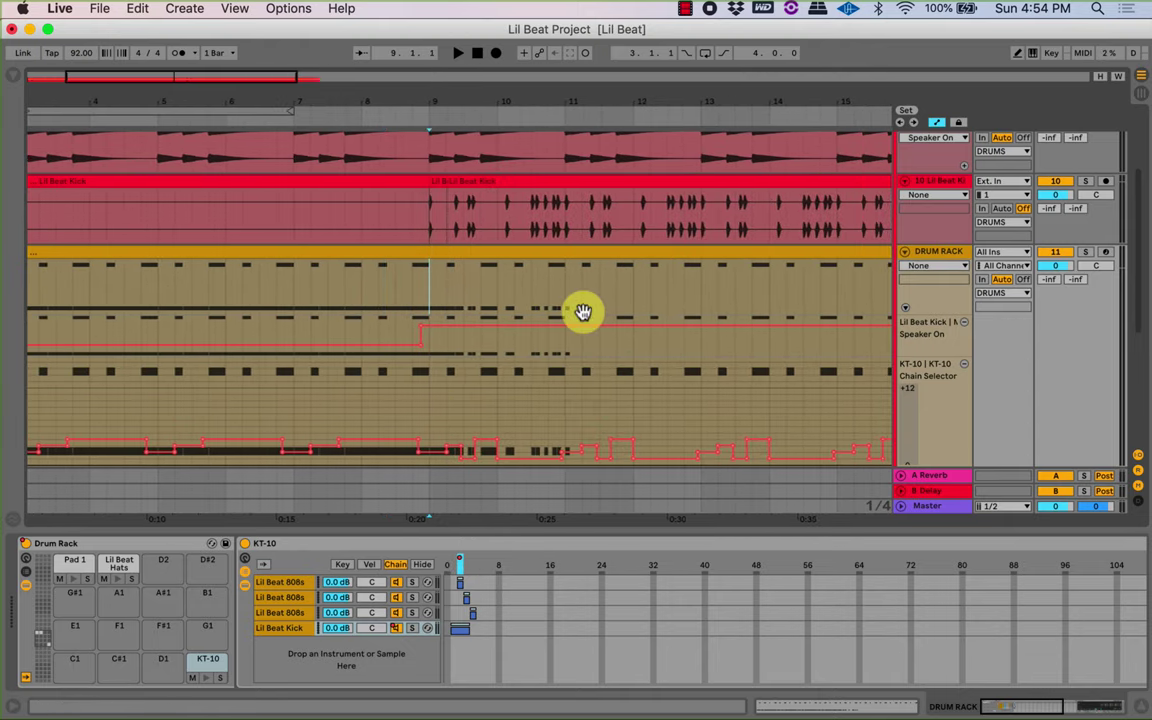
pyautogui.click(1085, 251)
pyautogui.press('space')
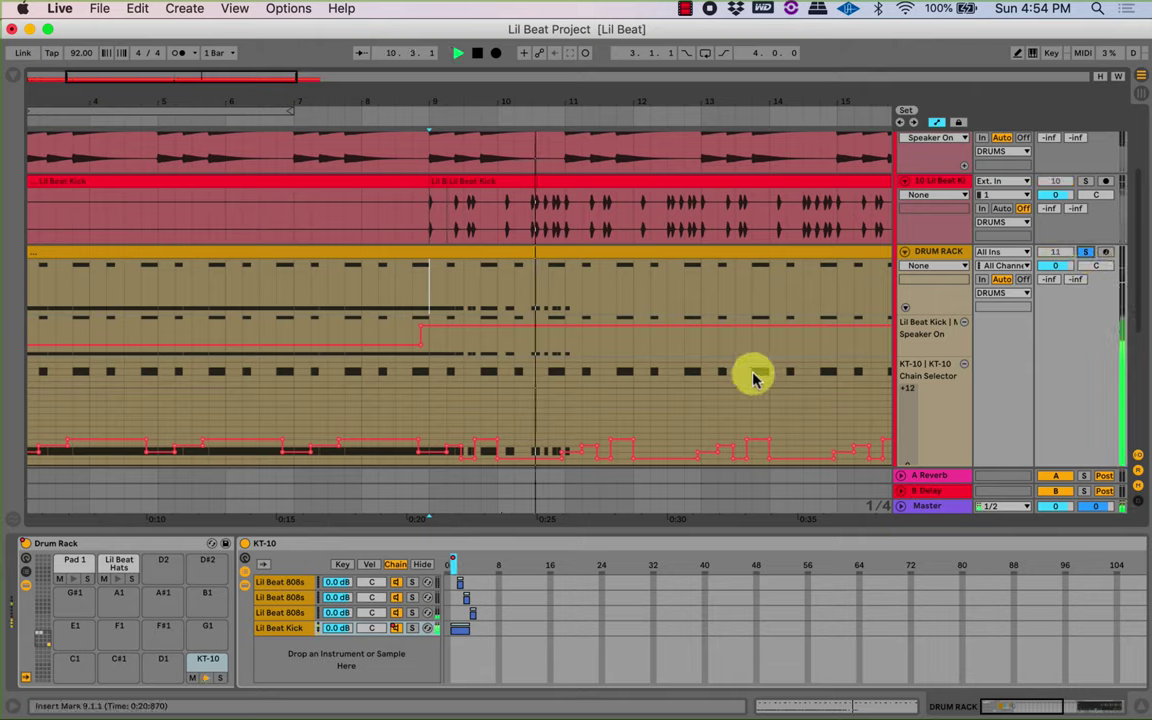
pyautogui.press('space')
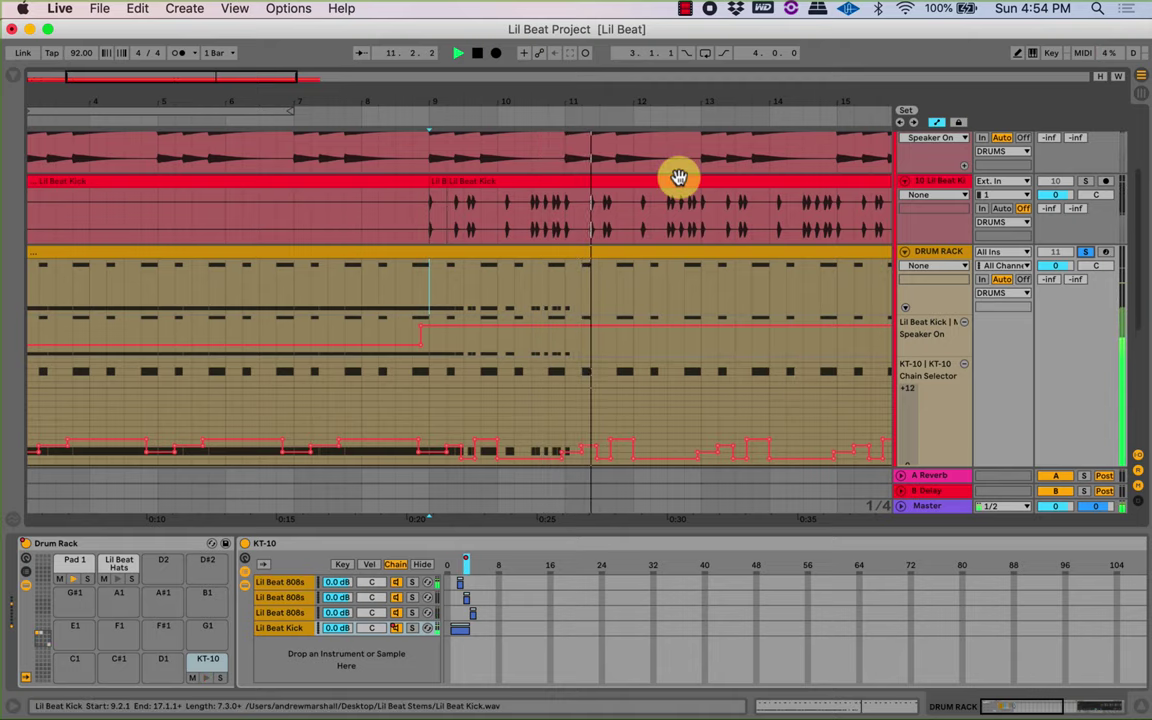
# Select the KT-10 notes from 9.1.1 through 10.4.3 in the DRUM RACK clip and duplicate them three times.
pyautogui.moveTo(573, 92); pyautogui.dragTo(573, 150)
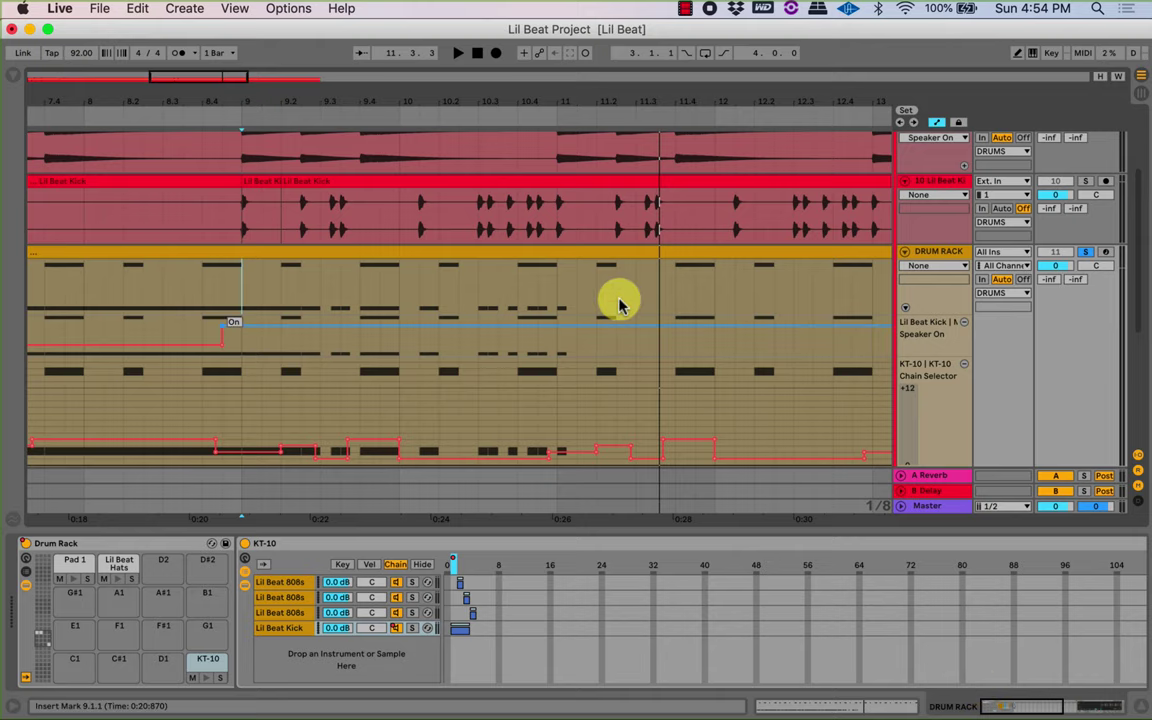
pyautogui.click(615, 252)
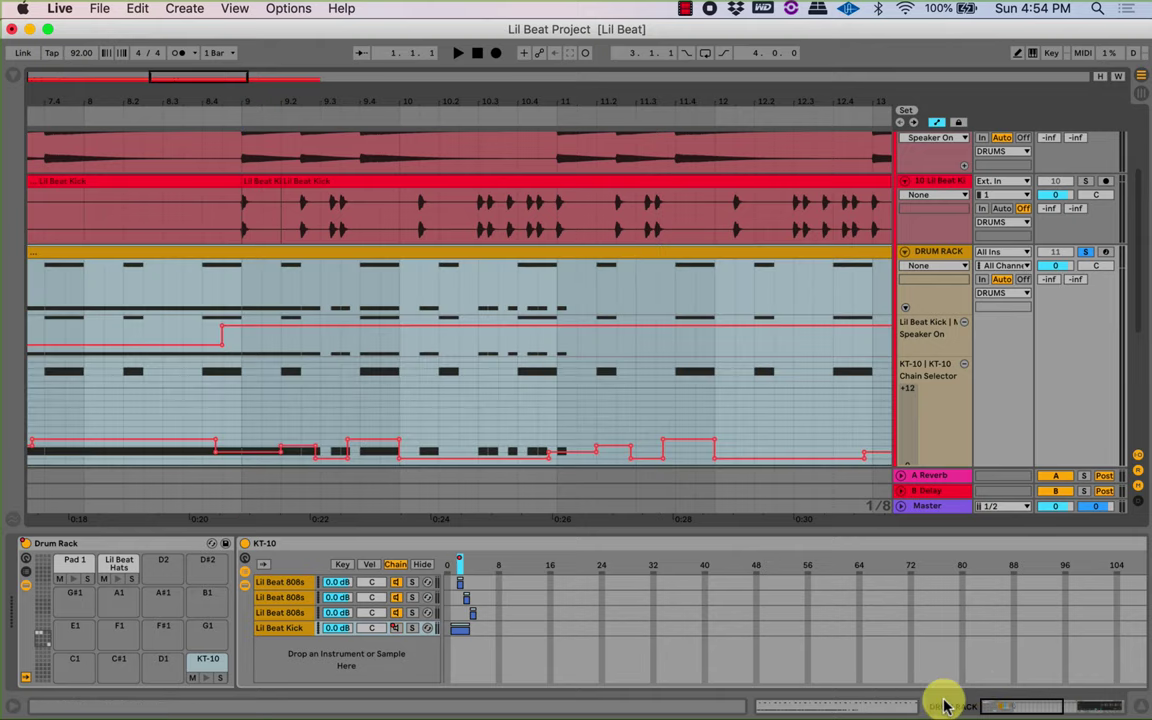
pyautogui.click(904, 700)
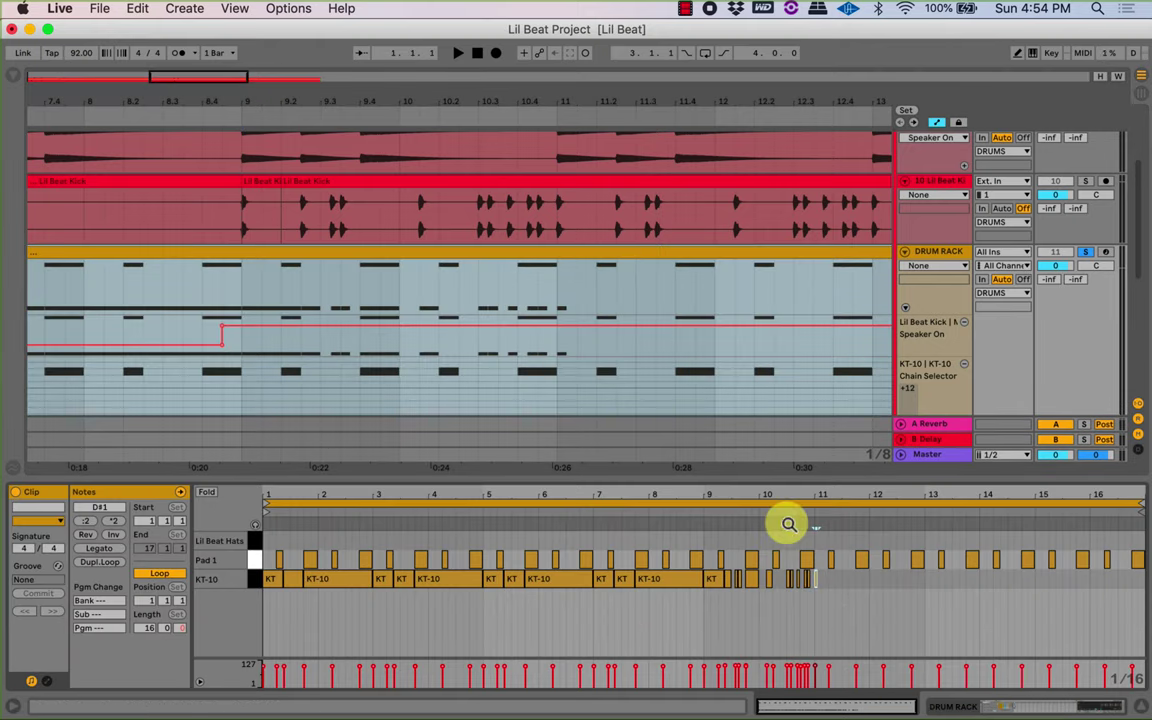
pyautogui.moveTo(784, 525); pyautogui.dragTo(784, 610)
pyautogui.moveTo(789, 495); pyautogui.dragTo(765, 500)
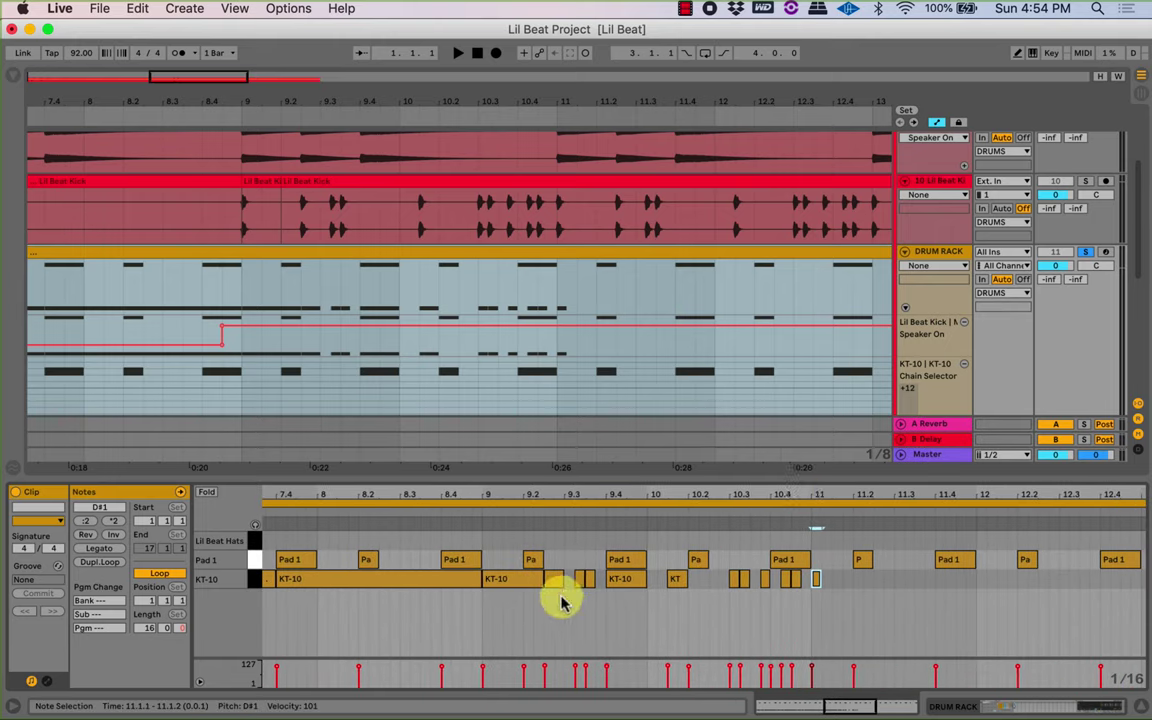
pyautogui.moveTo(498, 590); pyautogui.dragTo(806, 590)
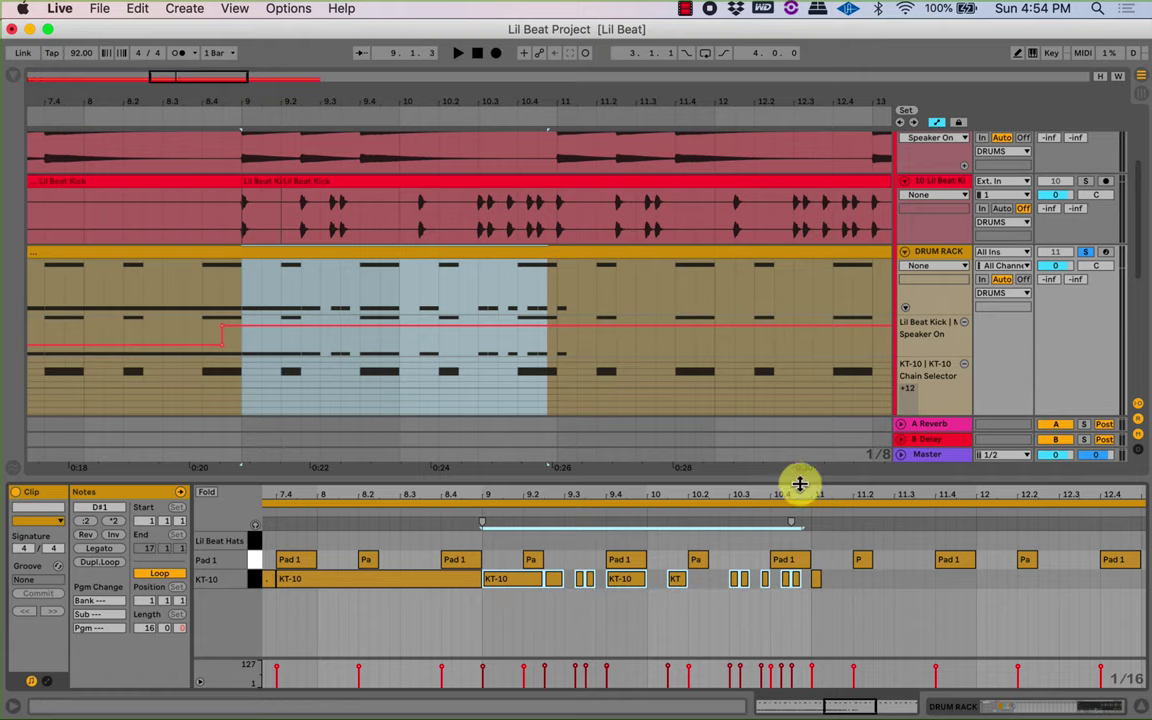
pyautogui.moveTo(777, 490); pyautogui.dragTo(651, 420)
pyautogui.press('super+d')
pyautogui.press('super+d')
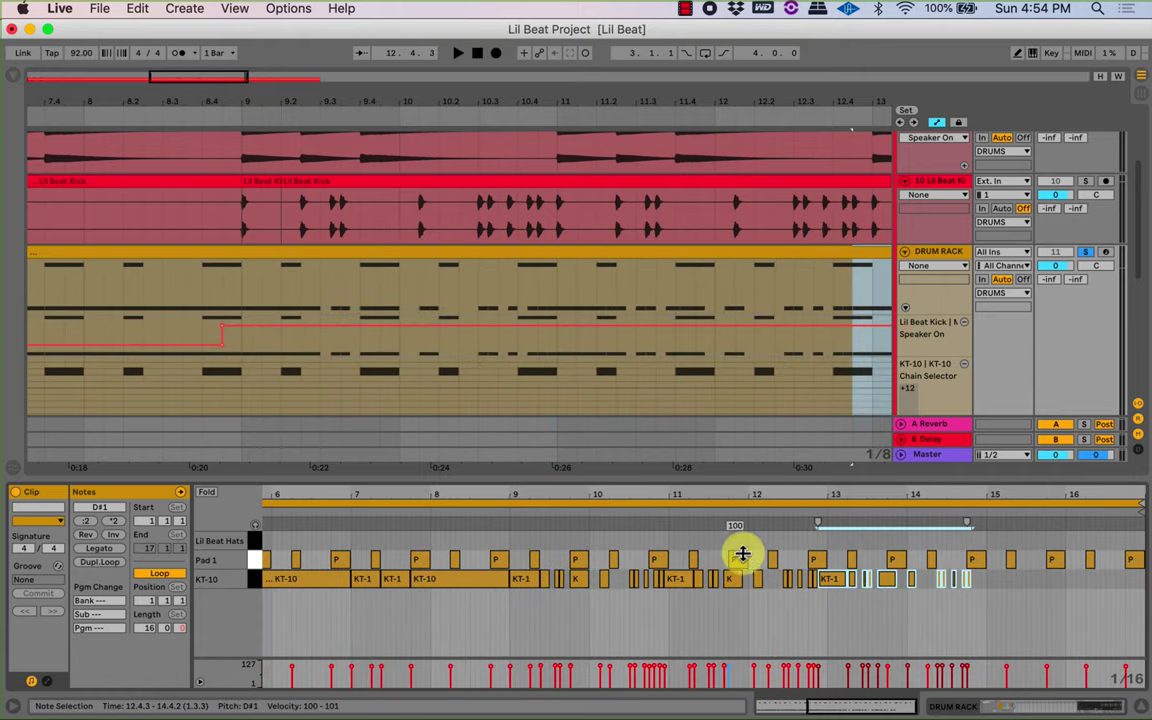
pyautogui.press('super+d')
pyautogui.moveTo(652, 494); pyautogui.dragTo(652, 487)
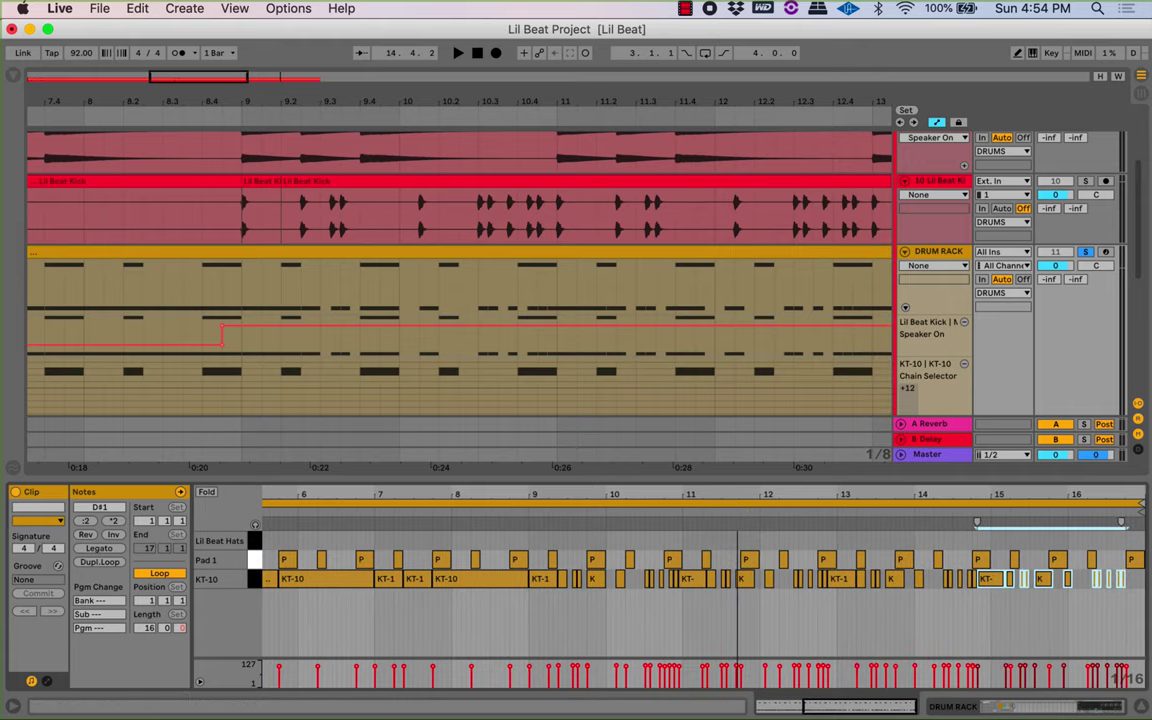
pyautogui.moveTo(1130, 496); pyautogui.dragTo(1115, 562)
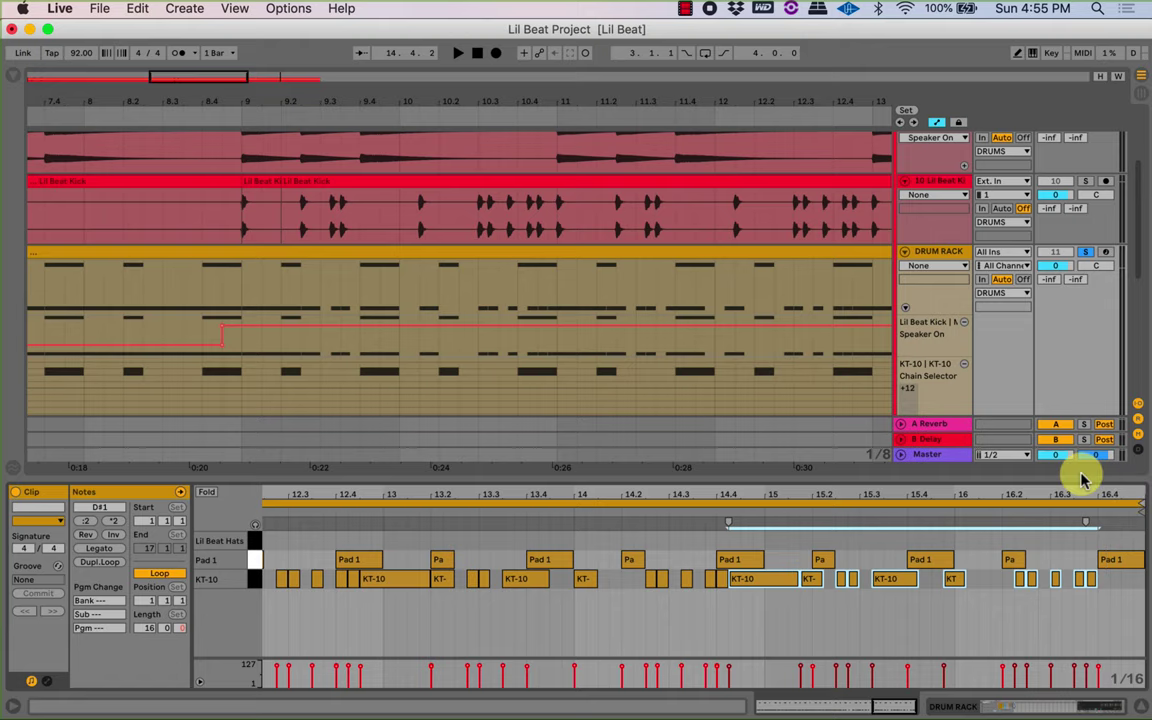
# Play the soloed DRUM RACK from bar 9 and compare its notes and chain automation with the kick and 808 tracks.
pyautogui.press('space')
pyautogui.click(241, 268)
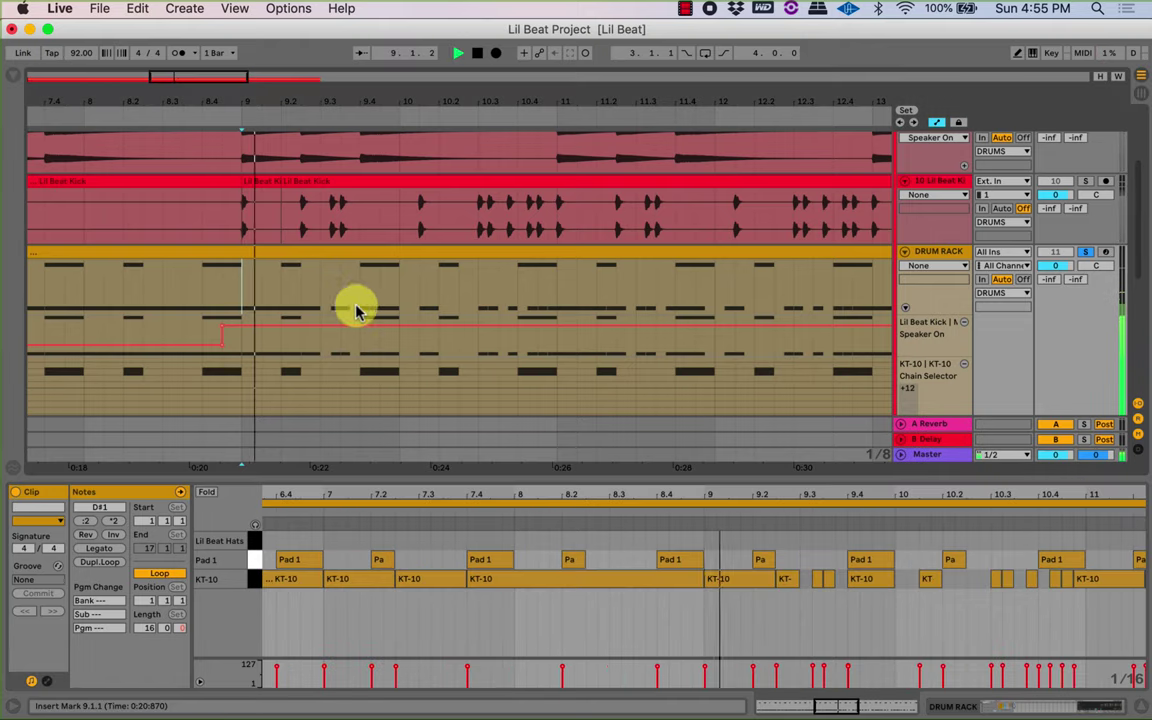
pyautogui.scroll(3, 460, 216)
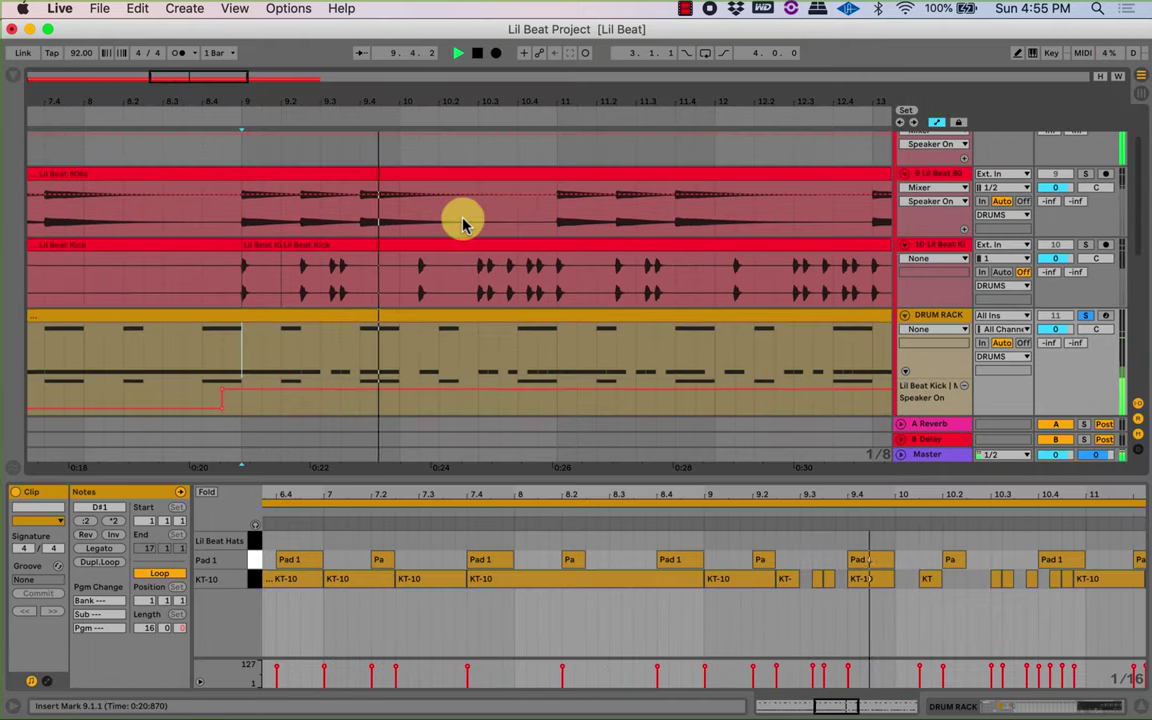
pyautogui.scroll(-4, 468, 230)
pyautogui.scroll(-3, 470, 230)
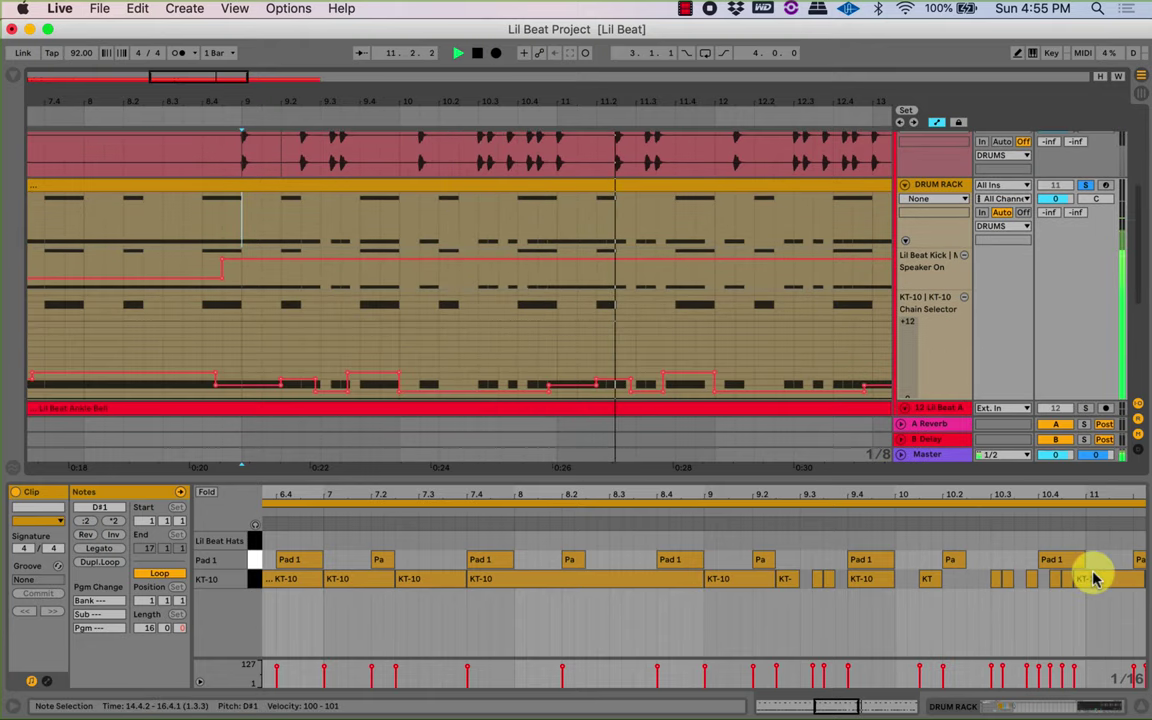
# Stop playback and undo the repeated duplication of the KT-10 notes in the DRUM RACK clip.
pyautogui.press('space')
pyautogui.moveTo(1066, 507); pyautogui.dragTo(712, 607)
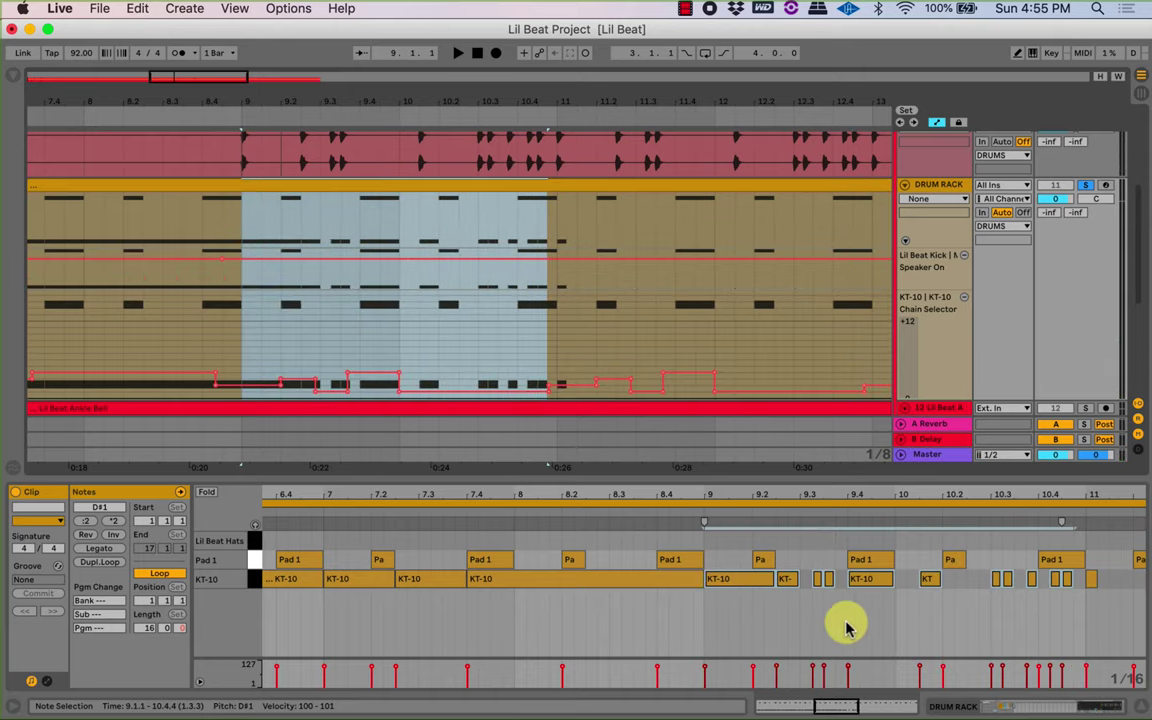
pyautogui.press('super+z')
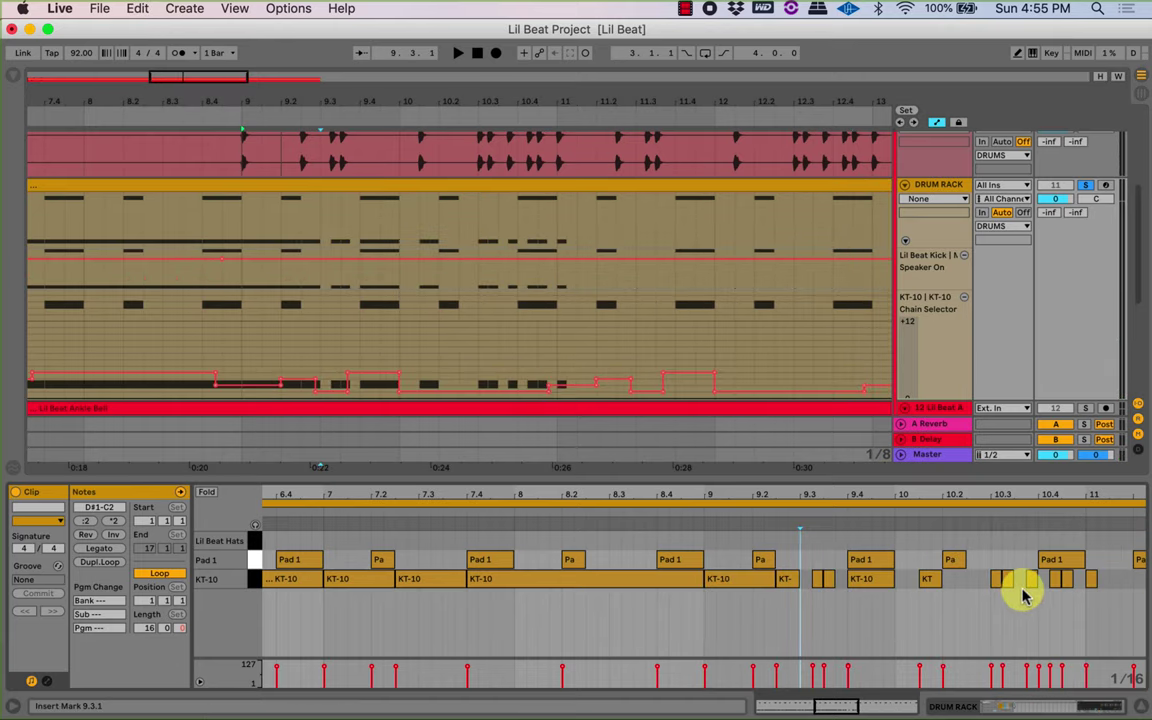
# Select the KT-10 notes across the two bars from 9.1.1 to 11.1.1 and duplicate them three times.
pyautogui.moveTo(1081, 589); pyautogui.dragTo(730, 591)
pyautogui.press('super+d')
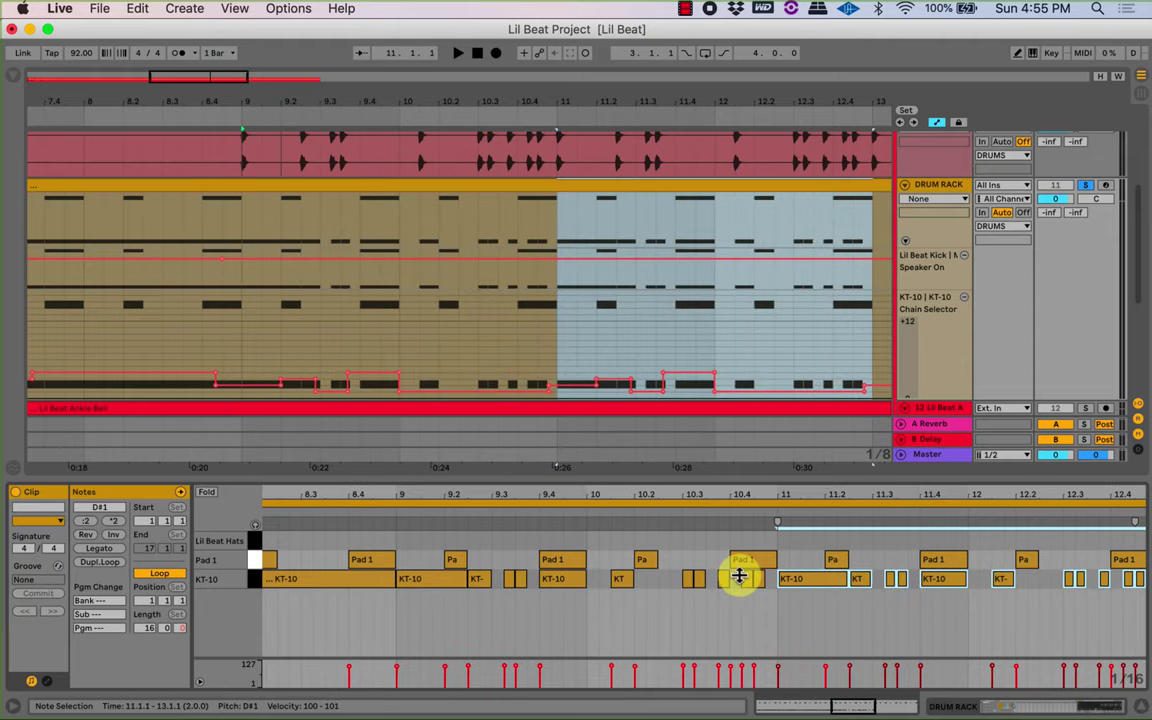
pyautogui.press('super+d')
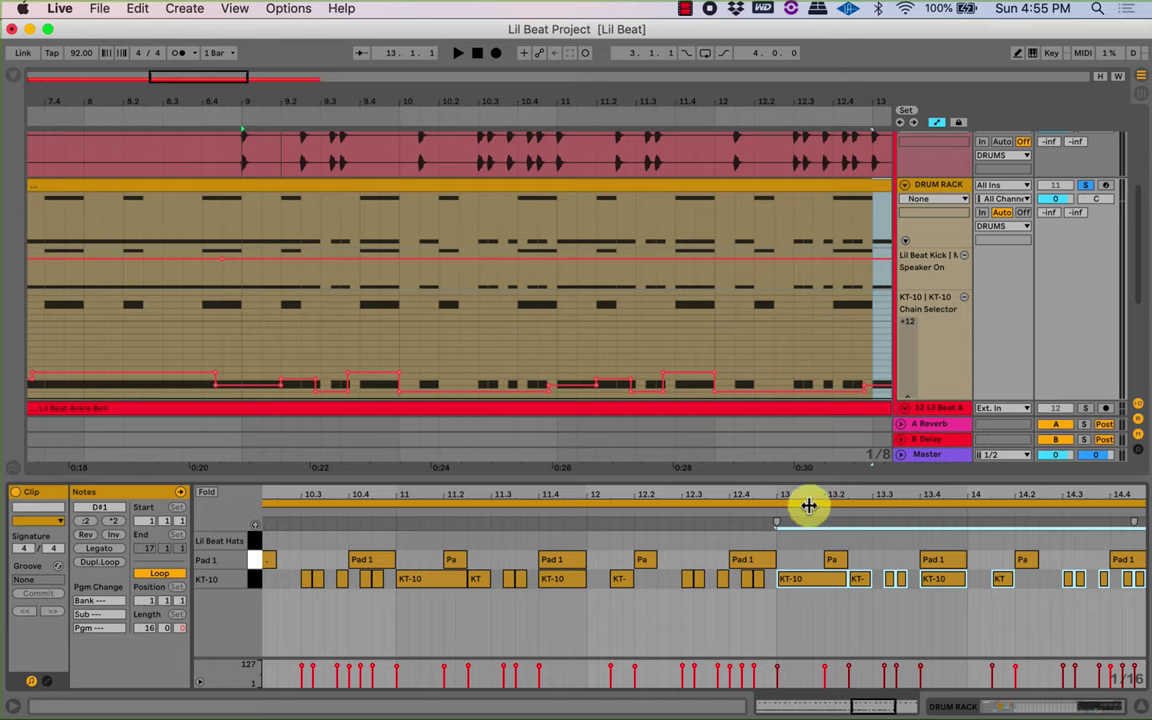
pyautogui.moveTo(809, 492)
pyautogui.mouseDown()
pyautogui.moveTo(664, 492)
pyautogui.moveTo(795, 492)
pyautogui.mouseUp()
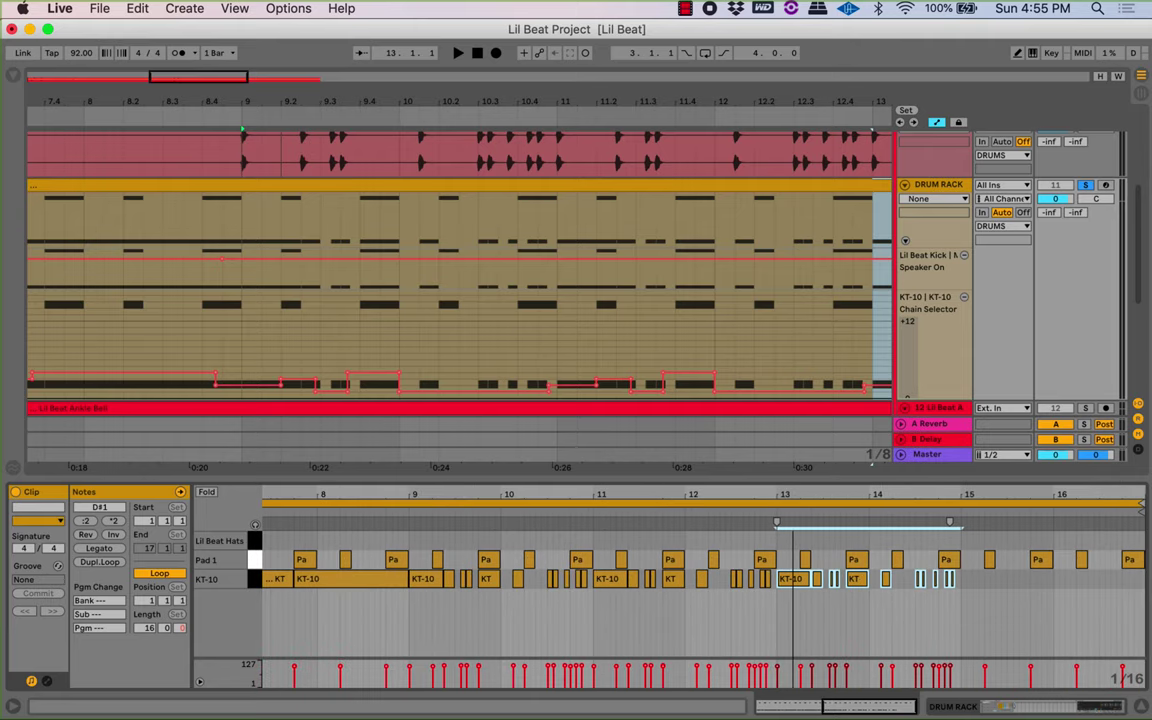
pyautogui.press('super+d')
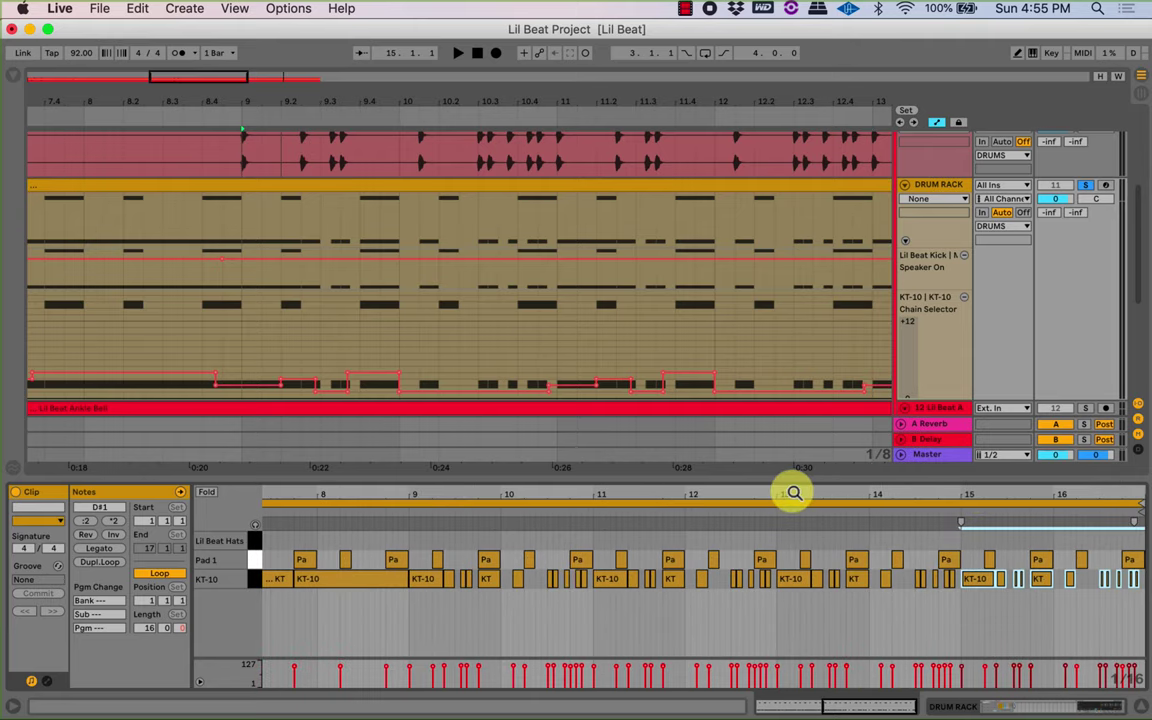
# Play the soloed DRUM RACK from bar 11 to check the duplicated notes, and turn off its solo.
pyautogui.click(595, 603)
pyautogui.press('space')
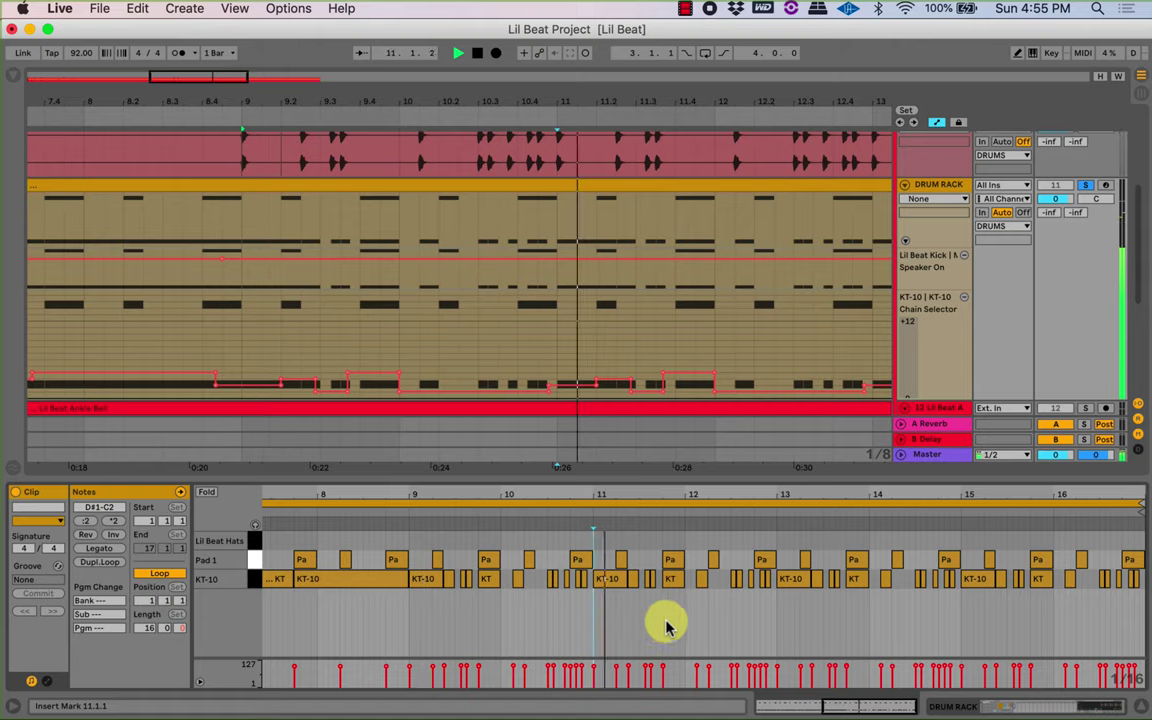
pyautogui.press('space')
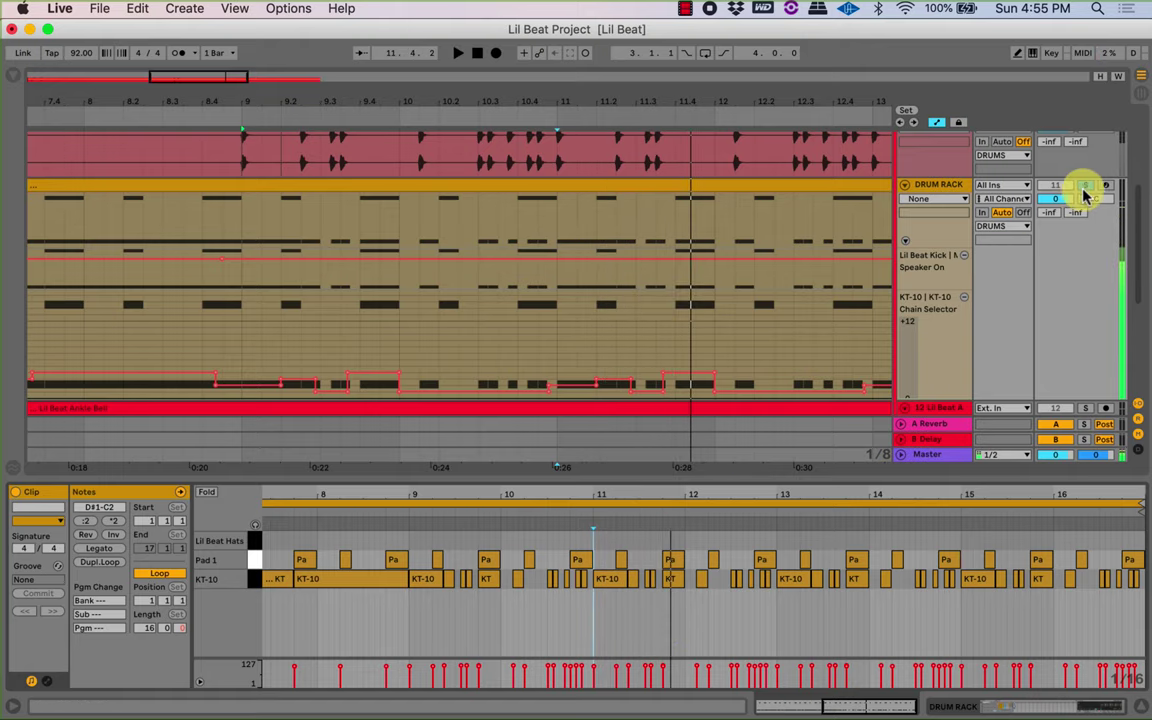
# Examine the Ankle Bell, Clap and Hats tracks below the DRUM RACK track.
pyautogui.scroll(4, 514, 278)
pyautogui.scroll(-2, 524, 283)
pyautogui.scroll(-3, 528, 289)
pyautogui.scroll(-4, 450, 329)
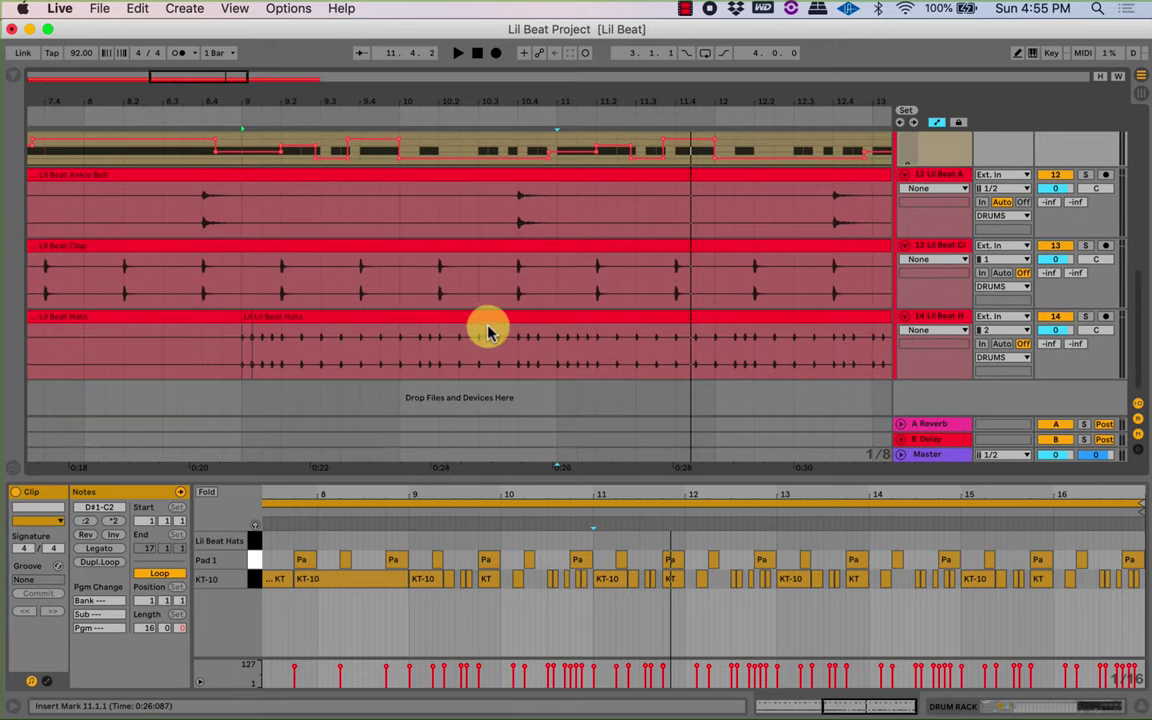
pyautogui.scroll(4, 488, 328)
pyautogui.scroll(-2, 343, 416)
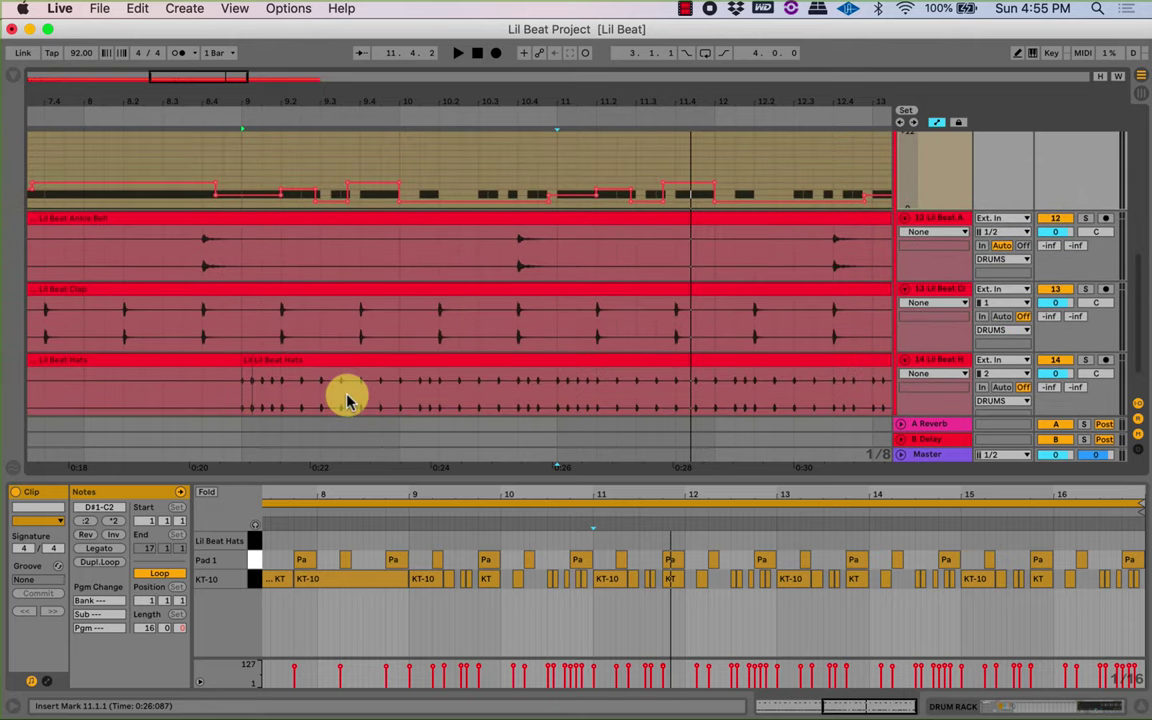
pyautogui.scroll(-3, 440, 393)
pyautogui.scroll(5, 690, 355)
pyautogui.scroll(8, 740, 325)
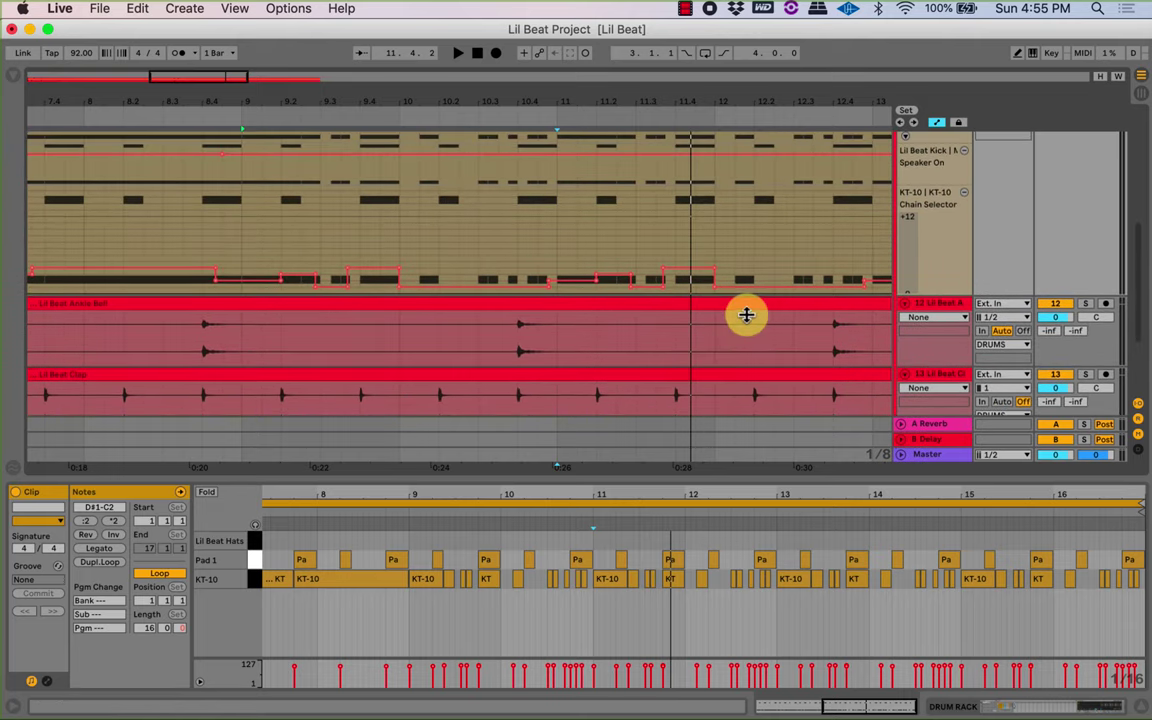
# Show the DRUM RACK track's devices and select its Drum Rack.
pyautogui.click(940, 178)
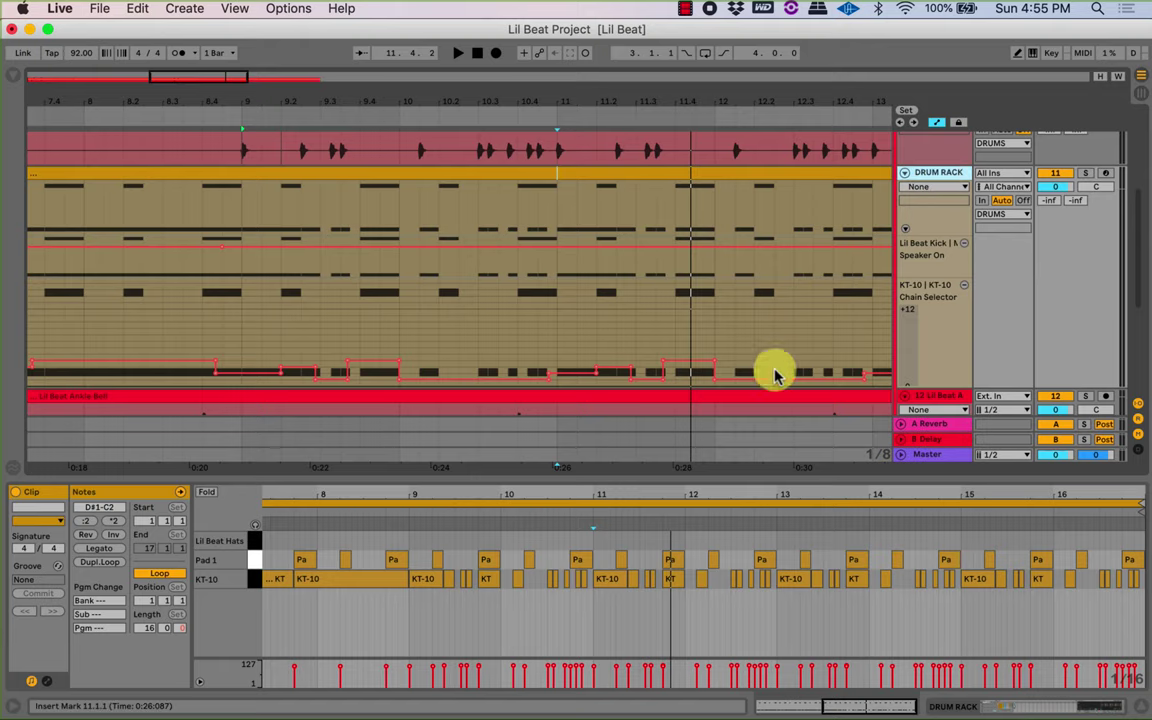
pyautogui.click(955, 707)
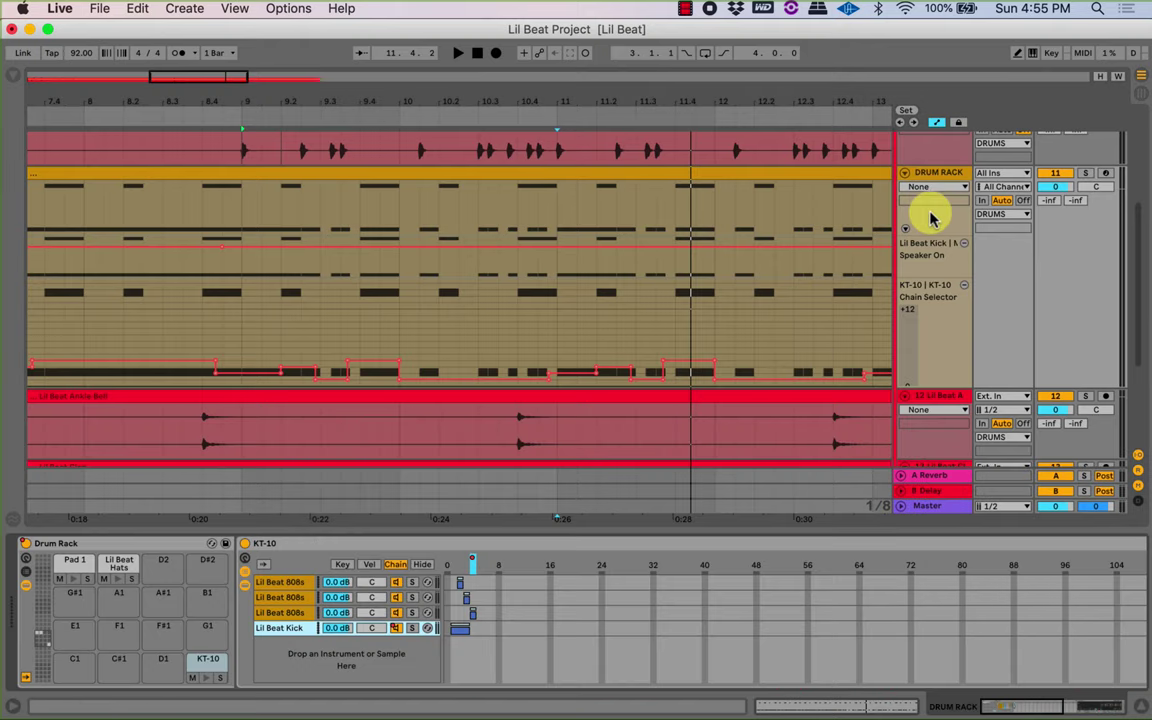
pyautogui.click(110, 545)
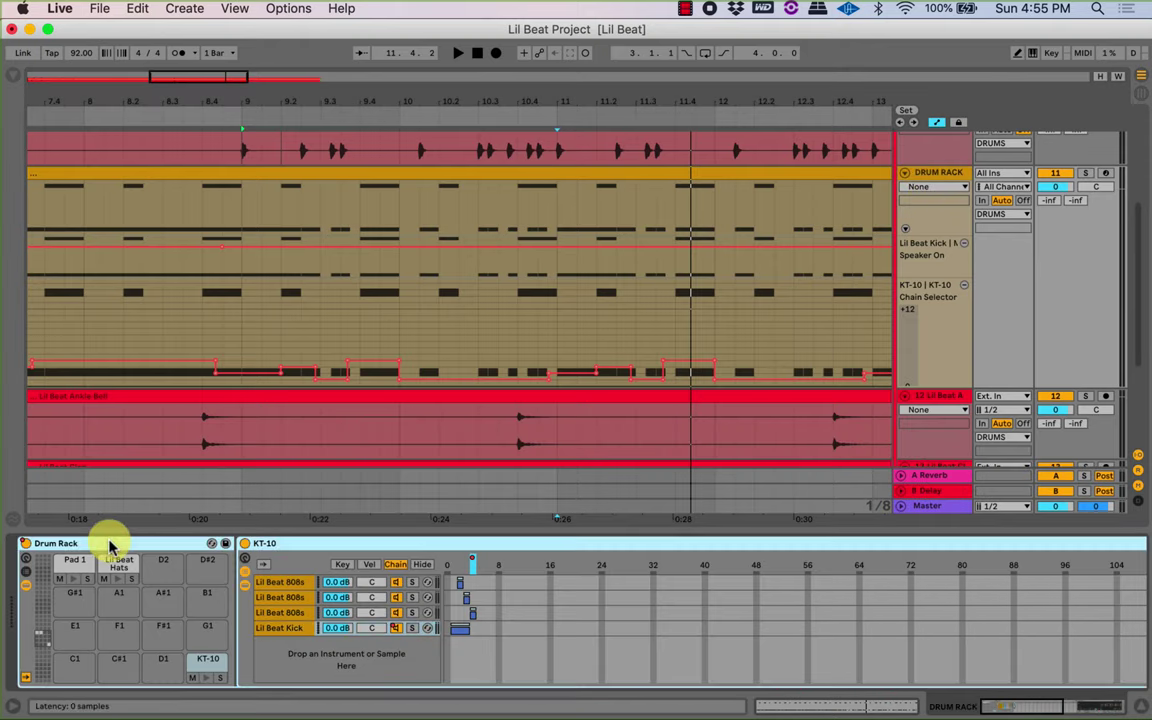
# Remove the Lil Beat Kick Speaker On and KT-10 Chain Selector automation lanes from view on the DRUM RACK track.
pyautogui.moveTo(129, 105)
pyautogui.mouseDown()
pyautogui.moveTo(128, 45)
pyautogui.moveTo(191, 44)
pyautogui.moveTo(150, 103)
pyautogui.moveTo(132, 100)
pyautogui.mouseUp()
pyautogui.scroll(5, 314, 323)
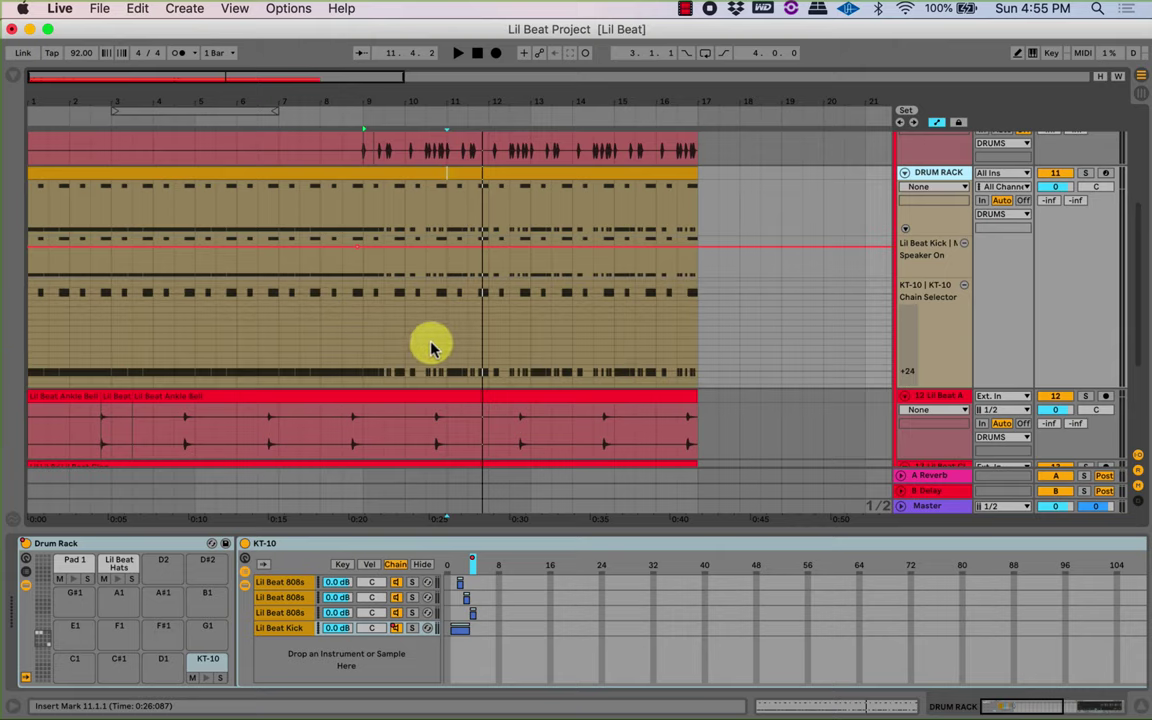
pyautogui.click(966, 244)
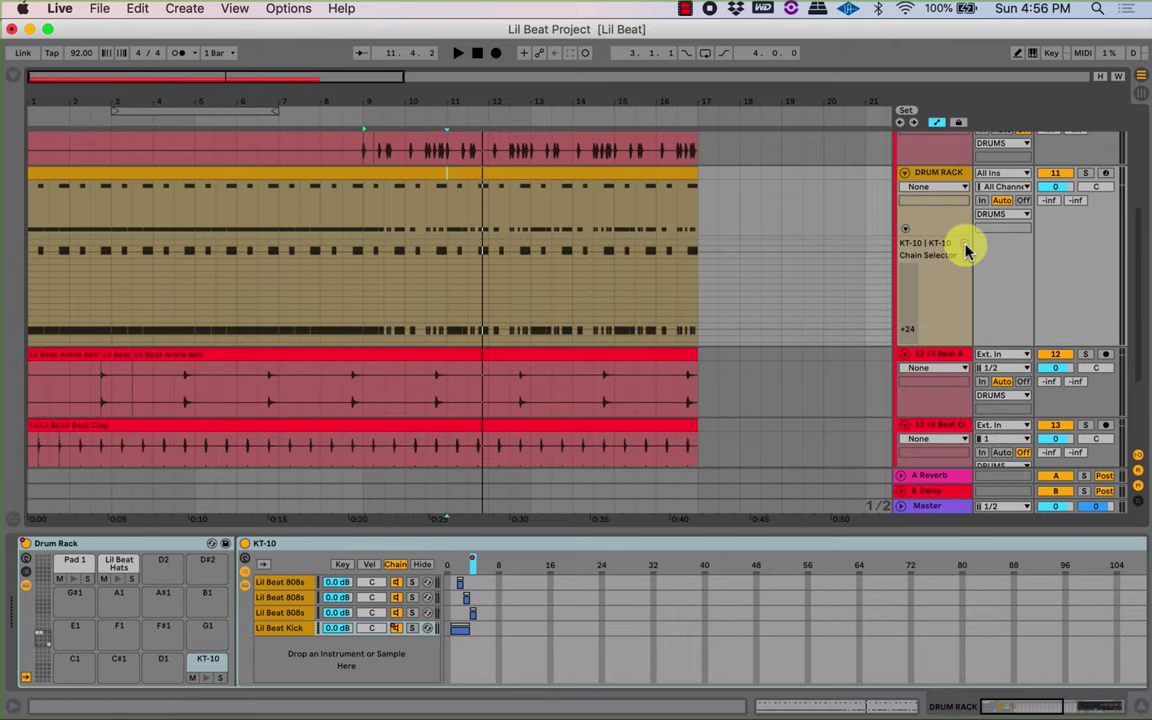
pyautogui.click(966, 249)
pyautogui.scroll(5, 442, 314)
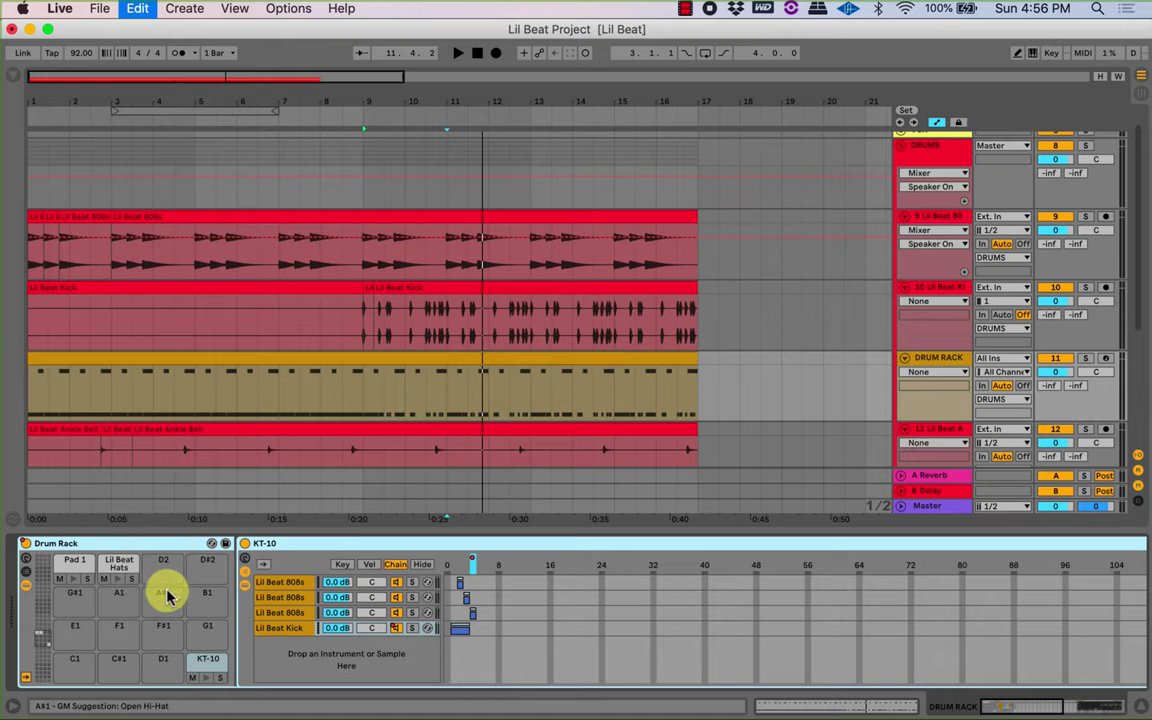
# Group the Drum Rack into an Instrument Rack with its chain list shown, and name the nested rack Lil Beat.
pyautogui.press('super+g')
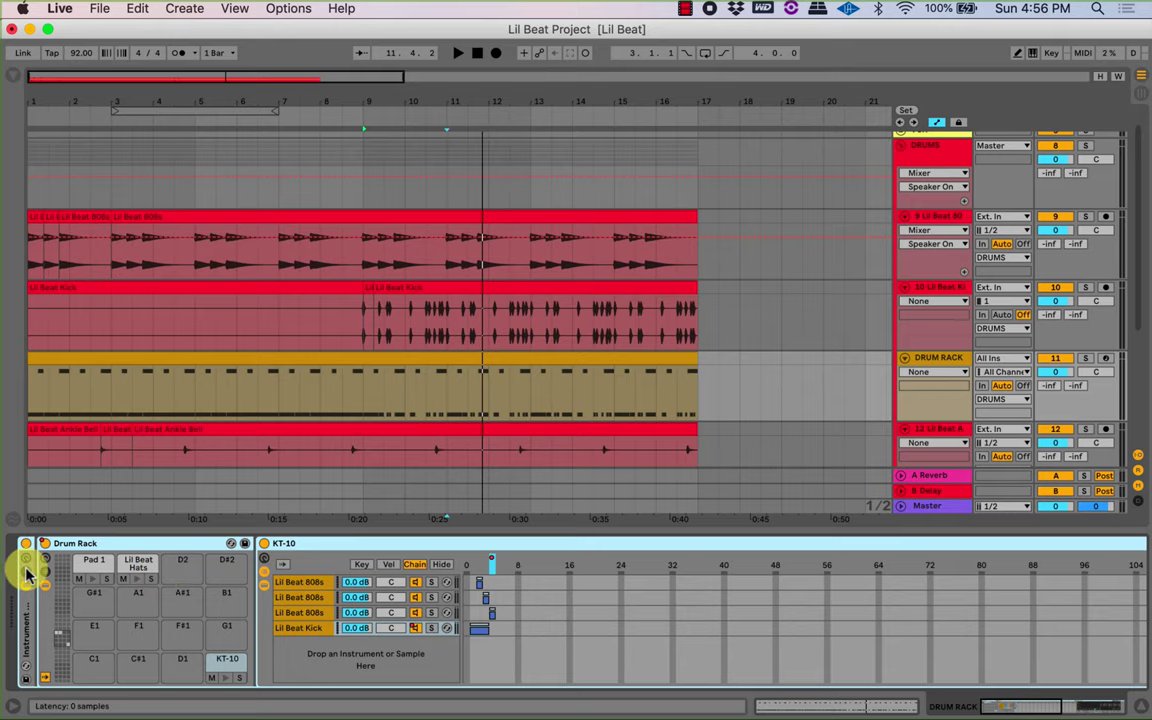
pyautogui.click(25, 571)
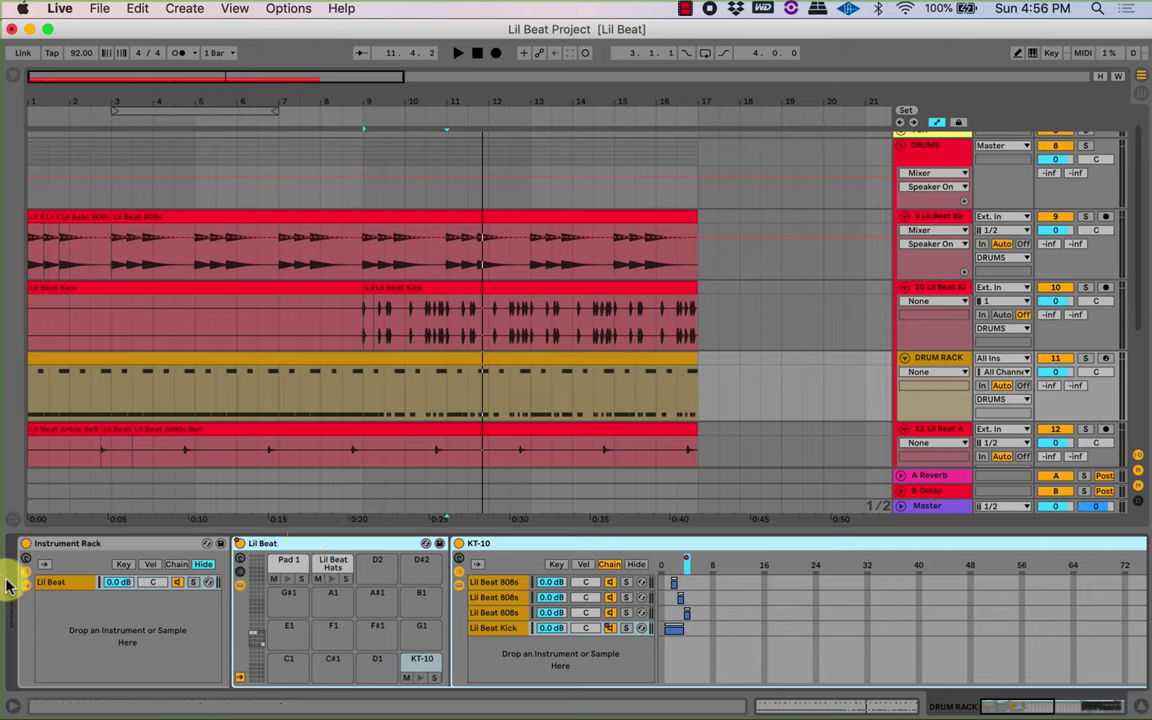
pyautogui.click(53, 584)
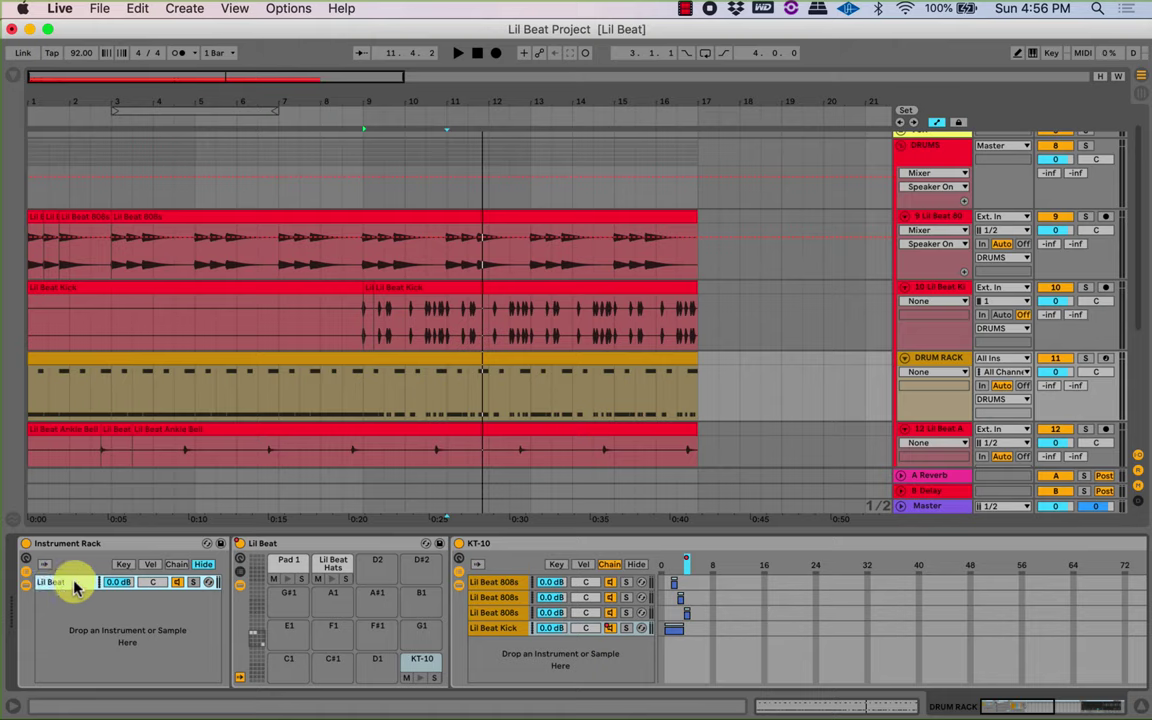
pyautogui.click(253, 550)
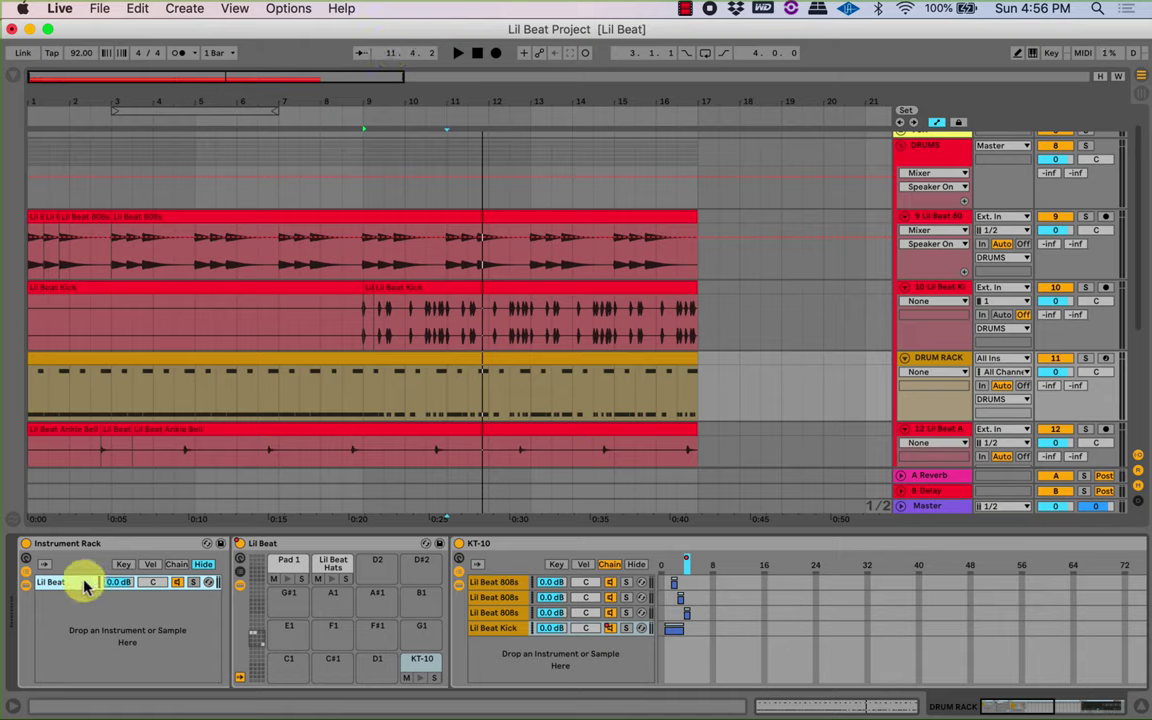
pyautogui.click(310, 549)
# Duplicate the Lil Beat chain of the Instrument Rack three times.
pyautogui.click(62, 584)
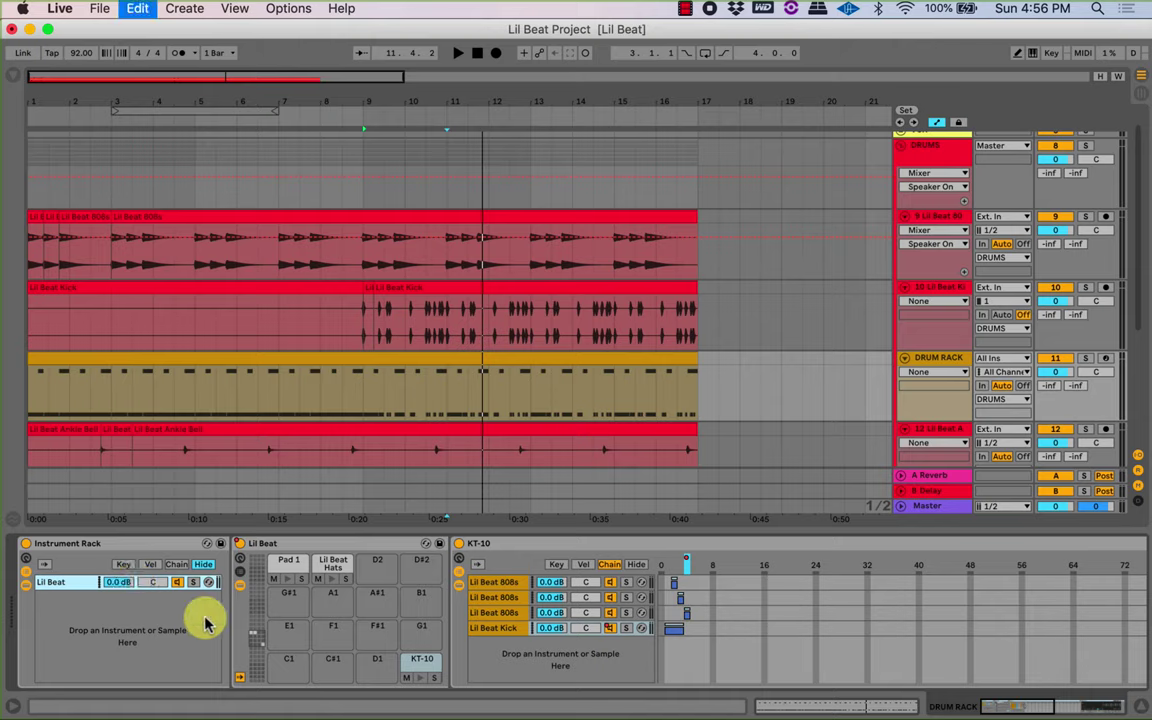
pyautogui.press('super+d')
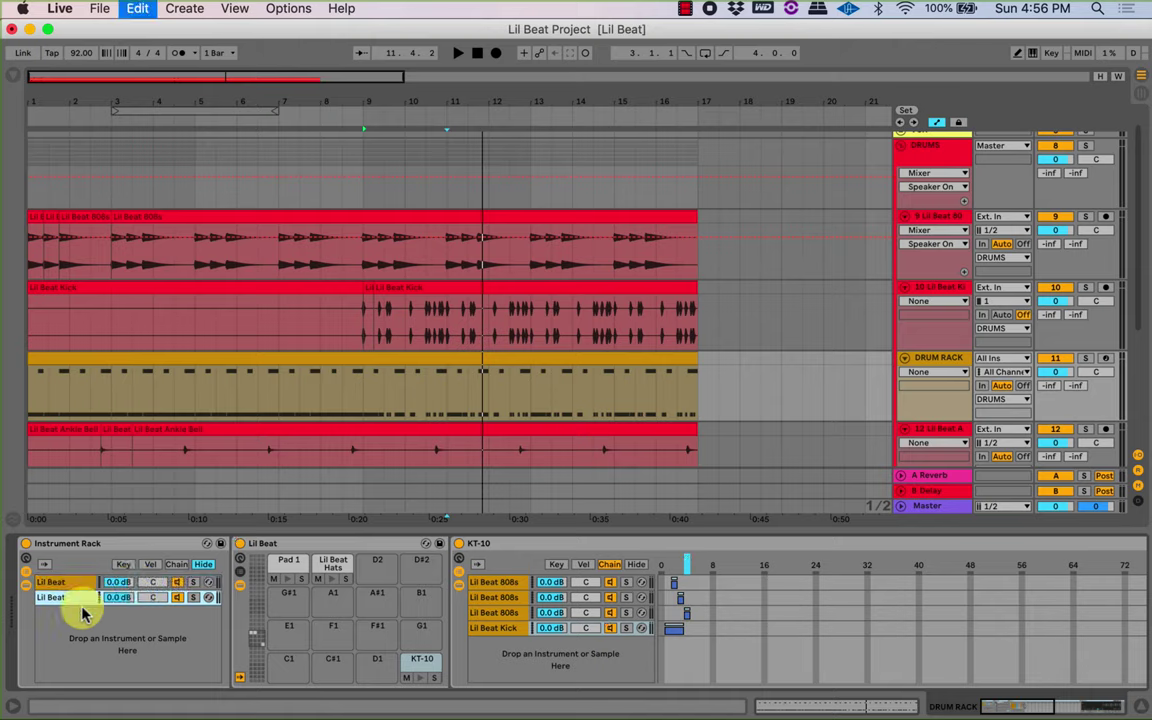
pyautogui.press('super+d')
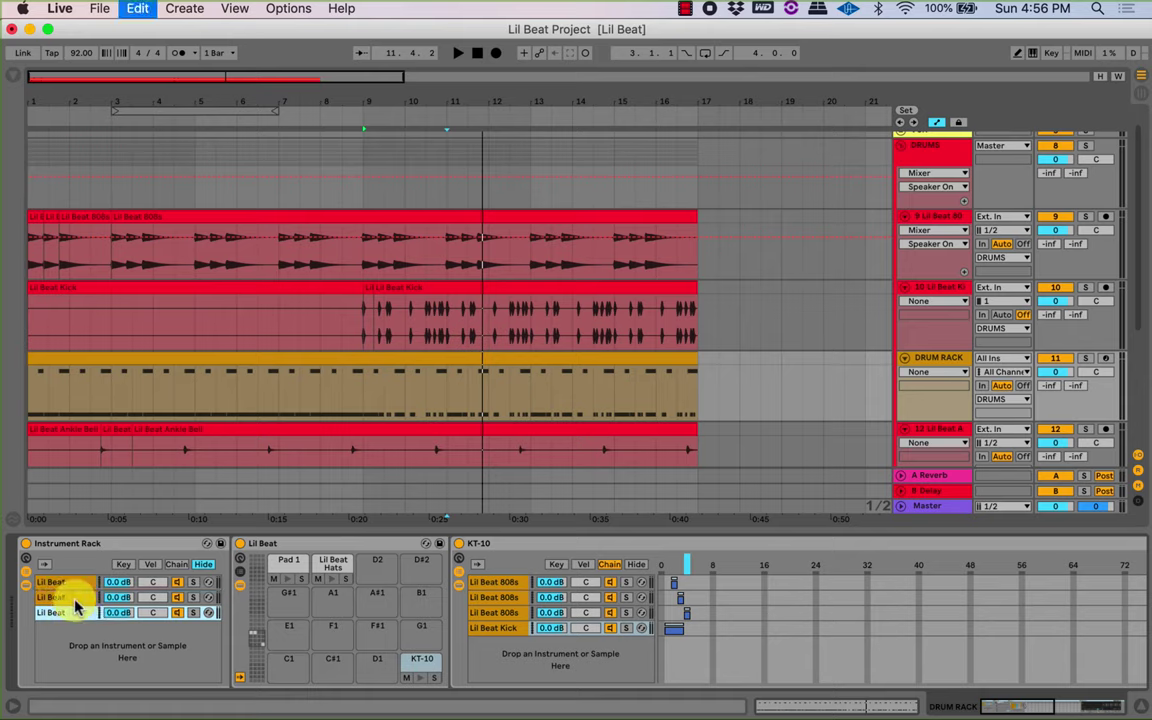
pyautogui.press('super+d')
# Rename the three duplicated racks as Lil Beat 2, Lil Beat 3 and Song 4.
pyautogui.click(80, 599)
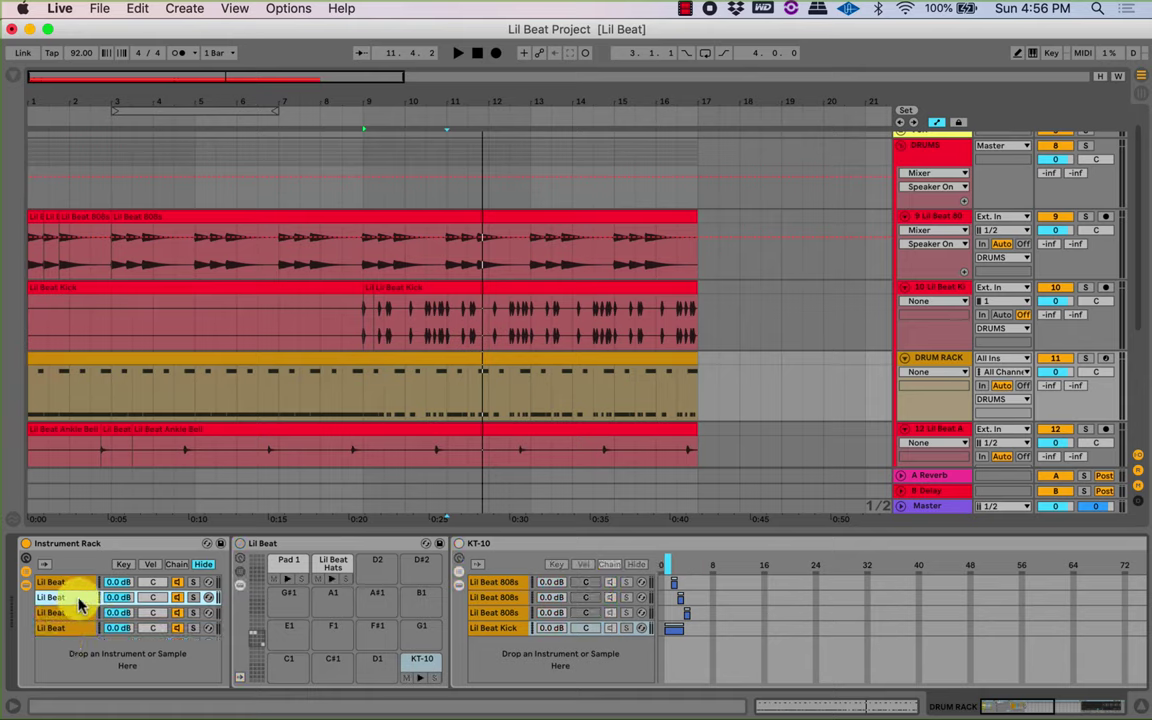
pyautogui.click(272, 549)
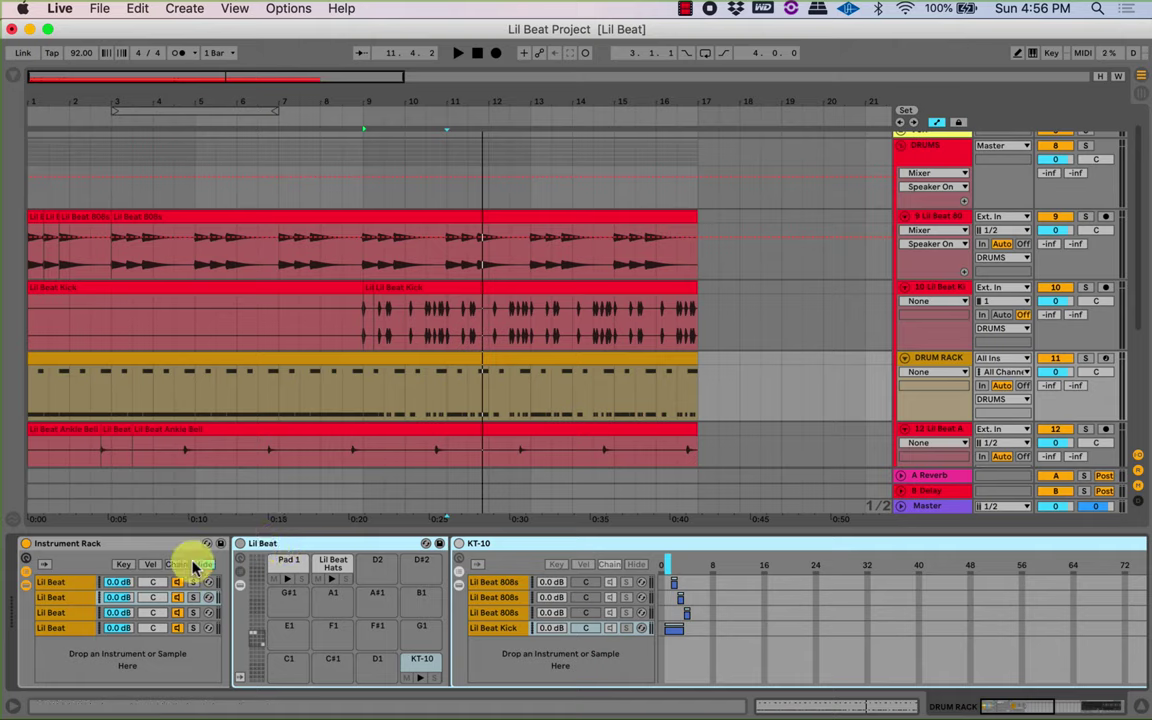
pyautogui.click(325, 550)
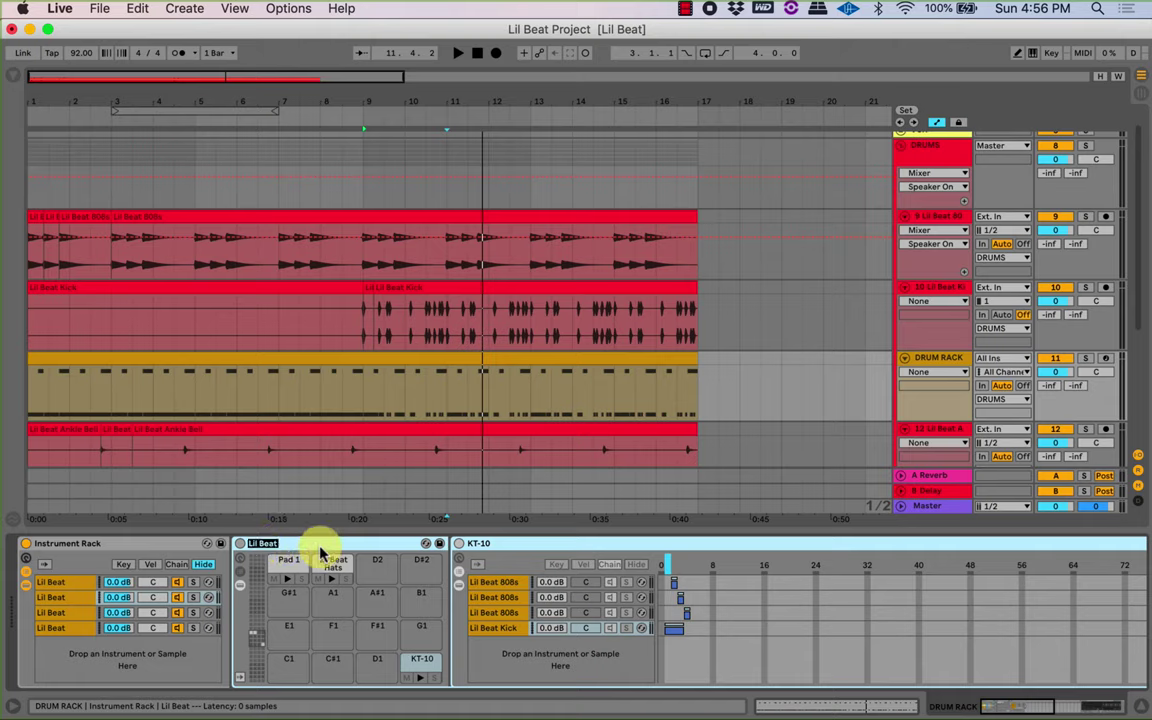
pyautogui.click(51, 612)
pyautogui.click(265, 543)
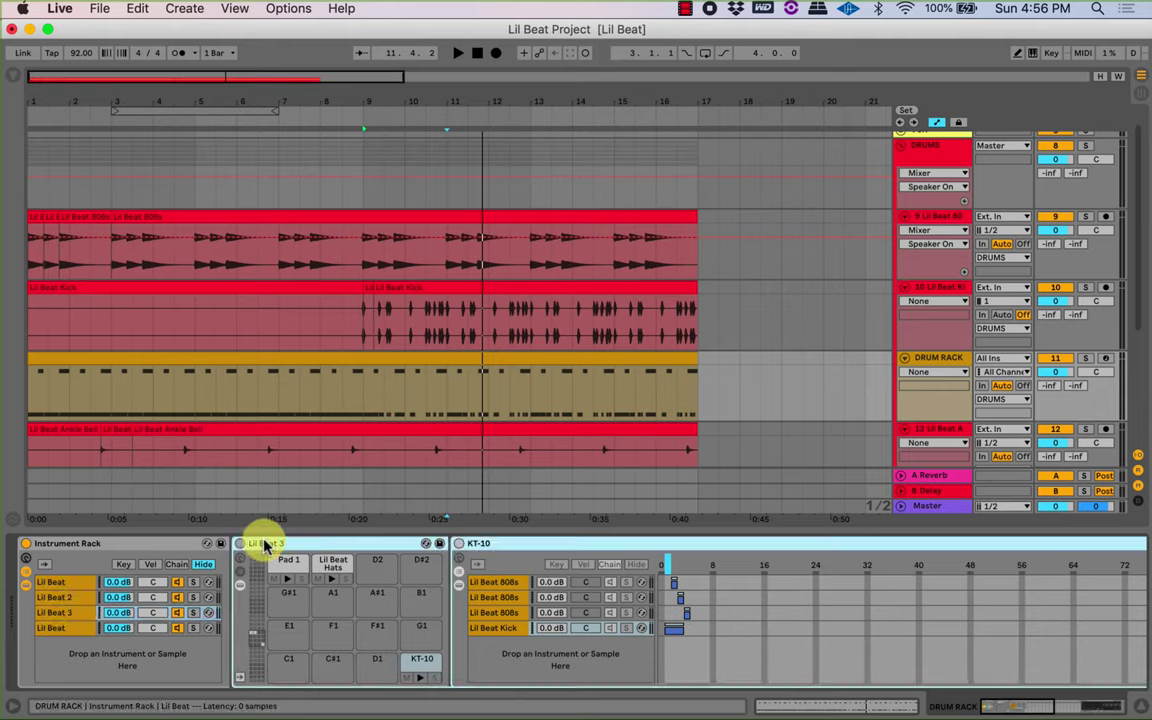
pyautogui.click(48, 626)
pyautogui.click(259, 547)
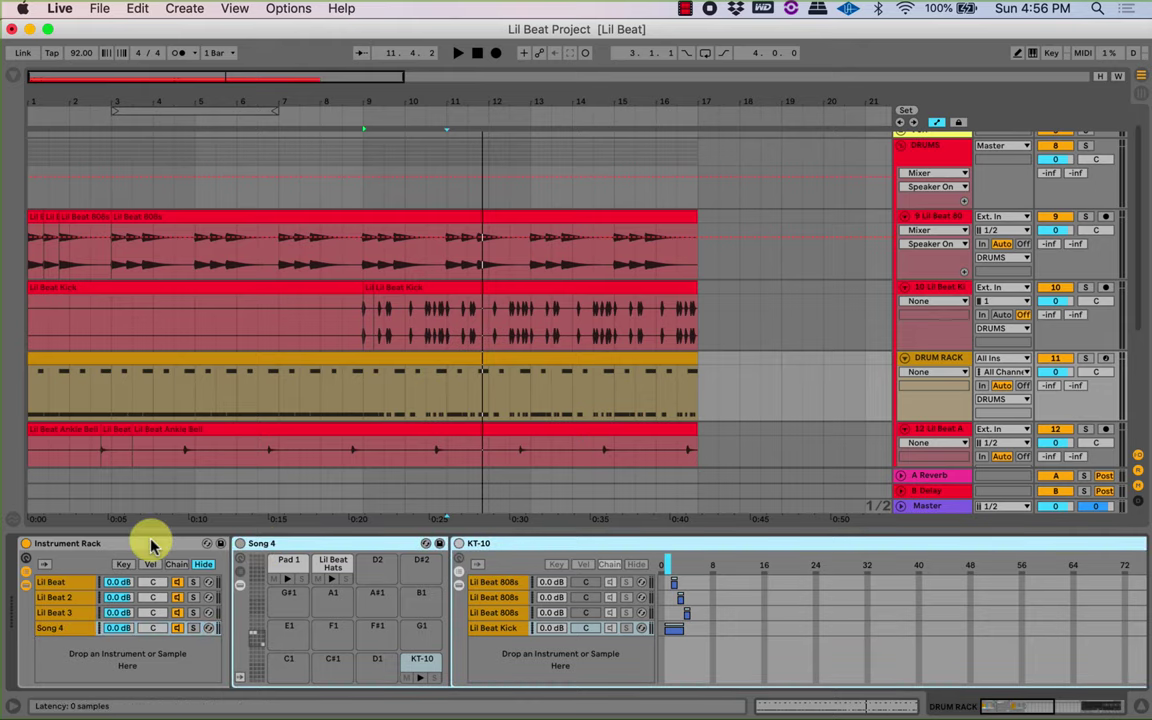
# Set the Instrument Rack's chain zones to 1 for Lil Beat, 2 for Lil Beat 2, 3 for Lil Beat 3 and 4 for Song 4.
pyautogui.click(175, 565)
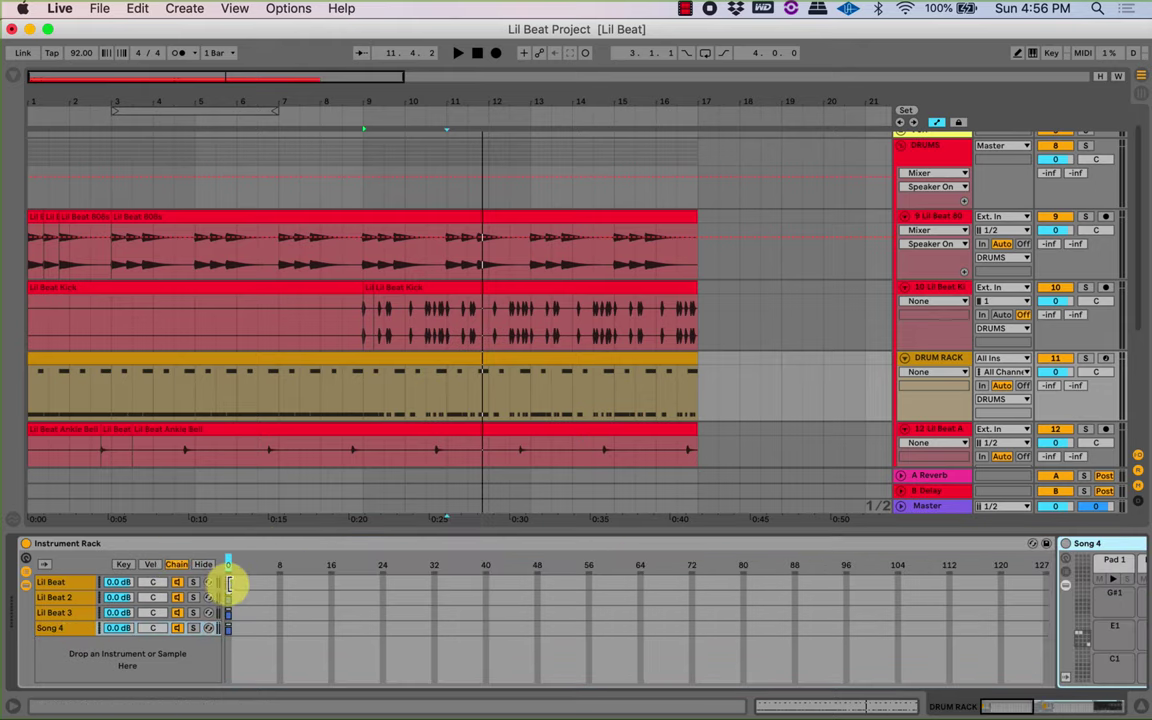
pyautogui.click(229, 598)
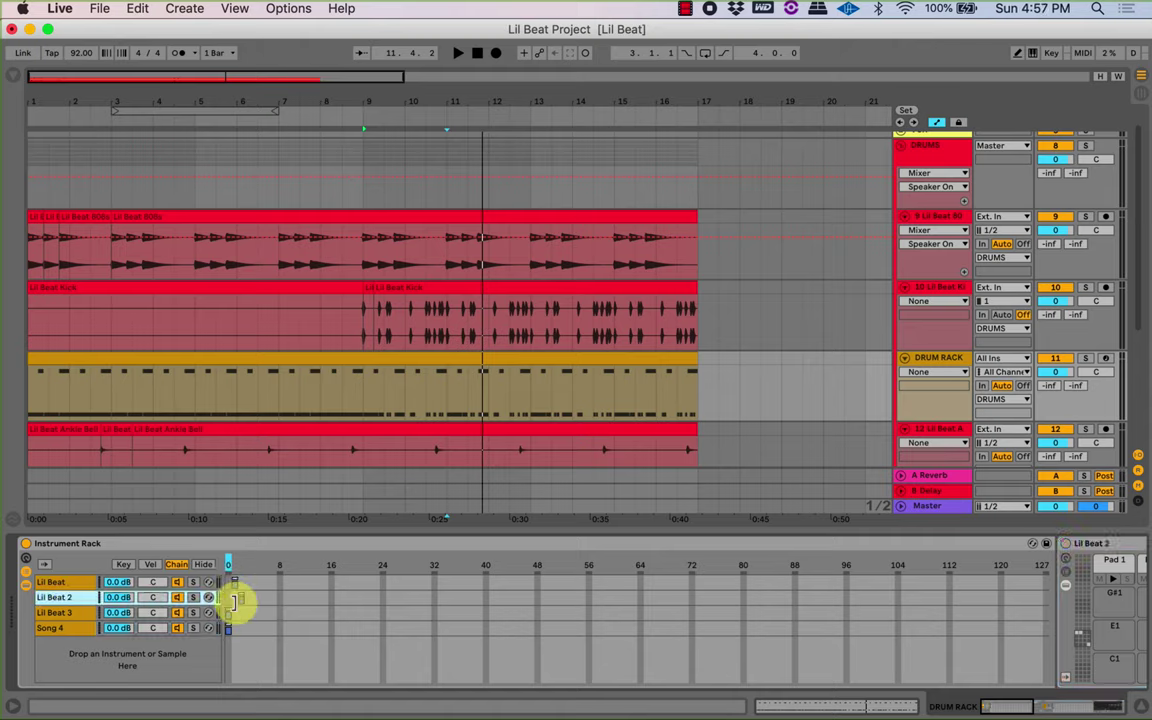
pyautogui.moveTo(231, 612); pyautogui.dragTo(254, 630)
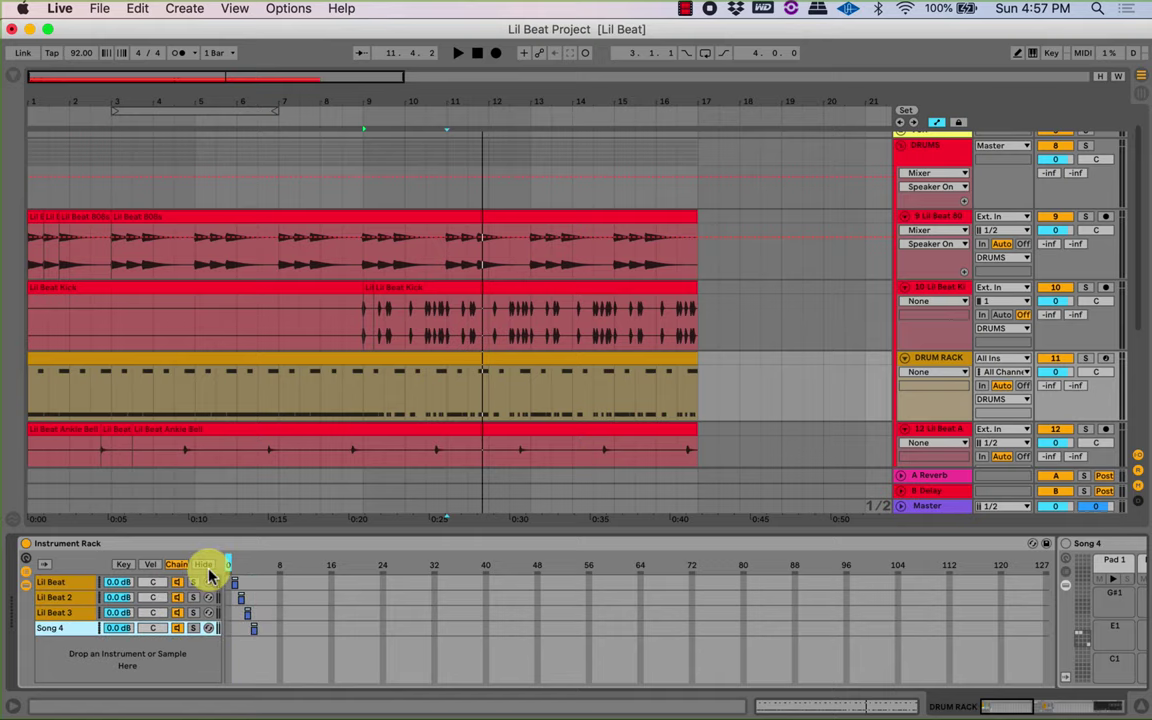
# Hide the chain zone editor and rename the Instrument Rack as Drum Racks.
pyautogui.click(205, 566)
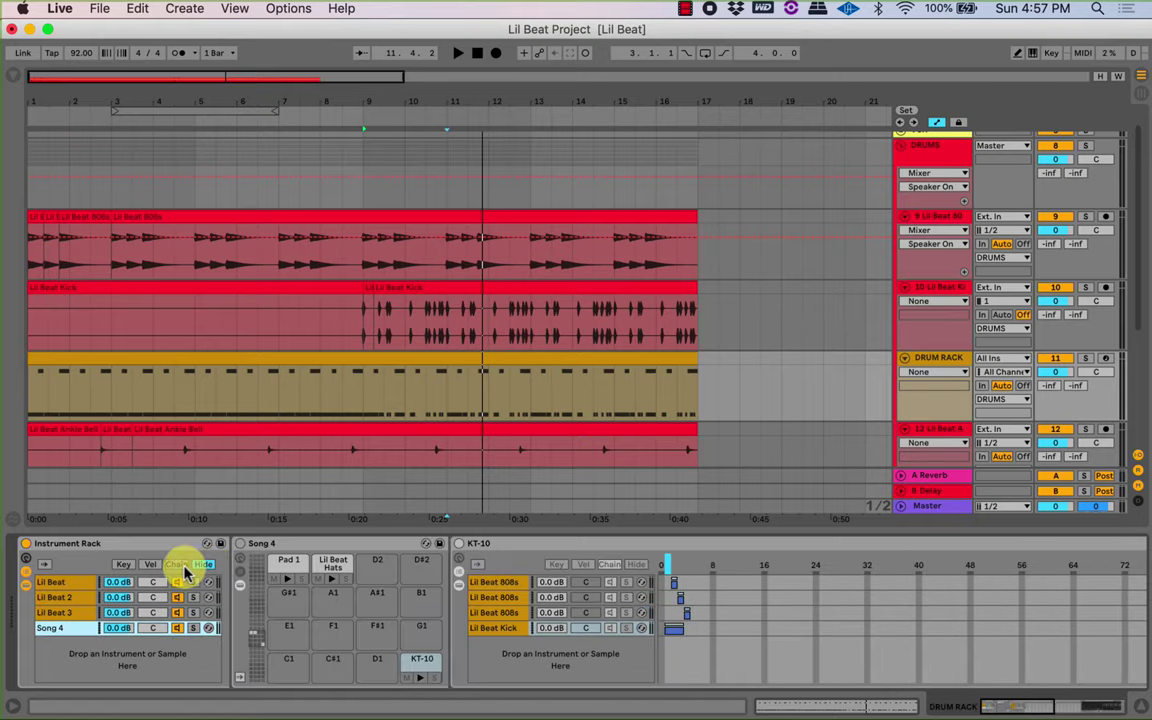
pyautogui.click(45, 546)
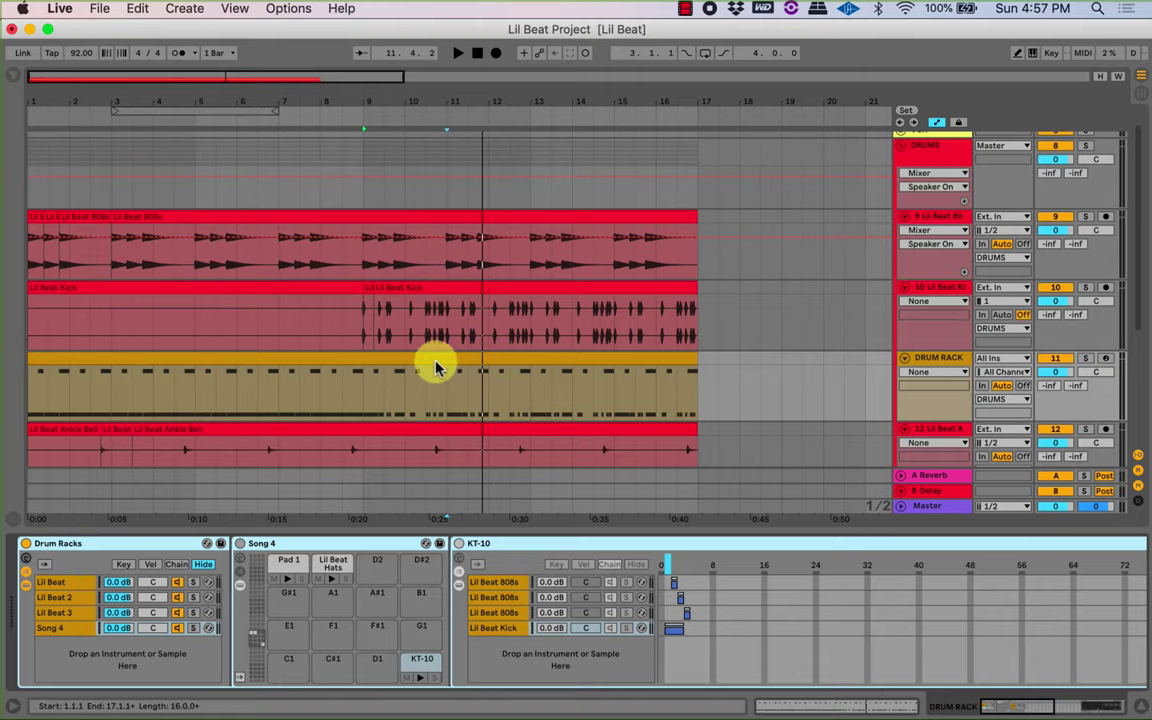
pyautogui.scroll(-1, 437, 365)
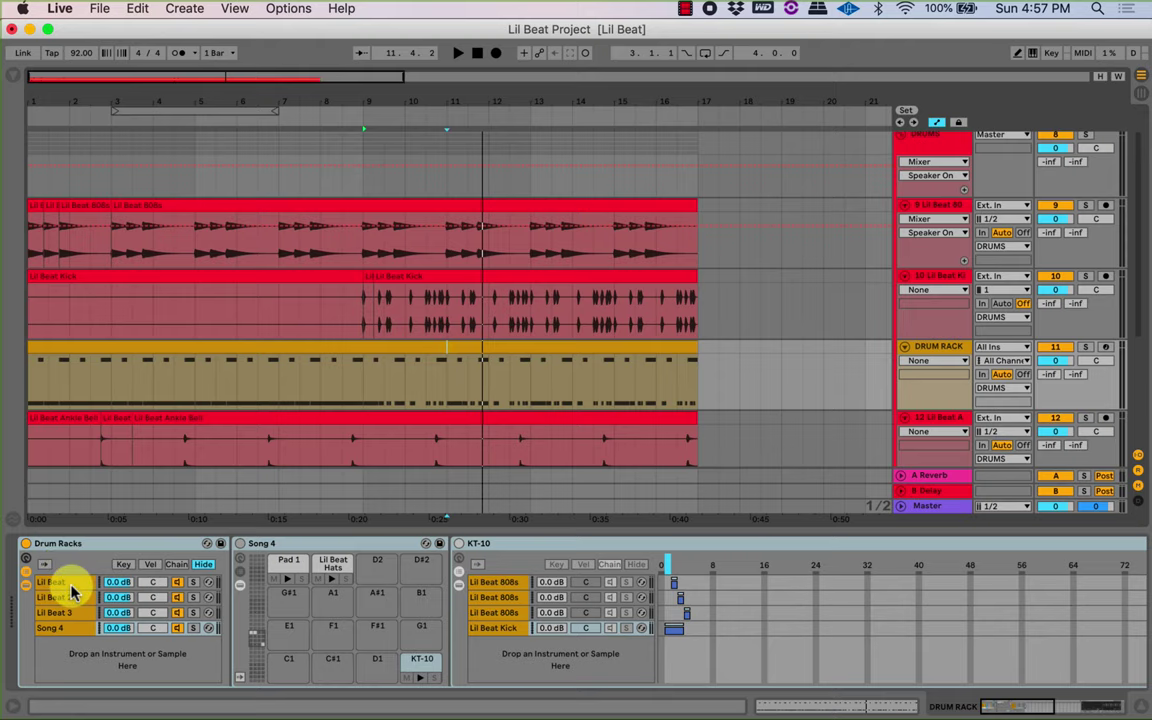
# Inspect the racks inside Drum Racks one by one, from Lil Beat to Song 4, along with their chain zones.
pyautogui.click(70, 585)
pyautogui.click(72, 597)
pyautogui.click(177, 565)
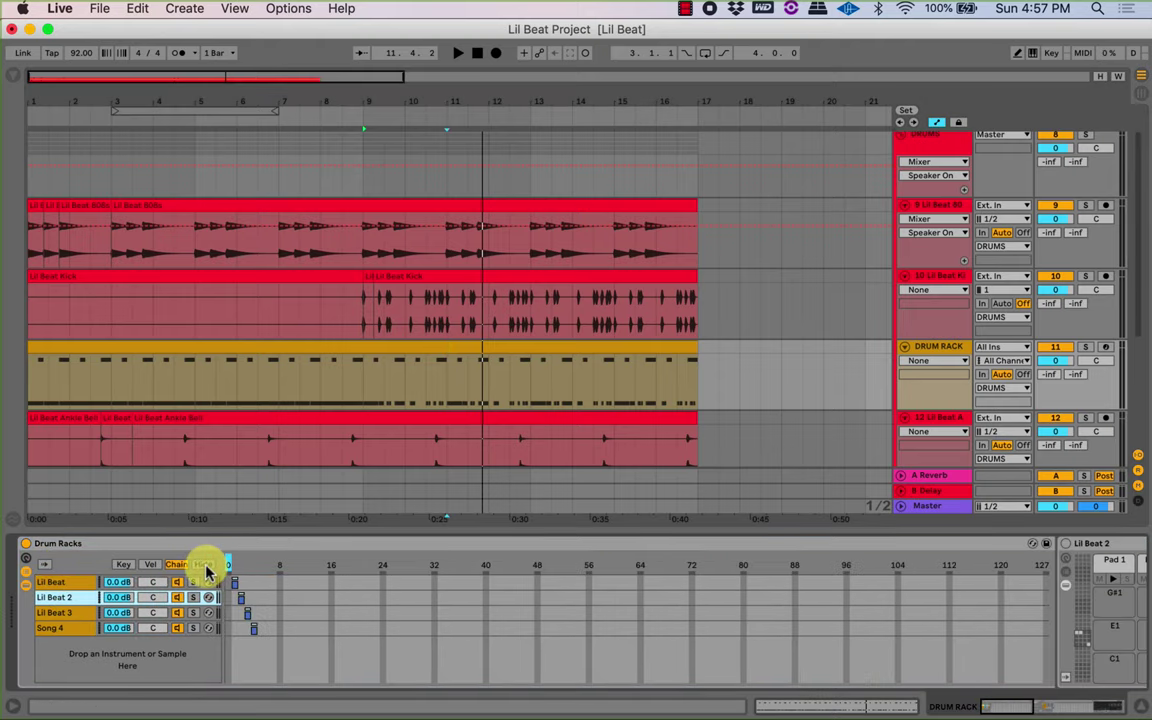
pyautogui.click(205, 565)
pyautogui.click(78, 584)
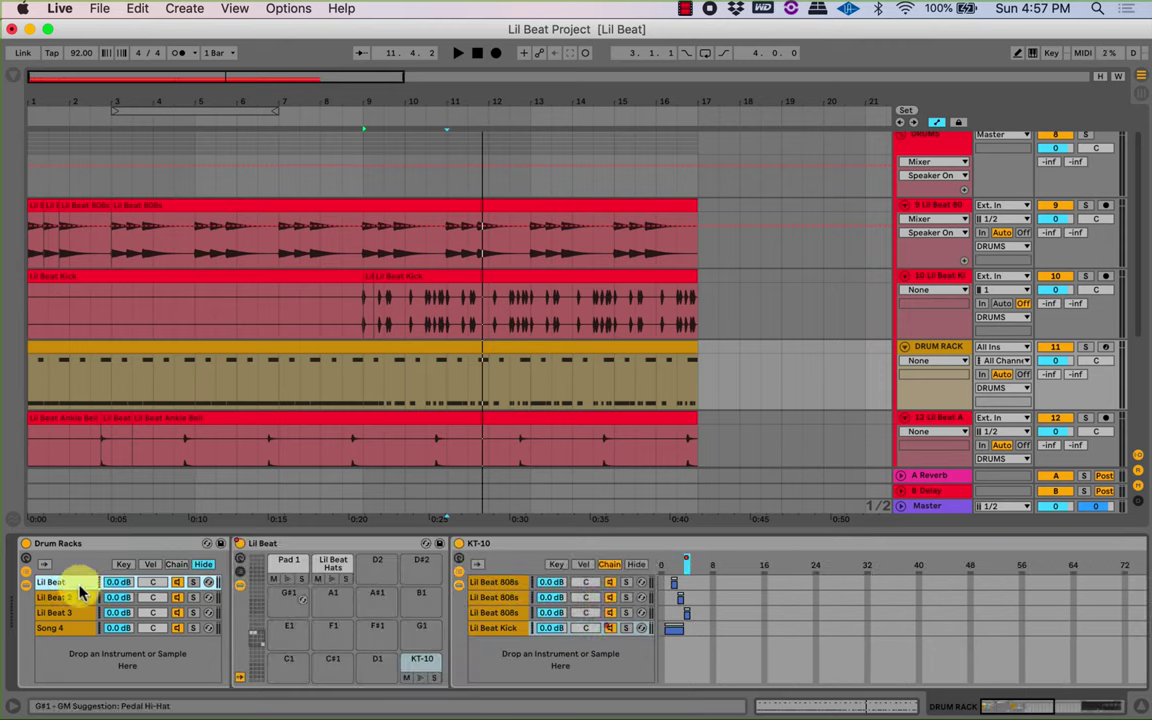
pyautogui.click(84, 594)
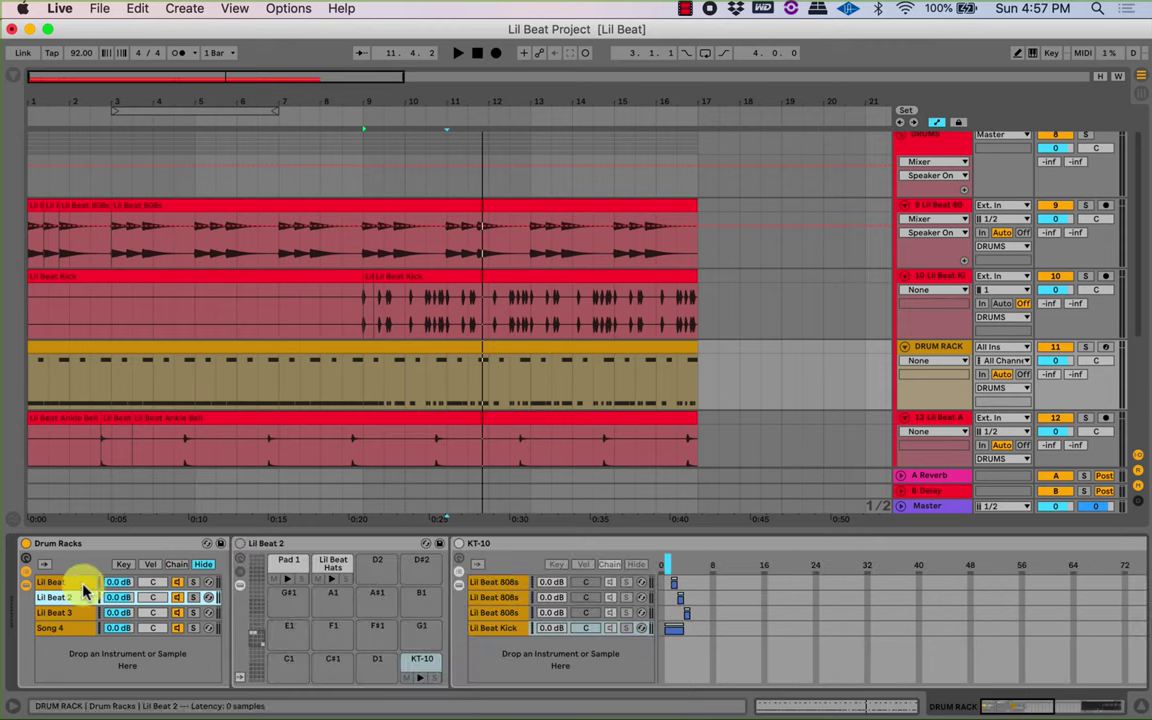
pyautogui.press('Down')
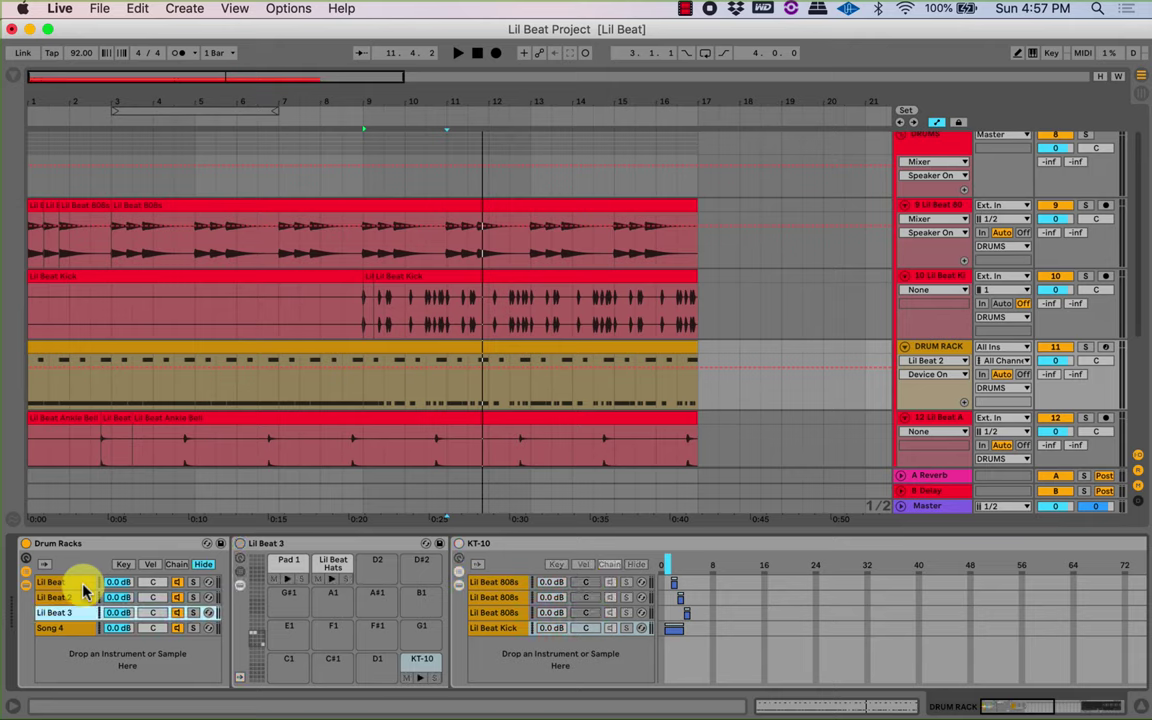
pyautogui.click(80, 627)
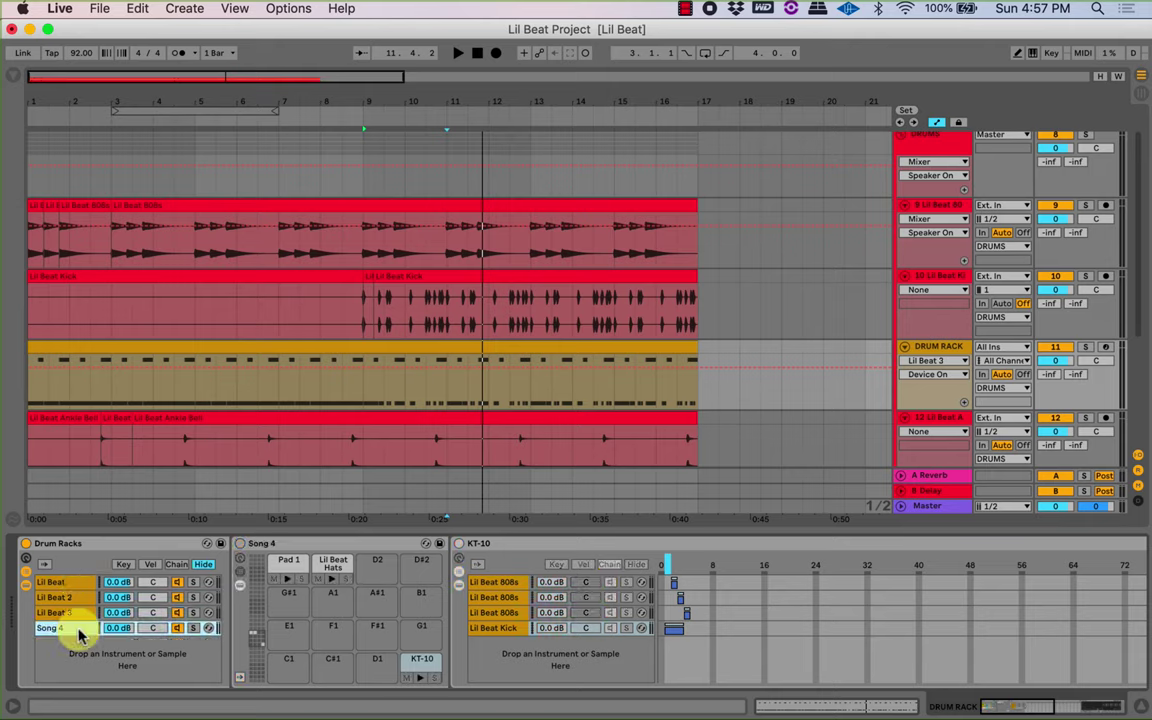
pyautogui.click(240, 549)
pyautogui.rightClick(240, 549)
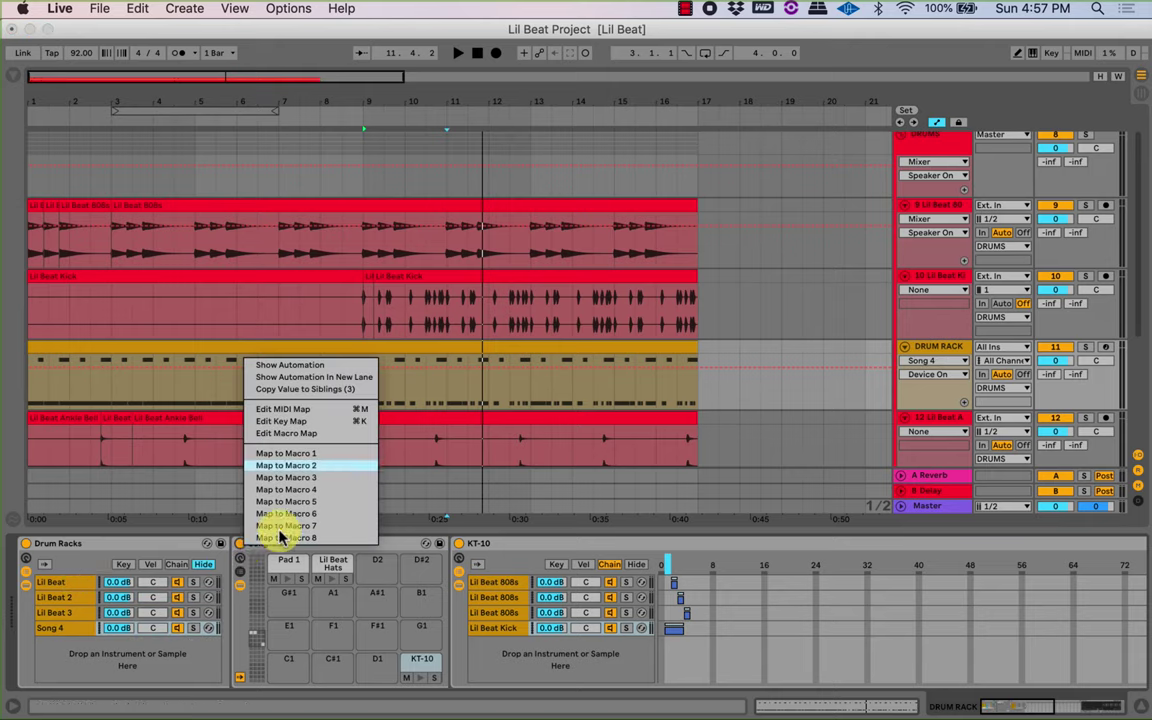
pyautogui.click(379, 528)
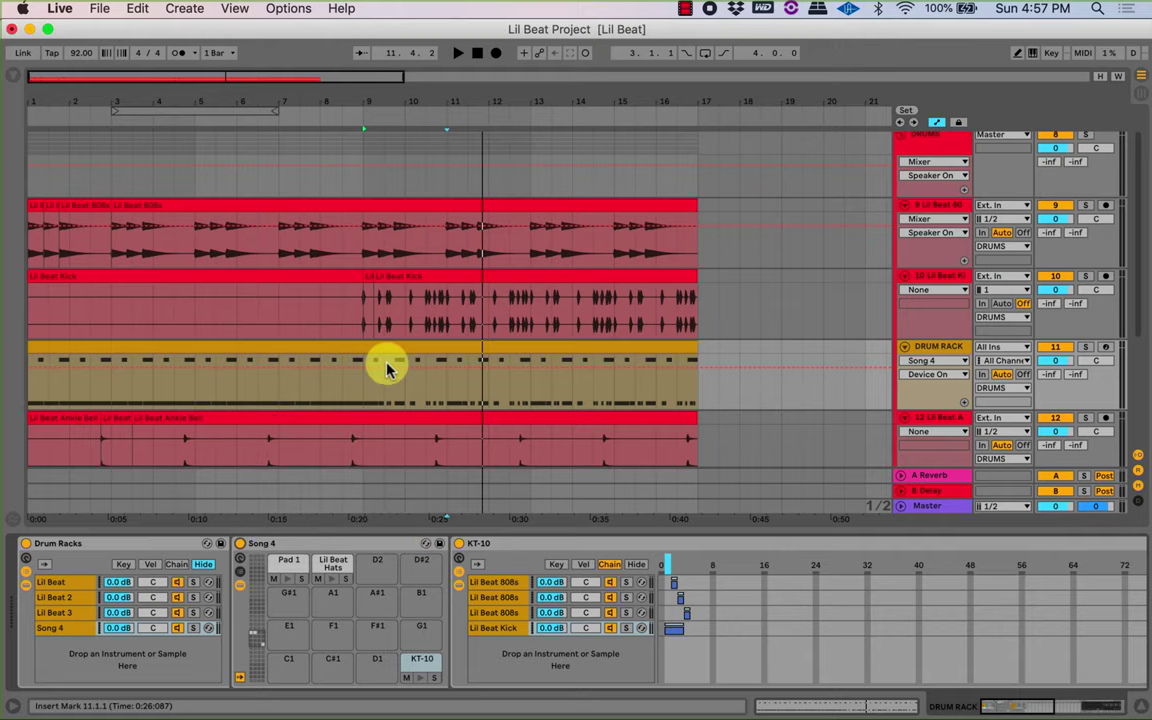
# Increase the height of the DRUM RACK track and hide the device view to show more of the arrangement.
pyautogui.moveTo(455, 107); pyautogui.dragTo(245, 107)
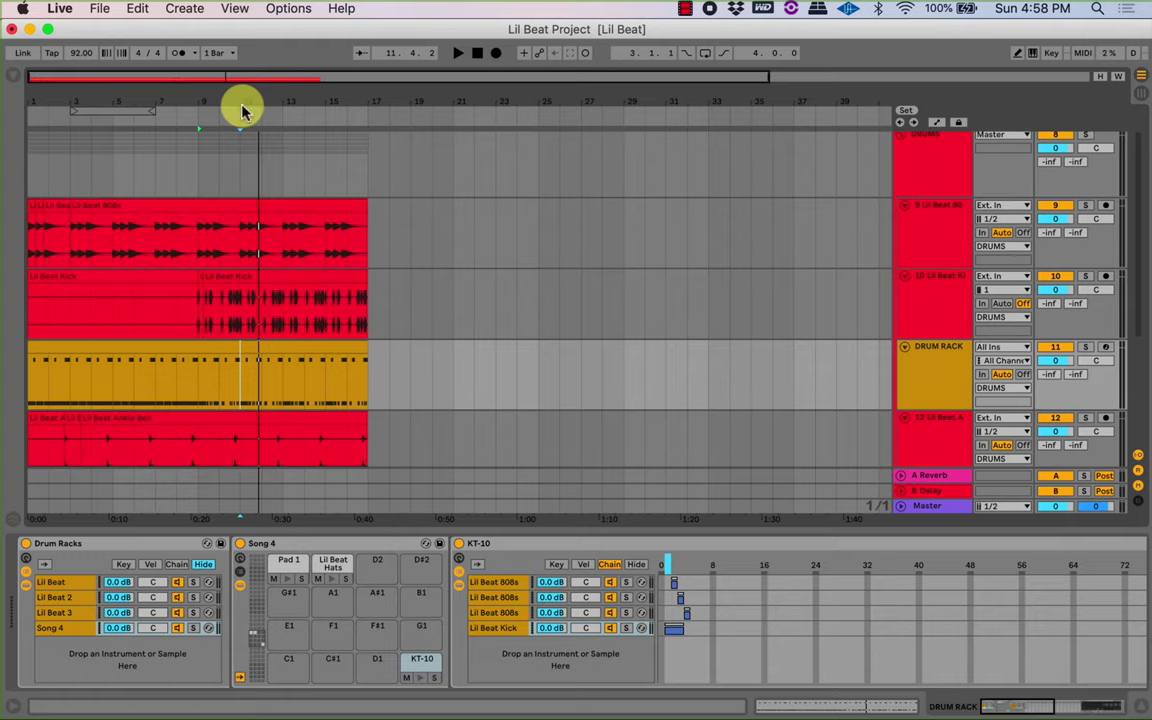
pyautogui.click(1002, 348)
pyautogui.click(1000, 350)
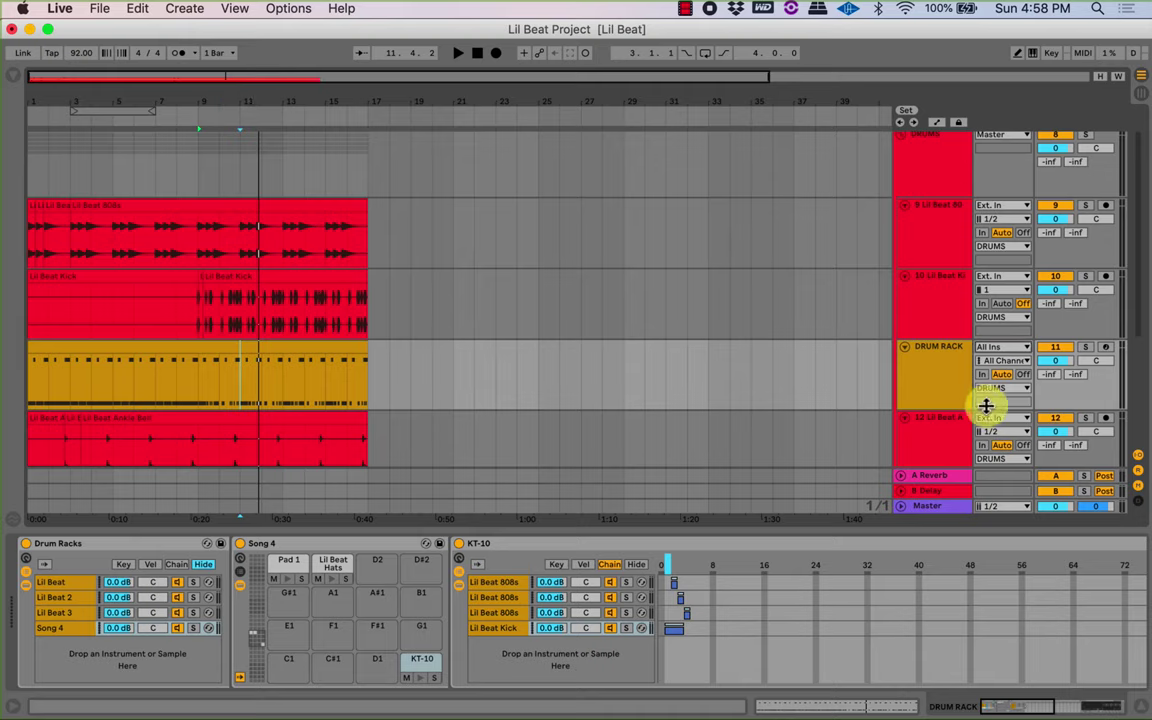
pyautogui.moveTo(986, 408); pyautogui.dragTo(983, 436)
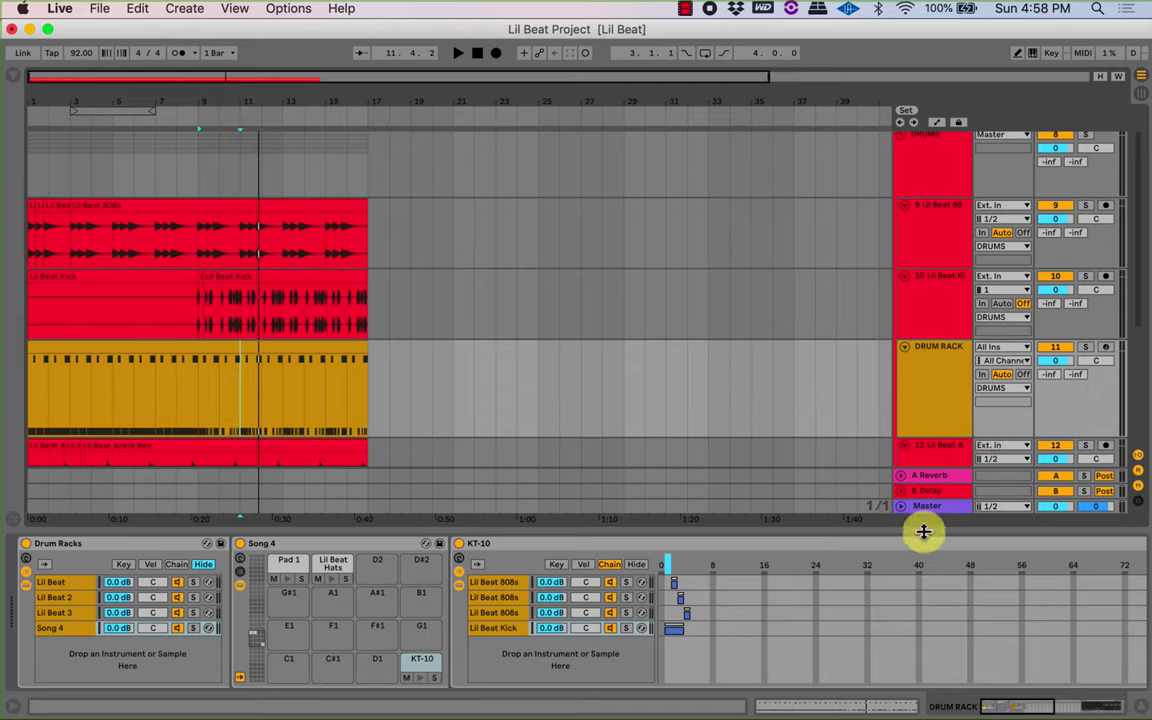
pyautogui.press('super+alt+l')
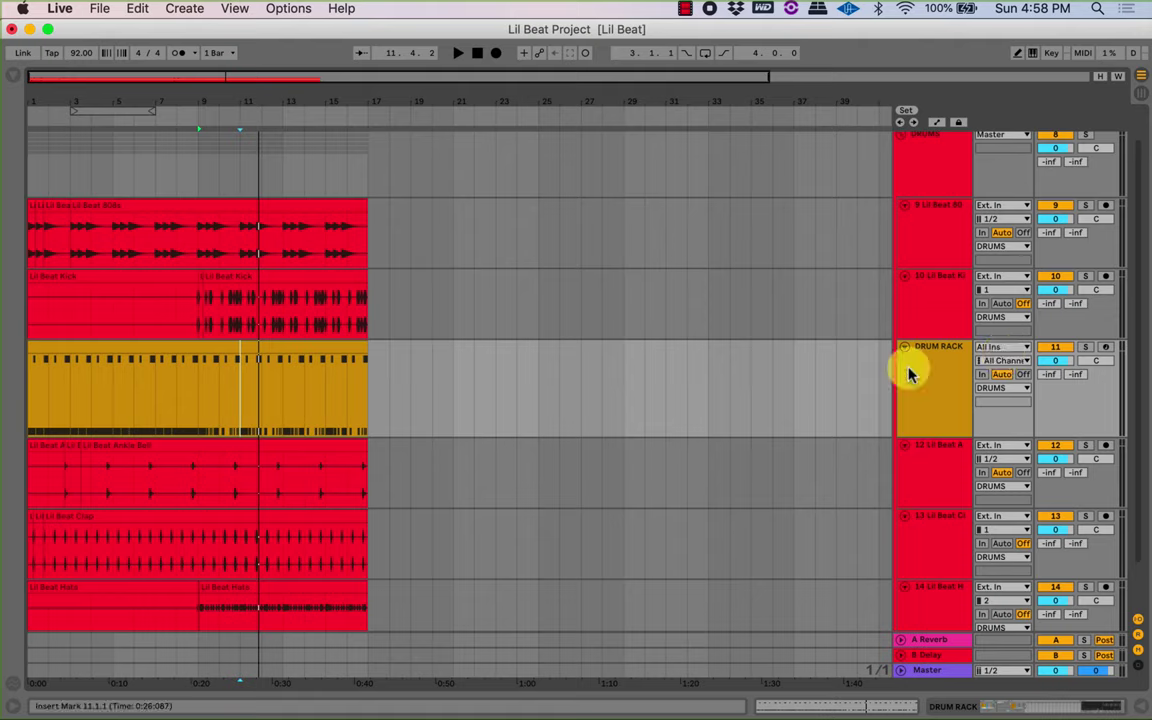
pyautogui.moveTo(154, 113); pyautogui.dragTo(196, 148)
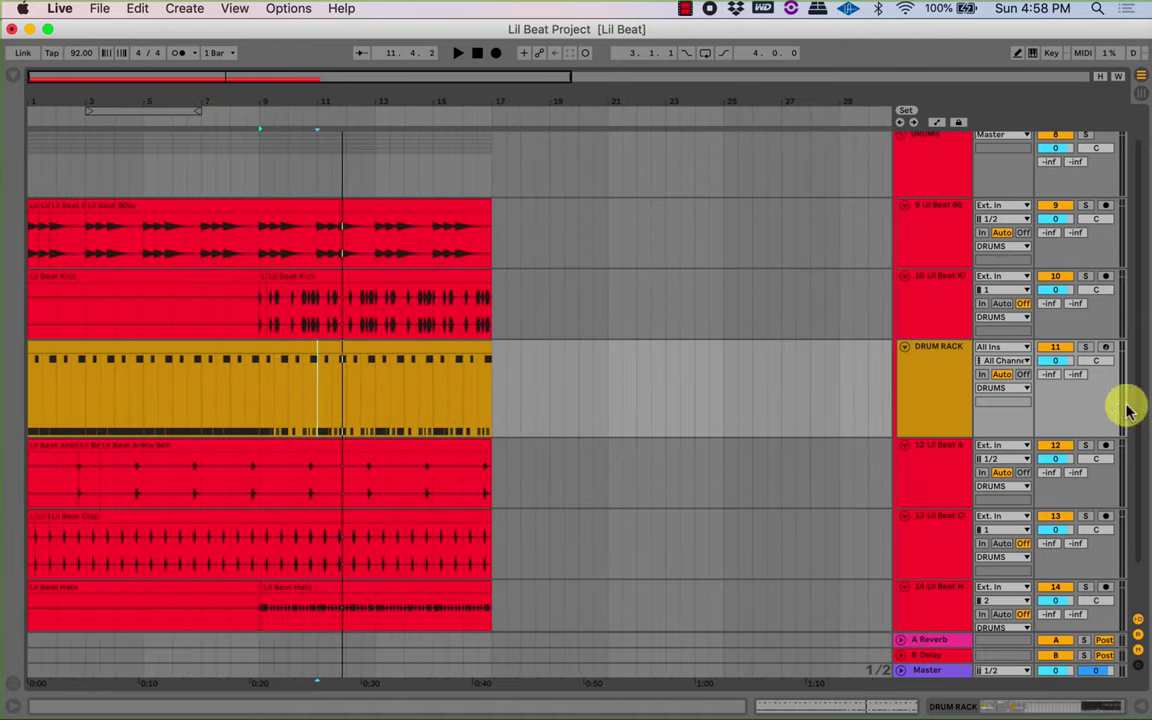
# Set the DRUM RACK track's MIDI input to Computer Keyboard.
pyautogui.click(1008, 347)
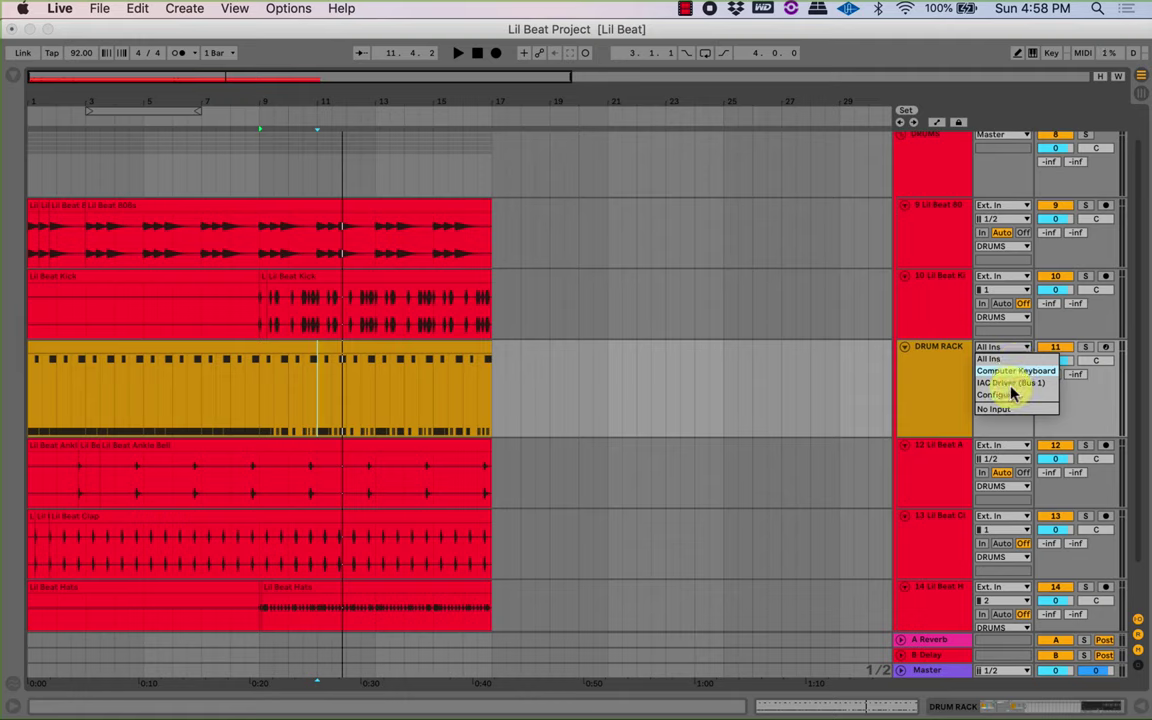
pyautogui.click(1010, 372)
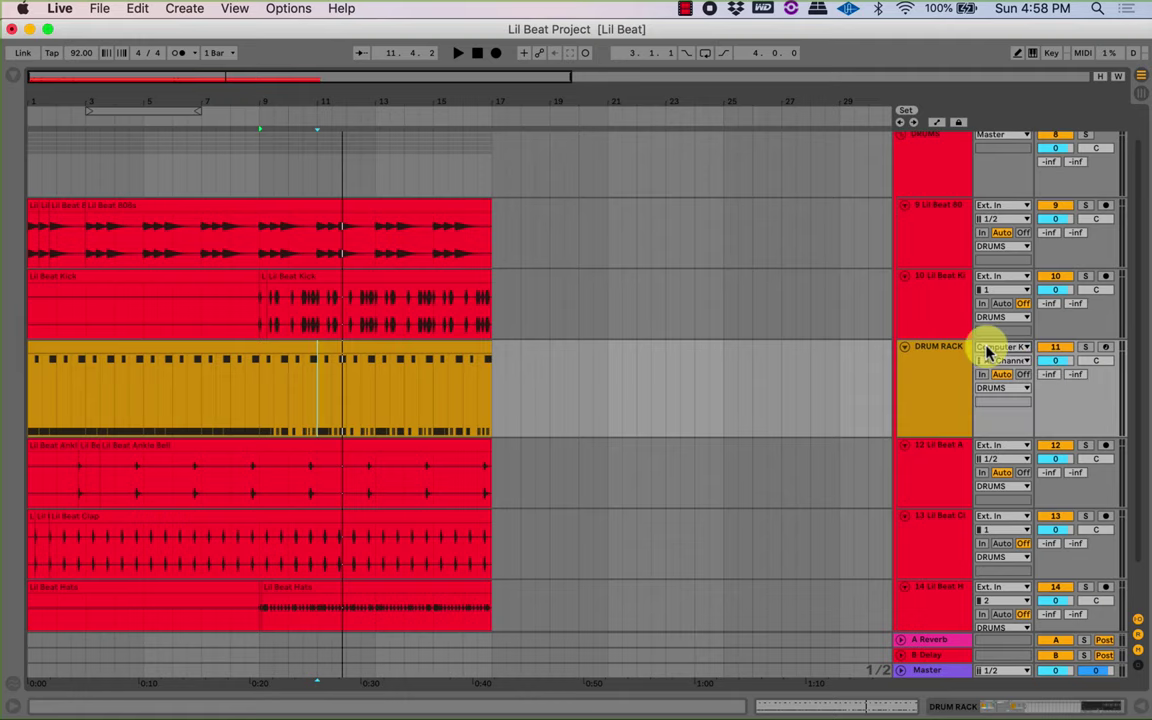
pyautogui.click(996, 349)
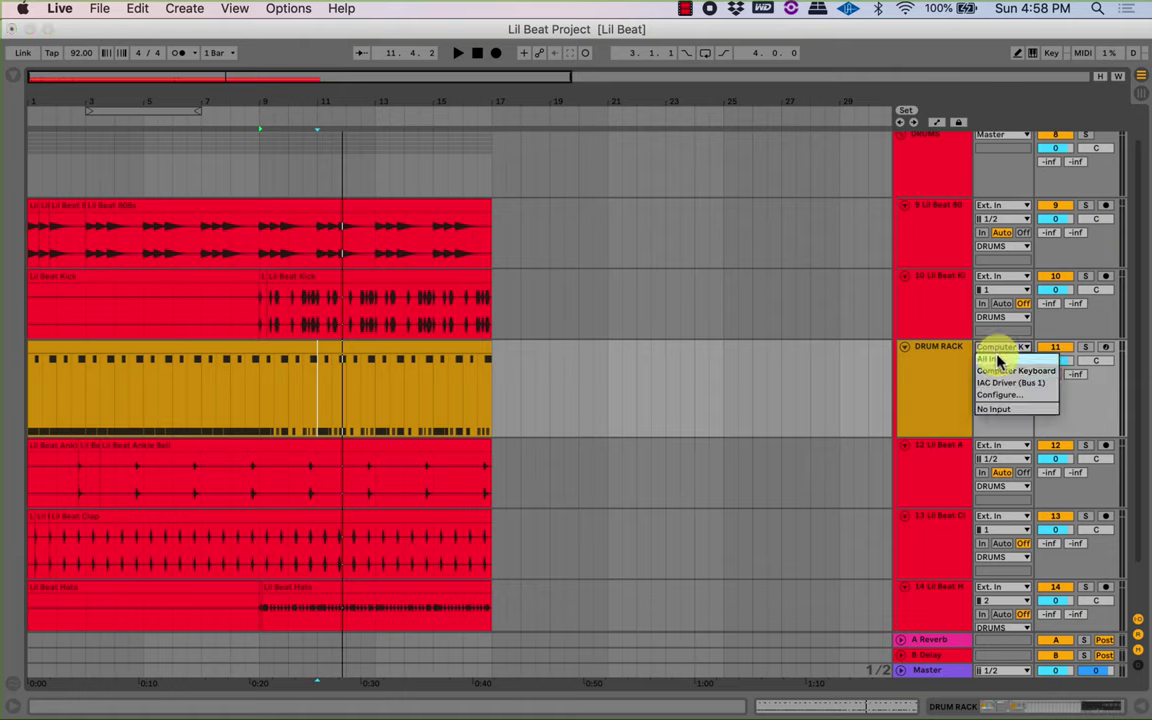
pyautogui.click(1000, 371)
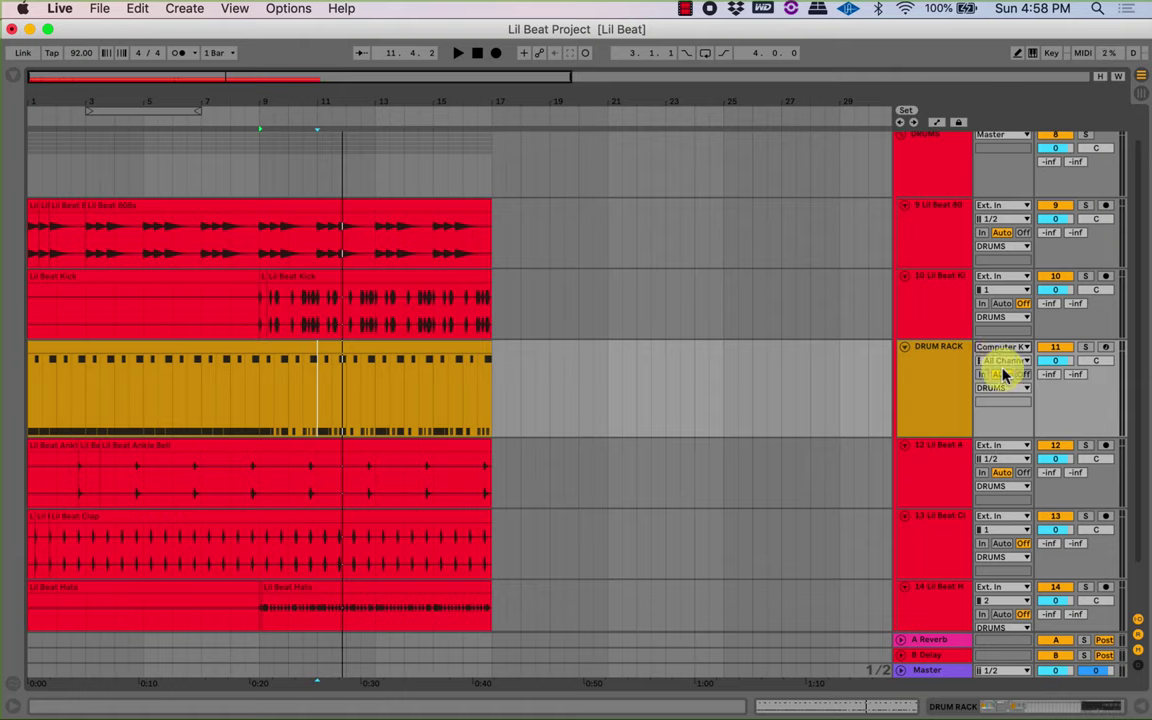
# Show the DRUM RACK track's devices, turn on automation display and solo the track.
pyautogui.doubleClick(424, 355)
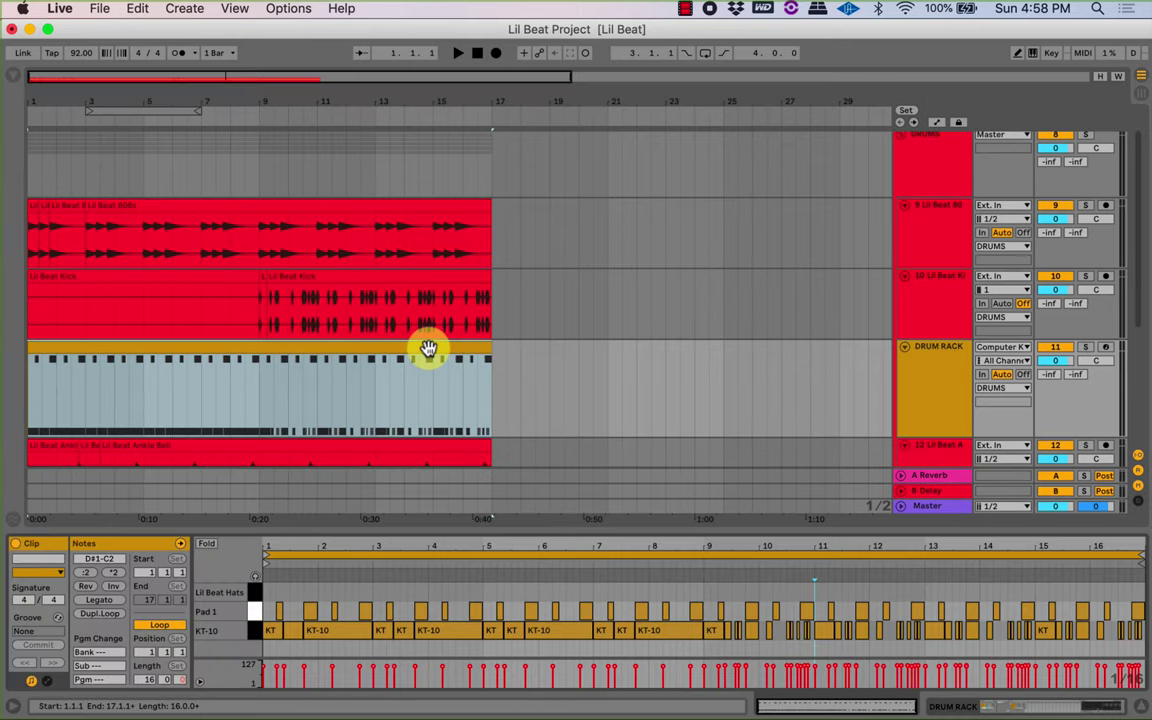
pyautogui.click(952, 706)
pyautogui.press('a')
pyautogui.press('s')
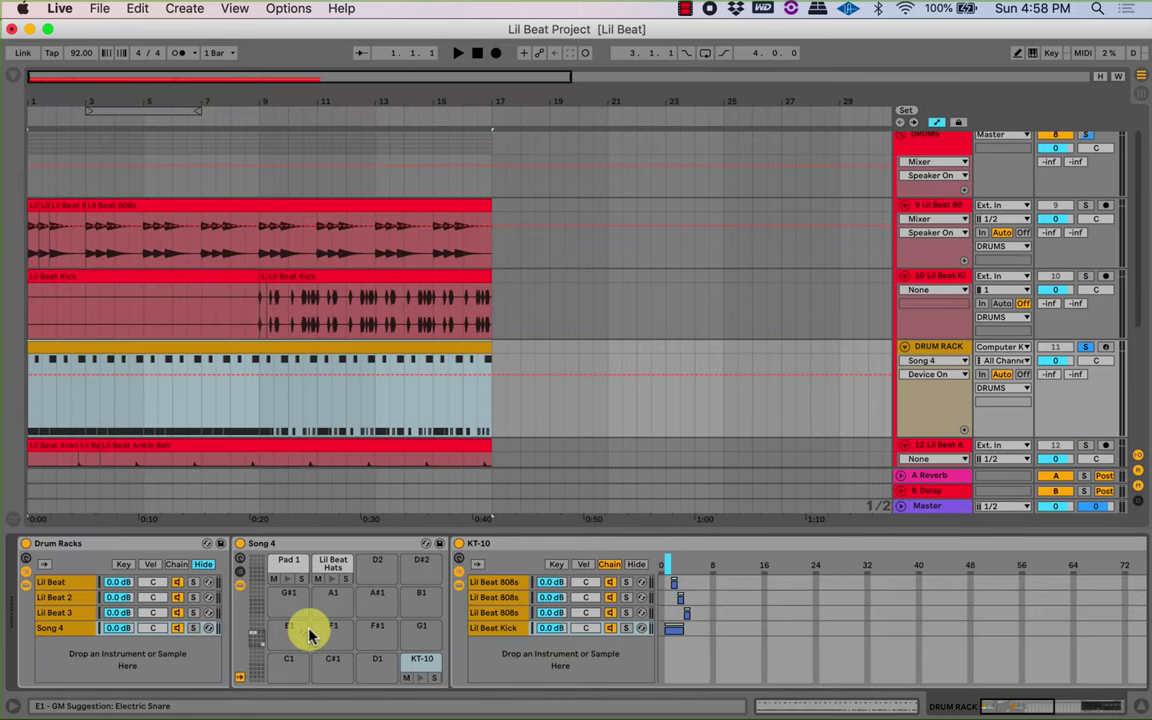
# Enable the computer MIDI keyboard, set the DRUM RACK track's monitoring to In and show the E2–G3 pads.
pyautogui.click(1032, 56)
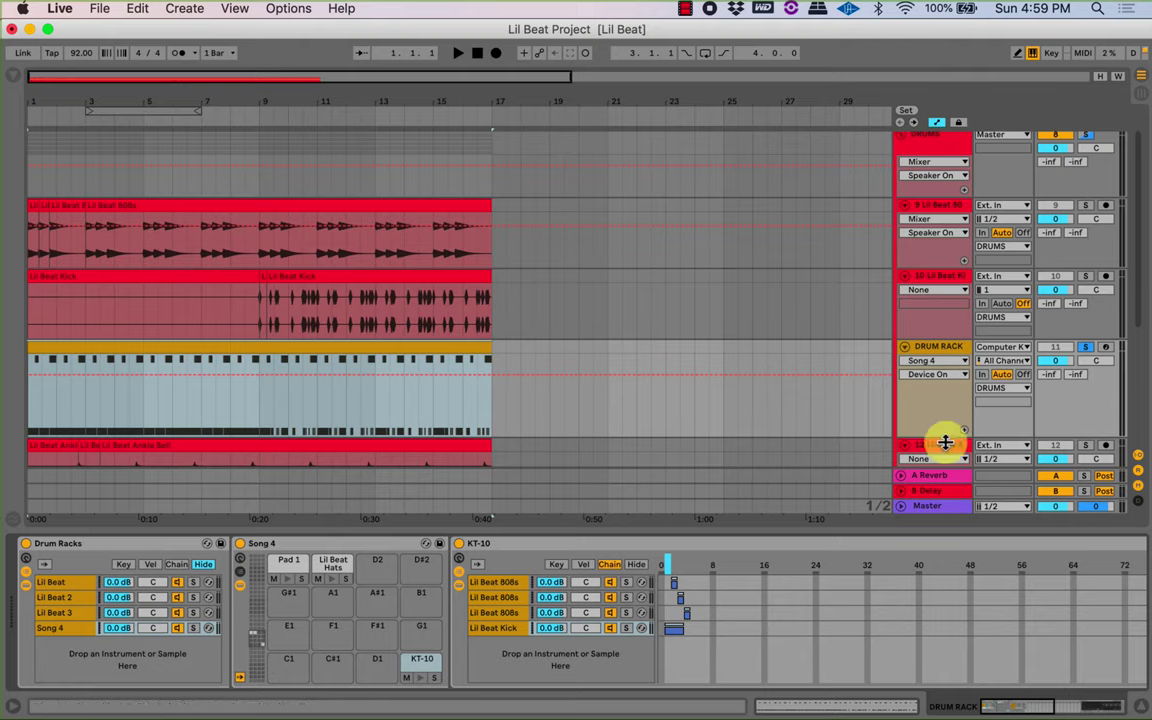
pyautogui.click(982, 374)
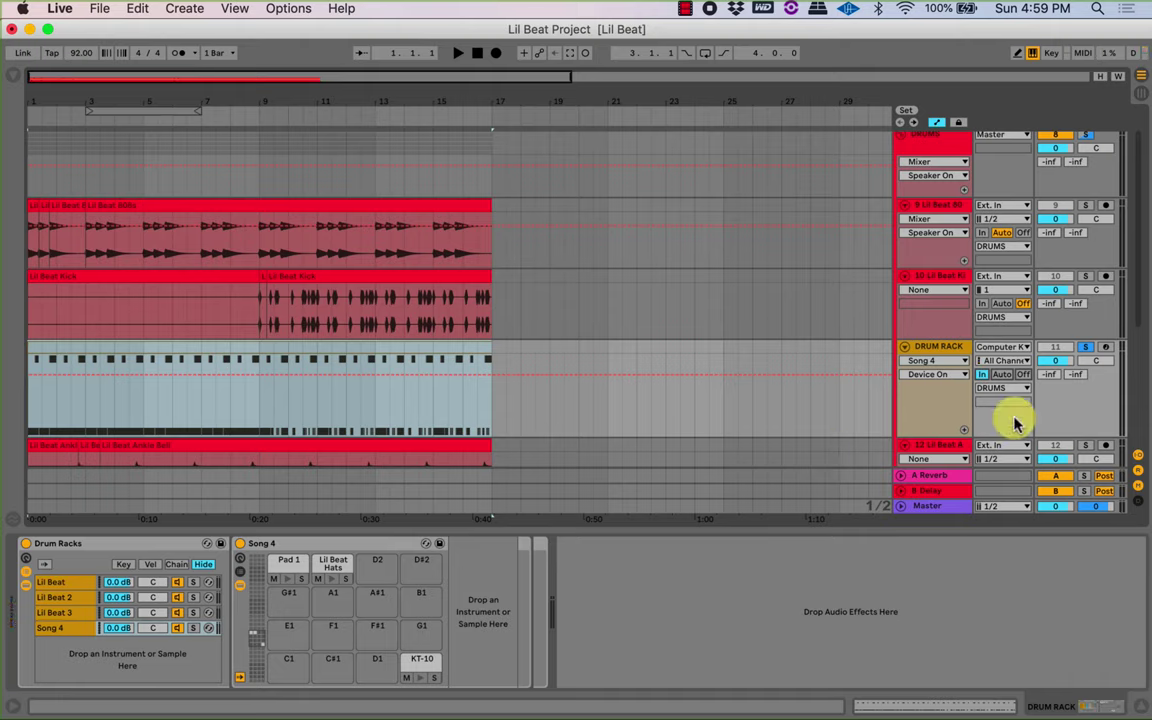
pyautogui.click(257, 623)
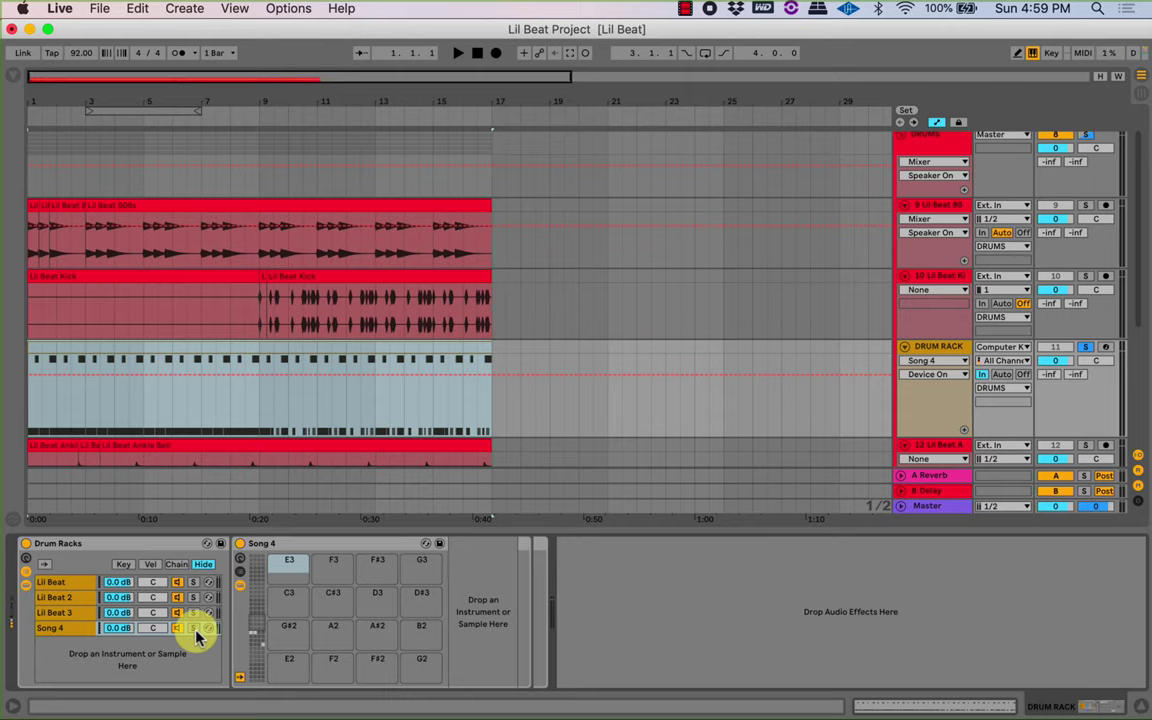
# Move the Drum Racks chain selector to 1, hide the zone editor and open the Lil Beat rack.
pyautogui.click(177, 564)
pyautogui.click(229, 567)
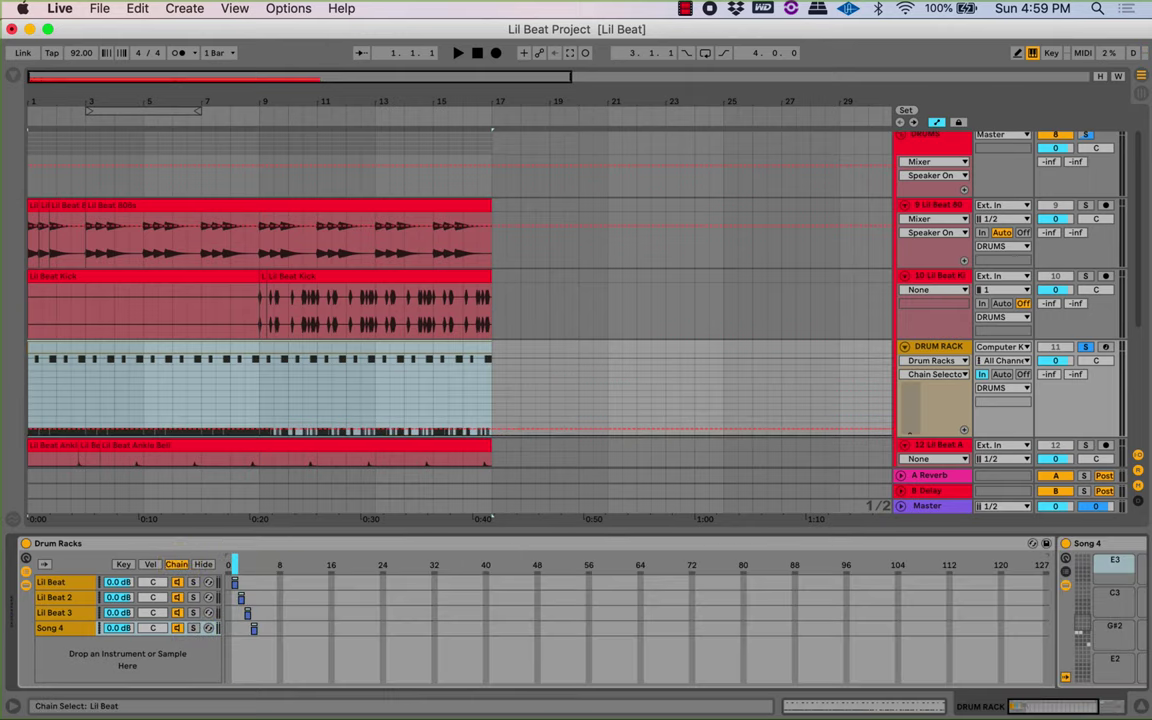
pyautogui.click(205, 565)
pyautogui.click(77, 582)
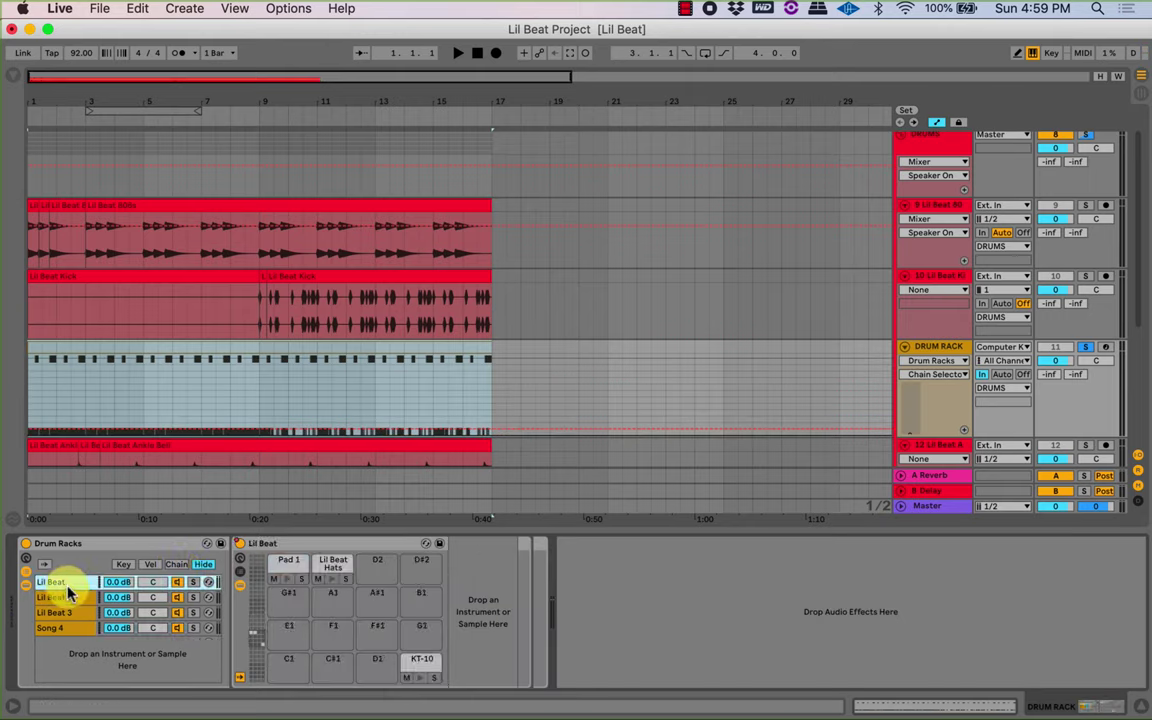
# Show the E2–G3 pads of Lil Beat and play several notes to check which pads the computer keyboard triggers.
pyautogui.click(260, 622)
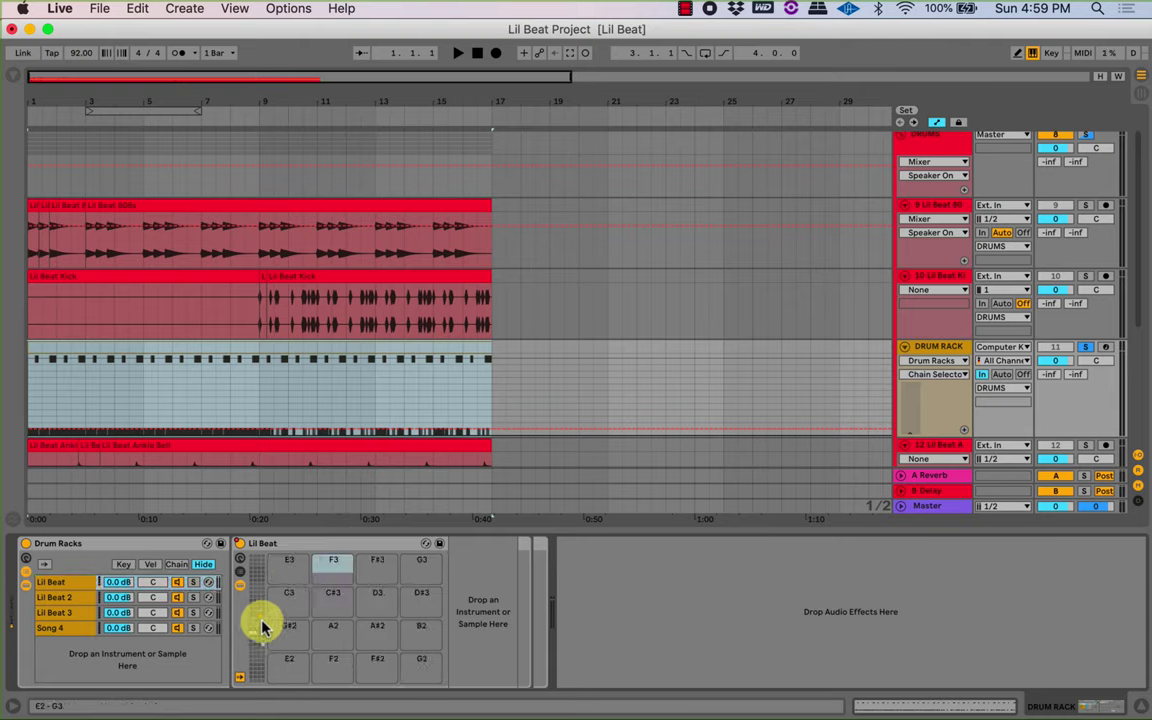
pyautogui.press('s')
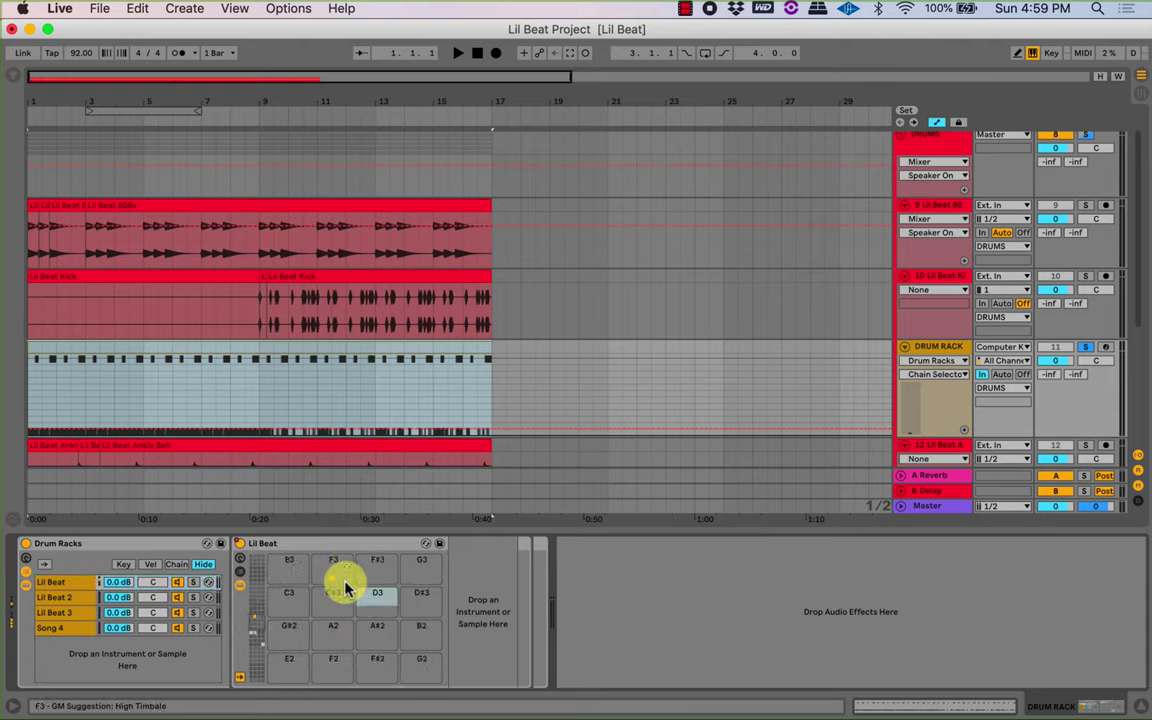
pyautogui.press('f')
pyautogui.press('g')
pyautogui.press('a')
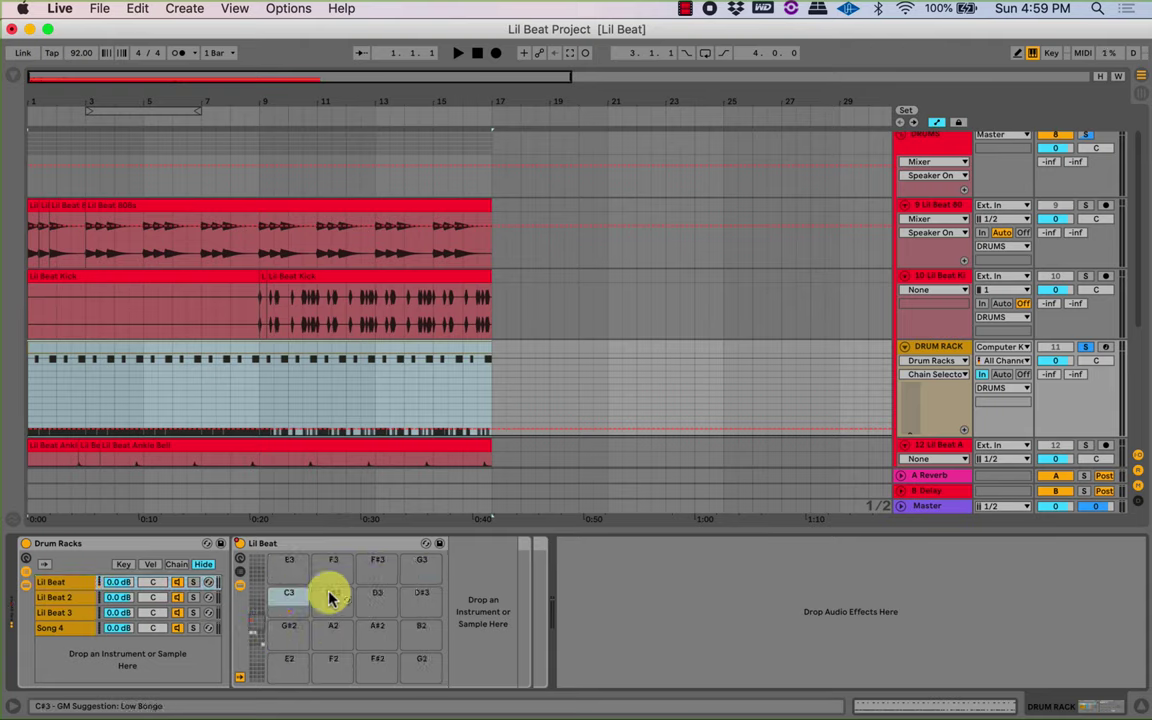
pyautogui.press('d')
pyautogui.press('f')
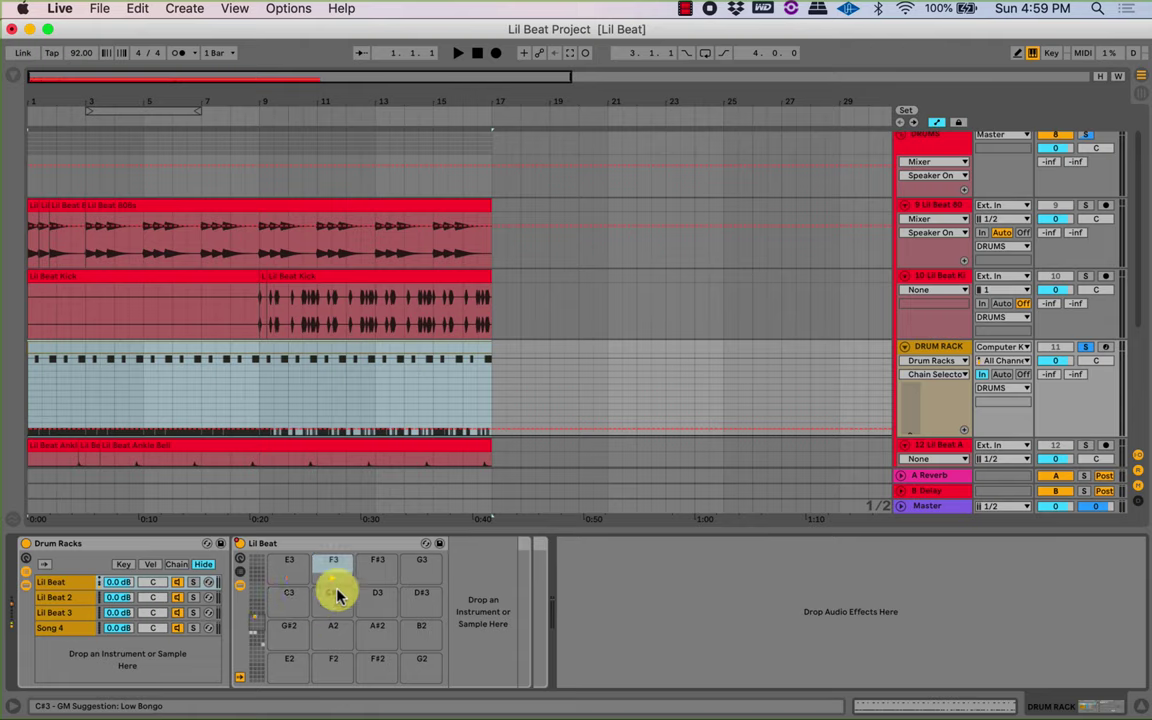
# Try the KT-10 pad on D3, play it from the computer keyboard and return it to D#1.
pyautogui.click(257, 630)
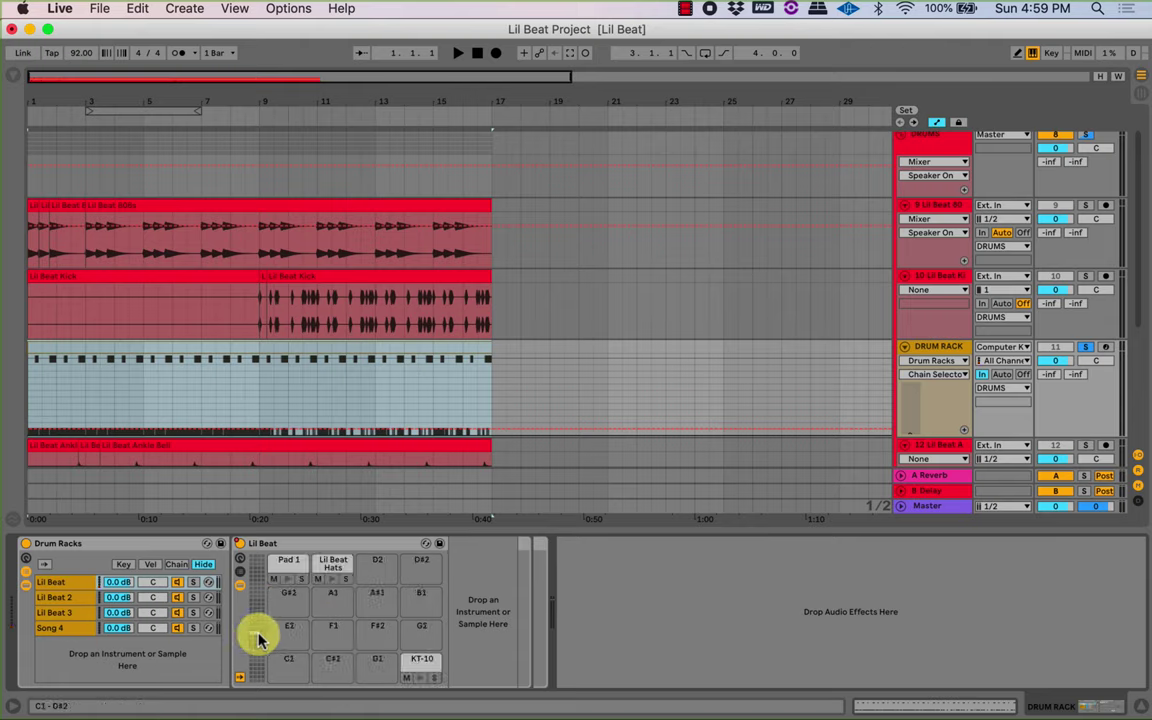
pyautogui.click(288, 561)
pyautogui.click(417, 661)
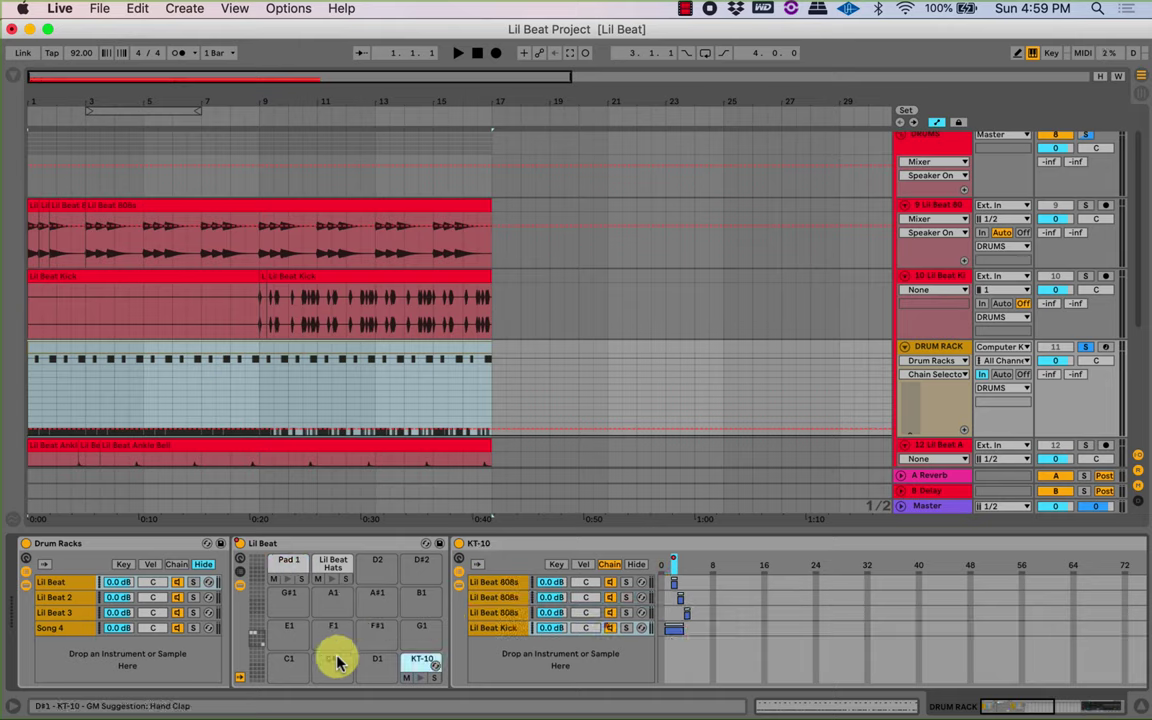
pyautogui.click(257, 628)
pyautogui.moveTo(255, 627); pyautogui.dragTo(375, 600)
pyautogui.press('s')
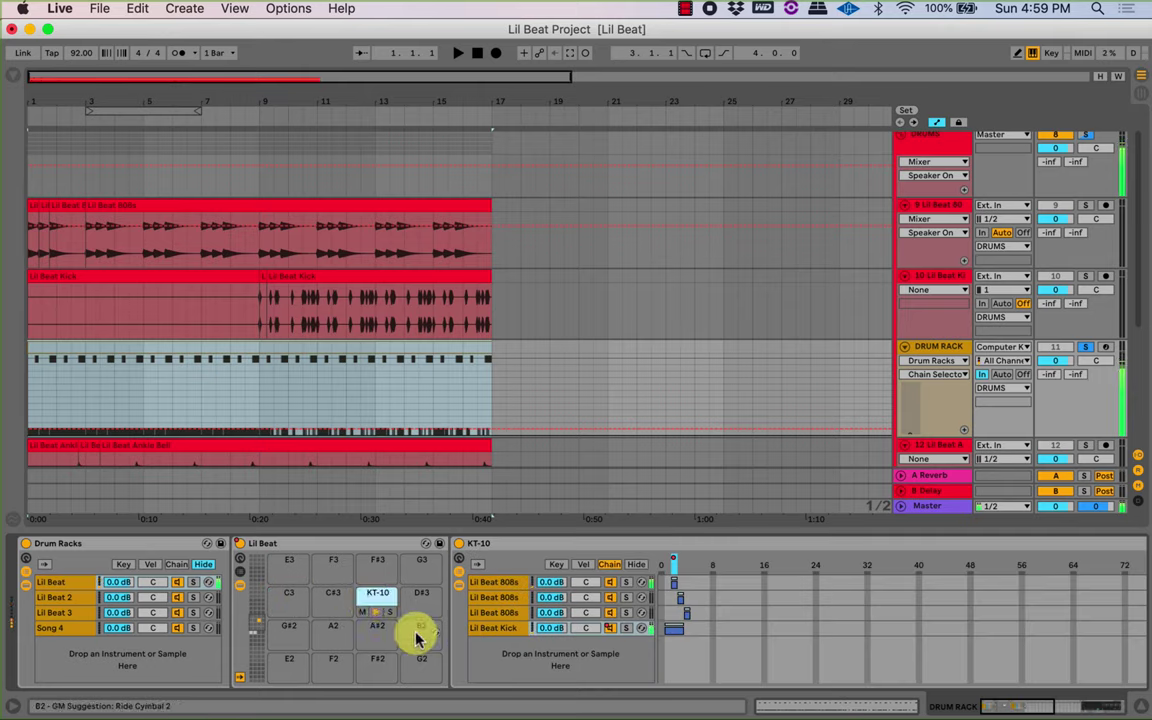
pyautogui.moveTo(258, 634); pyautogui.dragTo(420, 664)
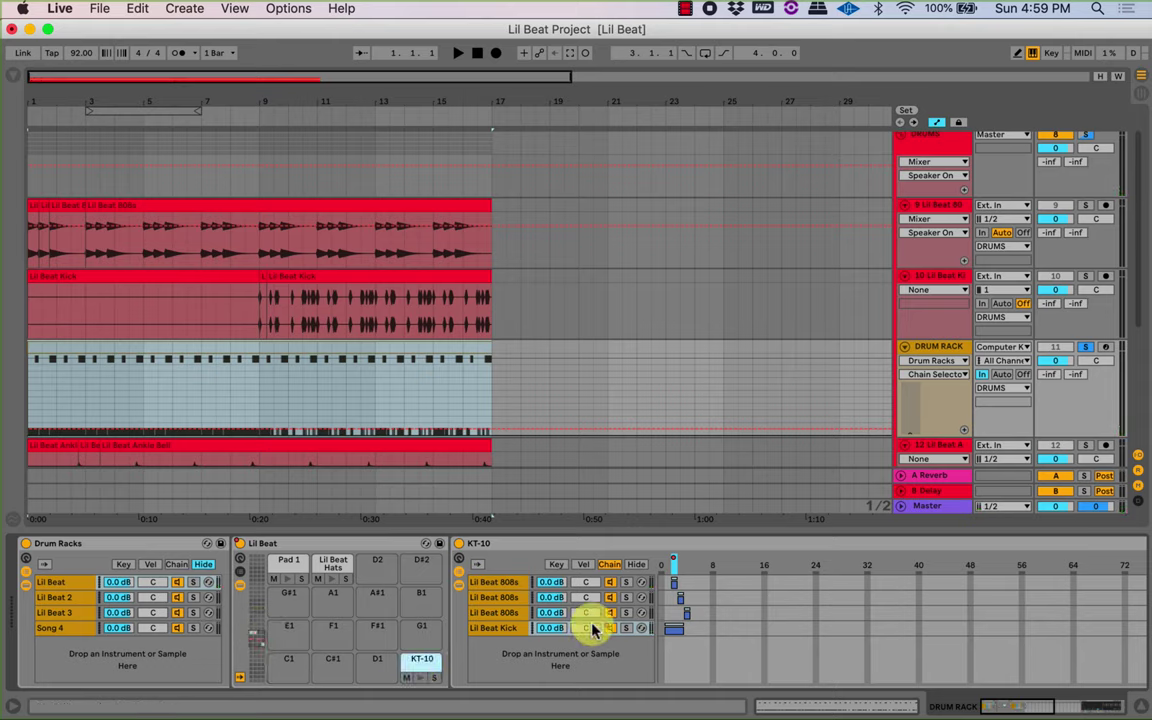
# Set the DRUM RACK track's displayed automation to None and its MIDI input channel to All Channels.
pyautogui.click(931, 362)
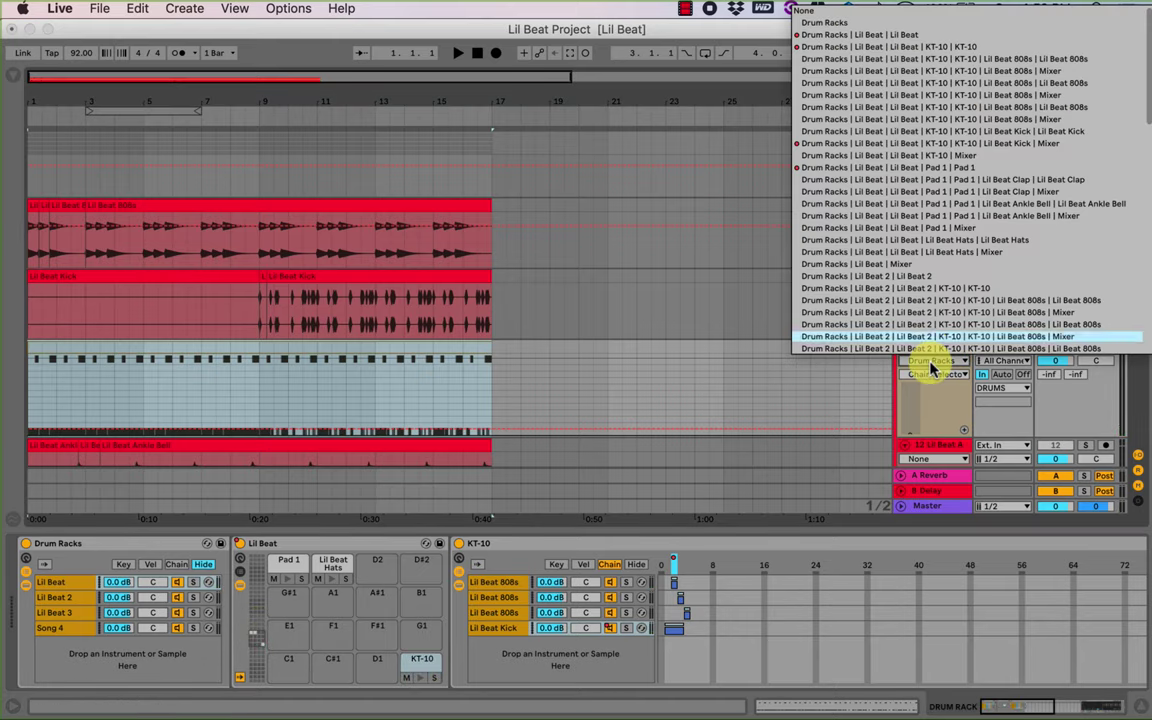
pyautogui.click(835, 11)
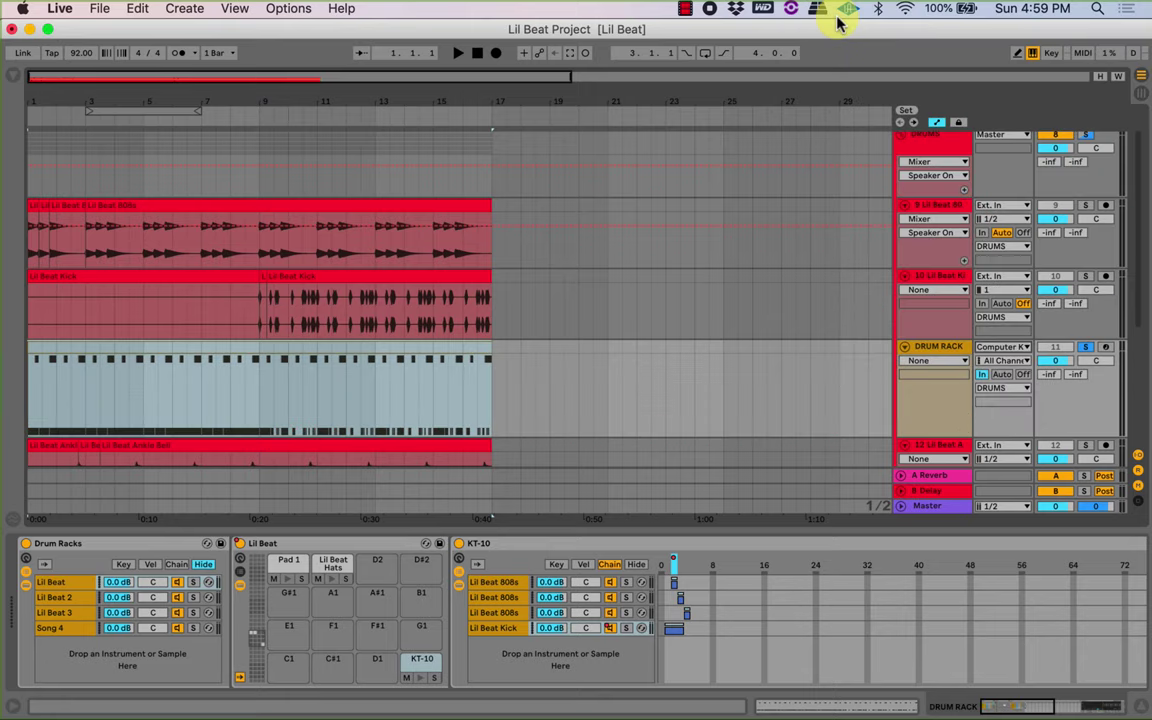
pyautogui.click(994, 362)
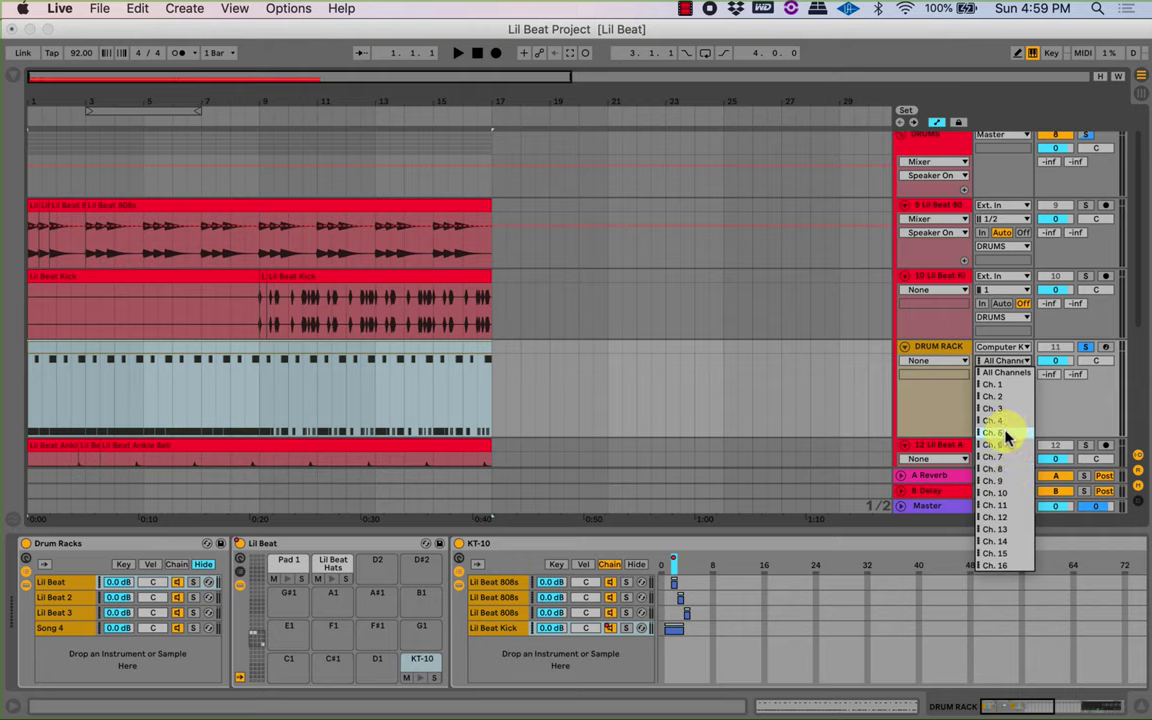
pyautogui.click(1010, 372)
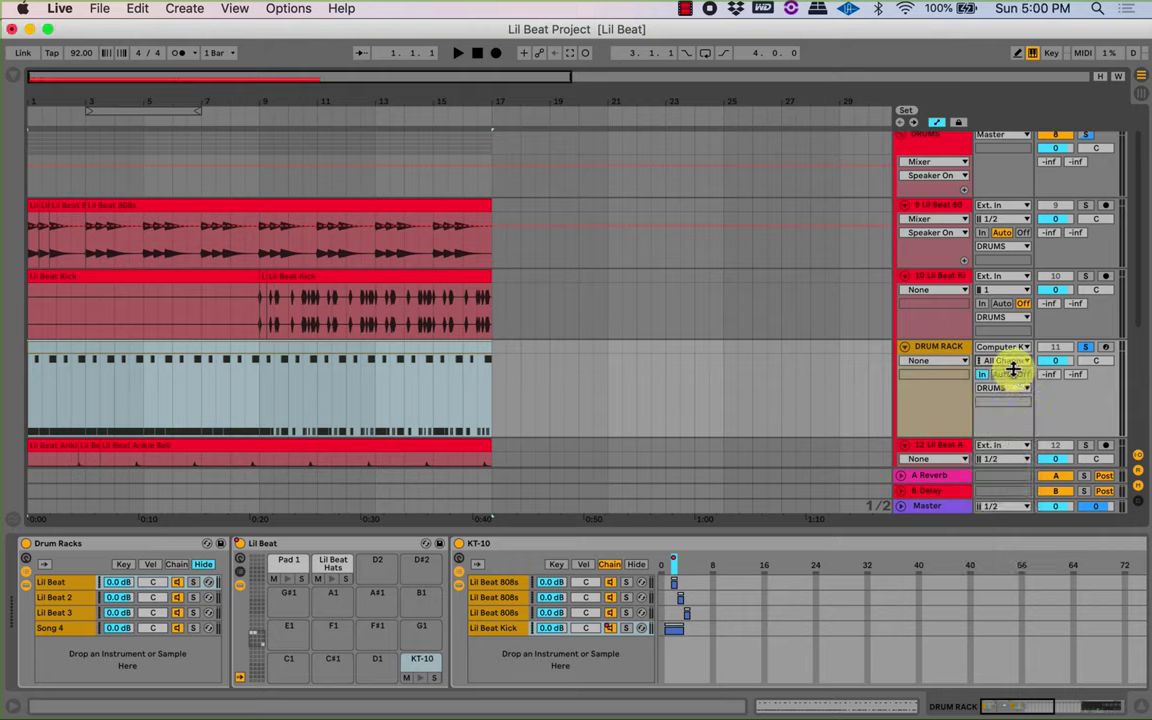
# Set the DRUM RACK track's MIDI input channel to Ch. 5.
pyautogui.click(1012, 364)
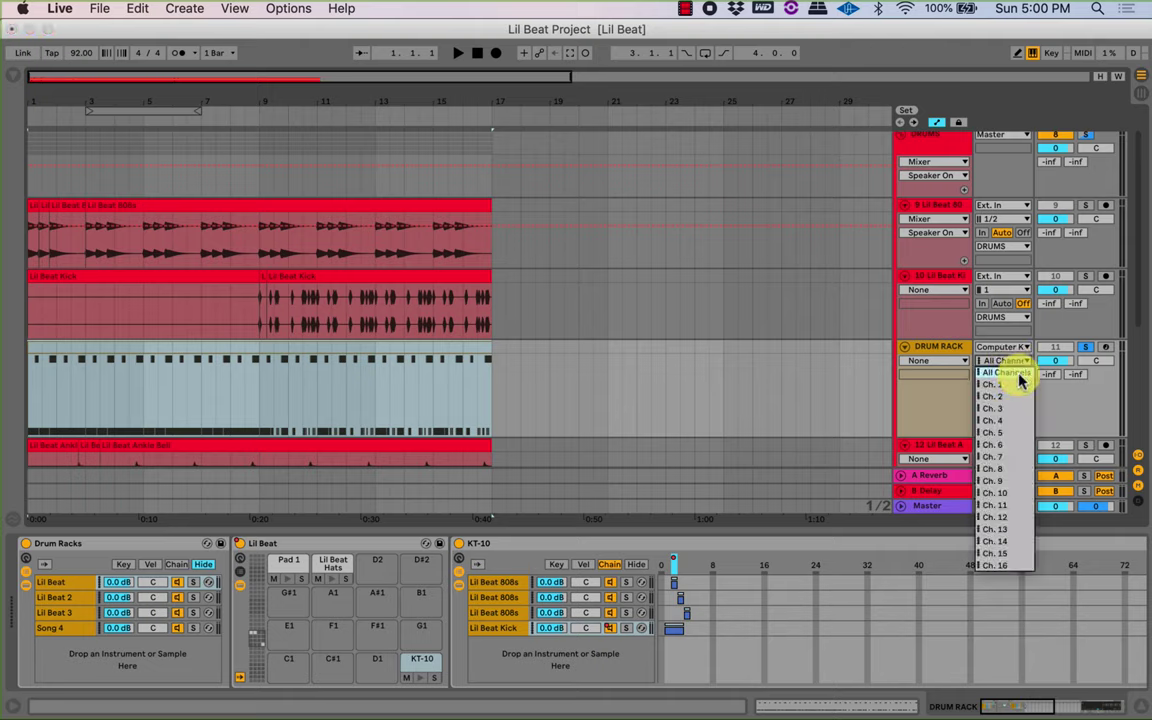
pyautogui.click(1020, 374)
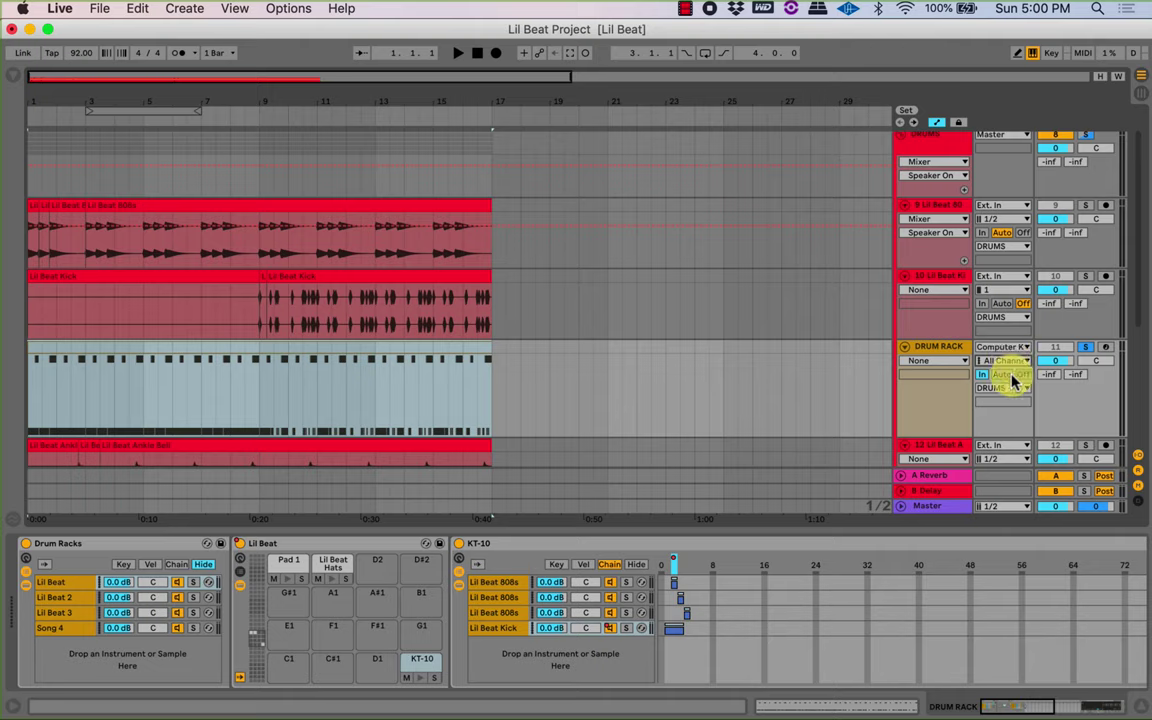
pyautogui.click(1017, 366)
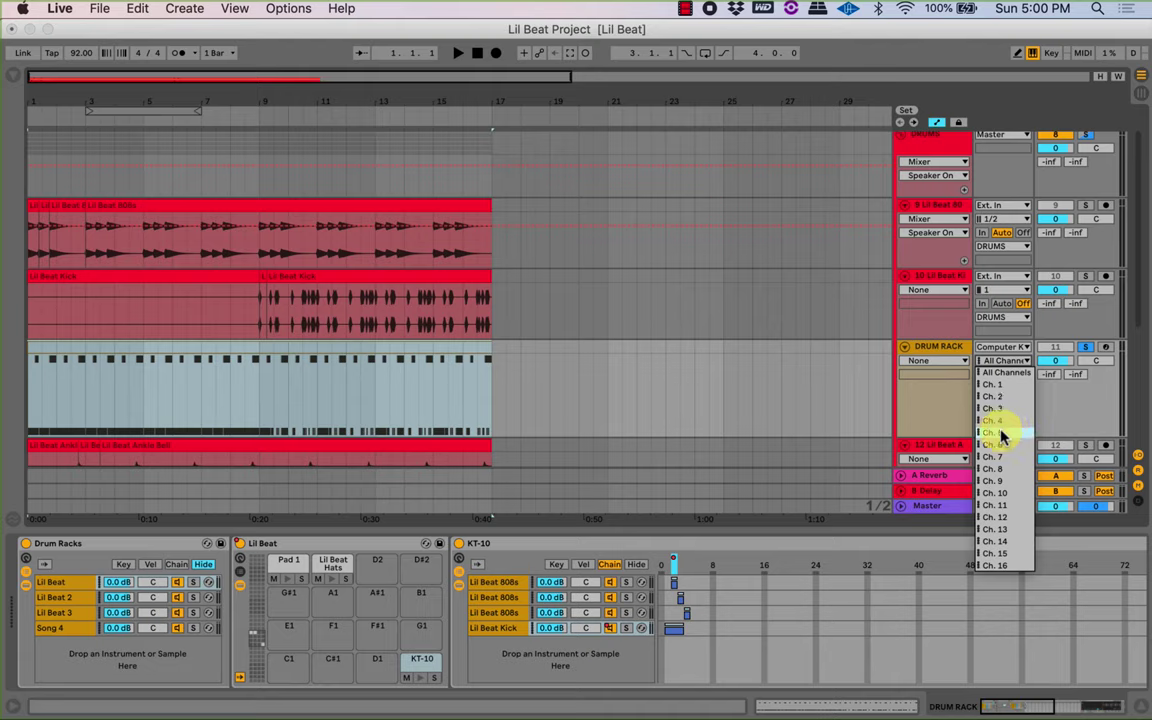
pyautogui.click(995, 432)
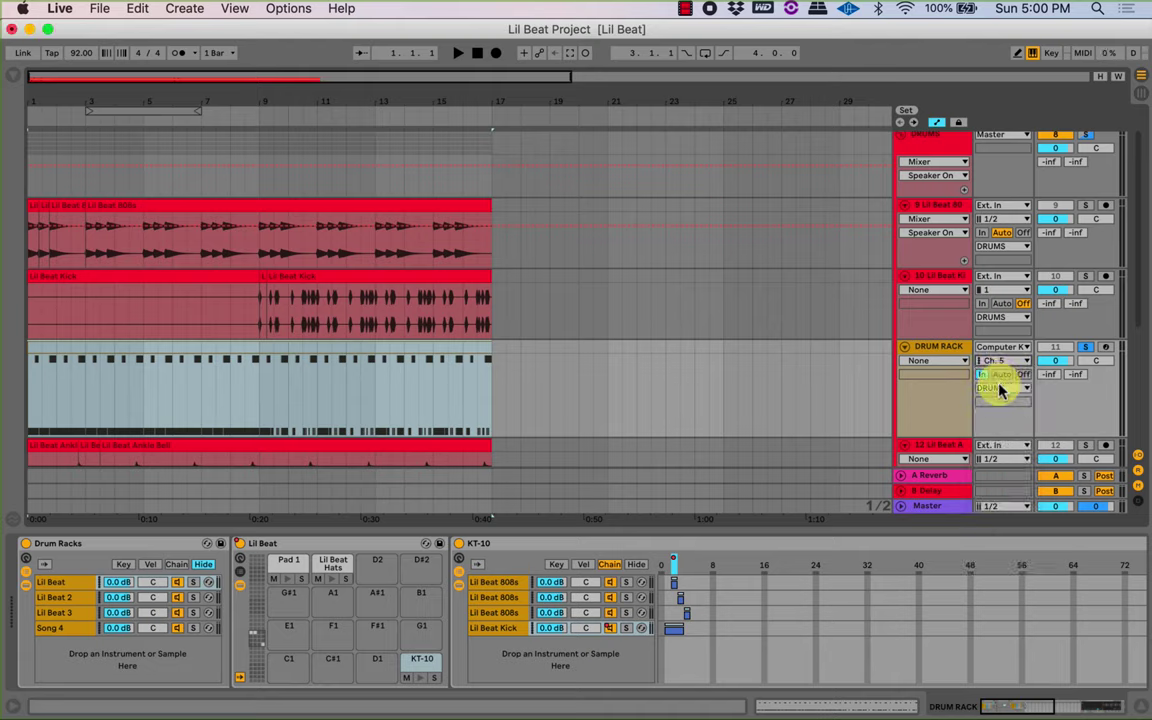
# Review the DRUM RACK track's output routing choices, keeping DRUMS as the destination.
pyautogui.click(1000, 388)
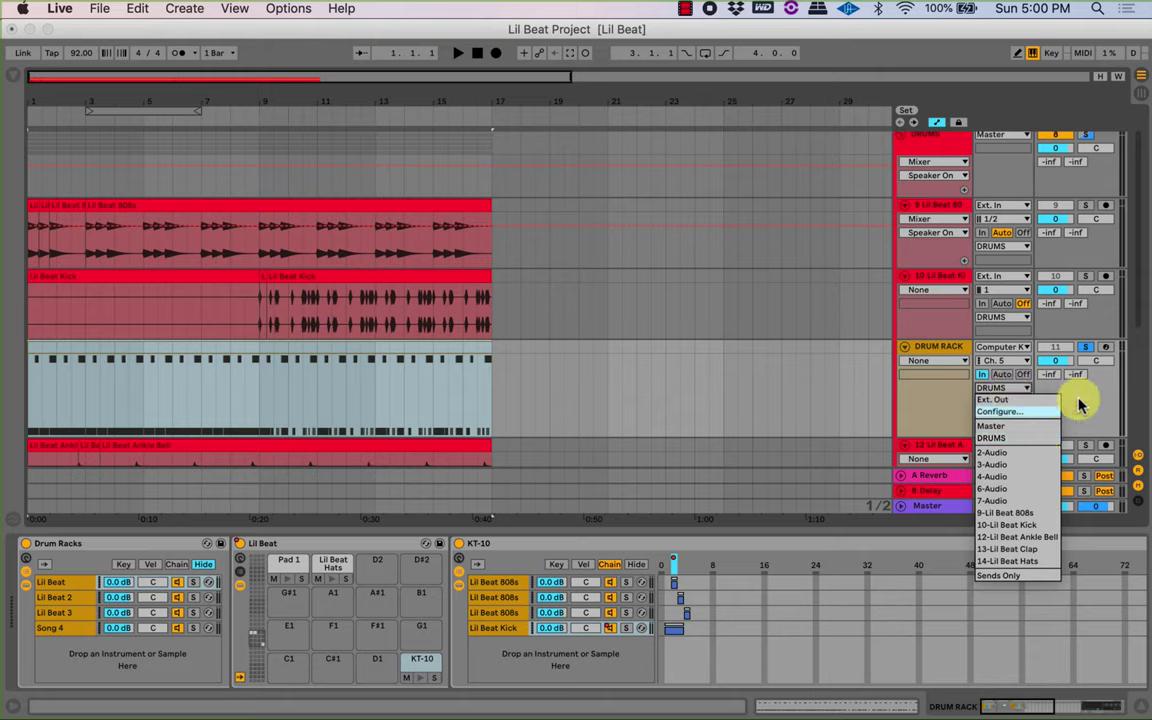
pyautogui.click(1026, 437)
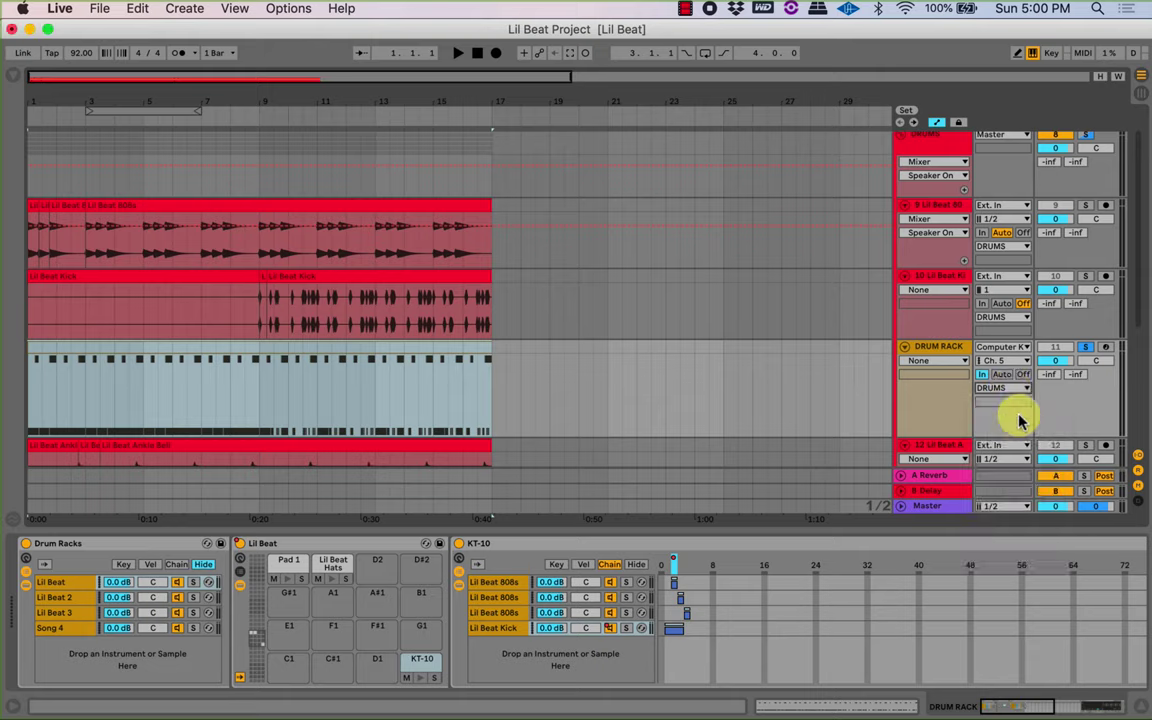
pyautogui.click(1000, 386)
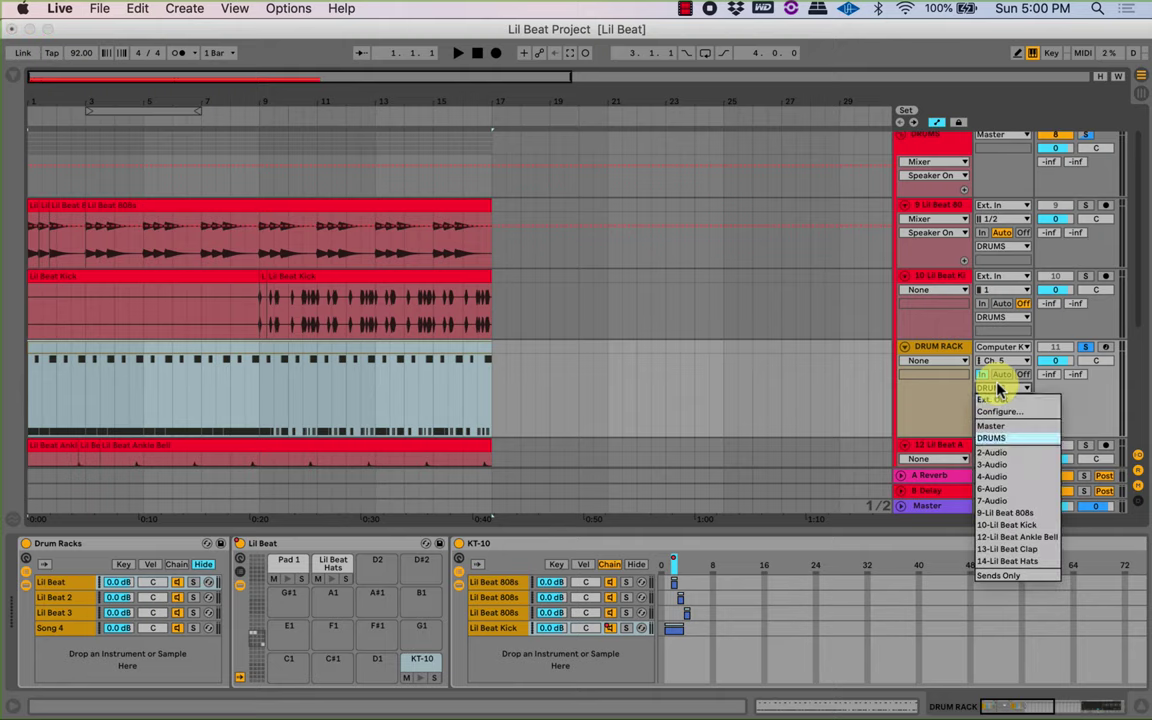
pyautogui.click(914, 404)
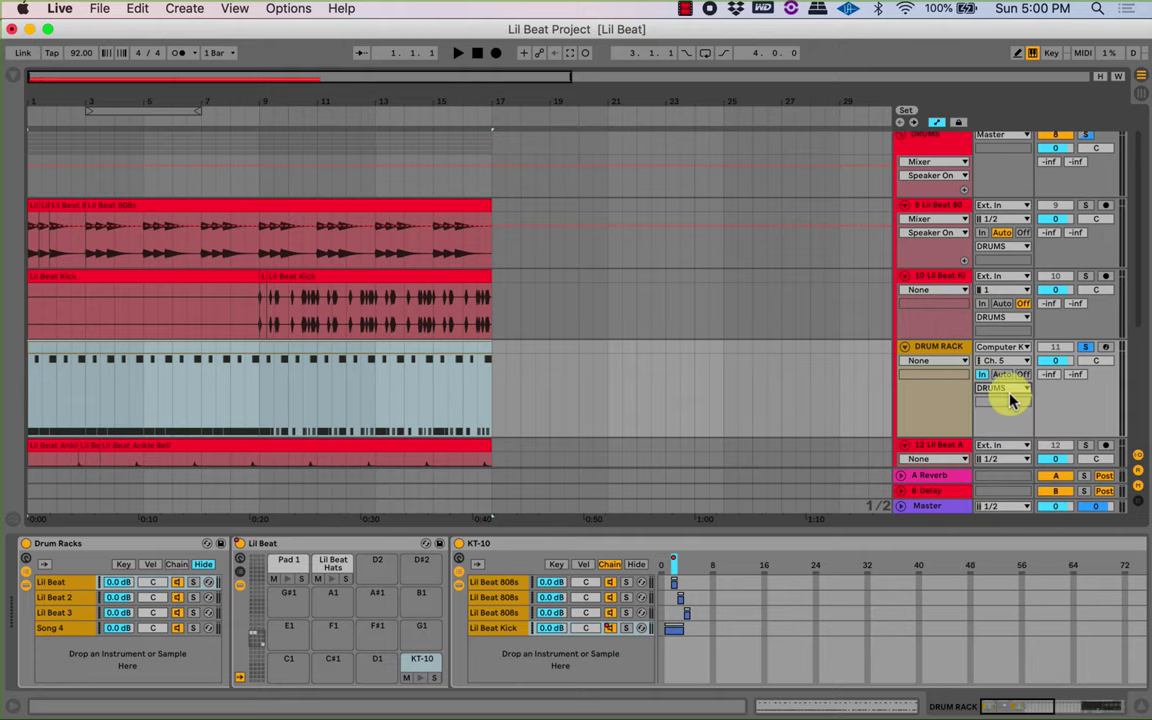
# Move the DRUM RACK track out of the DRUMS group, placing it below the Lil Beat Hats track.
pyautogui.scroll(1, 995, 385)
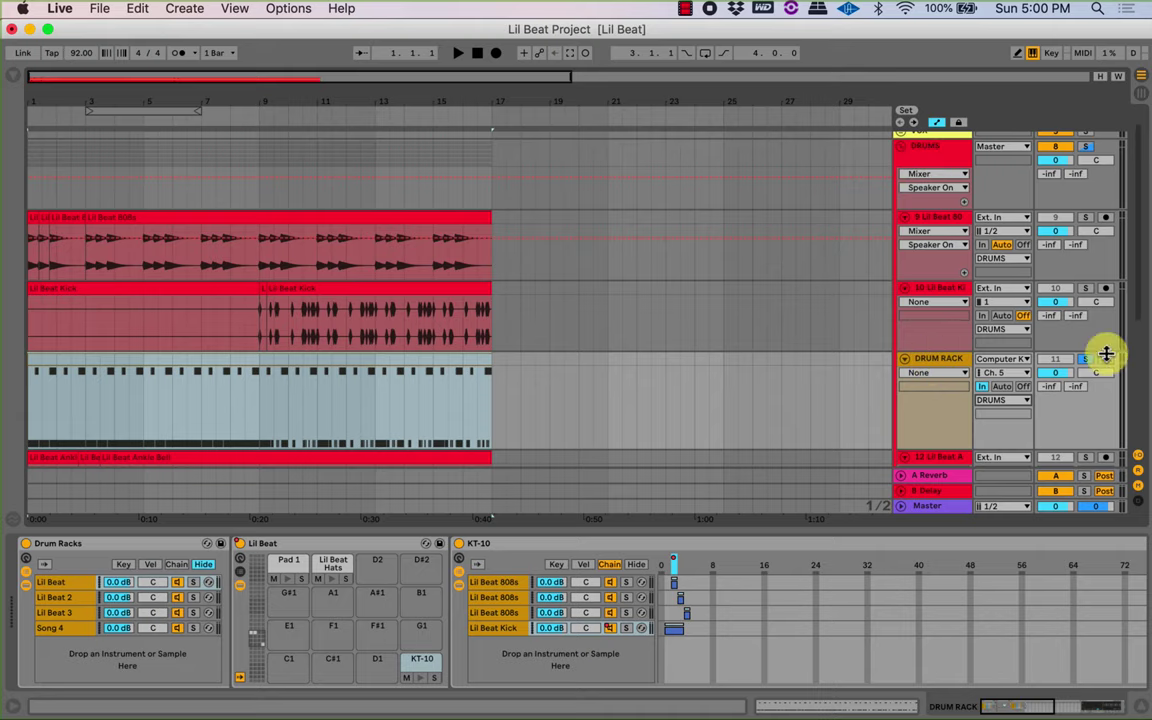
pyautogui.scroll(-10, 972, 360)
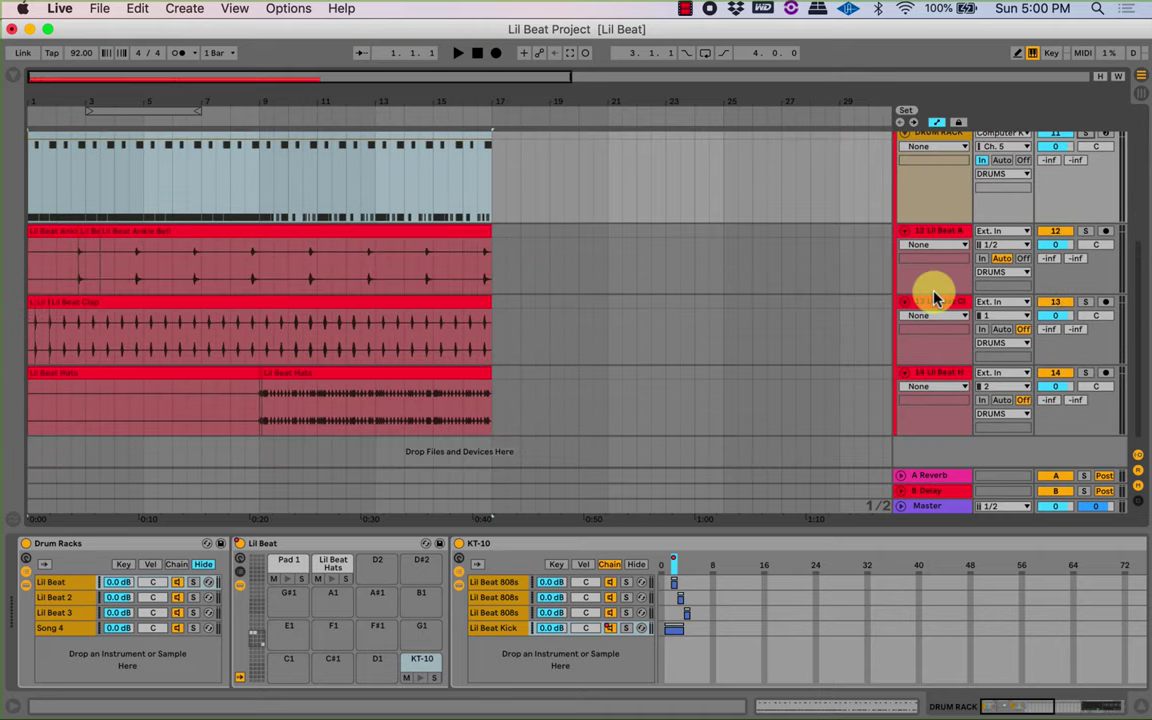
pyautogui.moveTo(926, 135); pyautogui.dragTo(954, 417)
# Route the DRUM RACK track's audio output to Ext. Out and keep output channels 1/2.
pyautogui.click(1008, 406)
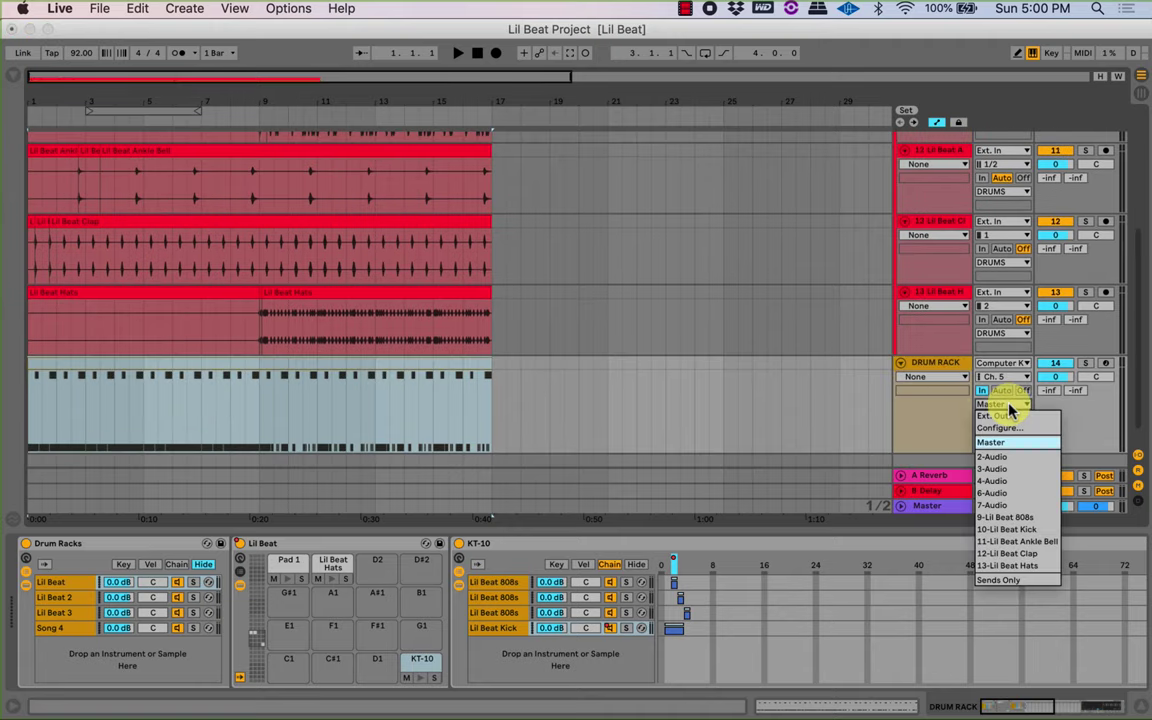
pyautogui.click(1003, 442)
pyautogui.click(1006, 404)
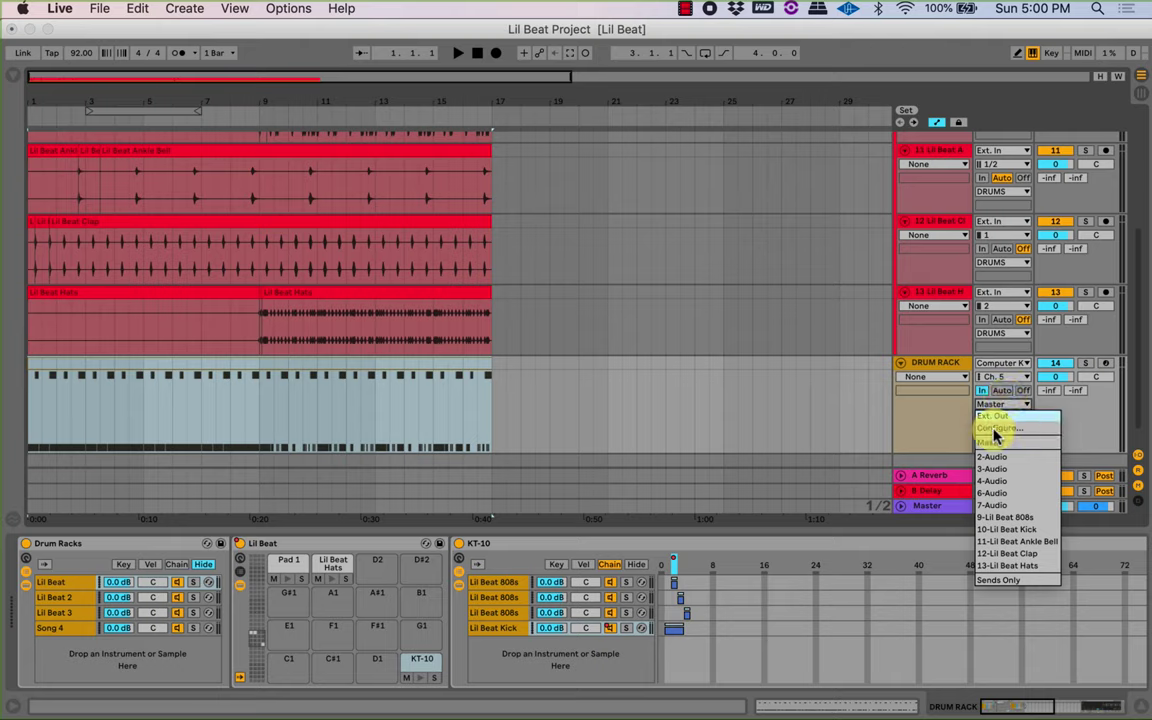
pyautogui.click(997, 418)
pyautogui.click(1001, 418)
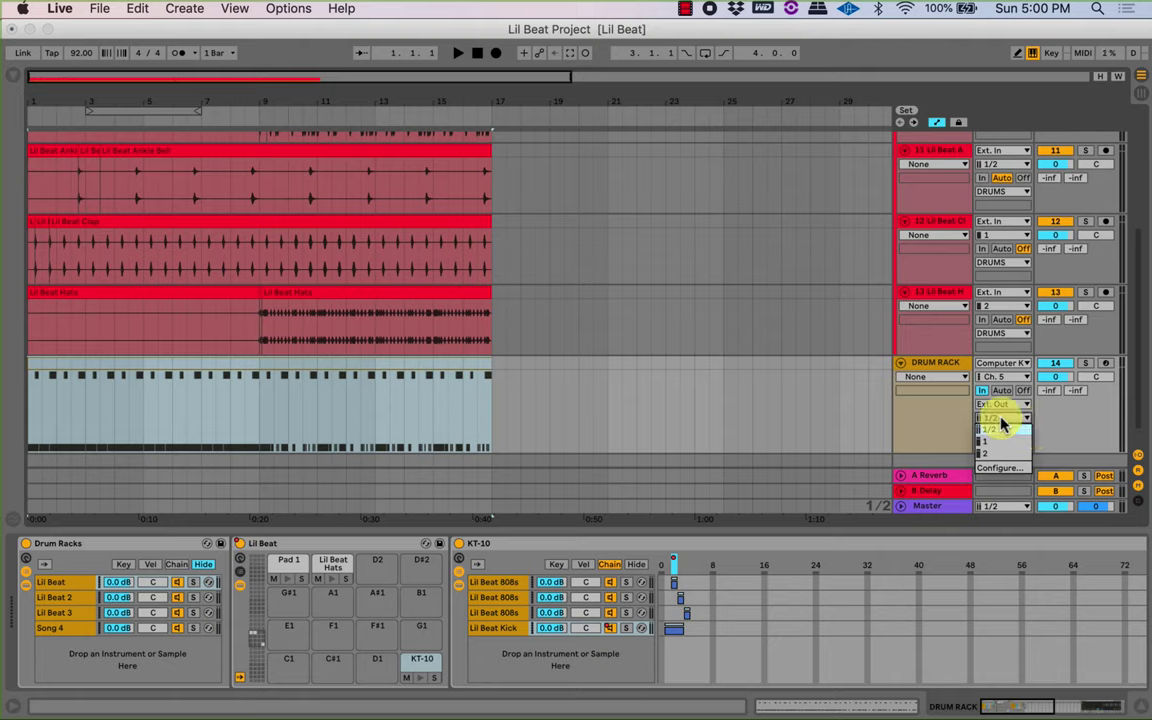
pyautogui.click(1041, 424)
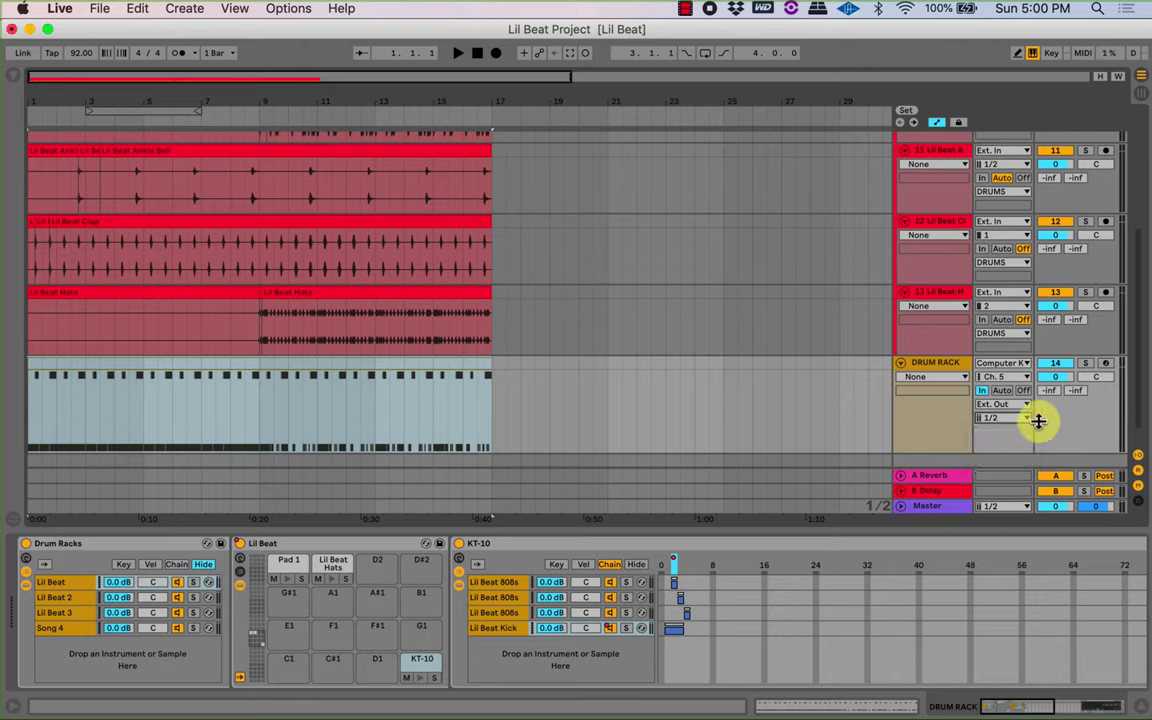